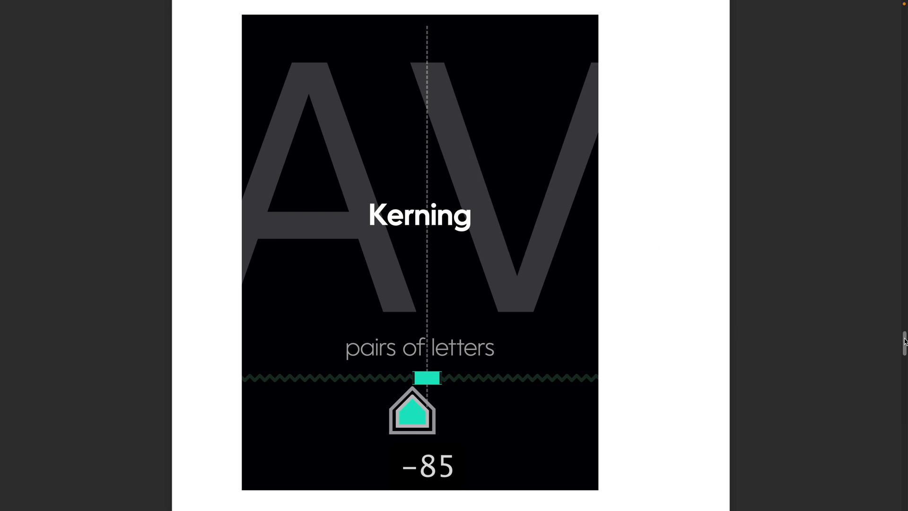
Step: Leave the PDF slides for the FontLab 8 window showing Starting Spacing Regular's glyph grid
left_click_drag(904, 341, 898, 411)
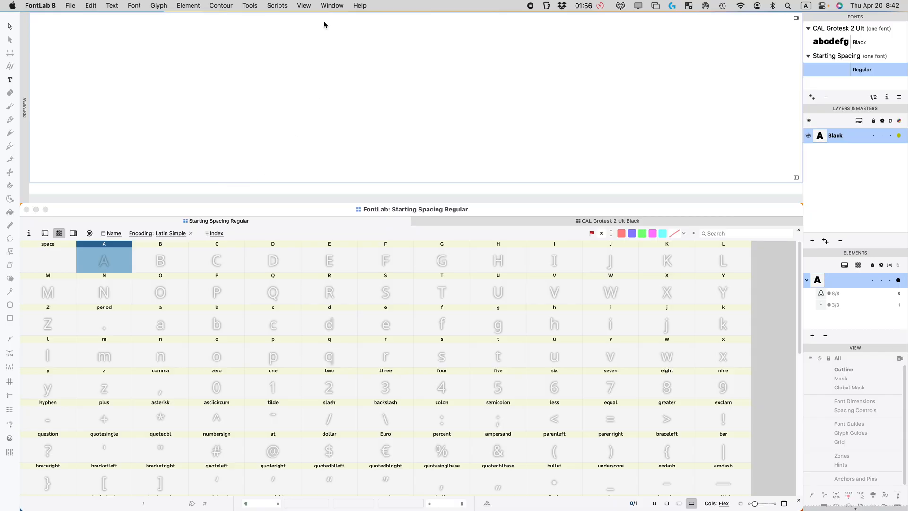
Step: Reset to the Default workspace and close the Fonts and Layers & Masters panels
left_click(332, 5)
mouse_move(331, 101)
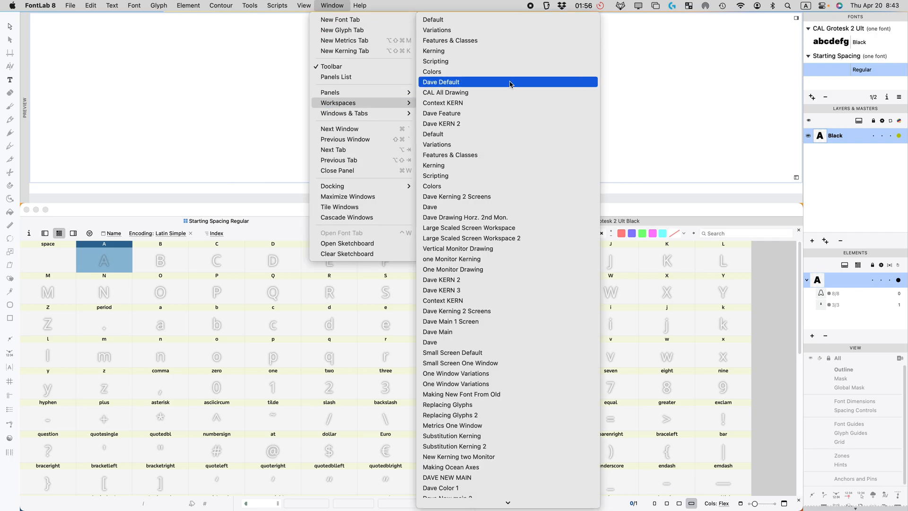
left_click(451, 22)
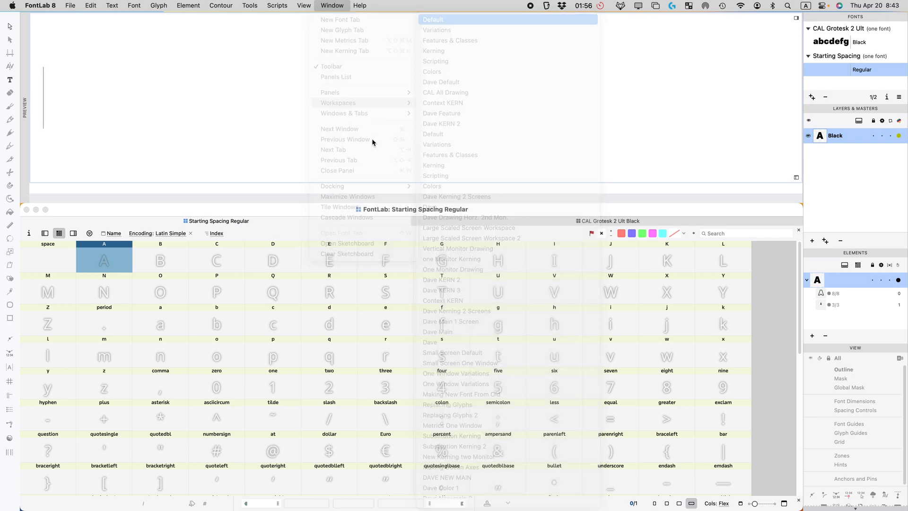
mouse_move(807, 19)
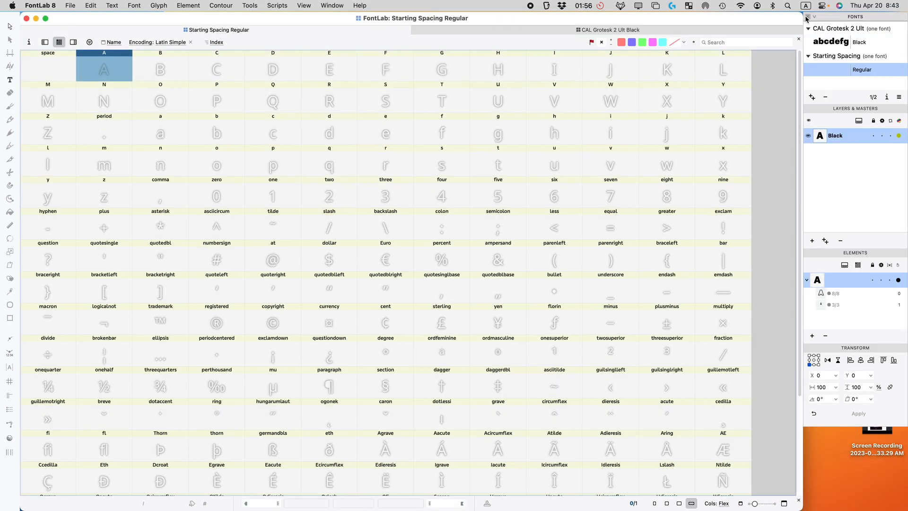
left_click(808, 17)
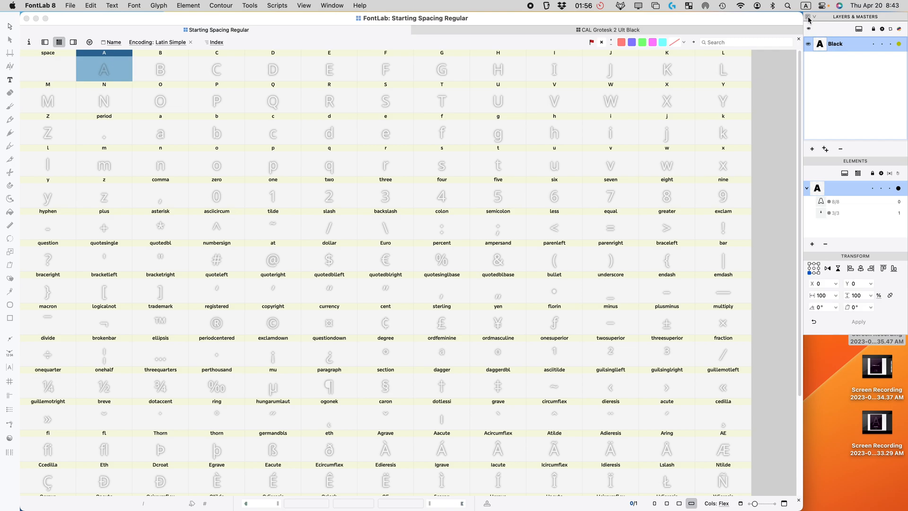
left_click(809, 18)
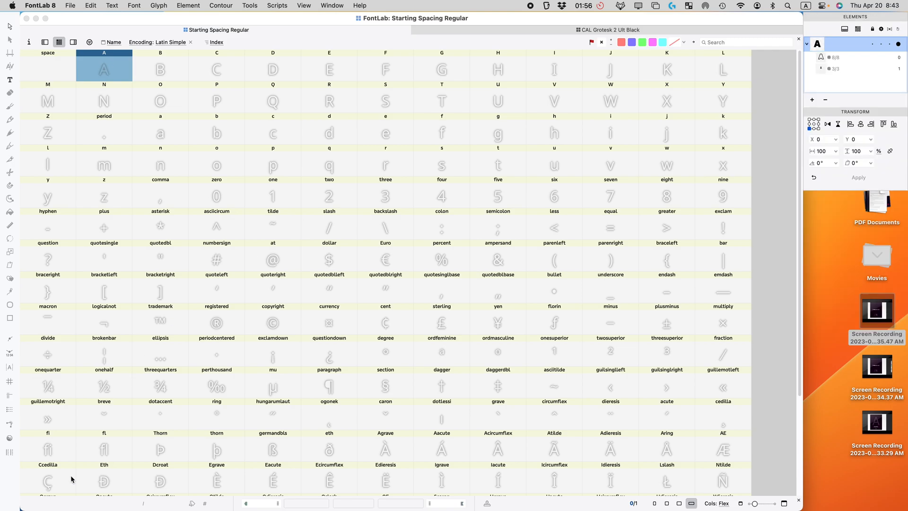
Step: Add a Preview panel across the top and dock the Glyph panel in the right sidebar
right_click(9, 473)
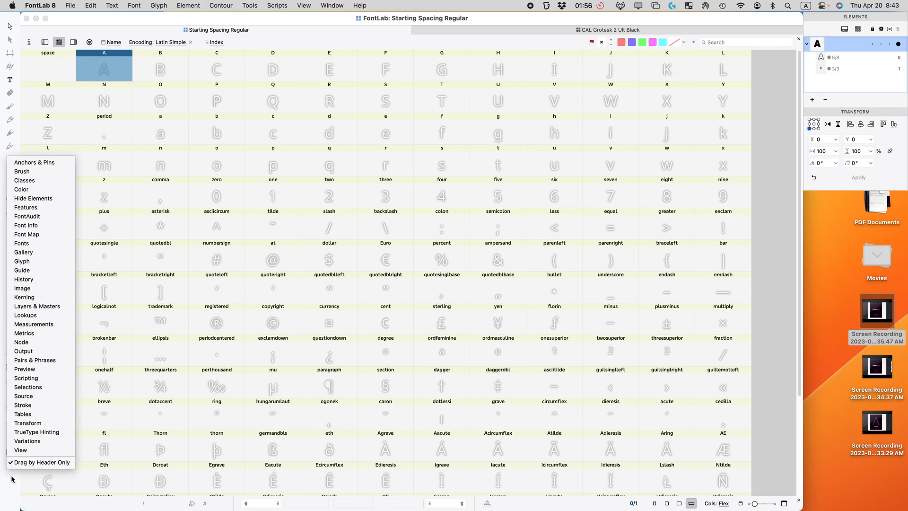
left_click(24, 371)
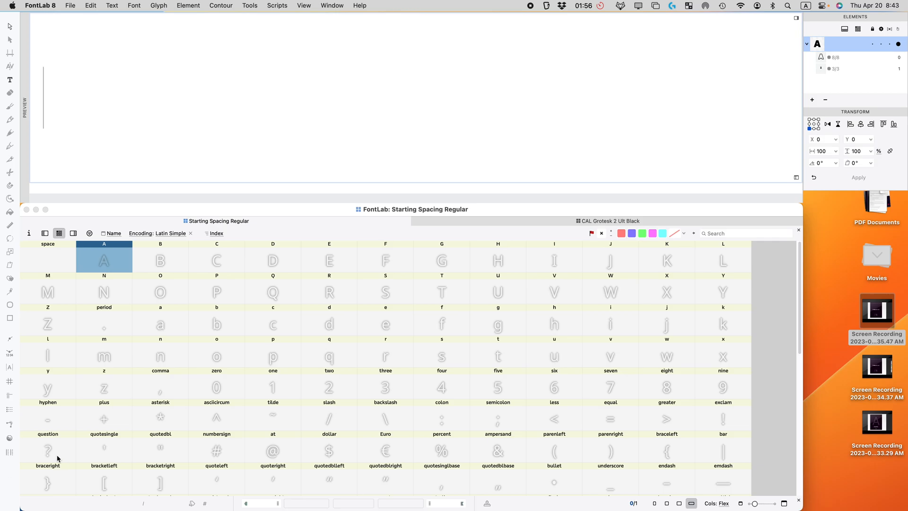
right_click(21, 472)
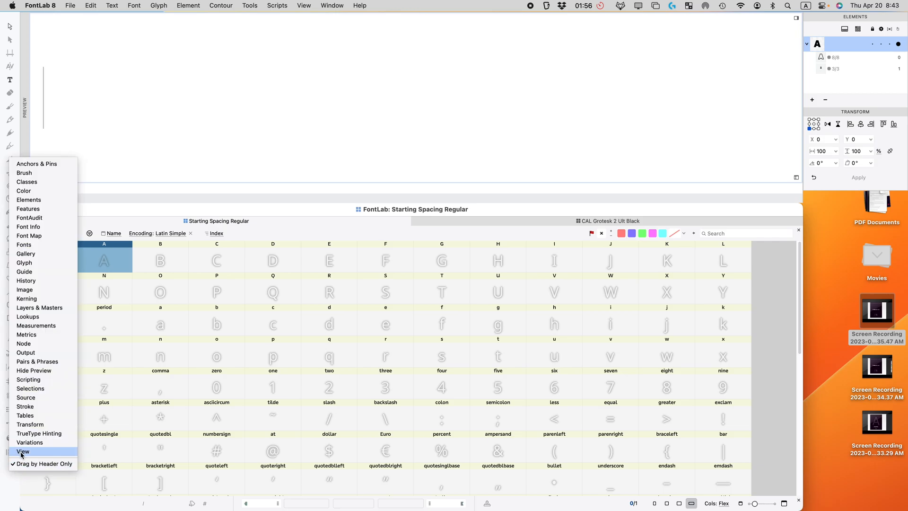
left_click(24, 263)
left_click(31, 30)
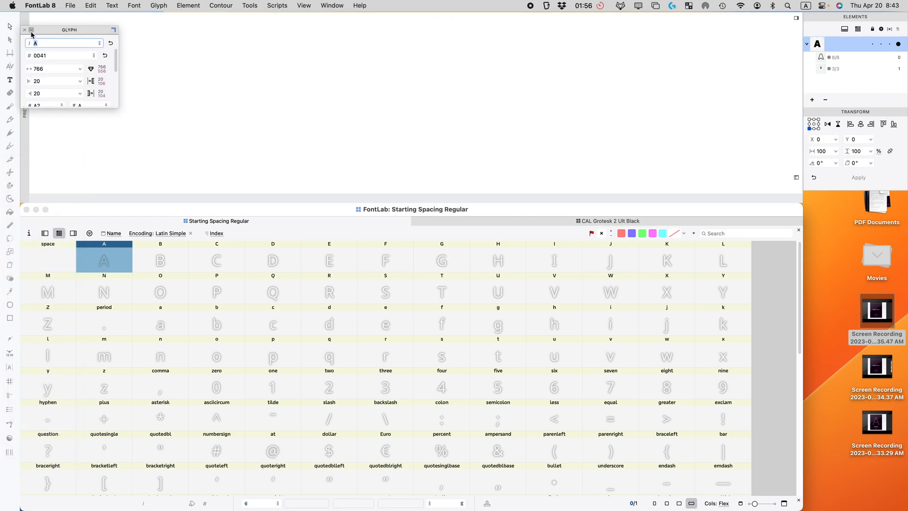
left_click_drag(31, 34, 837, 191)
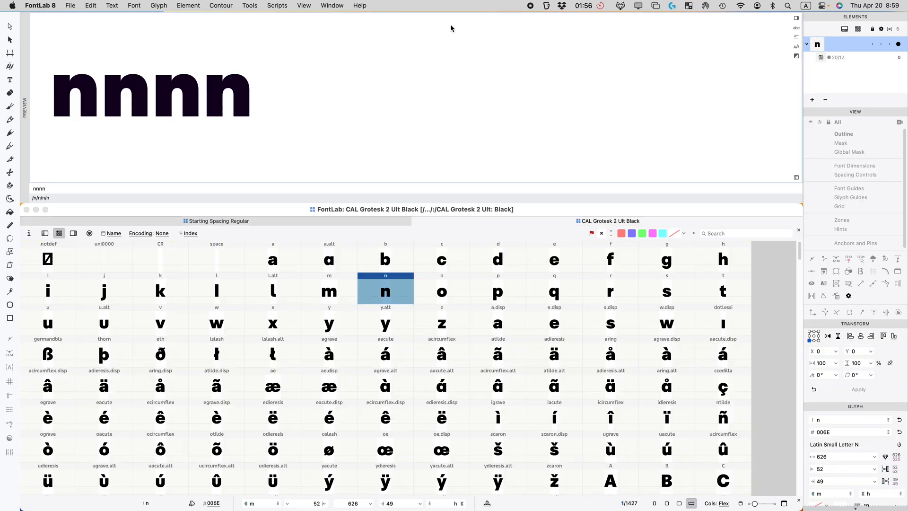
Step: Copy the n from CAL Grotesk 2 Ult Black and paste it over Starting Spacing Regular's n
left_click(221, 223)
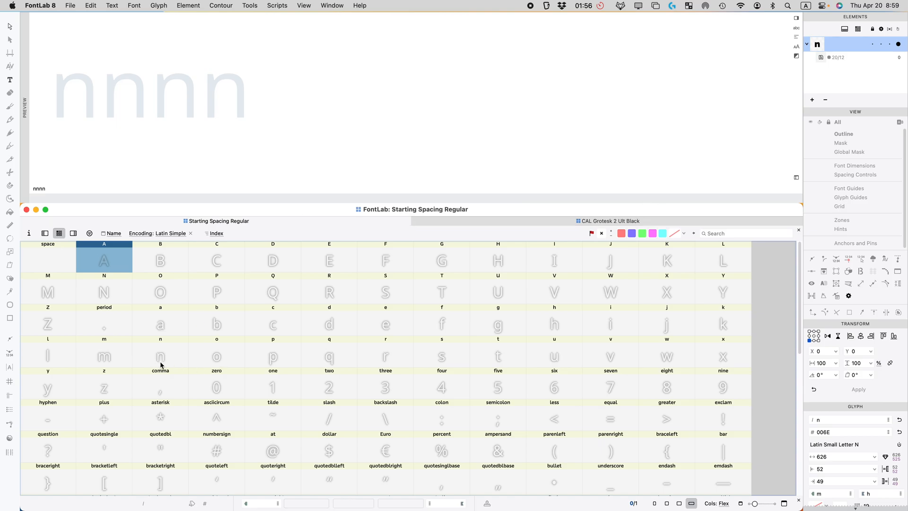
left_click(563, 221)
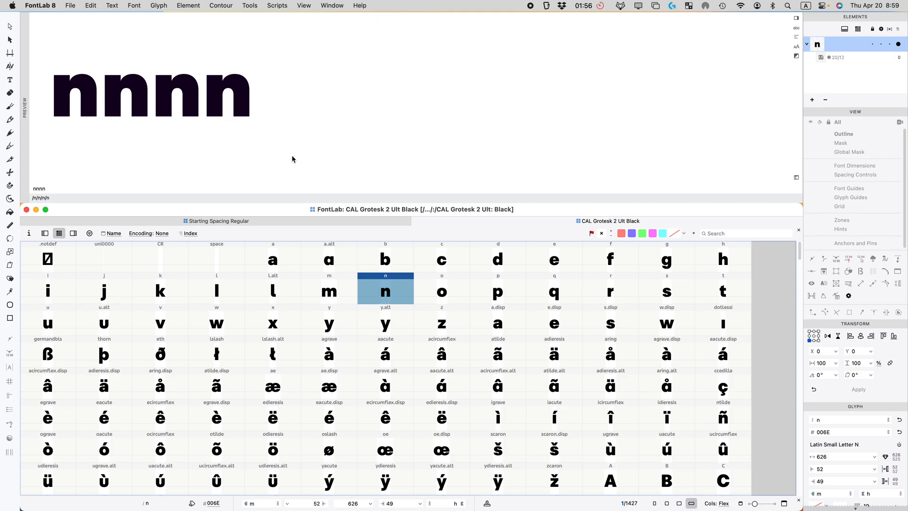
left_click(270, 221)
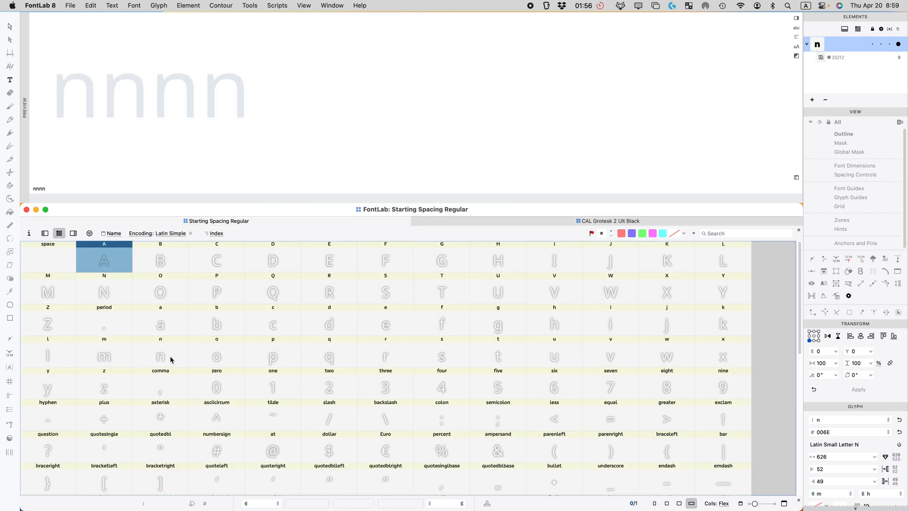
left_click(185, 354)
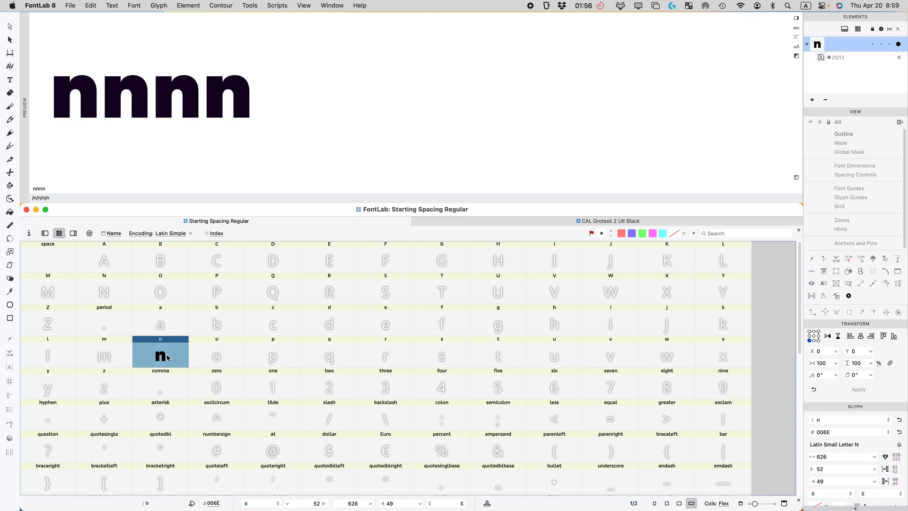
Step: Open the n and drag its sidebearings to 40 left and 35 right, giving width 600
double_click(163, 355)
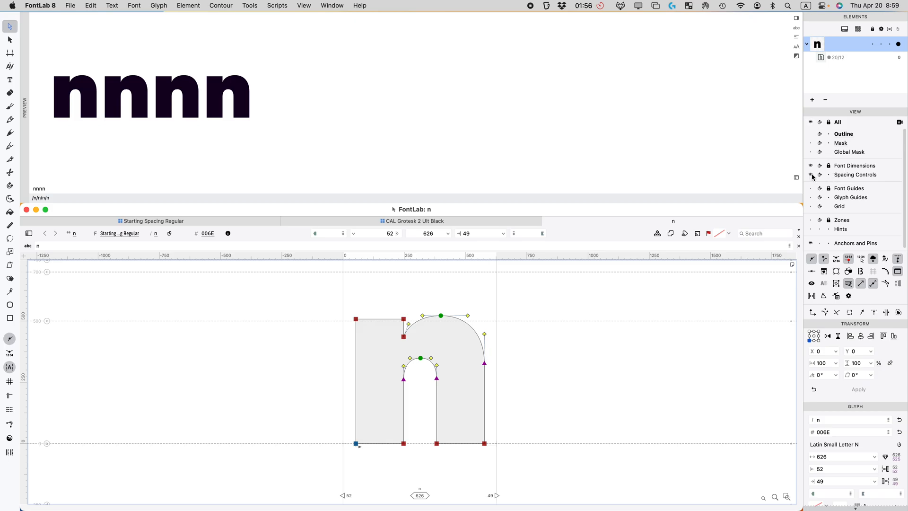
mouse_move(342, 404)
left_mouse_down()
mouse_move(365, 402)
mouse_move(344, 385)
left_mouse_up()
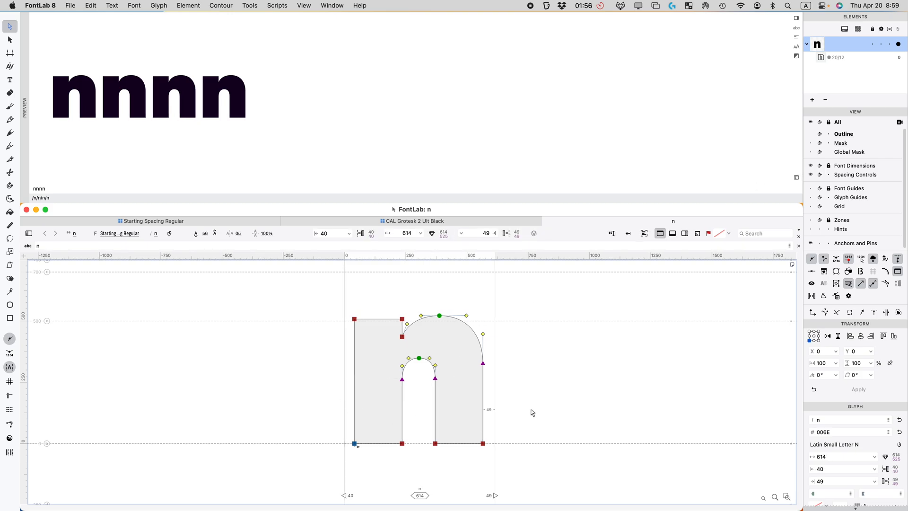
left_click_drag(494, 404, 472, 406)
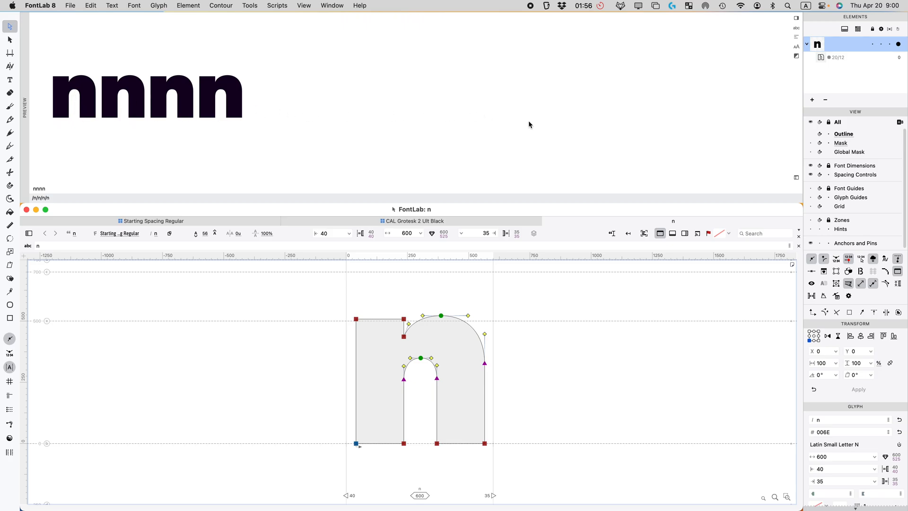
Step: Switch the nnnn preview to waterfall mode and scroll through the descending sizes
left_click(796, 17)
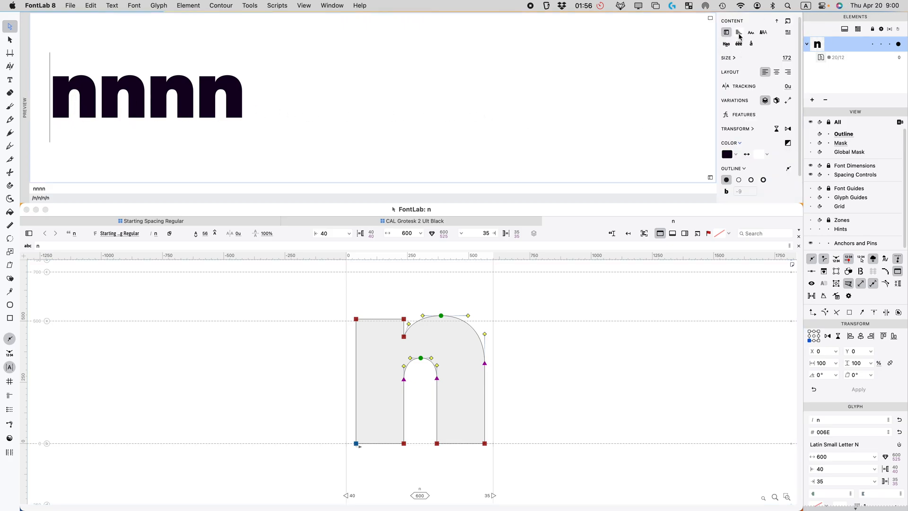
left_click(740, 33)
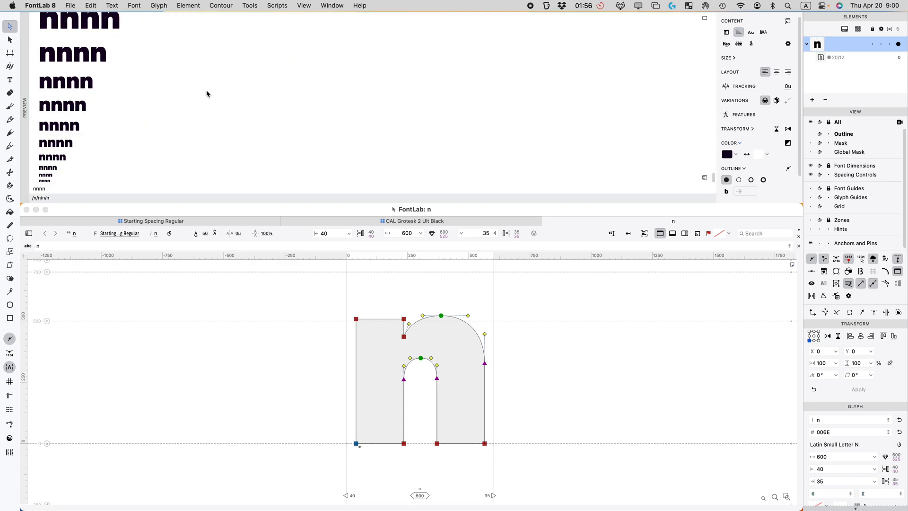
scroll(203, 94, "up", 10)
scroll(191, 94, "down", 5)
scroll(133, 108, "up", 10)
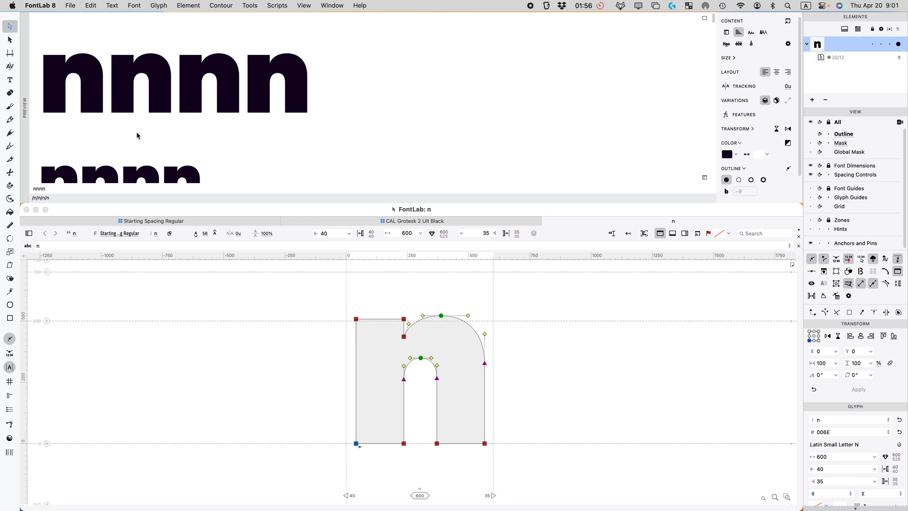
scroll(136, 136, "down", 10)
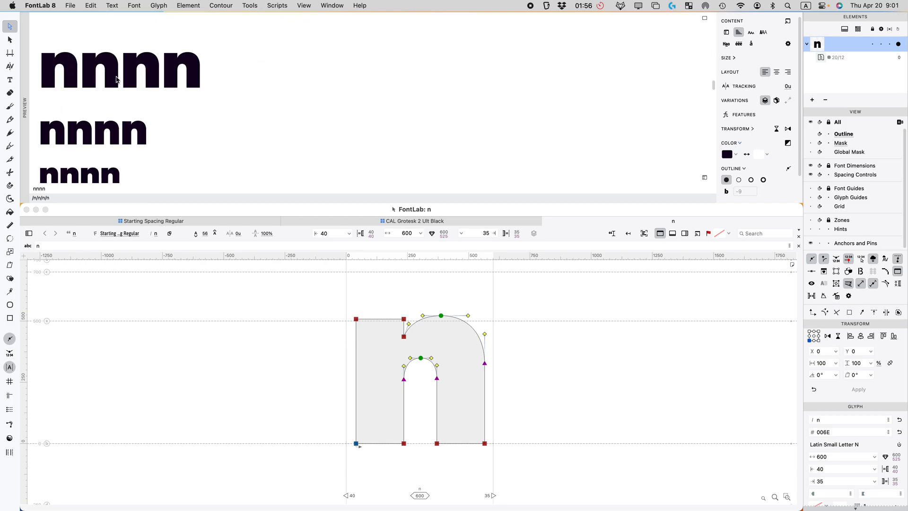
scroll(114, 80, "up", 10)
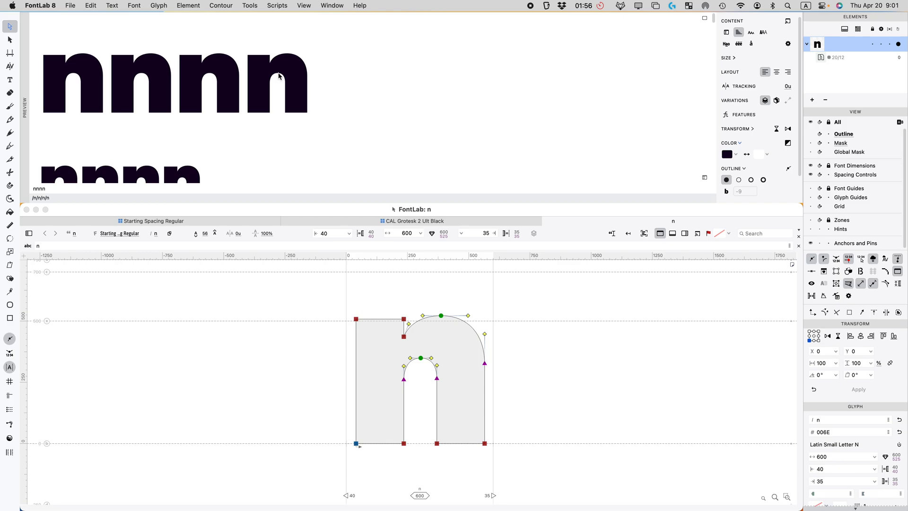
scroll(307, 90, "down", 3)
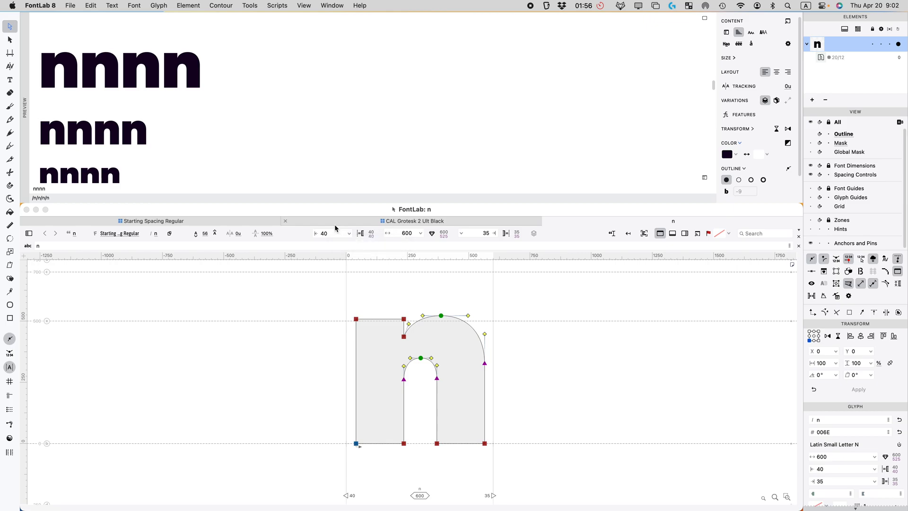
Step: Copy the o from CAL Grotesk 2 Ult Black into Starting Spacing Regular's o
left_click(353, 221)
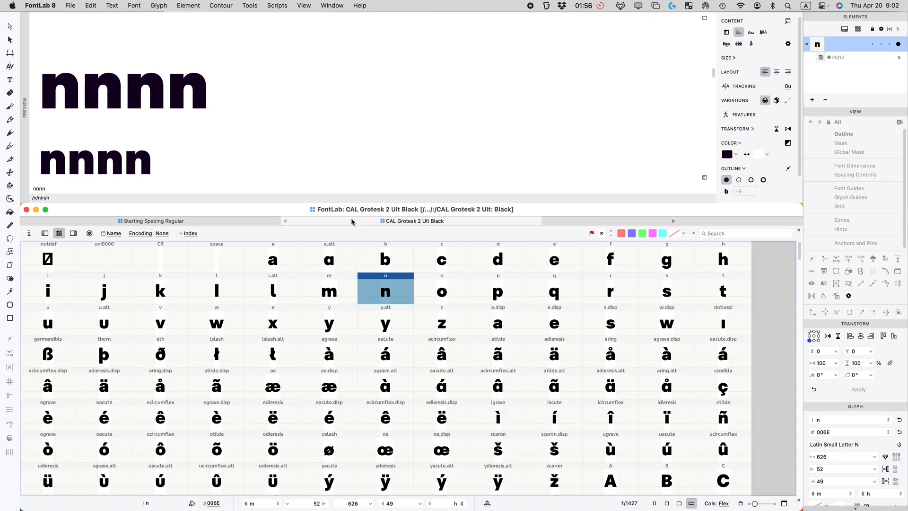
left_click(444, 289)
left_click(211, 222)
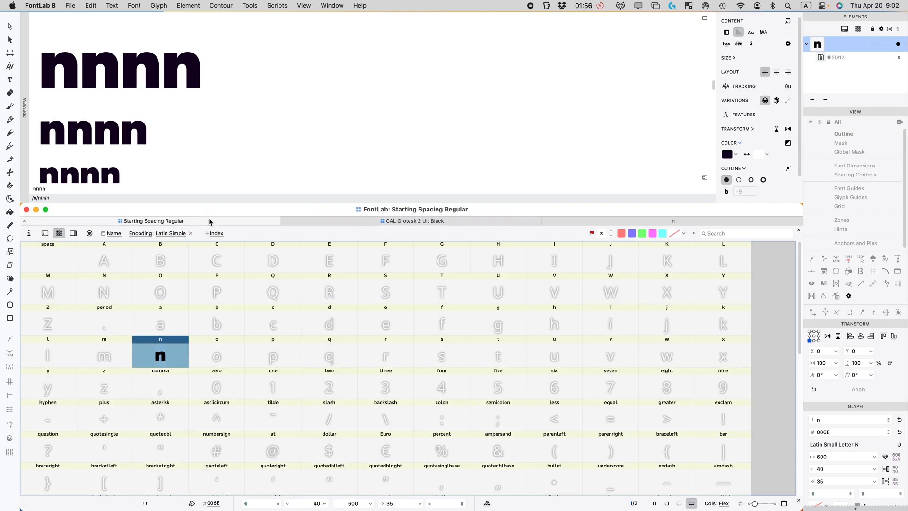
left_click(222, 359)
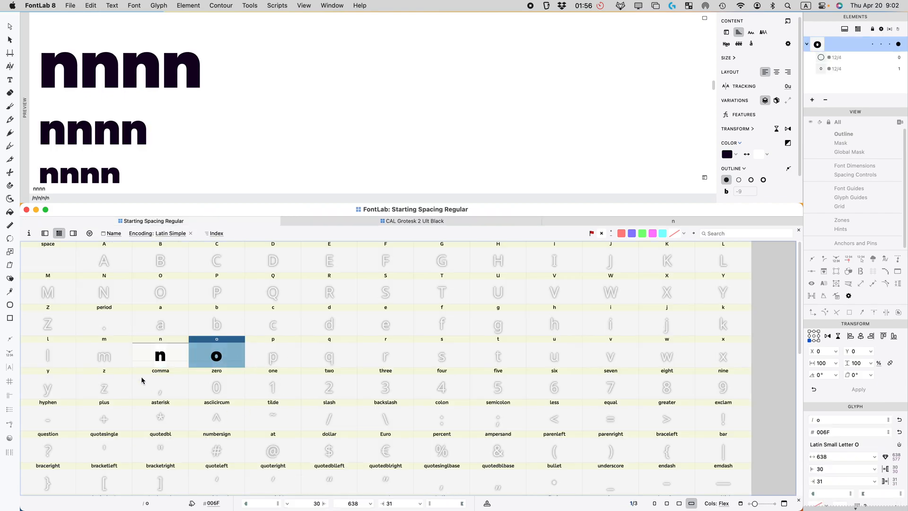
Step: Change the preview text to nnnnoooo and open the o glyph for editing
left_click(53, 189)
type("nnnnoooo")
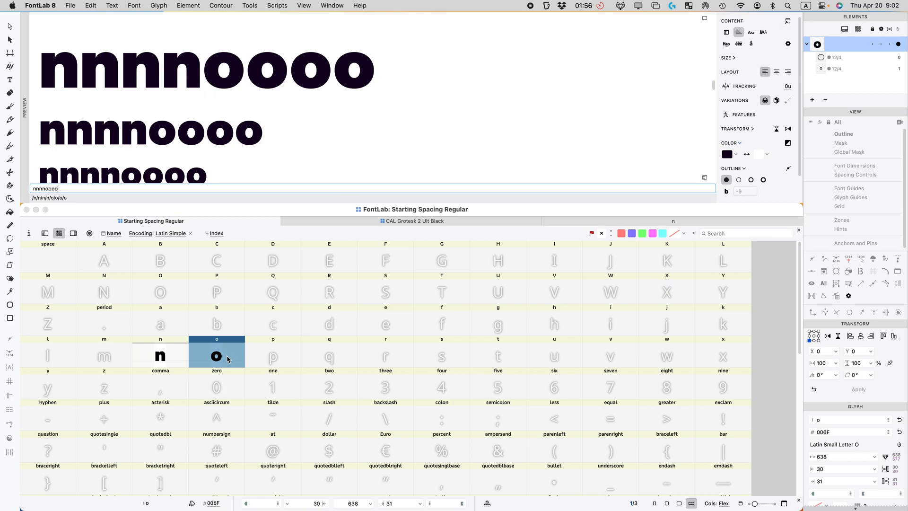
type("o")
double_click(237, 358)
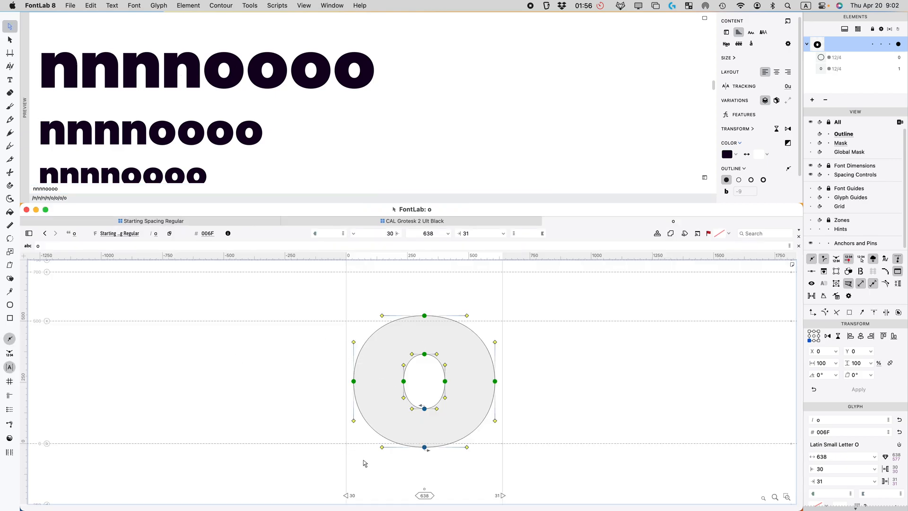
Step: Drag the o's sidebearings in to 23 left and 24 right, making it 624 wide
left_click_drag(346, 459, 360, 455)
left_click_drag(499, 473, 481, 474)
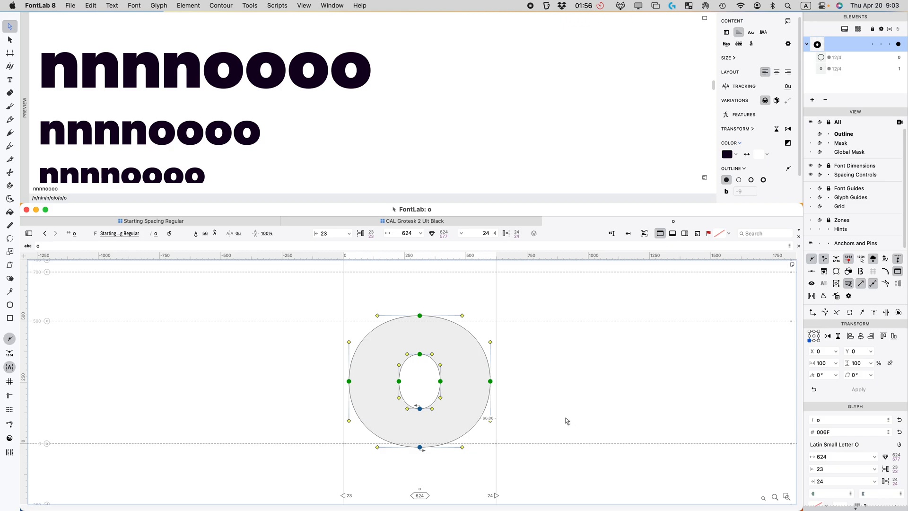
scroll(152, 161, "down", 5)
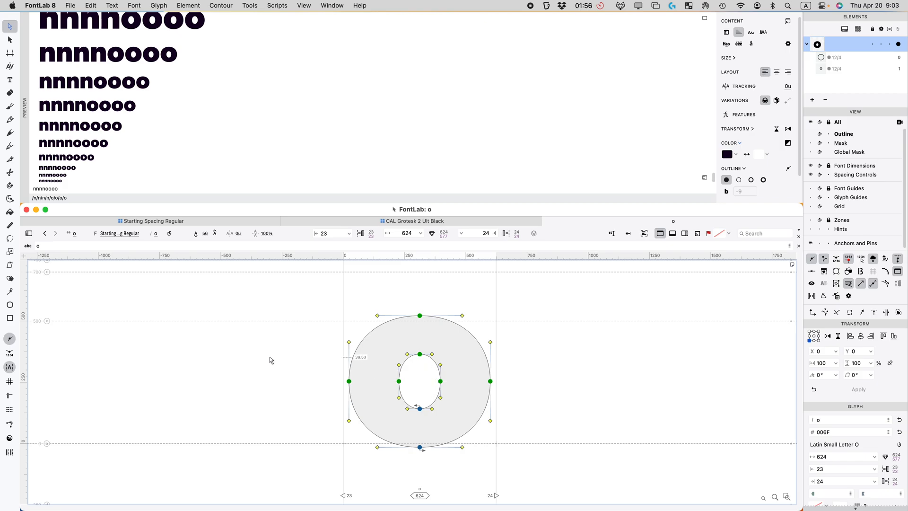
Step: Open the n and then the o of Starting Spacing Regular to compare them
left_click(229, 222)
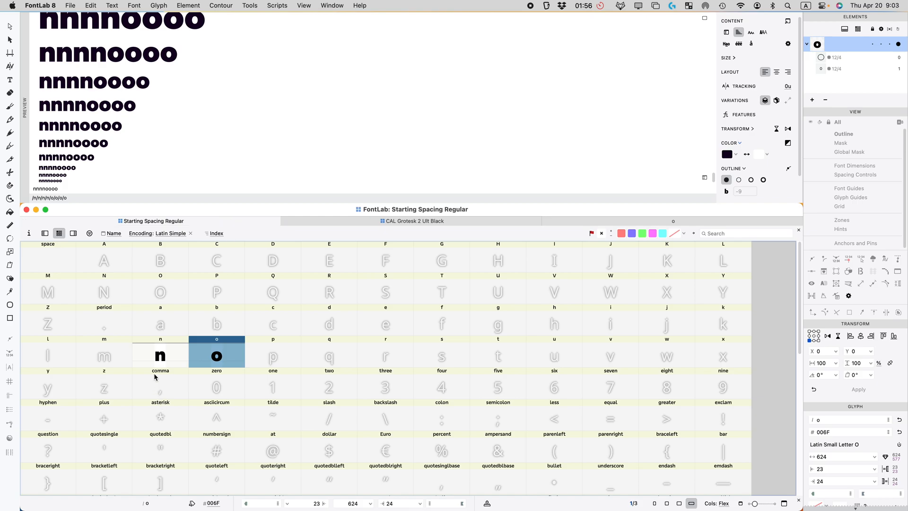
double_click(161, 355)
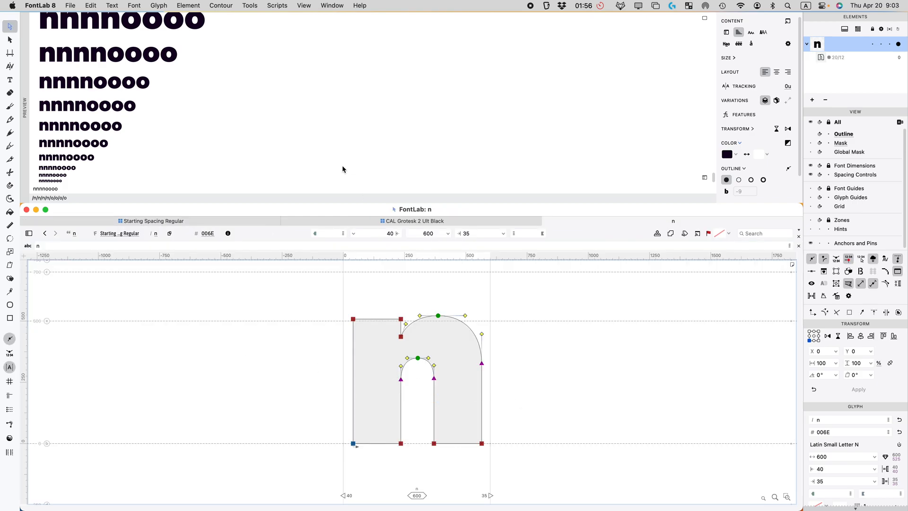
left_click(184, 221)
left_click(226, 352)
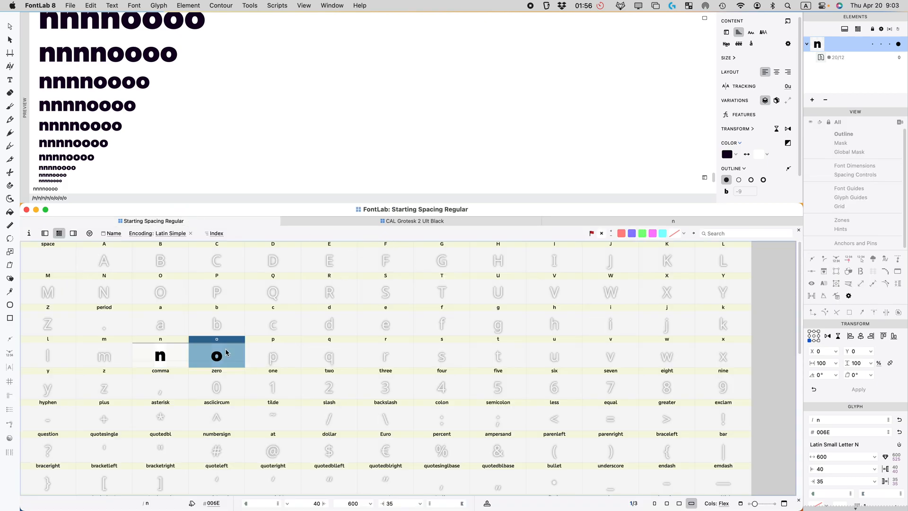
double_click(210, 358)
Step: Test narrowing the o by moving its right-side nodes 10 units left and pulling its RSB to 23
left_click_drag(439, 375, 541, 387)
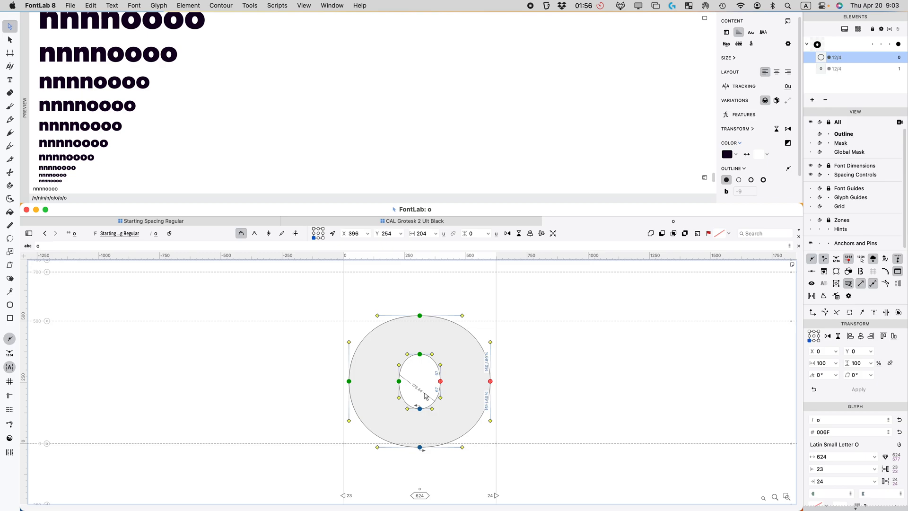
key("alt+shift+Left")
left_click(537, 418)
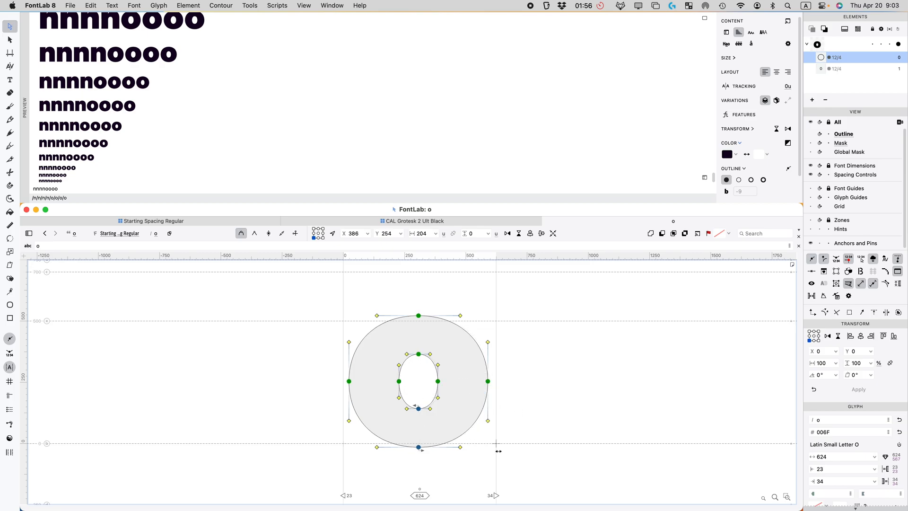
left_click_drag(496, 452, 476, 456)
scroll(183, 133, "up", 5)
scroll(186, 154, "down", 3)
scroll(229, 155, "down", 3)
scroll(229, 154, "down", 3)
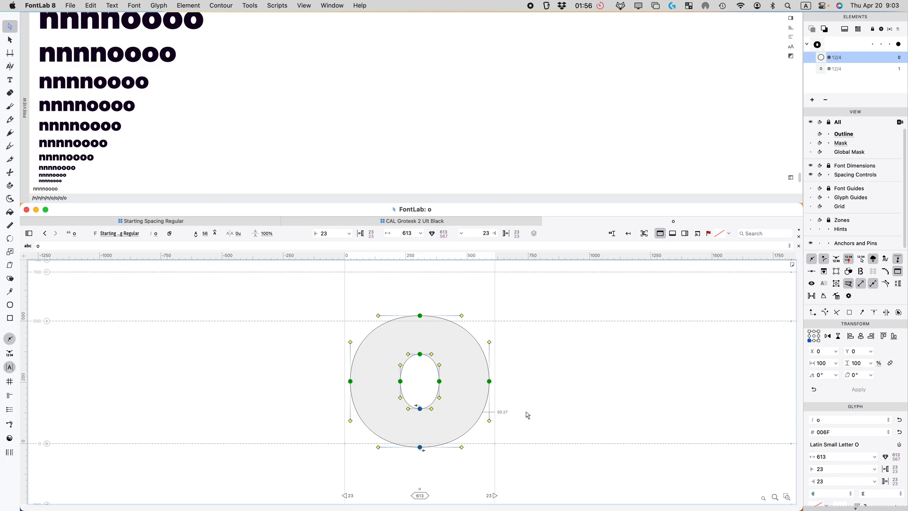
Step: Undo both changes to restore the o to 624 wide, then view CAL Grotesk 2 Ult Black's glyphs
key("super+z")
key("super+z")
key("super+z")
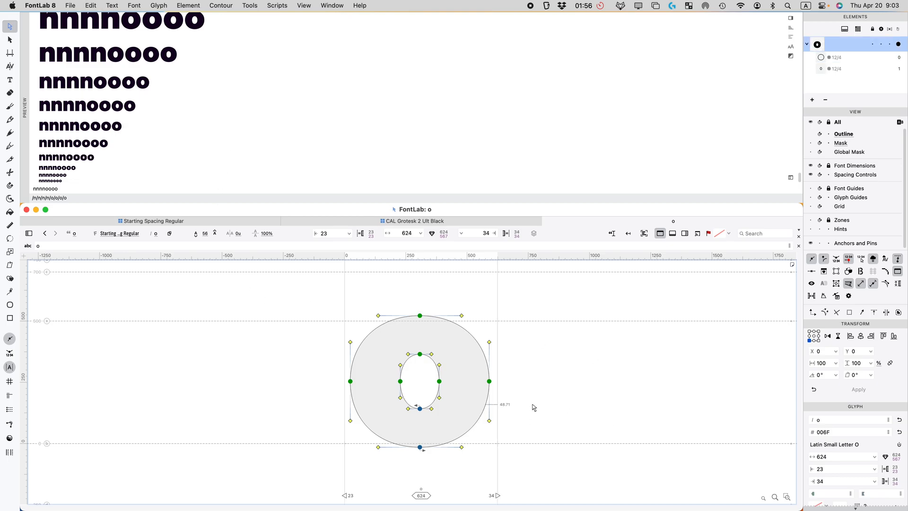
key("super+z")
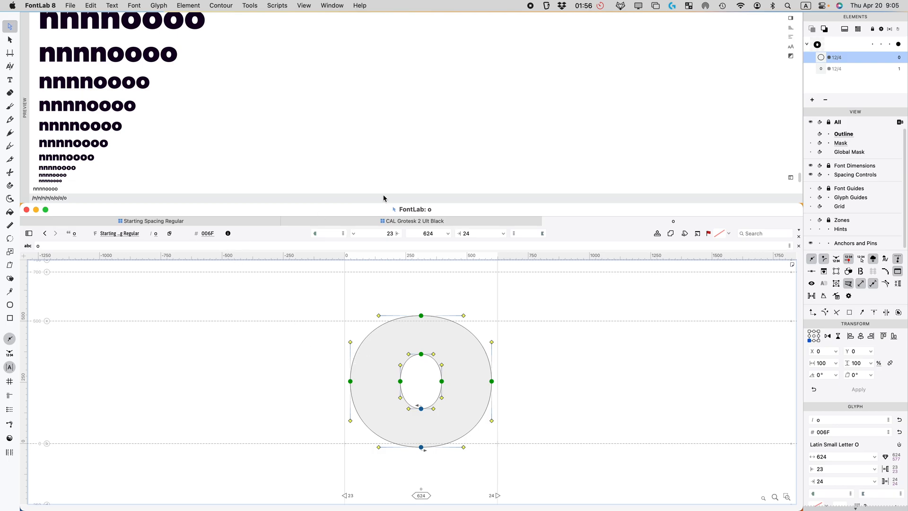
left_click(374, 221)
scroll(142, 132, "down", 5)
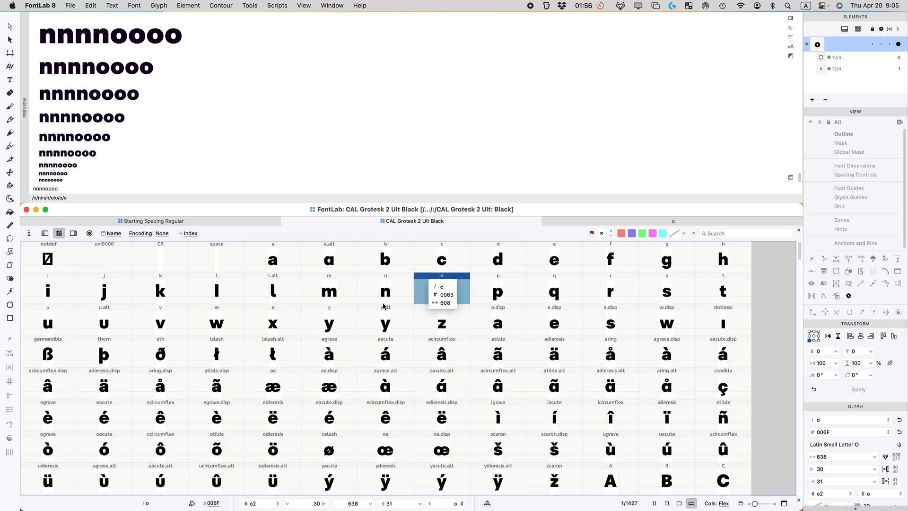
Step: Set Starting Spacing Regular's preview tracking to -50u and review the tighter waterfall
left_click(183, 222)
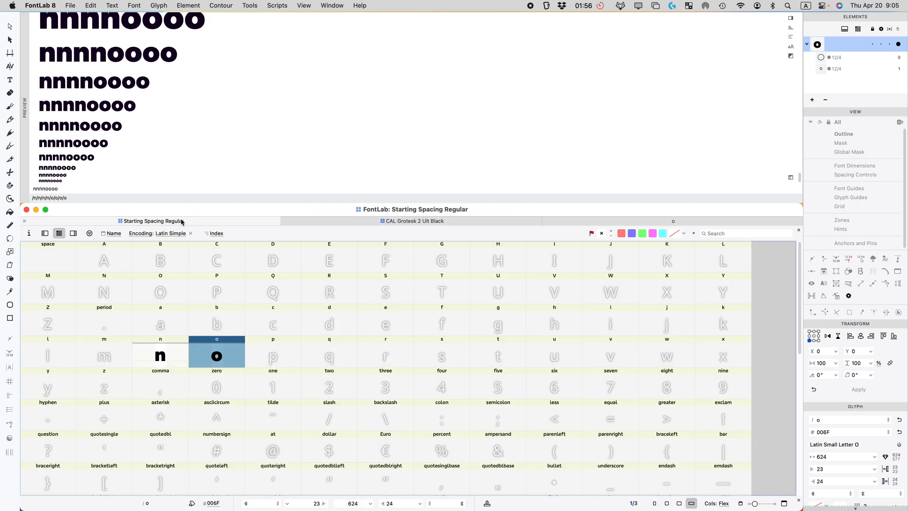
scroll(139, 173, "up", 10)
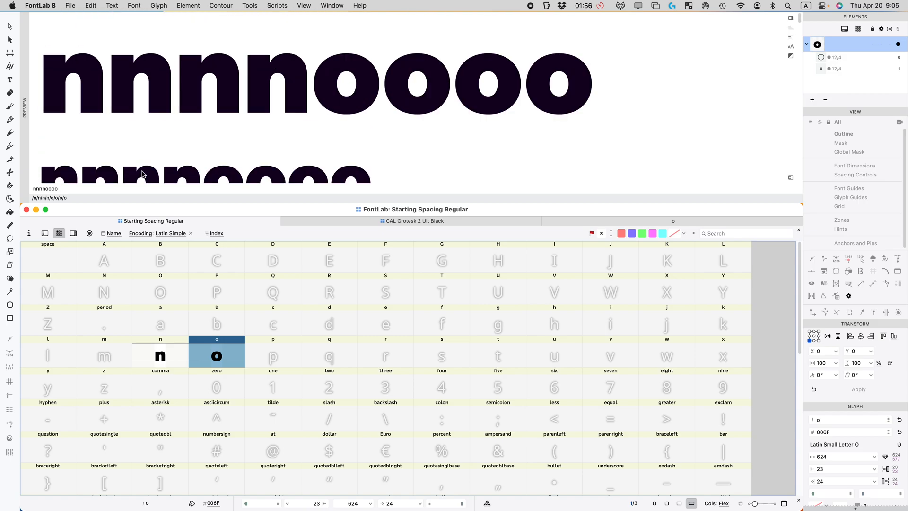
left_click(790, 18)
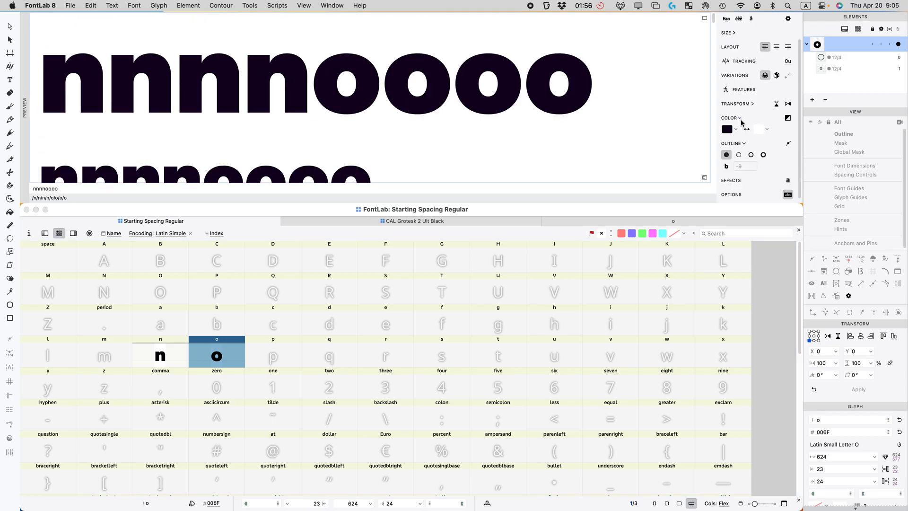
left_click(786, 62)
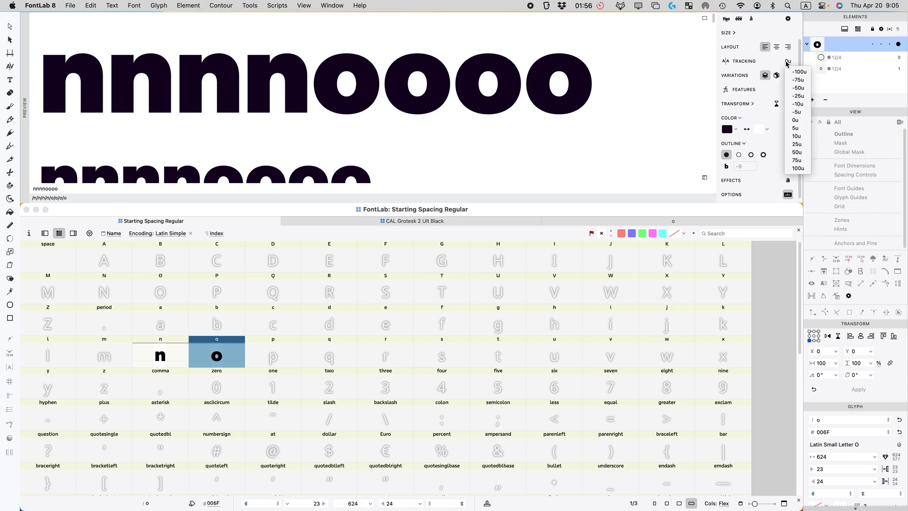
left_click(798, 88)
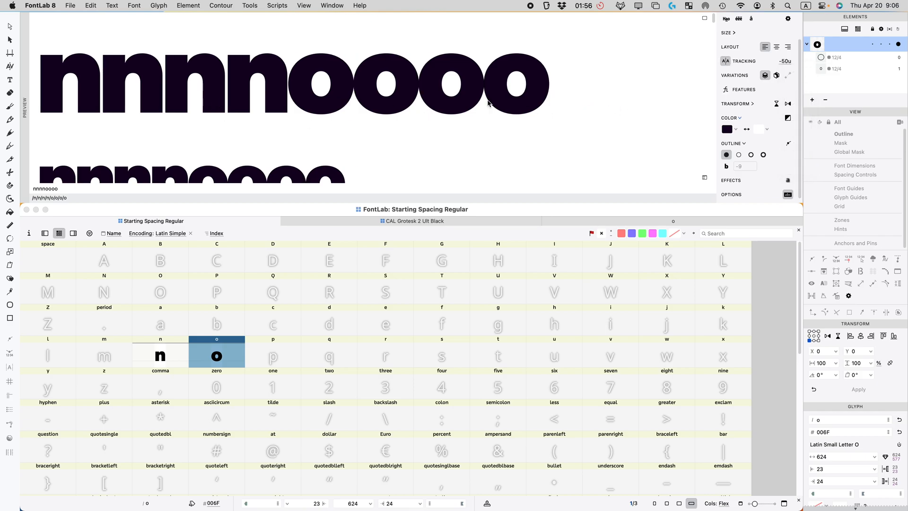
scroll(232, 98, "down", 5)
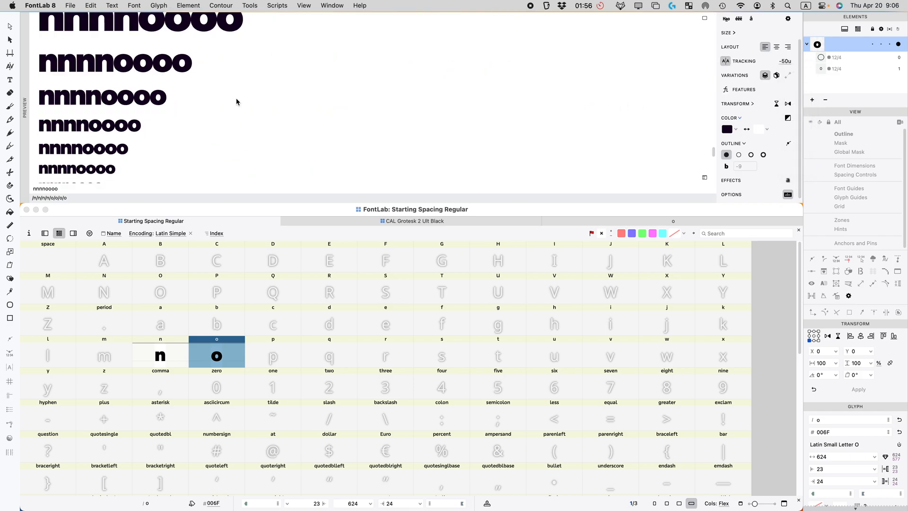
scroll(241, 103, "down", 2)
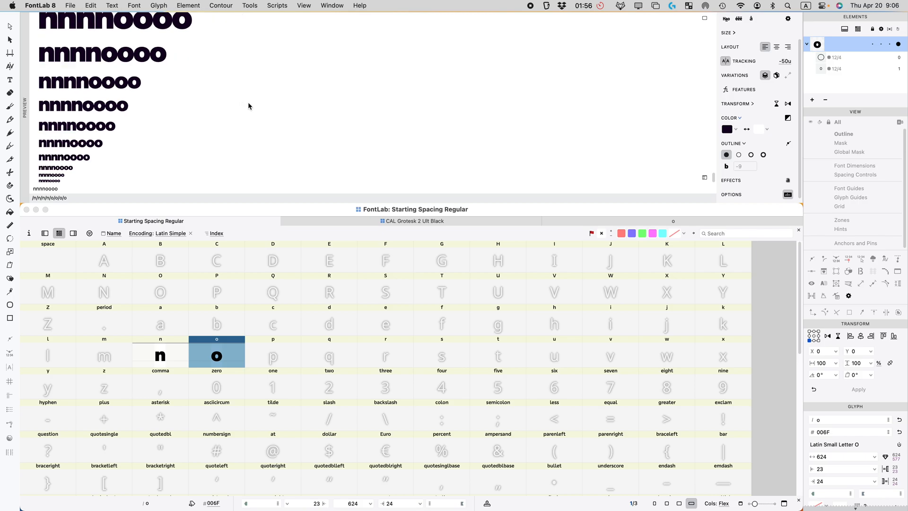
scroll(247, 101, "up", 7)
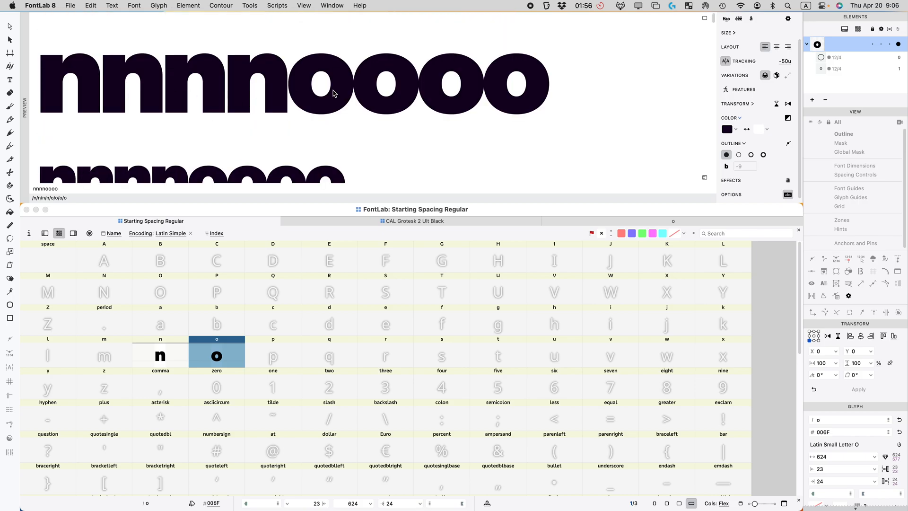
scroll(152, 106, "down", 3)
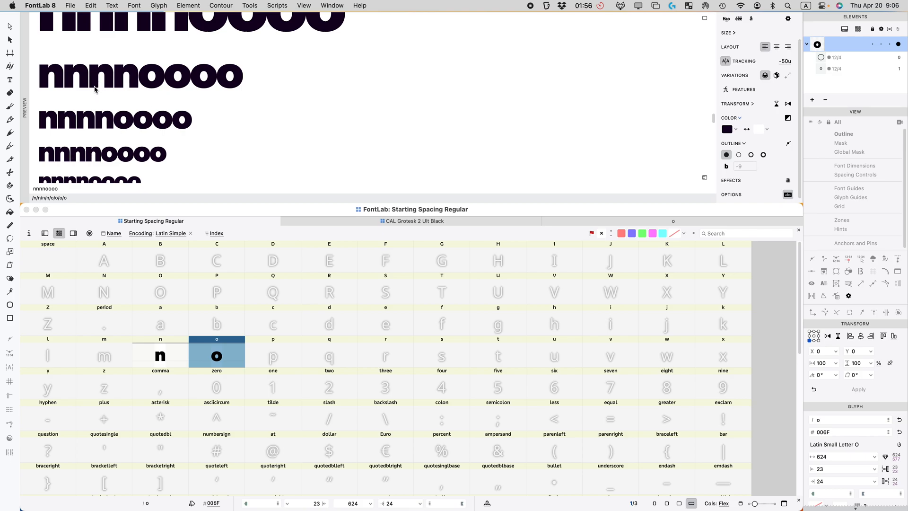
scroll(199, 107, "down", 5)
scroll(201, 109, "up", 6)
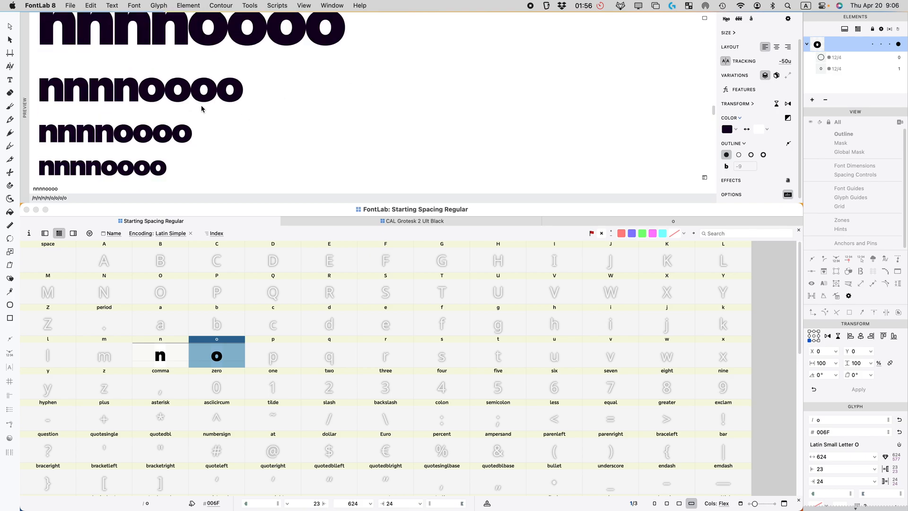
scroll(202, 109, "up", 2)
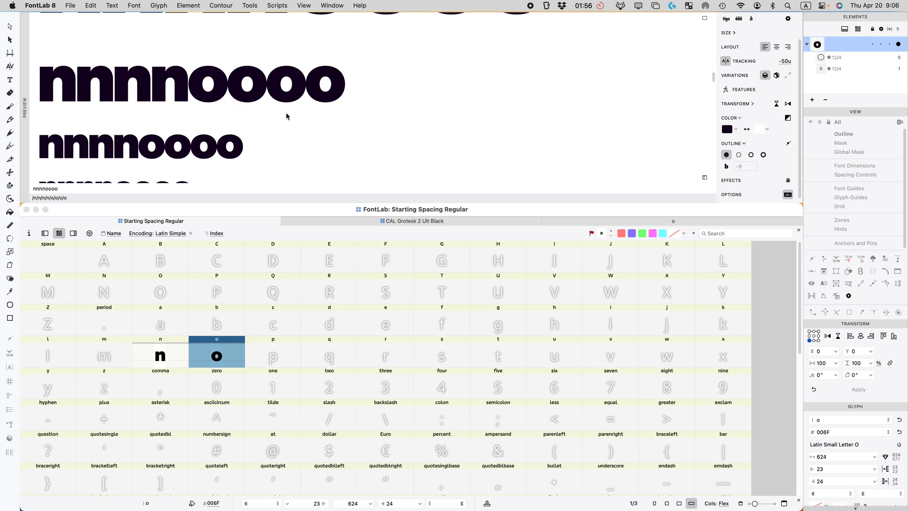
left_click(788, 63)
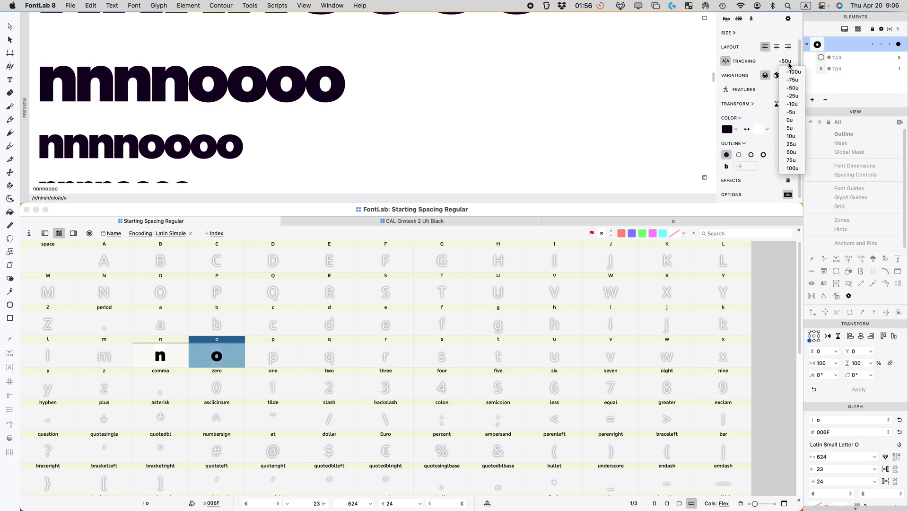
Step: Compare preview tracking at 25u and -25u, then reset it to 0u
left_click(791, 144)
left_click(785, 62)
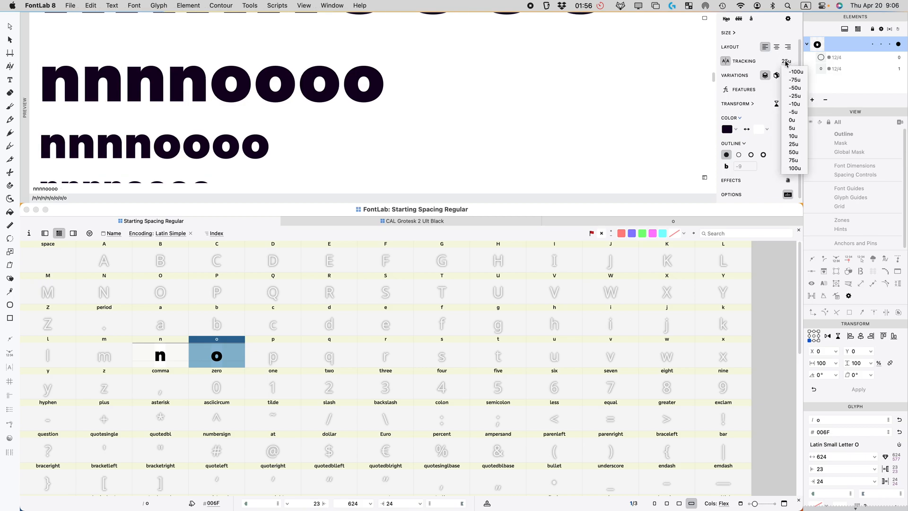
left_click(795, 95)
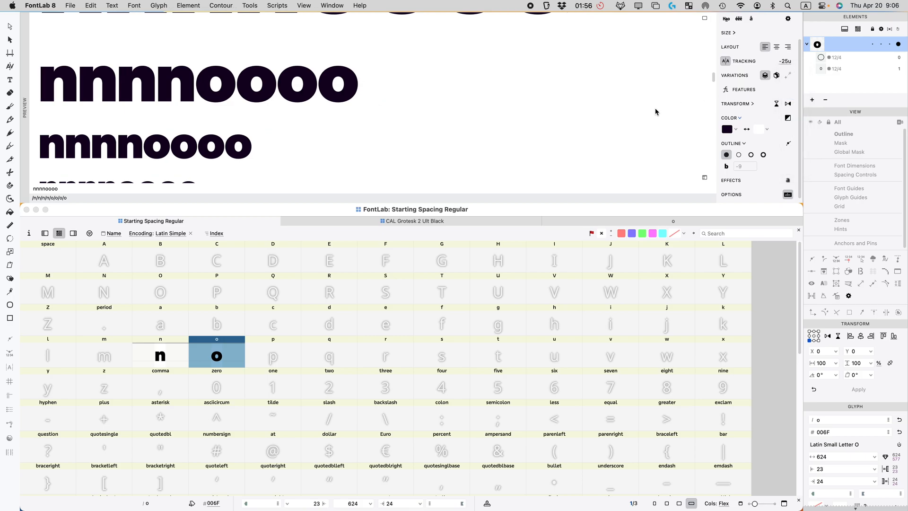
scroll(156, 138, "down", 5)
scroll(163, 138, "up", 8)
scroll(173, 136, "down", 2)
scroll(173, 135, "up", 2)
scroll(179, 135, "down", 2)
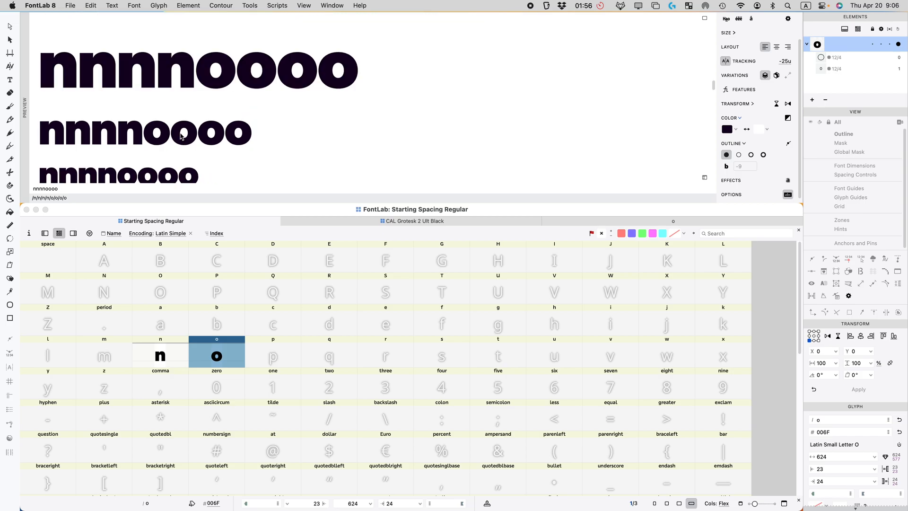
left_click(786, 63)
left_click(789, 119)
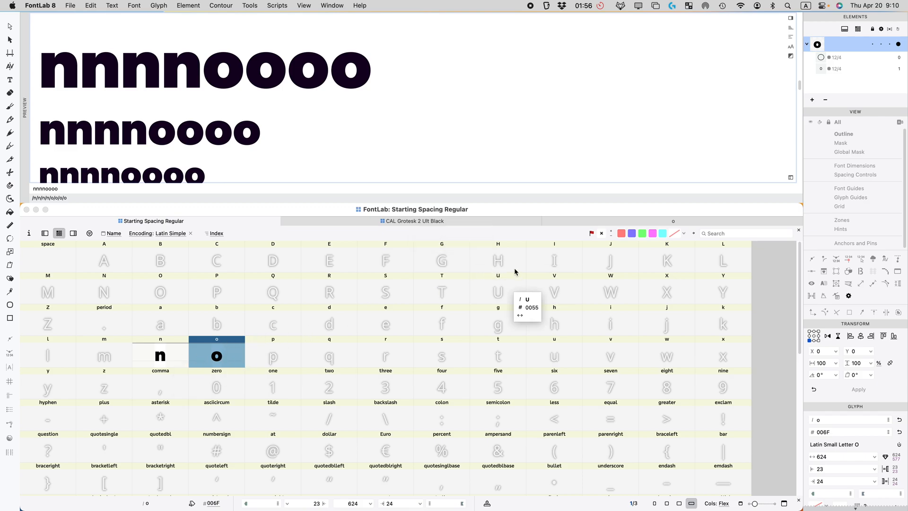
Step: Select the empty H, then pick the H in CAL Grotesk 2 Ult Black
left_click(499, 261)
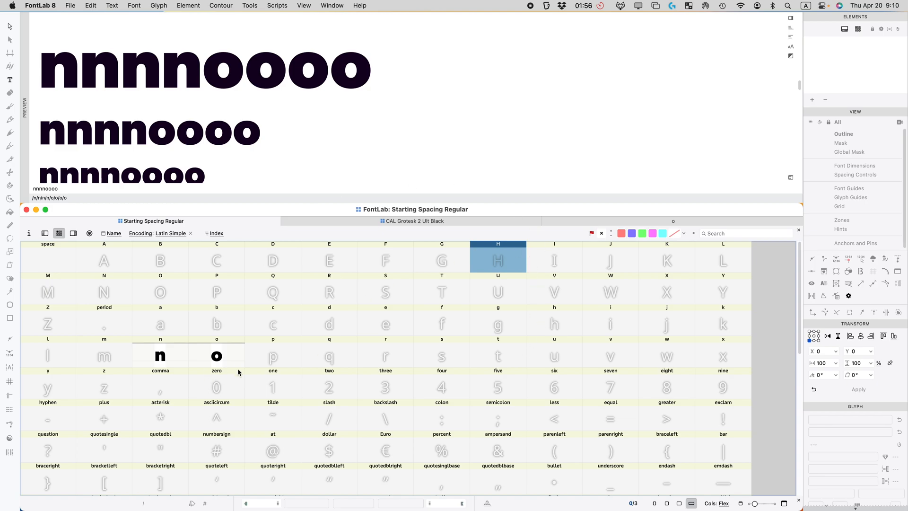
left_click(457, 222)
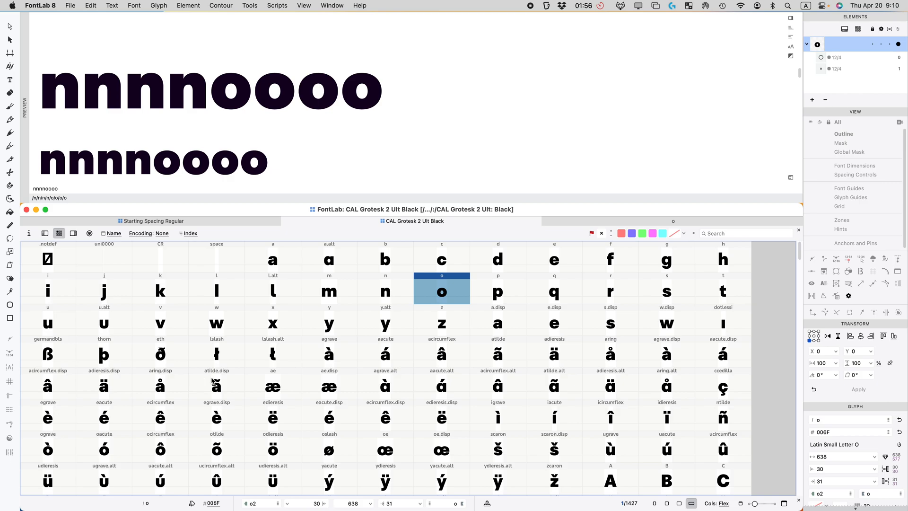
scroll(529, 381, "down", 2)
scroll(526, 380, "down", 2)
left_click(336, 387)
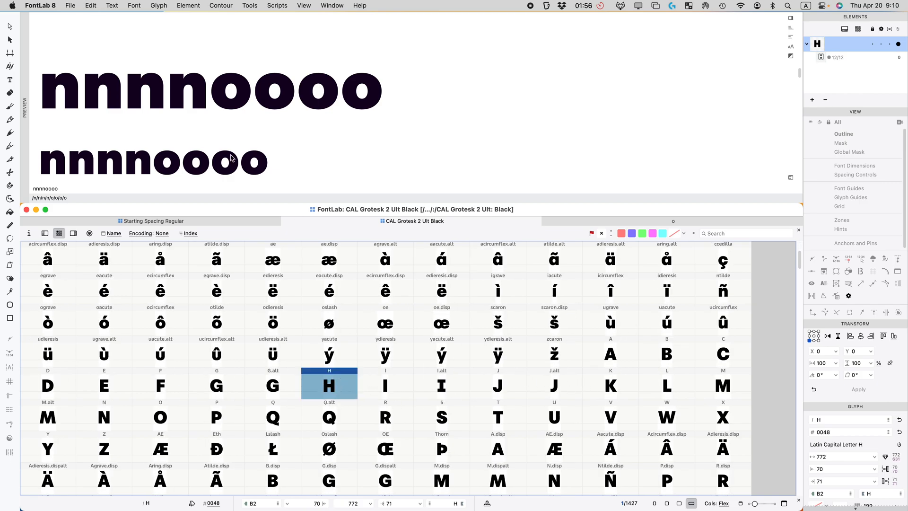
Step: Return to Starting Spacing Regular and reselect its empty H slot
left_click(193, 223)
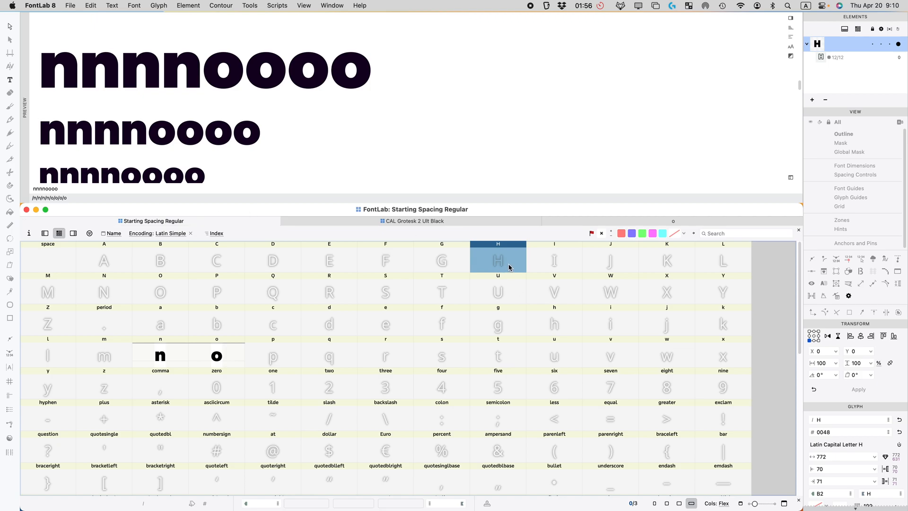
left_click(558, 266)
left_click(512, 263)
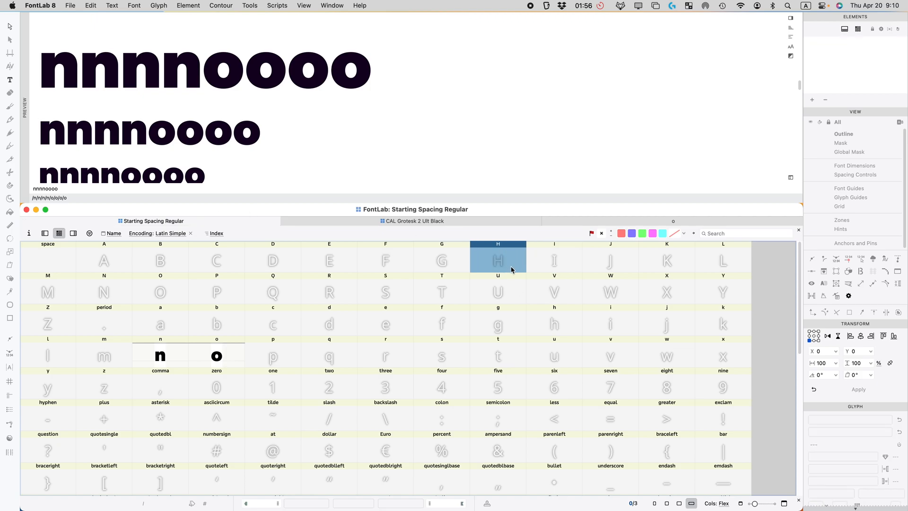
left_click(544, 265)
left_click(518, 268)
Step: Paste the reference H into the empty slot and set the preview text to HHHHnnnnn
key("super+v")
double_click(81, 187)
type("HHH")
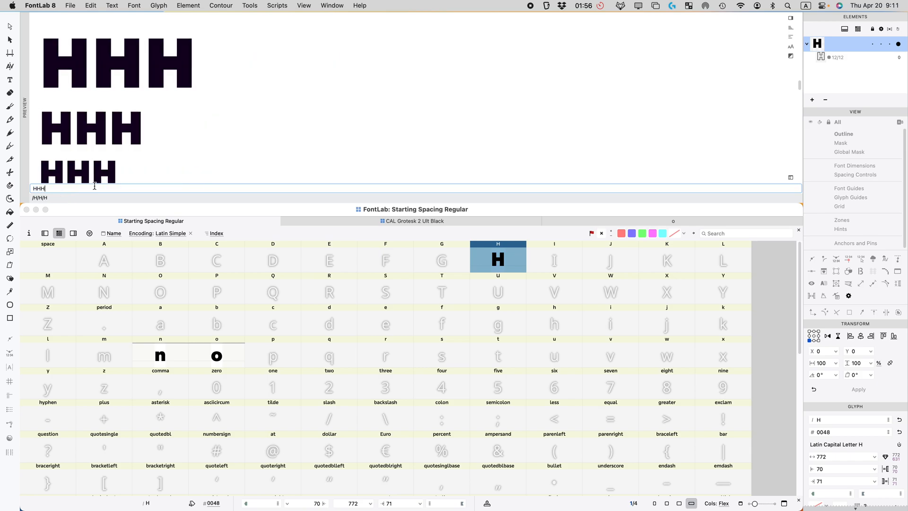
type("Hnnnnn")
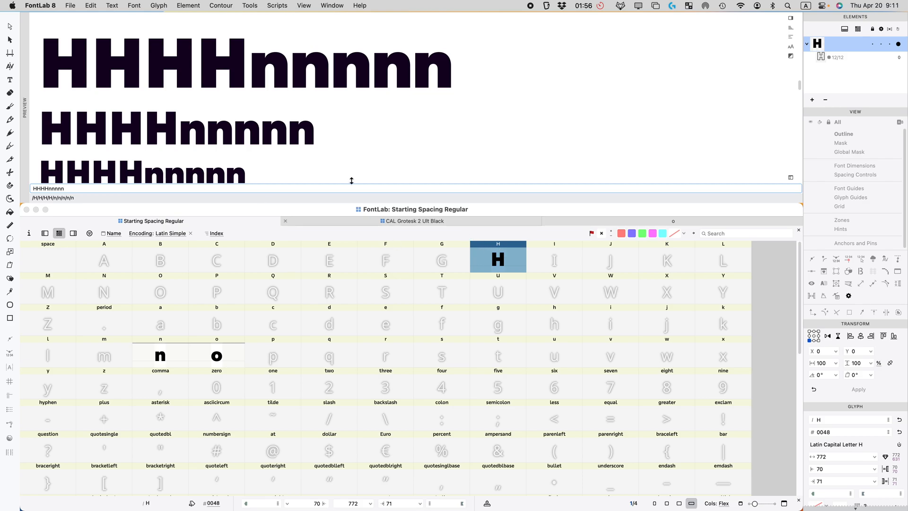
scroll(264, 113, "down", 10)
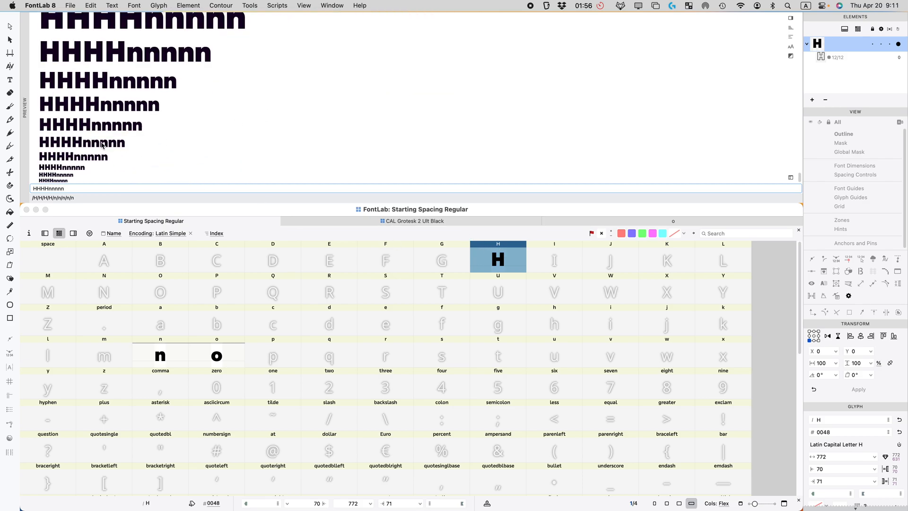
scroll(102, 144, "up", 10)
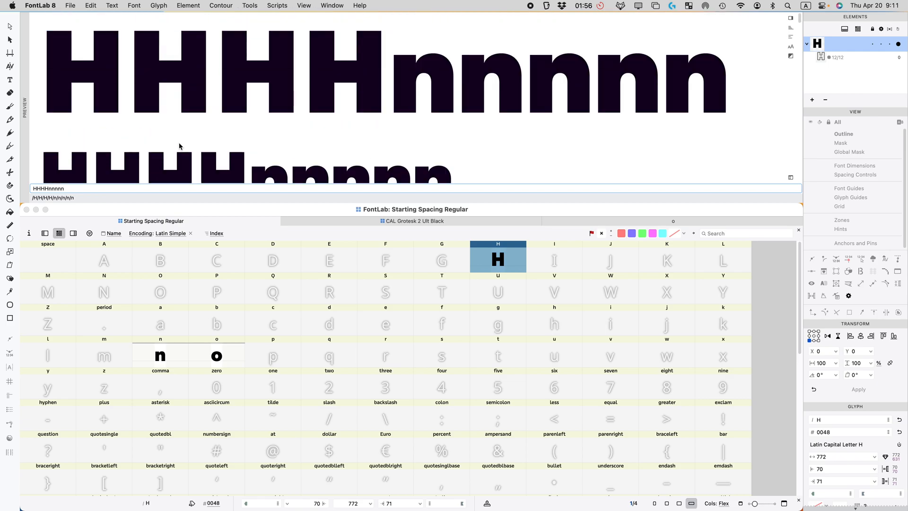
scroll(178, 144, "down", 5)
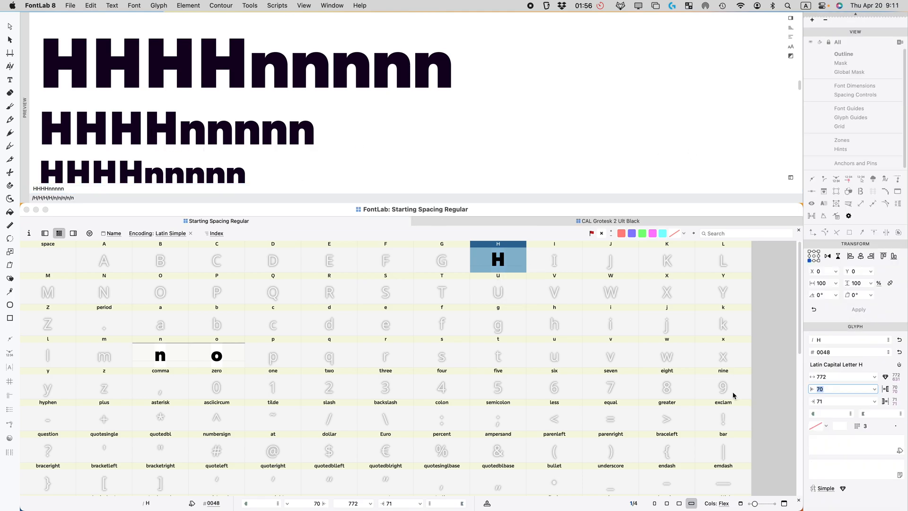
Step: Space the H with left sidebearing =n*1.1 and a matching right sidebearing, giving 44 per side
type("n")
type("=")
type("*")
key("Return")
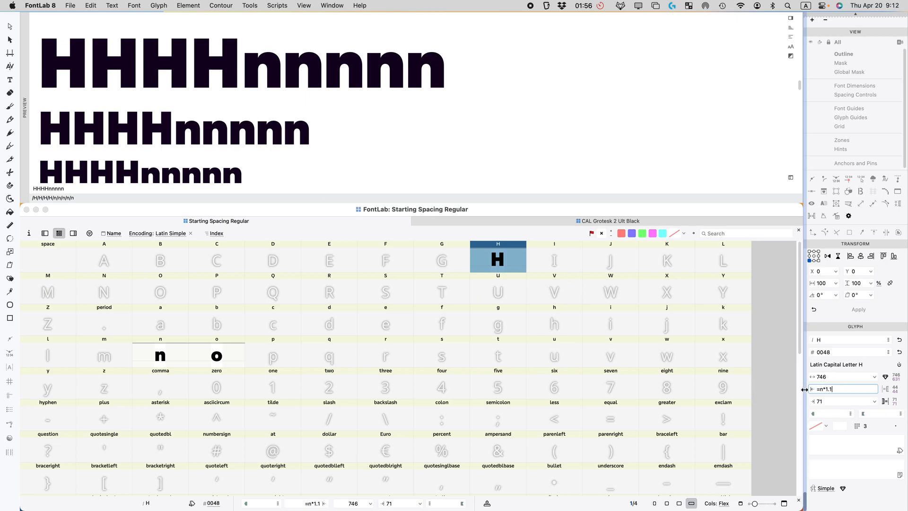
left_click(834, 400)
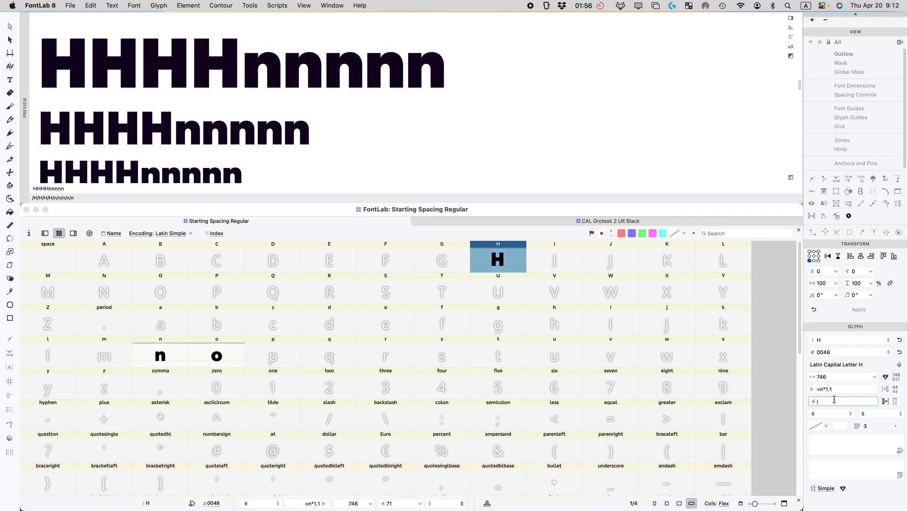
key("Return")
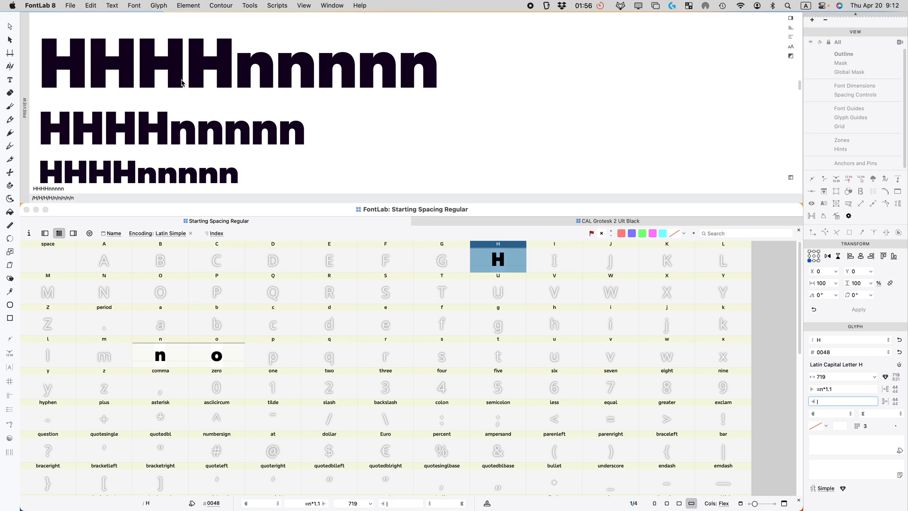
scroll(250, 96, "down", 5)
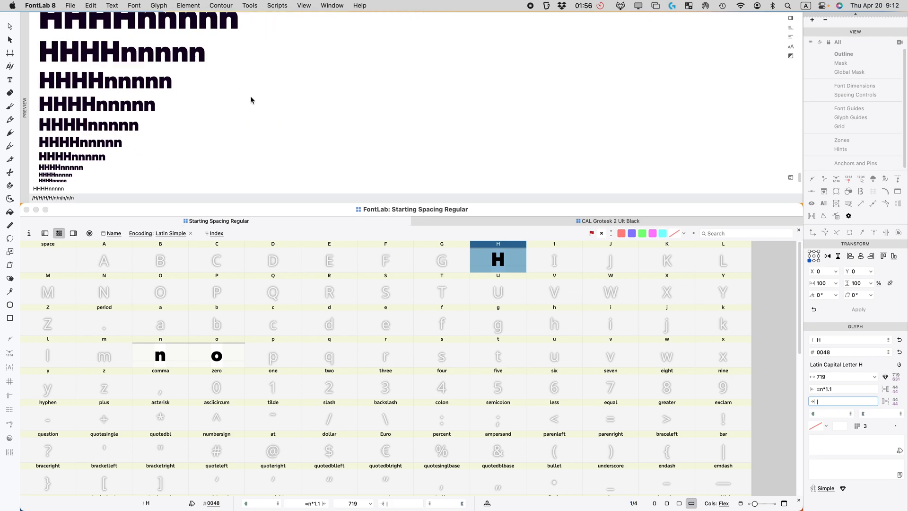
scroll(280, 109, "up", 5)
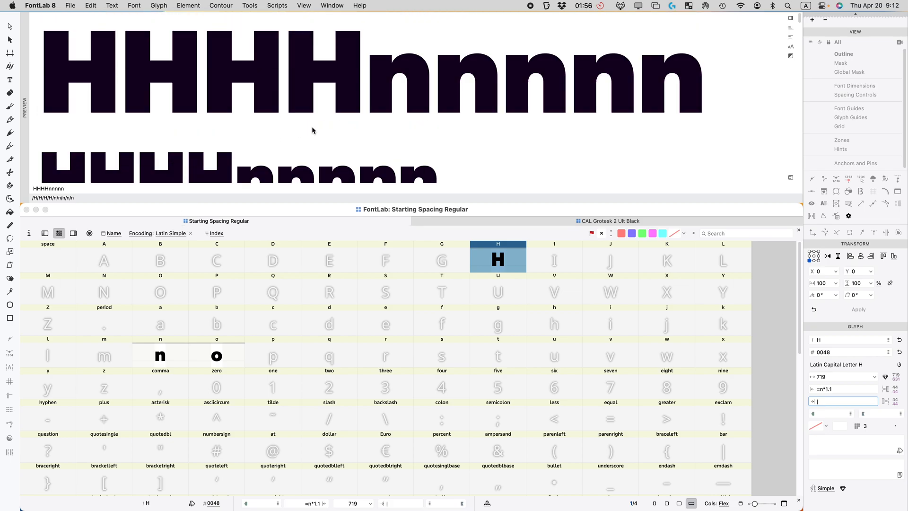
scroll(316, 128, "down", 2)
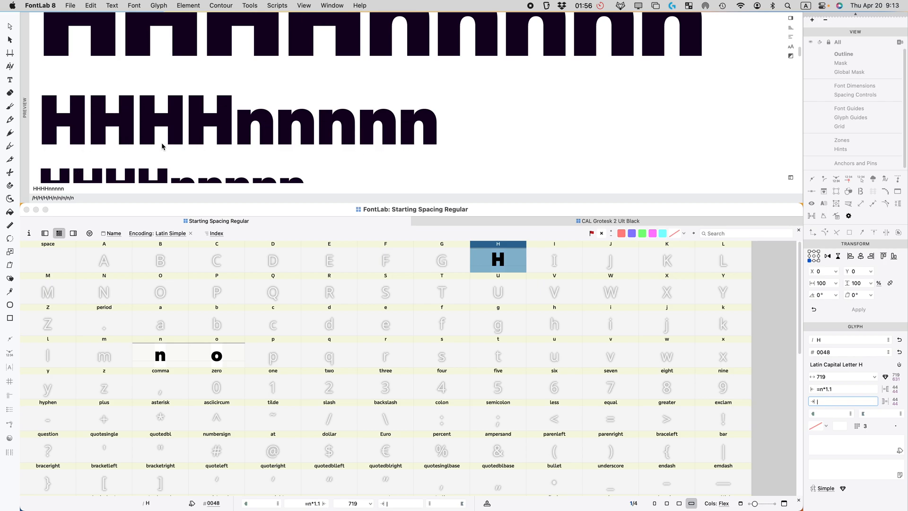
Step: Copy the O from CAL Grotesk 2 Ult Black and paste it into Starting Spacing Regular's O slot
scroll(162, 146, "up", 3)
left_click(507, 221)
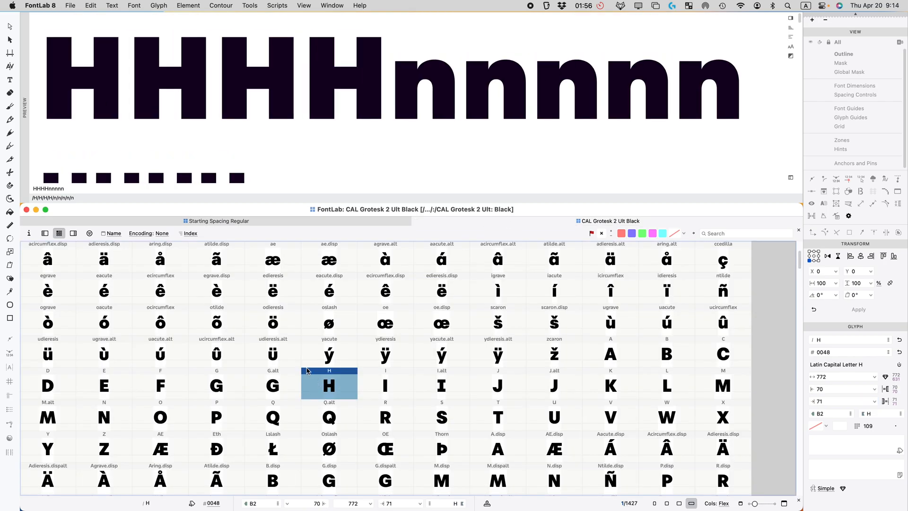
left_click(186, 421)
key("super+c")
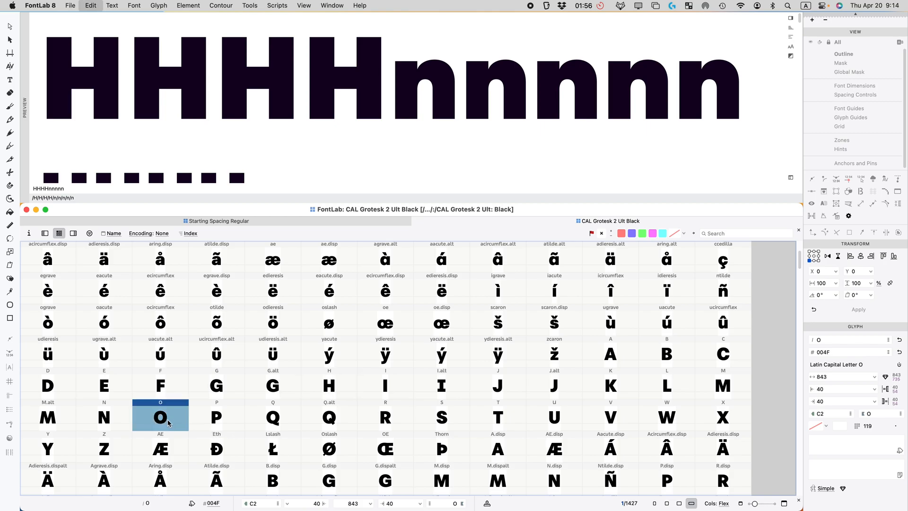
left_click(312, 224)
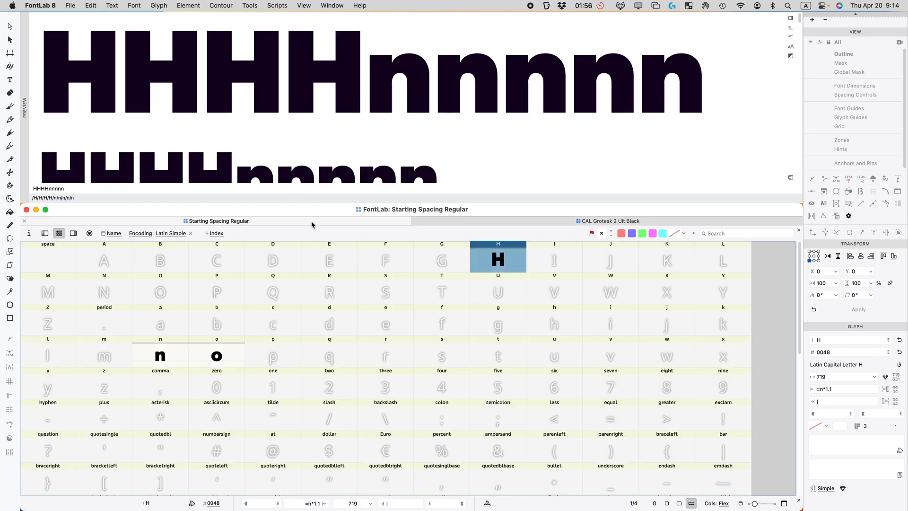
left_click(171, 287)
key("super+v")
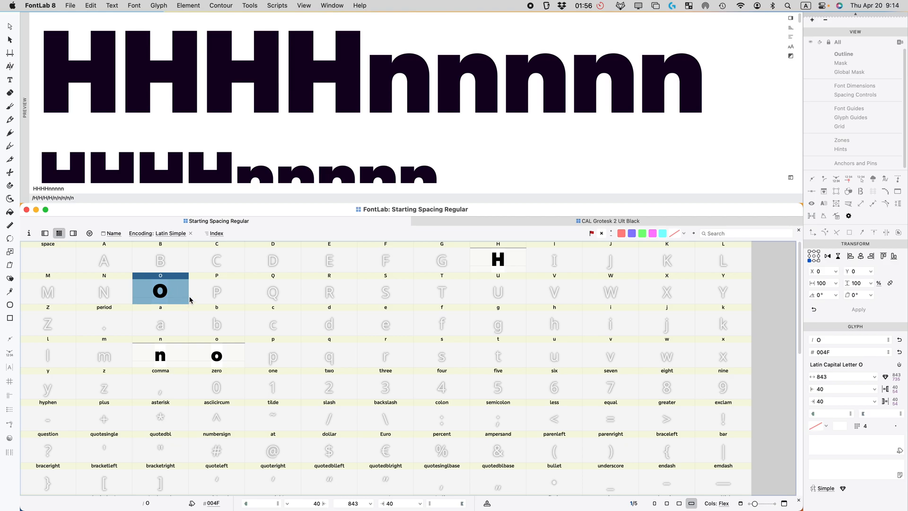
double_click(56, 187)
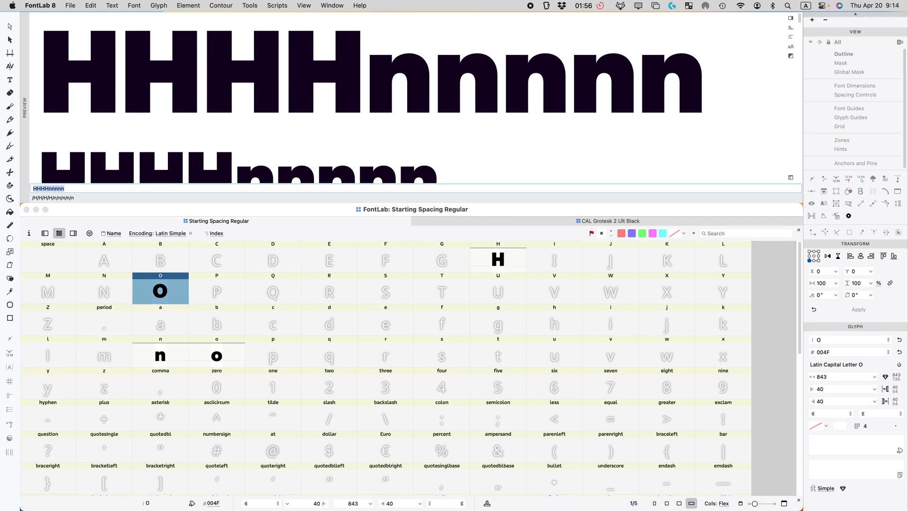
Step: Preview OOOooo and give the O left sidebearing =o*1.1 with a matching right sidebearing of 25
type("OO")
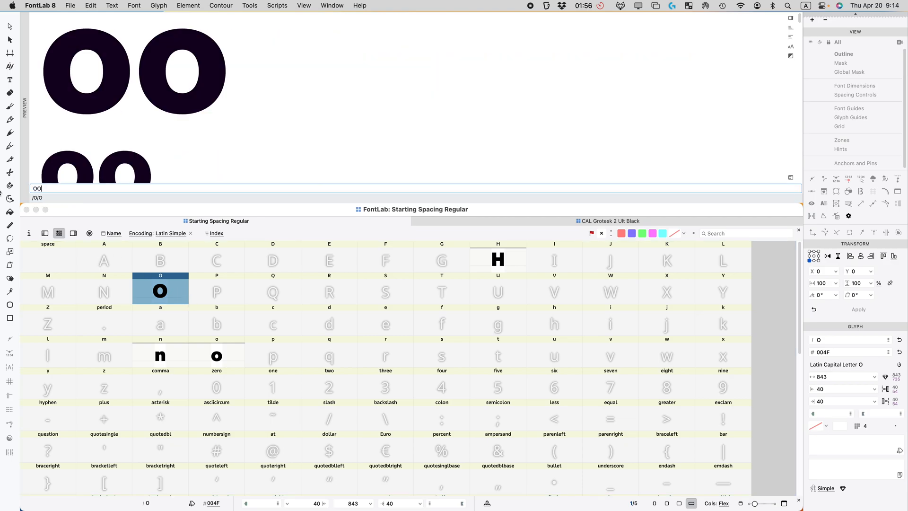
type("Oooo")
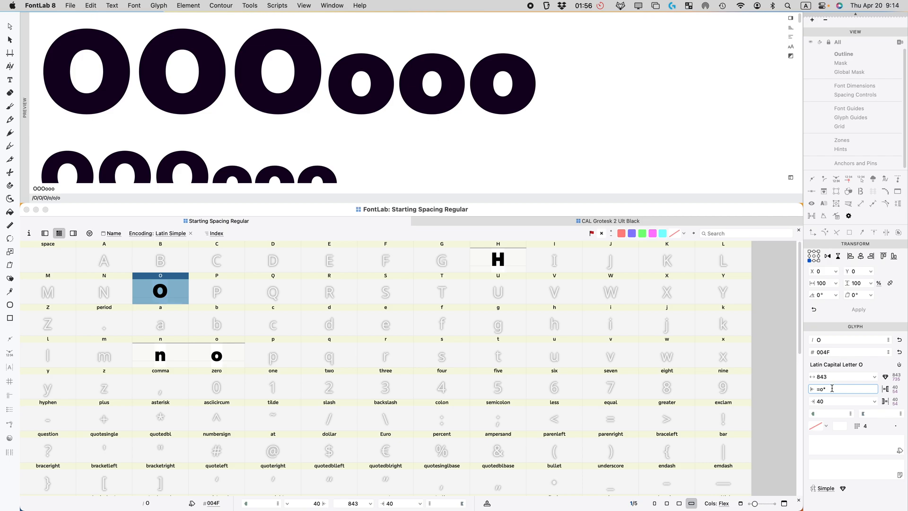
key("Return")
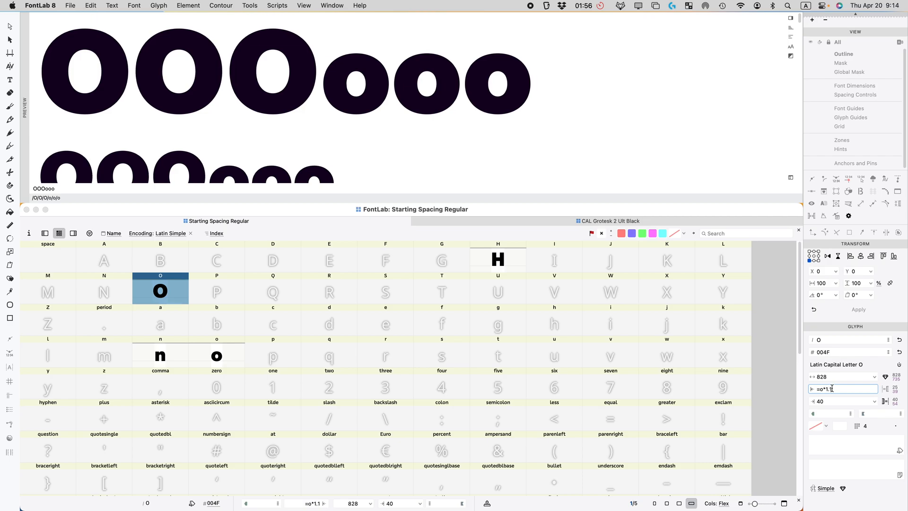
key("Tab")
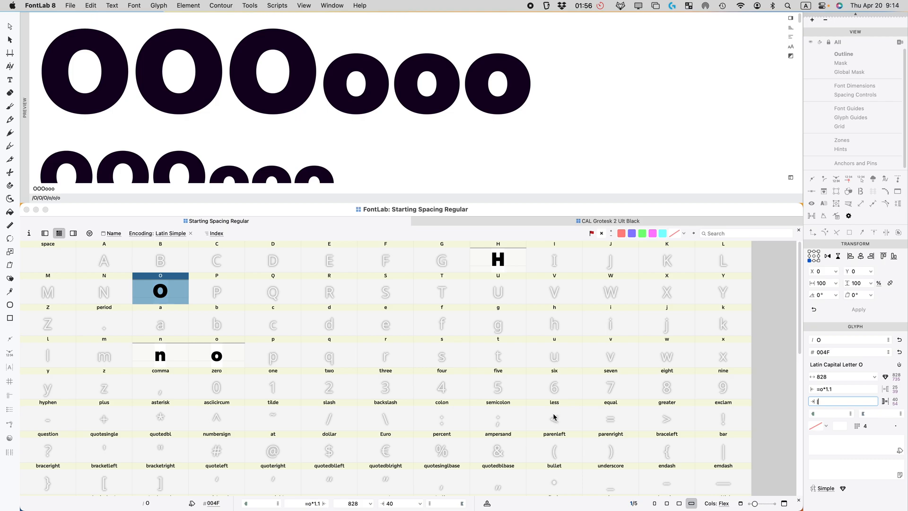
key("Return")
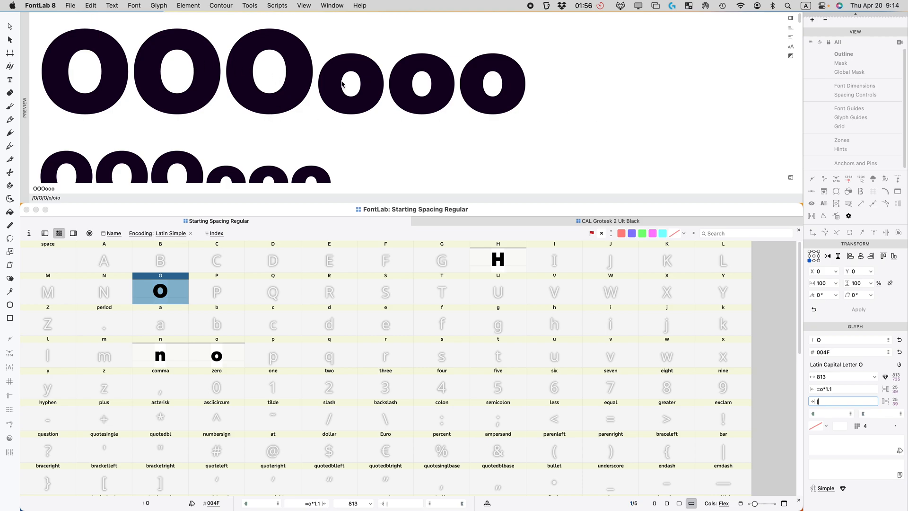
scroll(274, 141, "down", 5)
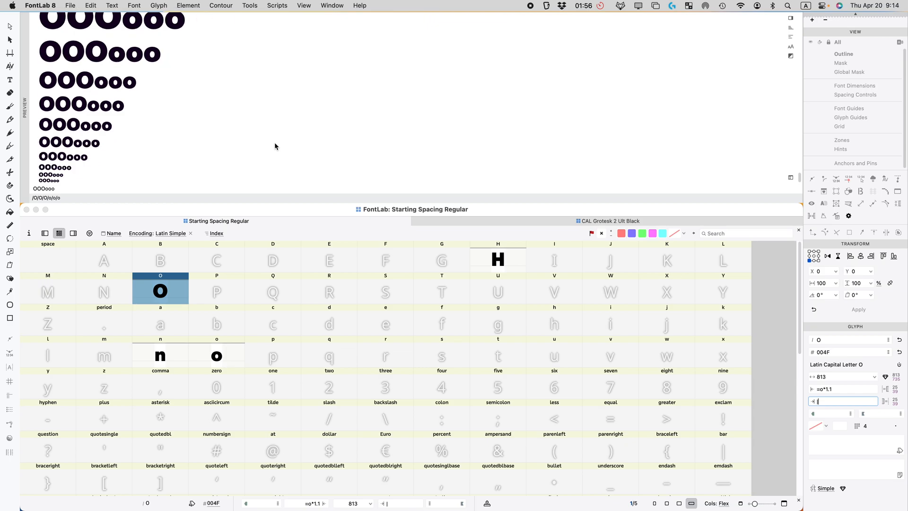
scroll(276, 146, "up", 5)
scroll(74, 173, "down", 5)
scroll(124, 159, "up", 6)
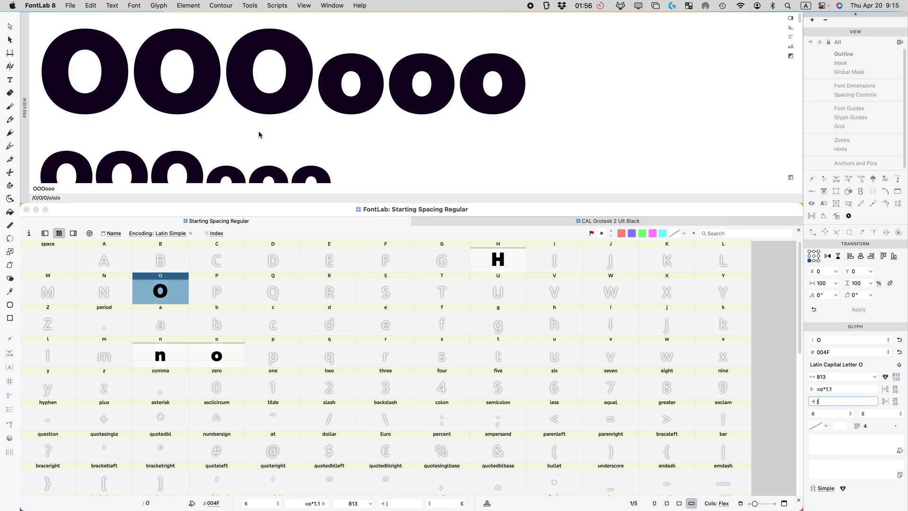
scroll(262, 134, "down", 2)
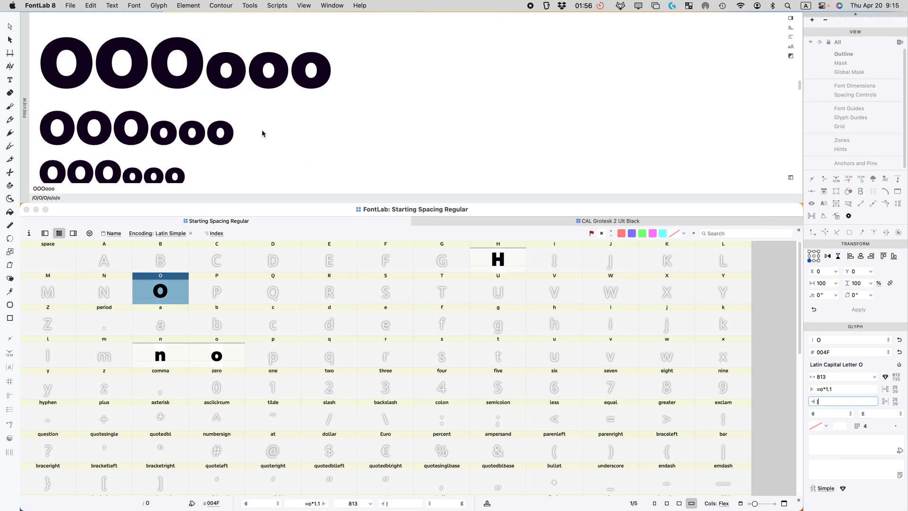
Step: Change the preview text to HHHOOO and compare the H and O spacing across sizes
left_click(63, 187)
double_click(64, 187)
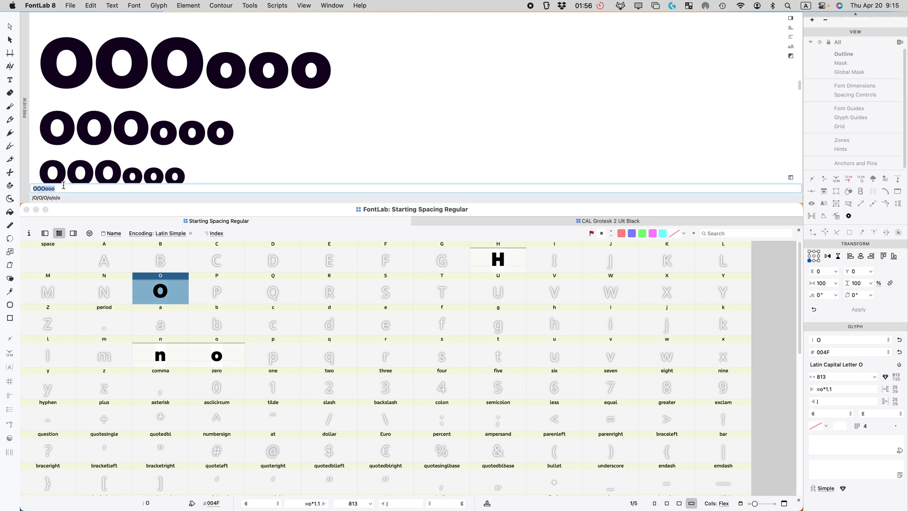
type("HHHOOO")
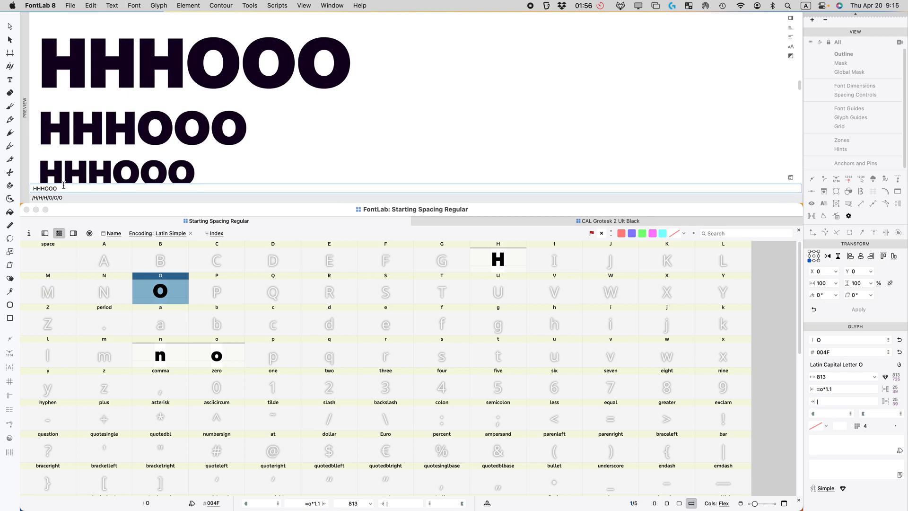
scroll(174, 116, "down", 5)
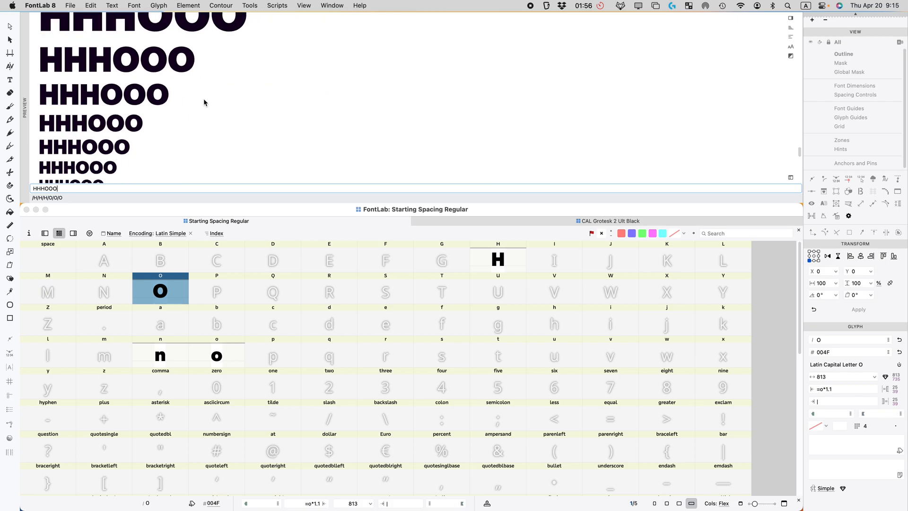
scroll(192, 112, "up", 2)
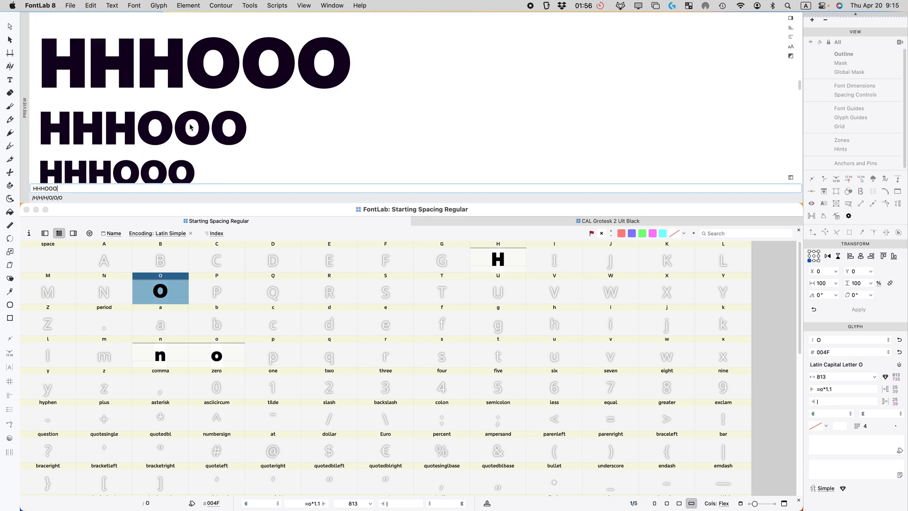
scroll(192, 118, "down", 3)
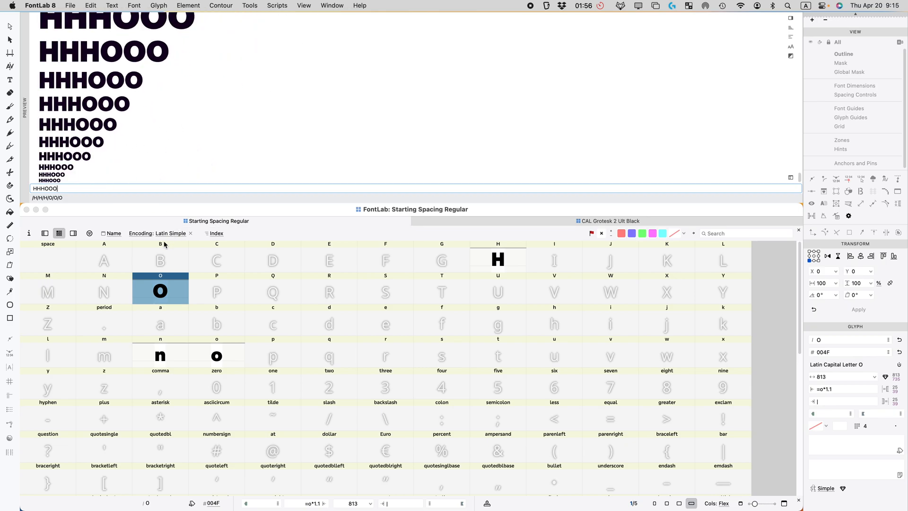
double_click(156, 285)
Step: Nudge the O's right-side nodes left to make it 783 wide, and raise its counter tension to 67%
left_click_drag(598, 333, 427, 394)
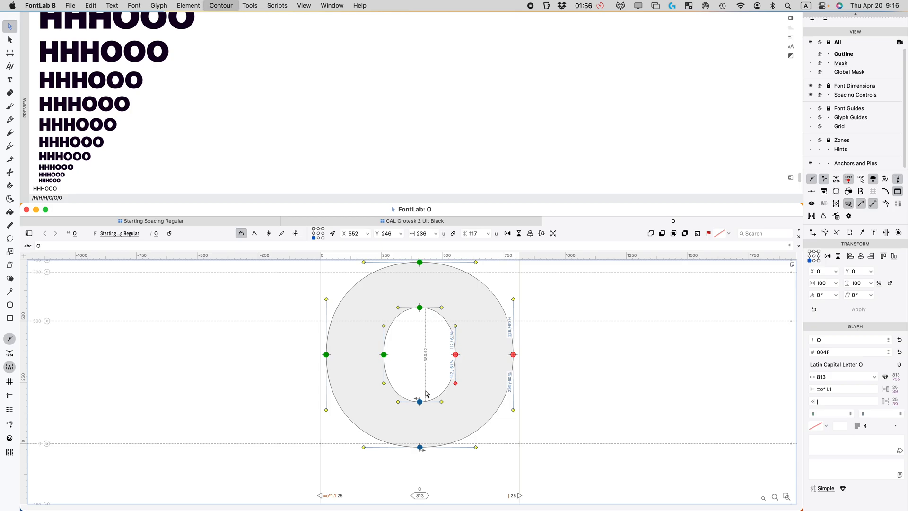
key("shift+Left")
key("shift+Left")
key("shift+Left")
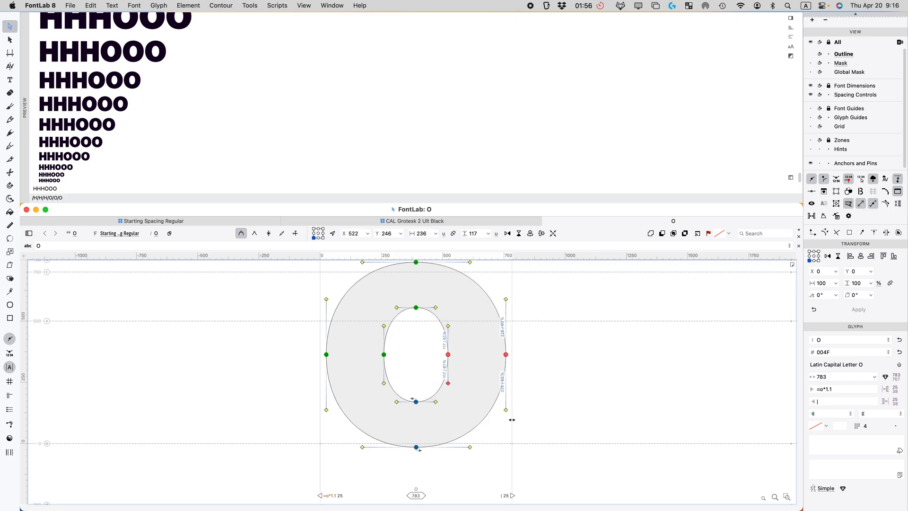
double_click(448, 357)
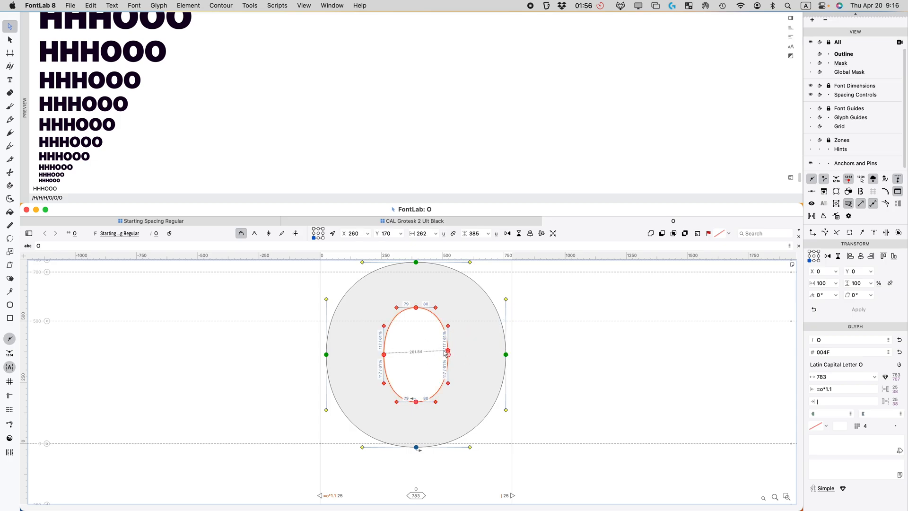
left_click(443, 358)
key("x")
left_click_drag(440, 314, 443, 317)
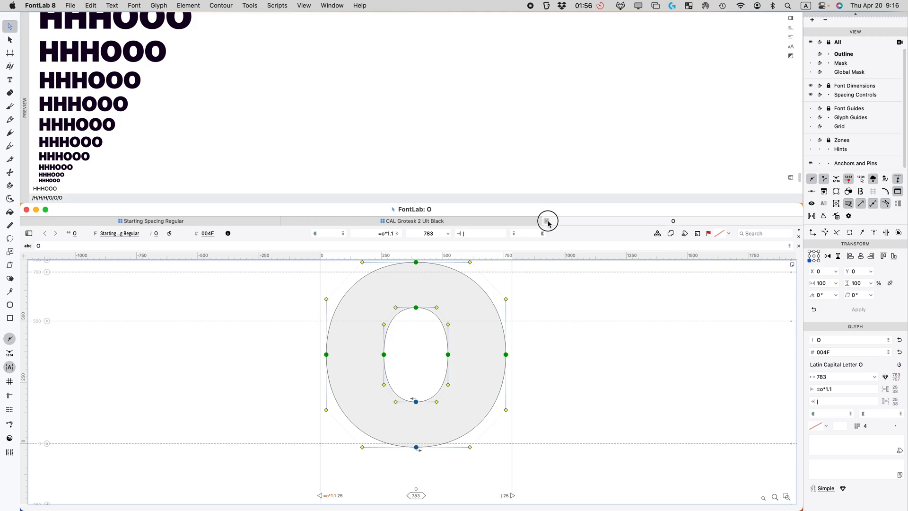
Step: Open the lowercase o and nudge its right-side nodes inward for a 37 right sidebearing
left_click(548, 221)
double_click(217, 355)
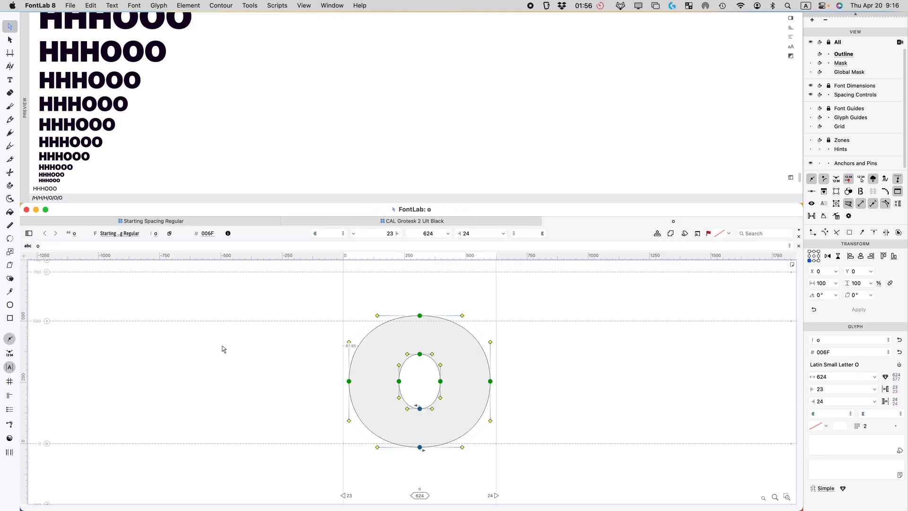
left_click_drag(535, 365, 424, 393)
key("Left")
key("Left")
key("Left")
key("Left")
key("Left")
key("Left")
key("Left")
key("Left")
key("Left")
key("Left")
key("Left")
key("Left")
key("Left")
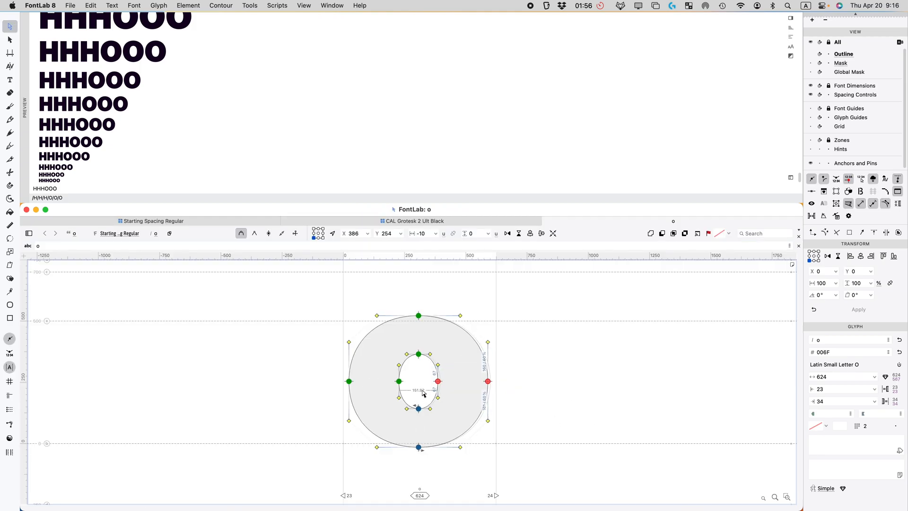
Step: Set the preview text to OOOoooo and select the o's inner counter contour
double_click(71, 186)
type("OOOoooo")
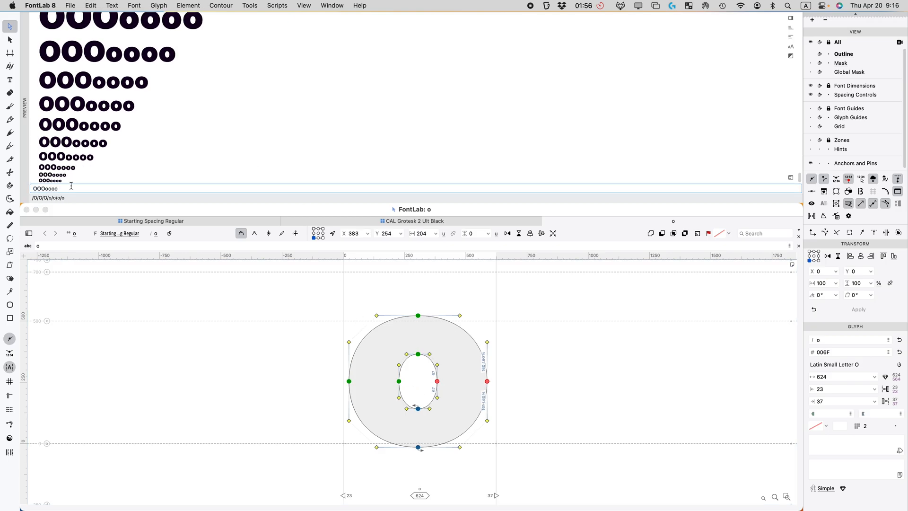
left_click(440, 343)
left_click_drag(442, 339, 405, 369)
left_click(420, 363)
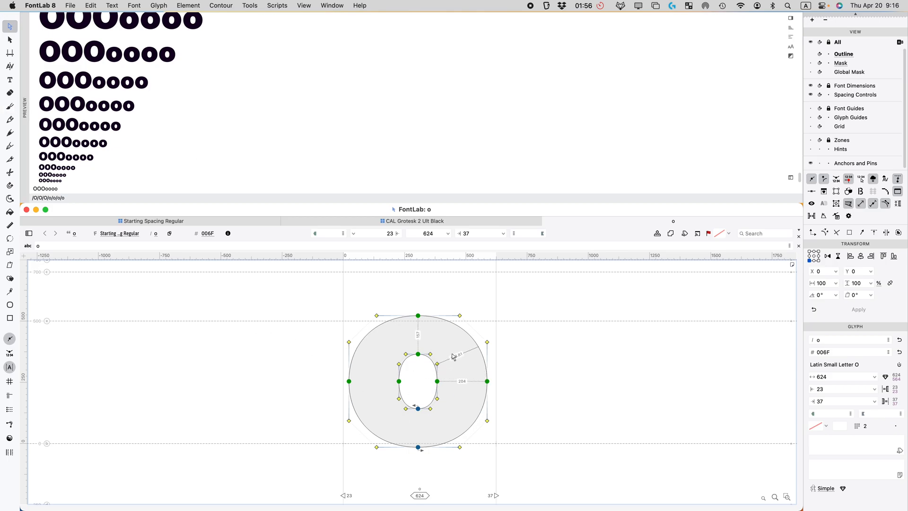
left_click(391, 421)
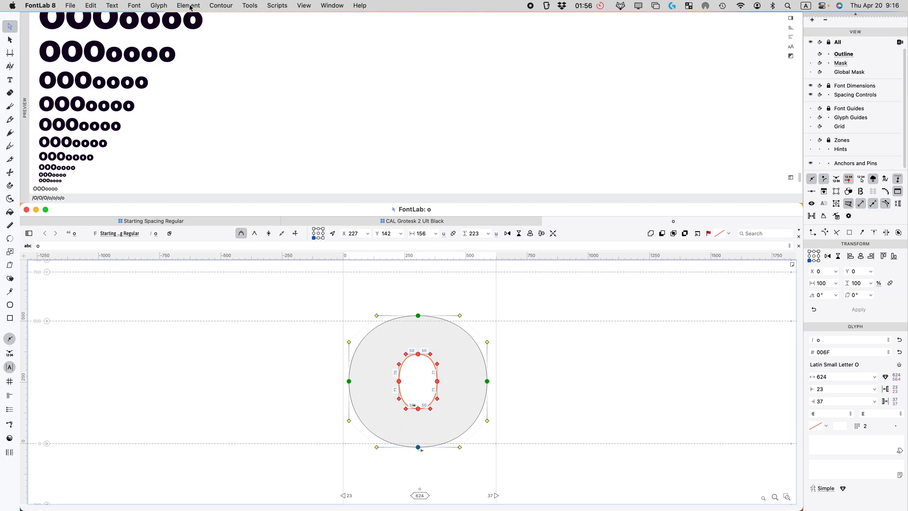
Step: Turn on Tunni line editing for the o's inner counter, showing 50% tension
left_click(305, 6)
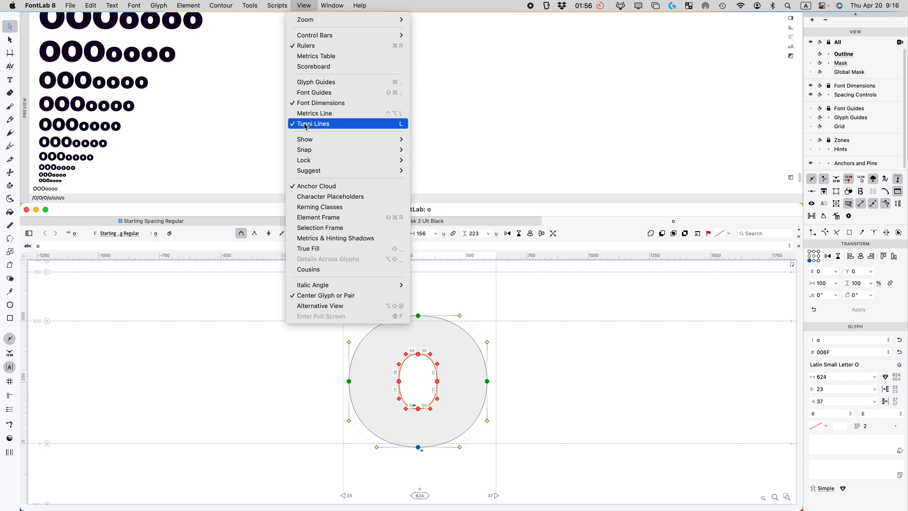
mouse_move(225, 5)
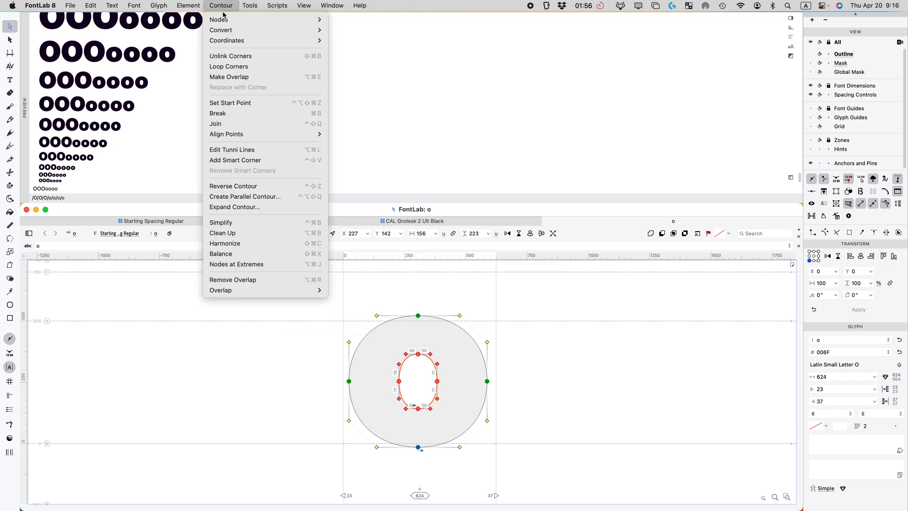
left_click(239, 150)
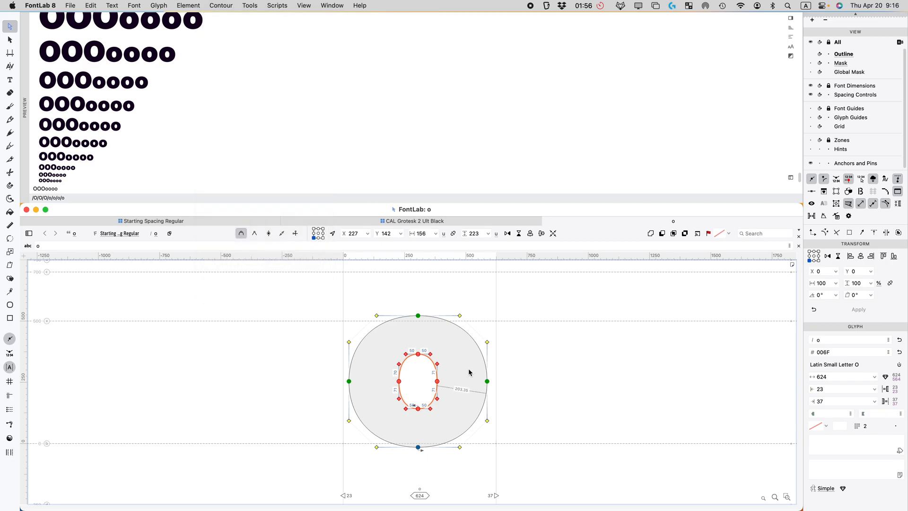
Step: Set the n's right sidebearing to 37, widening it to 602 units
left_click(545, 339)
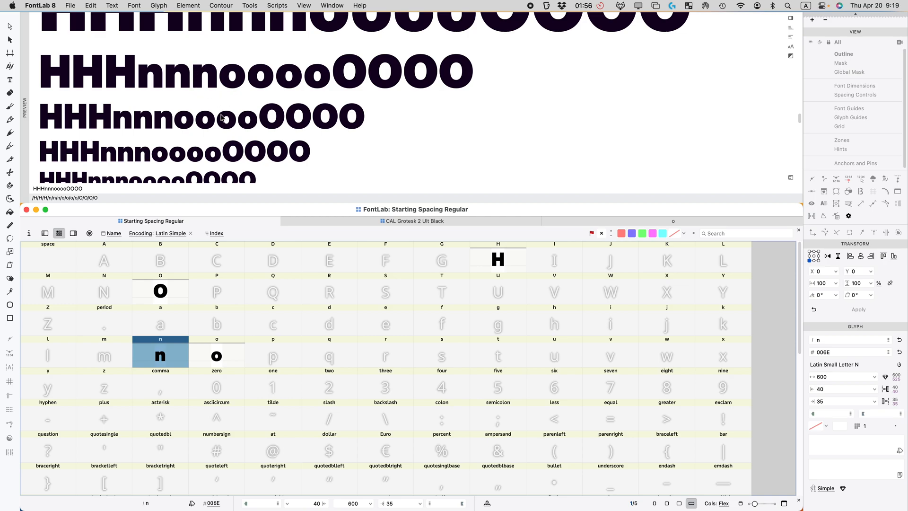
double_click(834, 402)
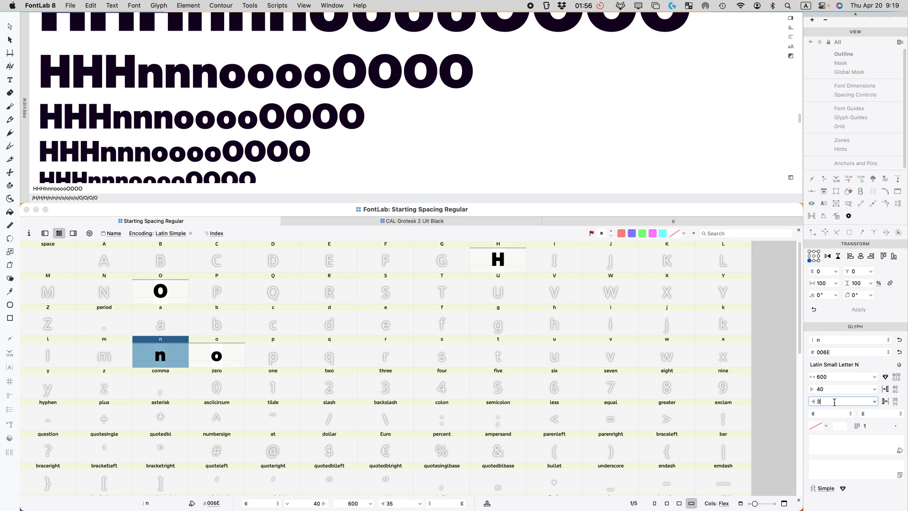
key("Return")
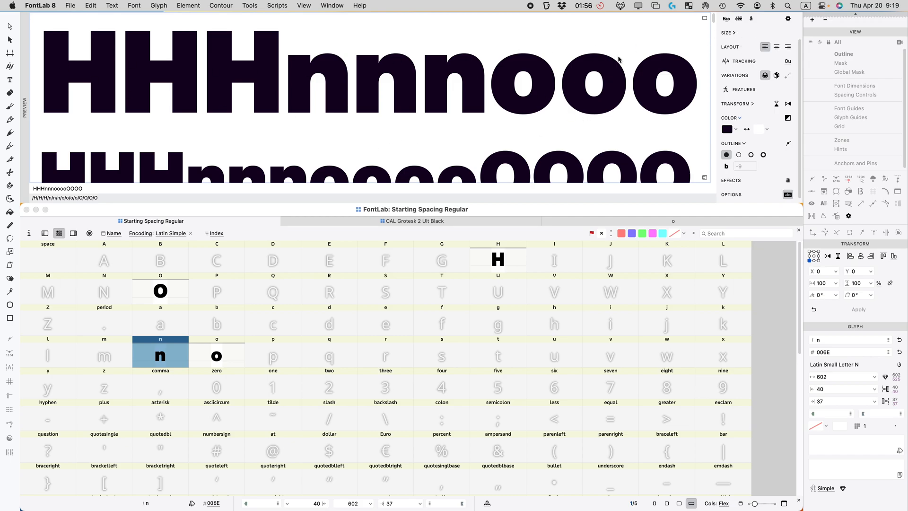
Step: Check the preview's waterfall size list running from 240 down to 3 and confirm it
left_click(787, 20)
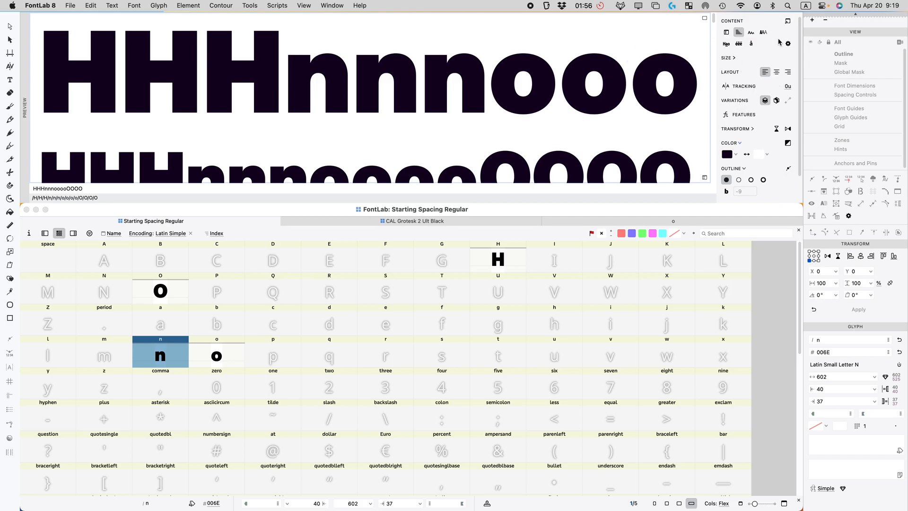
left_click(788, 43)
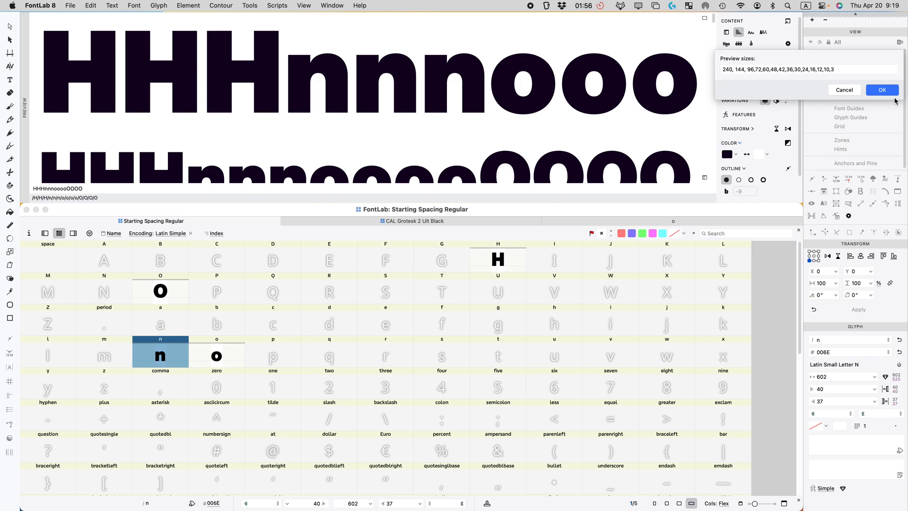
left_click(881, 93)
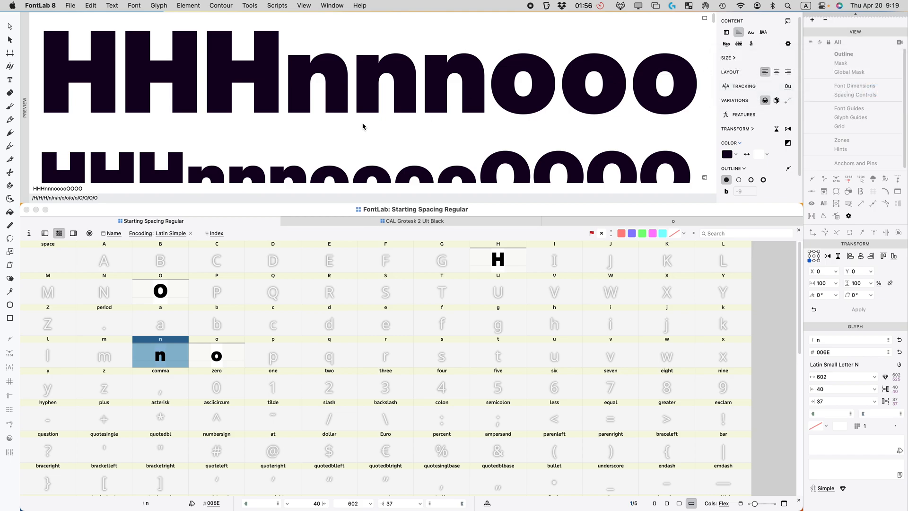
scroll(377, 123, "down", 5)
scroll(378, 123, "up", 5)
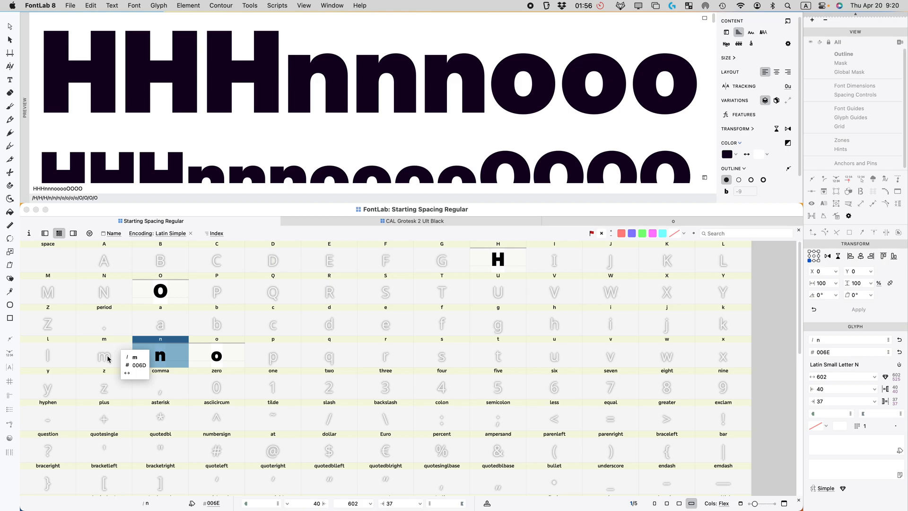
Step: Copy the l glyph from CAL Grotesk 2 Ult Black into Starting Spacing Regular's l slot
left_click(404, 222)
scroll(308, 333, "up", 3)
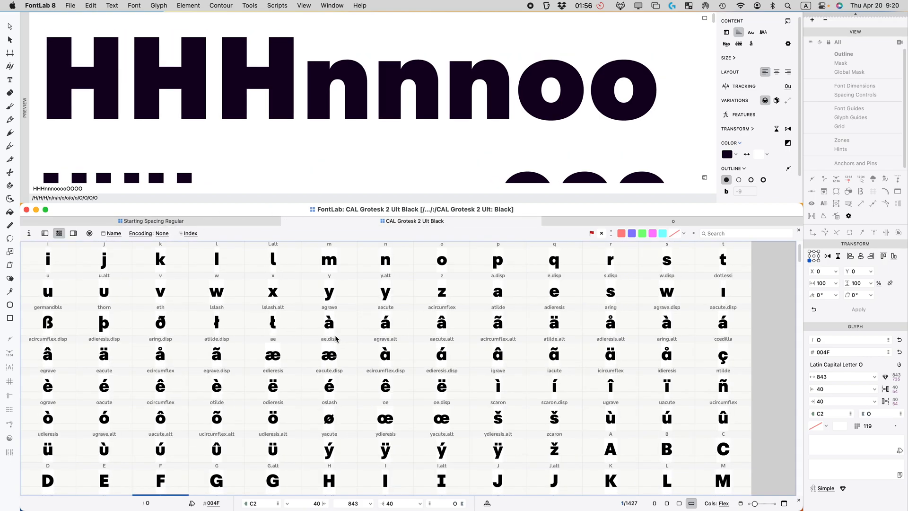
scroll(334, 340, "up", 1)
left_click(230, 294)
key("super+c")
left_click(201, 223)
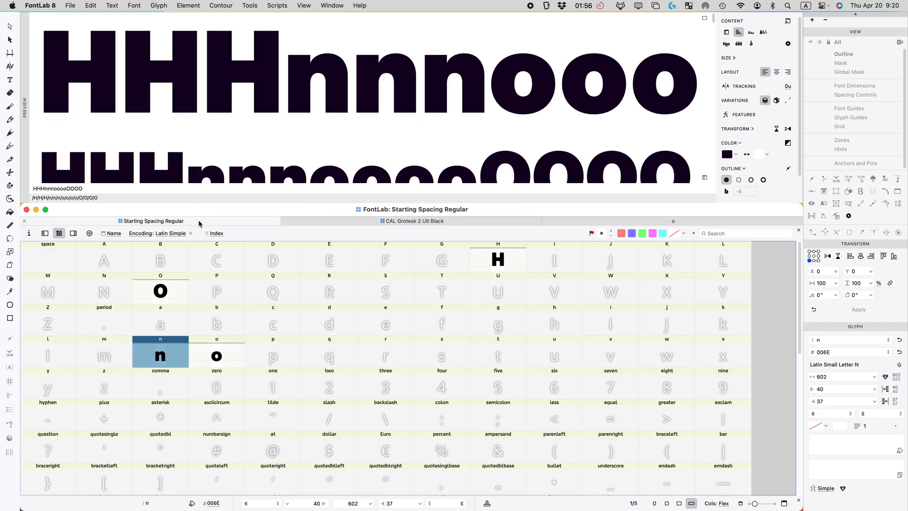
left_click(51, 361)
key("super+v")
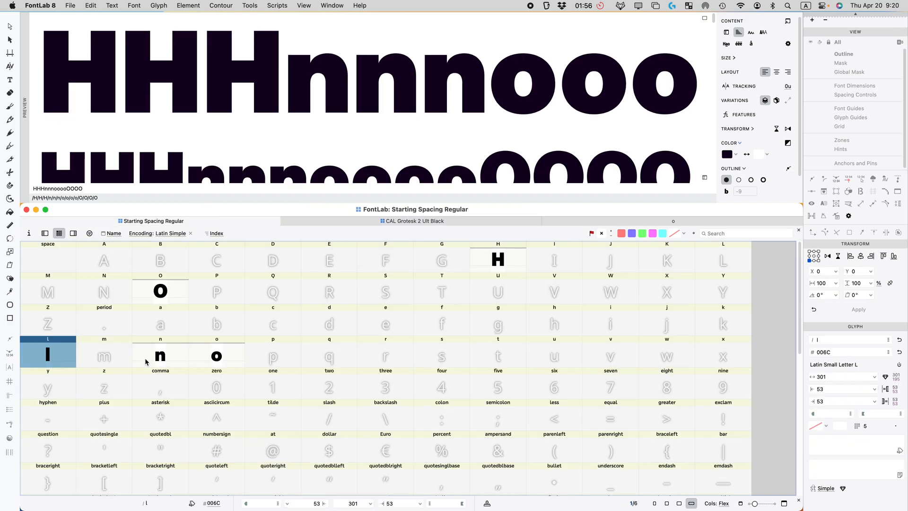
Step: Copy the reference i glyph into the i slot of Starting Spacing Regular
left_click(346, 221)
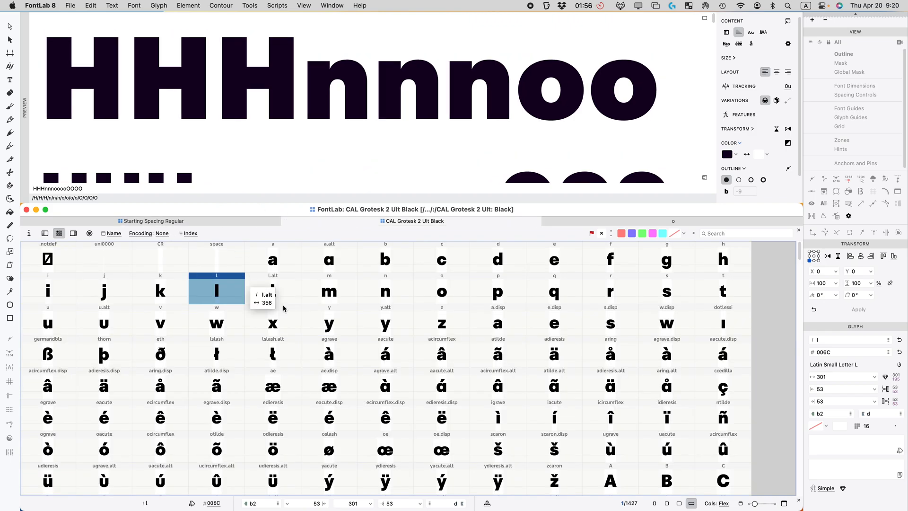
left_click(52, 300)
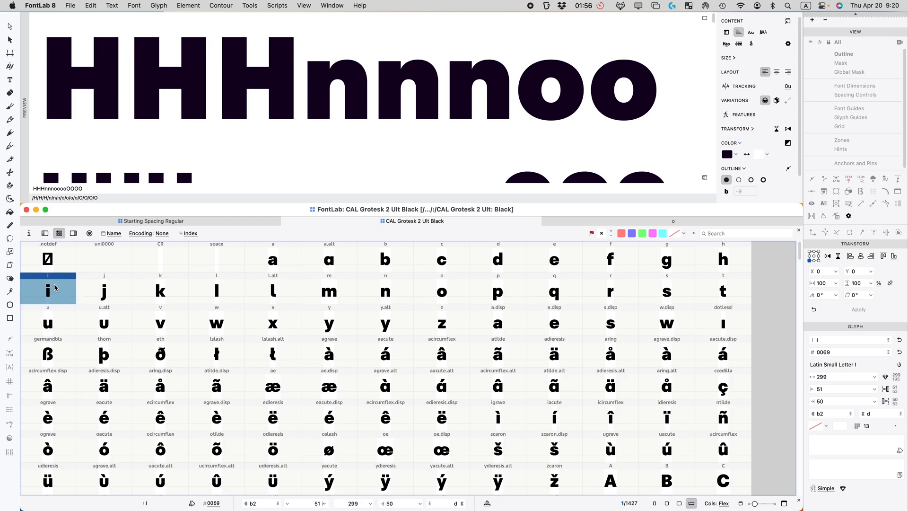
left_click(113, 222)
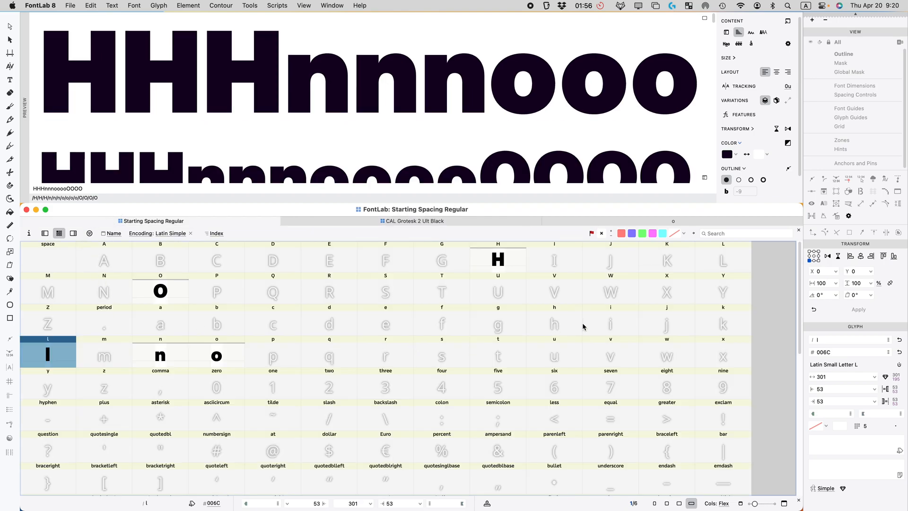
left_click(602, 320)
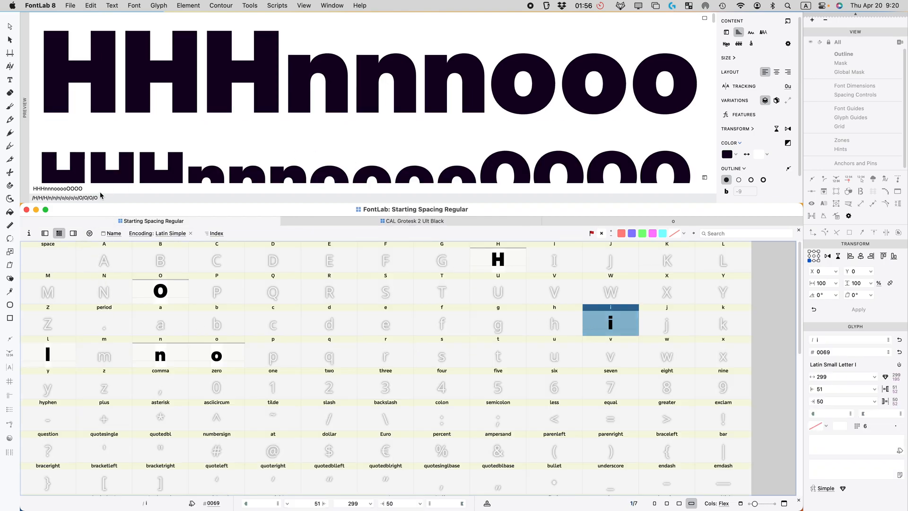
left_click(53, 358)
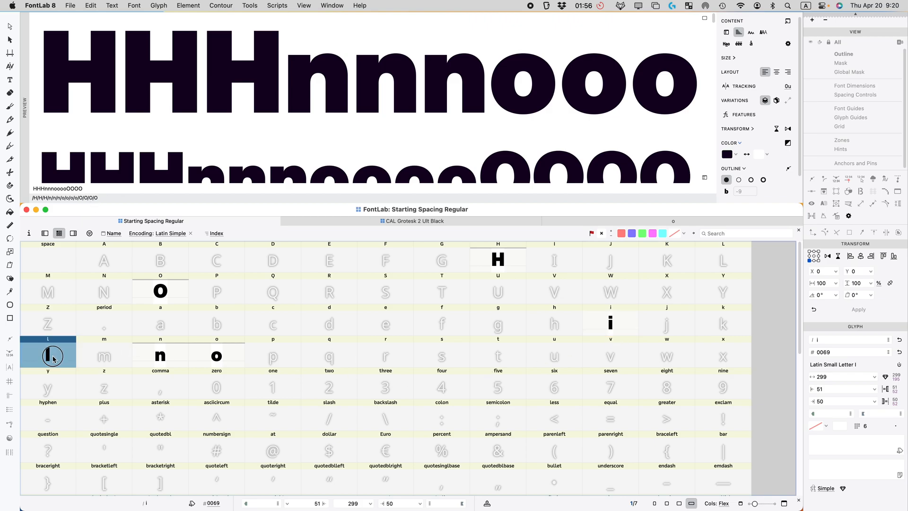
Step: Set the l's left sidebearing to =n and its right to |, both reading 40
left_click(828, 389)
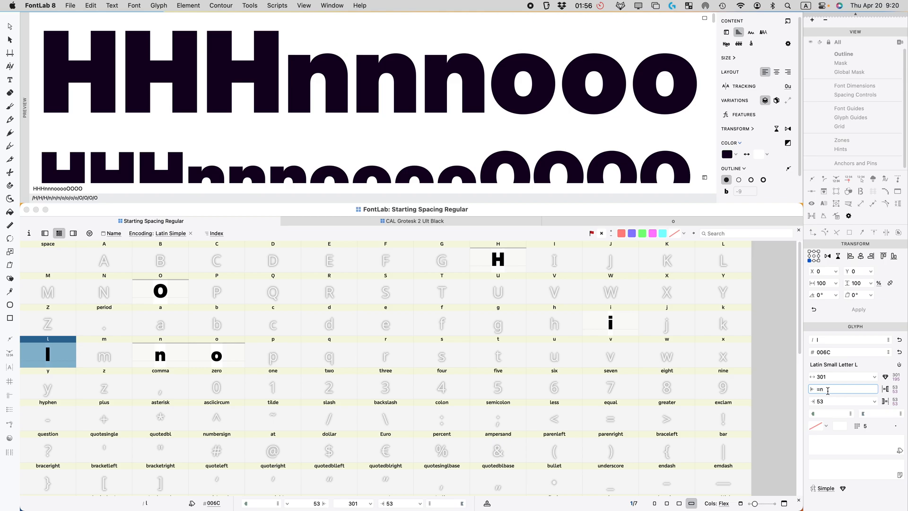
type("=n")
key("Return")
key("Tab")
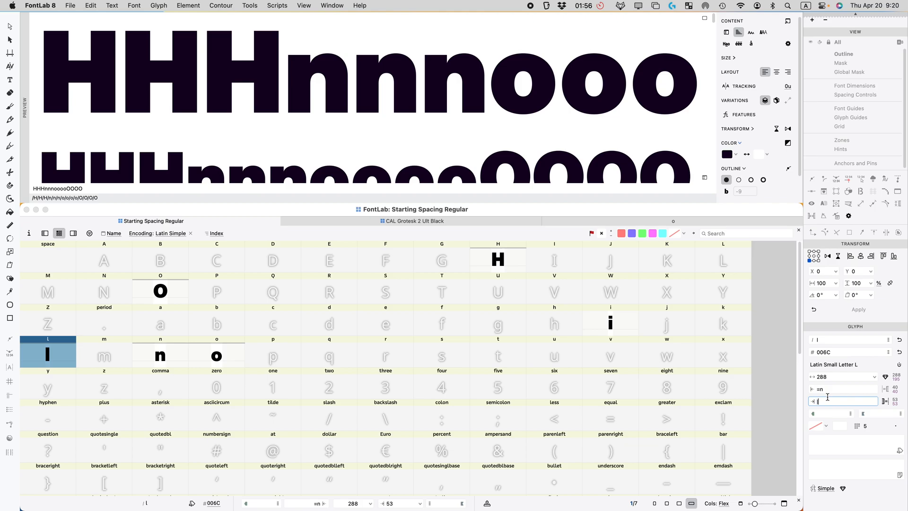
type("|")
key("Return")
left_click(610, 318)
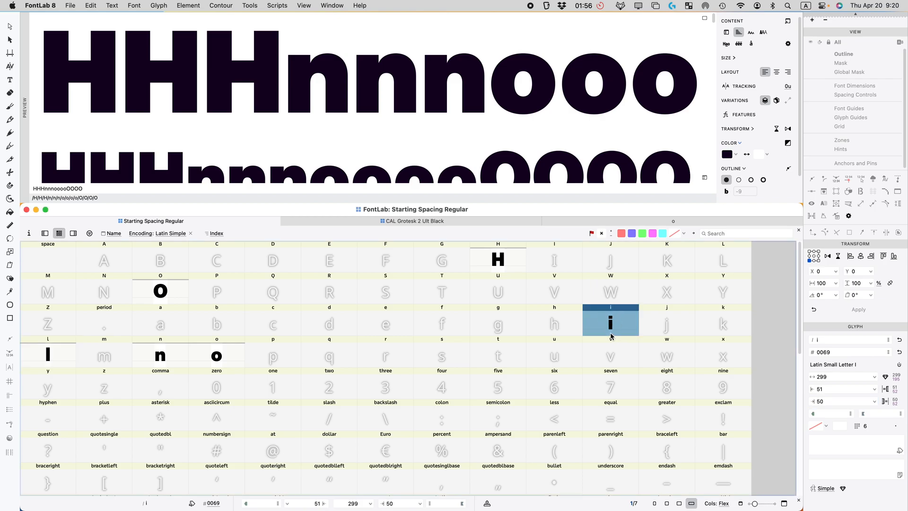
Step: Align the i's right-side and left-side nodes into vertical columns
double_click(611, 333)
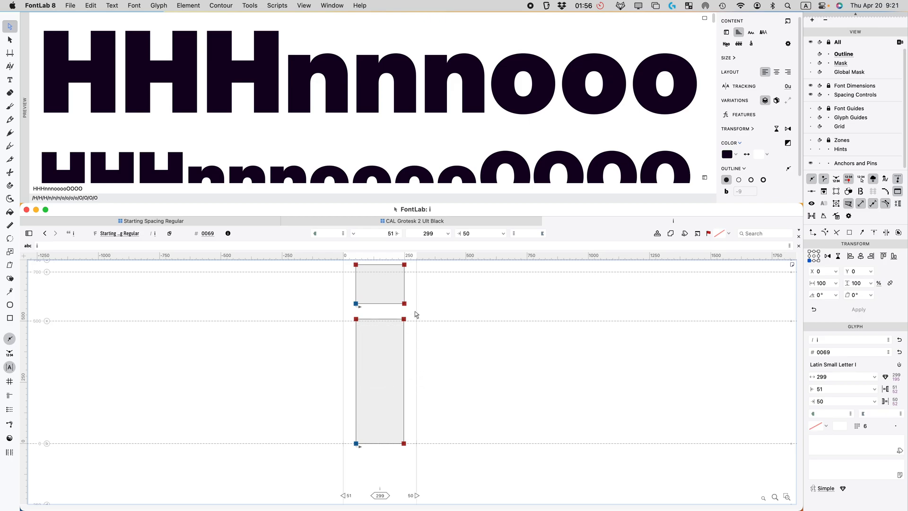
left_click_drag(433, 480, 383, 255)
key("super+shift+a")
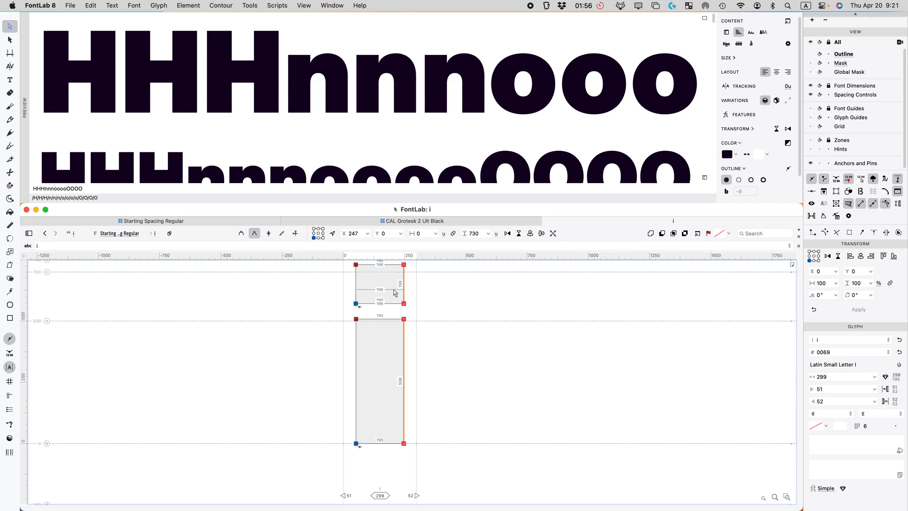
left_click_drag(365, 462, 301, 236)
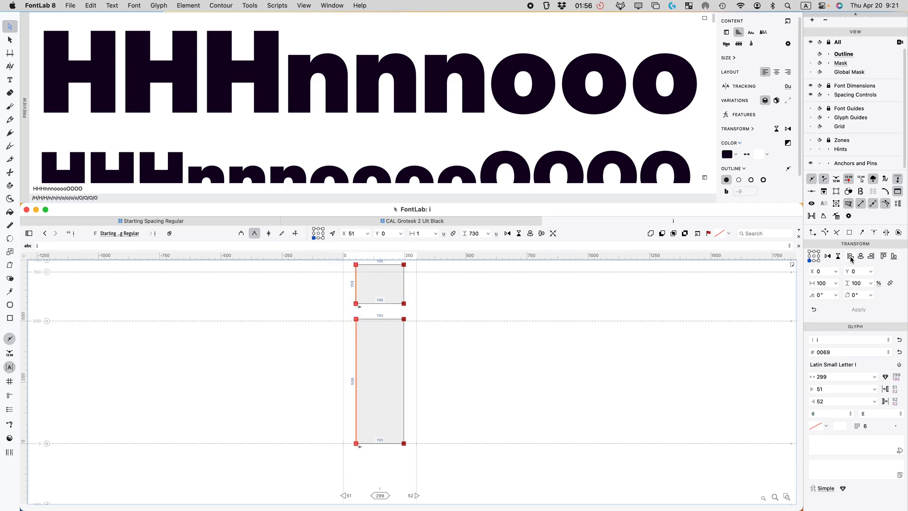
left_click(872, 257)
left_click(507, 294)
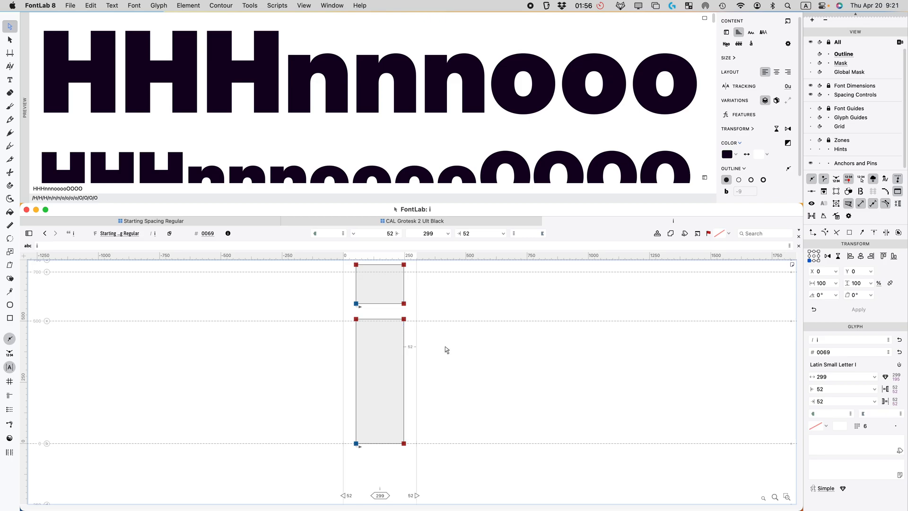
Step: Give the i a left sidebearing of =n and a matching | right sidebearing, both 40
left_click(830, 387)
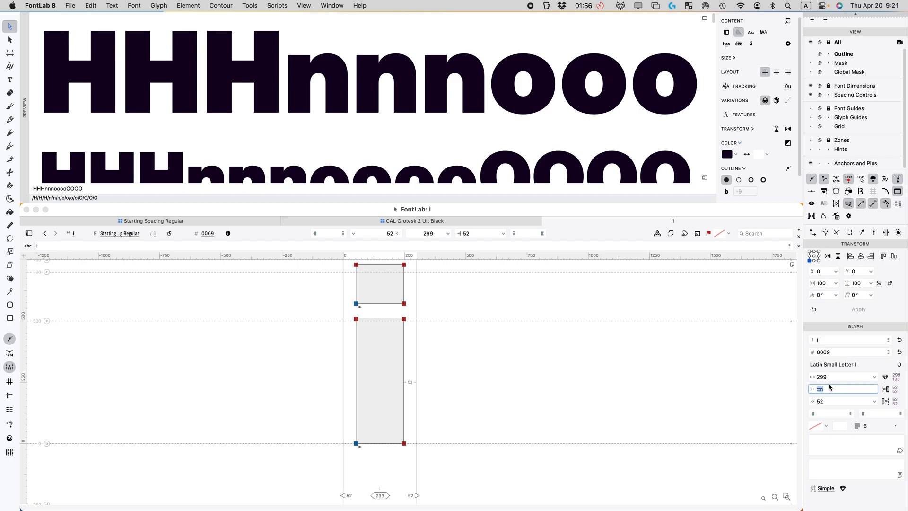
key("Tab")
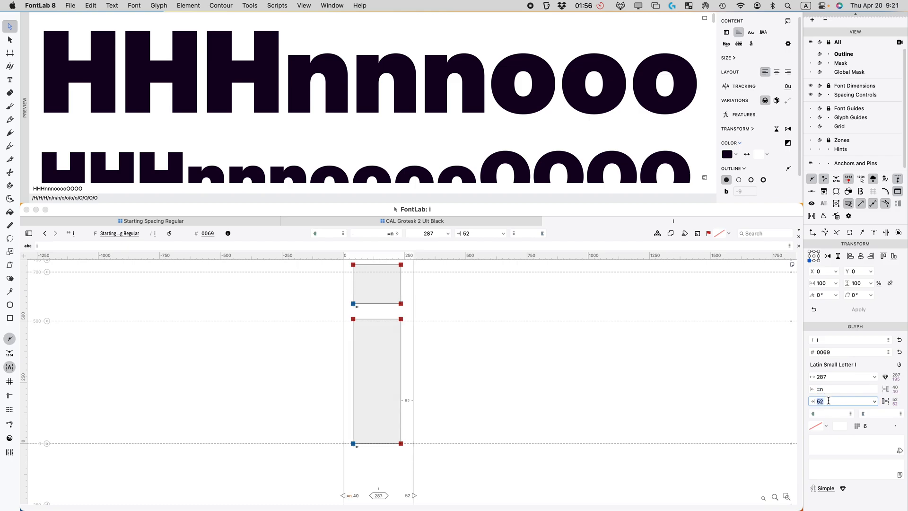
type("|")
key("Return")
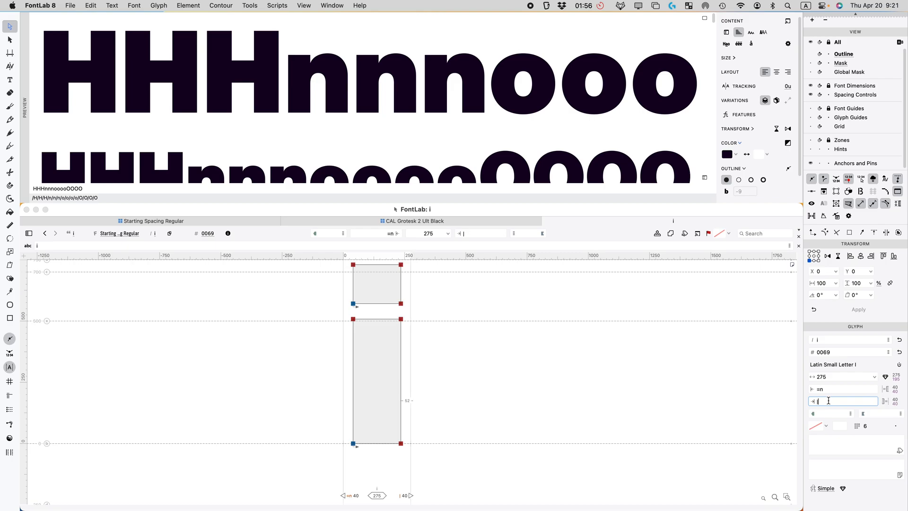
left_click(188, 222)
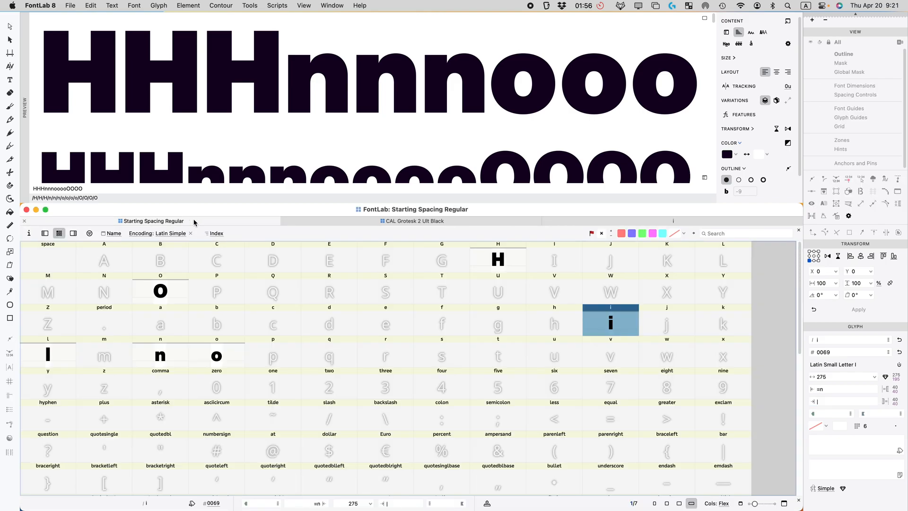
left_click(37, 354)
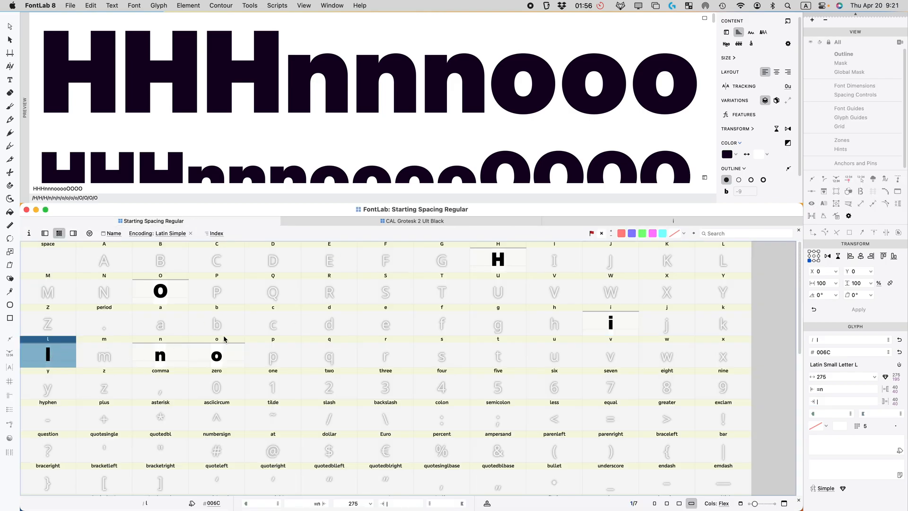
left_click(610, 321)
left_click(829, 387)
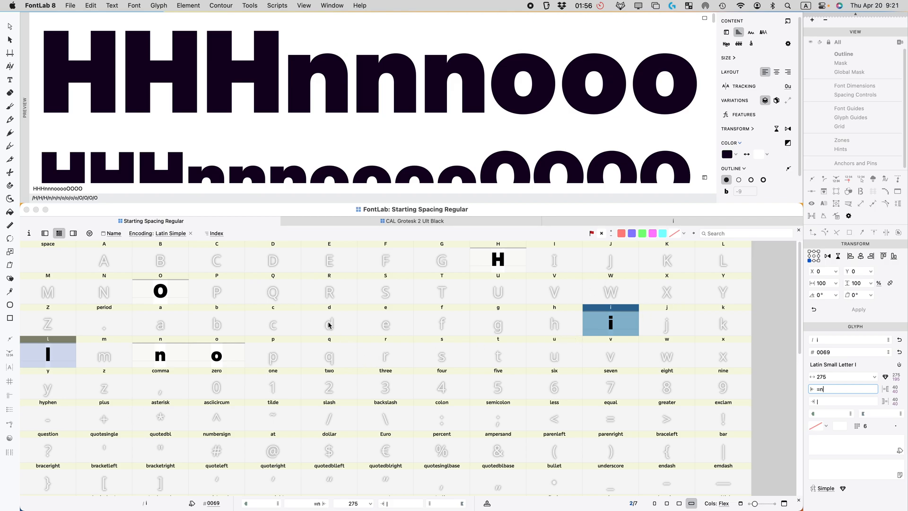
left_click(169, 361)
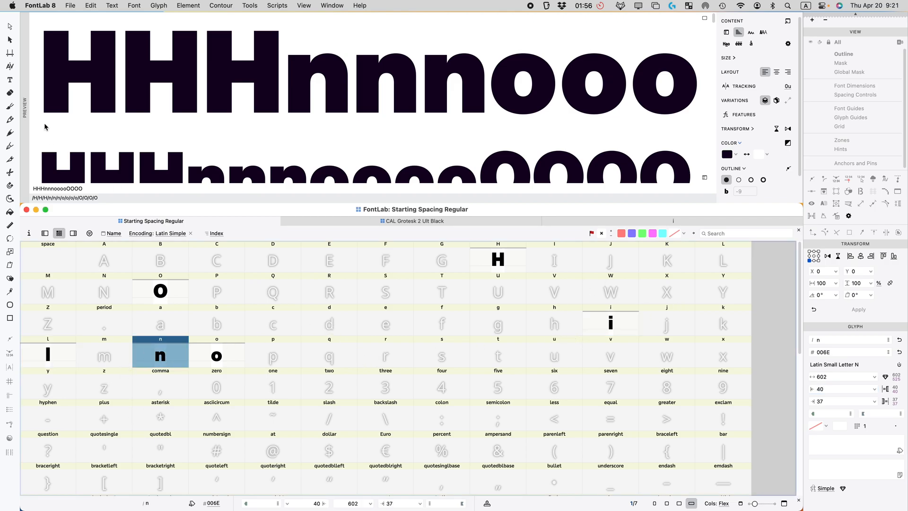
Step: Replace the preview text with nnninnn and scroll the waterfall to judge the i
double_click(98, 189)
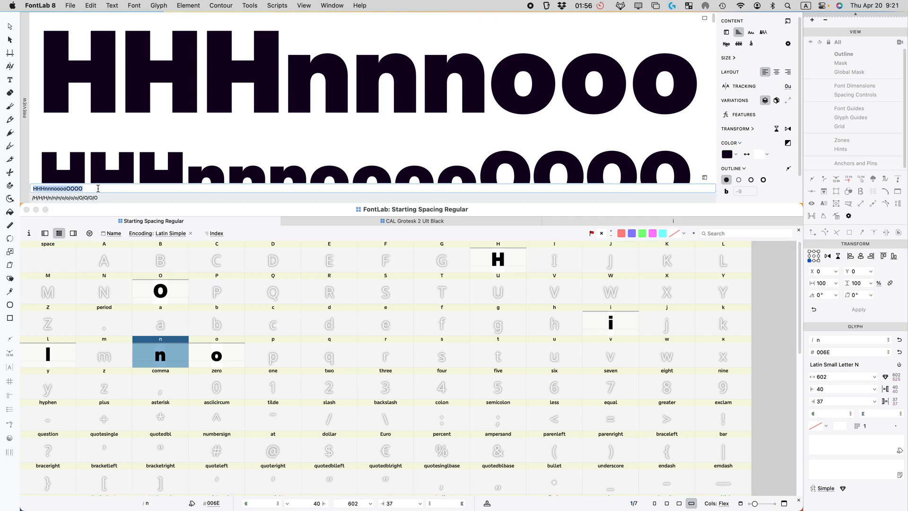
key("BackSpace")
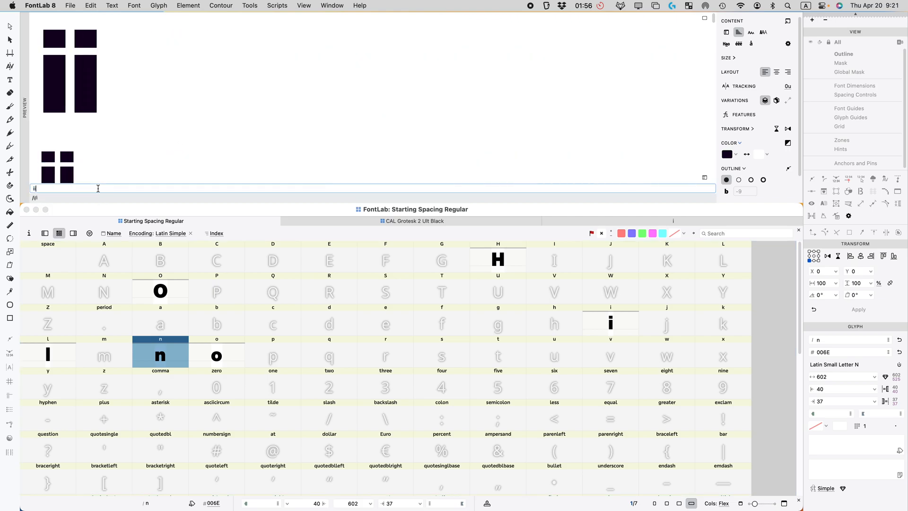
type("nnninnn")
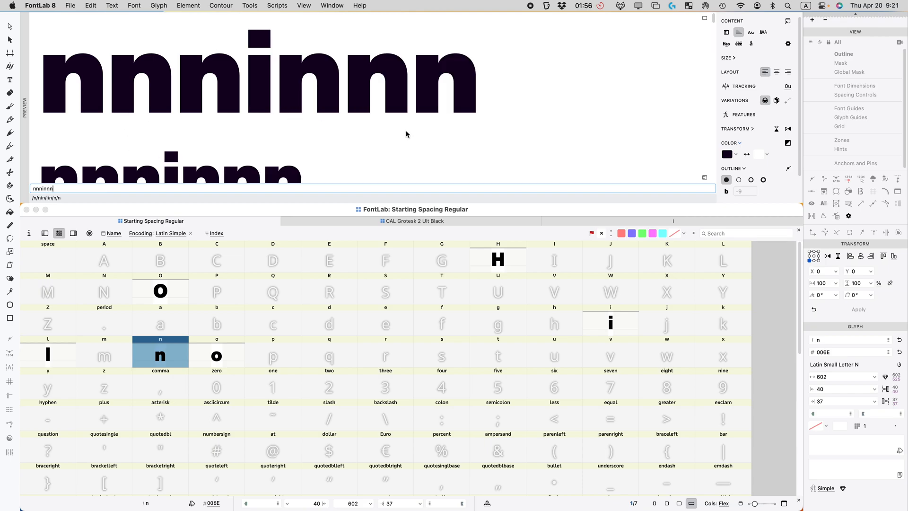
scroll(291, 103, "down", 5)
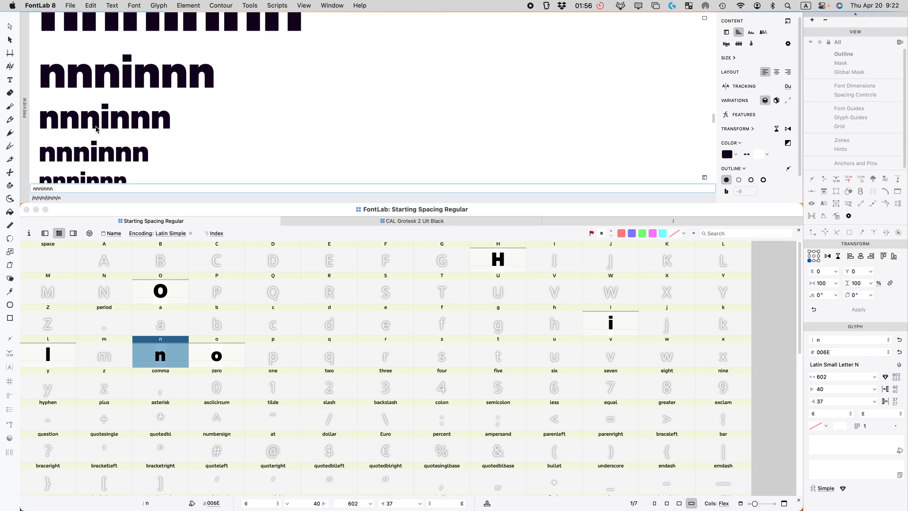
scroll(120, 118, "up", 5)
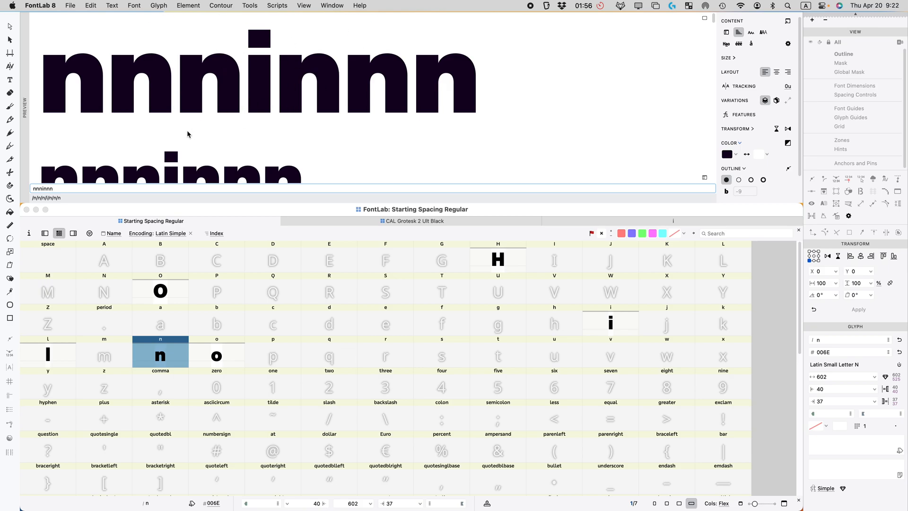
Step: Copy the b and d glyphs from CAL Grotesk 2 Ult Black into their cells
left_click(369, 221)
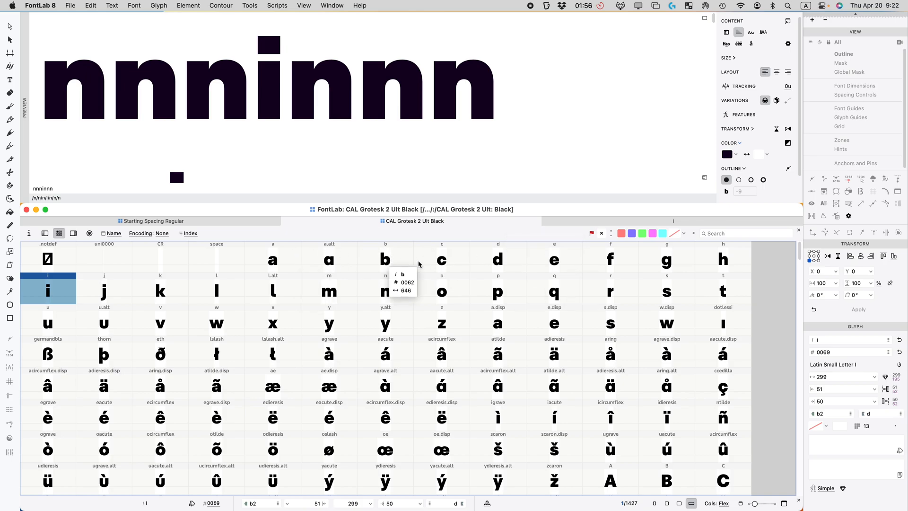
left_click(389, 262)
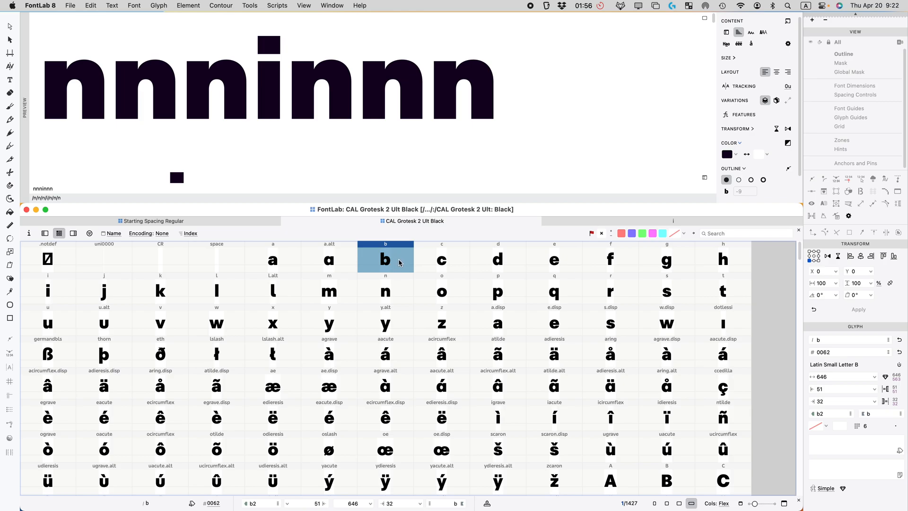
left_click(181, 219)
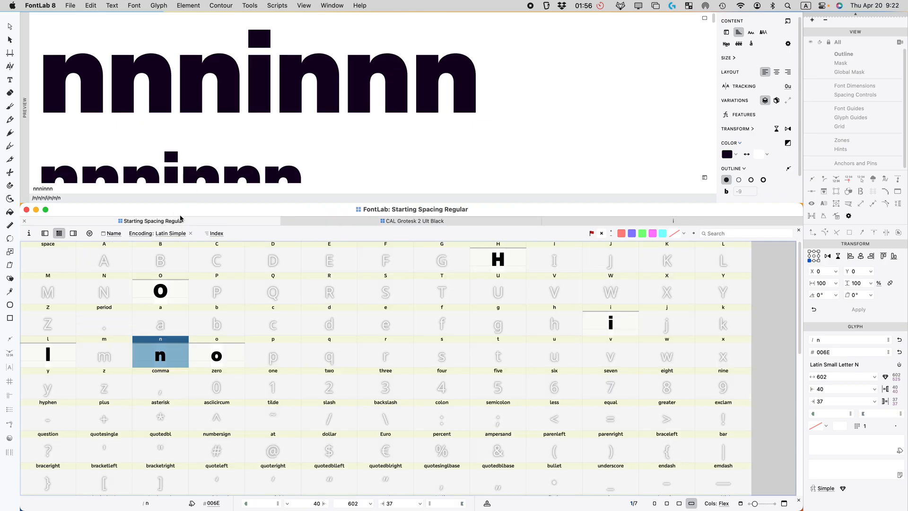
left_click(217, 331)
left_click(374, 221)
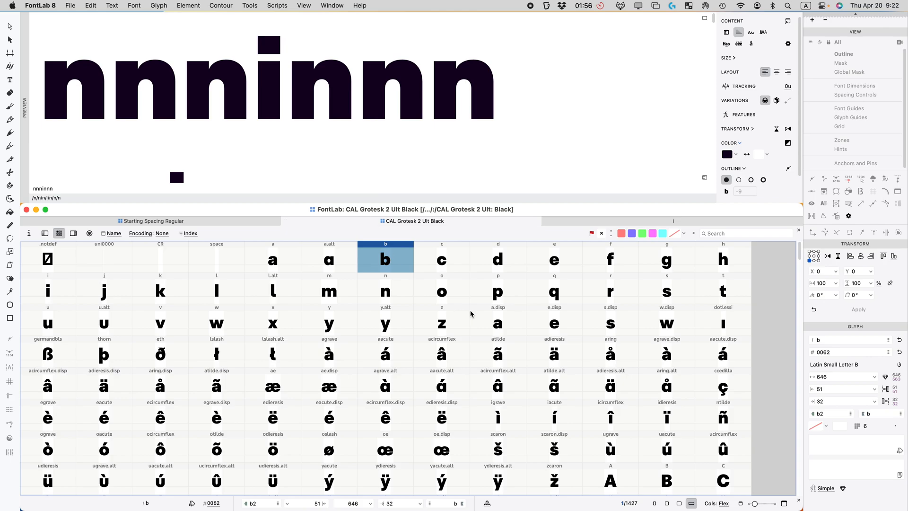
left_click(507, 265)
key("super+c")
left_click(258, 222)
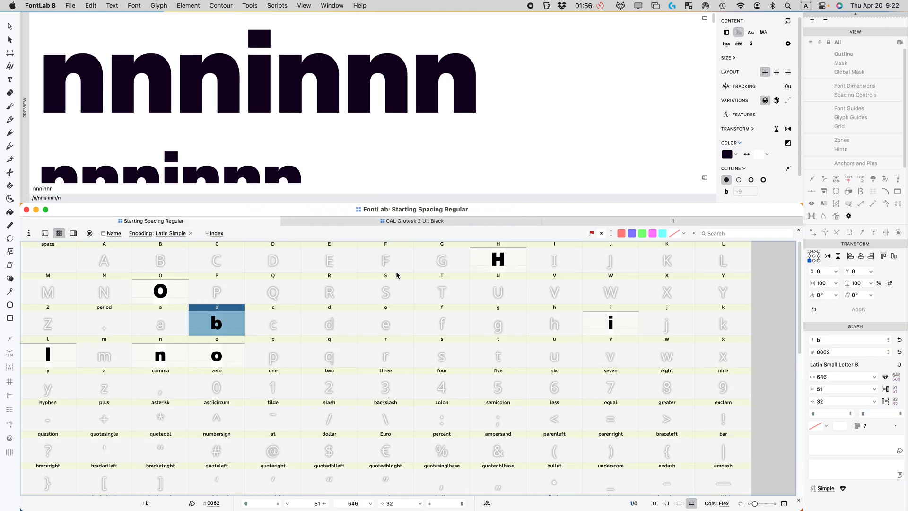
left_click(333, 321)
key("super+v")
Step: Copy p and q together from the reference font into Starting Spacing Regular
left_click(448, 222)
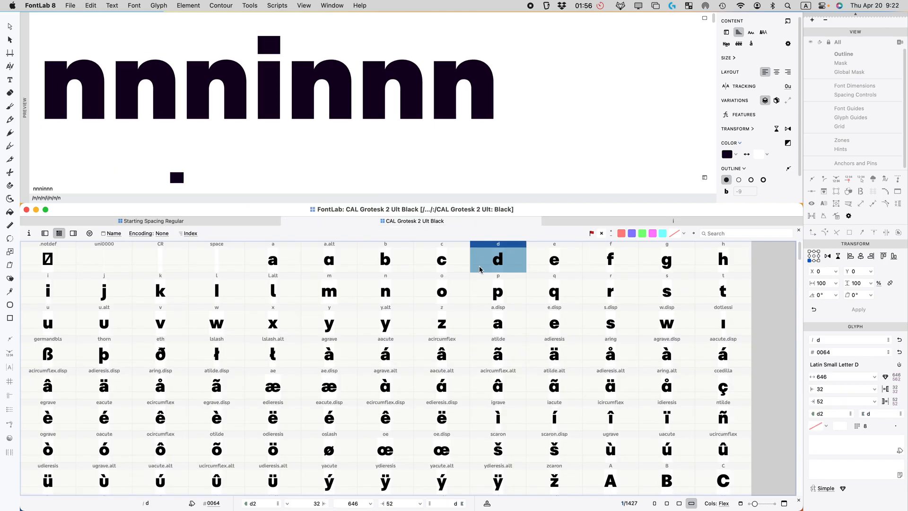
left_click(498, 294)
left_click(553, 294, "shift")
key("super+c")
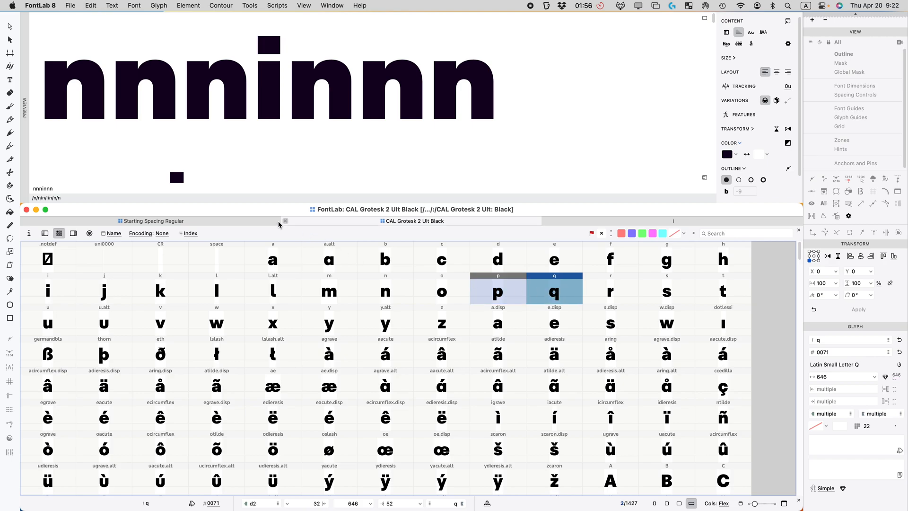
left_click(262, 224)
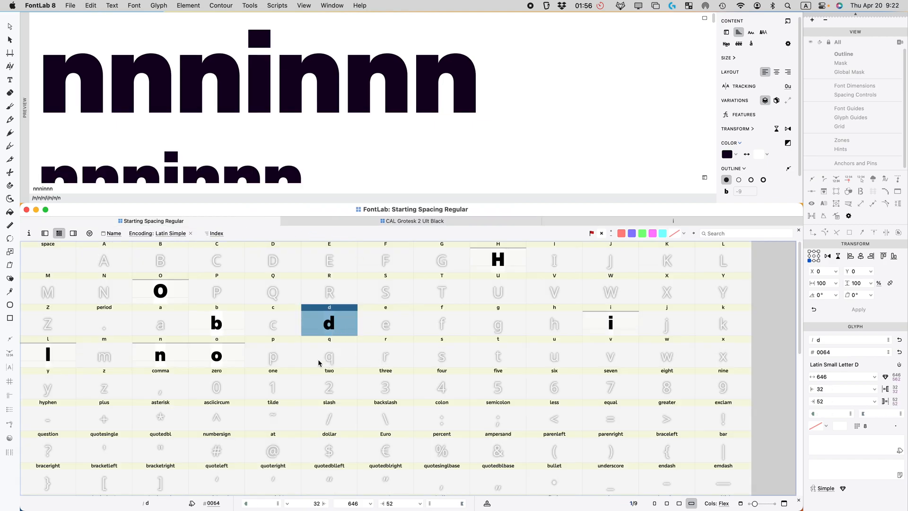
left_click(279, 356)
key("super+v")
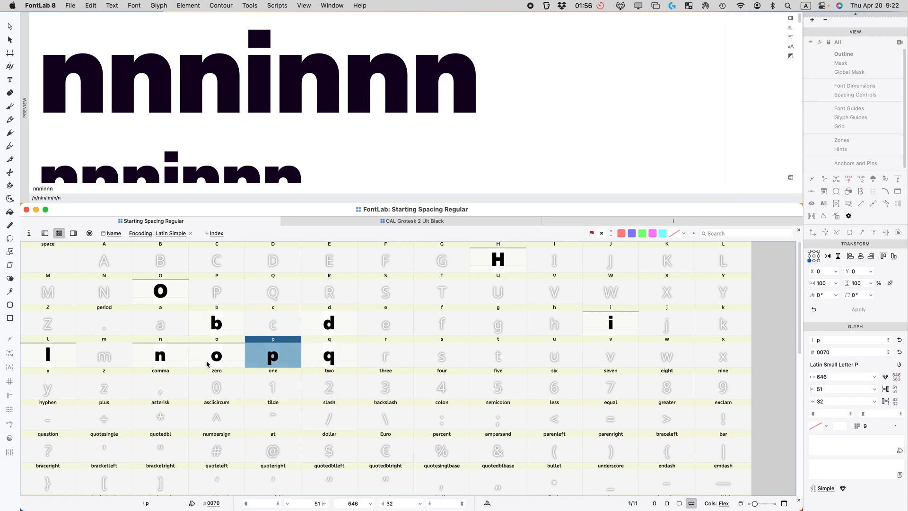
left_click(226, 333)
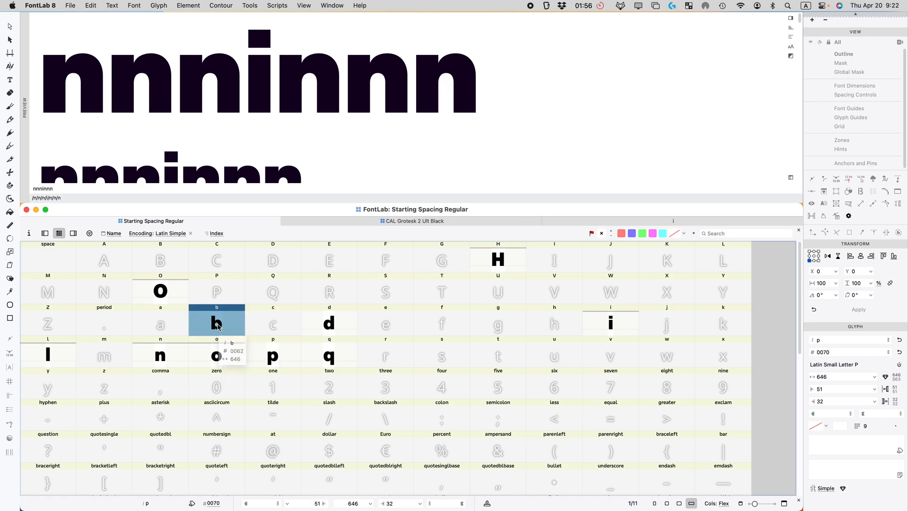
left_click(220, 359, "super")
Step: Open b and o together and shift the b's bowl edge 10 units left
double_click(221, 359)
key("space")
left_click_drag(259, 375, 63, 359)
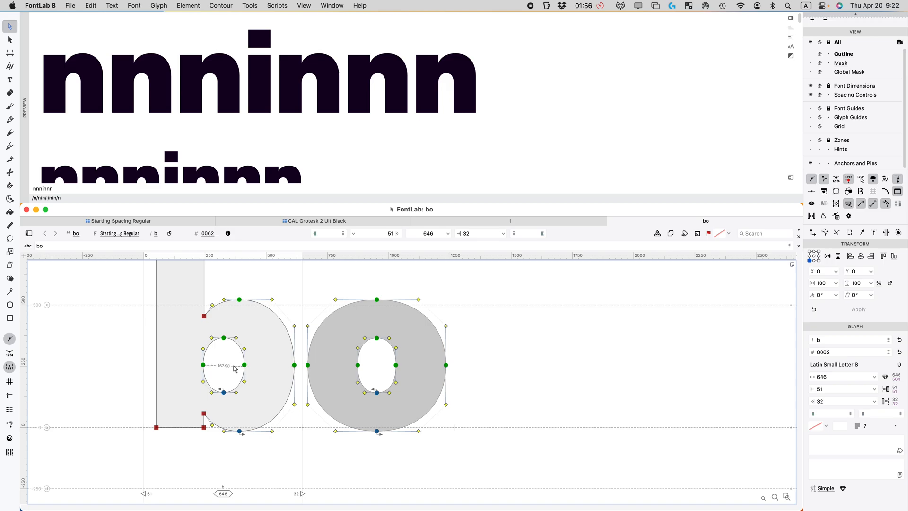
left_click_drag(231, 356, 298, 376)
key("shift+Left")
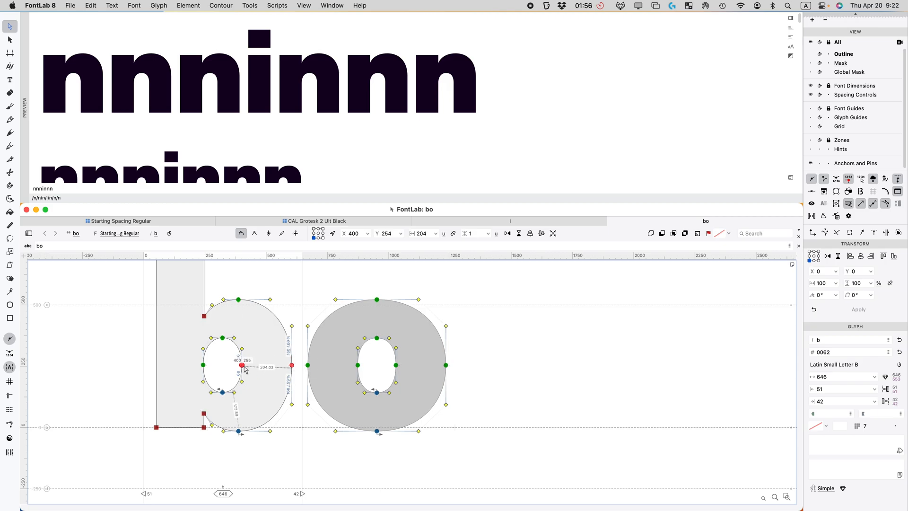
left_click_drag(259, 324, 197, 399)
left_click(223, 377)
Step: Inspect the o's counter curve tensions and measure the b's bowl thickness
key("super+equal")
key("super+equal")
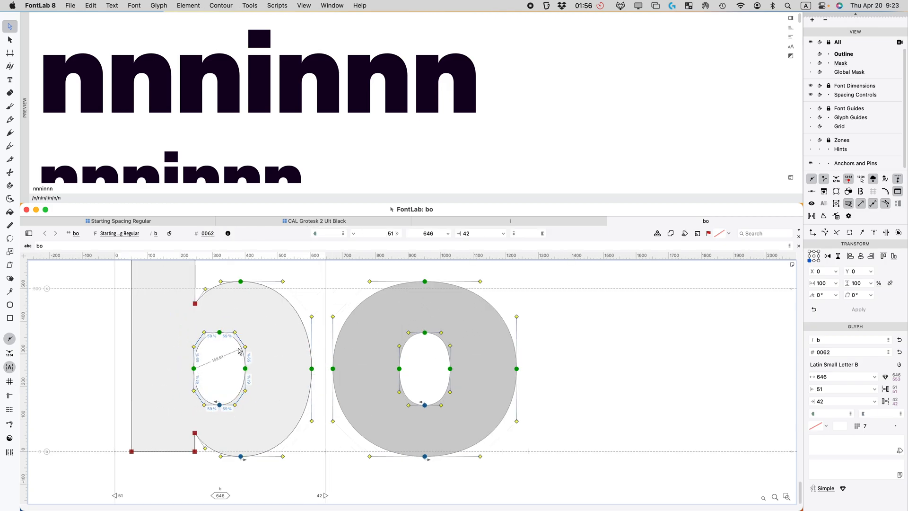
left_click_drag(538, 316, 450, 432)
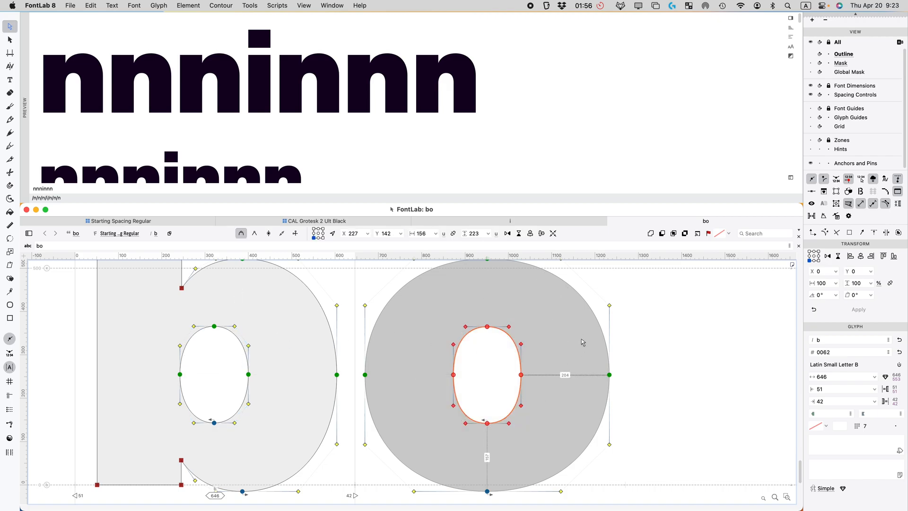
left_click(574, 341)
left_click(553, 313)
left_click_drag(554, 316, 430, 432)
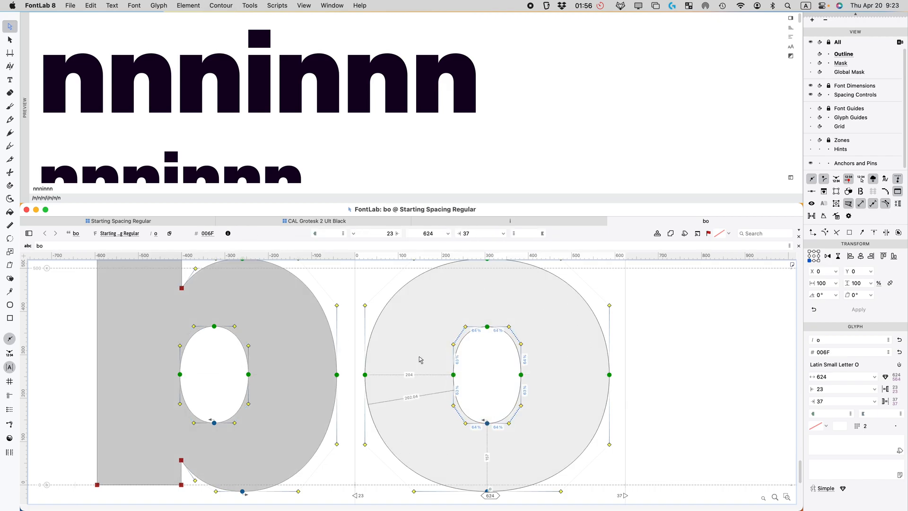
left_click(261, 324)
left_click(266, 310)
left_click(266, 311)
Step: Raise the curve tension of the b's inner counter
left_click(283, 379)
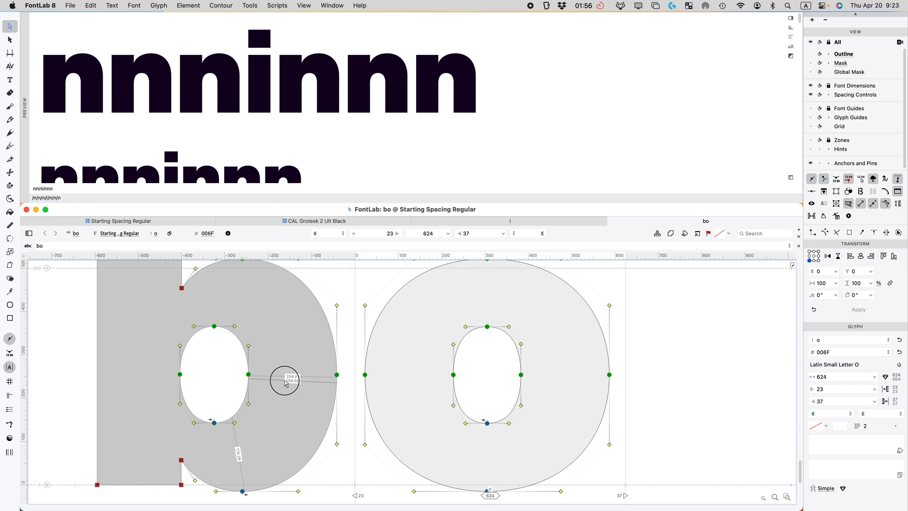
left_click_drag(282, 305, 146, 437)
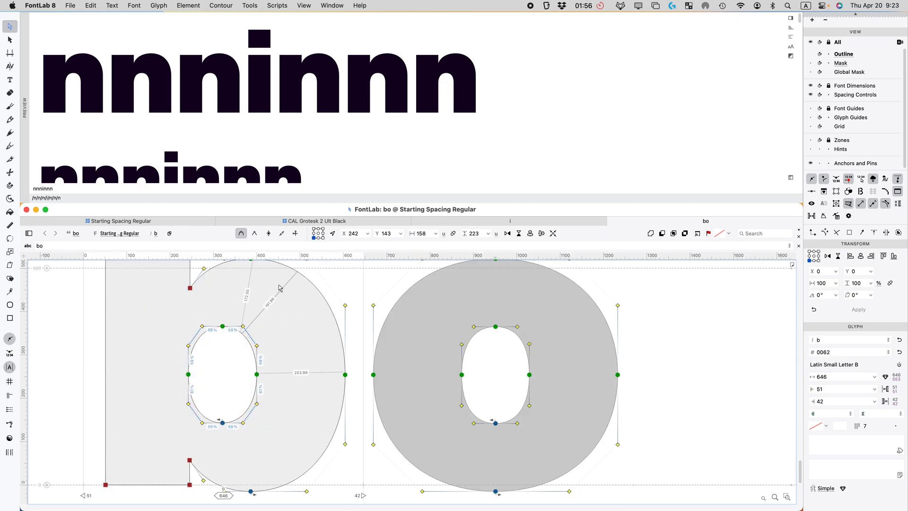
left_click(248, 335)
left_click_drag(248, 336, 252, 337)
scroll(252, 339, "up", 3)
scroll(251, 339, "up", 2)
scroll(312, 352, "down", 5)
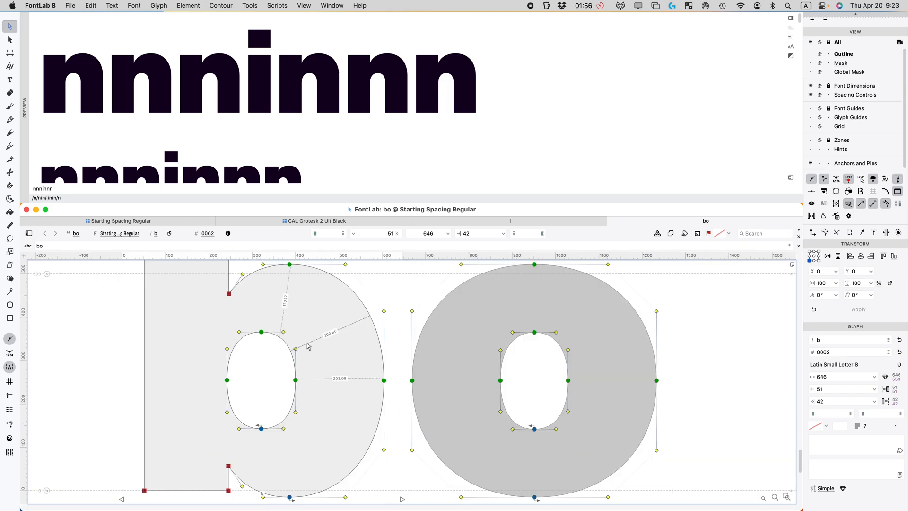
Step: Dismiss the preferences and return to the Starting Spacing Regular glyph grid
key("super+comma")
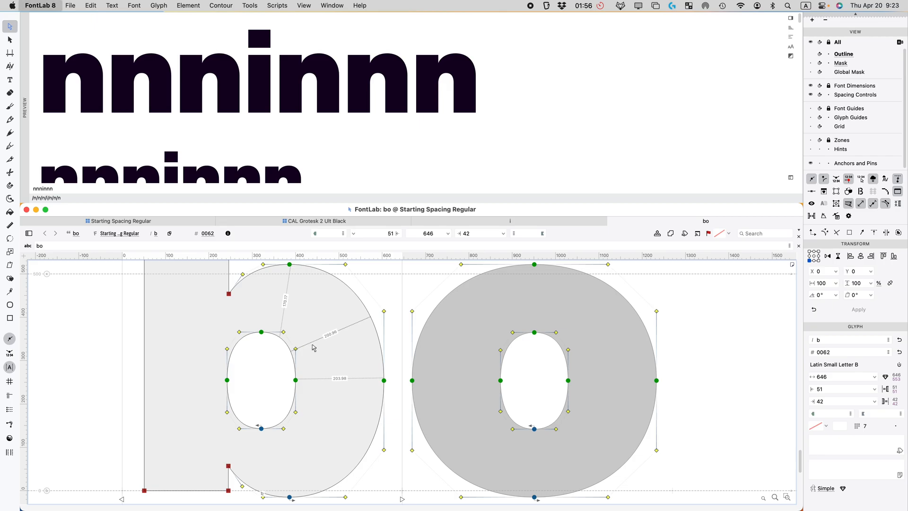
key("Escape")
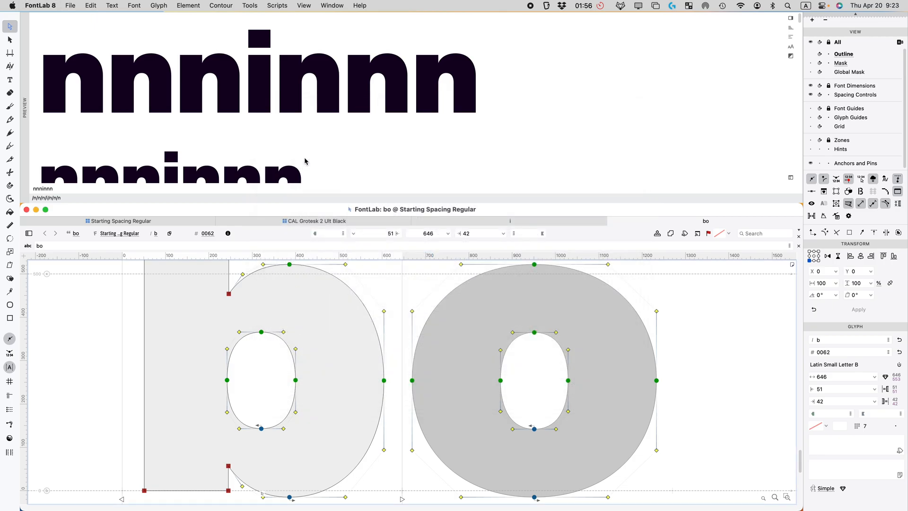
key("super+alt+i")
key("Escape")
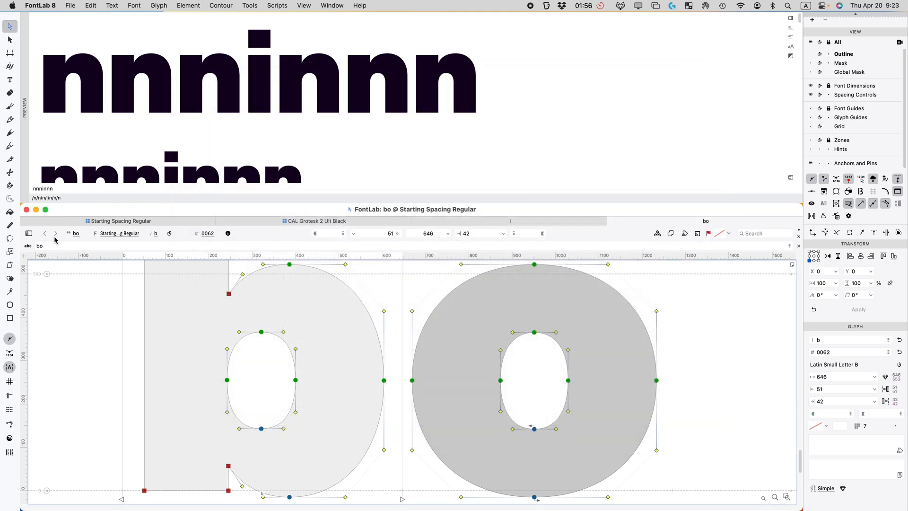
left_click(54, 222)
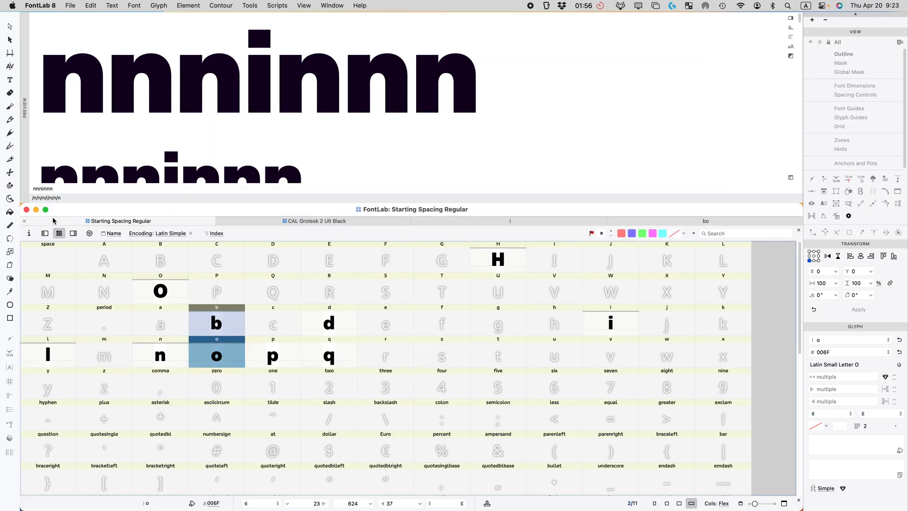
Step: Turn on Round coordinates in Font Info's Family Dimensions settings
left_click(29, 234)
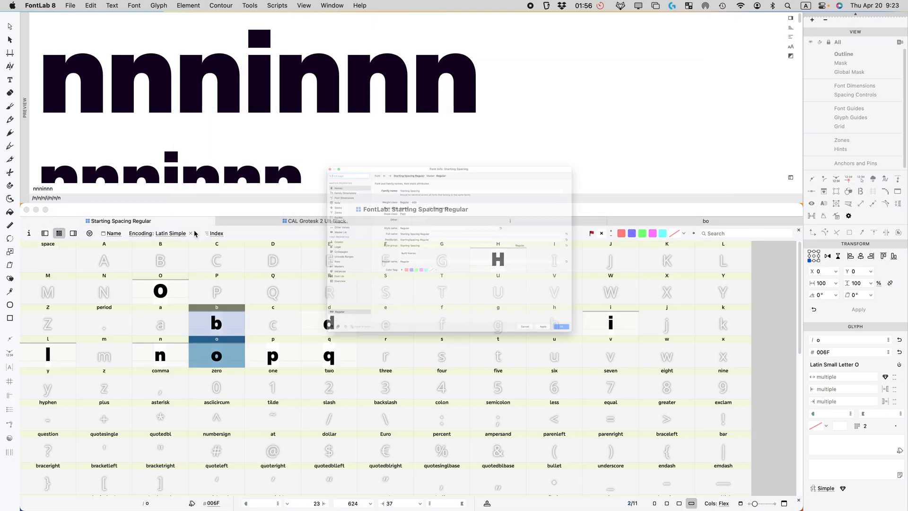
left_click(224, 132)
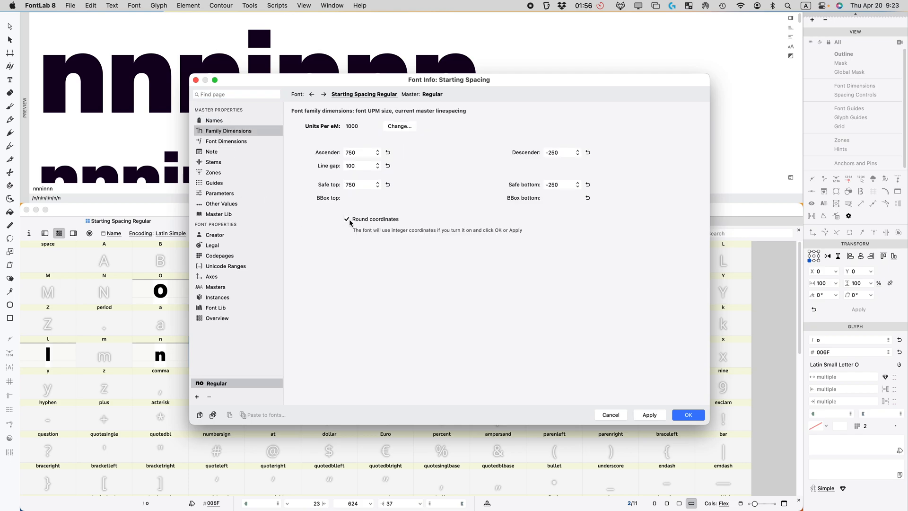
left_click(689, 415)
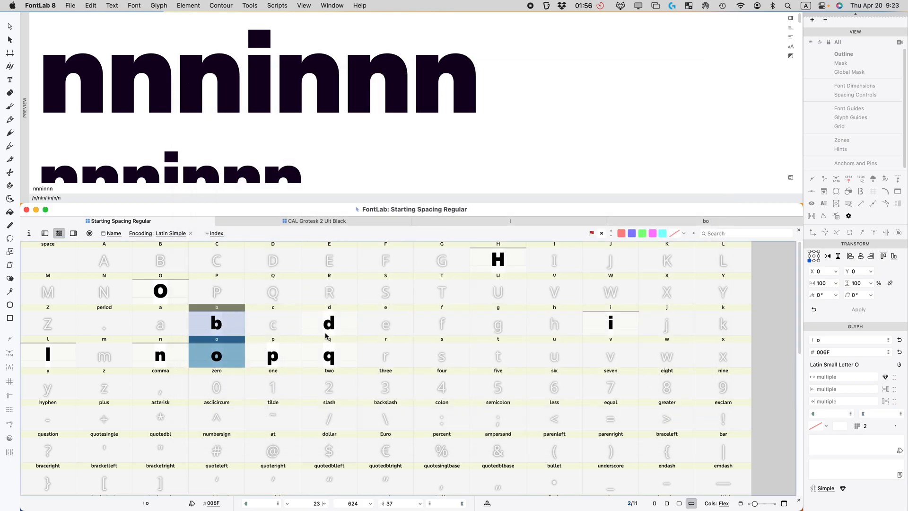
Step: Adjust the Tunni tension of the b's inner counter and check it filled
double_click(230, 329)
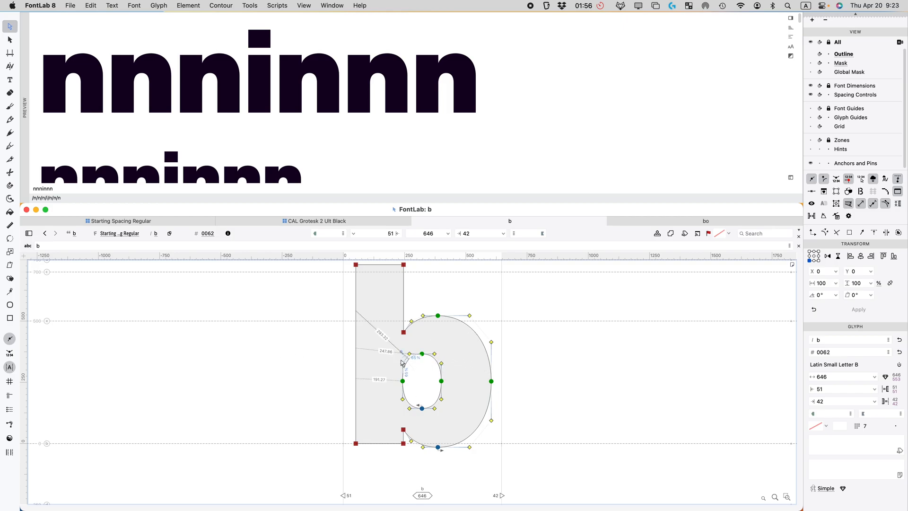
left_click_drag(459, 346, 369, 416)
scroll(444, 333, "up", 5)
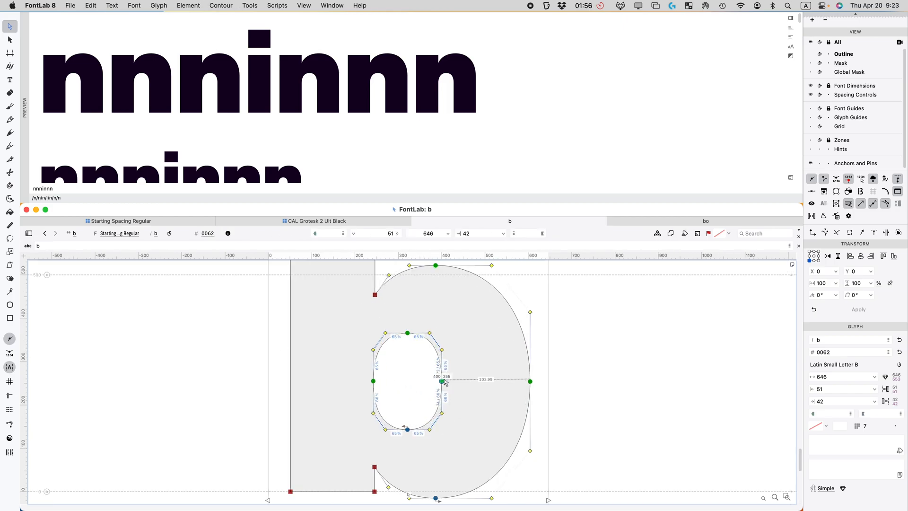
left_click_drag(432, 318, 433, 318)
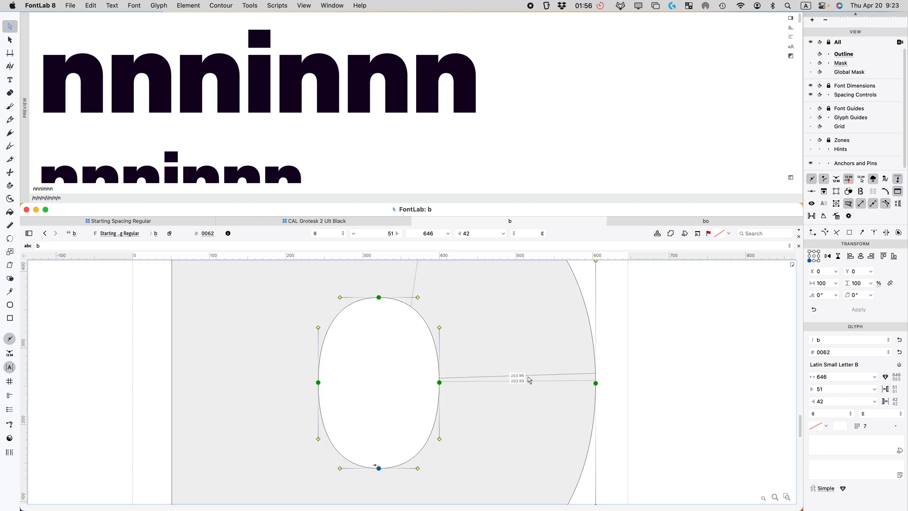
scroll(479, 372, "down", 5)
key("space")
left_click_drag(476, 373, 475, 390)
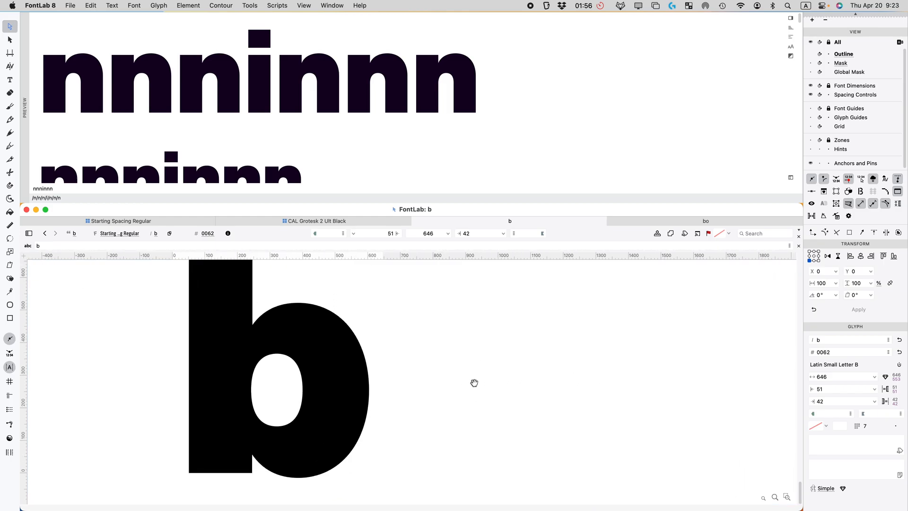
left_click(474, 389)
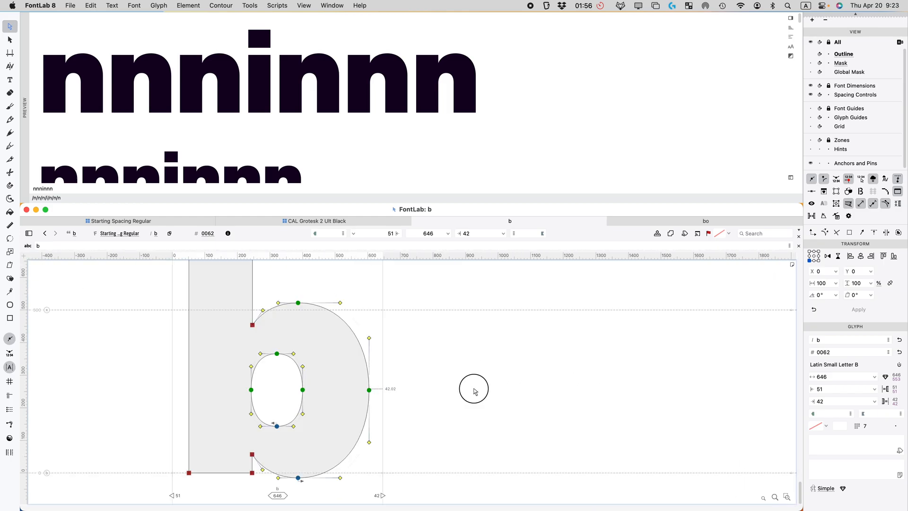
left_click(191, 225)
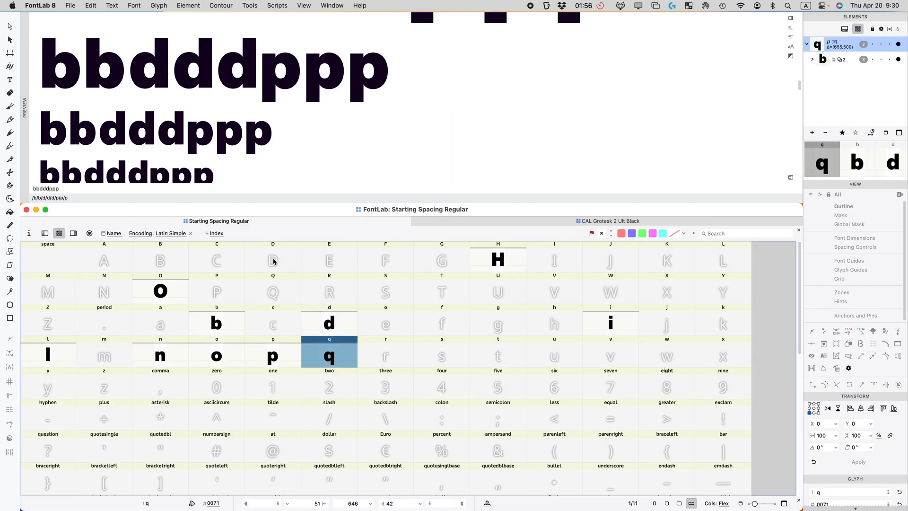
Step: Set b and p sidebearings to =n on the left and =o on the right
left_click(215, 325)
left_click(297, 352, "super")
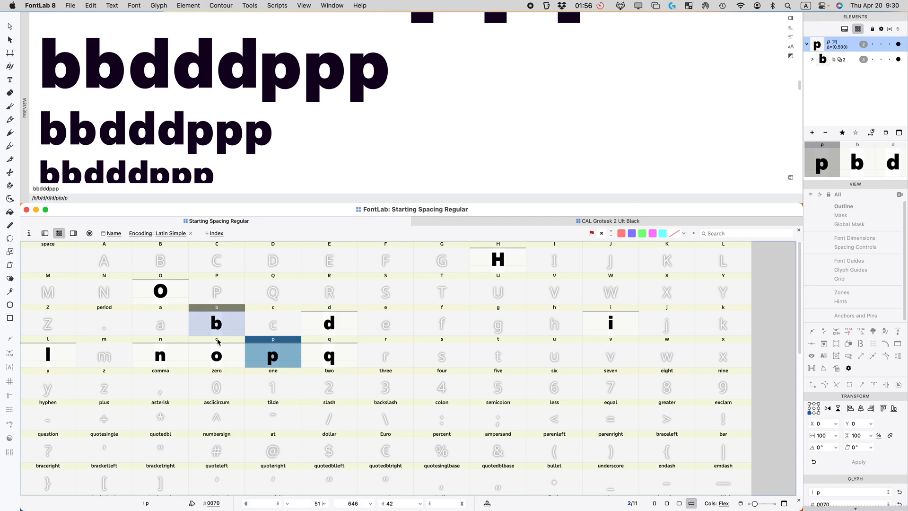
scroll(862, 373, "down", 5)
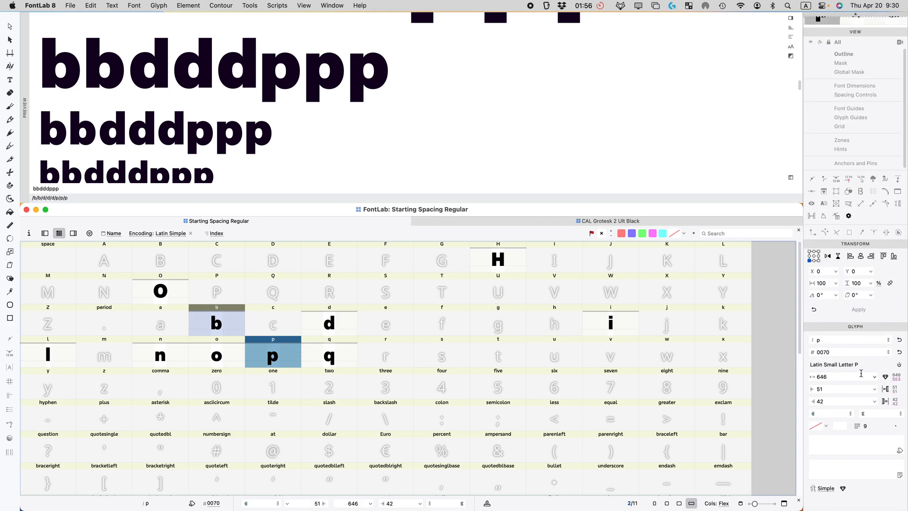
left_click(838, 389)
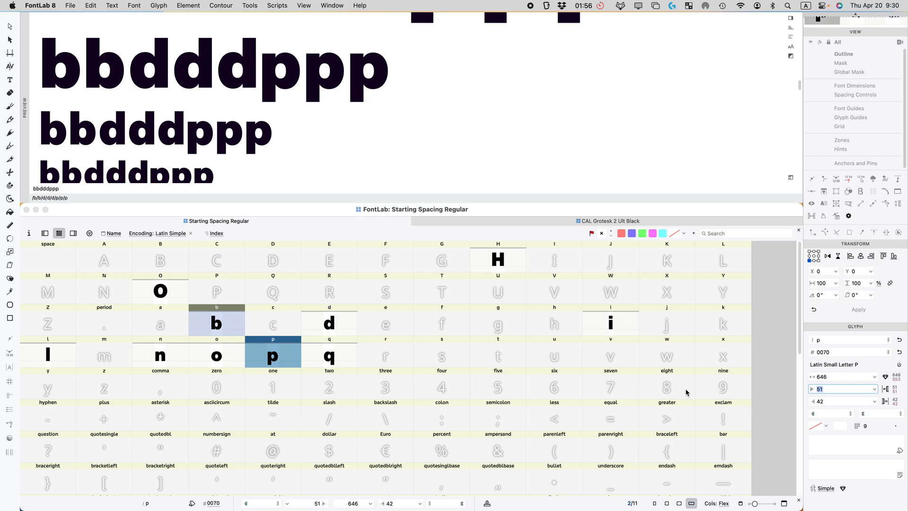
type("=n")
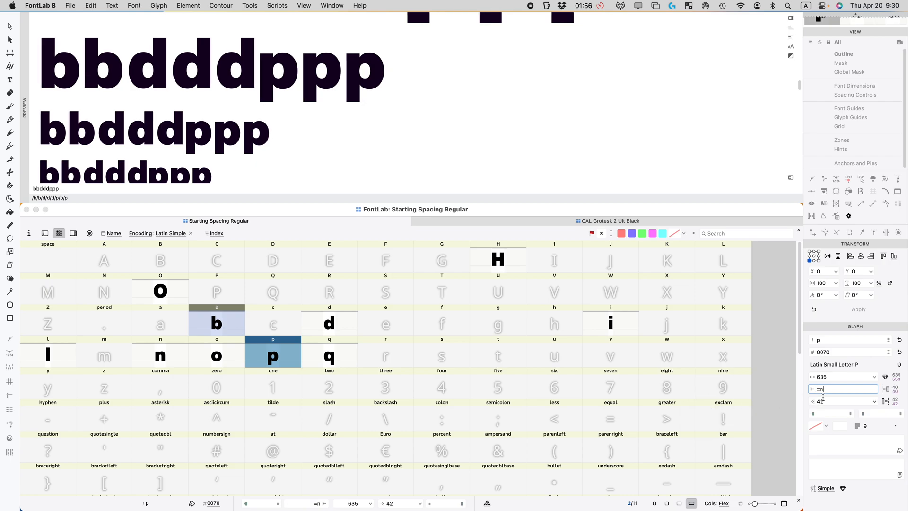
left_click(829, 401)
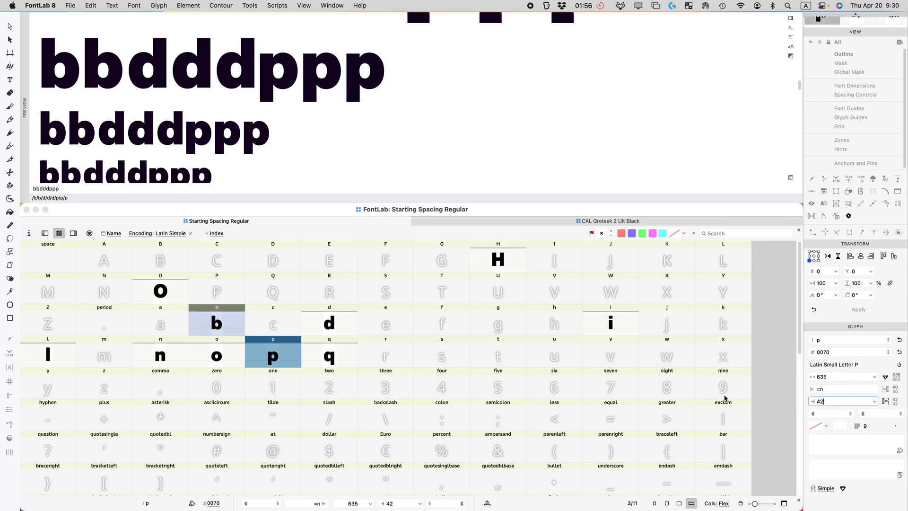
key("super+a")
type("=o")
key("Return")
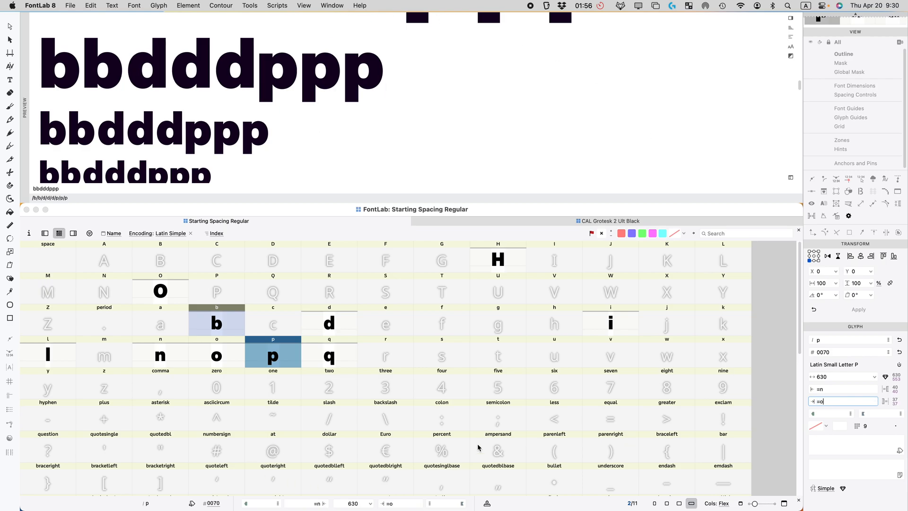
Step: Review the n, o, p and b metrics to confirm the new sidebearings
left_click(158, 350)
left_click(191, 352)
left_click(281, 356)
left_click(210, 356)
left_click(167, 357)
key("Right")
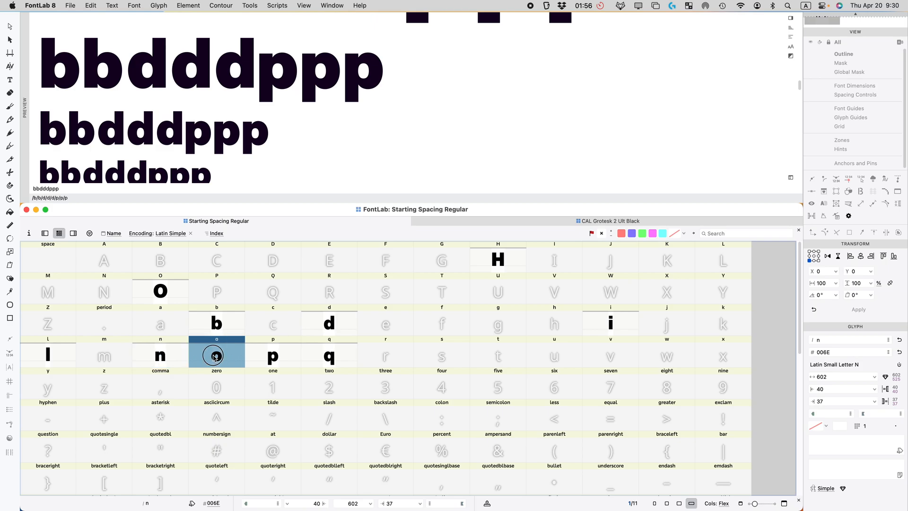
key("Right")
key("Left")
left_click(233, 316)
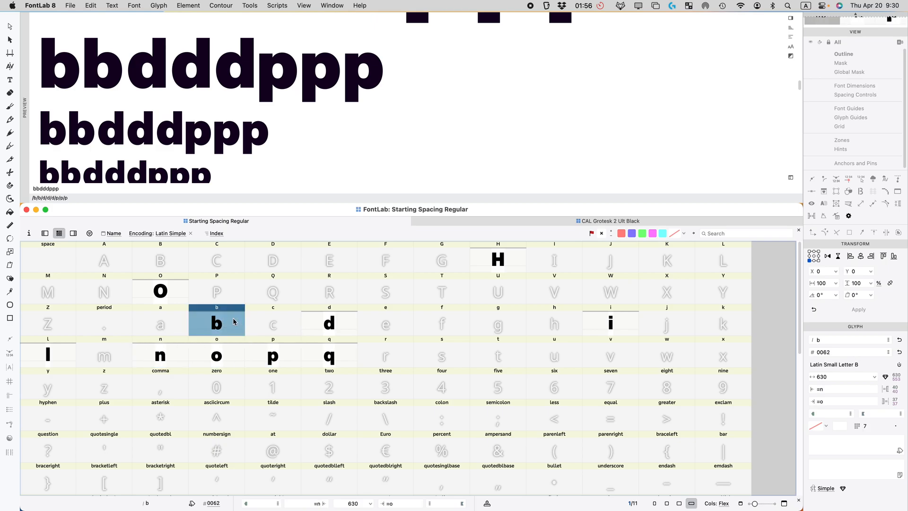
left_click(224, 352)
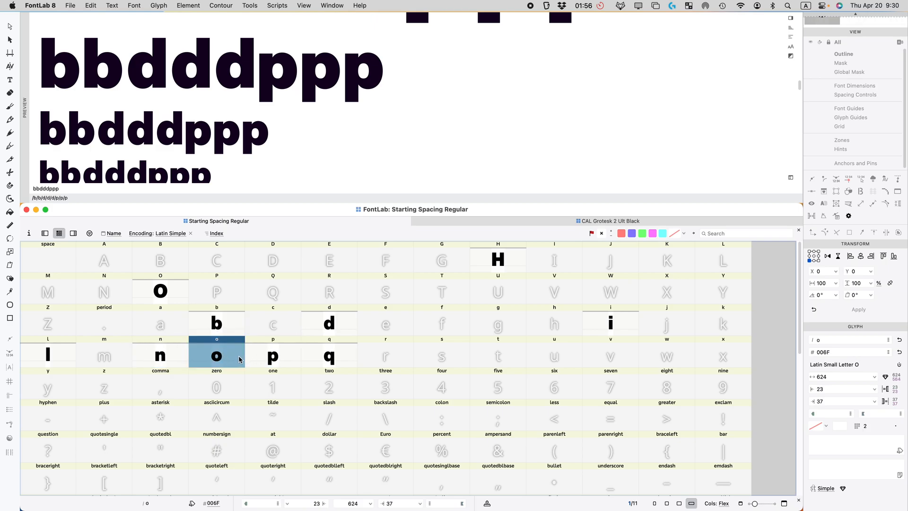
mouse_move(234, 356)
left_click(275, 356)
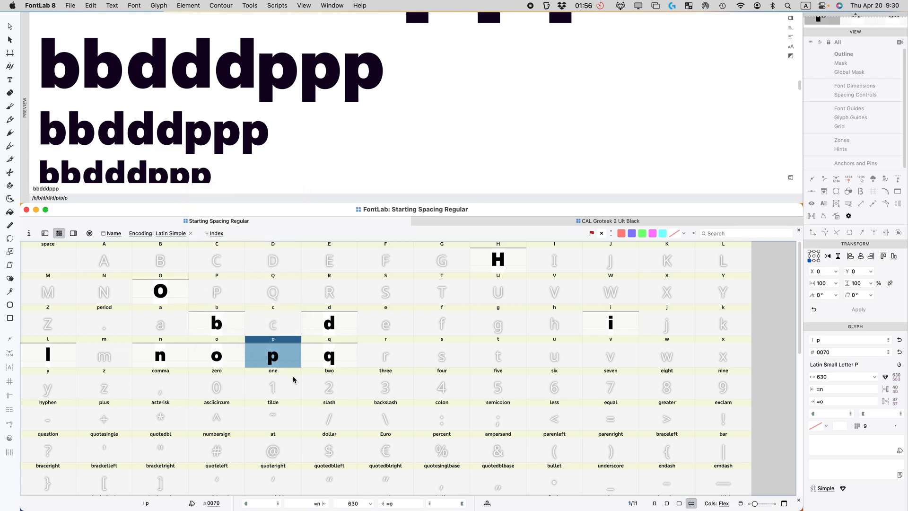
Step: Link the left sidebearing of q and d to o, making the d's 23
left_click(328, 362)
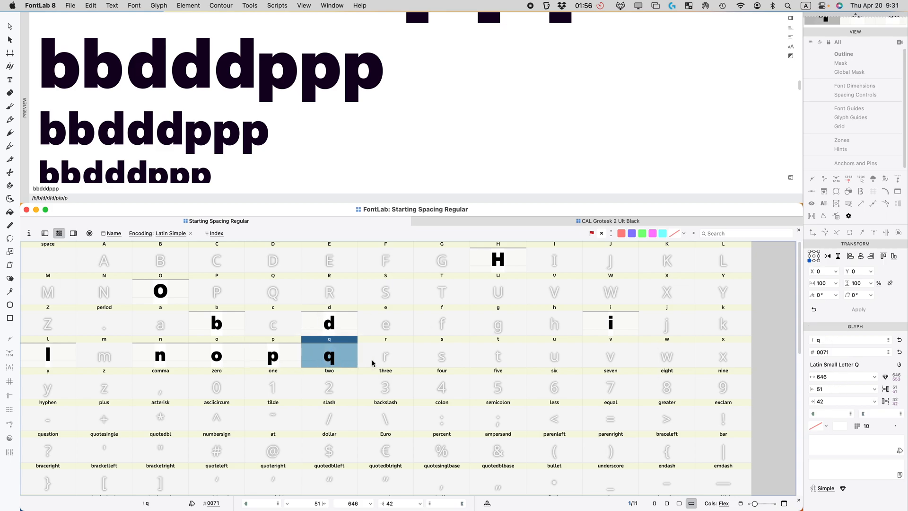
left_click(339, 325, "super")
type("=0")
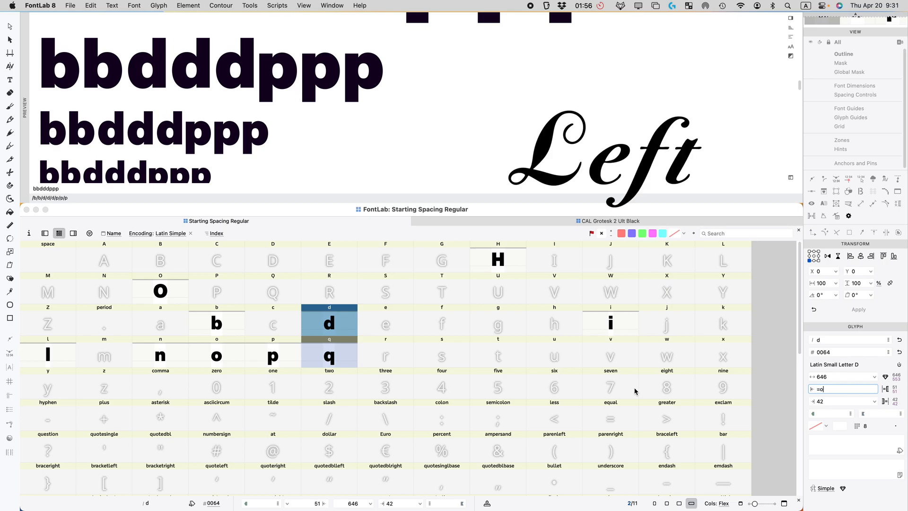
key("Return")
key("Tab")
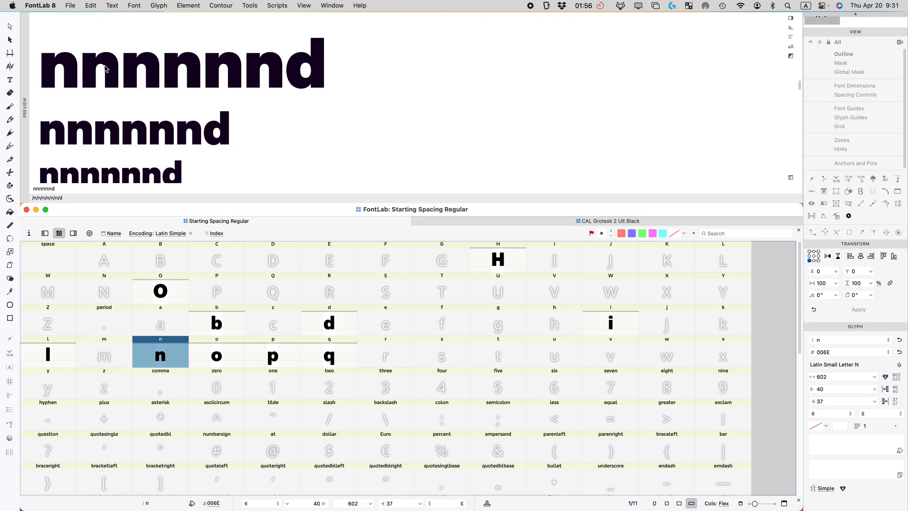
Step: Update all glyphs from their metric expressions using the font-wide commands menu
left_click(94, 5)
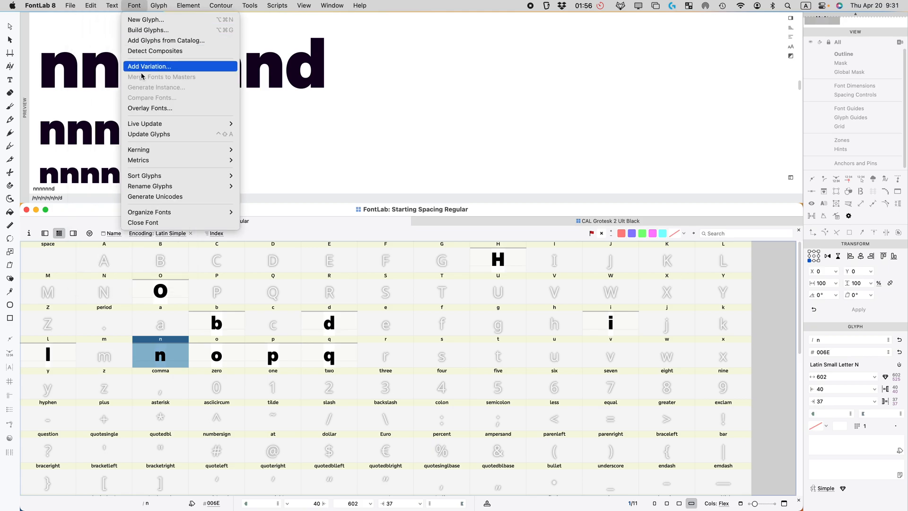
left_click(149, 135)
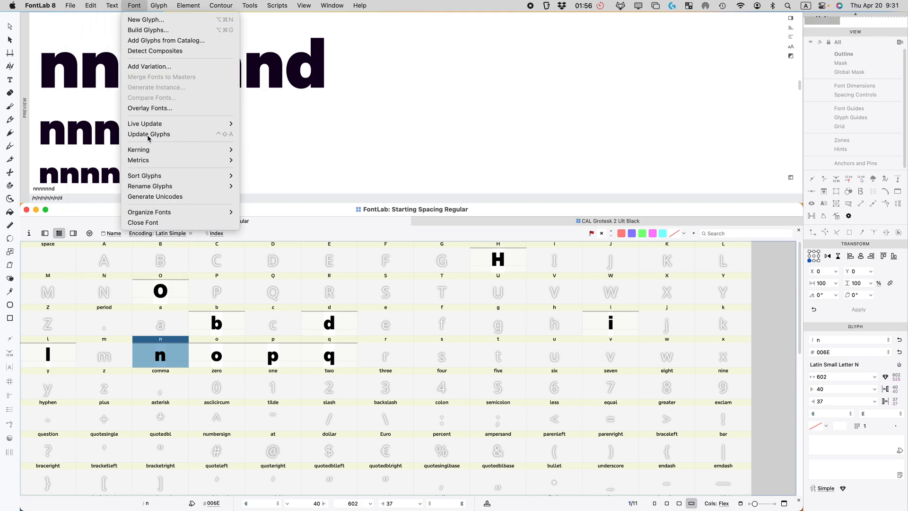
left_click(130, 4)
mouse_move(158, 125)
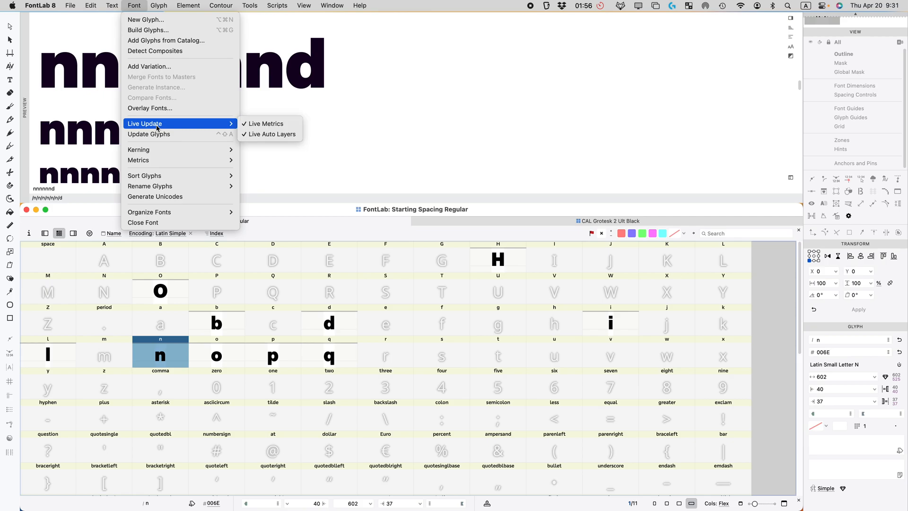
left_click(246, 124)
Step: Replace the preview text with nnnddddddppppqqq
left_click(116, 188)
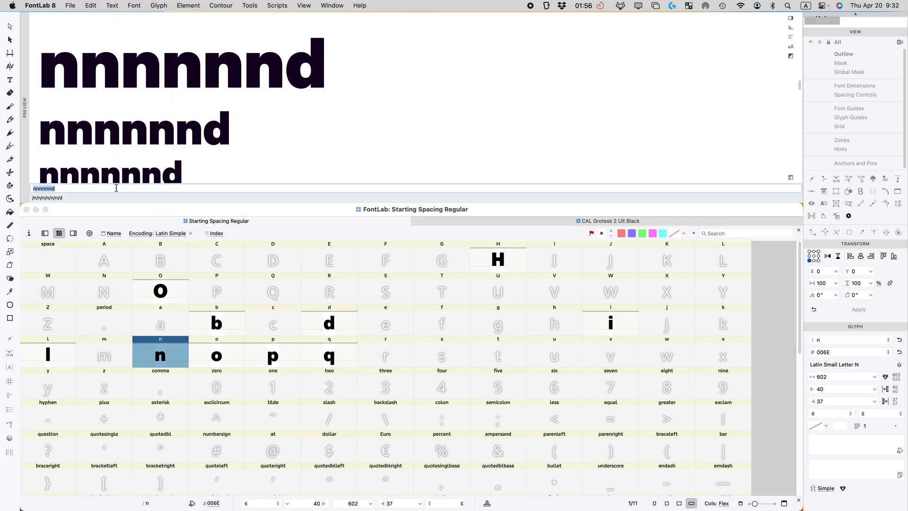
type("nnnddddddpp")
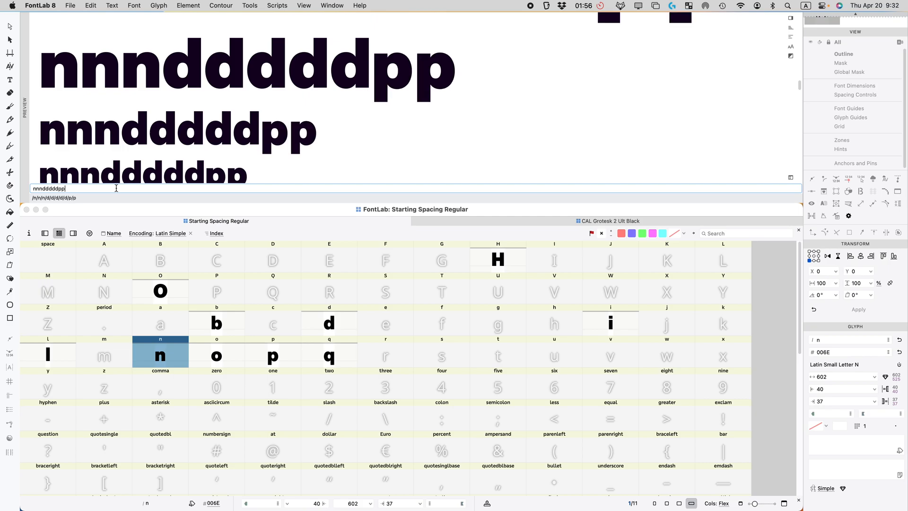
type("pp")
type("qqq")
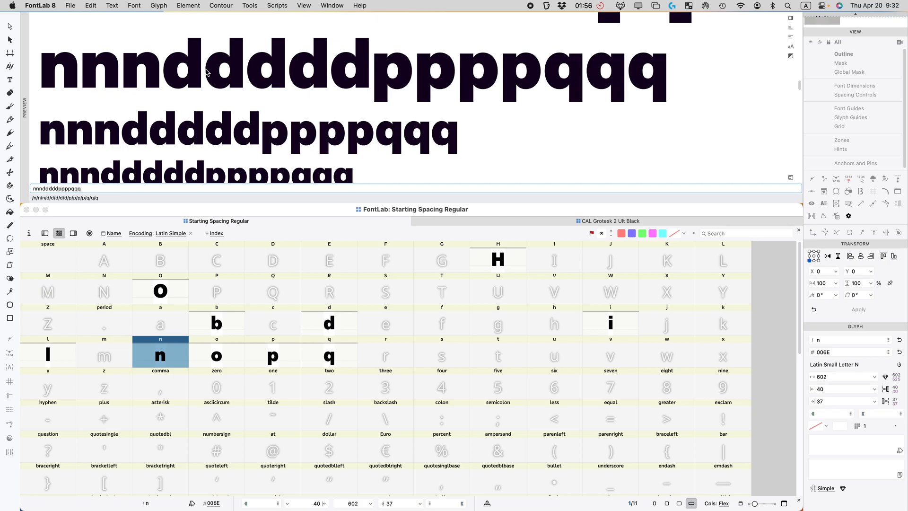
scroll(201, 85, "down", 5)
scroll(200, 85, "up", 5)
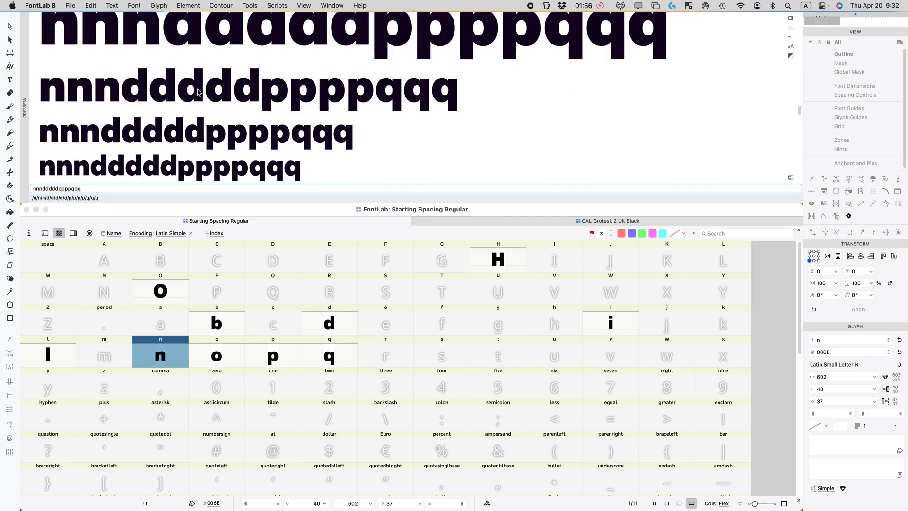
Step: Append oo to the preview string and scroll through the waterfall to check spacing
type("oooo")
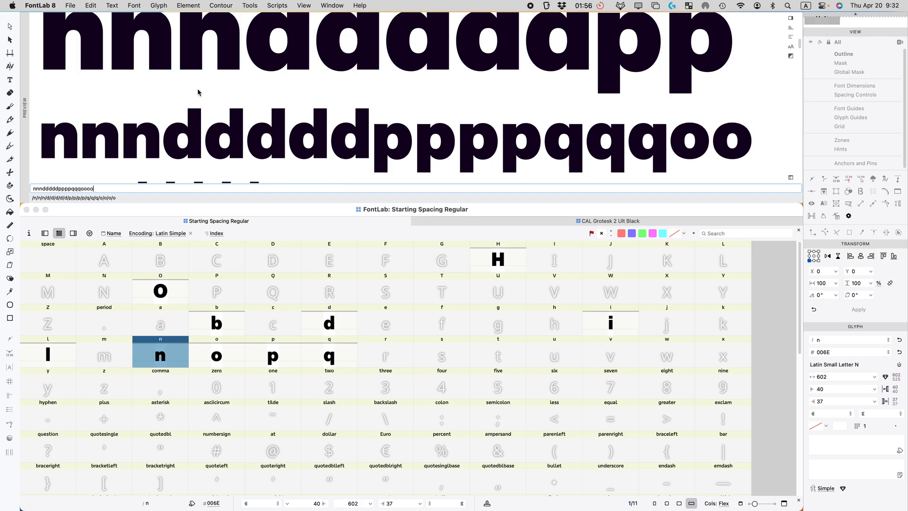
scroll(198, 92, "down", 5)
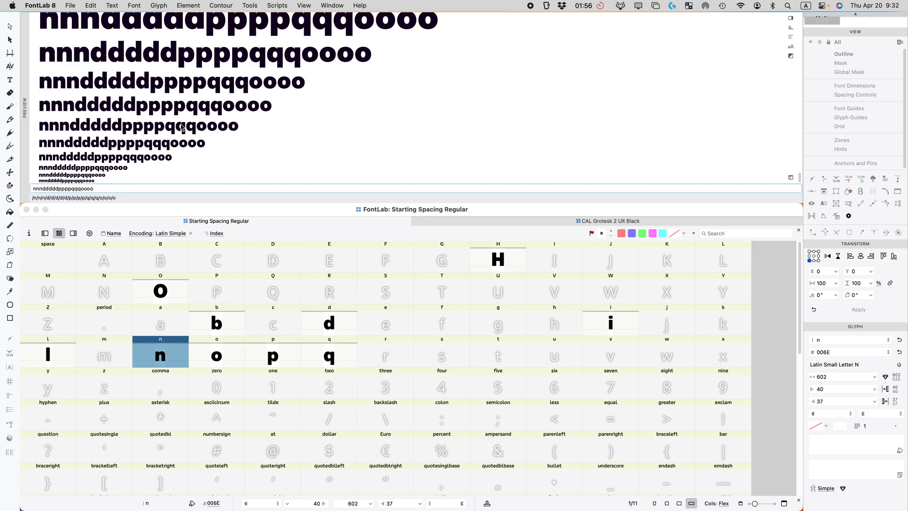
scroll(336, 58, "up", 5)
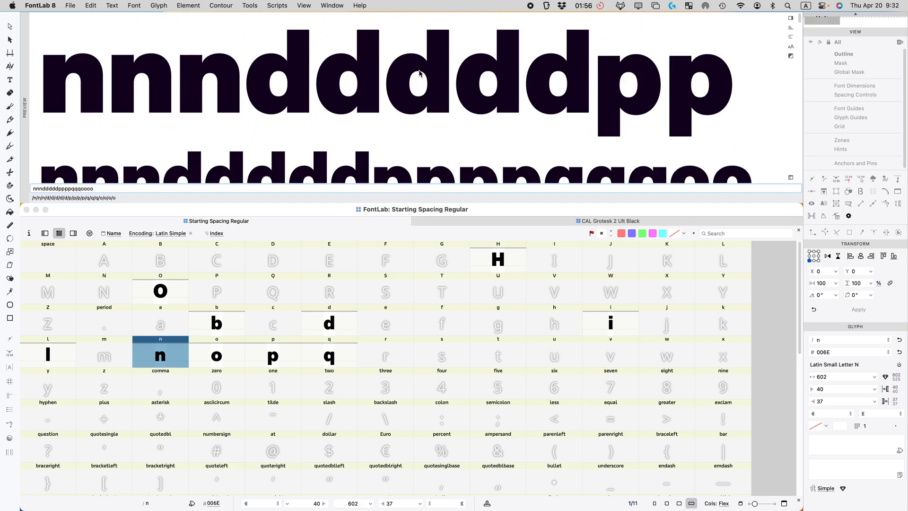
scroll(422, 75, "down", 5)
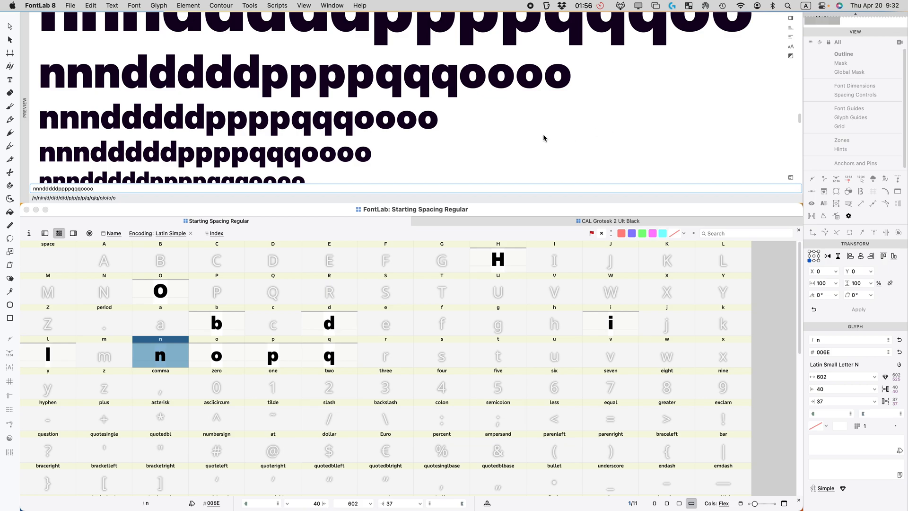
scroll(242, 116, "down", 3)
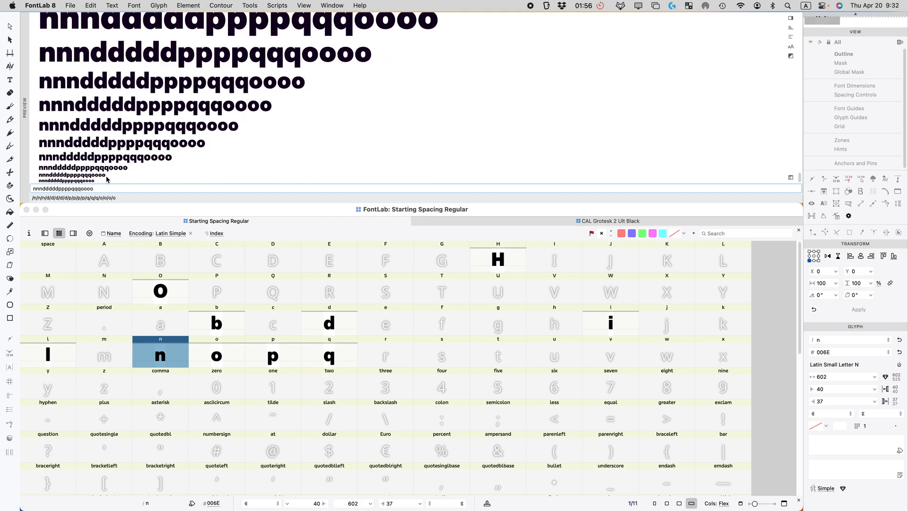
scroll(136, 172, "up", 5)
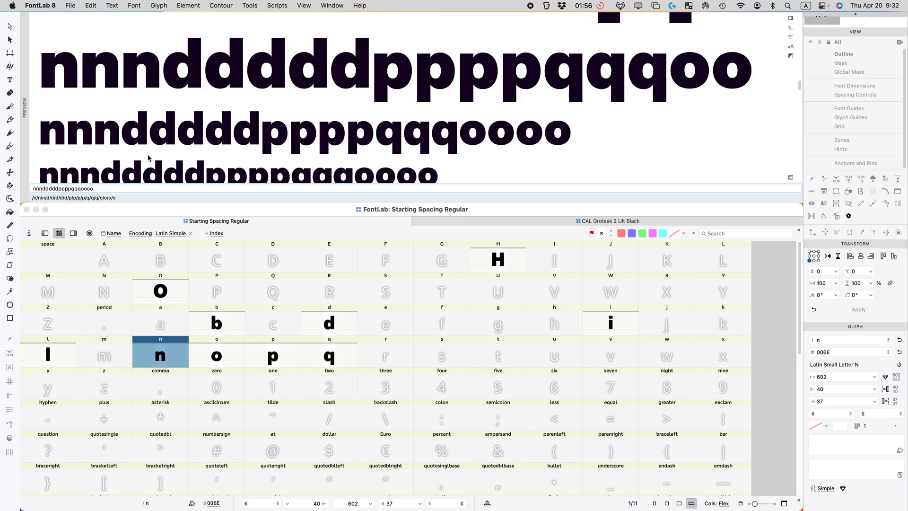
scroll(148, 158, "down", 5)
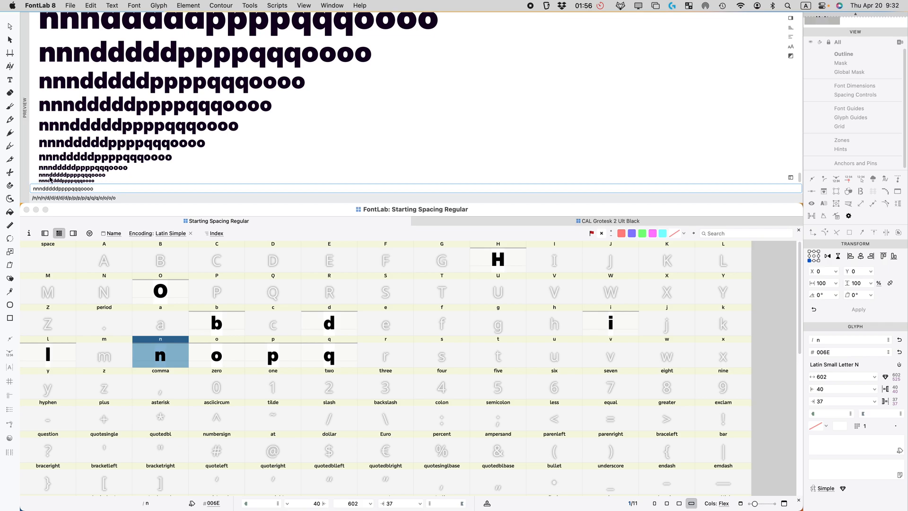
scroll(364, 124, "up", 5)
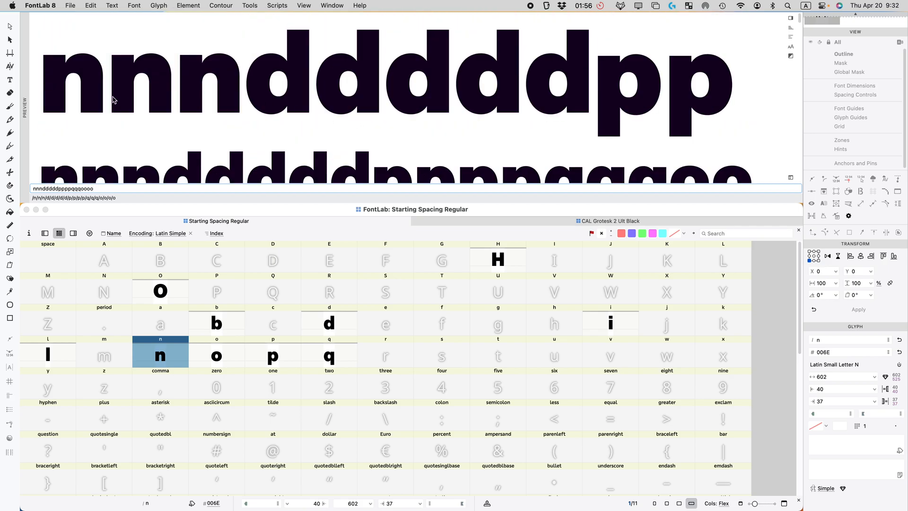
scroll(138, 93, "down", 1)
scroll(136, 93, "down", 5)
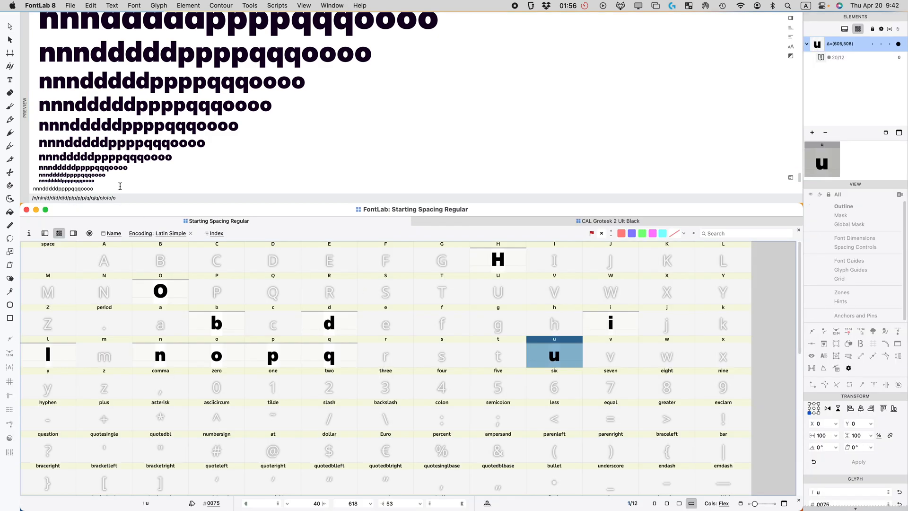
Step: Change the preview string to nnnuuuuu, then start editing the u's left sidebearing field
double_click(101, 190)
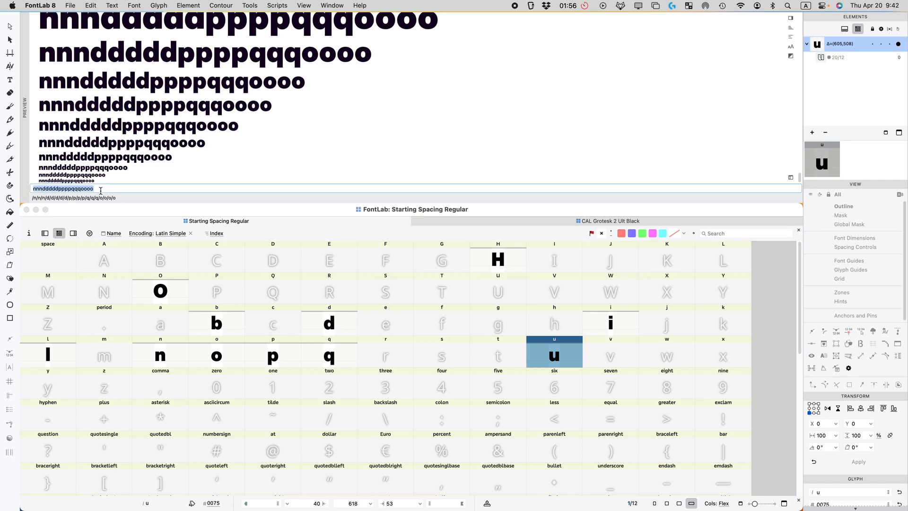
type("nnnuuuuu")
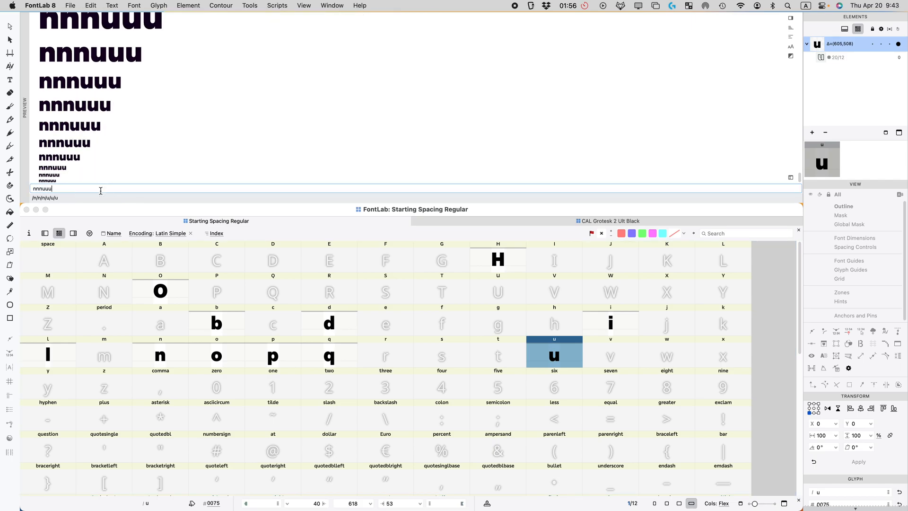
left_click(557, 358)
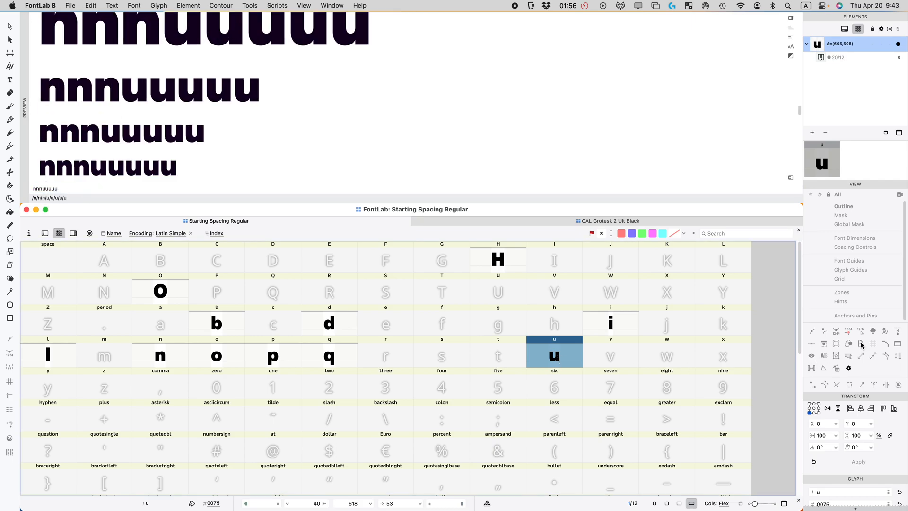
scroll(862, 347, "down", 5)
left_click(834, 386)
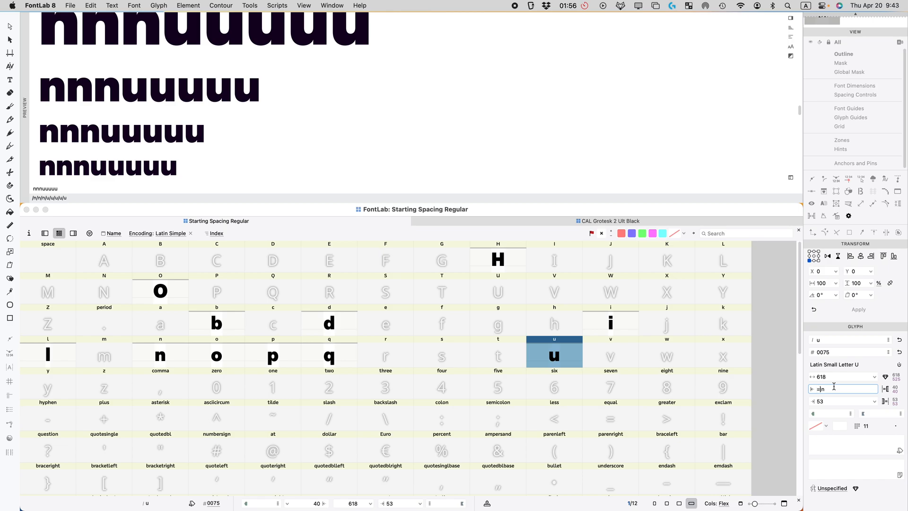
Step: Enter =n as the u's sidebearing expressions
key("Tab")
type("=n")
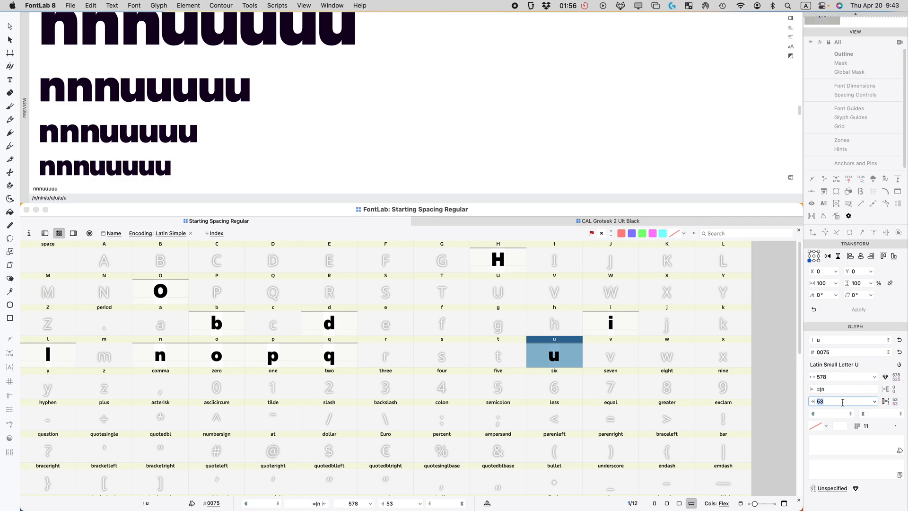
key("Return")
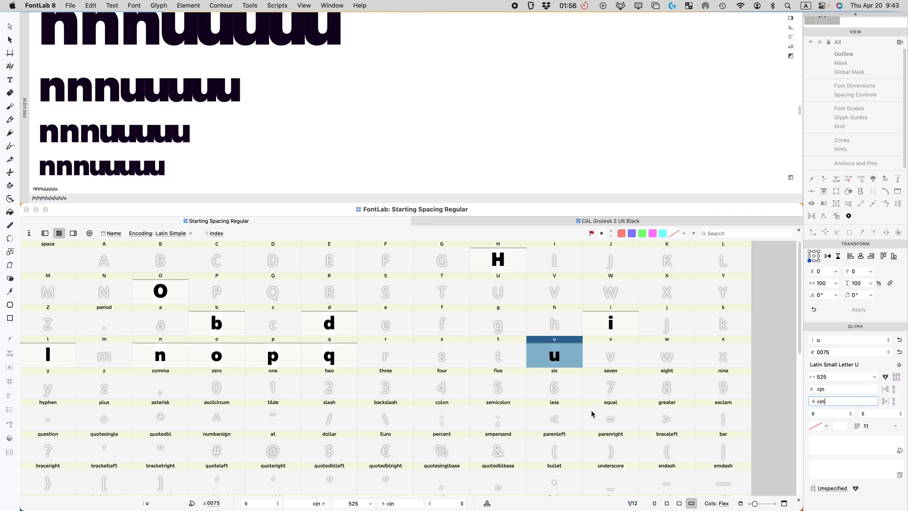
Step: Change both u sidebearing expressions from =n to |n and reselect u, making it 525 wide
left_click(831, 389)
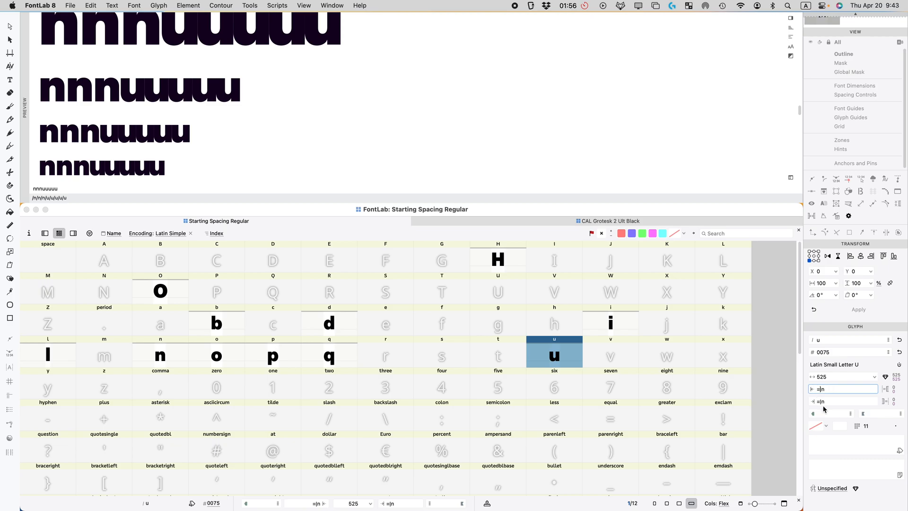
key("Home")
key("Delete")
left_click(820, 402)
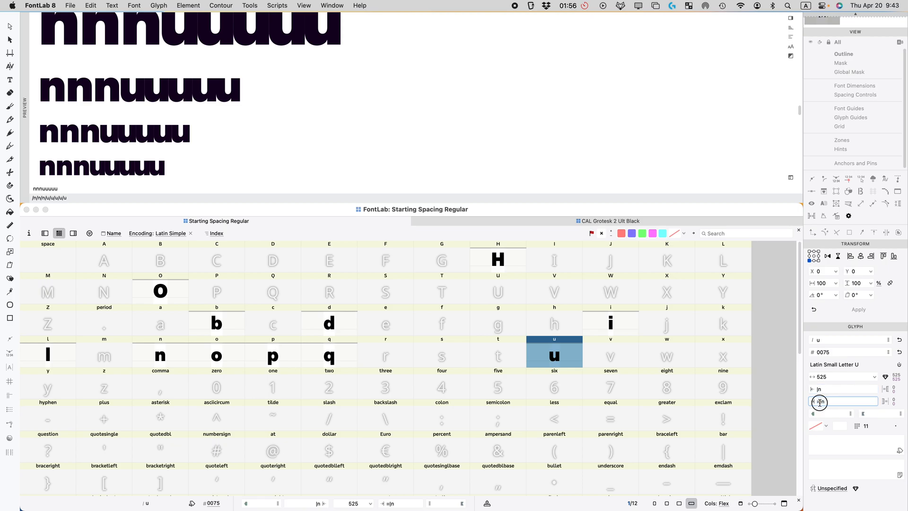
key("Home")
key("Delete")
left_click(566, 347)
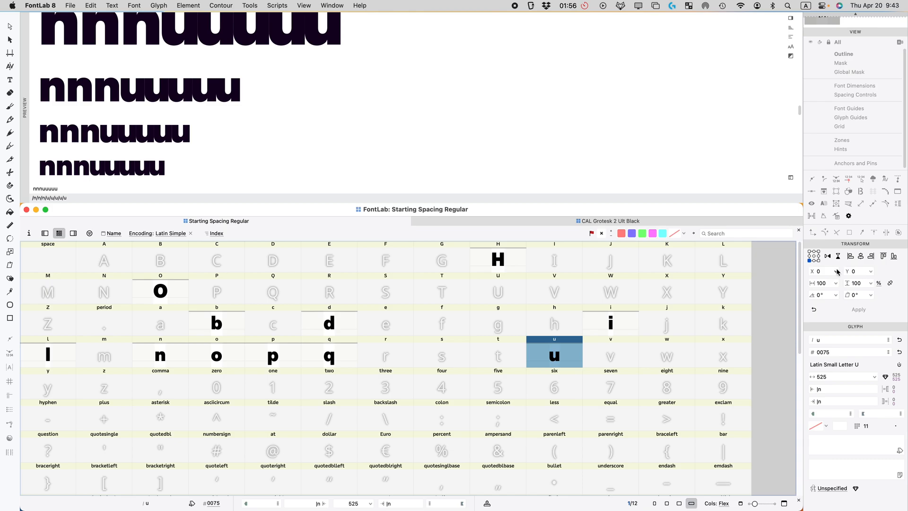
scroll(840, 275, "up", 5)
scroll(849, 289, "down", 5)
left_click(562, 350)
Step: Delete the u glyph, recreate it, and add a reference to the n glyph
key("BackSpace")
key("Return")
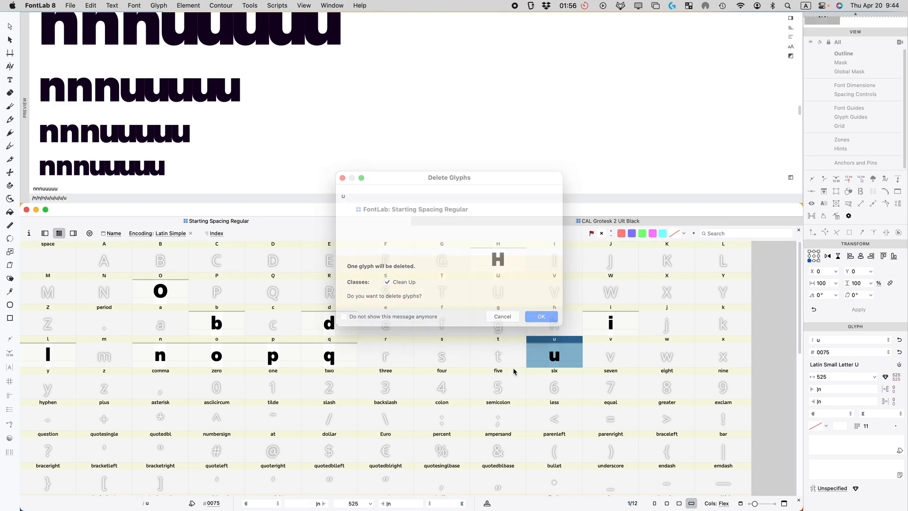
double_click(546, 363)
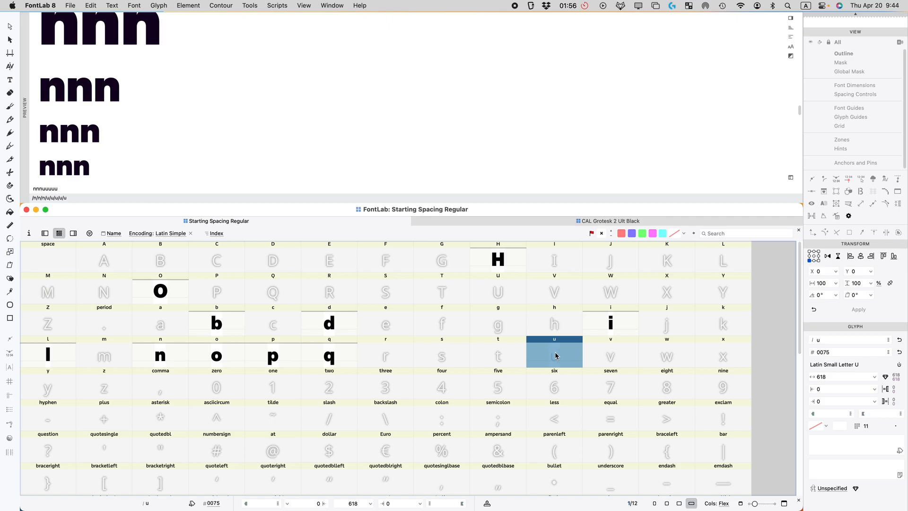
key("super+shift+r")
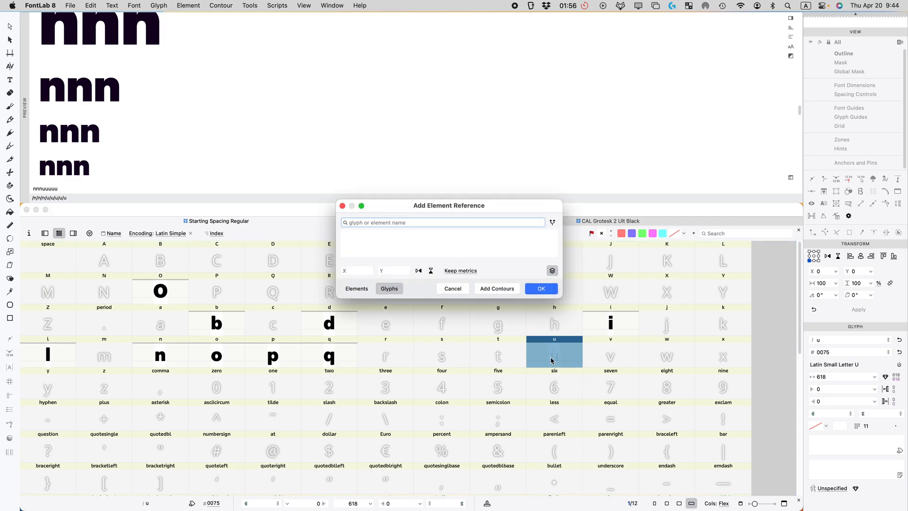
type("n")
left_click(552, 291)
Step: Open the new u and set its left sidebearing expression to n
double_click(555, 358)
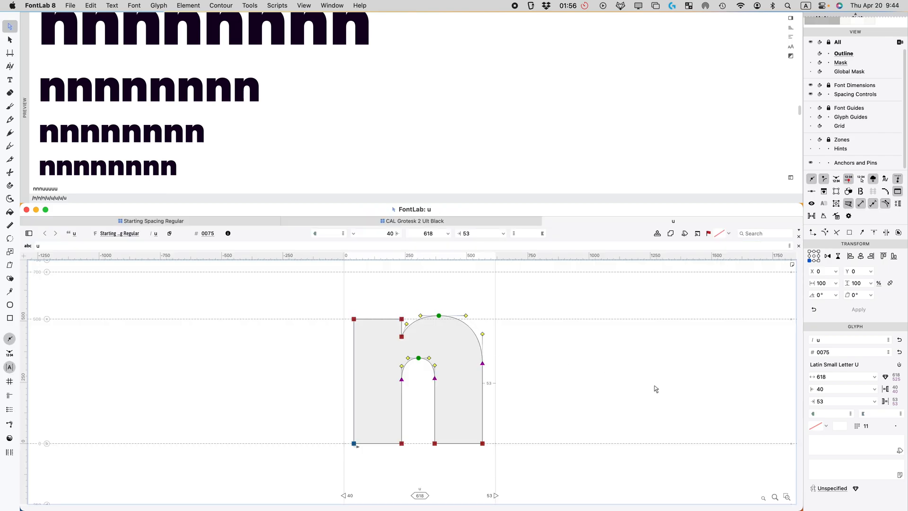
left_click(835, 386)
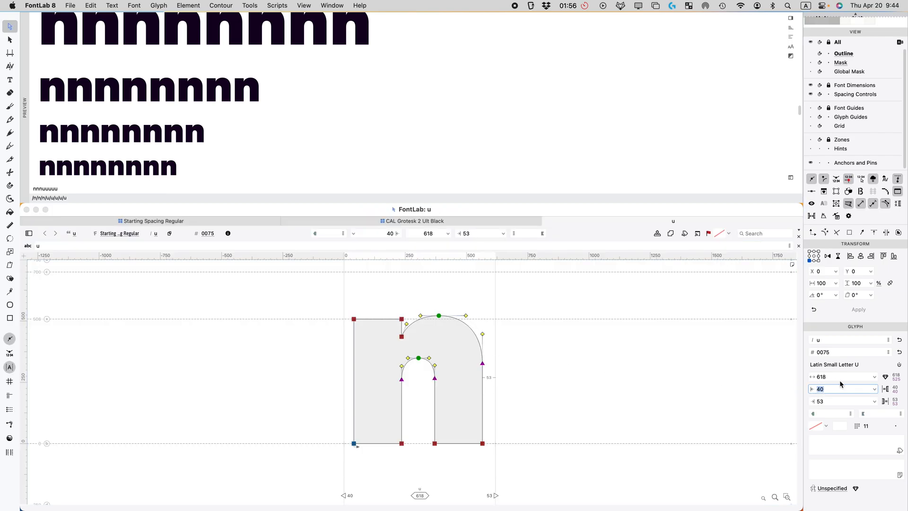
type("n")
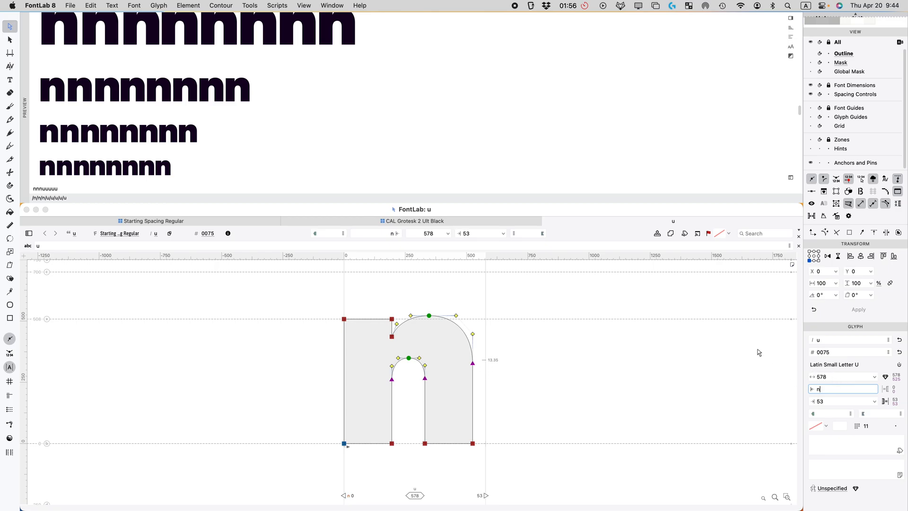
left_click(642, 353)
scroll(845, 161, "up", 5)
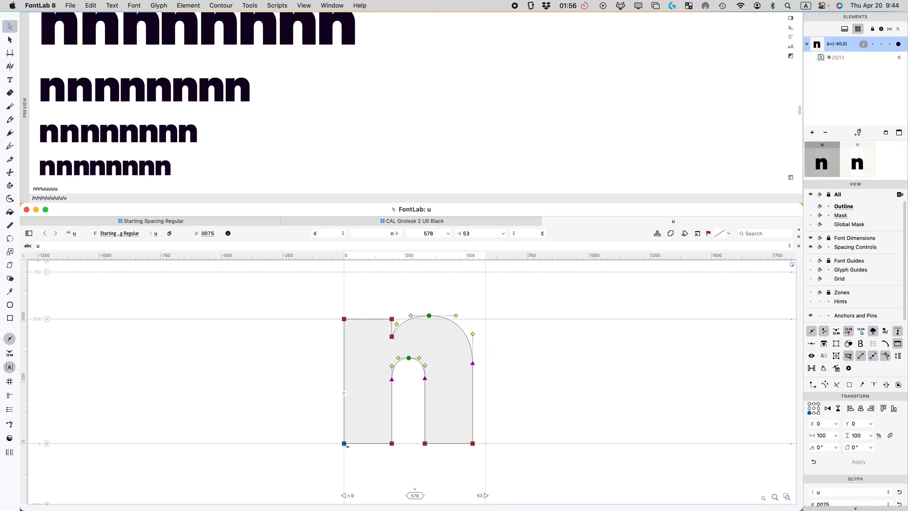
Step: Show the Layers & Masters panel and close the u glyph window
right_click(19, 476)
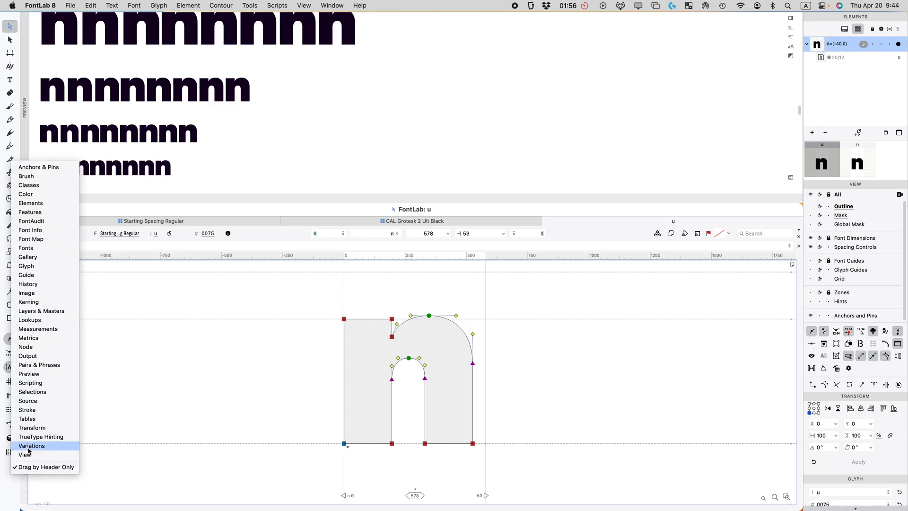
left_click(38, 310)
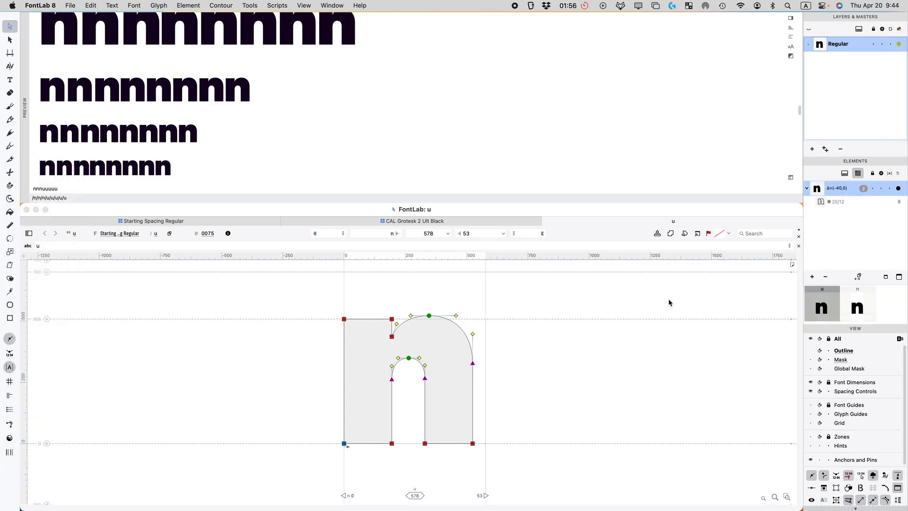
left_click(572, 425)
key("super+w")
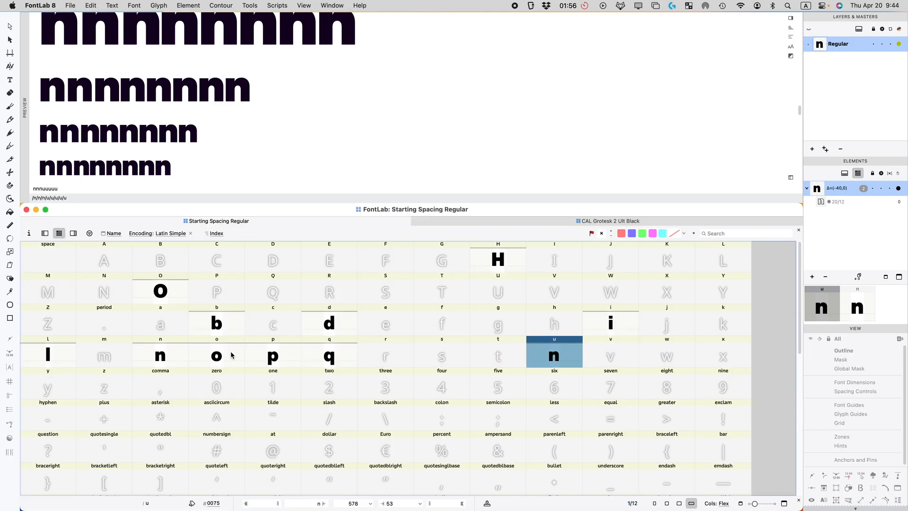
Step: Select the n, o, p and q glyphs, then open Font Info on its Font Dimensions page
left_click(168, 362)
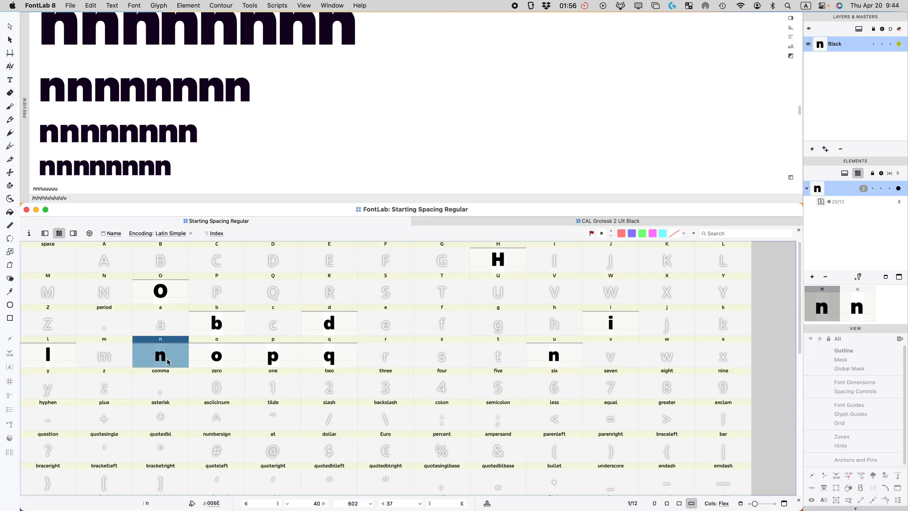
left_click(222, 362)
left_click(289, 361)
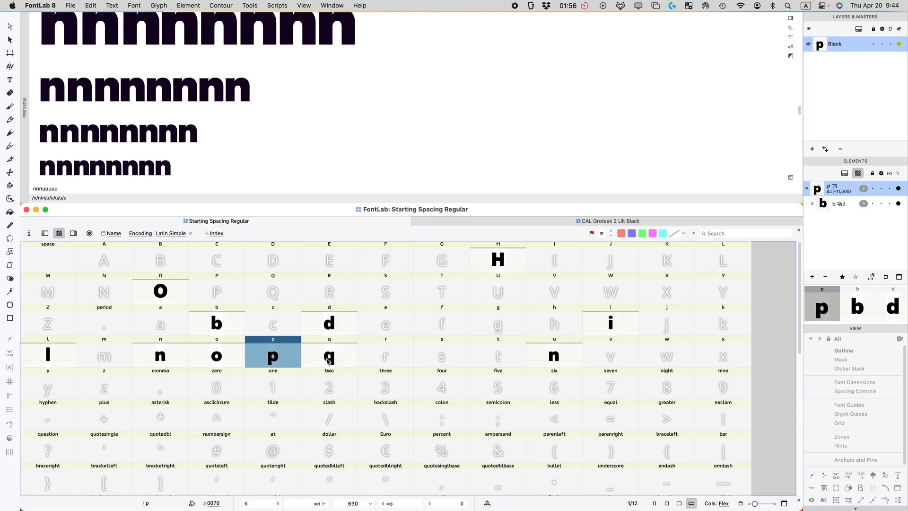
left_click(229, 362)
left_click(353, 364)
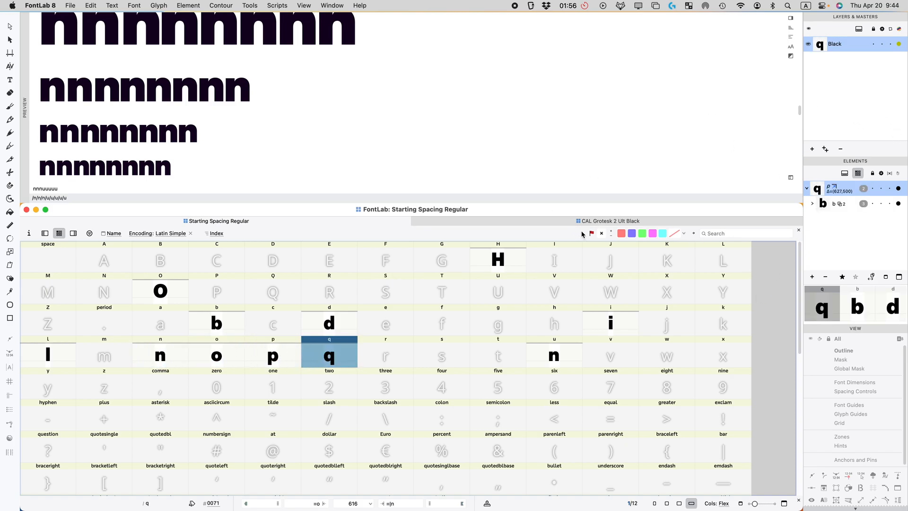
key("super+alt+i")
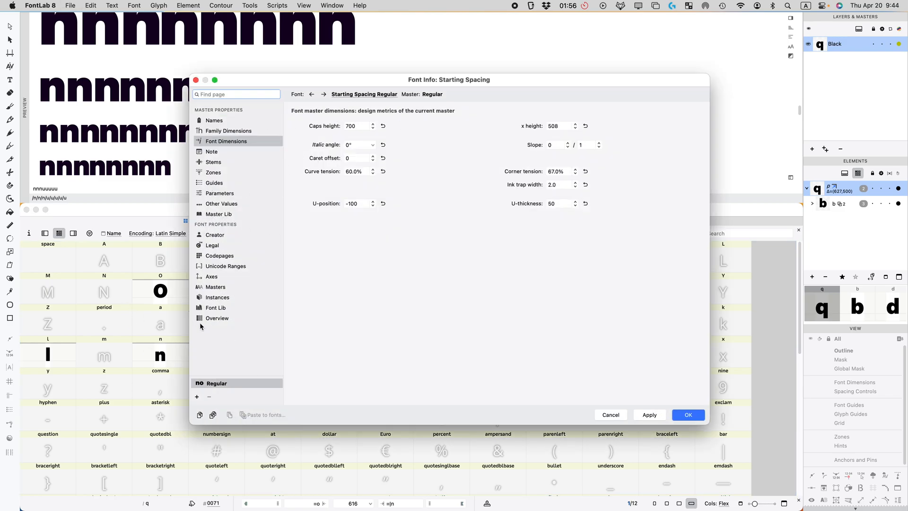
Step: Enter Black as the style name on the Names page and build the names
left_click(215, 287)
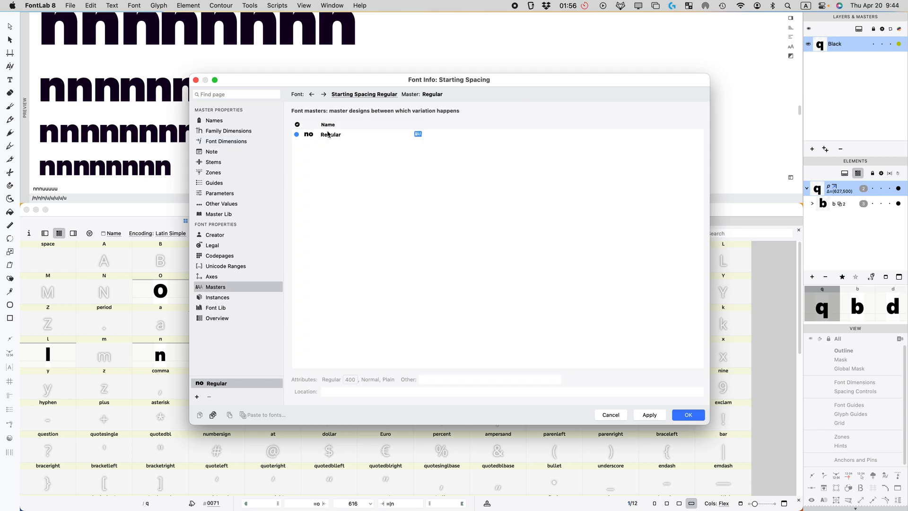
left_click(328, 134)
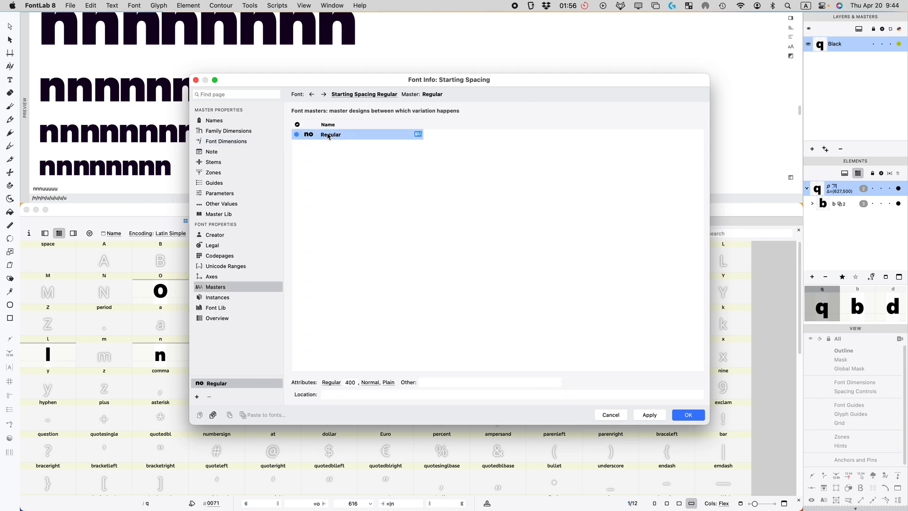
left_click(222, 119)
double_click(371, 206)
type("Black")
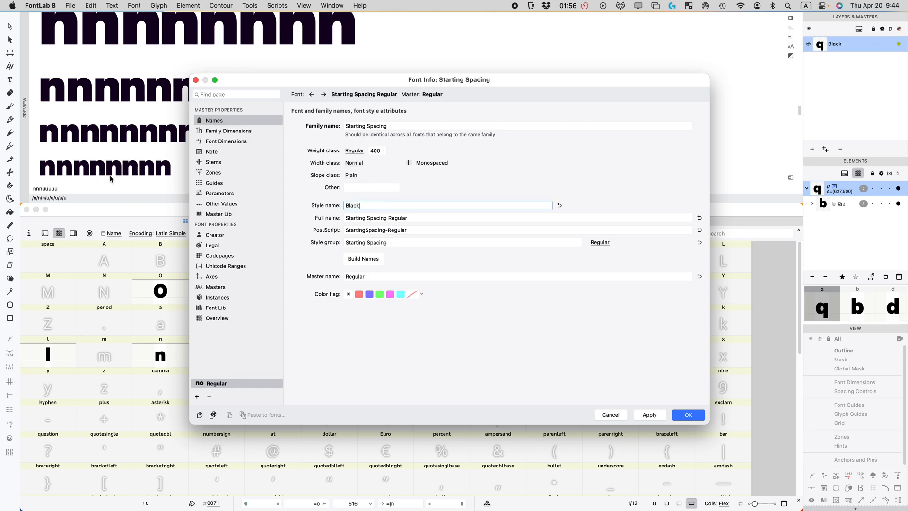
left_click(367, 259)
Step: Set the weight class to Black 900, rebuild the names, and keep the style group Regular
left_click(354, 155)
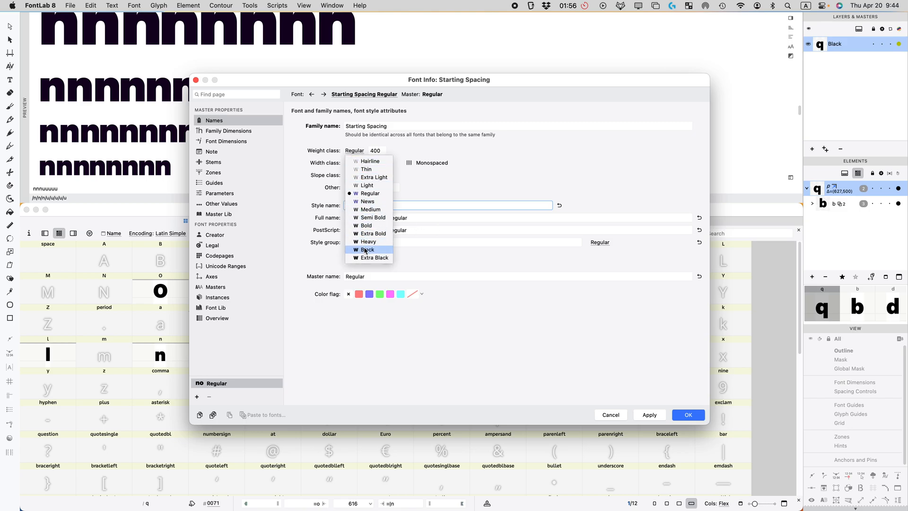
left_click(372, 255)
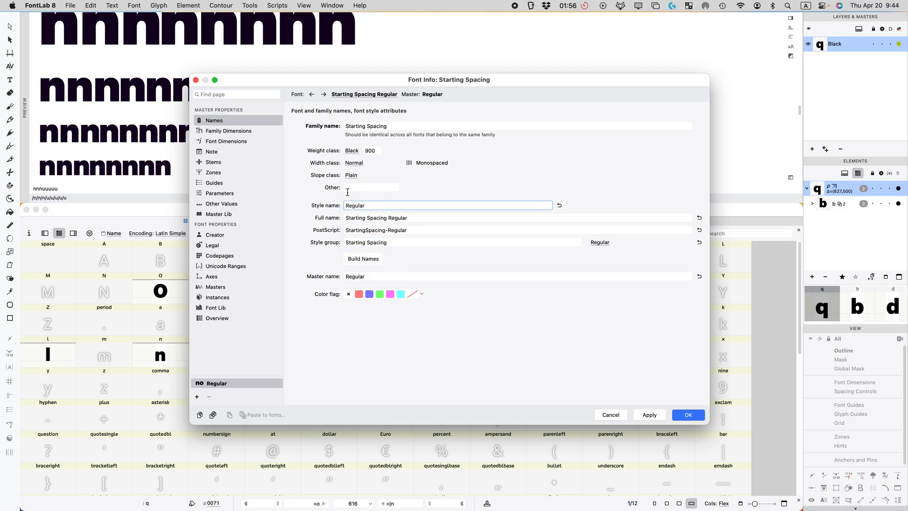
left_click(365, 261)
left_click(598, 242)
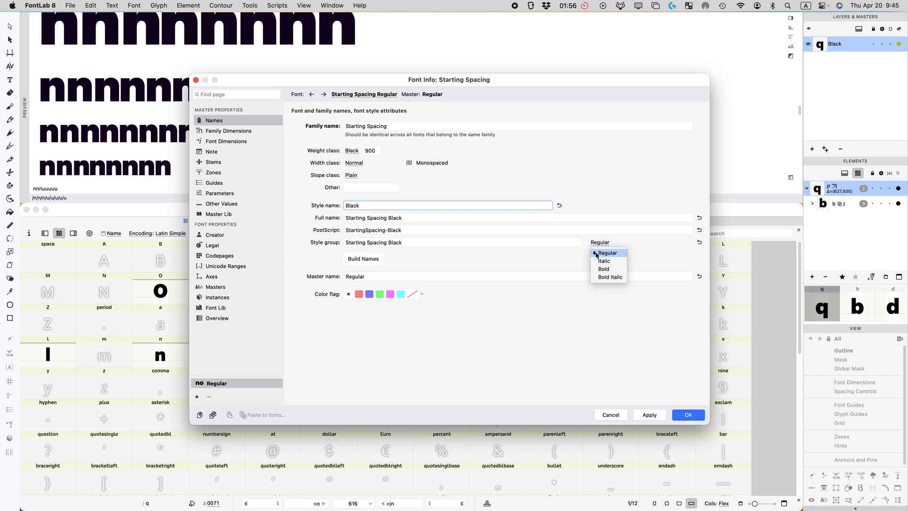
left_click(615, 252)
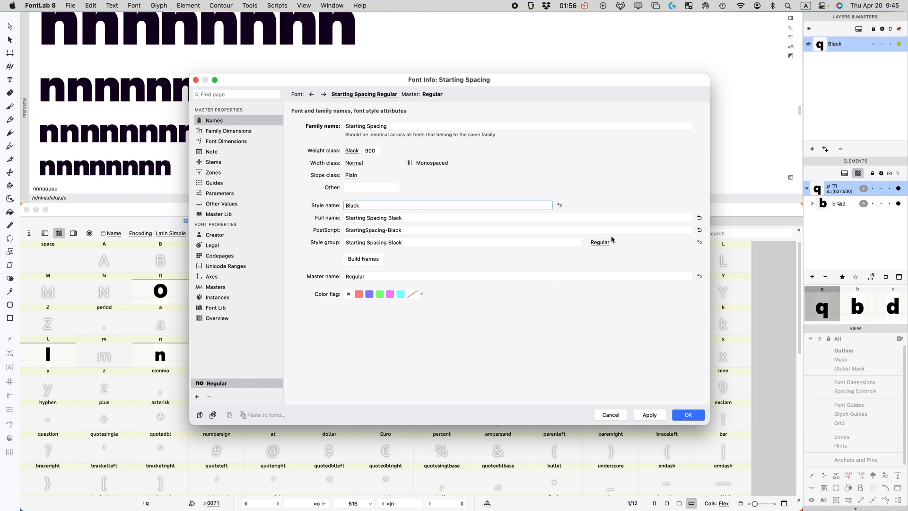
left_click(600, 242)
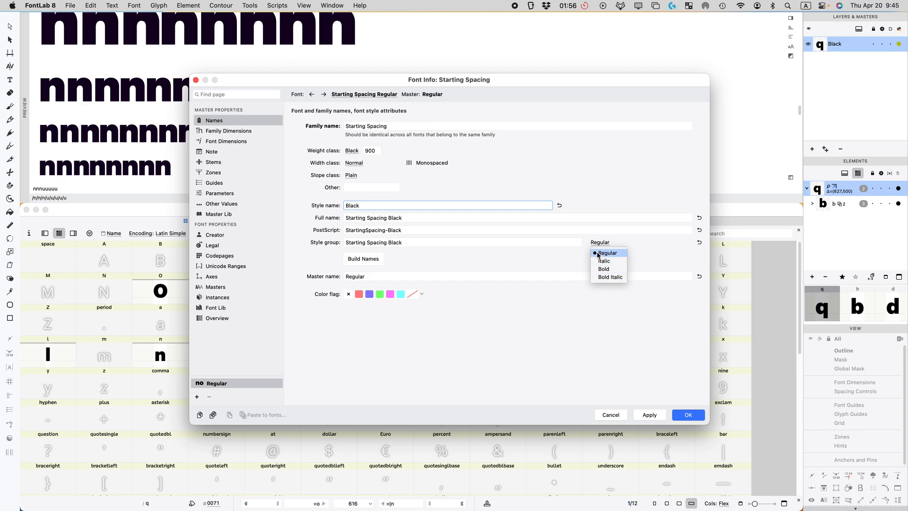
left_click(644, 244)
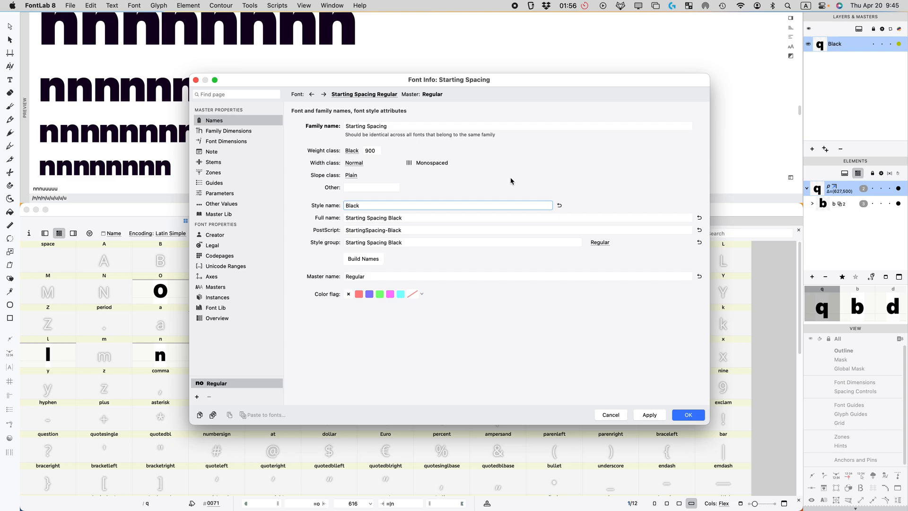
left_click(520, 284)
Step: Rename the master to Black, confirm Font Info, and select the u glyph
left_click_drag(370, 280, 124, 276)
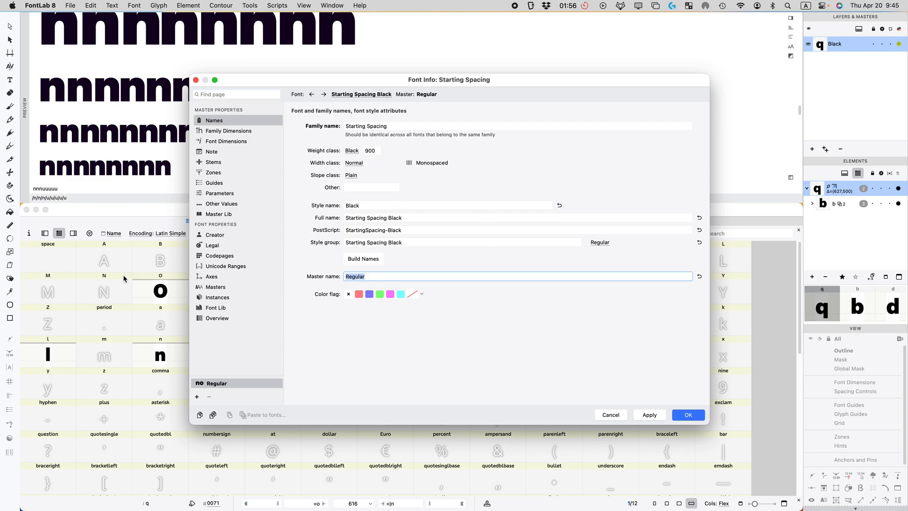
type("Blsack")
key("BackSpace")
key("BackSpace")
key("BackSpace")
key("BackSpace")
type("ack")
left_click(684, 418)
left_click(337, 328)
left_click(335, 350)
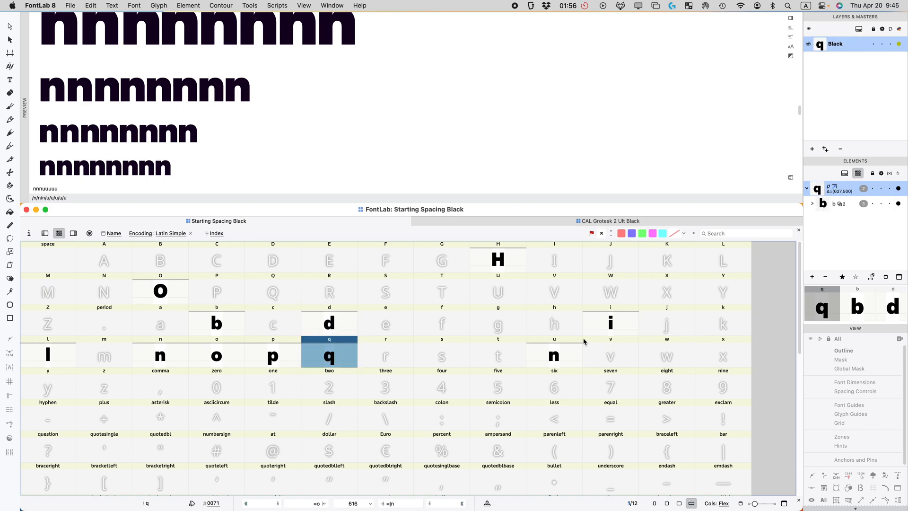
left_click(556, 354)
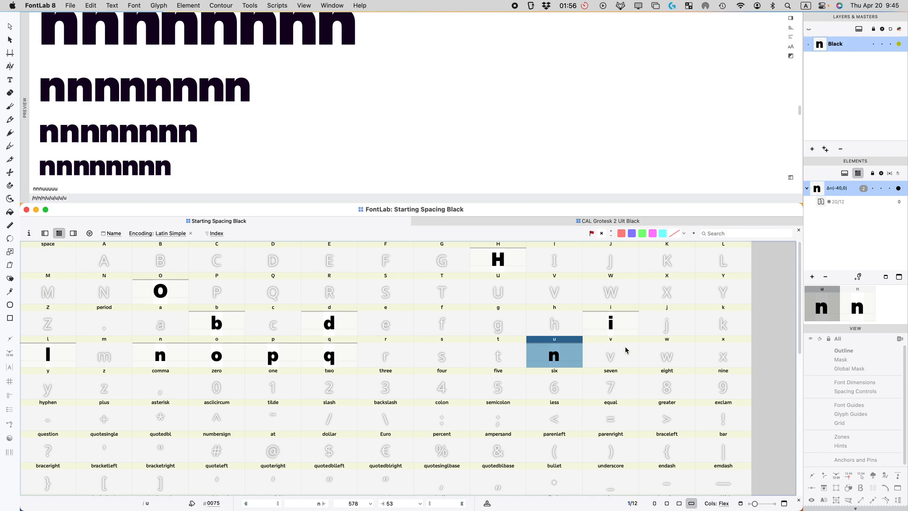
Step: Flip the n reference contour in u horizontally and vertically so it becomes a u
double_click(557, 356)
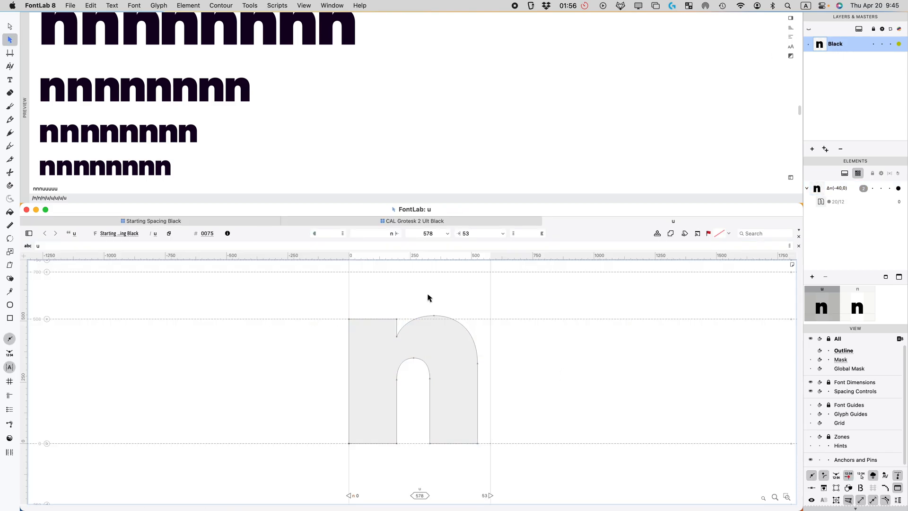
left_click(422, 224)
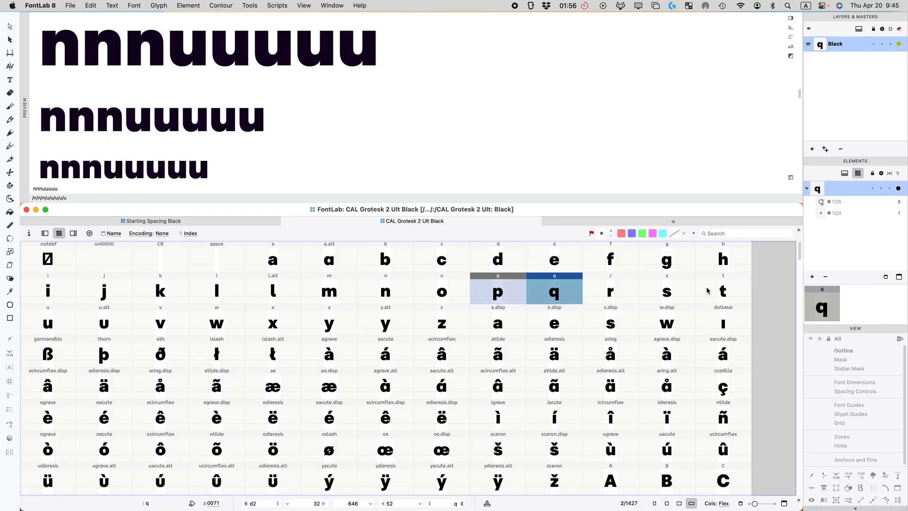
left_click(208, 223)
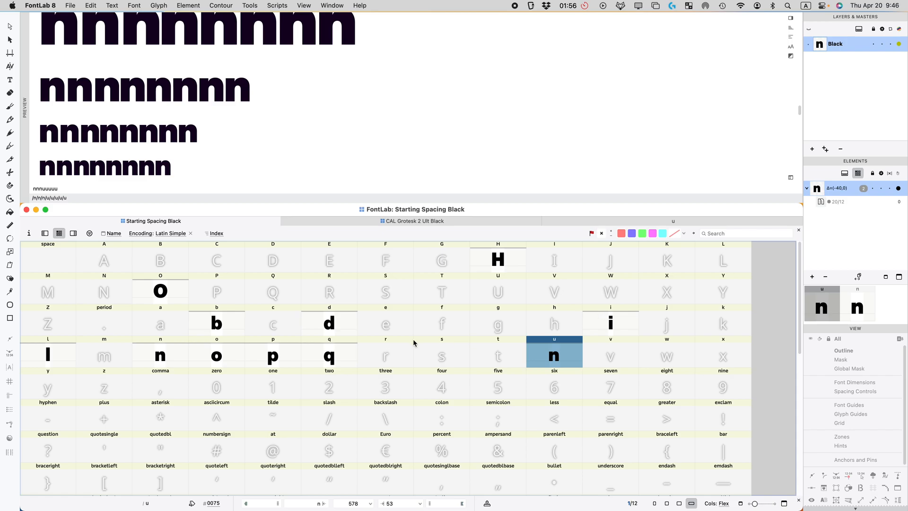
double_click(560, 358)
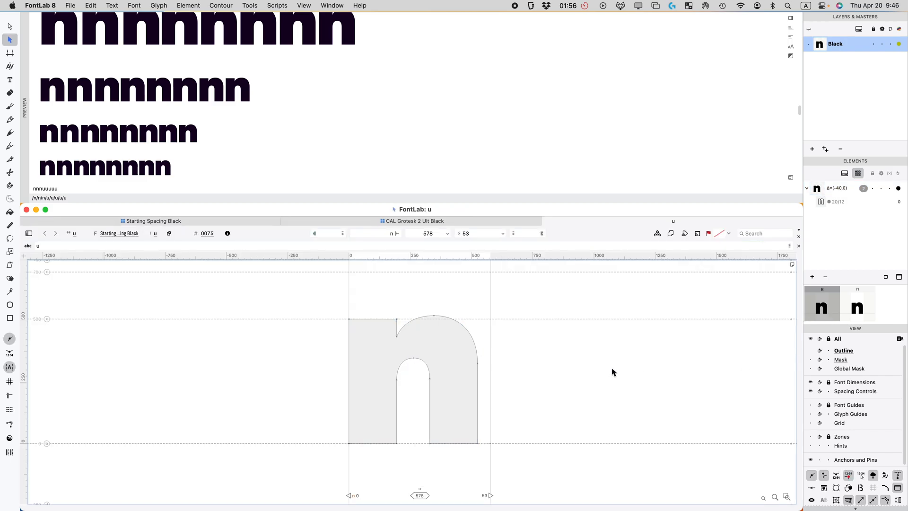
scroll(877, 377, "down", 1)
scroll(877, 377, "down", 10)
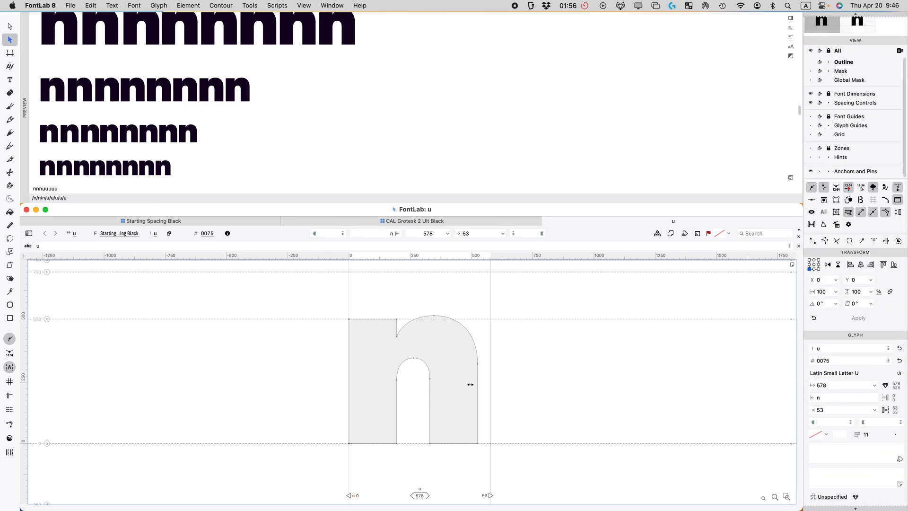
left_click(464, 380)
key("super+shift+h")
key("super+shift+v")
left_click(526, 363)
left_click(475, 367)
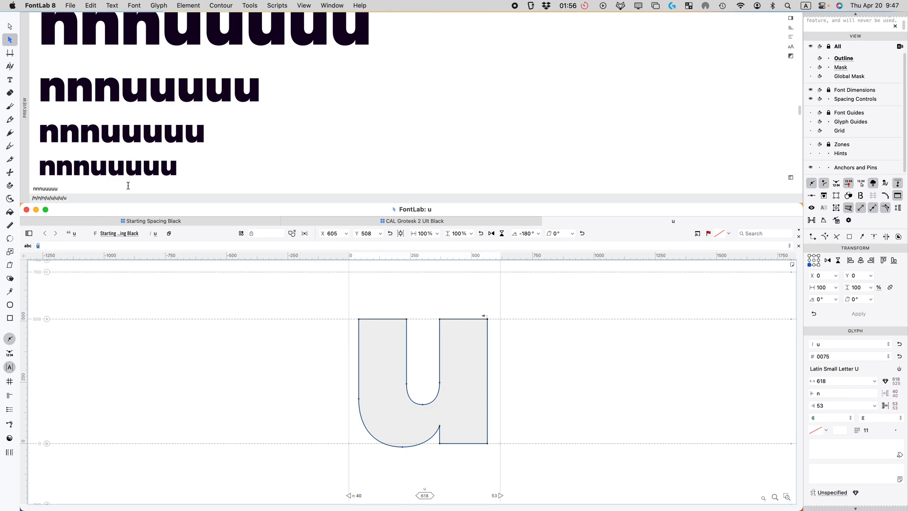
Step: Add a delta filter to the u outline from the Element menu
left_click(187, 6)
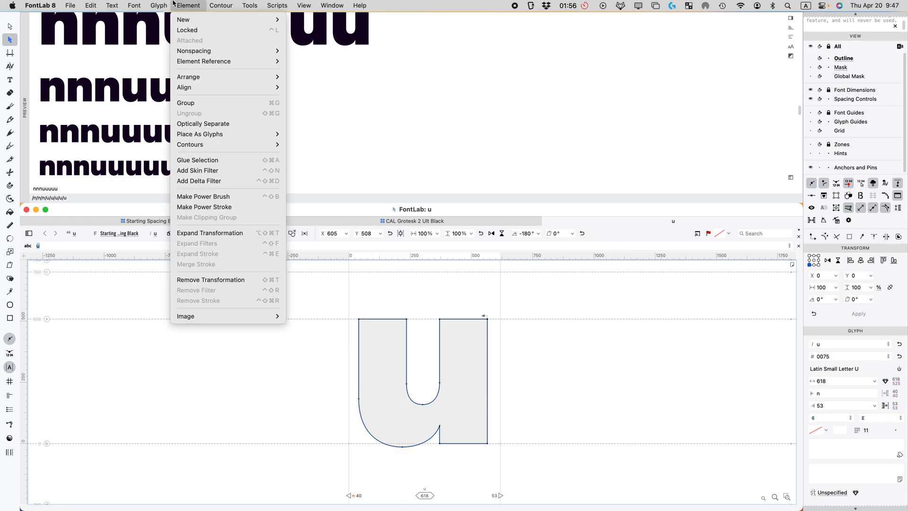
mouse_move(174, 7)
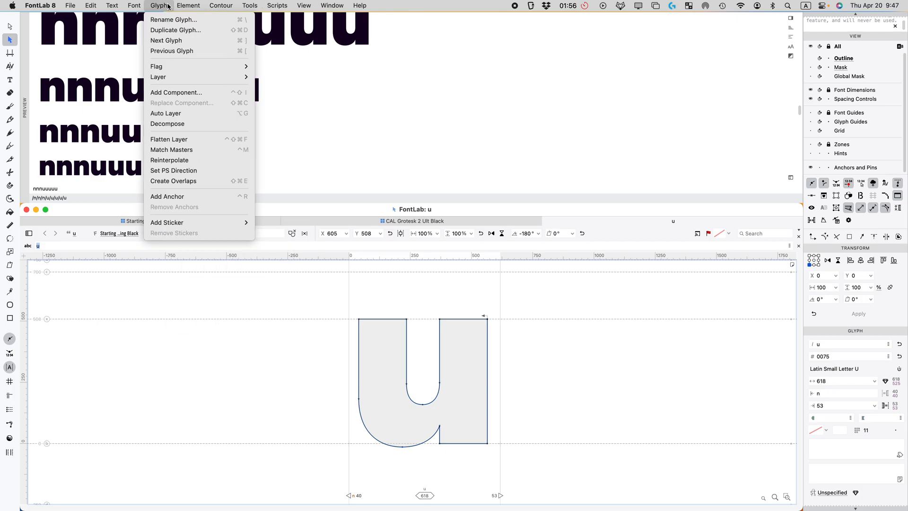
left_click(203, 181)
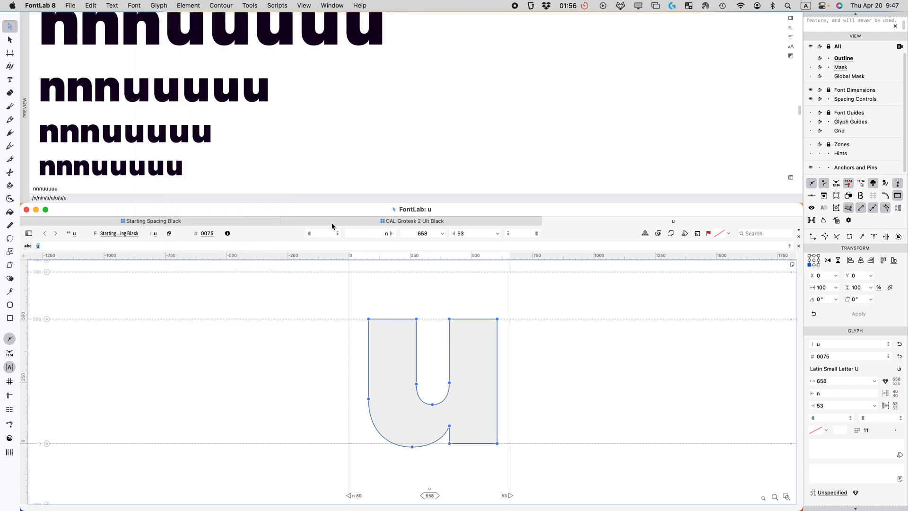
Step: Select the u's six right-stem nodes and nudge them sideways, previewing the solid shape
left_click_drag(424, 297, 511, 322)
left_click(541, 340)
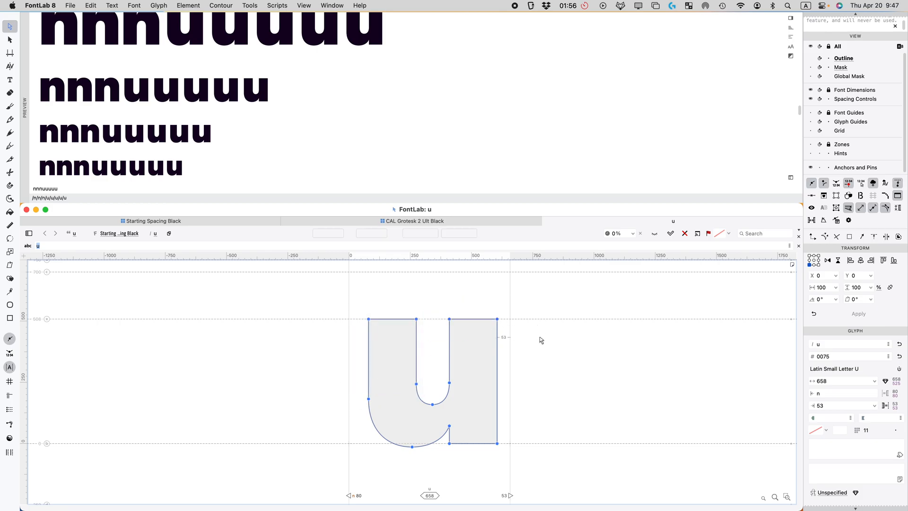
left_click(417, 384)
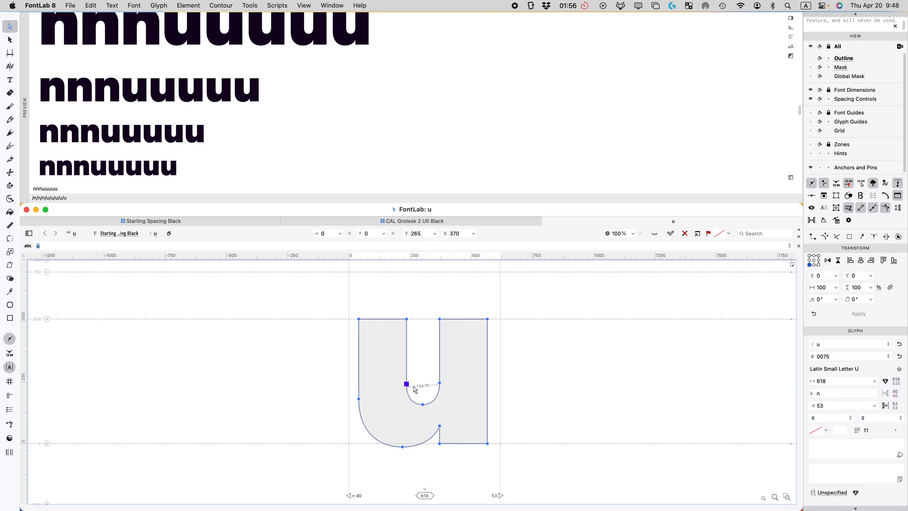
left_click_drag(555, 290, 431, 466)
key("shift+Right")
key("space")
key("Left")
key("Left")
key("Left")
key("Left")
key("Left")
key("space")
key("Left")
key("space")
key("space")
key("shift+Right")
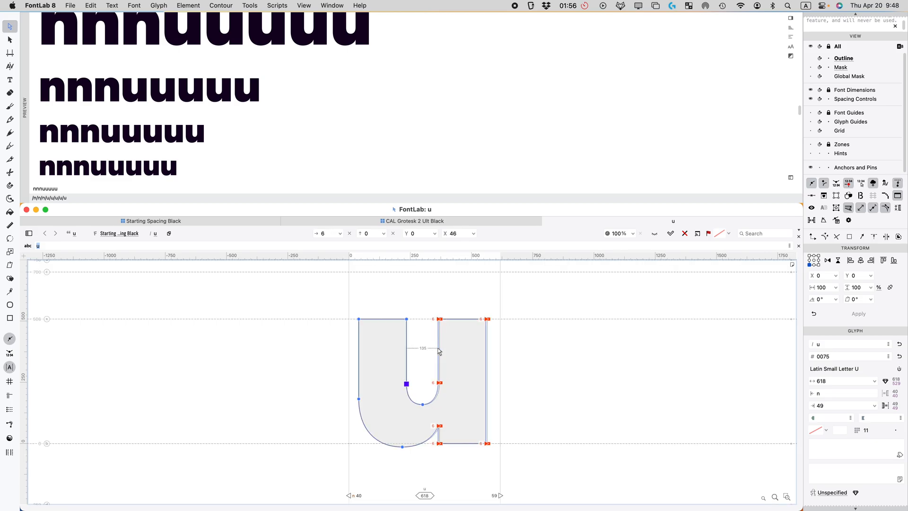
key("Left")
key("Left")
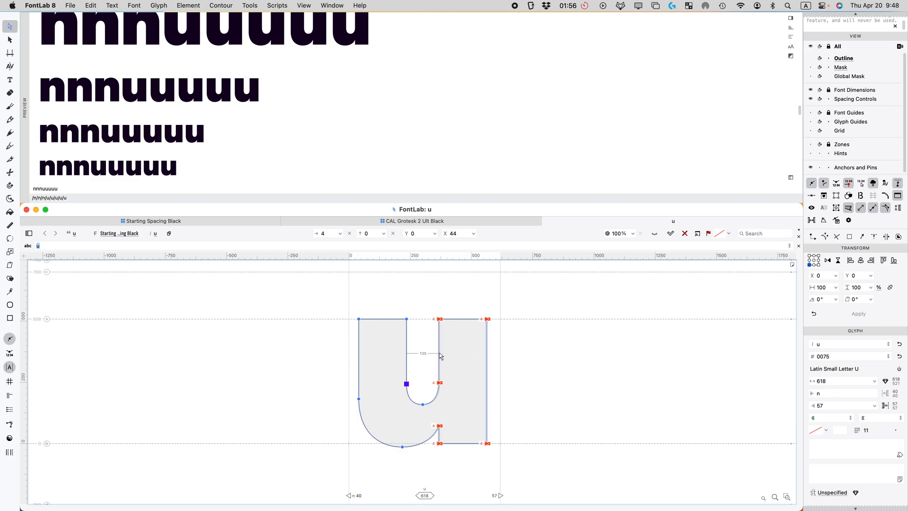
Step: Nudge the right stem one more unit left so u is 618 wide with RSB 56
left_click(568, 401)
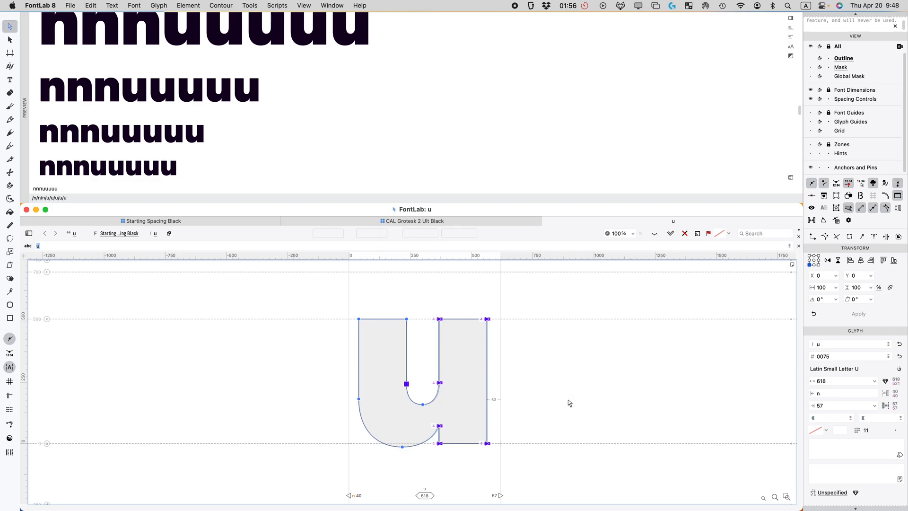
key("space")
scroll(447, 337, "up", 3)
scroll(448, 337, "down", 3)
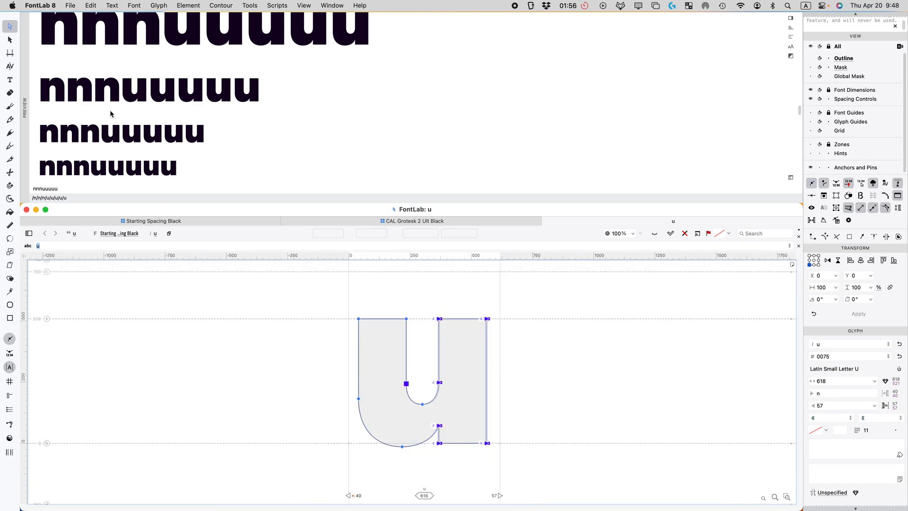
left_click_drag(552, 289, 428, 469)
key("Left")
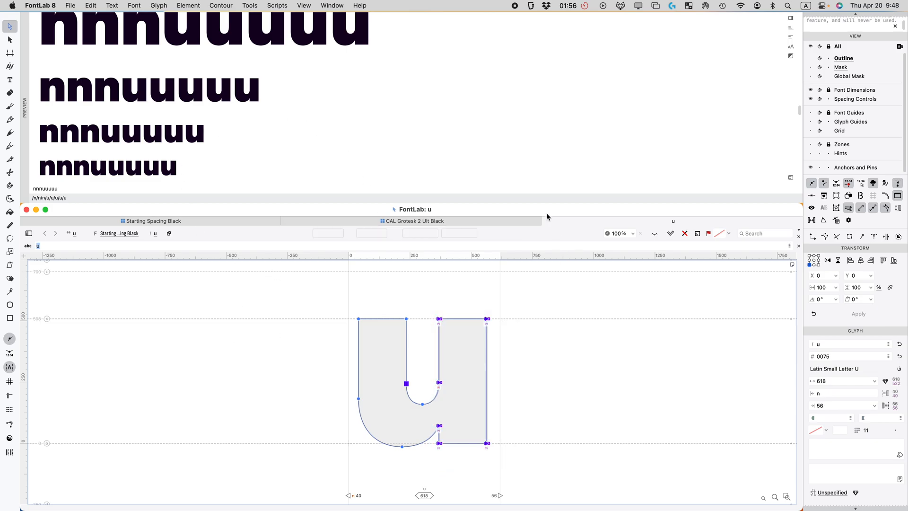
left_click(848, 405)
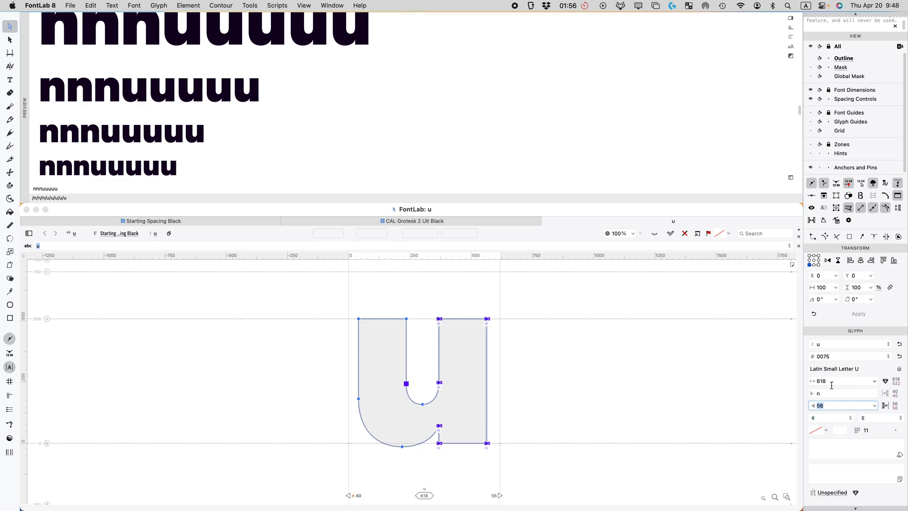
Step: Link the u's sidebearing to n with =|n, giving width 599 and sidebearings 37 and 40
left_click(837, 390)
type("=|n")
key("Return")
left_click(832, 406)
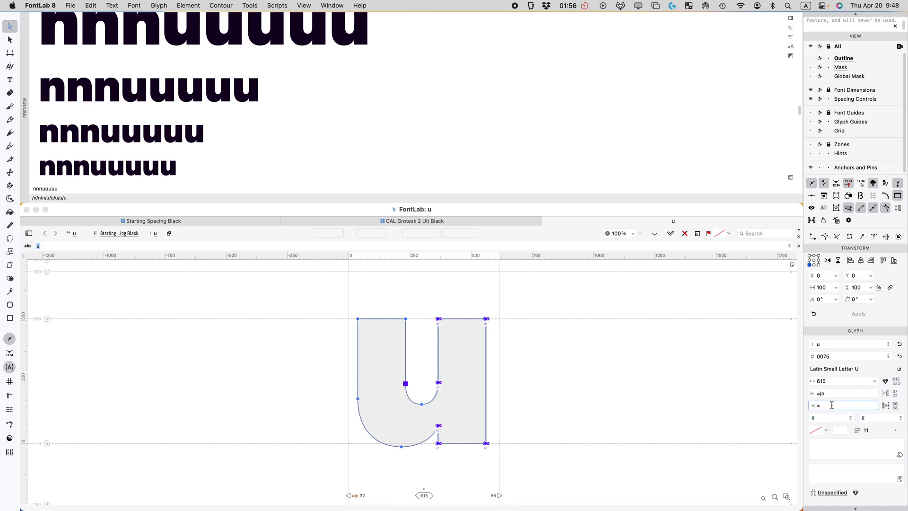
key("Return")
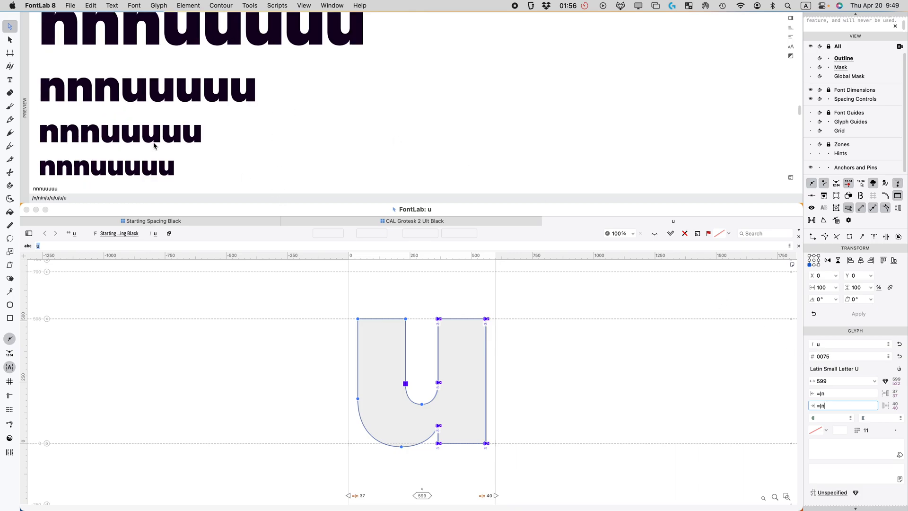
scroll(163, 148, "down", 5)
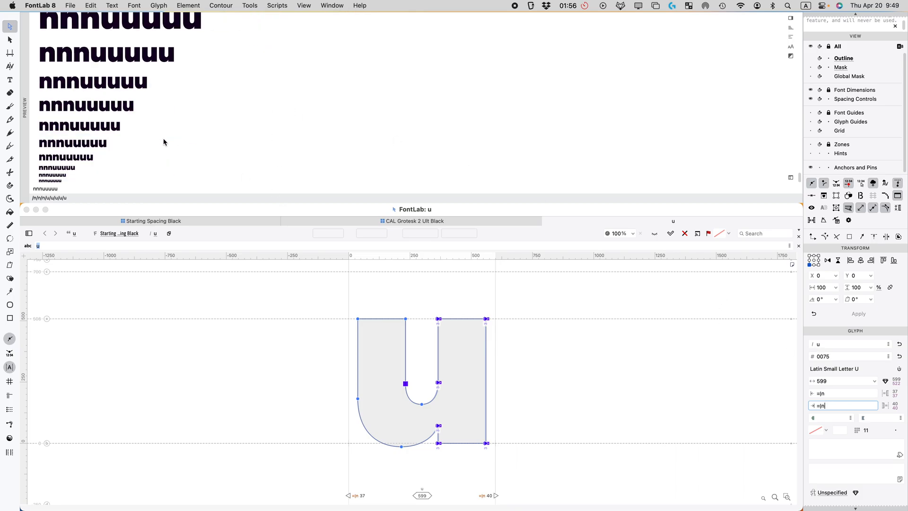
left_click(518, 262)
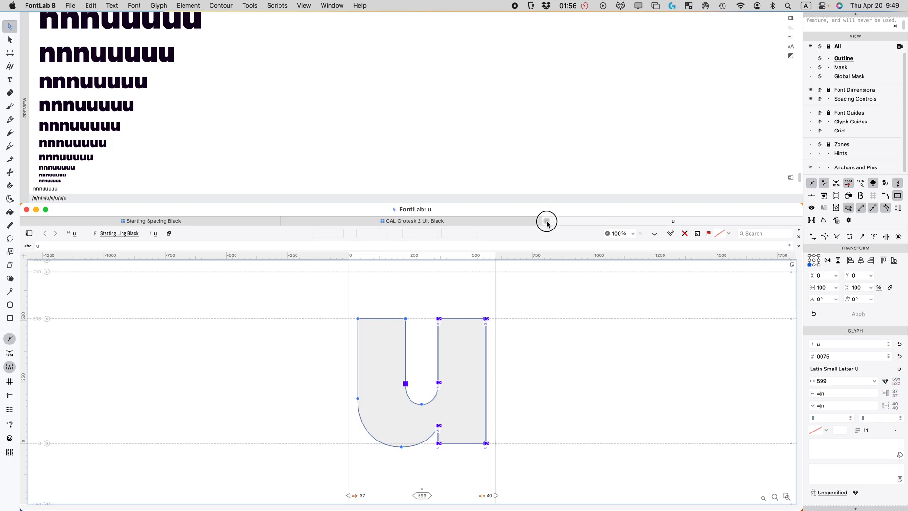
Step: Close the u glyph window and select glyphs H through u in the font grid
left_click(547, 221)
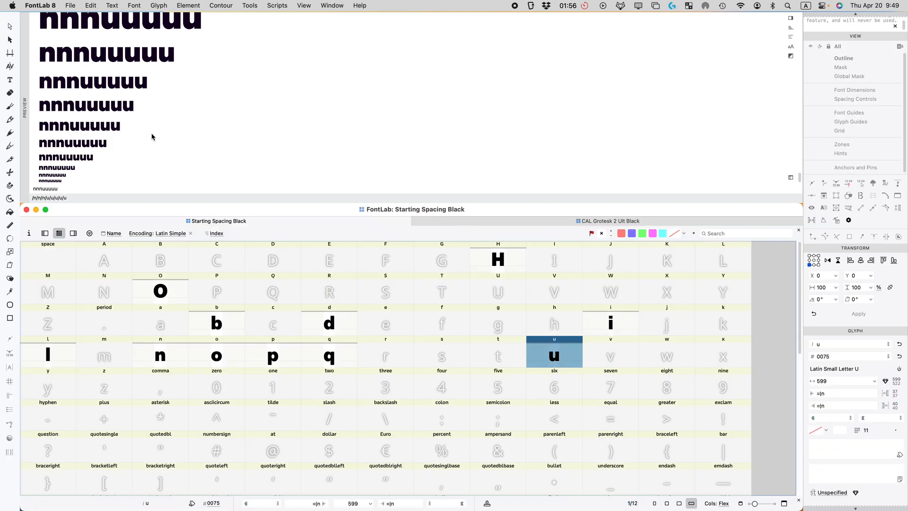
scroll(148, 140, "up", 8)
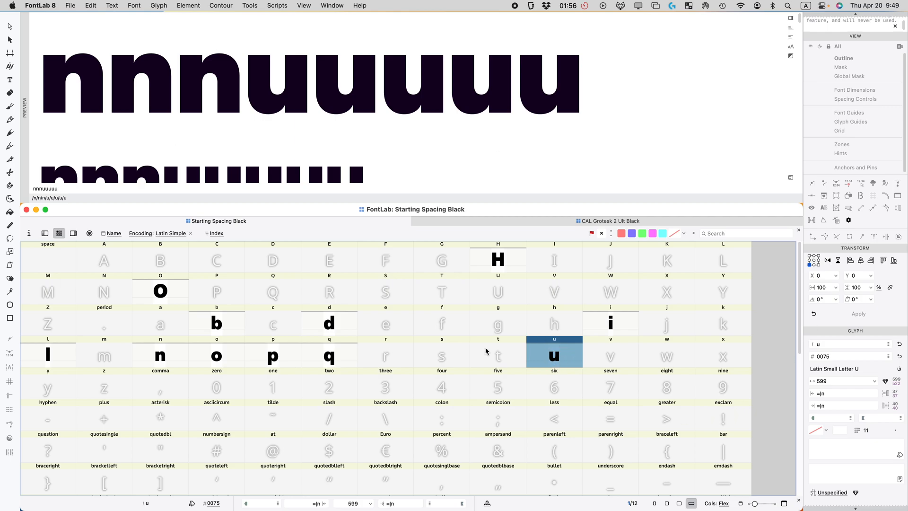
left_click(506, 267, "shift")
Step: Flag the selected glyphs green, clear the flag again, and select q and glyphs in the reference font
left_click(643, 233)
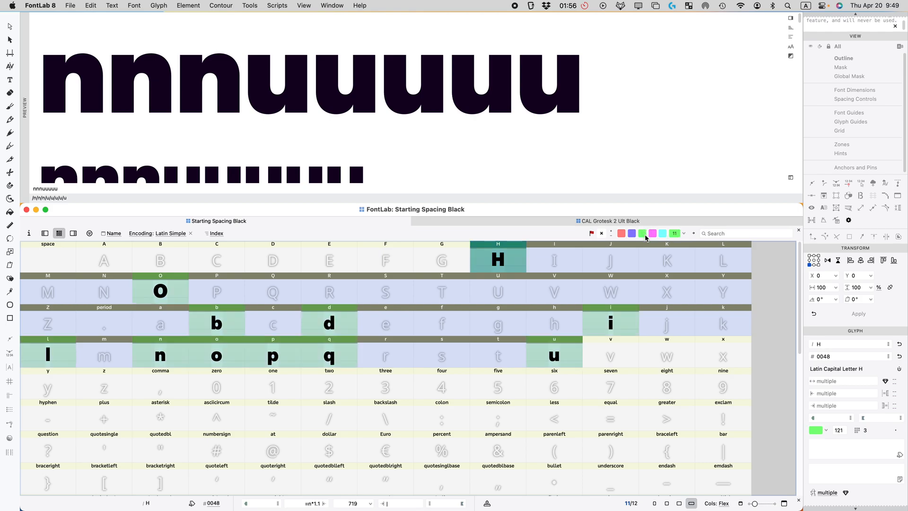
left_click(603, 234)
left_click(329, 354)
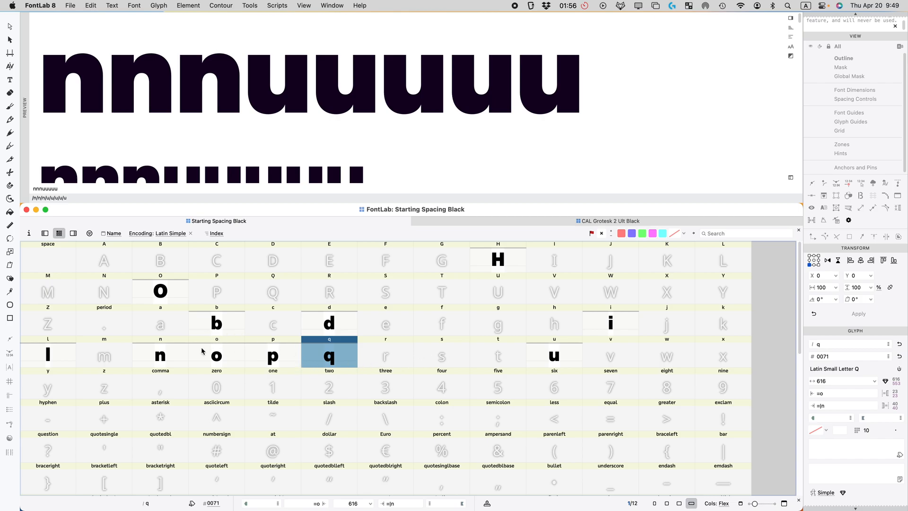
left_click(521, 221)
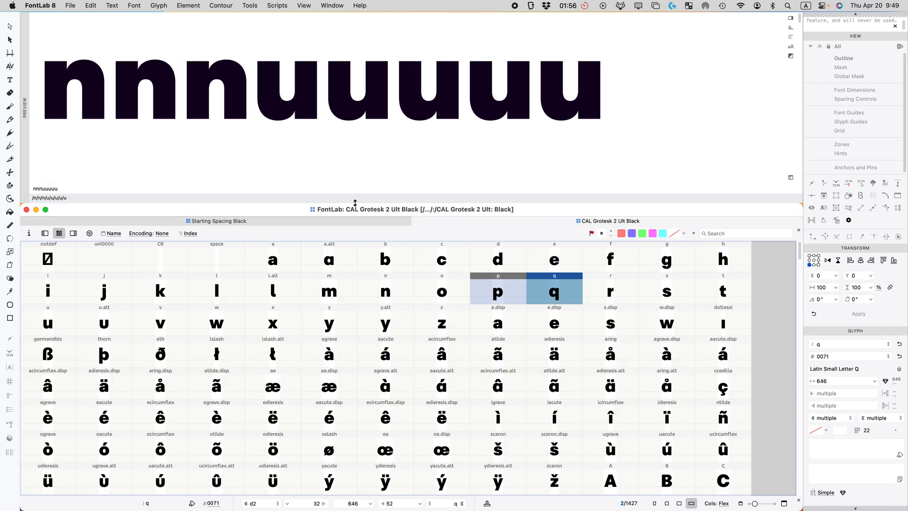
left_click(353, 294)
left_click(219, 221)
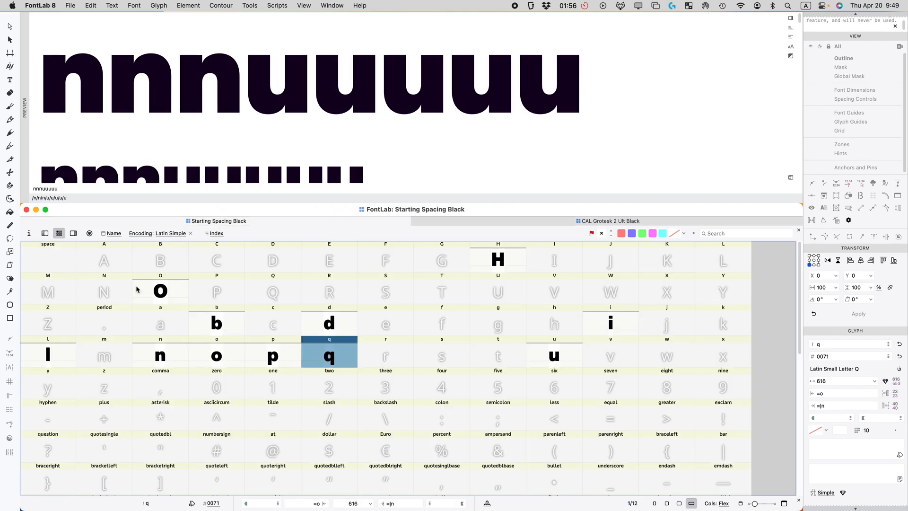
Step: Open m and n together in a glyph window to compare them, then close it
left_click(111, 339)
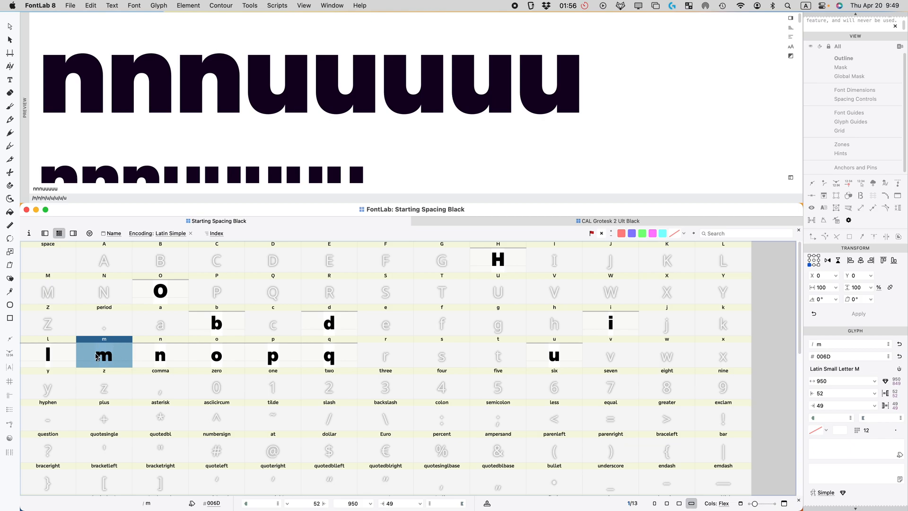
left_click(159, 355)
left_click(120, 356, "shift")
double_click(116, 351)
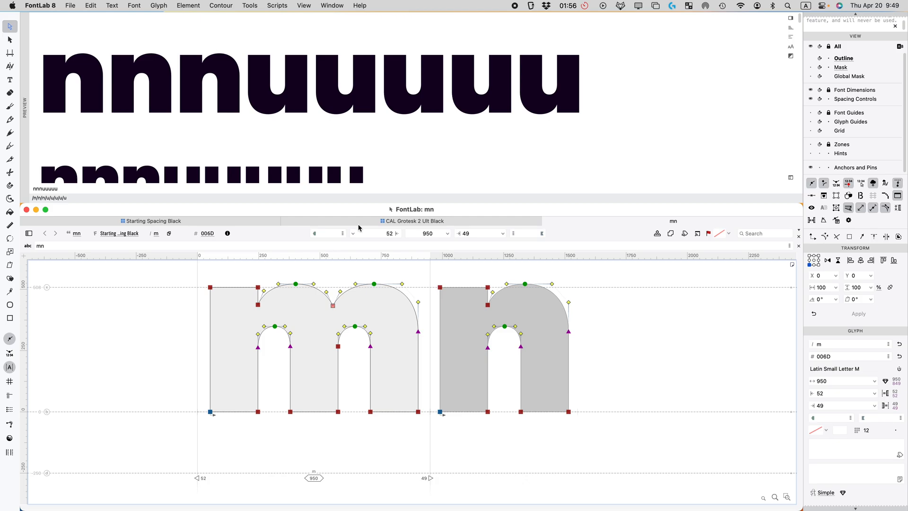
left_click(548, 220)
key("Left")
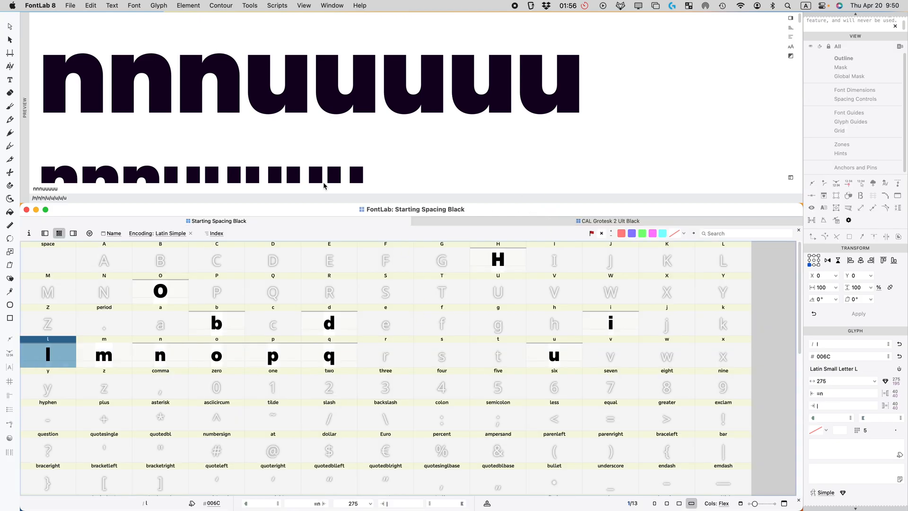
Step: Paste the r from CAL Grotesk 2 Ult Black into Starting Spacing Black's empty r slot (429 units wide)
left_click(496, 222)
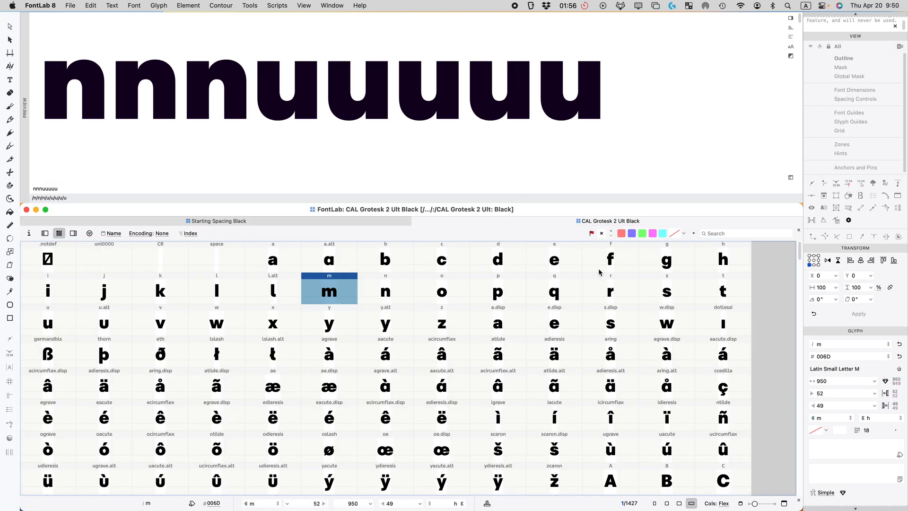
left_click(610, 294)
left_click(336, 223)
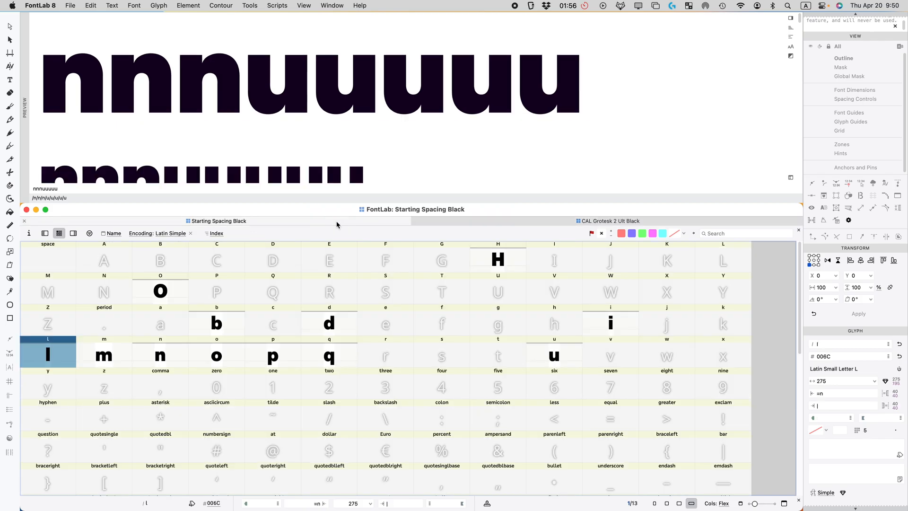
left_click(376, 365)
key("super+v")
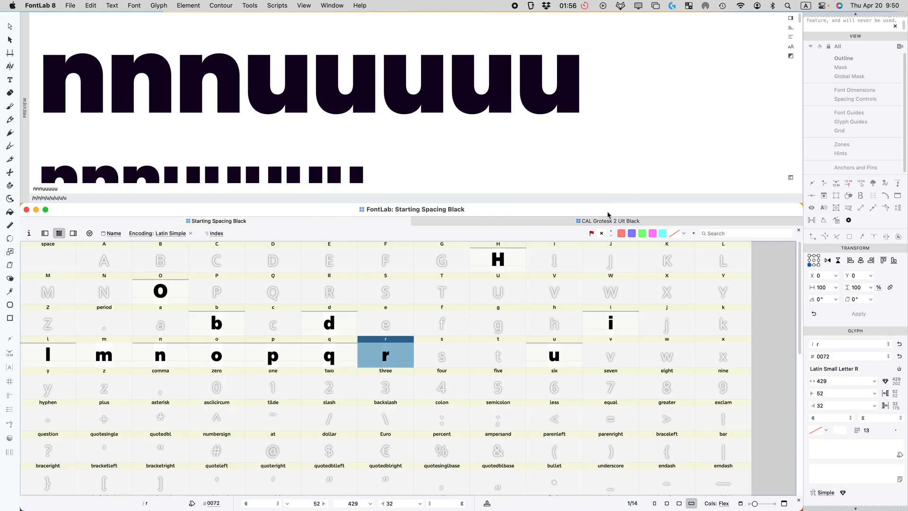
Step: Copy the reference a into Starting Spacing Black's empty a slot (607 units wide)
left_click(603, 223)
left_click(275, 261)
key("super+c")
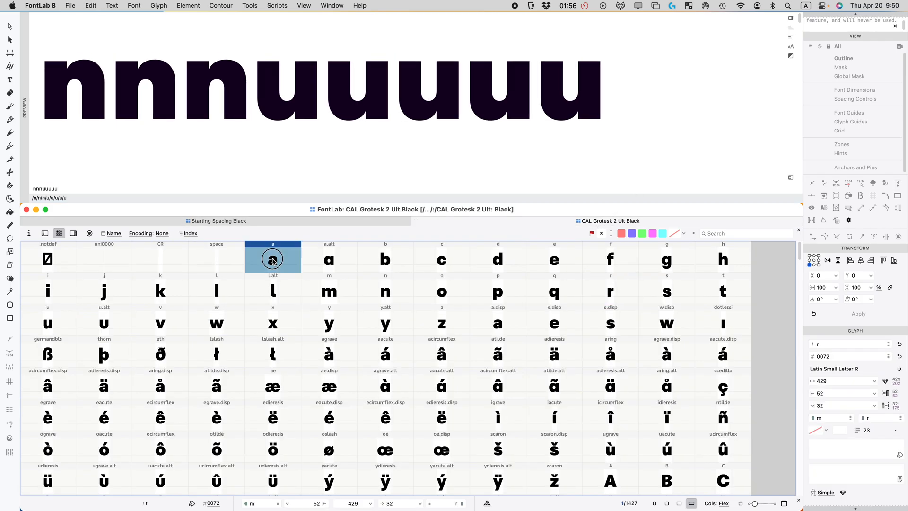
left_click(272, 224)
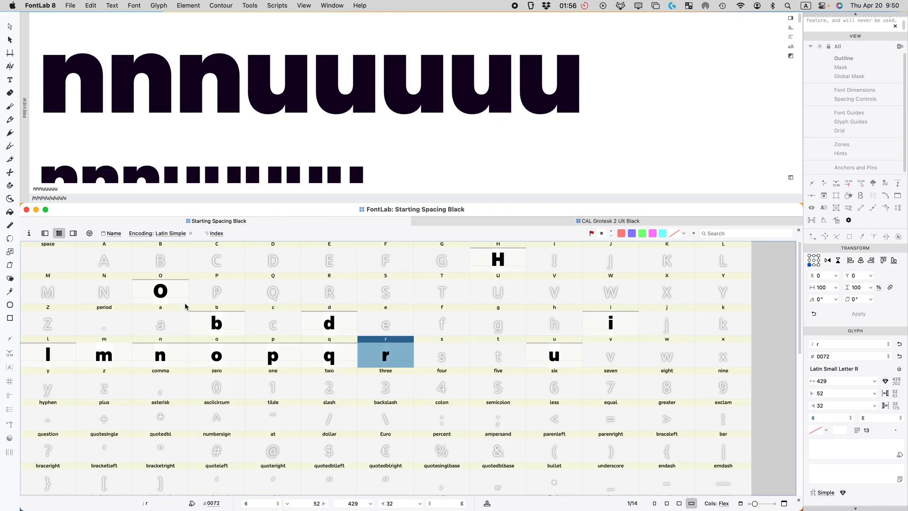
left_click(167, 326)
key("super+v")
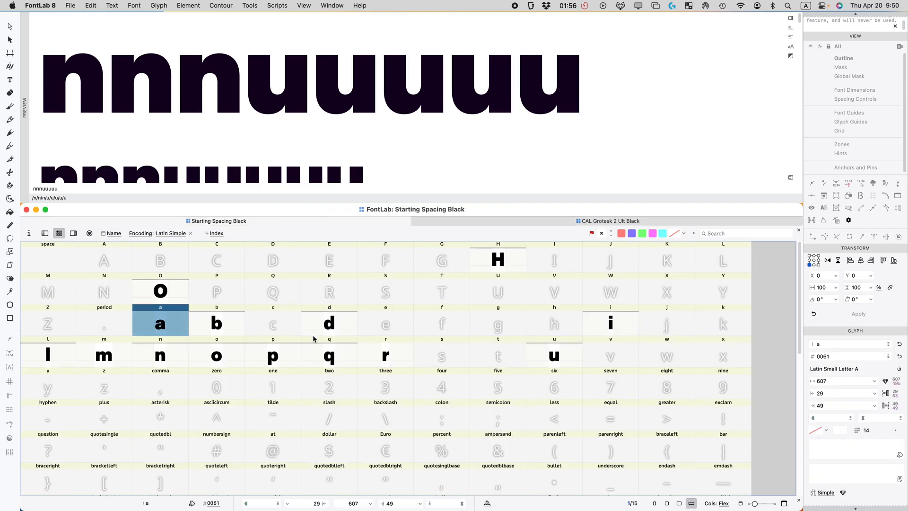
Step: Copy the reference g into Starting Spacing Black's empty g slot (644 units wide)
left_click(572, 224)
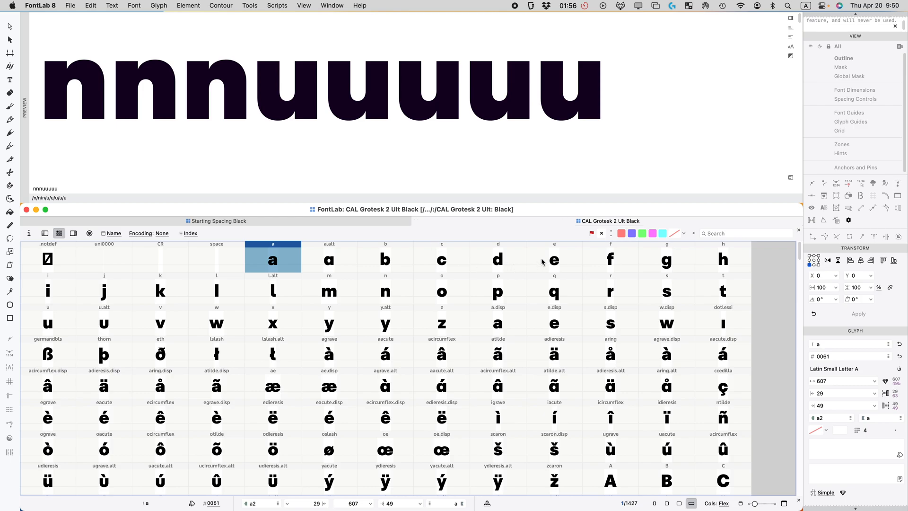
left_click(645, 267)
key("super+c")
left_click(344, 221)
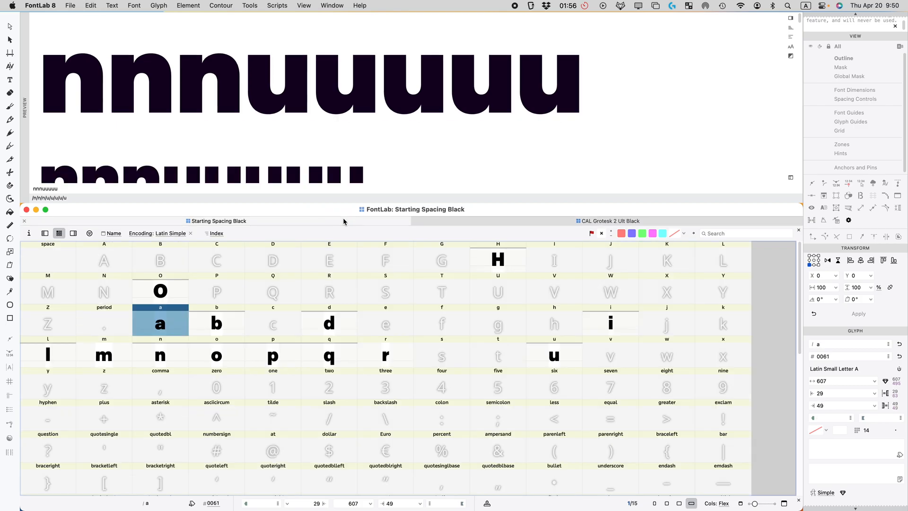
left_click(513, 329)
key("super+v")
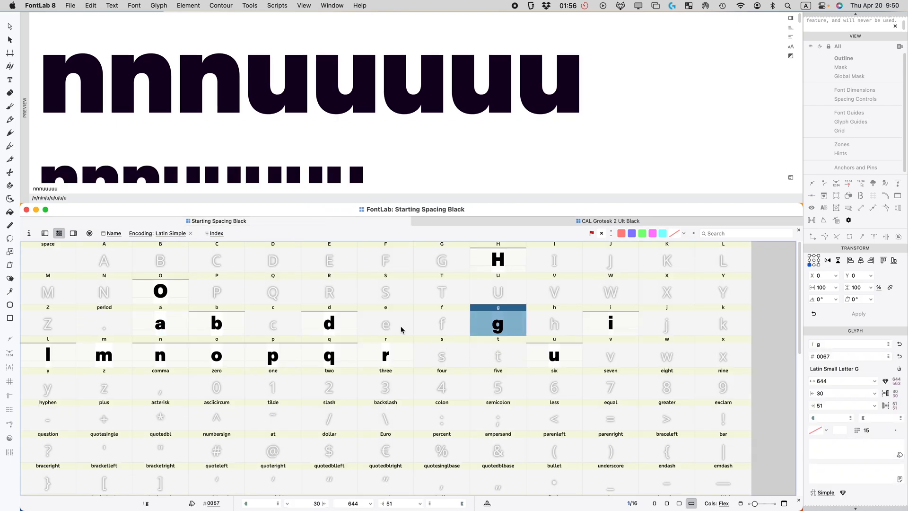
left_click(653, 225)
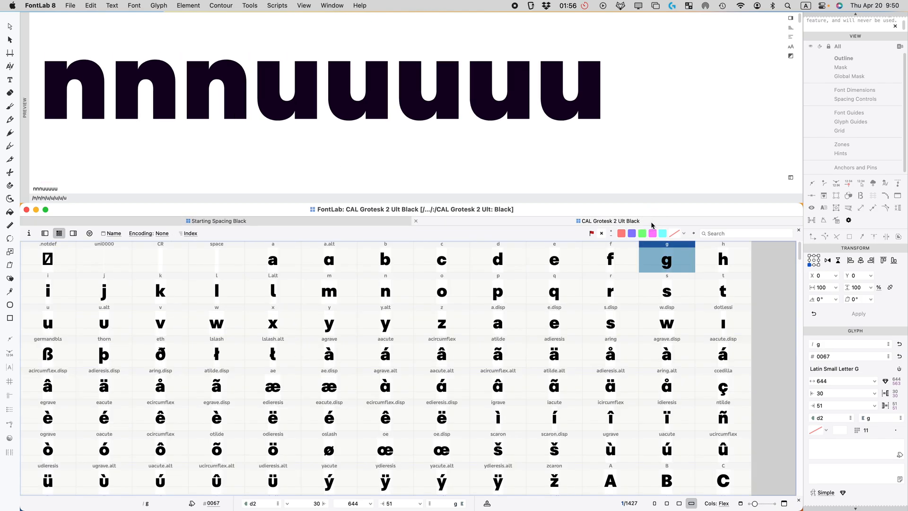
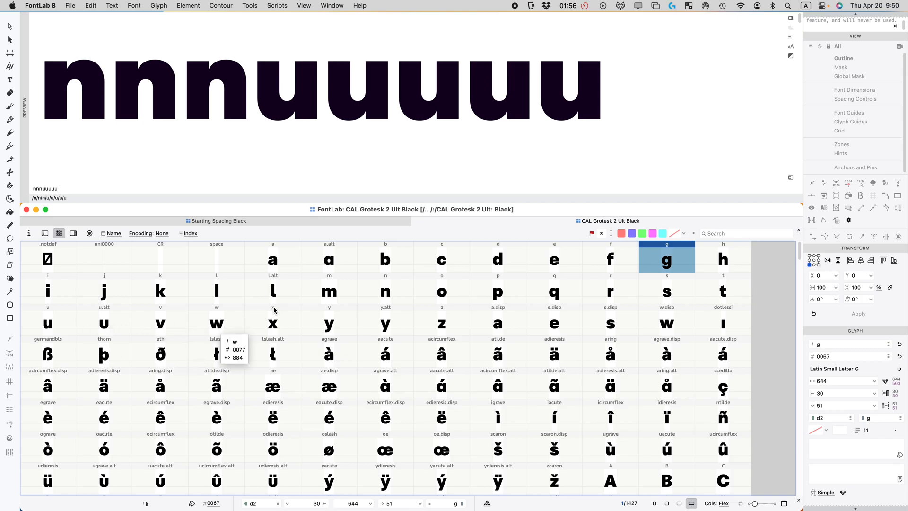
Step: Compare Starting Spacing Black's c and e with the CAL Grotesk reference e
left_click(424, 260)
left_click(331, 220)
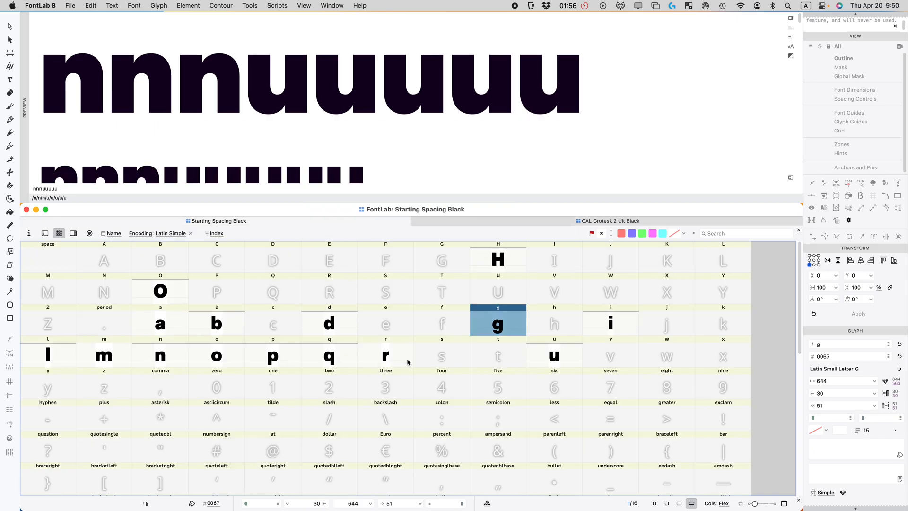
left_click(284, 328)
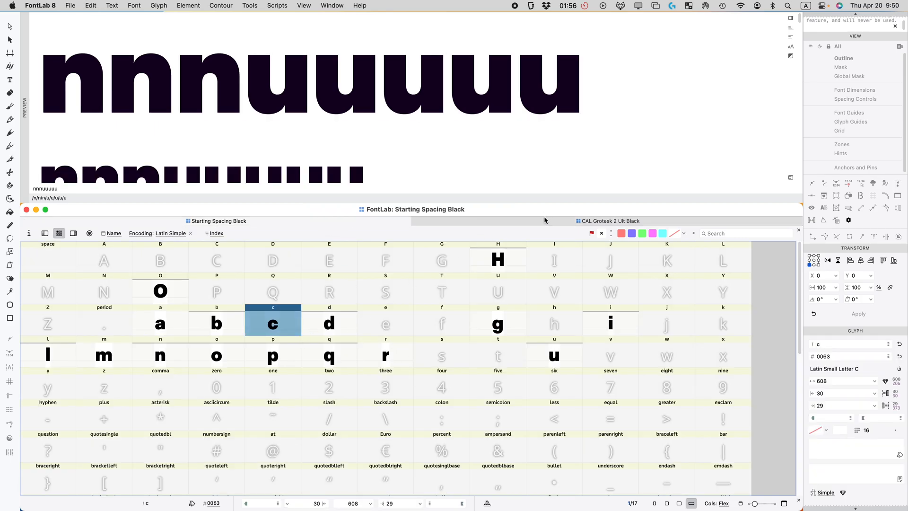
left_click(545, 221)
left_click(551, 260)
left_click(389, 222)
Step: Select the e and c glyphs together in the Starting Spacing Black grid
left_click(394, 327)
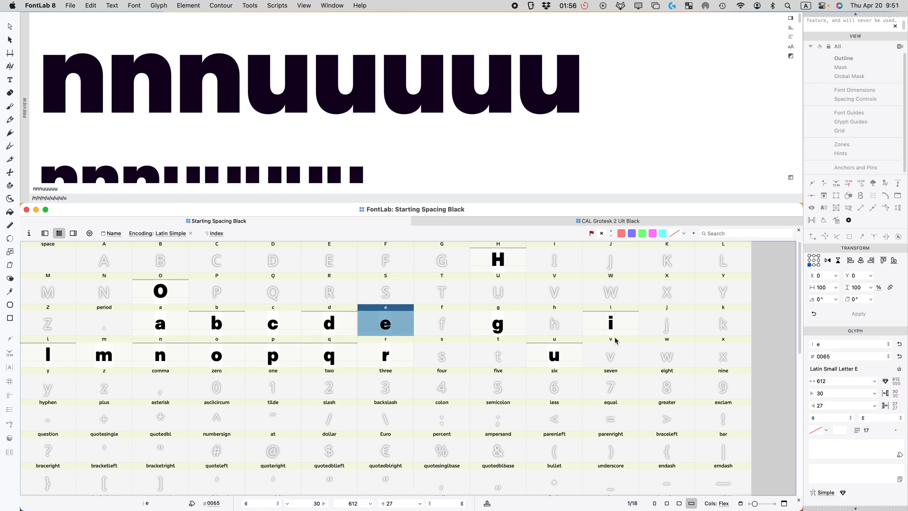
left_click(283, 323)
left_click(209, 322)
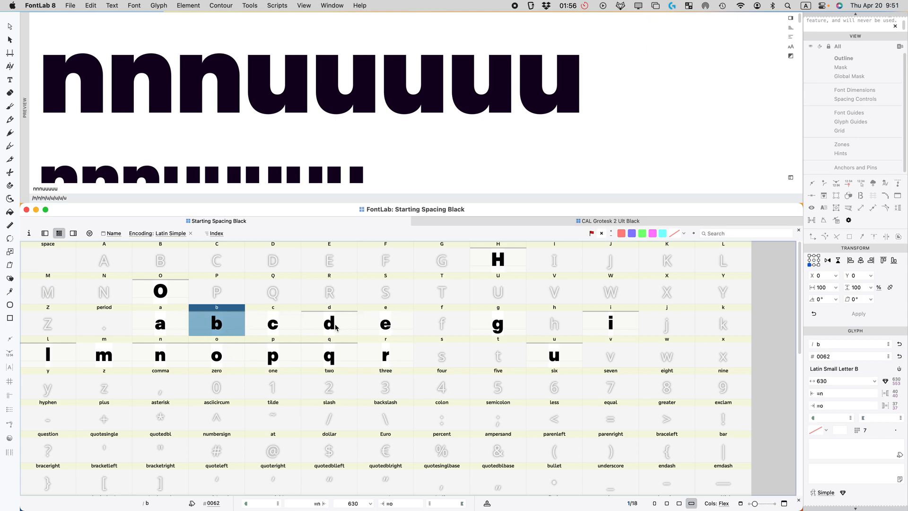
left_click(372, 327)
left_click(277, 327, "super")
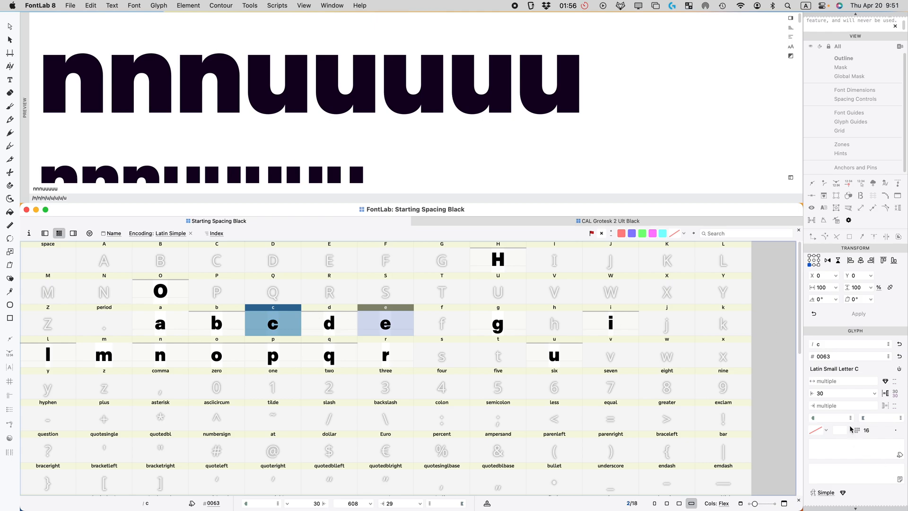
Step: Link the left sidebearings of c and e to o with =o
left_click(831, 395)
type("=o")
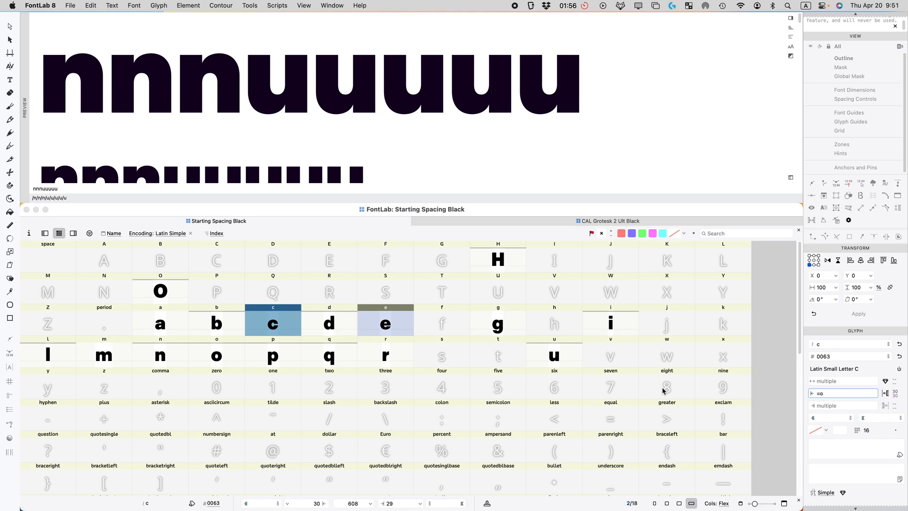
key("Return")
Step: Set the preview text to nn@nnoo@oo so it renders nnennooeoo
double_click(76, 187)
type("nn")
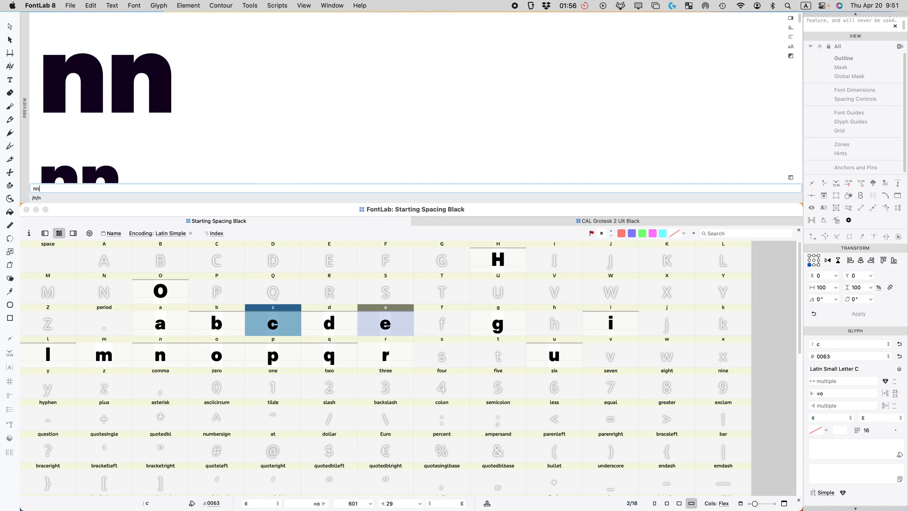
type("e")
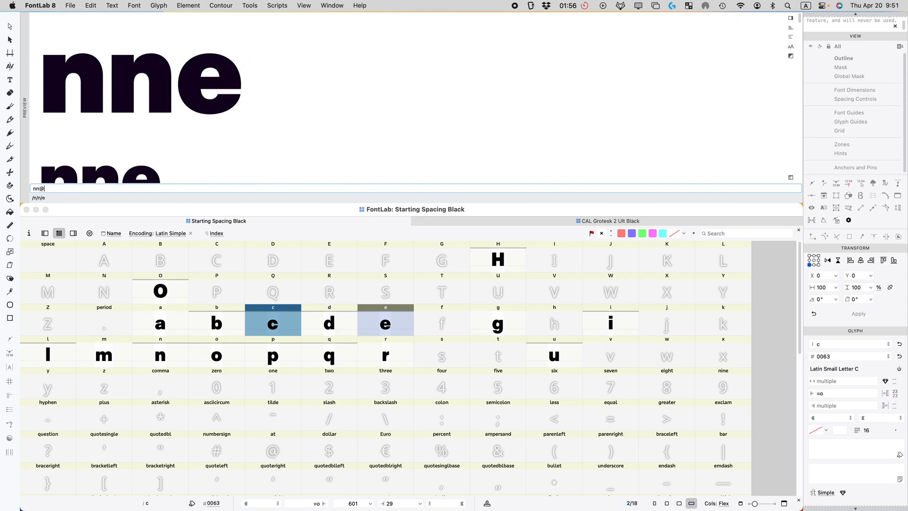
type("nn")
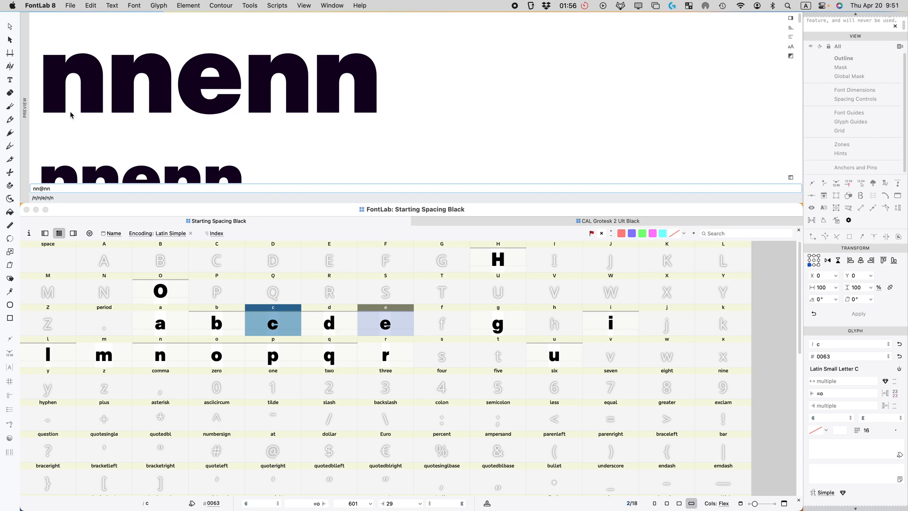
scroll(263, 78, "down", 5)
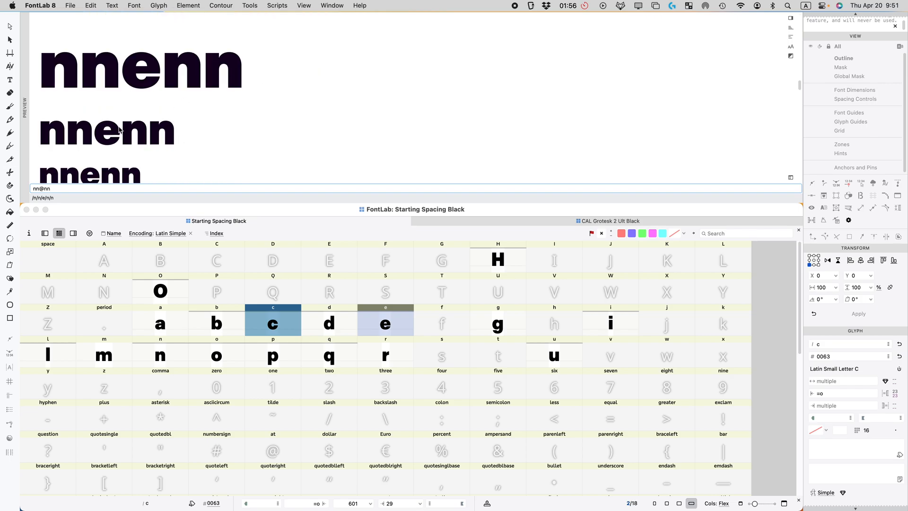
left_click(386, 326)
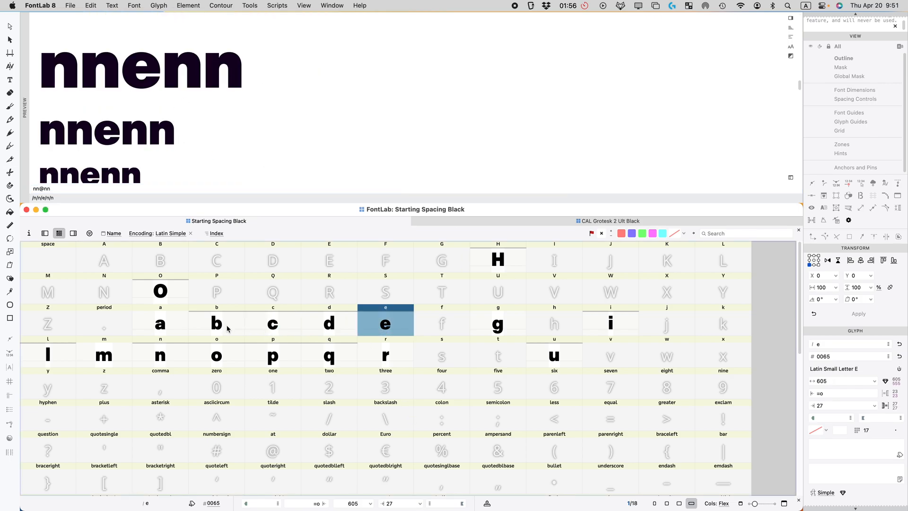
left_click(93, 191)
type("o")
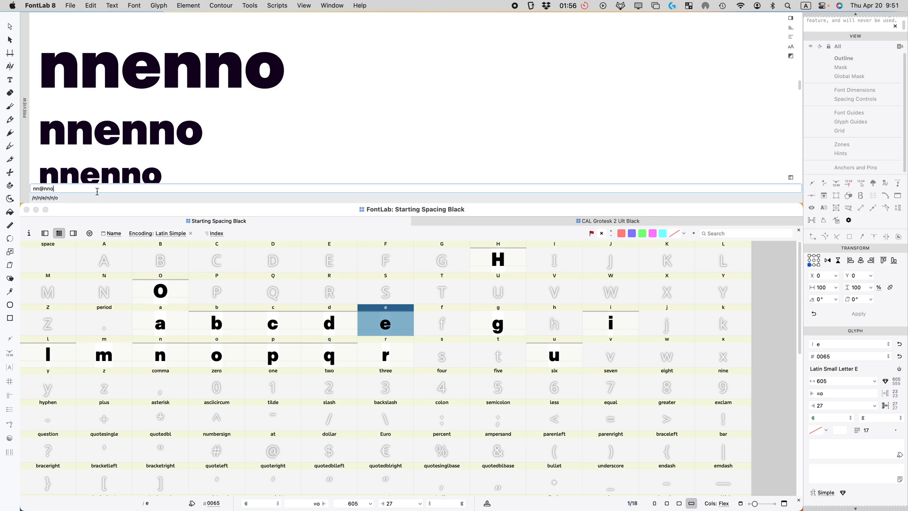
type("o@")
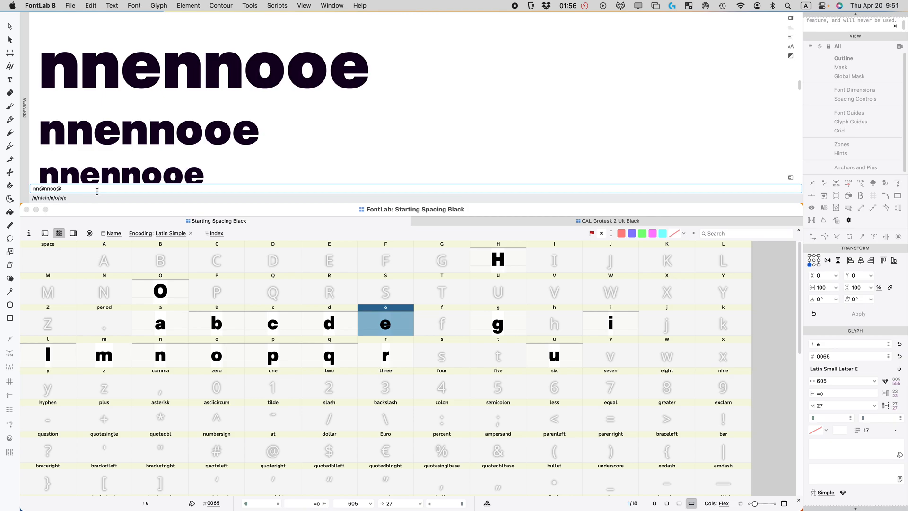
type("oo")
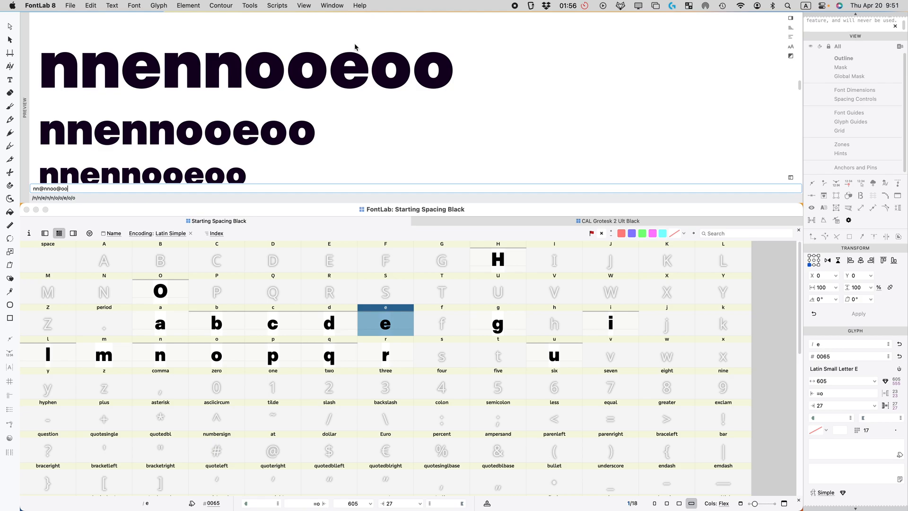
left_click(360, 332)
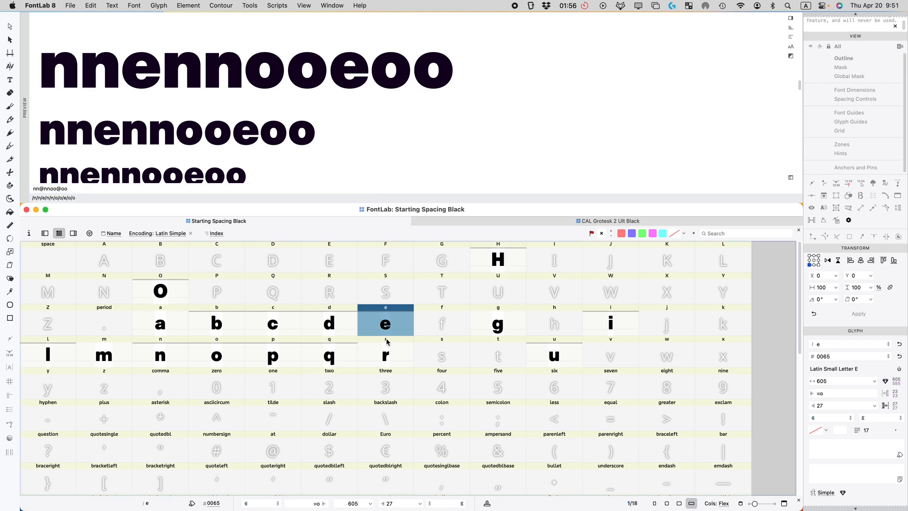
Step: Nudge the e's left-side inner nodes right, narrowing e from 605 to 595
double_click(388, 335)
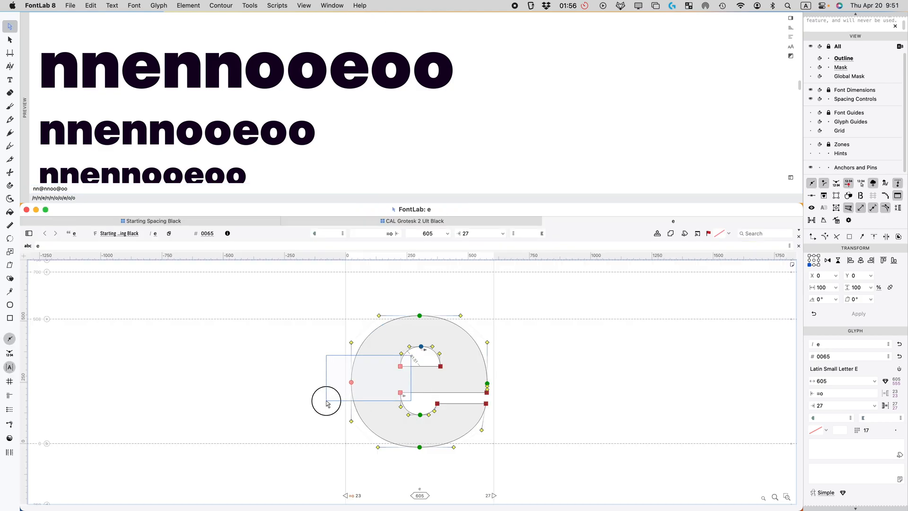
key("alt")
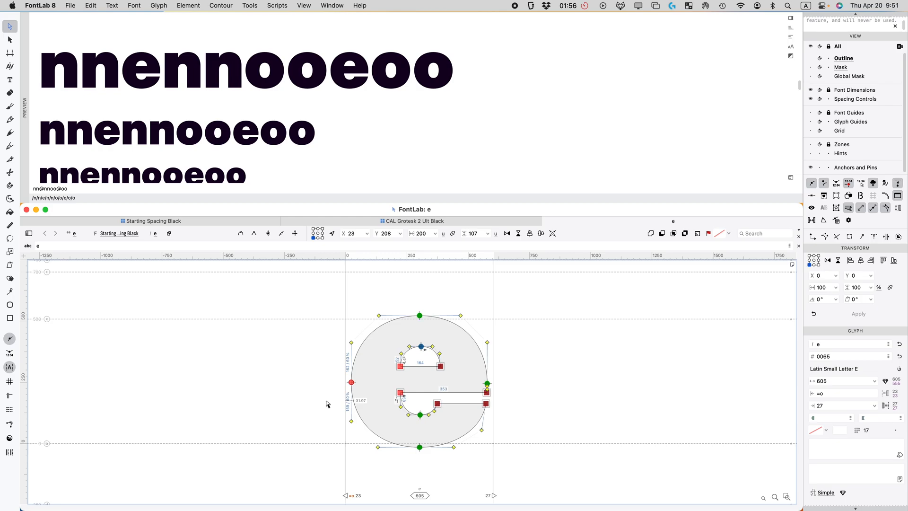
key("shift+Right")
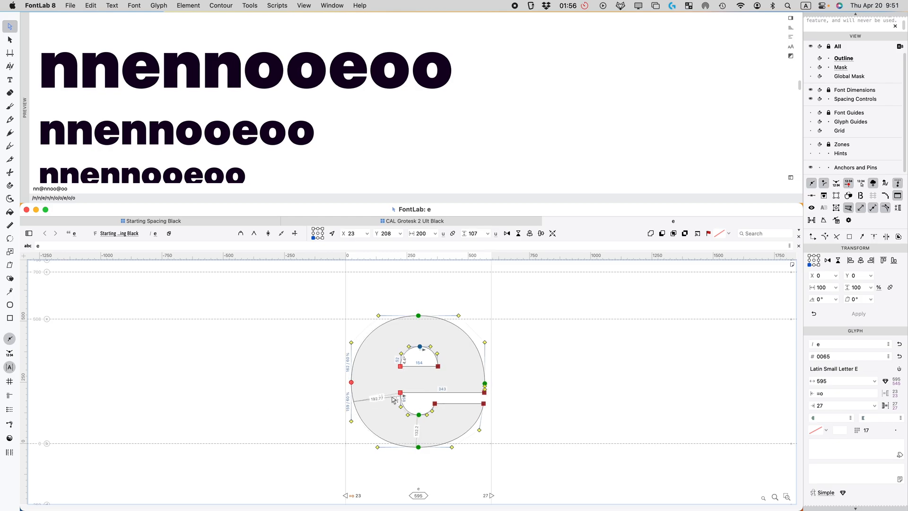
key("super+w")
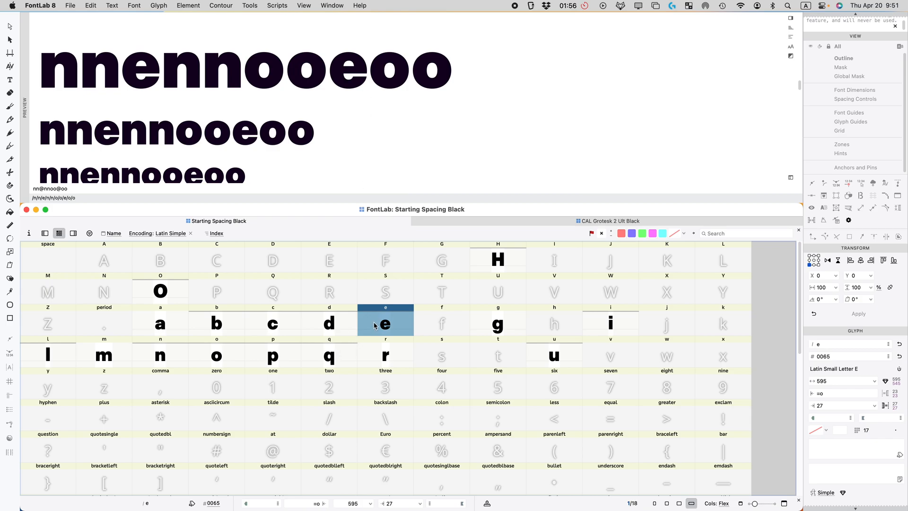
Step: Set the e's right sidebearing to =o-3
left_click(832, 405)
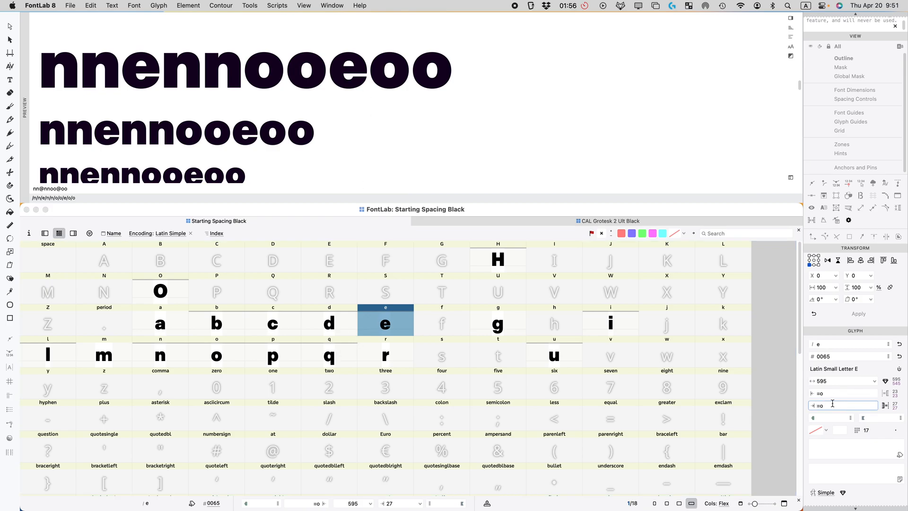
key("Return")
scroll(181, 134, "down", 3)
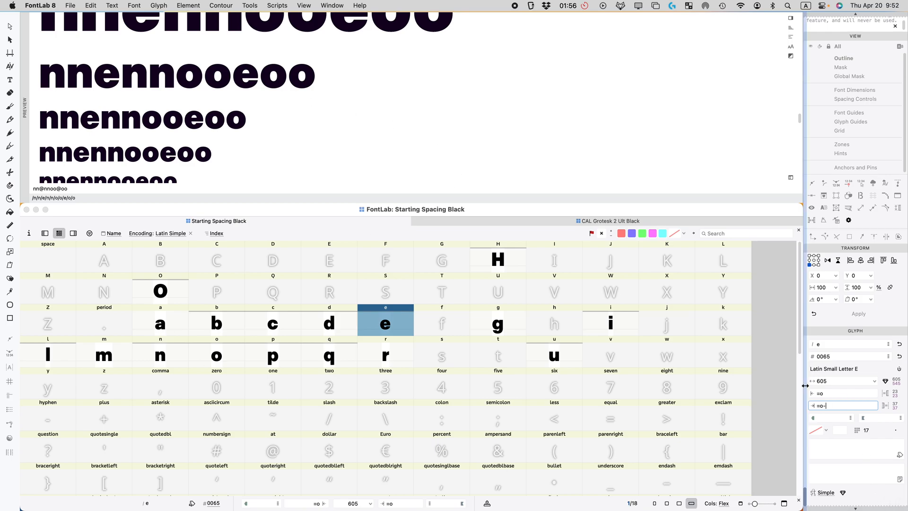
key("Return")
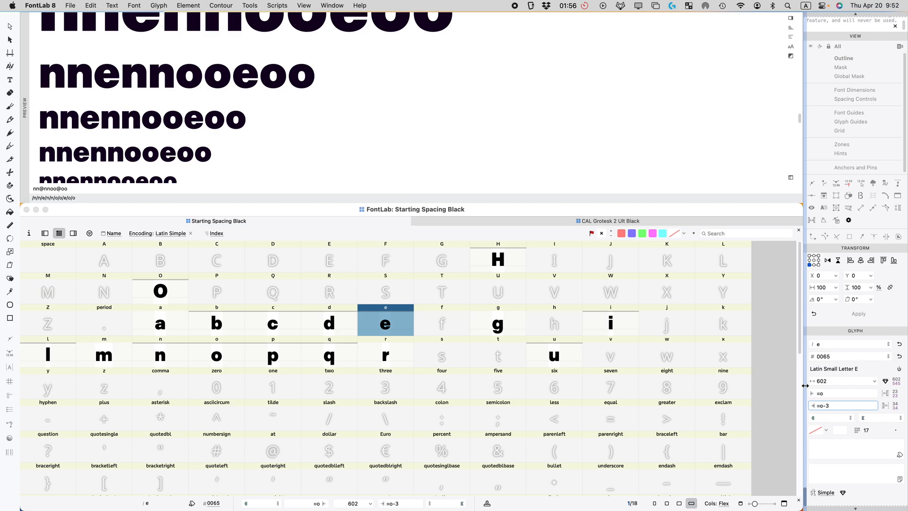
Step: Make o's right sidebearing equal its left with |, giving o 610 wide
left_click(239, 353)
left_click(847, 407)
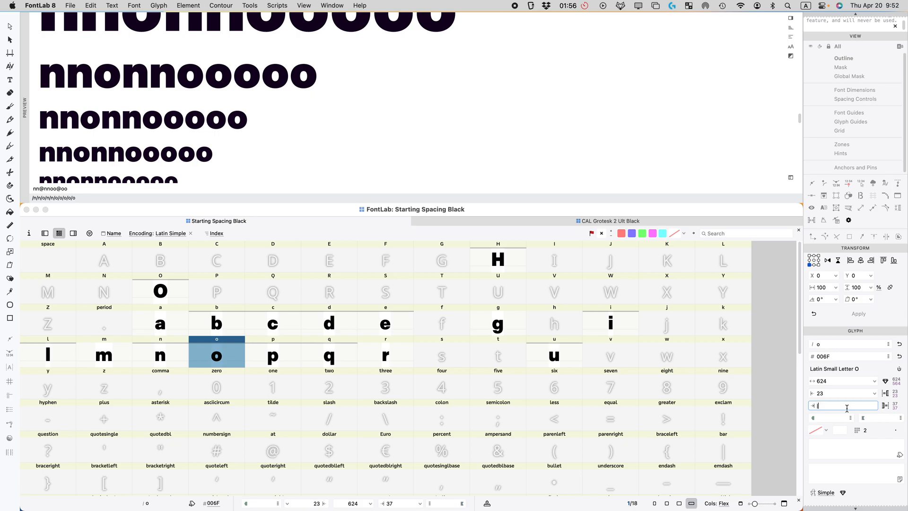
type("|")
key("Return")
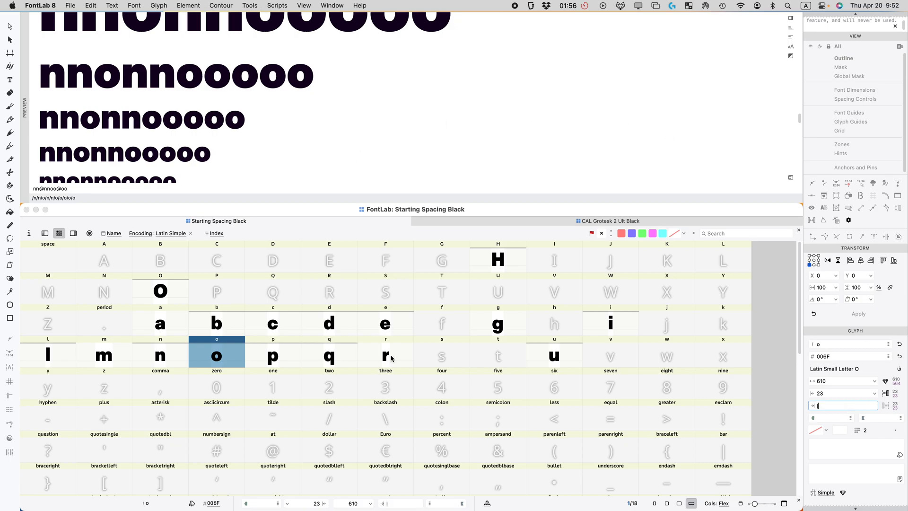
Step: Run Font > Update Glyphs so the linked metrics recalculate
left_click(394, 331)
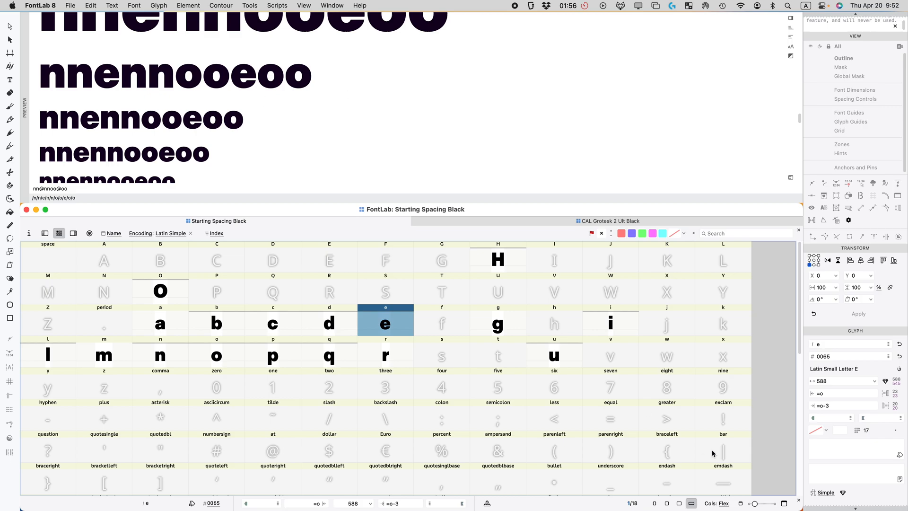
left_click(135, 5)
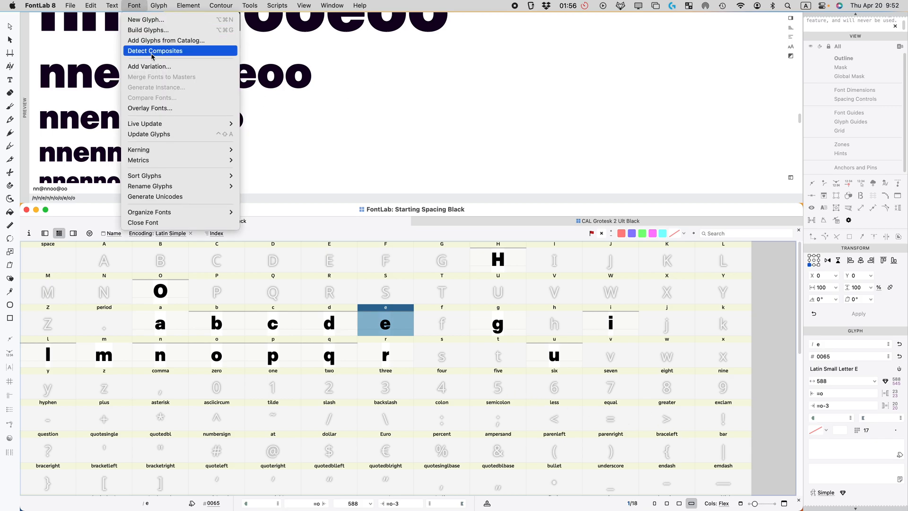
left_click(148, 136)
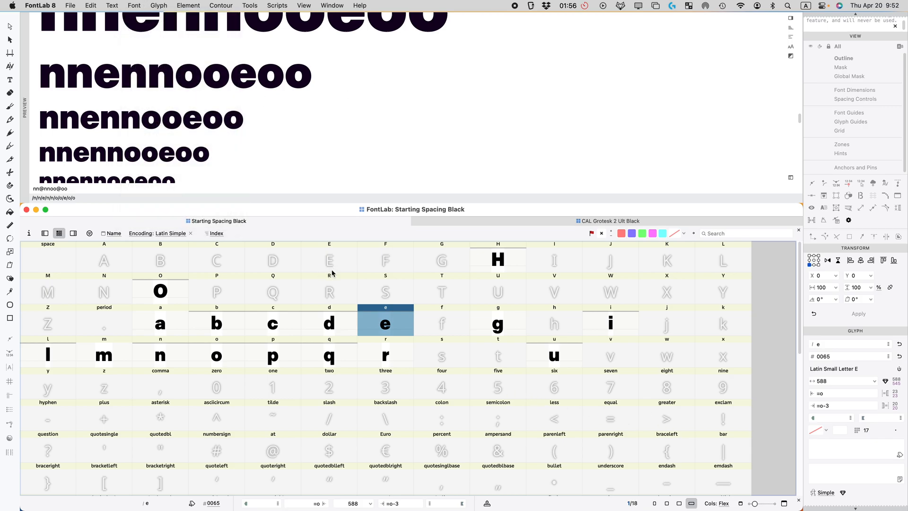
left_click(278, 327)
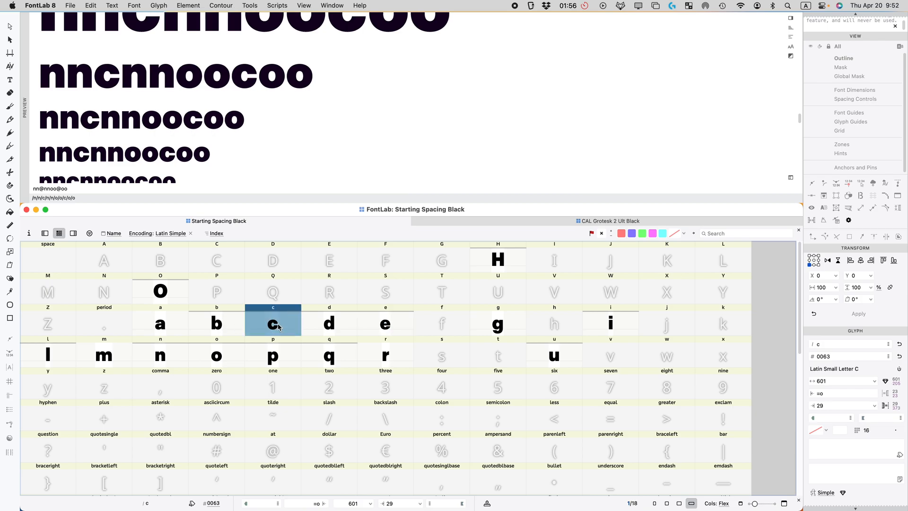
Step: Set c's right sidebearing to =o*.9 (c becomes 592 wide), then flag c and e green
left_click(834, 405)
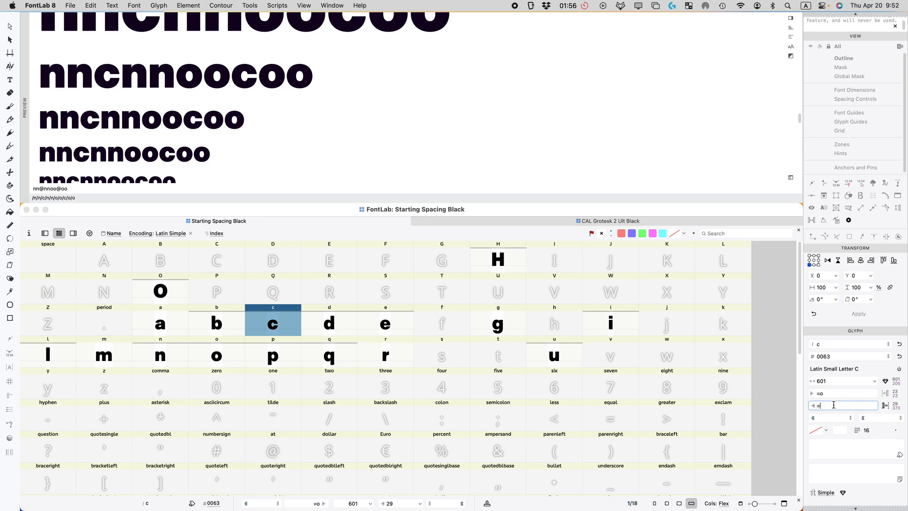
type("=o")
key("Return")
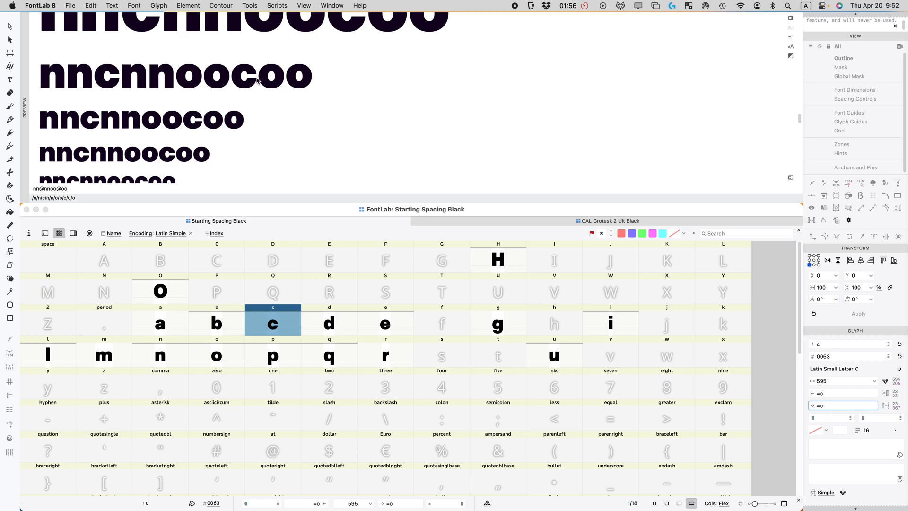
left_click(832, 406)
key("Return")
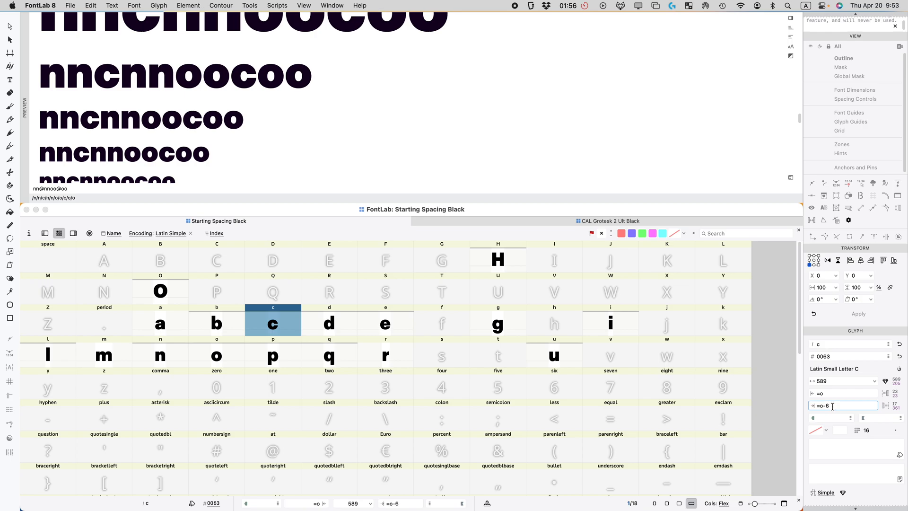
key("BackSpace")
key("Return")
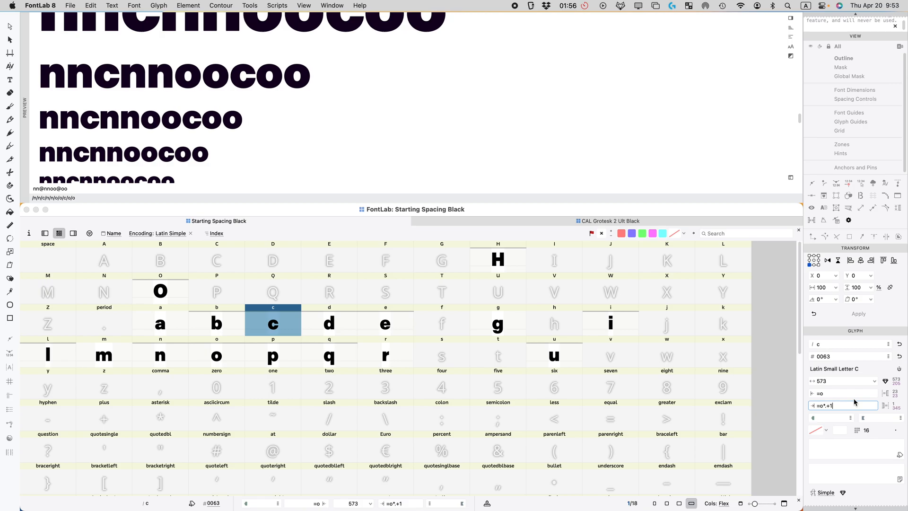
key("BackSpace")
key("BackSpace")
key("BackSpace")
key("Return")
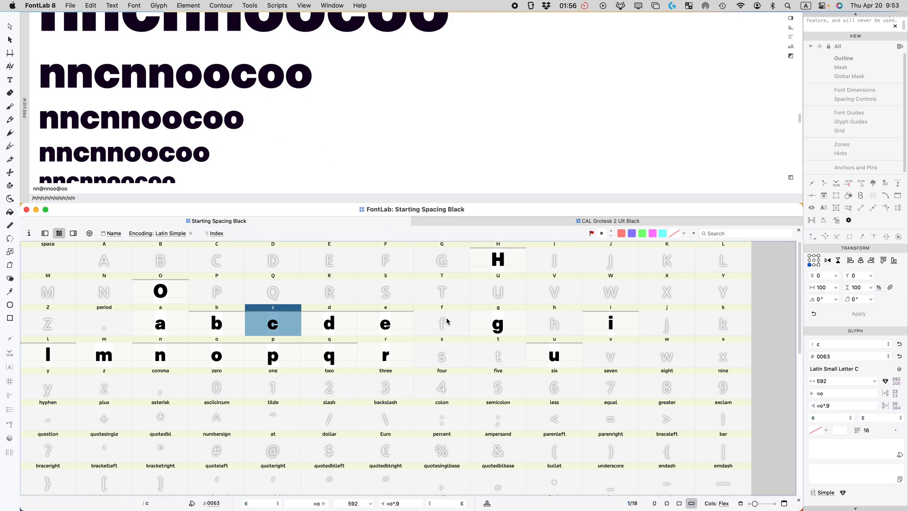
left_click(391, 325, "super")
left_click(643, 235)
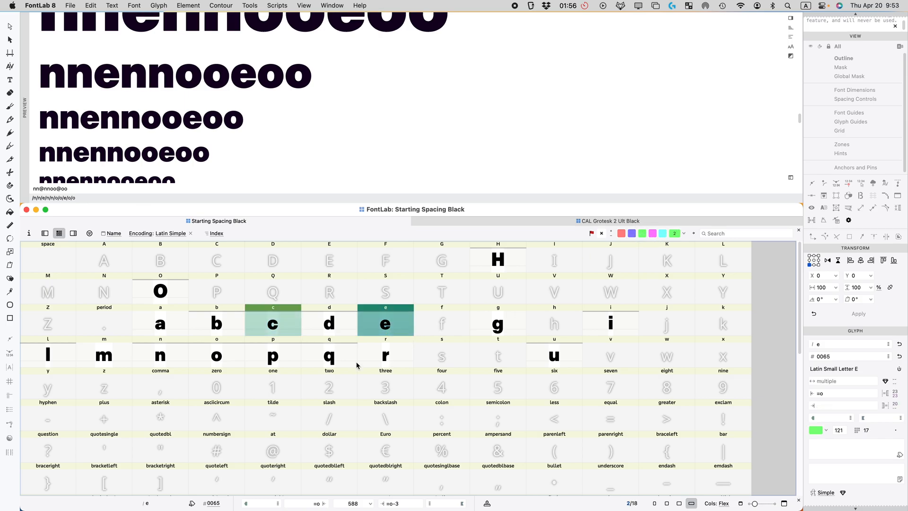
Step: Mark glyphs l through q, u and i green
left_click(333, 362)
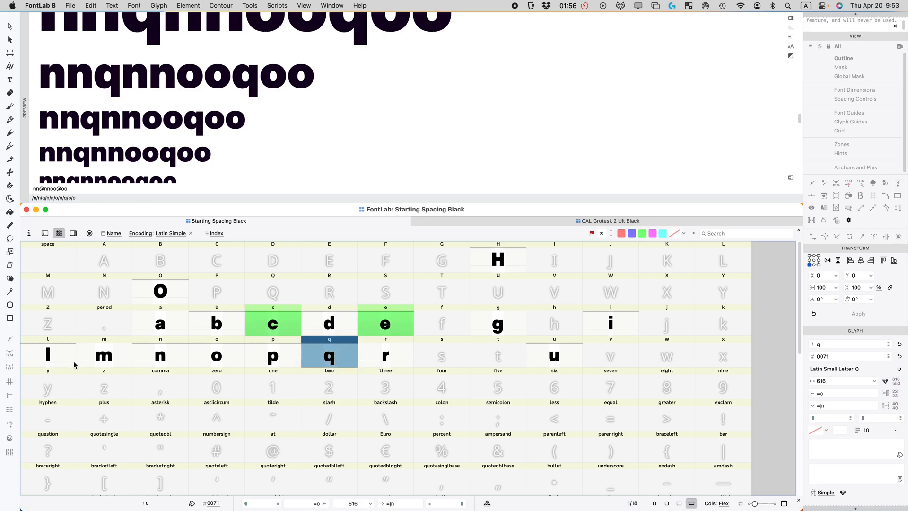
left_click(46, 358, "shift")
left_click(642, 233)
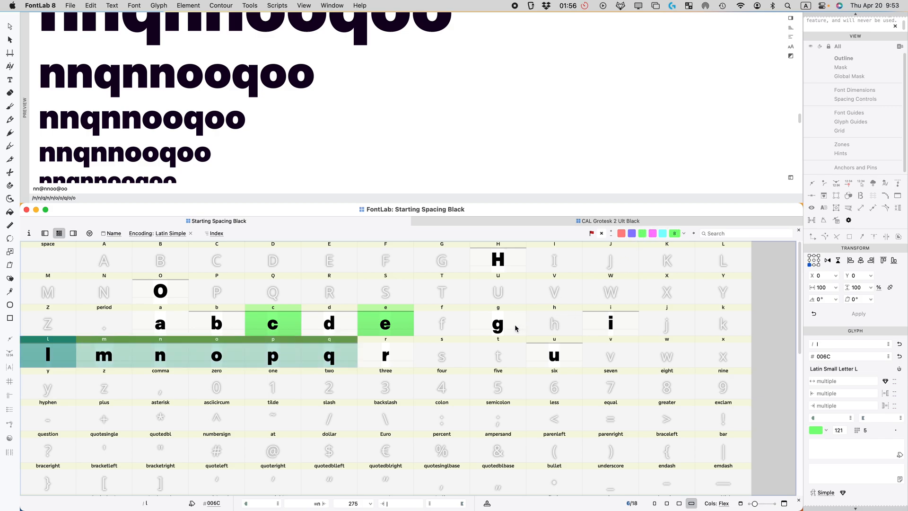
left_click(564, 359)
left_click(642, 233)
left_click(610, 320)
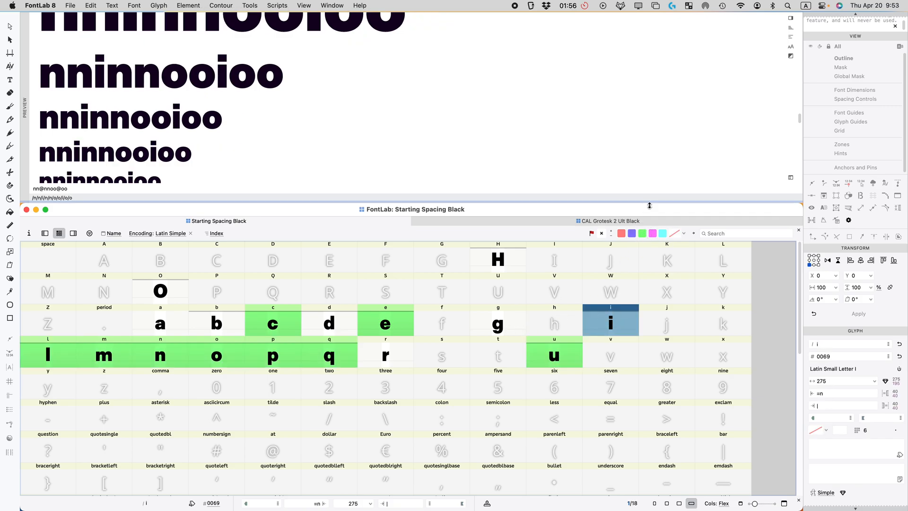
left_click(642, 233)
Step: Mark H, O and b through d green
left_click(502, 257)
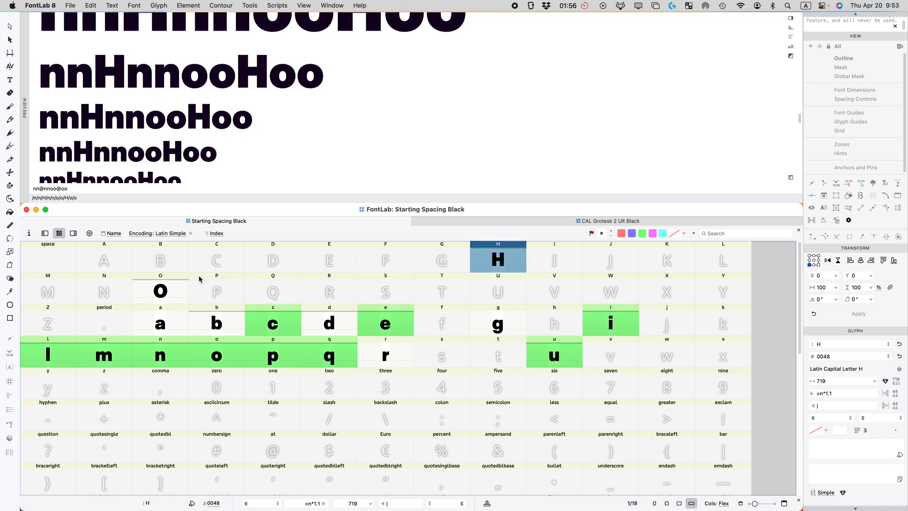
left_click(170, 288, "super")
left_click(643, 233)
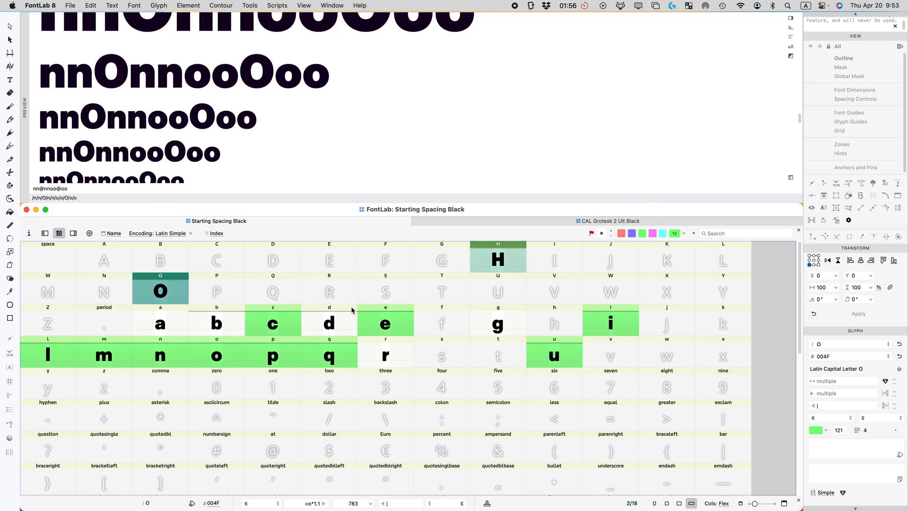
left_click_drag(352, 307, 237, 318)
left_click(642, 234)
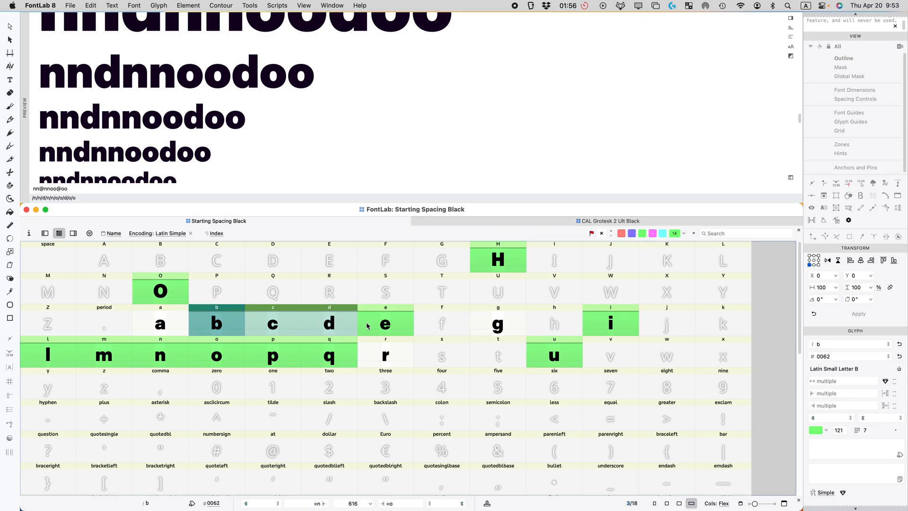
Step: Check the a glyph's spacing values against the n's
left_click(162, 323)
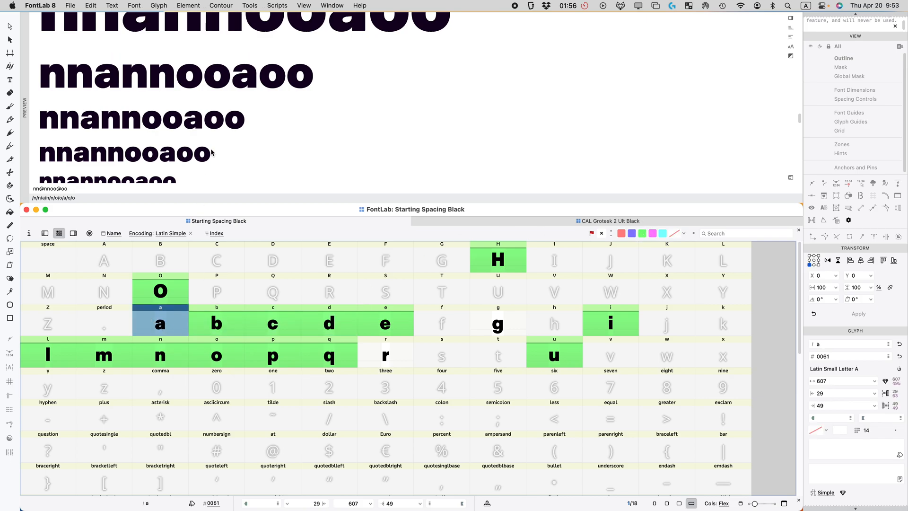
left_click(162, 356)
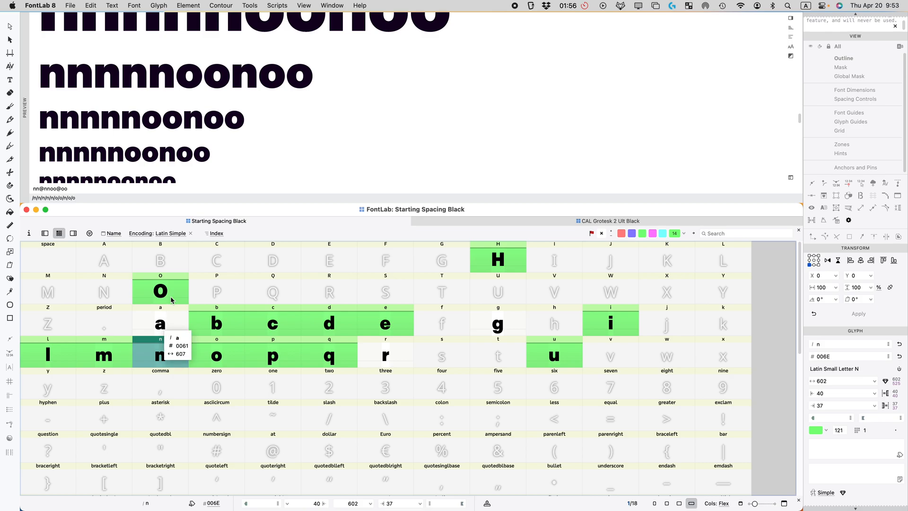
left_click(146, 314)
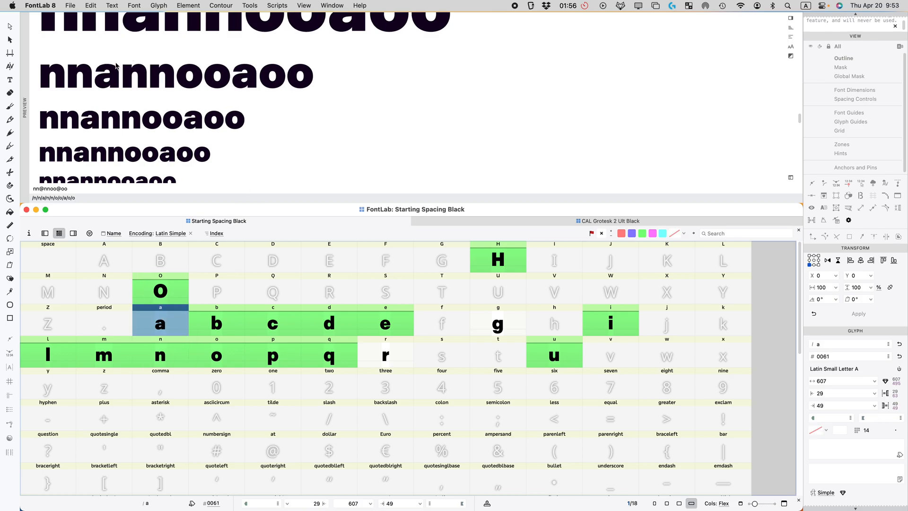
left_click(826, 406)
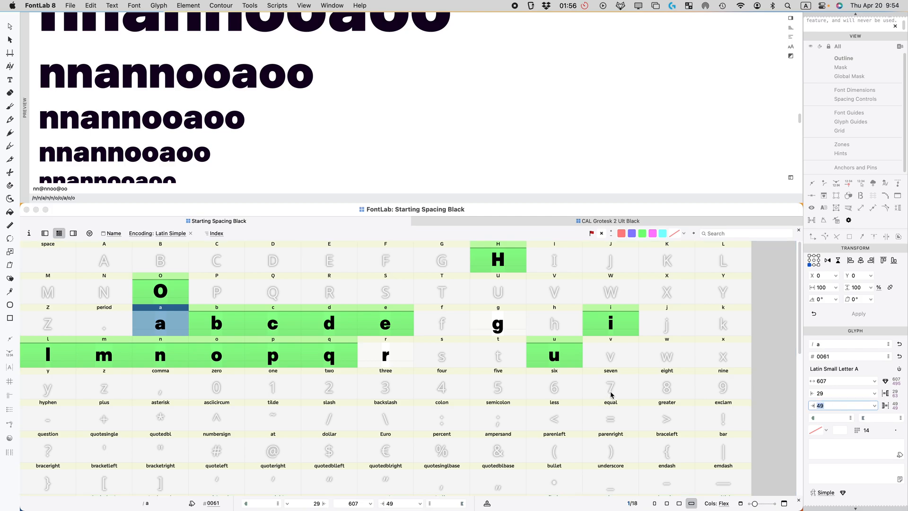
Step: Link the a's right sidebearing to n
type("n")
key("Return")
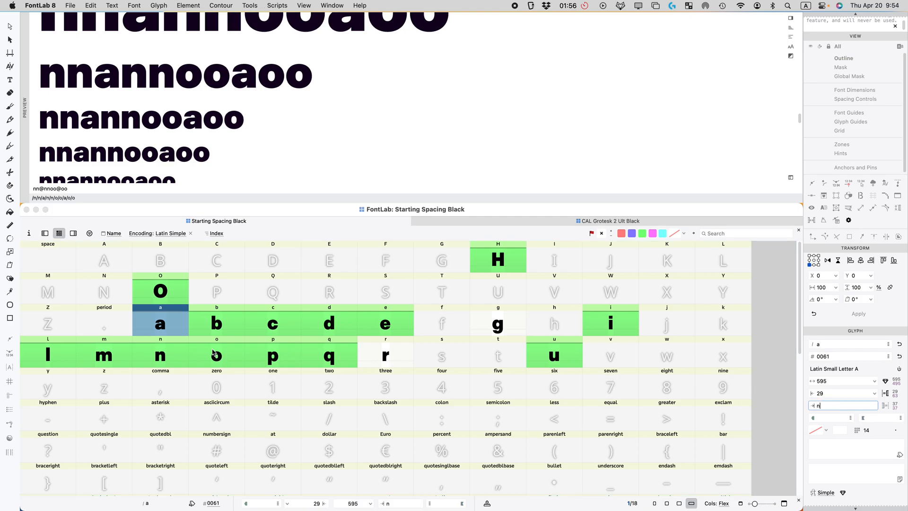
left_click(167, 318)
Step: Set a's left sidebearing to =o*.8, narrowing it to 584, and mark it green
left_click(836, 393)
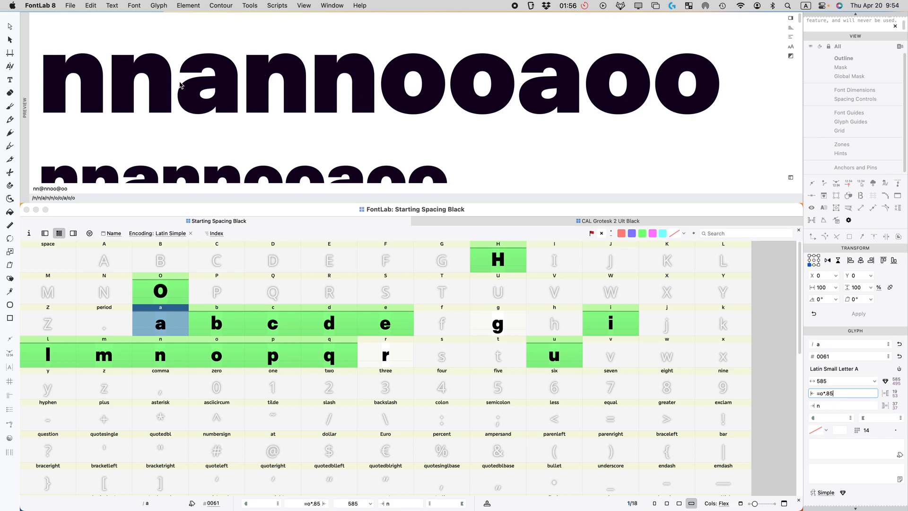
scroll(197, 88, "down", 5)
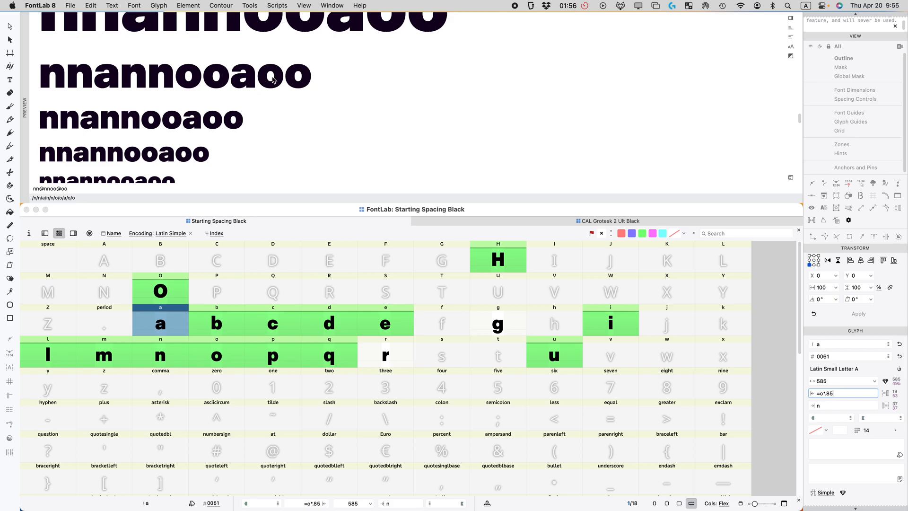
scroll(272, 80, "down", 3)
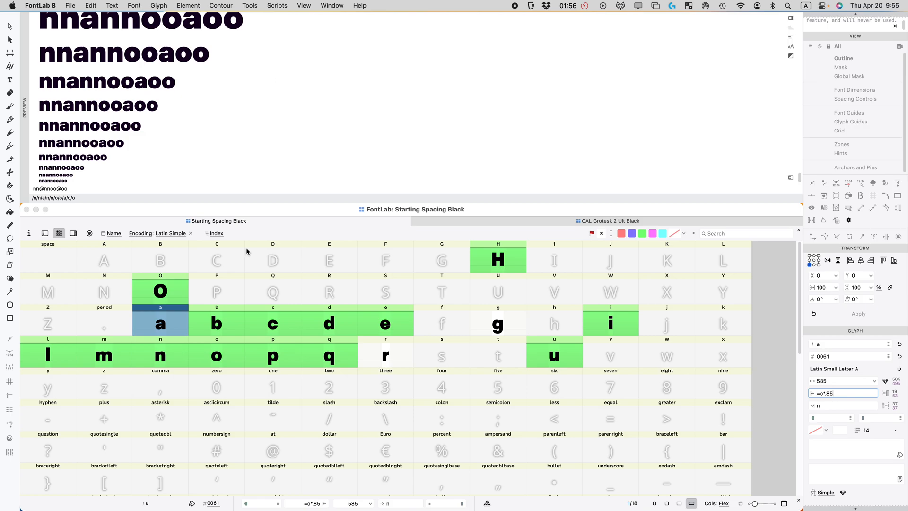
key("BackSpace")
key("Return")
scroll(277, 30, "up", 2)
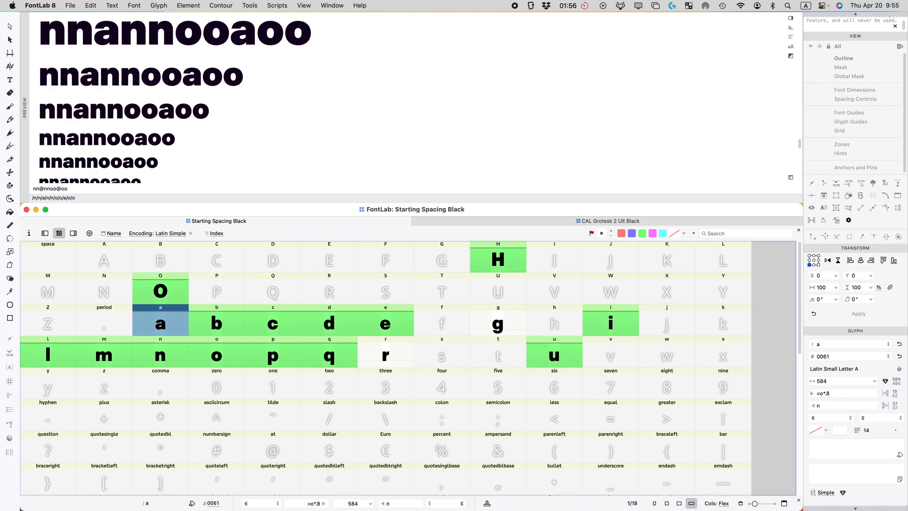
left_click(643, 234)
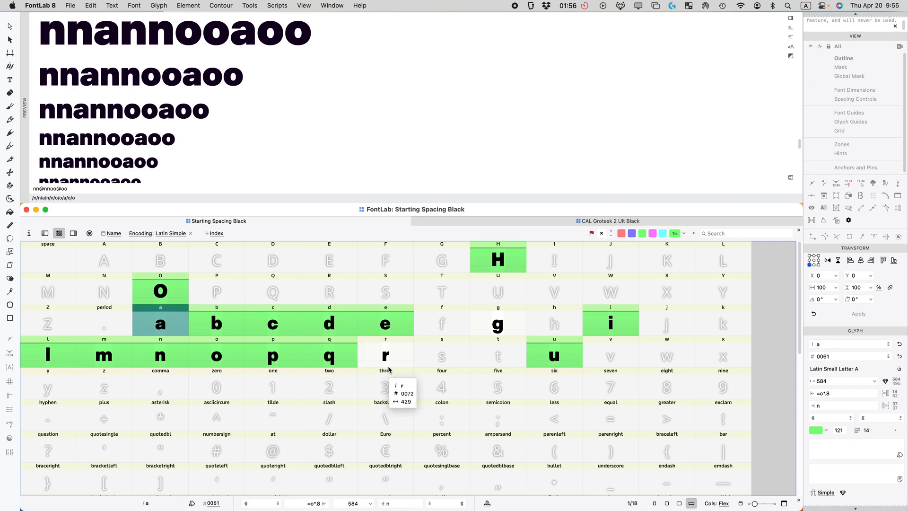
Step: Link the r's left sidebearing to n with =n
left_click(387, 349)
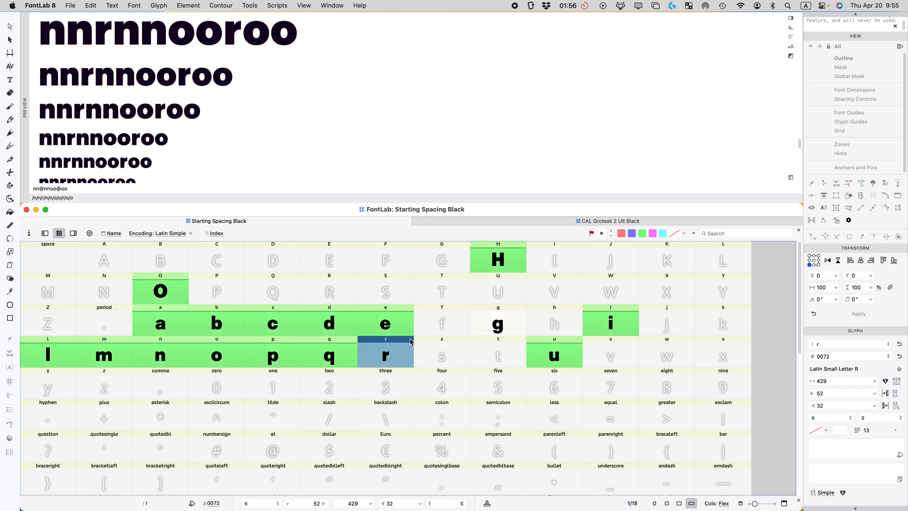
left_click(838, 393)
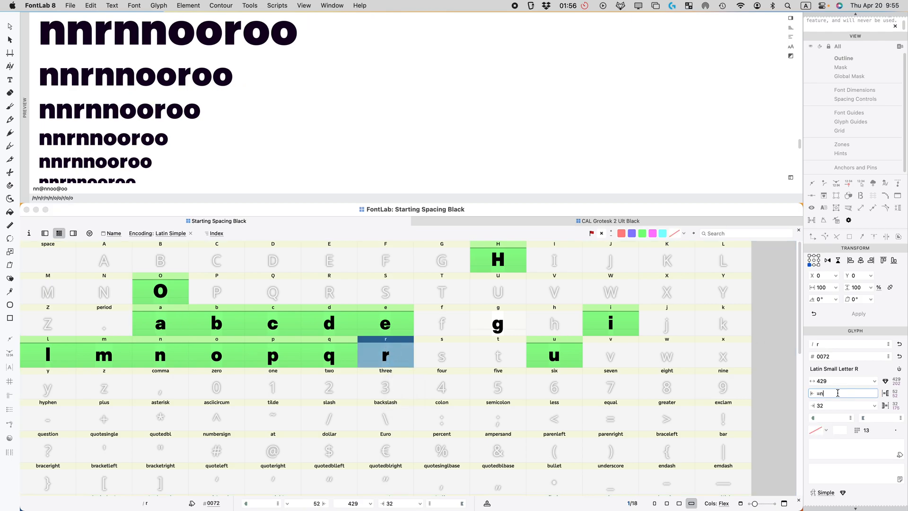
type("=n")
key("Return")
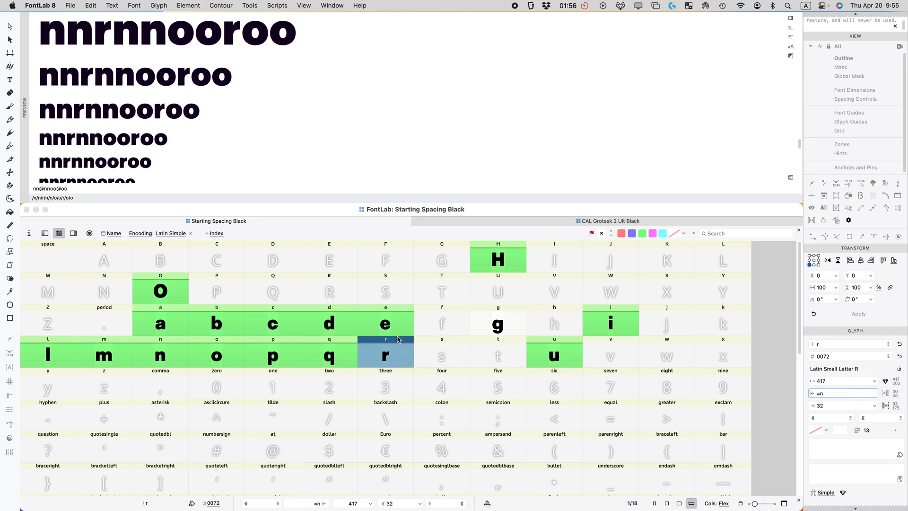
left_click(448, 353)
left_click(382, 358)
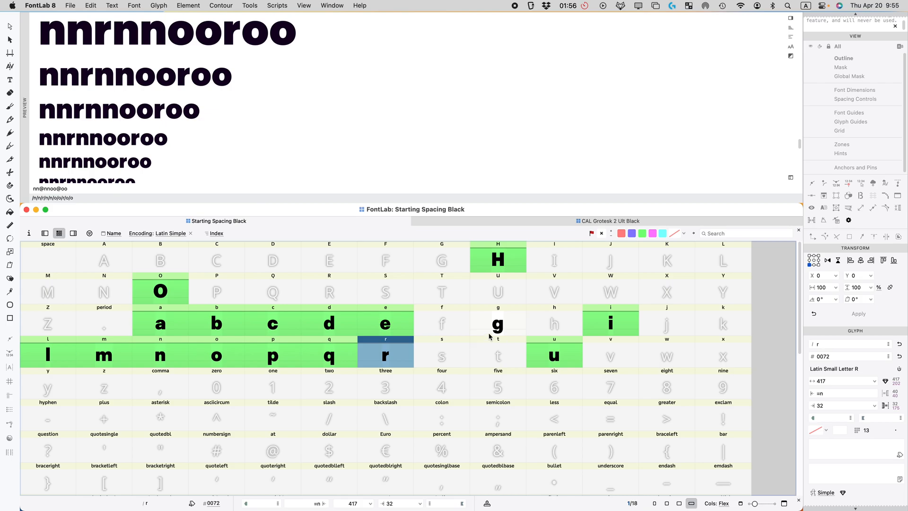
Step: Link g's left sidebearing to o and right sidebearing to n (626 wide)
left_click(490, 334)
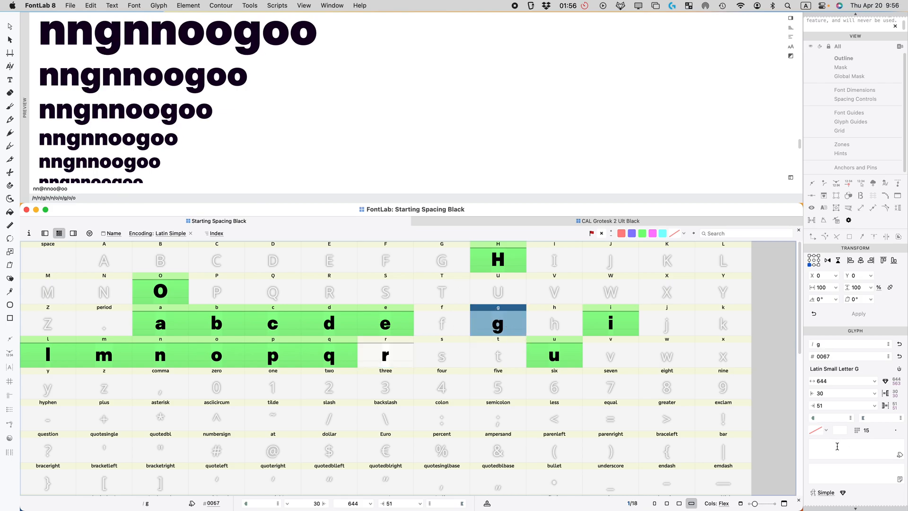
left_click(831, 395)
type("o")
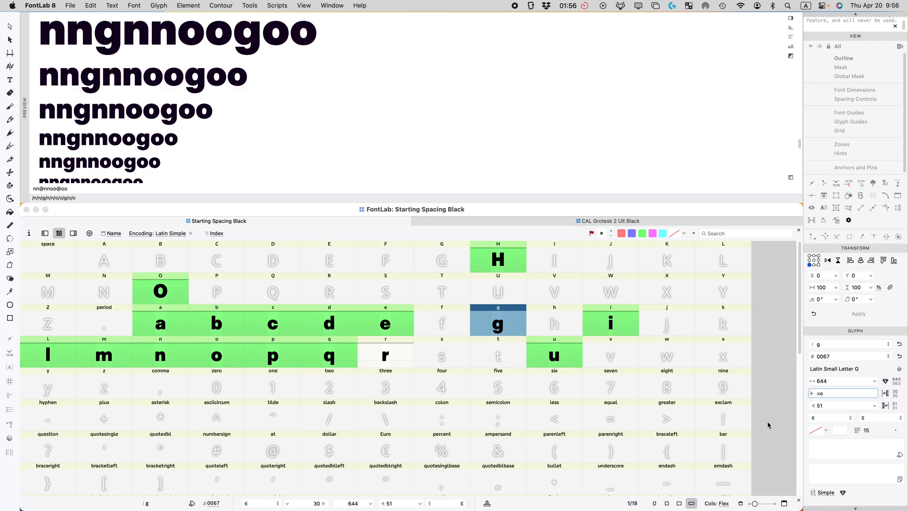
key("Tab")
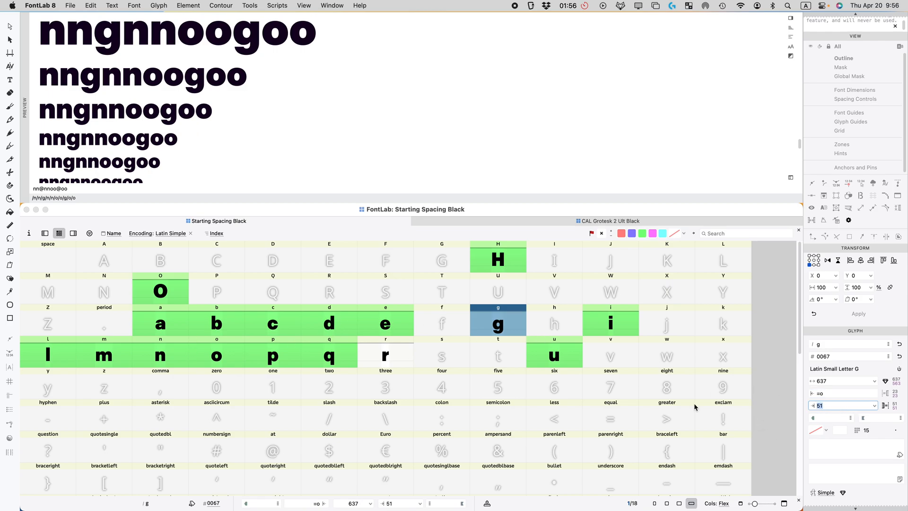
key("BackSpace")
type("n")
key("Return")
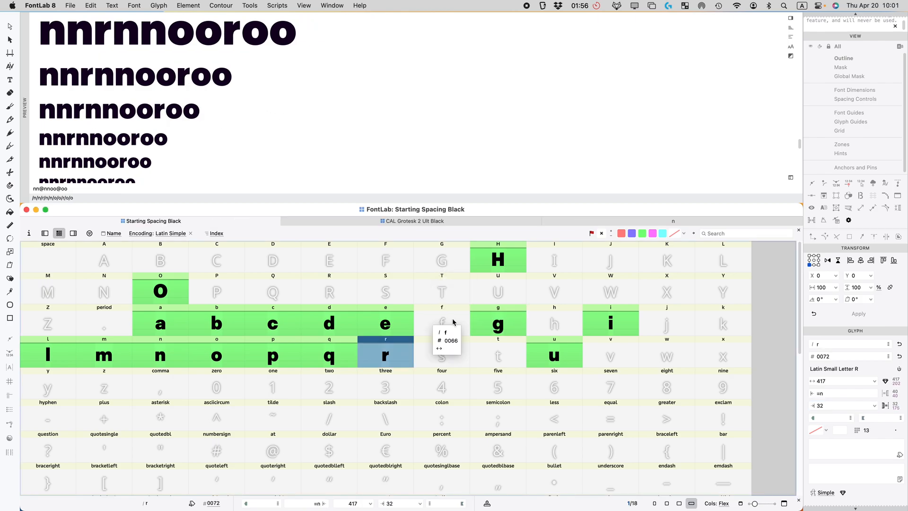
Step: Copy the f and t from CAL Grotesk 2 Ult Black into their Starting Spacing Black slots
left_click(406, 222)
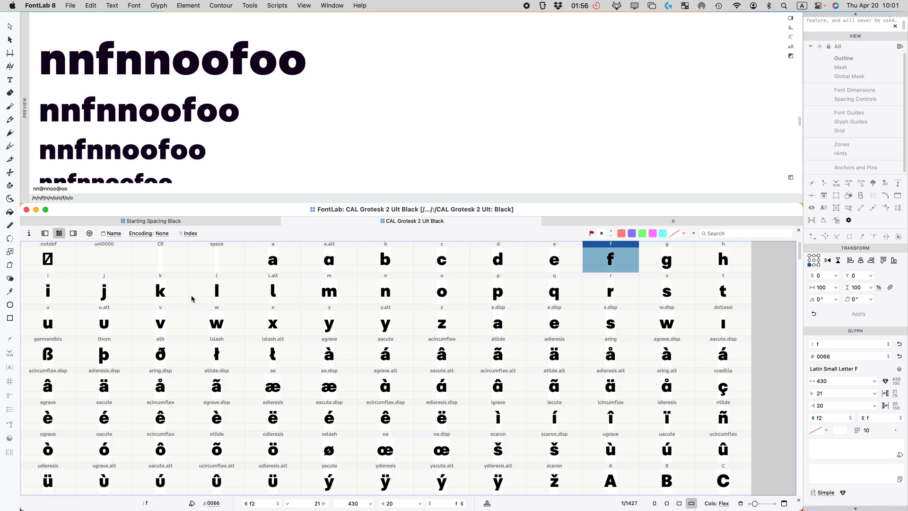
key("super+c")
left_click(235, 226)
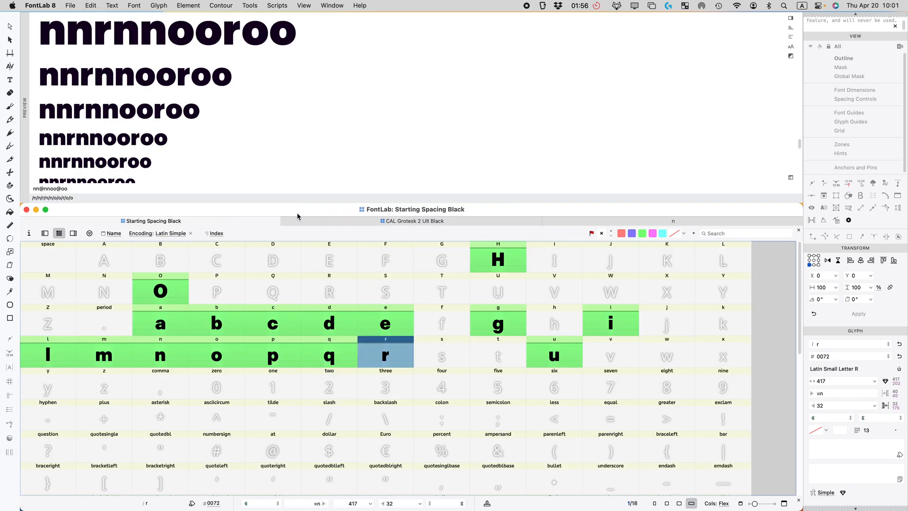
left_click(447, 331)
key("super+v")
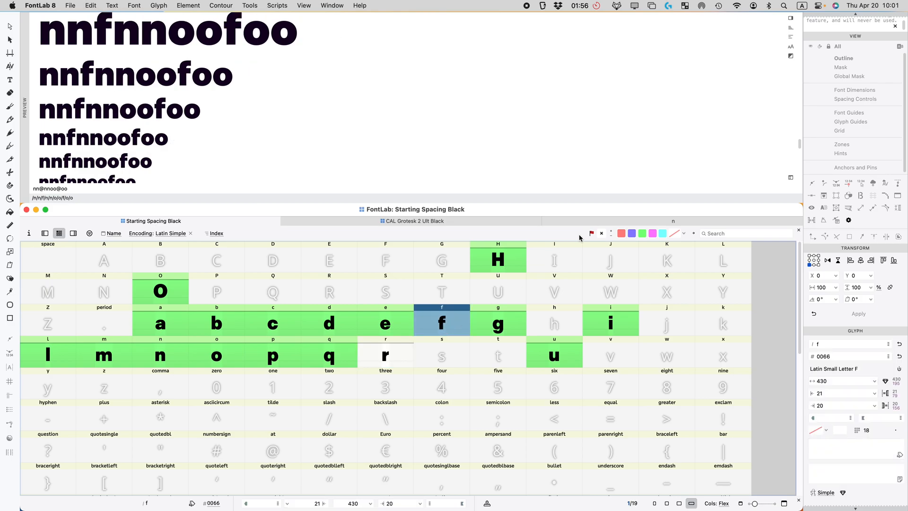
left_click(489, 222)
left_click(728, 290)
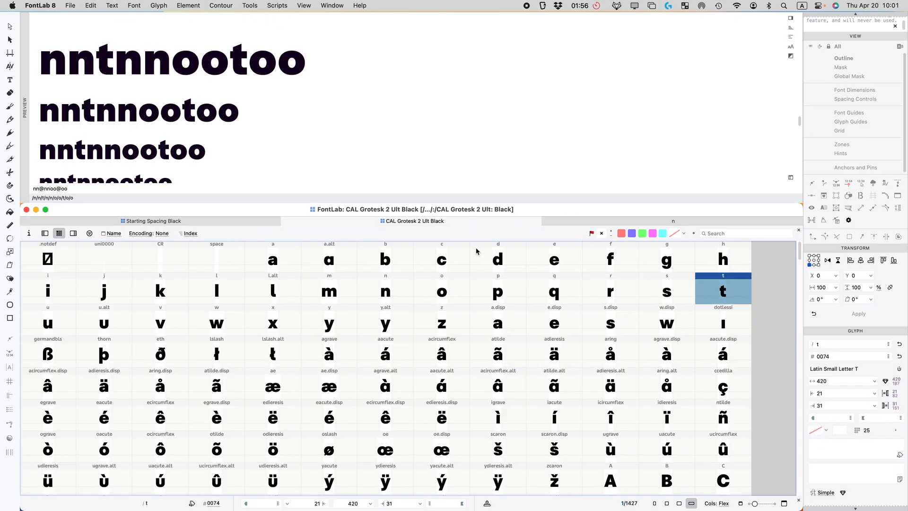
left_click(235, 221)
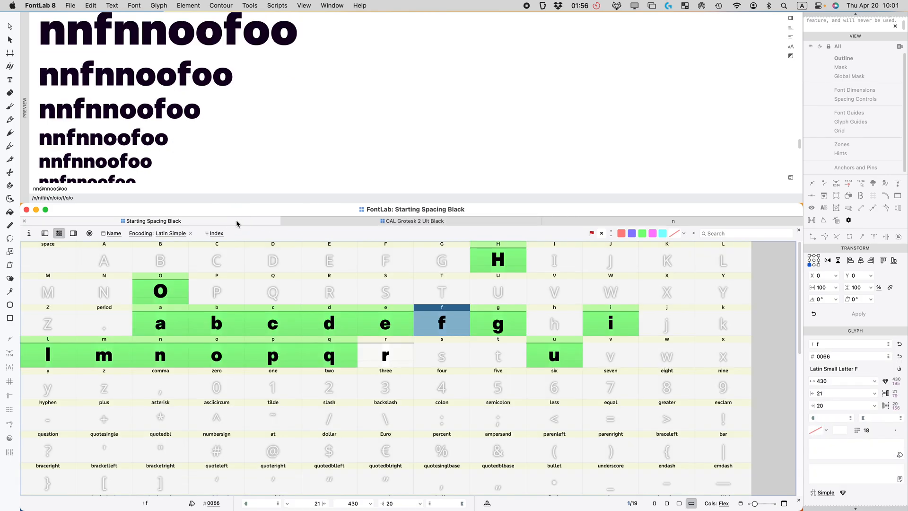
left_click(520, 362)
key("super+v")
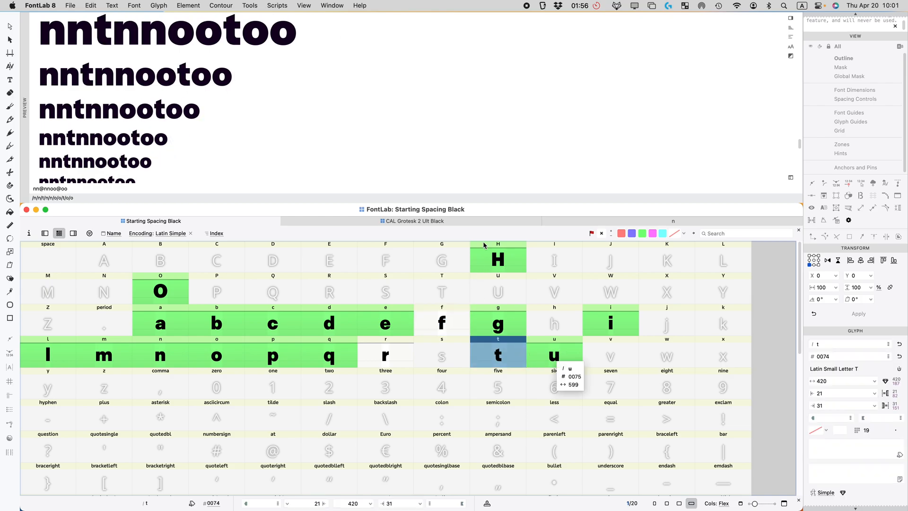
Step: Paste the reference j into Starting Spacing Black's empty j slot
left_click(464, 221)
left_click(104, 296)
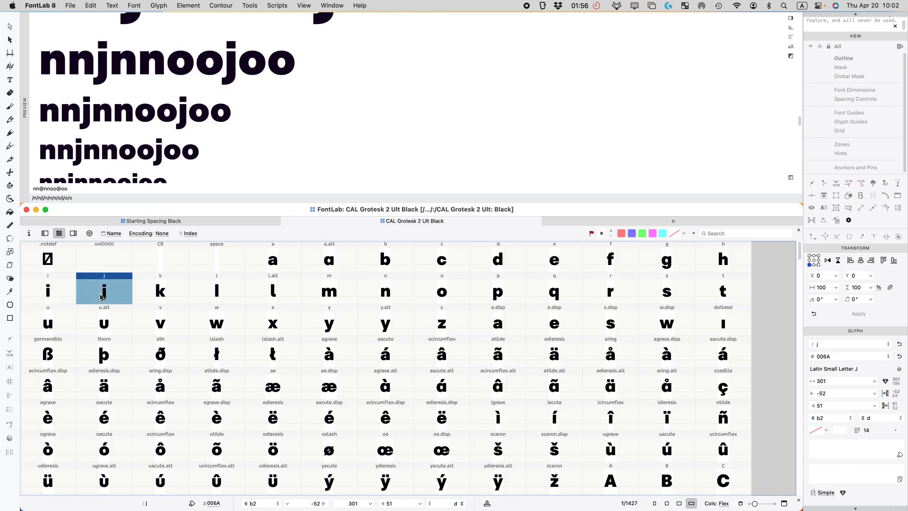
left_click(157, 221)
left_click(666, 328)
key("super+v")
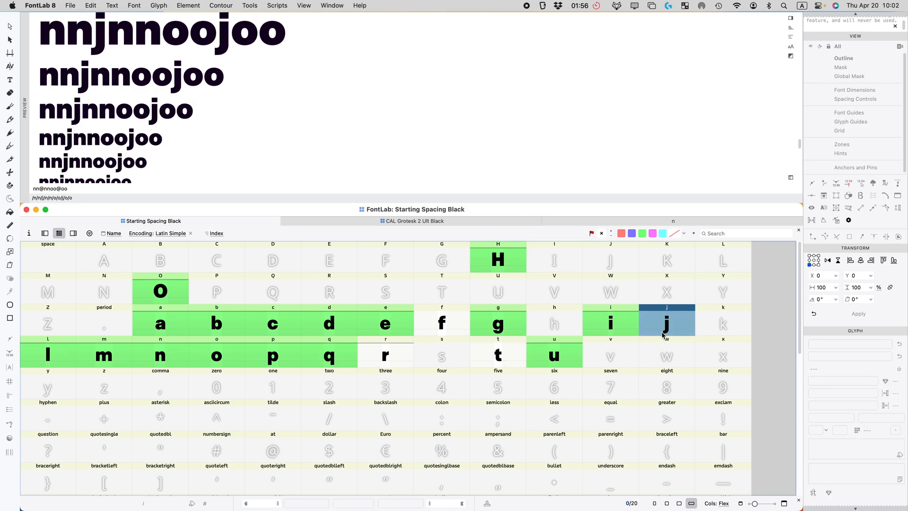
Step: Open the i and j glyphs together in one glyph window
left_click(615, 324)
key("Right")
left_click(615, 324)
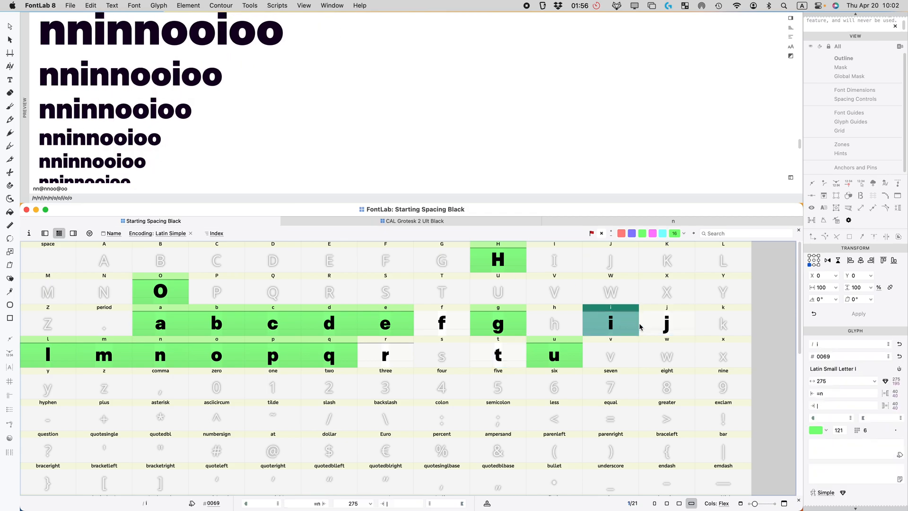
left_click(662, 323, "shift")
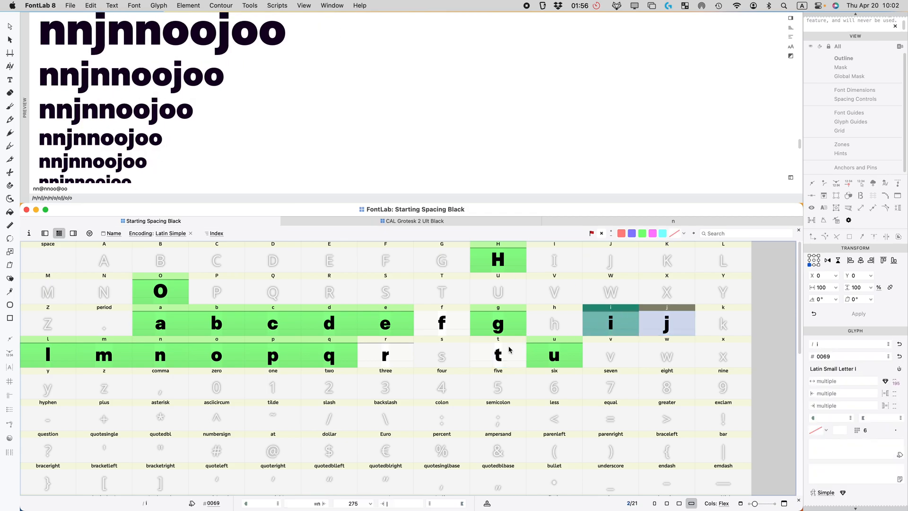
key("Return")
Step: Vertically align the left-edge nodes of the j's dot
key("space")
left_click_drag(316, 352, 201, 353)
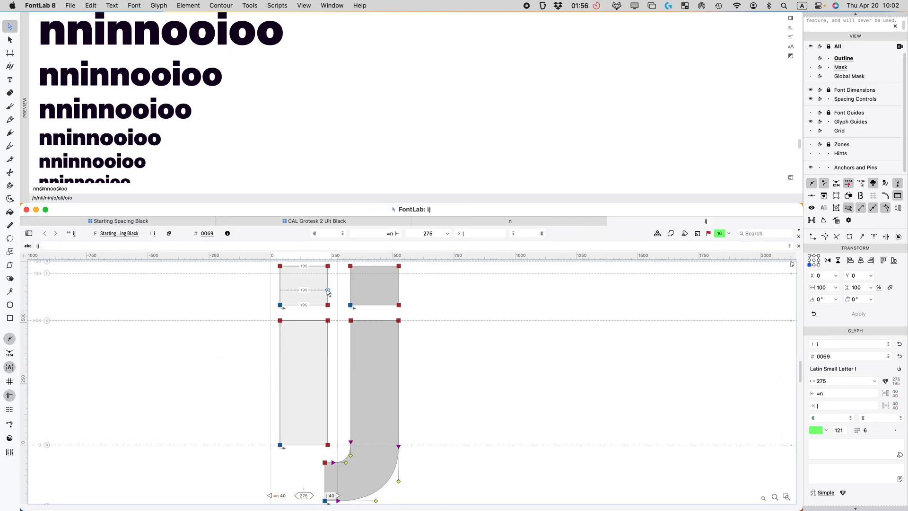
left_click_drag(419, 362, 385, 260)
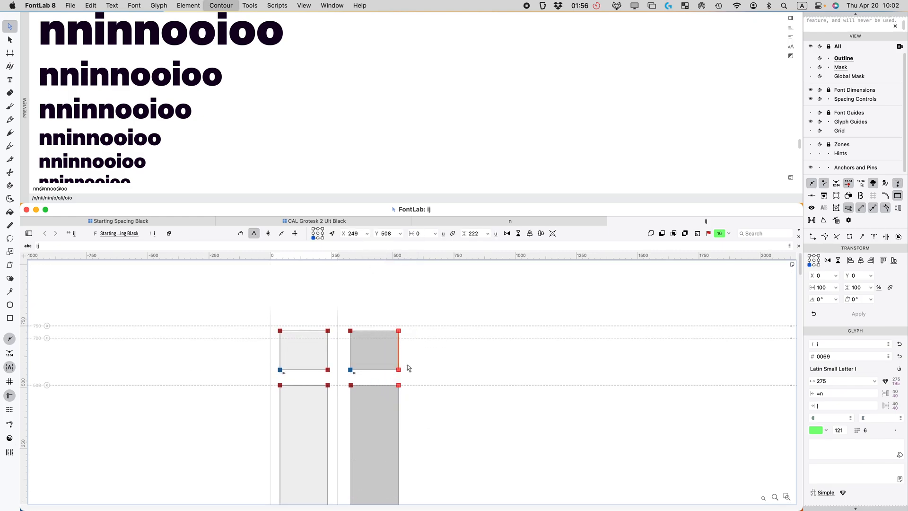
left_click_drag(375, 322, 342, 405)
key("super+shift+a")
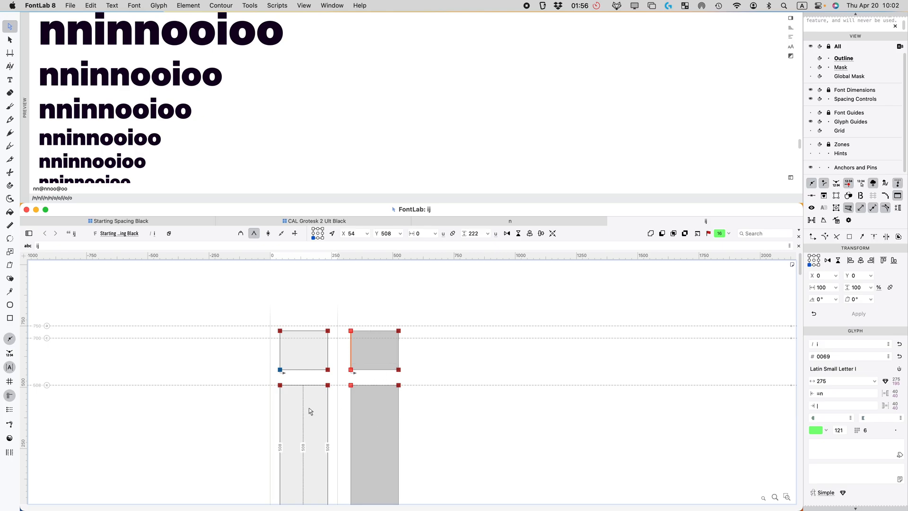
Step: Close the ij glyph window and return to the Starting Spacing Black grid
left_click(510, 383)
key("super+w")
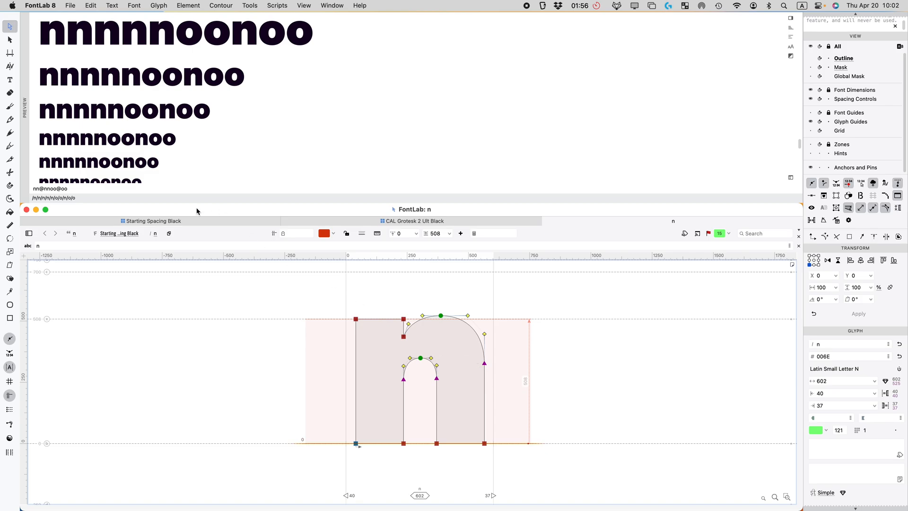
left_click(189, 222)
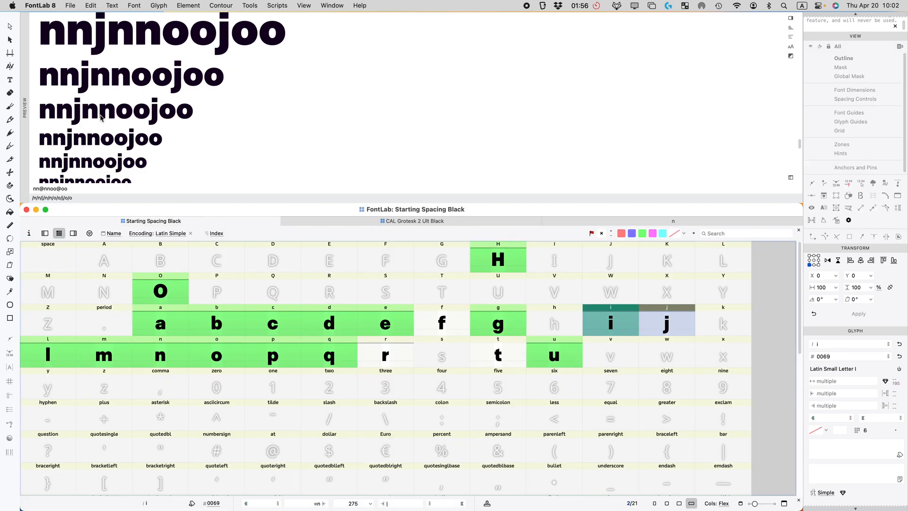
Step: Replace the preview text with 'tttttttt', then select t and edit its left sidebearing (currently 21)
scroll(103, 118, "down", 3)
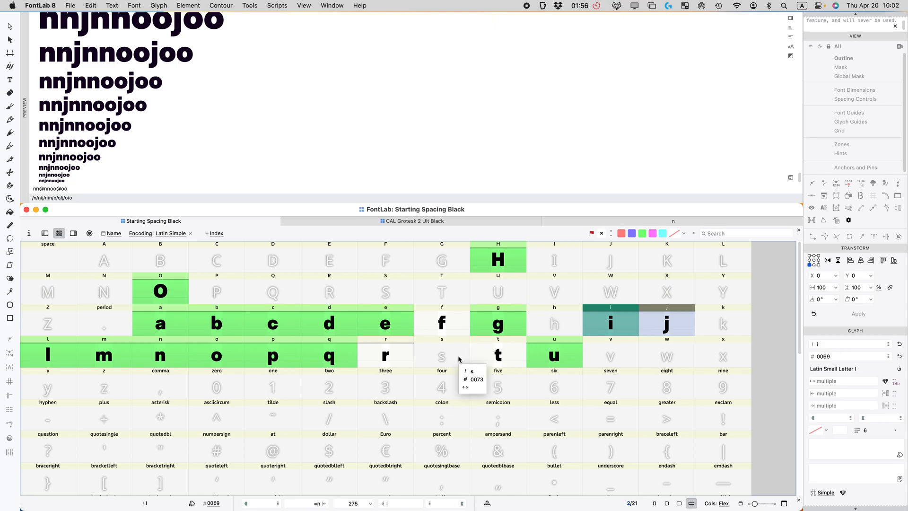
left_click(73, 187)
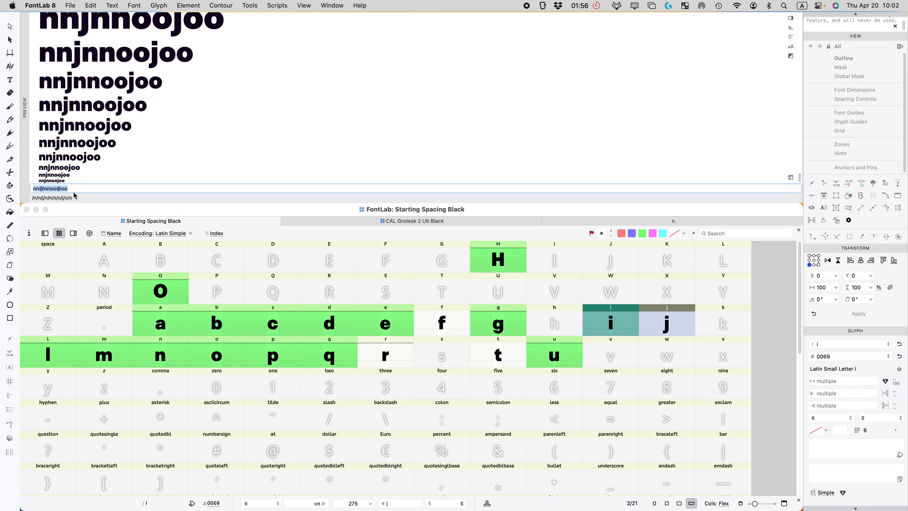
type("ttt")
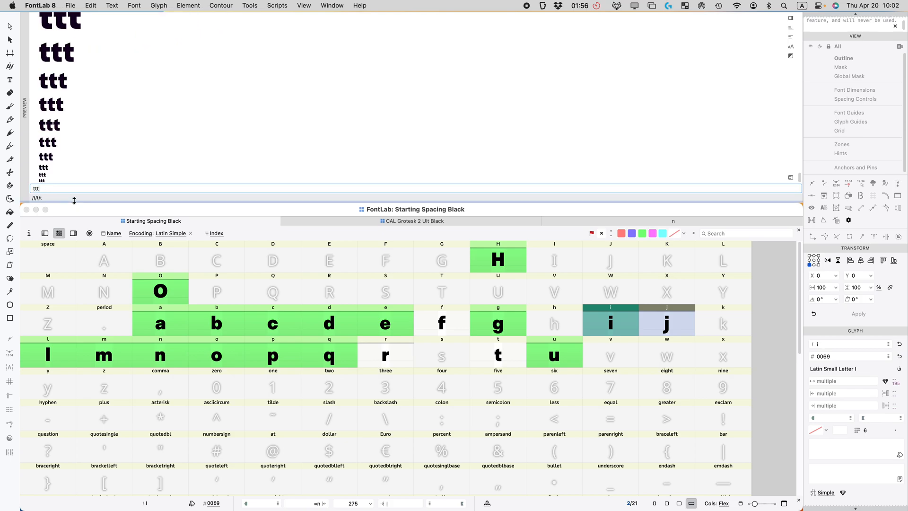
type("ttttt")
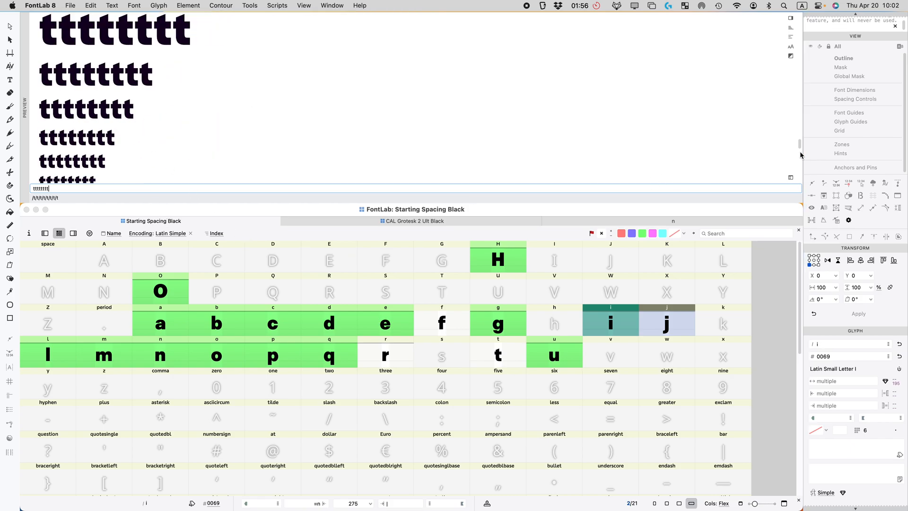
left_click_drag(800, 146, 805, 187)
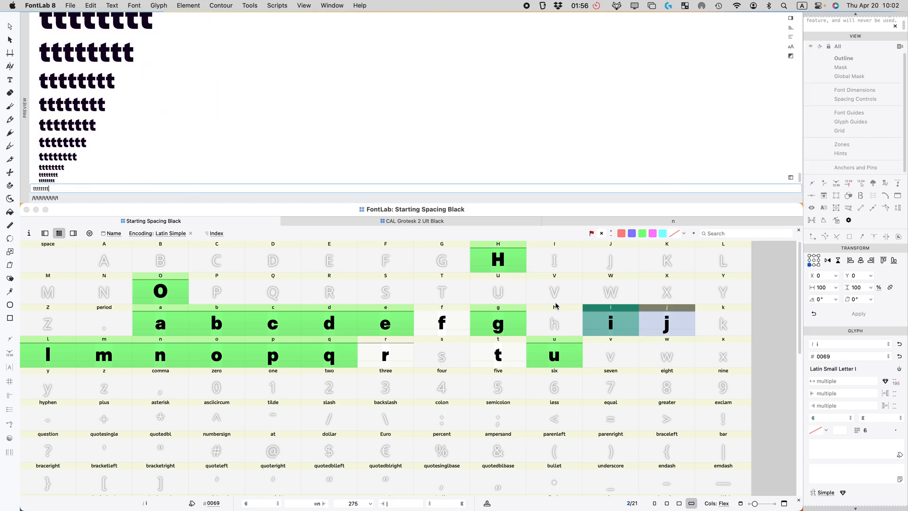
left_click(492, 358)
left_click(829, 393)
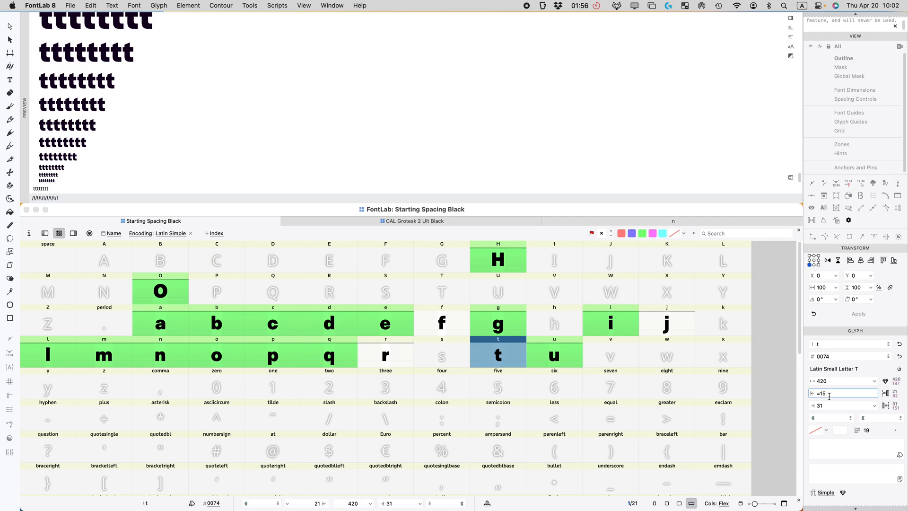
Step: Set both of t's sidebearings to =15, narrowing it from 420 to 398
left_click(821, 405)
type("=15")
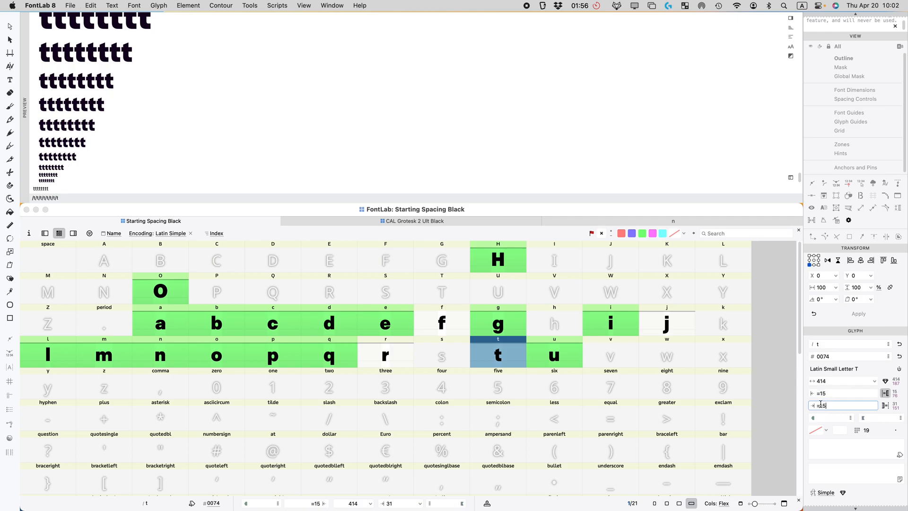
key("Return")
Step: Append 'nnnnnn' to the preview text and check the t spacing across the waterfall sizes
left_click(71, 188)
type("nnn")
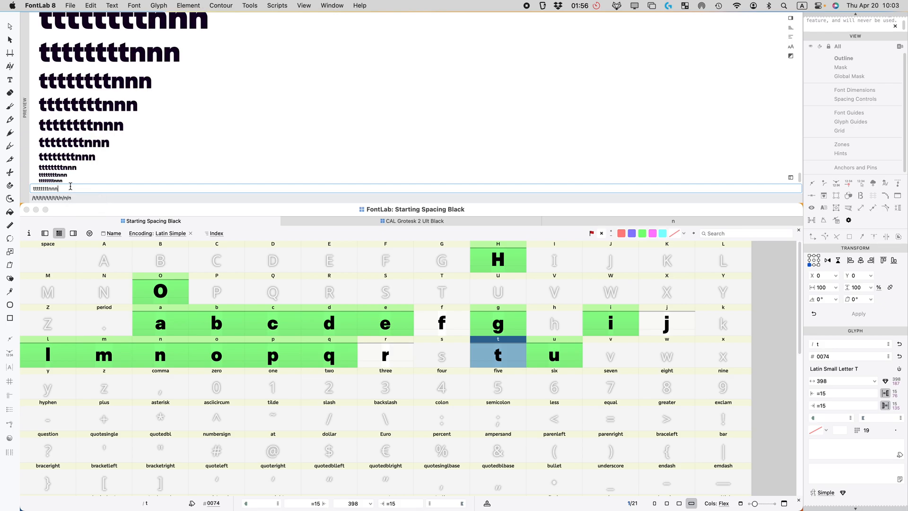
type("nnn")
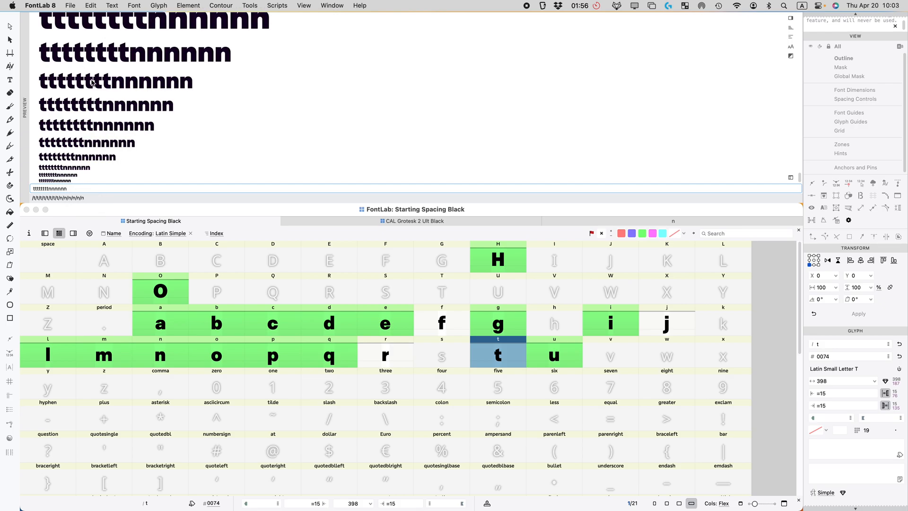
scroll(84, 85, "up", 3)
scroll(83, 85, "down", 2)
scroll(109, 52, "down", 2)
scroll(119, 38, "up", 2)
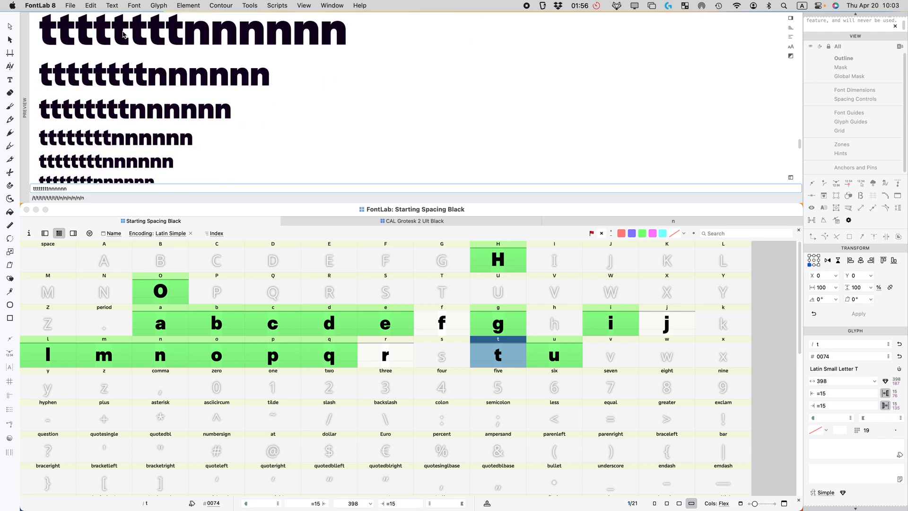
scroll(74, 89, "down", 2)
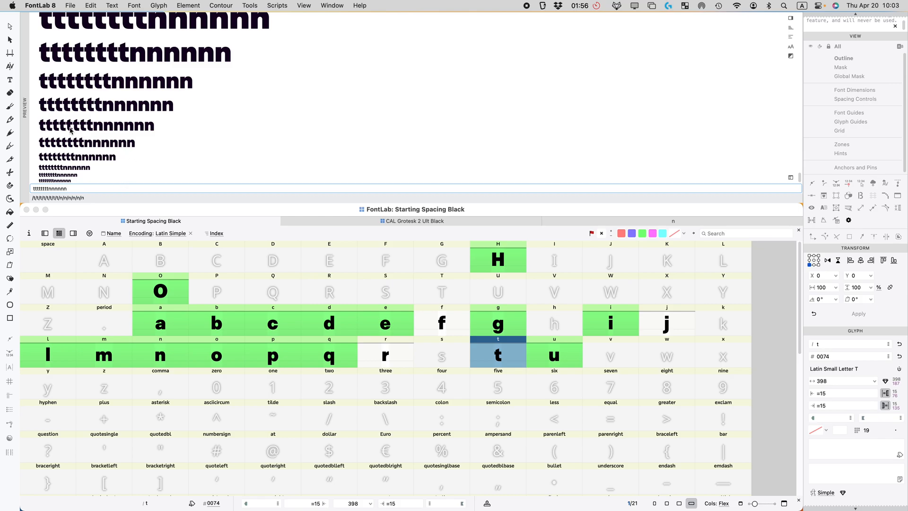
scroll(101, 118, "up", 3)
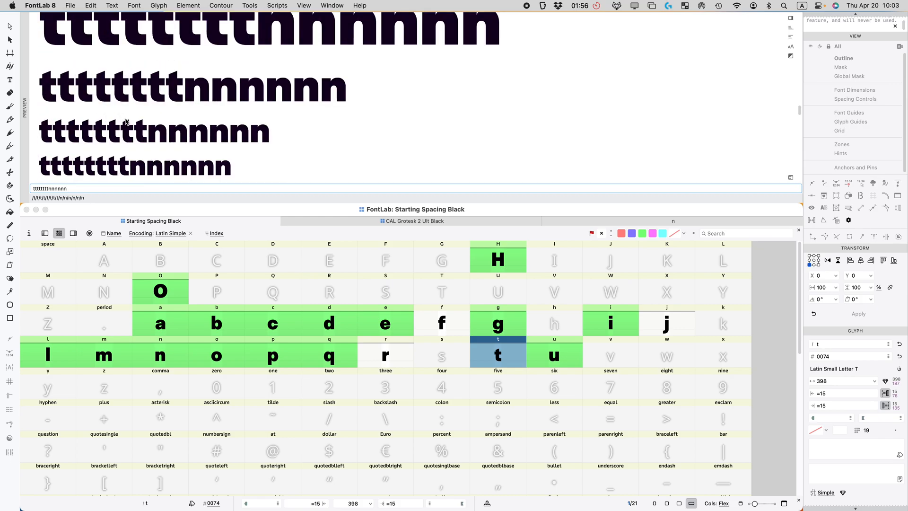
scroll(108, 137, "up", 3)
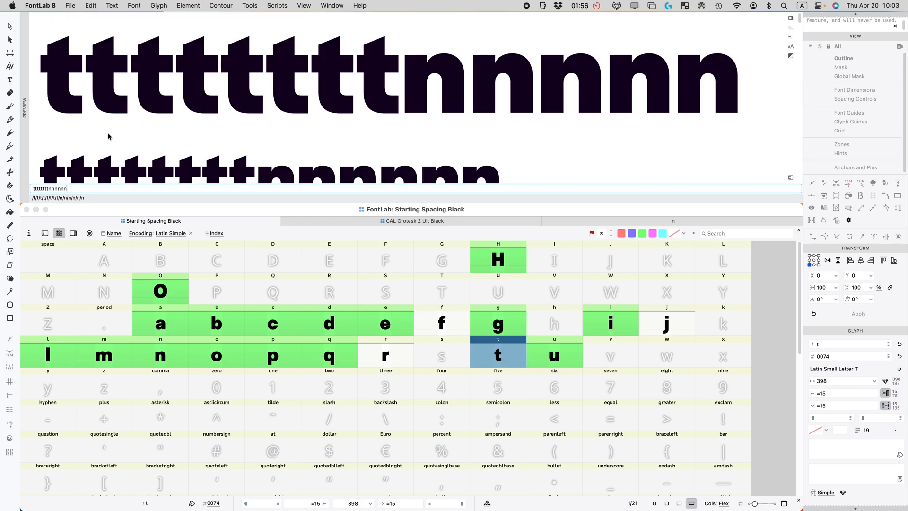
scroll(108, 136, "down", 2)
scroll(108, 137, "down", 3)
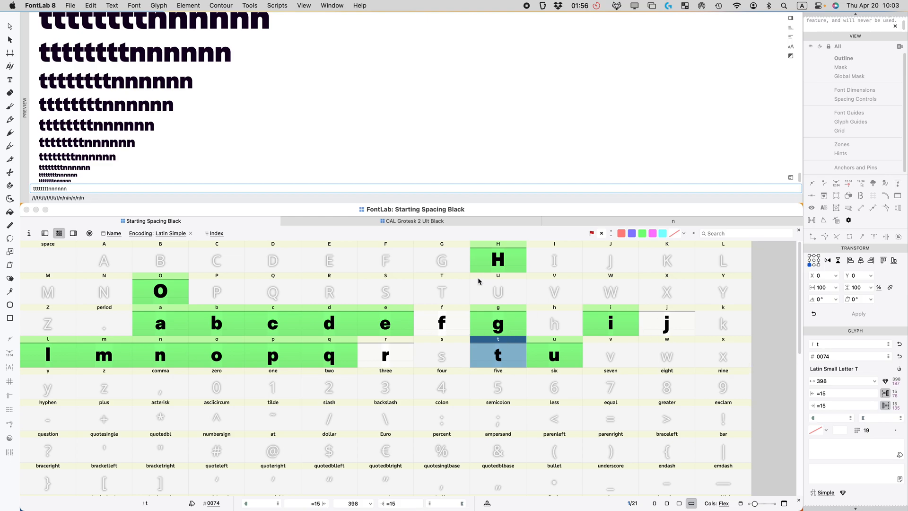
left_click(447, 330)
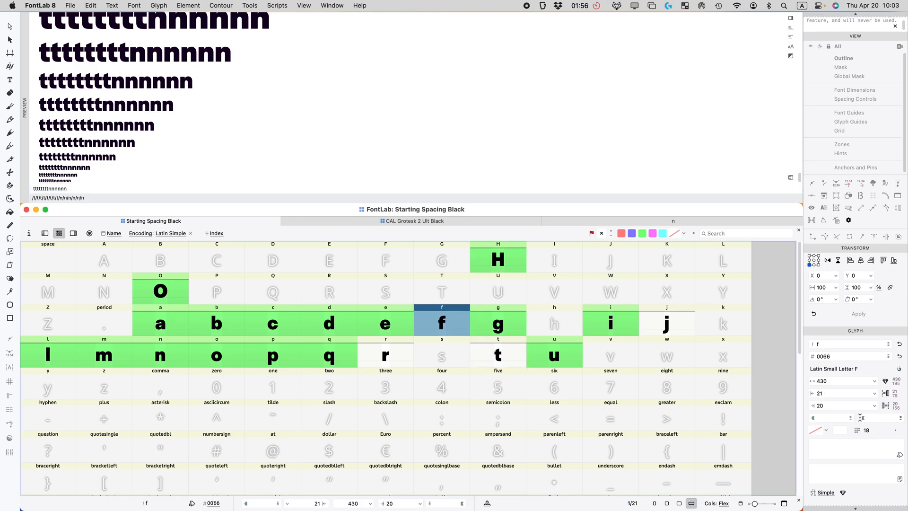
Step: Link both of f's sidebearings to t, making f 419 wide
left_click(841, 391)
type("t")
key("Tab")
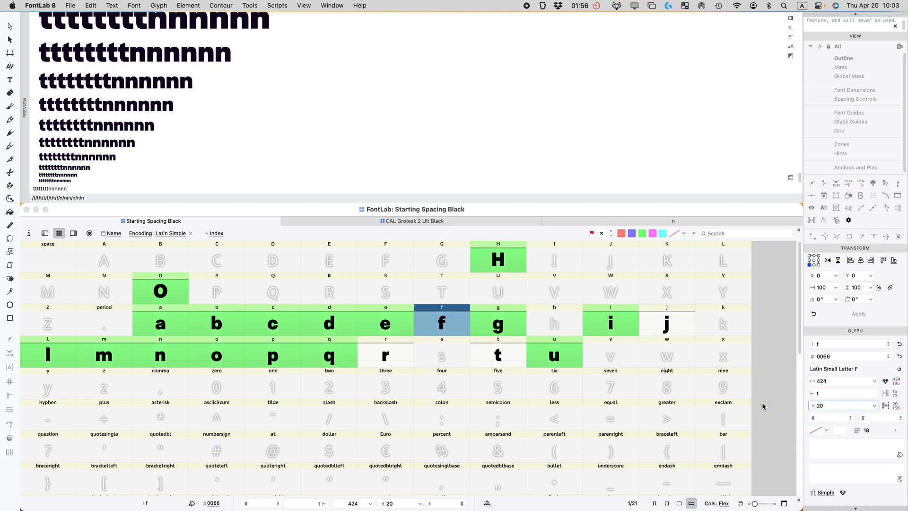
type("t")
key("Return")
Step: Replace the preview text with 'nntnn ootoo nnfnn oofoo'
double_click(80, 188)
type("nntnn")
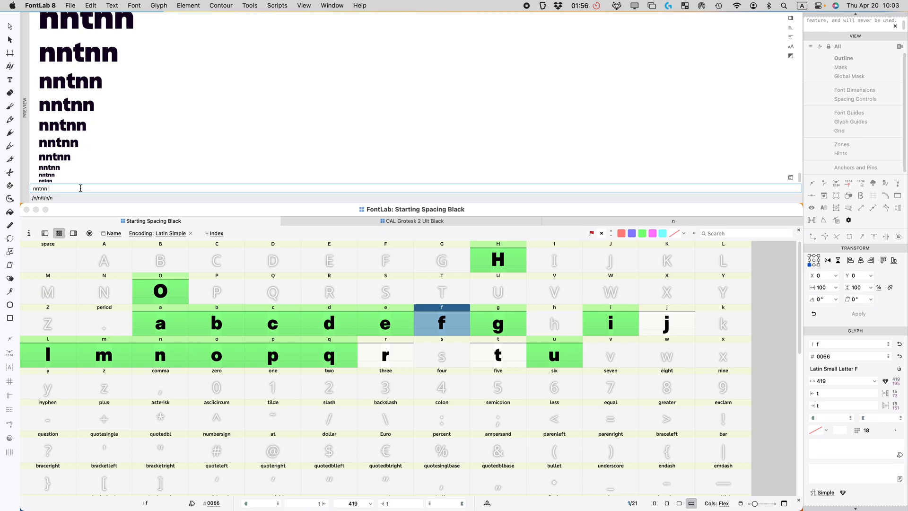
type(" ootoo")
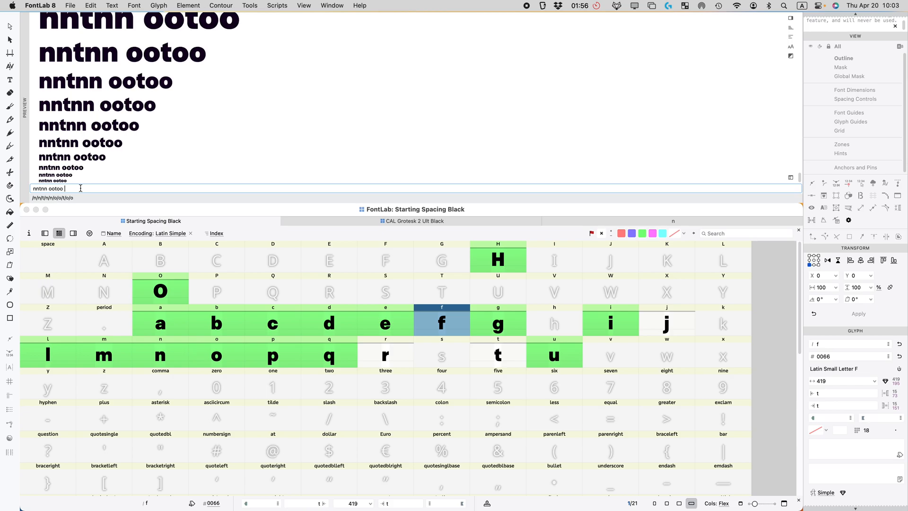
type(" nnfnn")
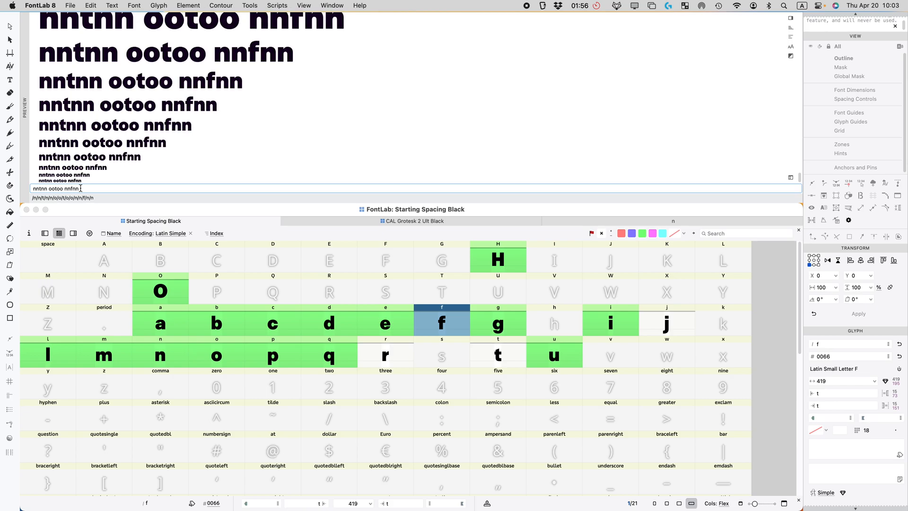
type(" oofoo")
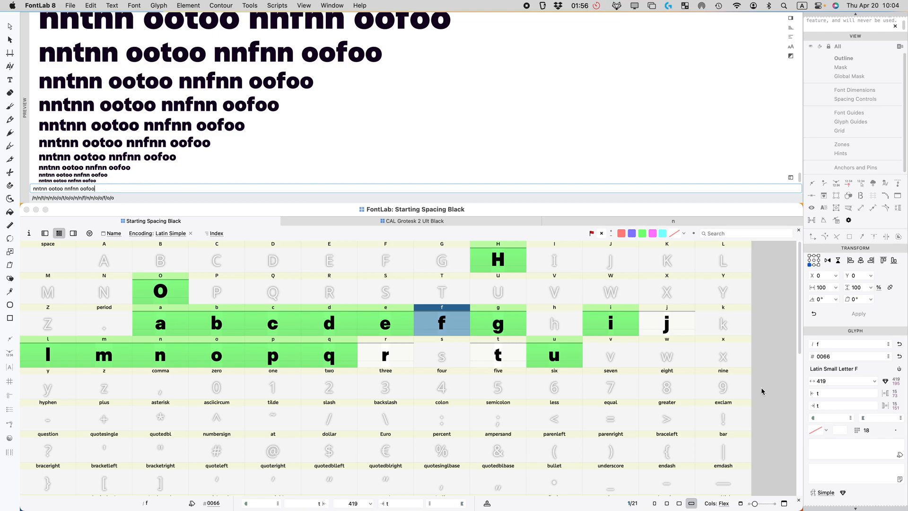
left_click(515, 365)
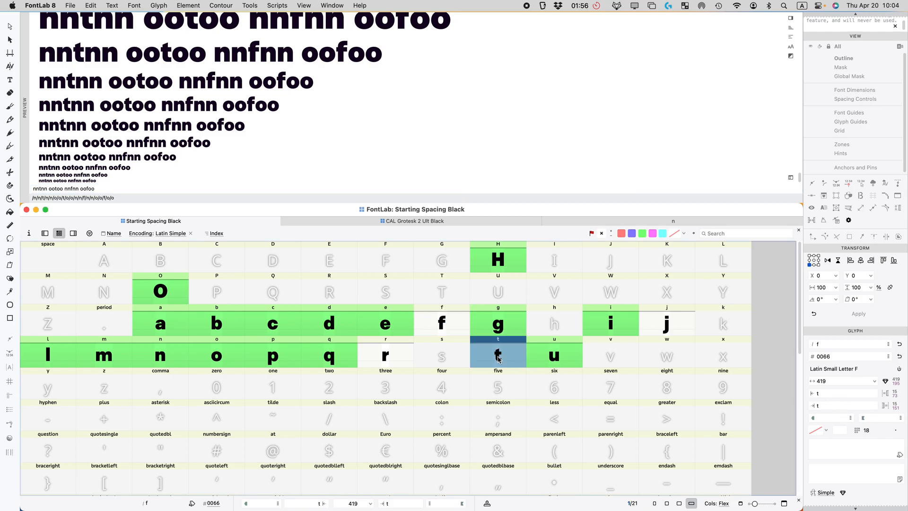
Step: Try t's right sidebearing at =15+10, then reduce it to =15+5
left_click(841, 407)
key("BackSpace")
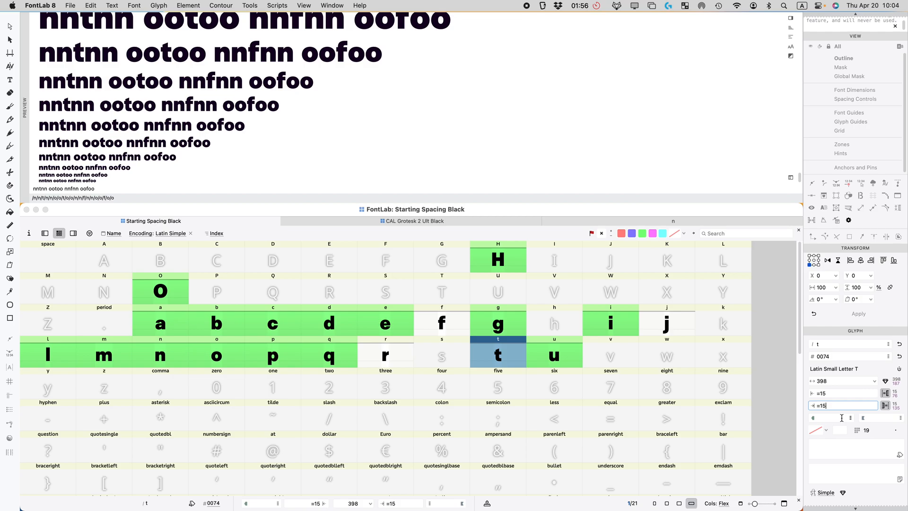
type("5+10")
key("Return")
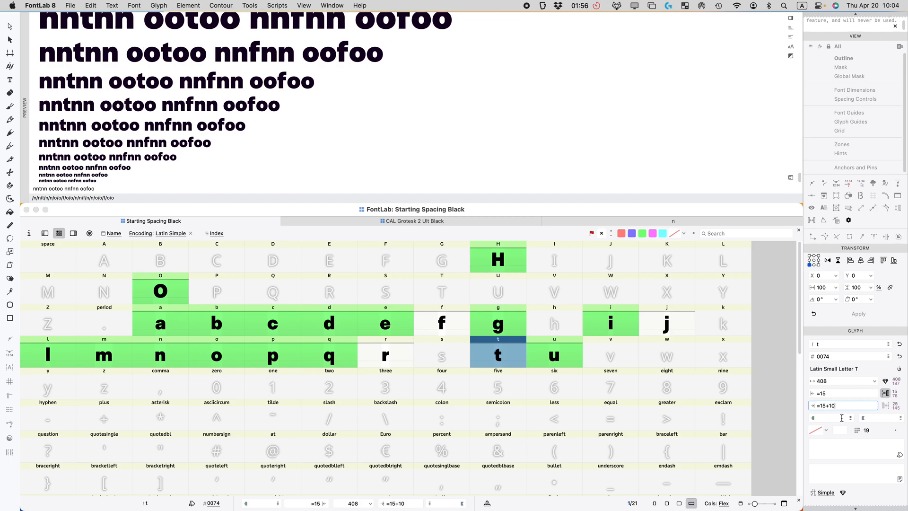
left_click(545, 356)
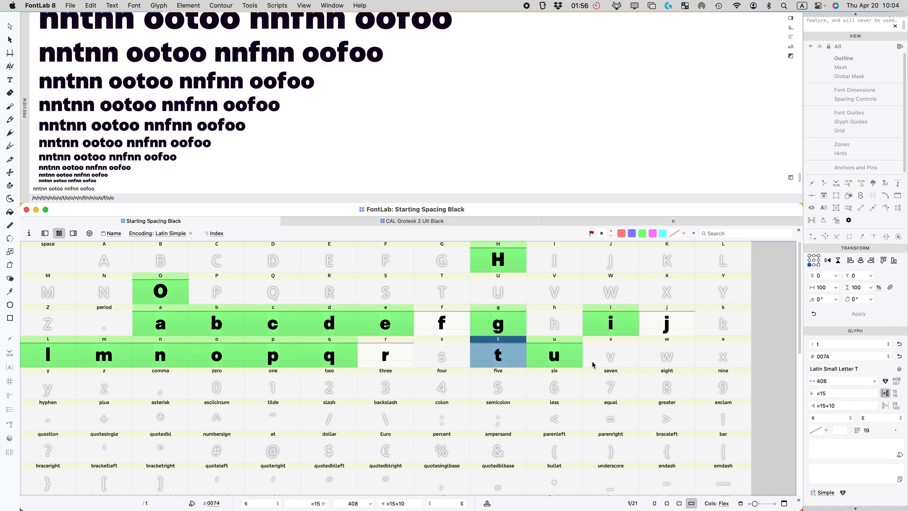
left_click(831, 405)
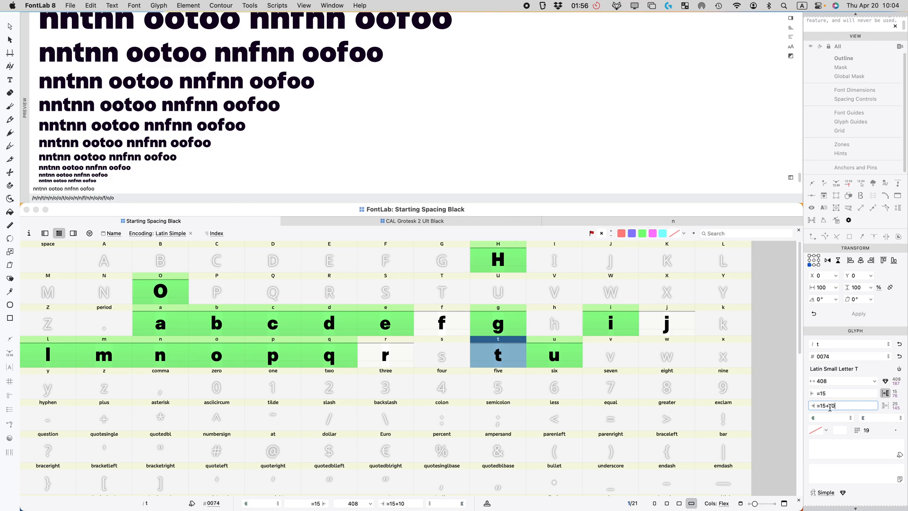
mouse_move(892, 403)
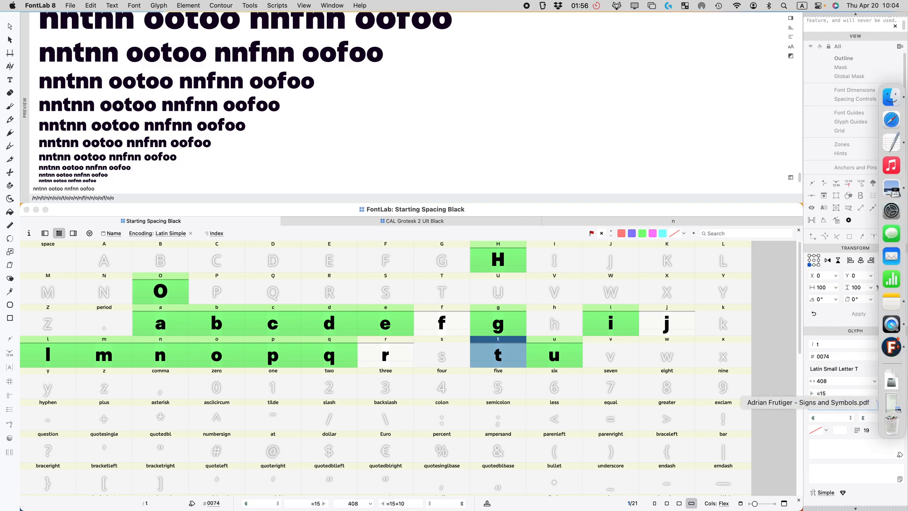
key("Return")
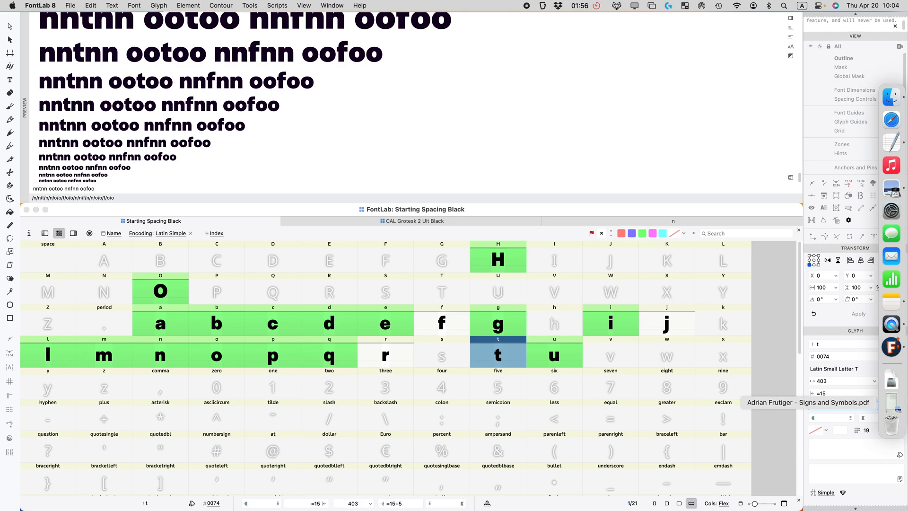
Step: Settle t's right sidebearing at =15+3, making it 401 wide
scroll(149, 124, "up", 10)
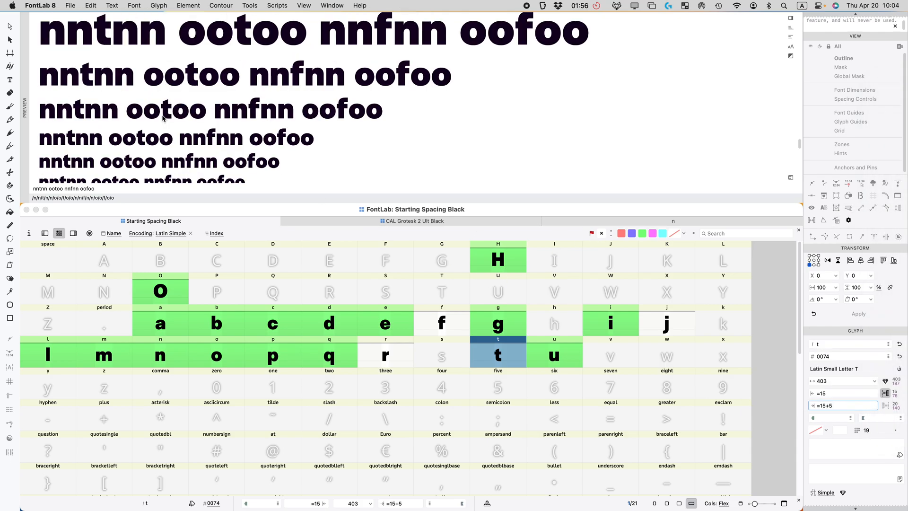
scroll(165, 118, "down", 3)
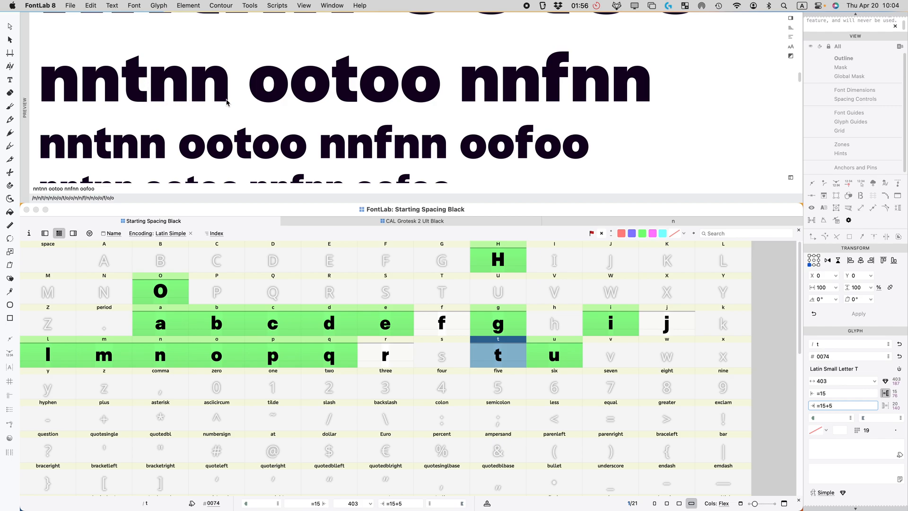
double_click(841, 406)
type("3")
key("Return")
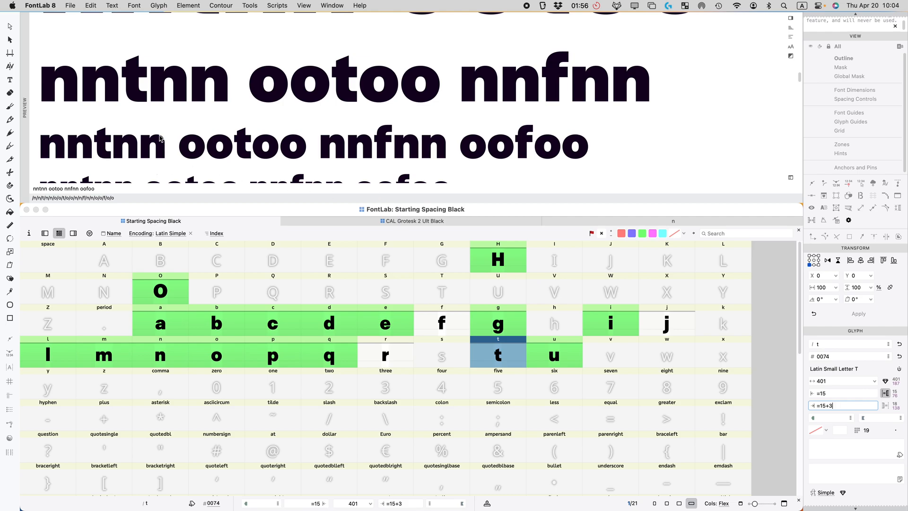
scroll(160, 138, "down", 5)
Step: Add 'ttttttt' to the end of the preview text
left_click(109, 188)
type("ttttttt")
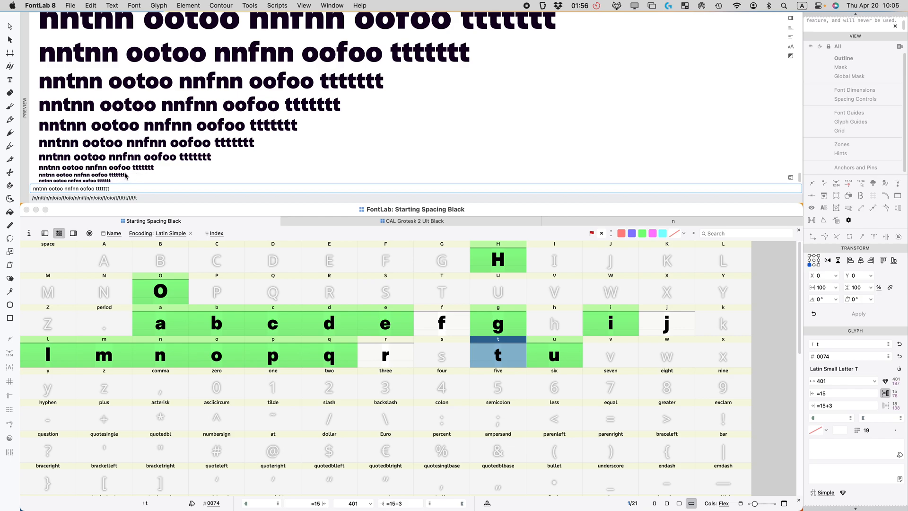
left_click(790, 19)
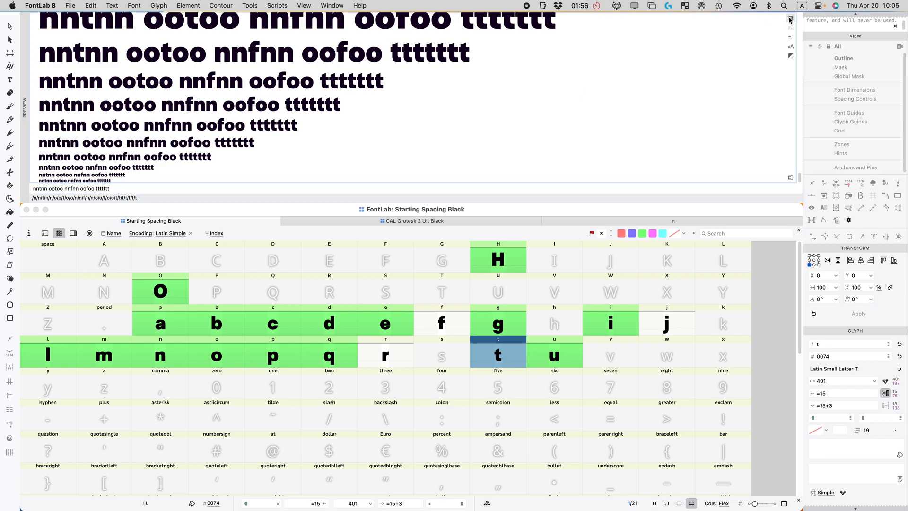
Step: Check the preview sizes list, then mark the finished t glyph green
left_click(788, 44)
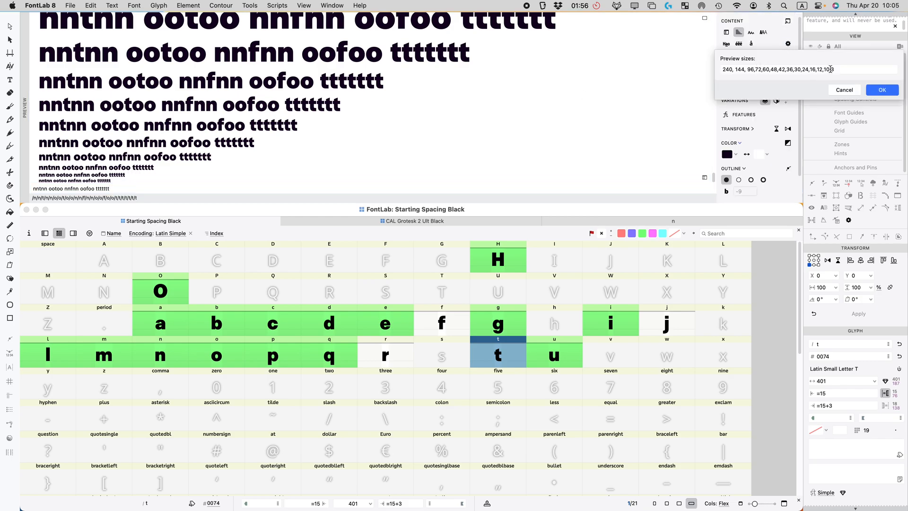
left_click(844, 91)
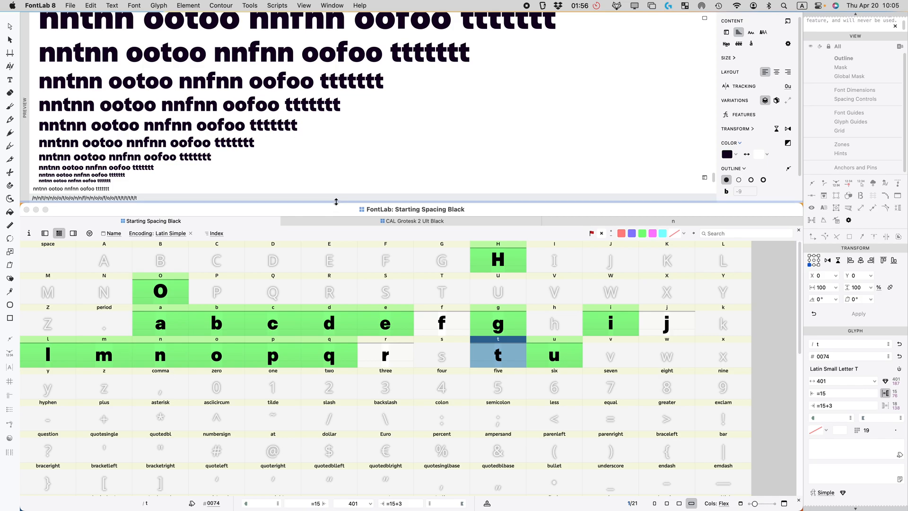
left_click(501, 356)
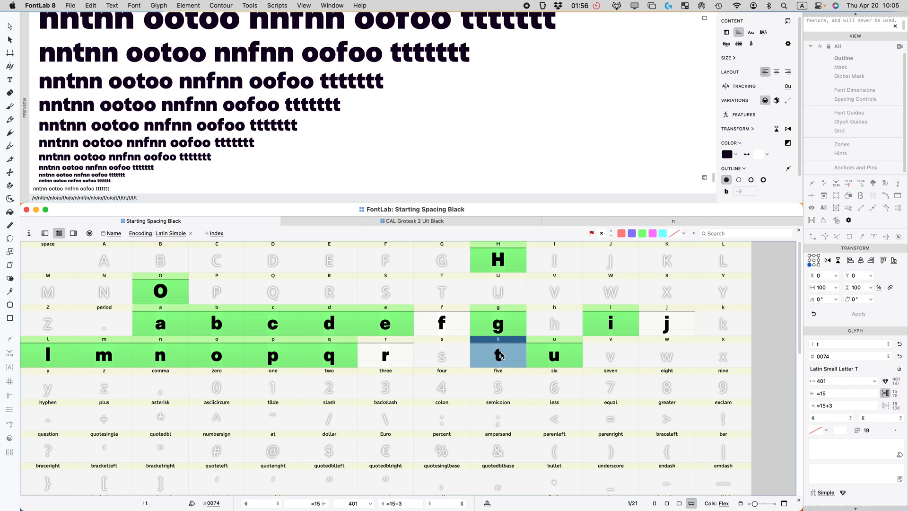
left_click(641, 235)
Step: Add 'fffffffff' to the preview text
left_click(445, 323)
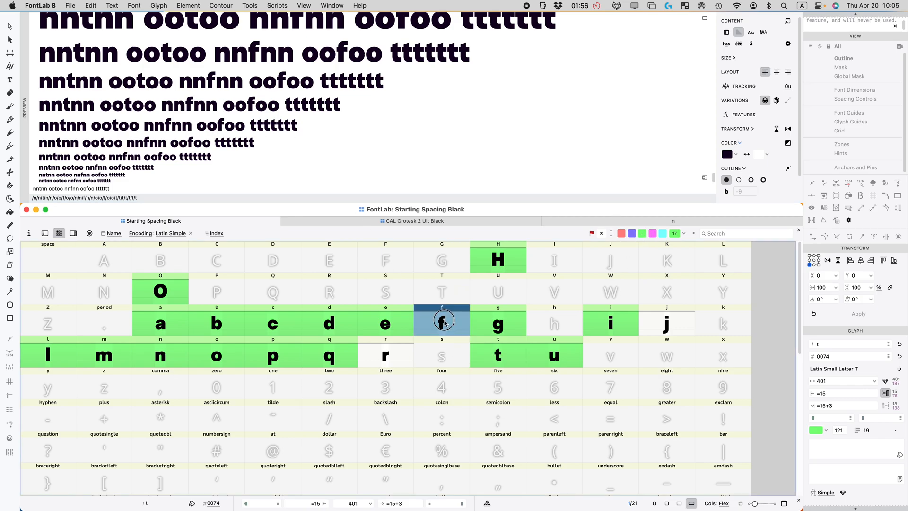
left_click(118, 190)
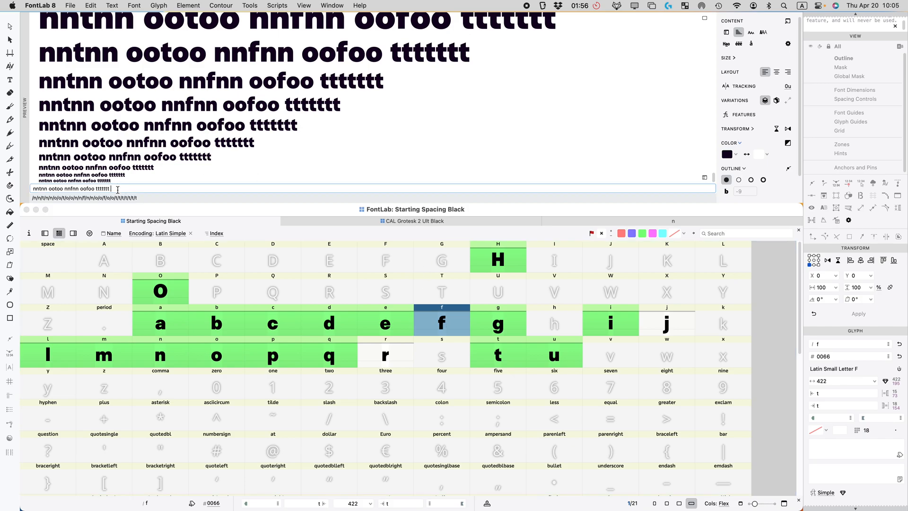
type("fffffffff")
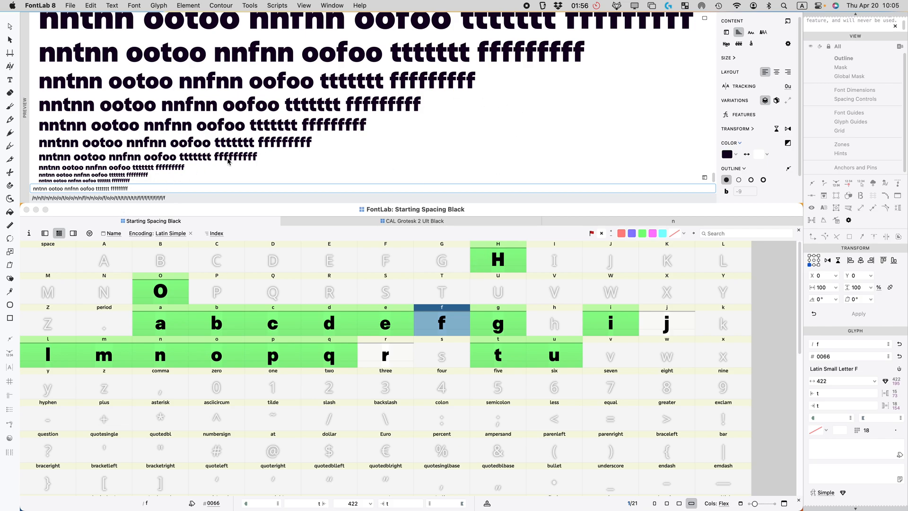
Step: Open f and t together in a glyph window
left_click(505, 355)
left_click(450, 326, "super")
double_click(450, 325)
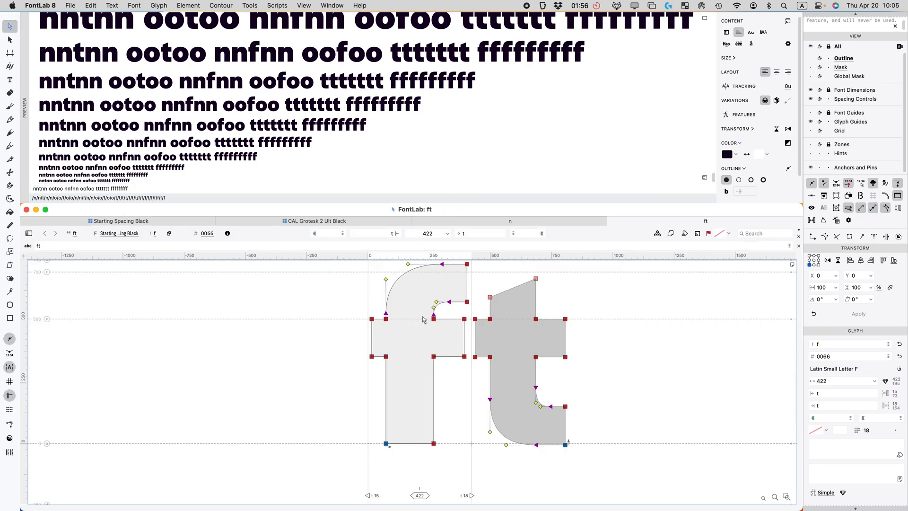
Step: Try lengthening the f's crossbar 10 units to the right, then move it back
left_click_drag(657, 359, 531, 333)
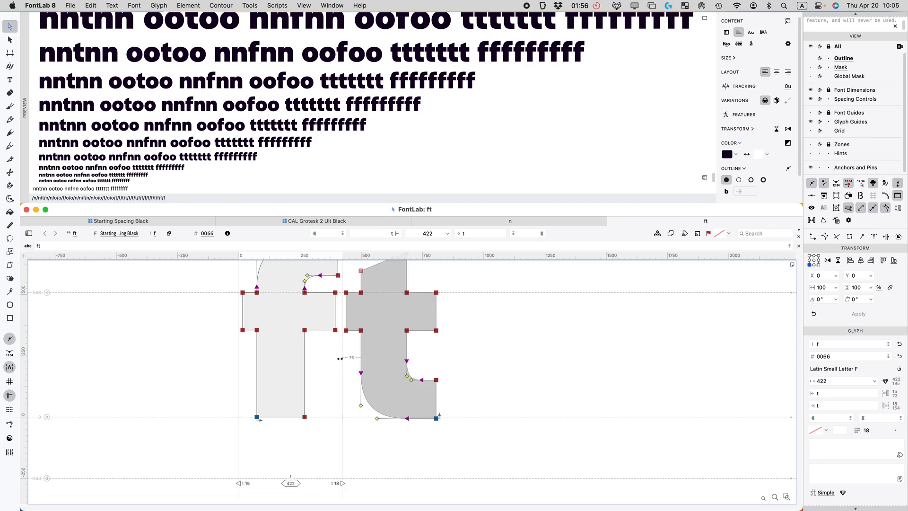
scroll(341, 331, "up", 2)
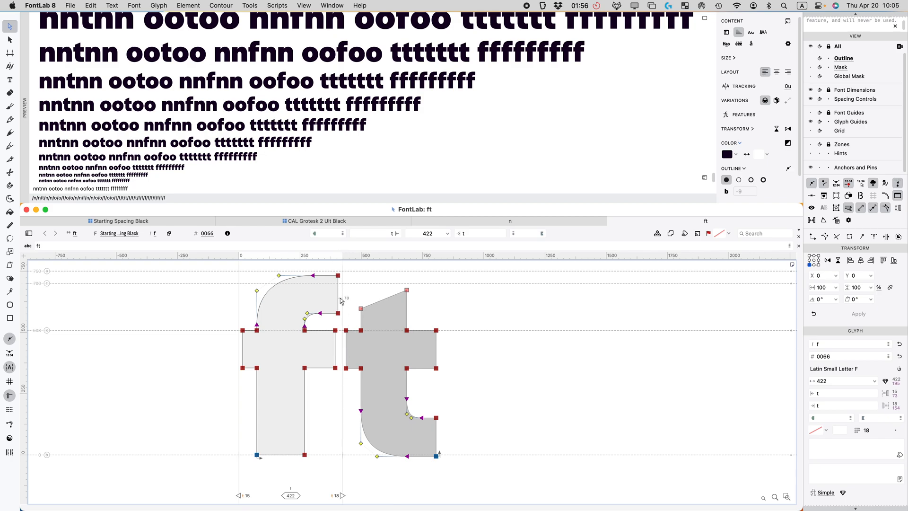
left_click(335, 349)
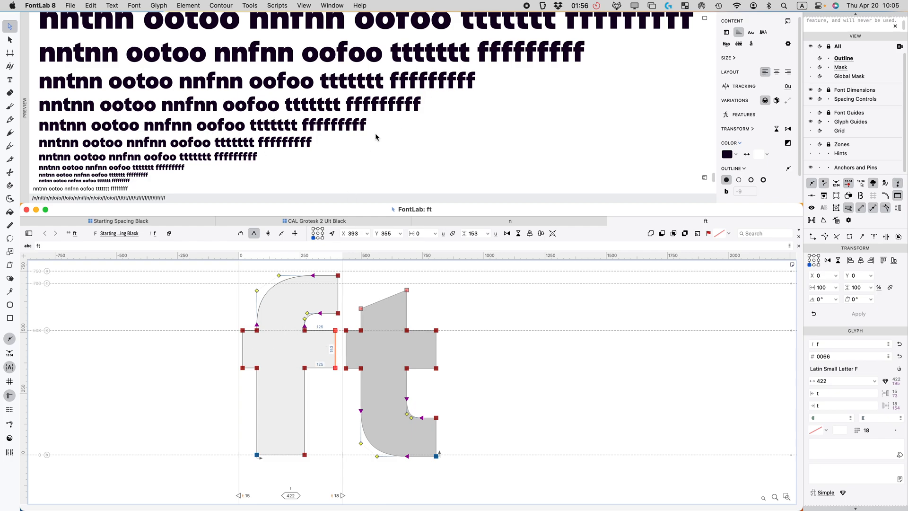
key("shift+Right")
key("shift+Left")
Step: Set the preview text to 'fffttt' and select the full f and t contours
double_click(137, 188)
type("fff")
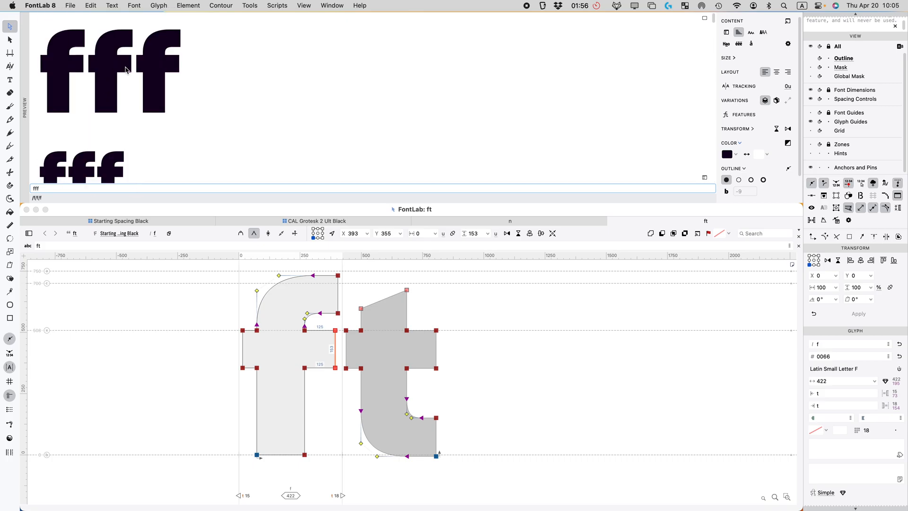
type("tttt")
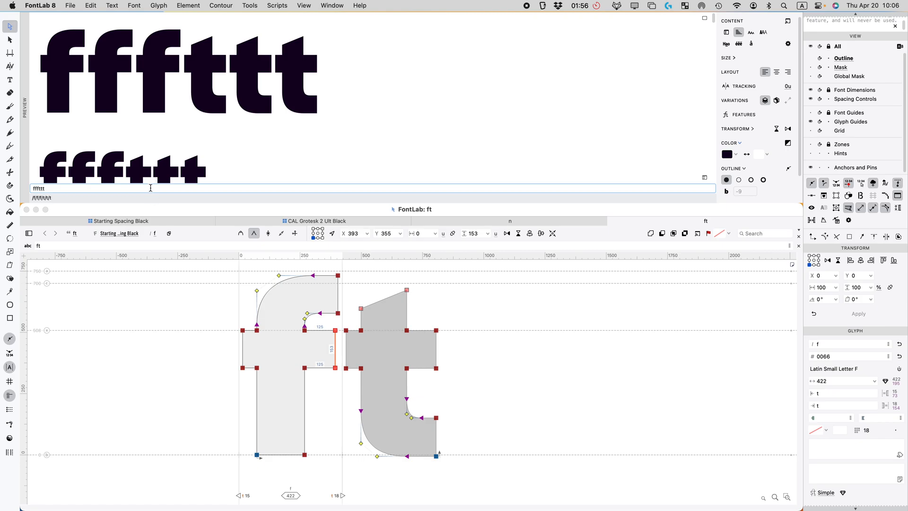
left_click(384, 347)
key("super+a")
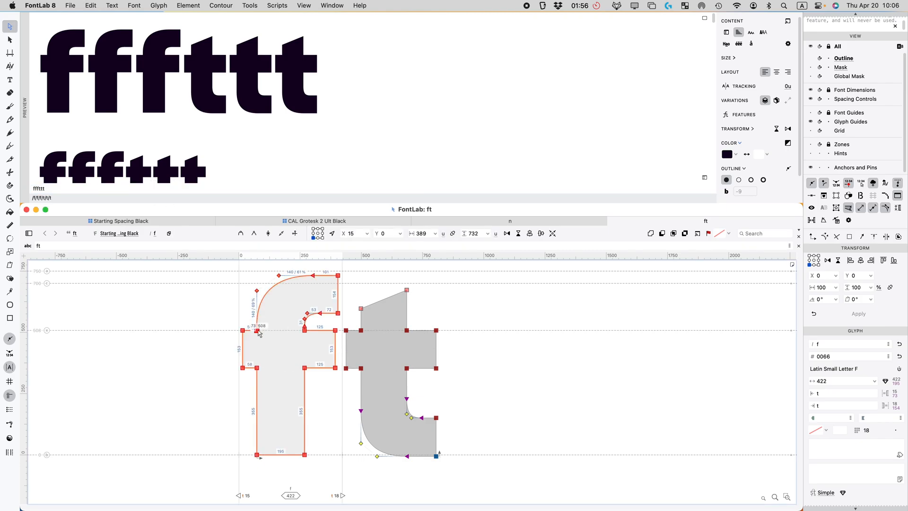
left_click(393, 339)
key("super+a")
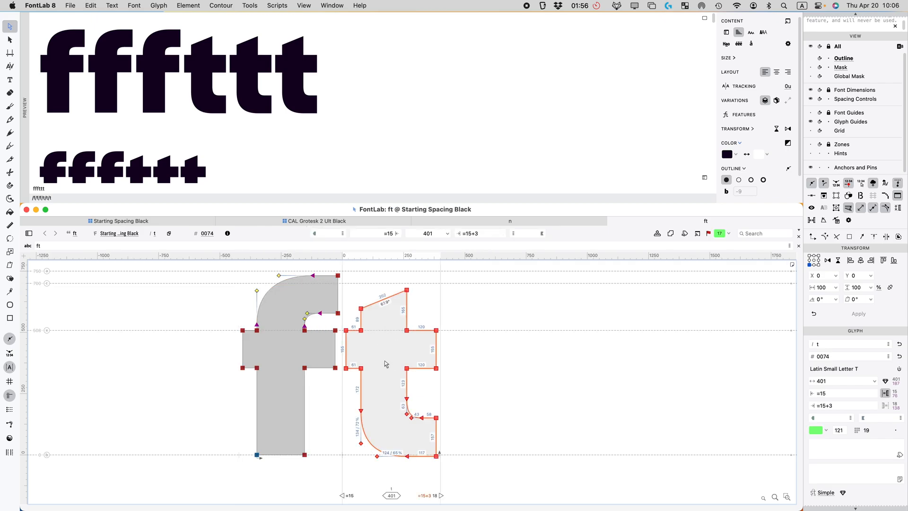
Step: Extend the left crossbar ends of f and t further left, widening f to 436
left_click(279, 351)
left_click_drag(247, 312, 205, 407)
key("Left")
key("Left")
key("Left")
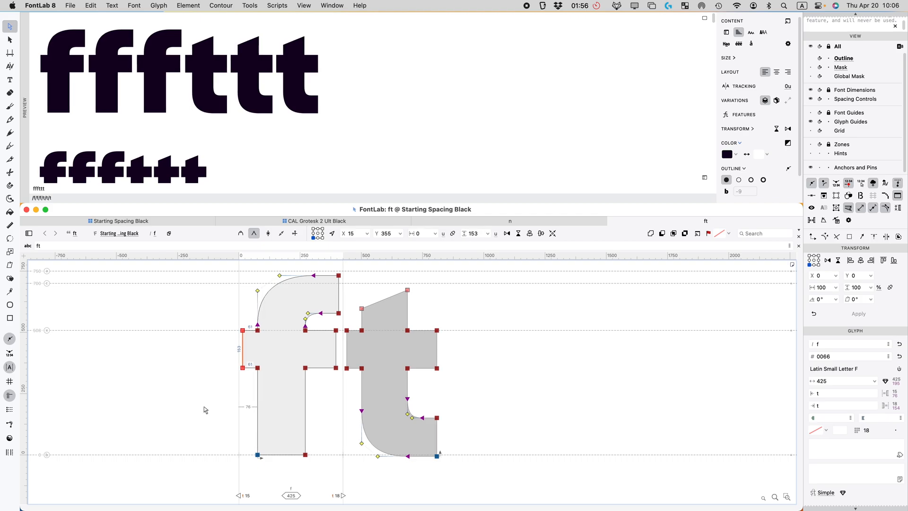
left_click(227, 407)
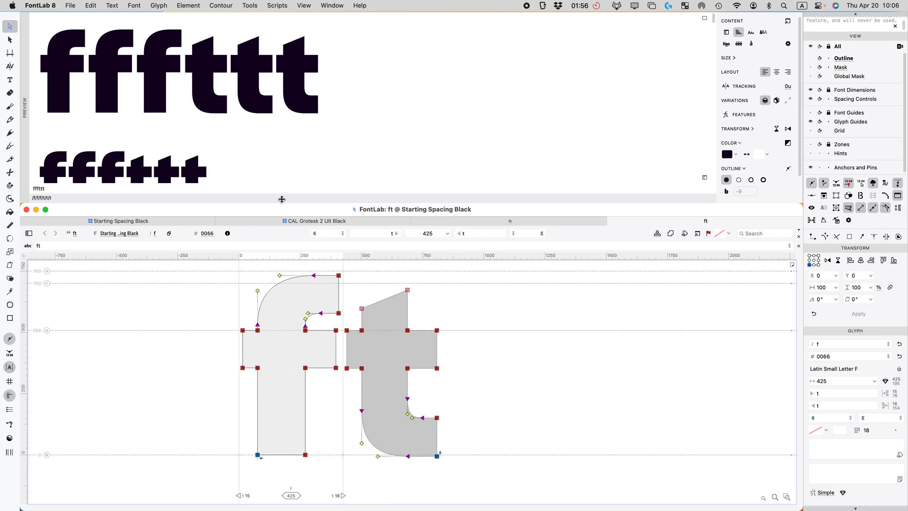
left_click_drag(353, 326, 342, 383)
left_click_drag(249, 311, 202, 411)
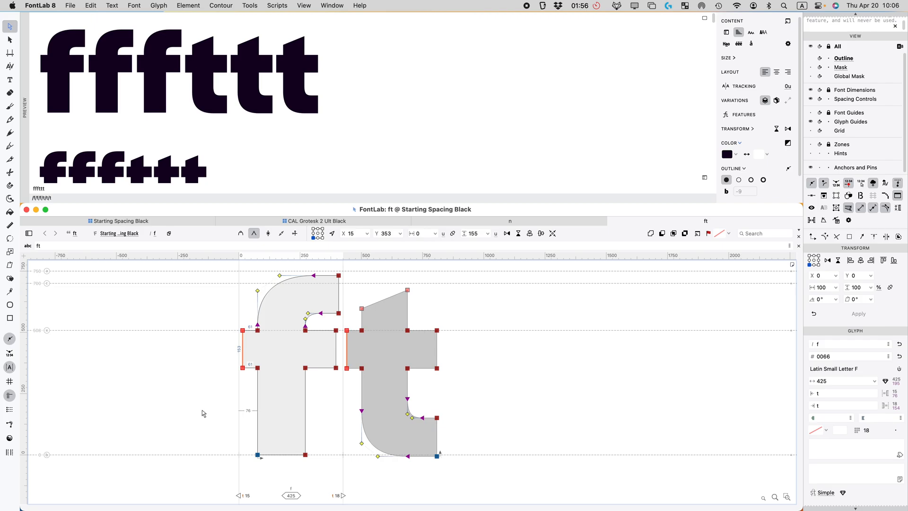
key("shift+Left")
key("Left")
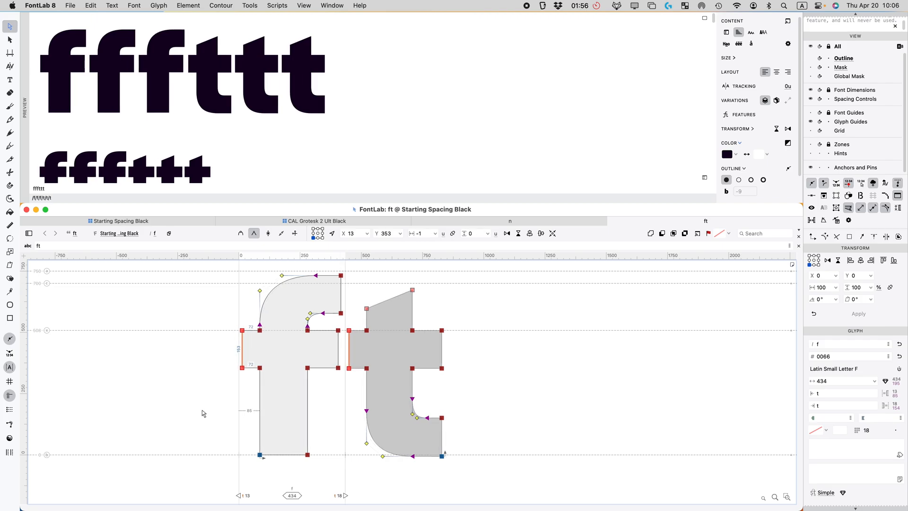
left_click(471, 370)
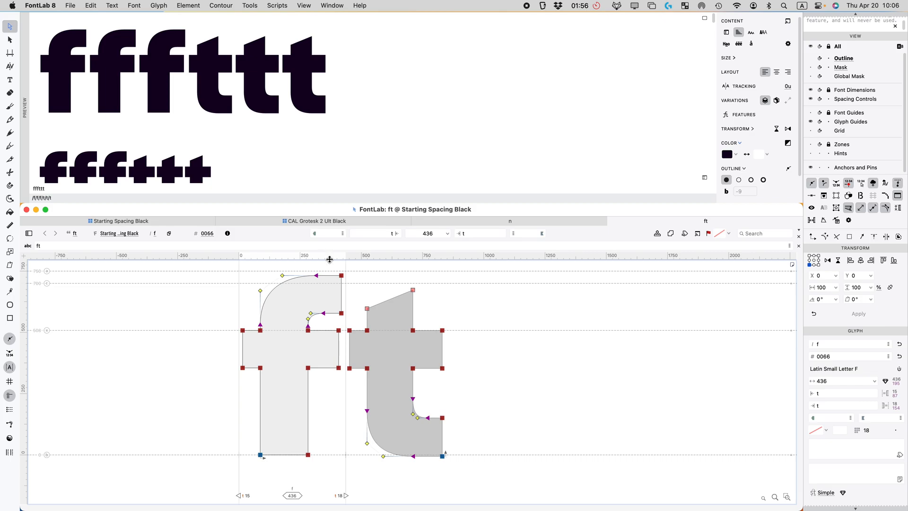
Step: Replace the preview text with 'llfll lltll' to proof f and t
double_click(57, 187)
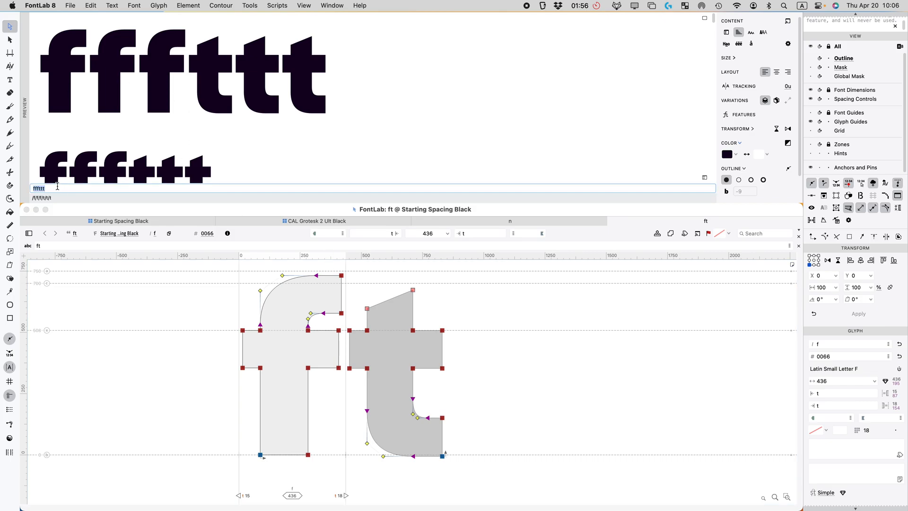
type("llfll")
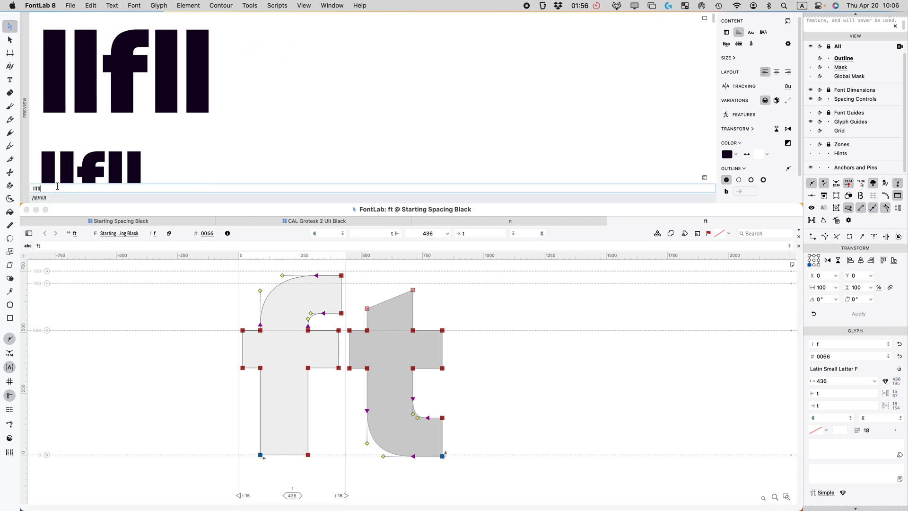
type(" t")
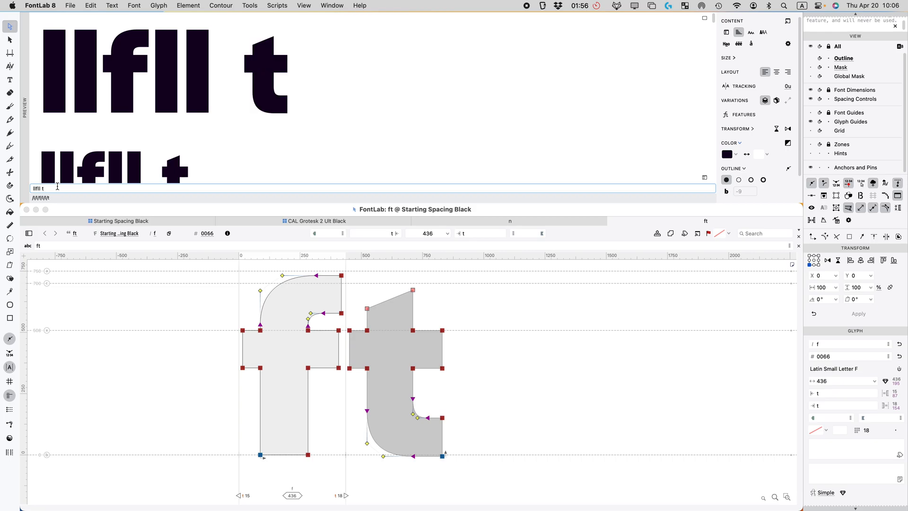
key("BackSpace")
type("lltll")
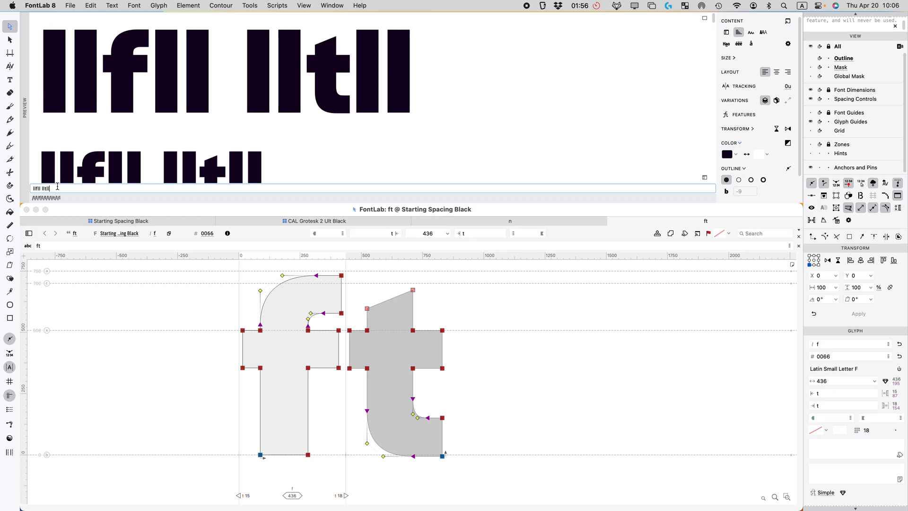
scroll(76, 137, "down", 8)
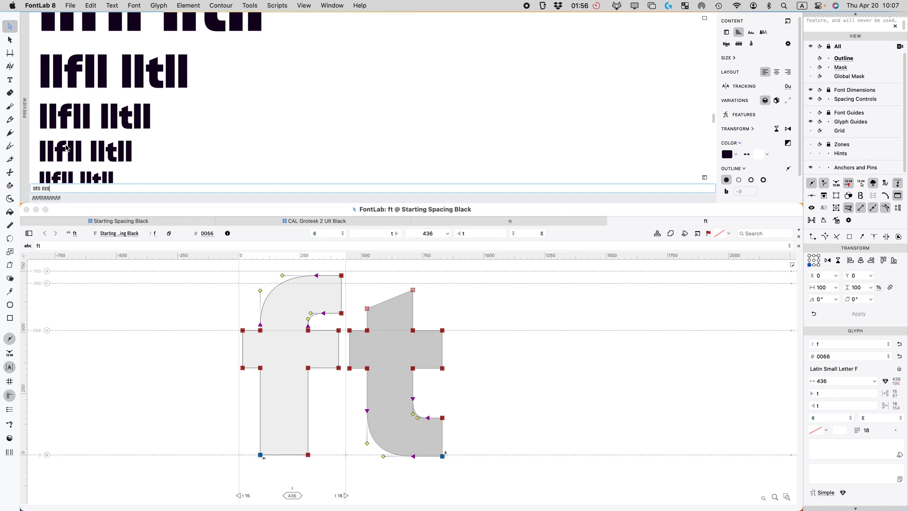
scroll(71, 142, "down", 3)
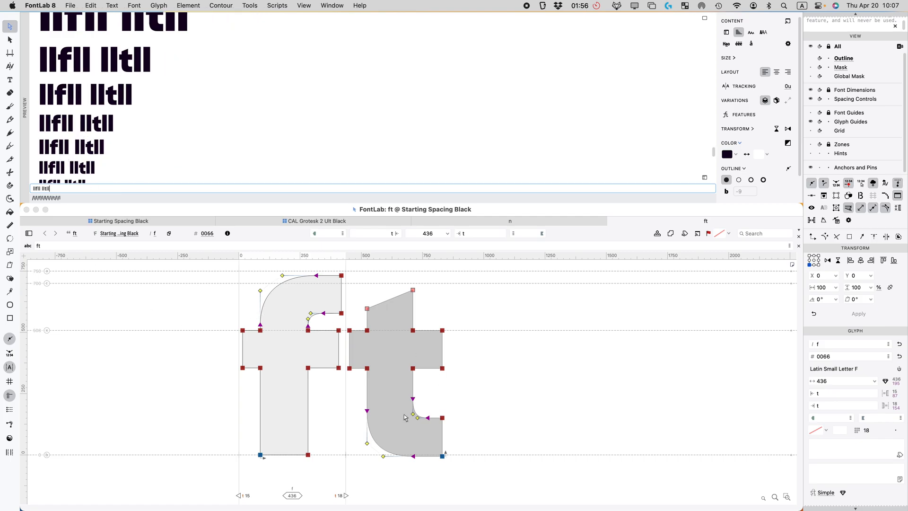
Step: Set f's right sidebearing to t-3, then t-5, narrowing f to 431
left_click(835, 406)
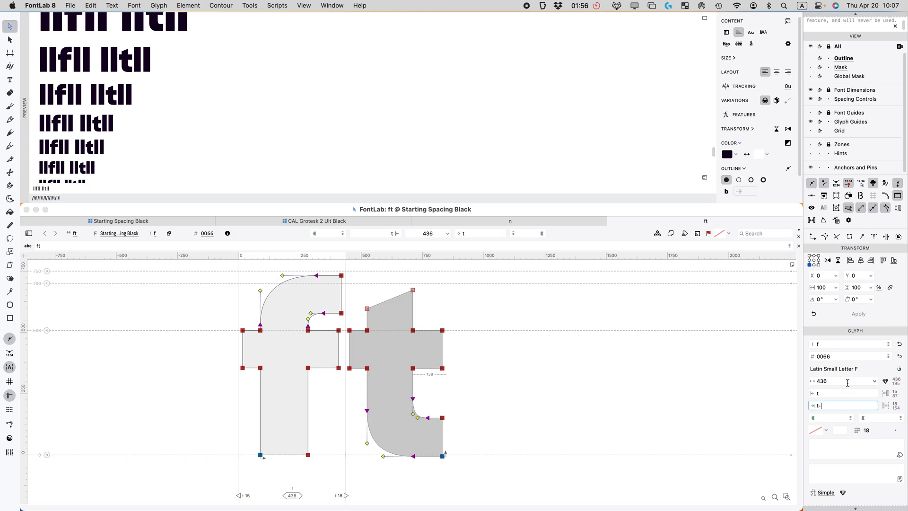
key("Return")
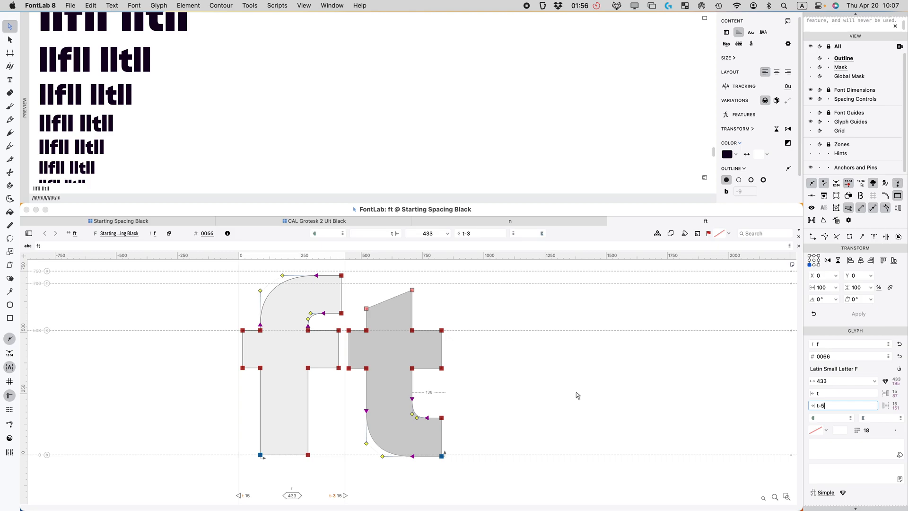
key("Return")
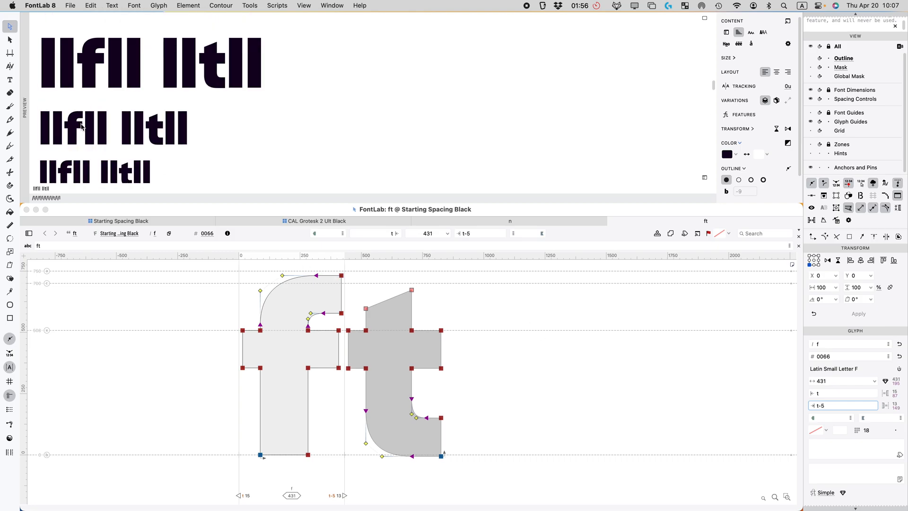
scroll(82, 127, "up", 5)
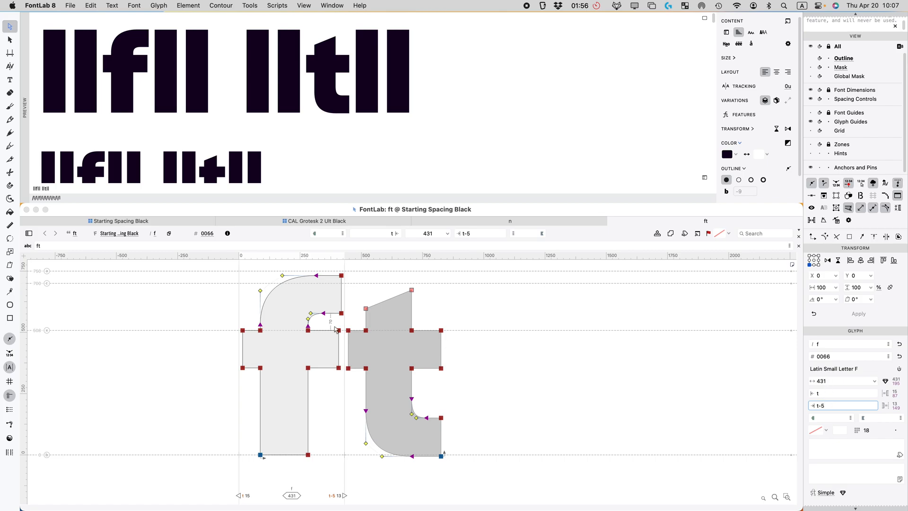
left_click(327, 415)
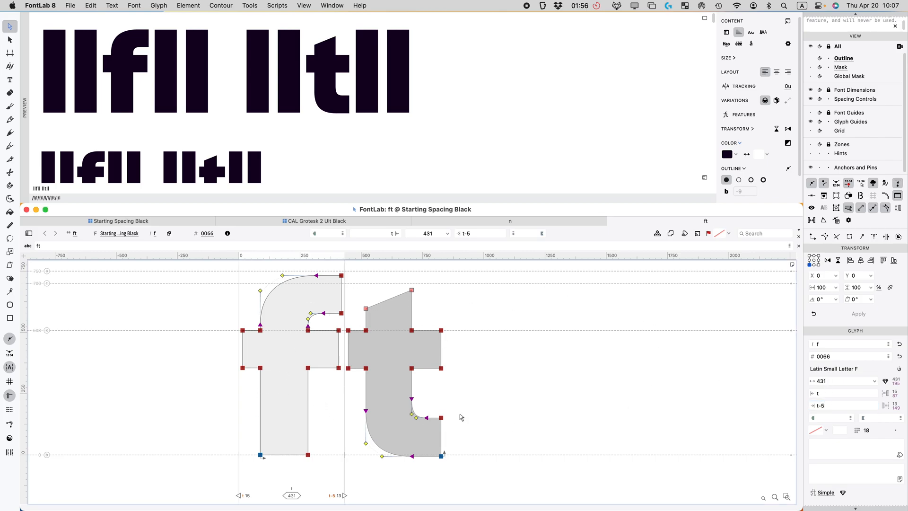
Step: Close the ft and n glyph tabs and mark the finished f glyph green
left_click(611, 220)
left_click(547, 222)
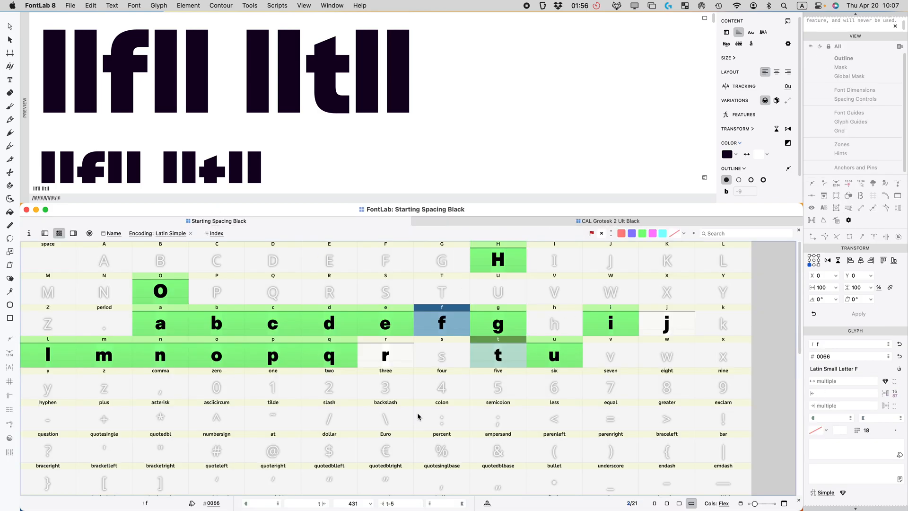
left_click(544, 356)
left_click(505, 355)
left_click(435, 325)
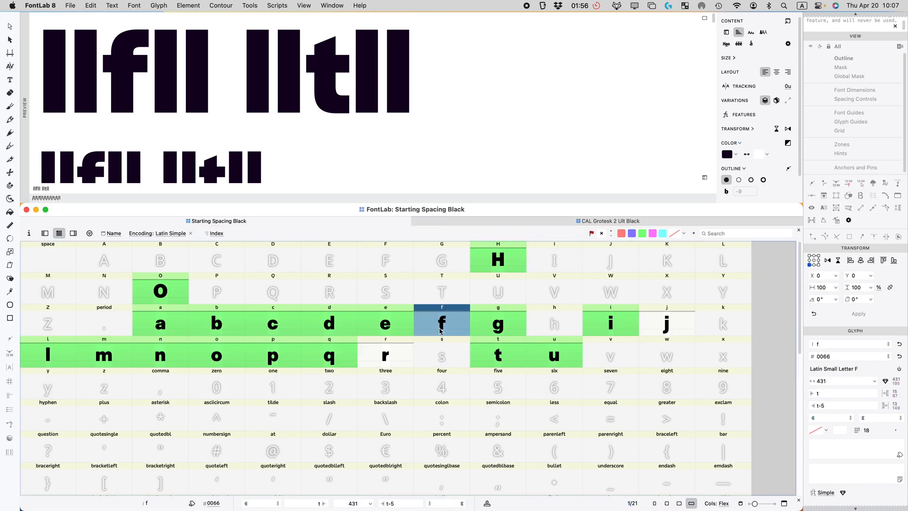
left_click(643, 234)
Step: Set r's right sidebearing to =|t, narrowing r from 417 to 400
left_click(385, 355)
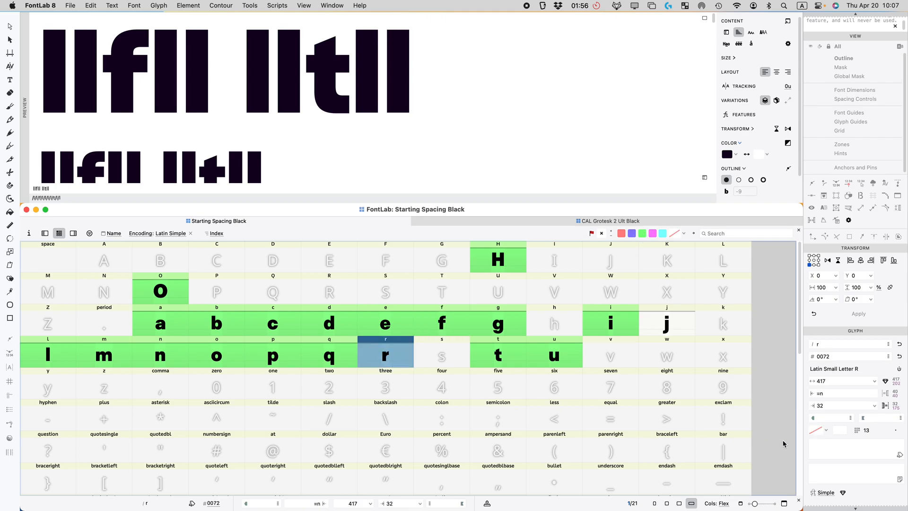
left_click(832, 405)
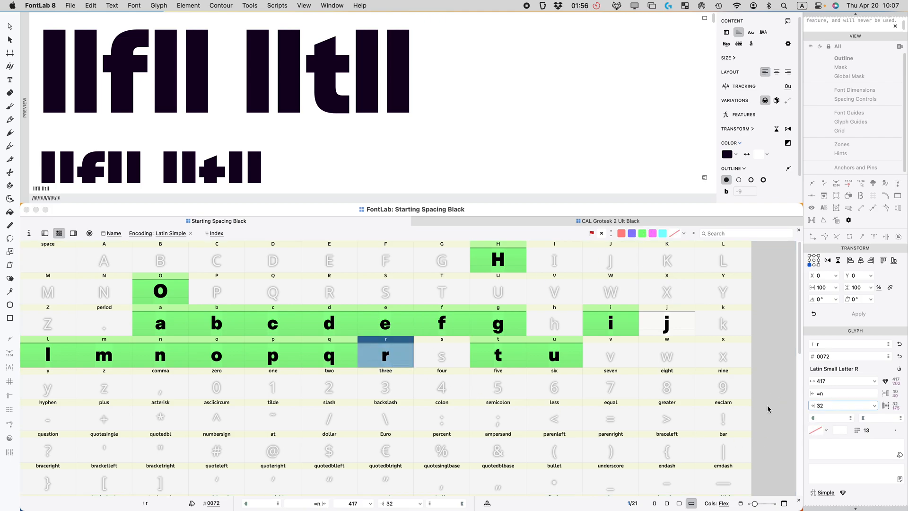
key("super+a")
type("=")
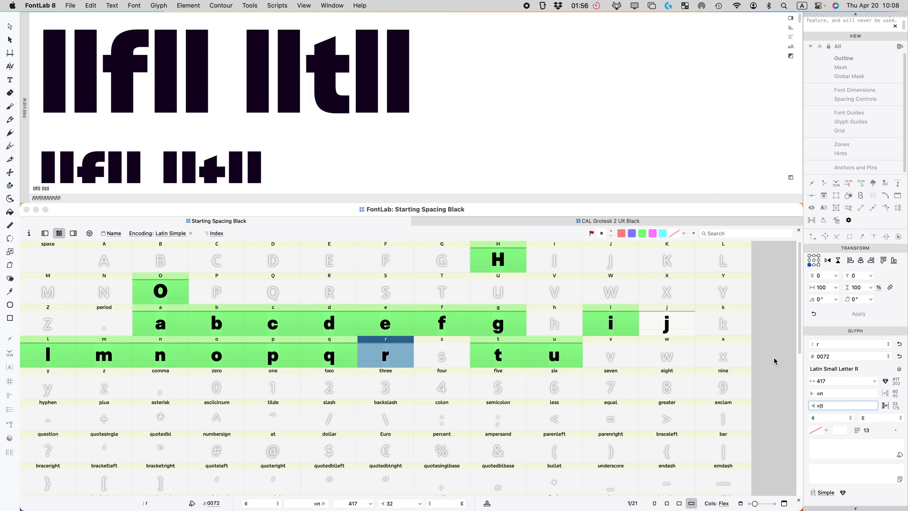
key("Return")
left_click(95, 191)
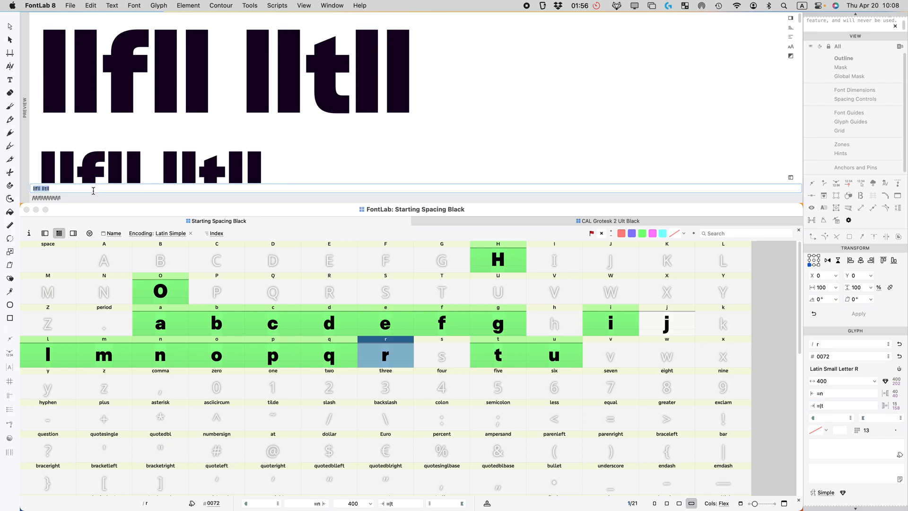
Step: Proof r as 'nnrnn ooroo' across the waterfall sizes, then select j for the preview
type("nn")
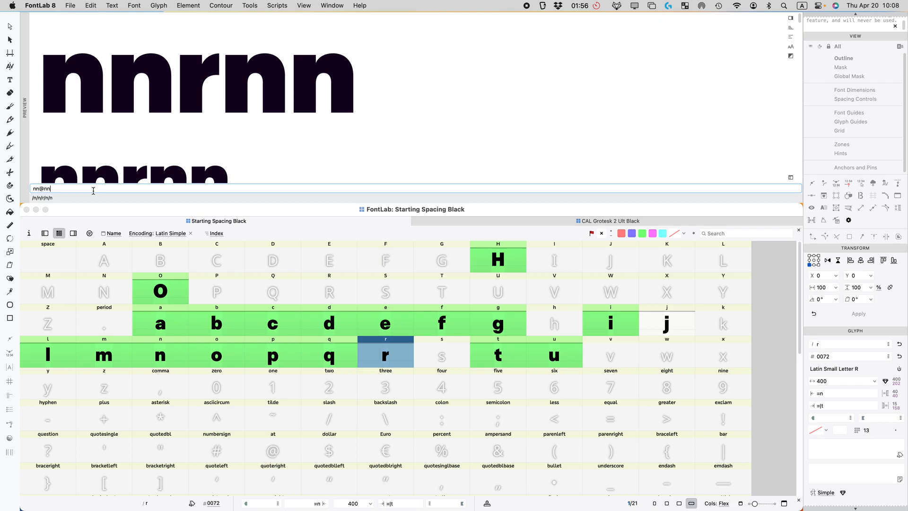
type("rnn ooroo")
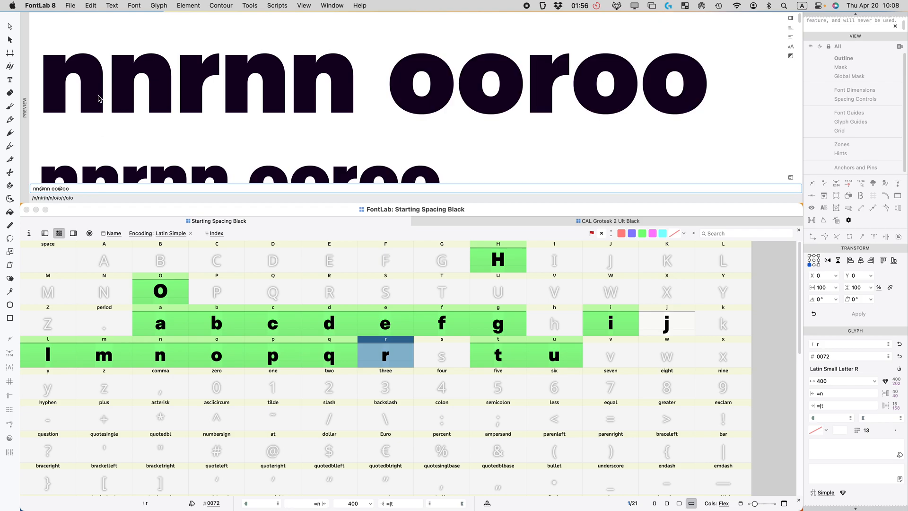
scroll(291, 98, "down", 5)
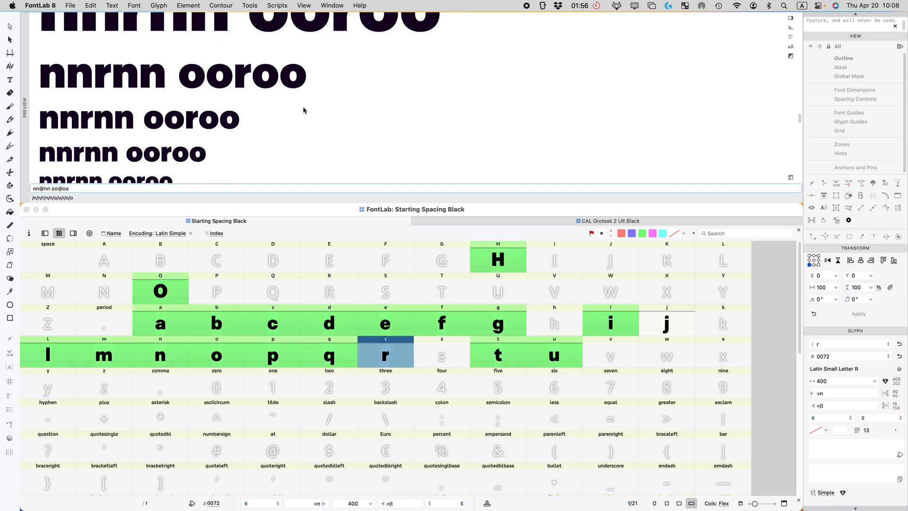
scroll(145, 160, "down", 4)
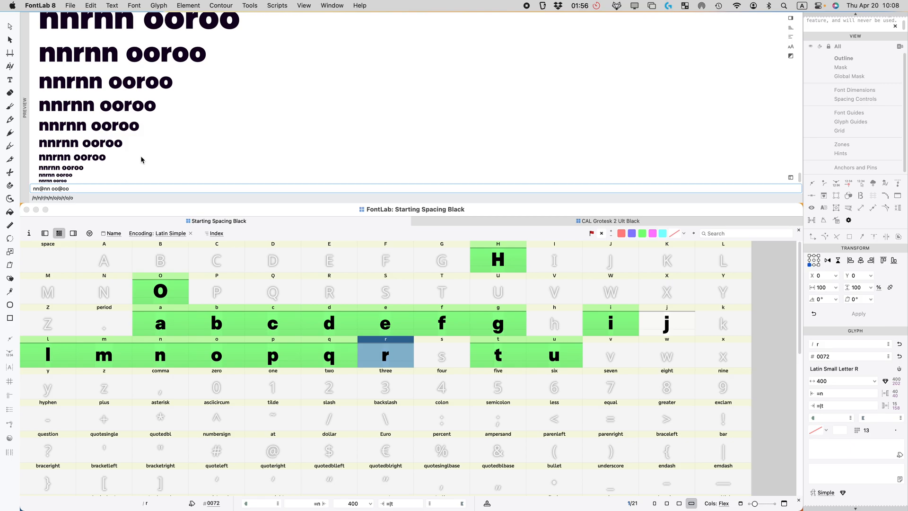
scroll(106, 148, "up", 6)
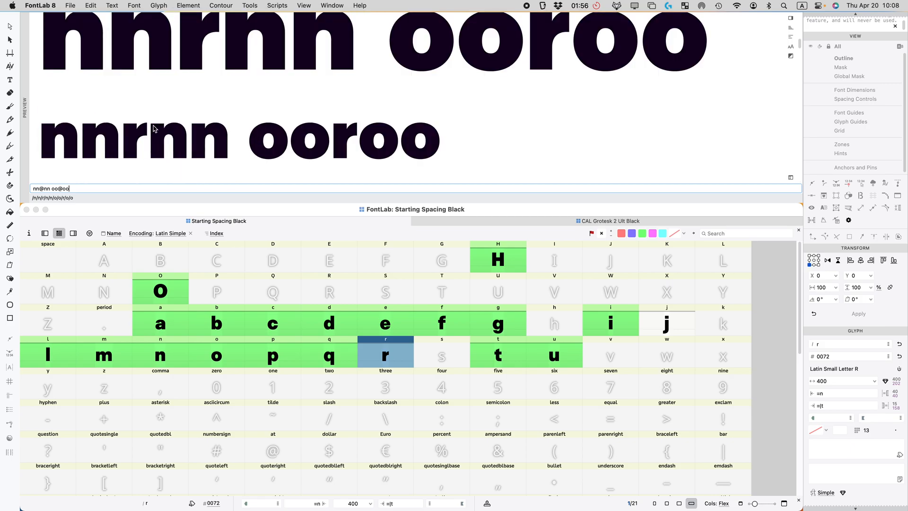
scroll(142, 154, "down", 2)
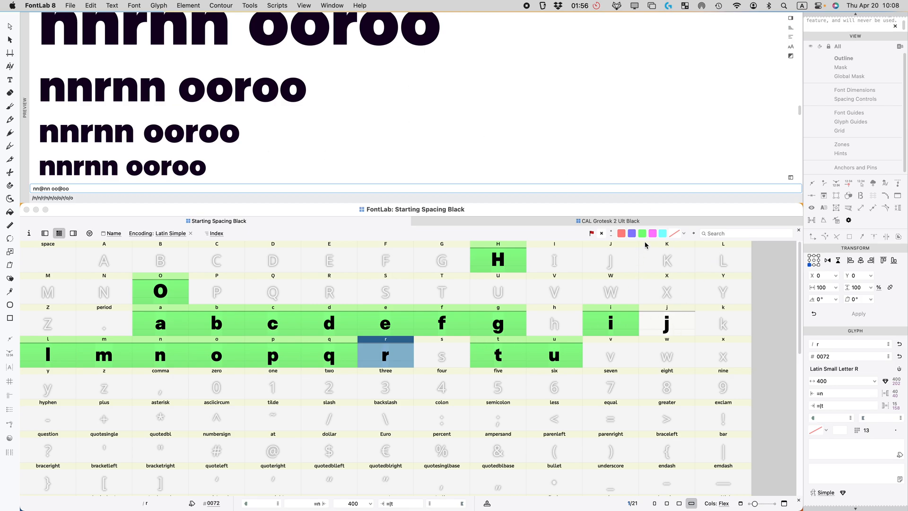
left_click(672, 320)
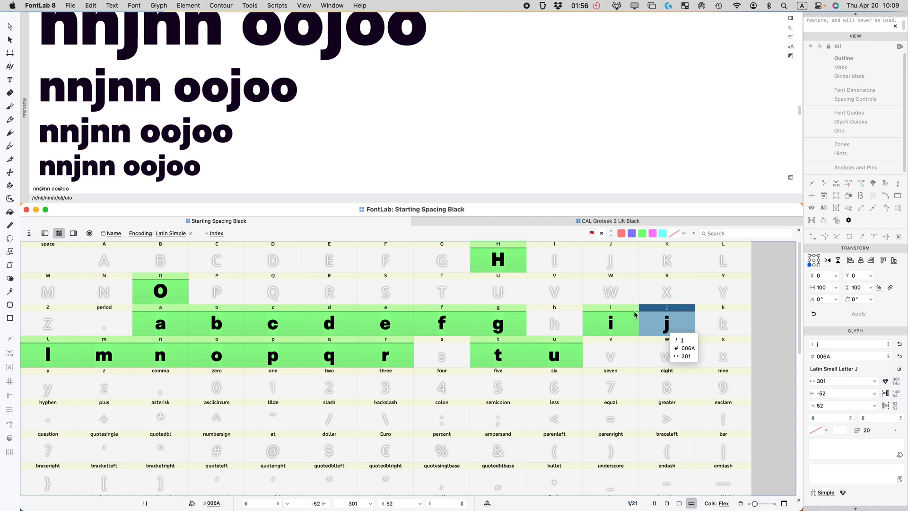
Step: Set j's left sidebearing to n, widening j from 301 to 393, and open j
left_click(833, 394)
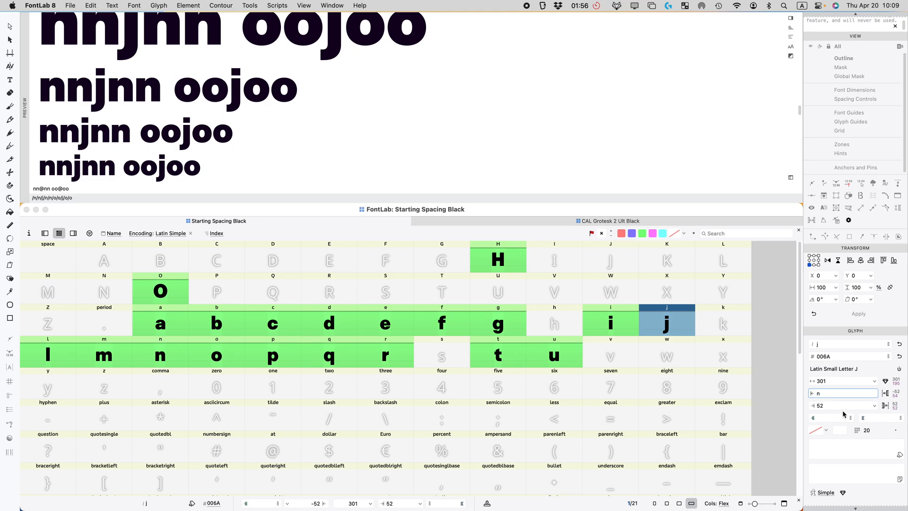
key("Return")
double_click(669, 319)
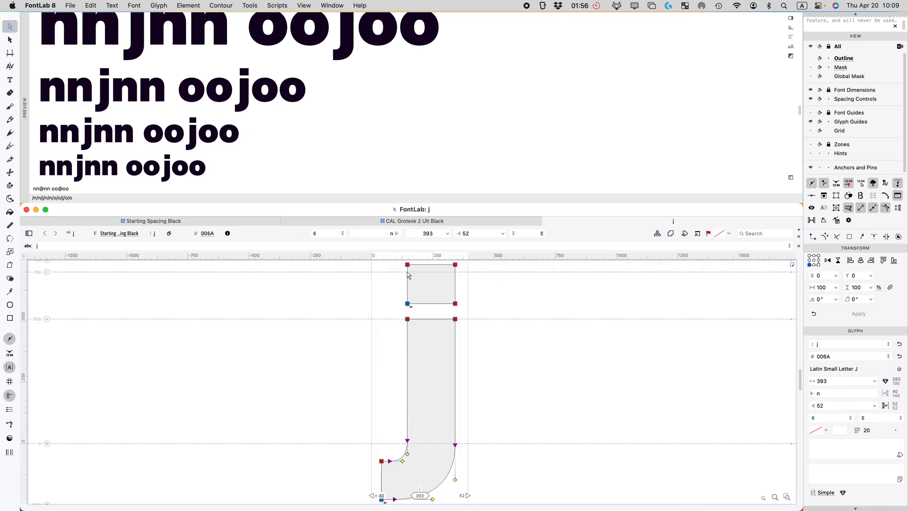
scroll(349, 310, "down", 3)
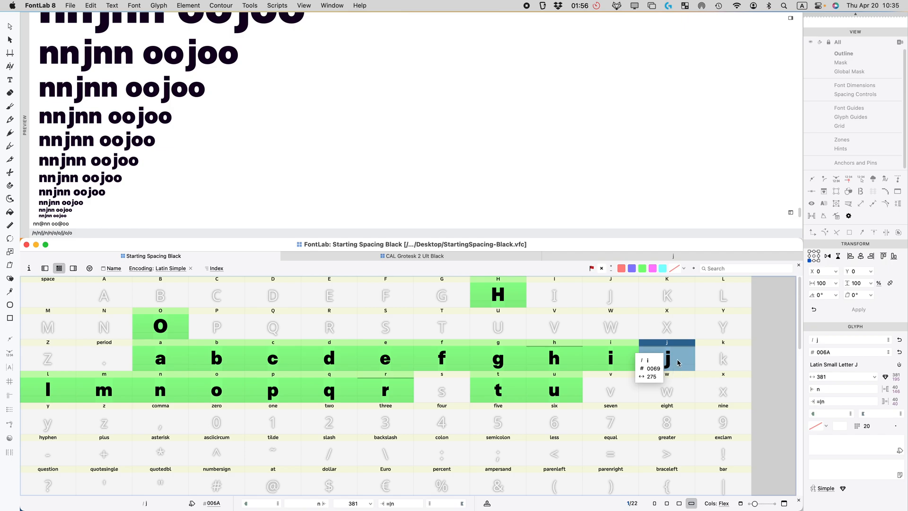
Step: Compare j with the neighbouring i, then open j in its own glyph window
left_click(636, 360)
left_click(665, 361)
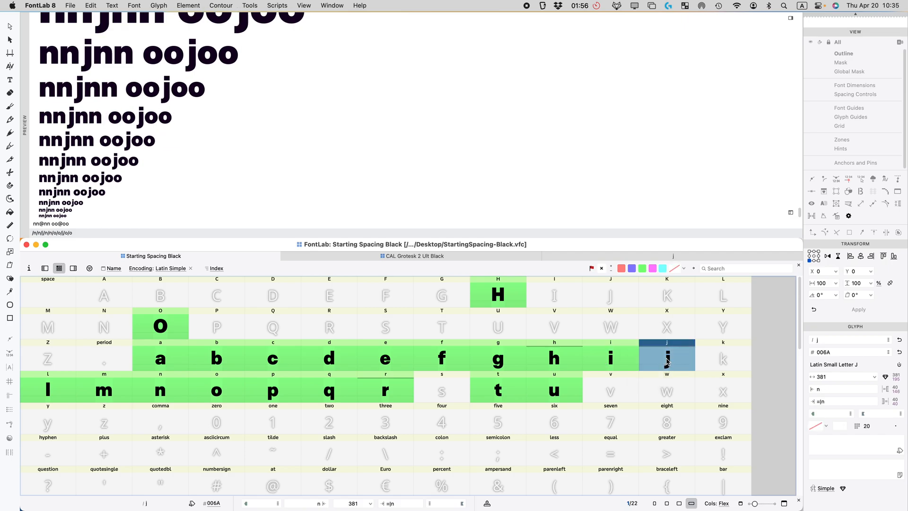
double_click(665, 361)
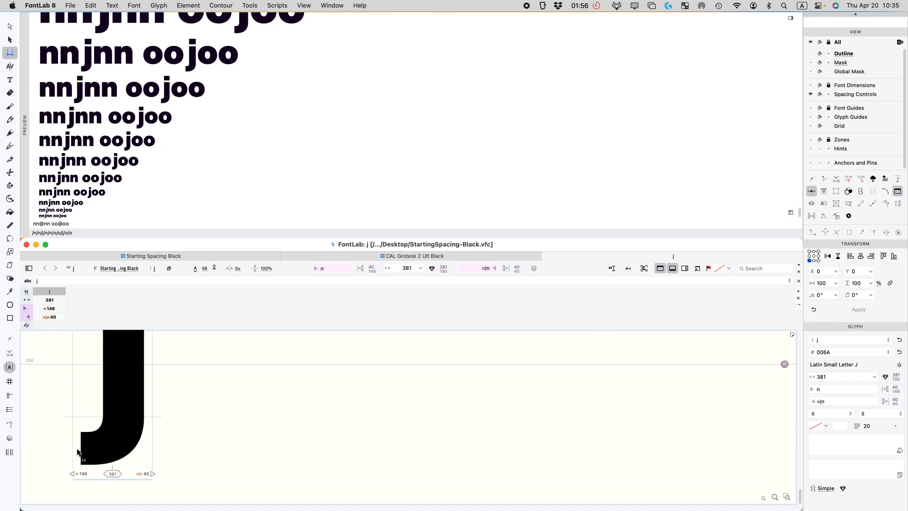
scroll(78, 433, "up", 4)
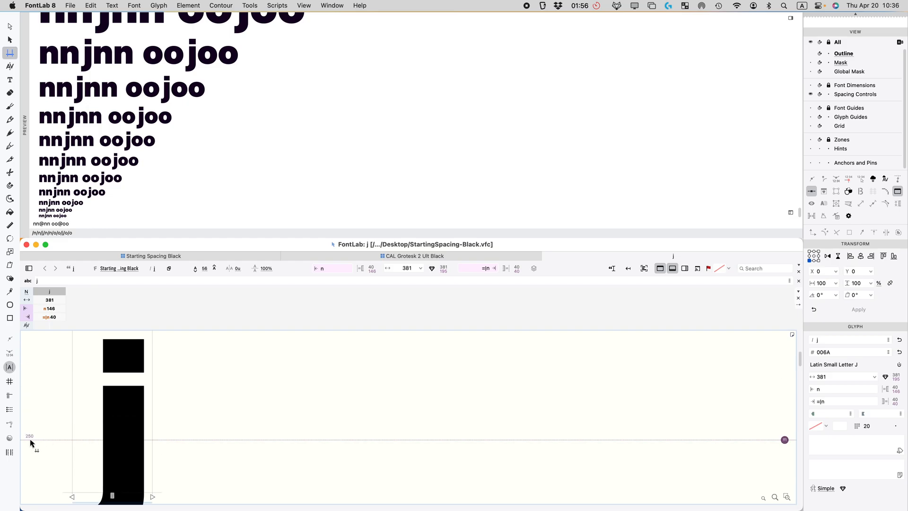
left_click(304, 6)
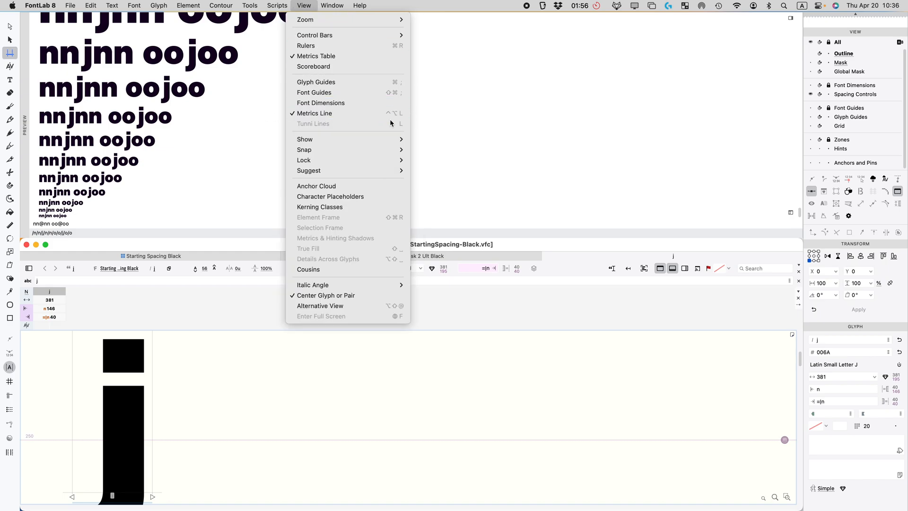
left_click(168, 296)
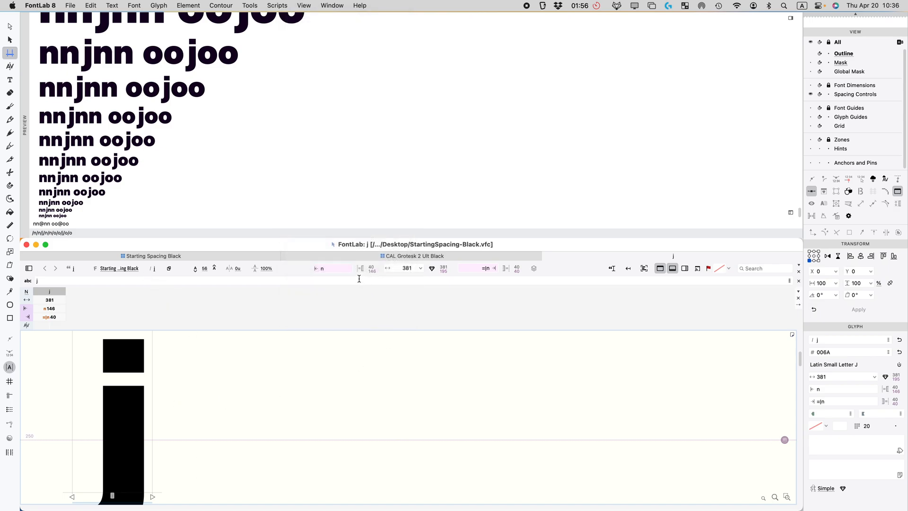
Step: Replace j's 'n' left sidebearing with 40 so j is 275 wide, then mark j green
left_click(333, 268)
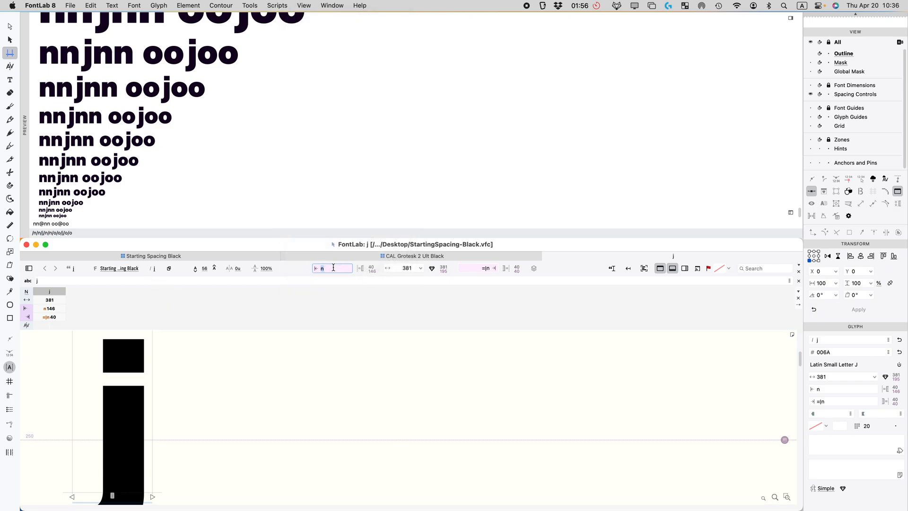
key("Return")
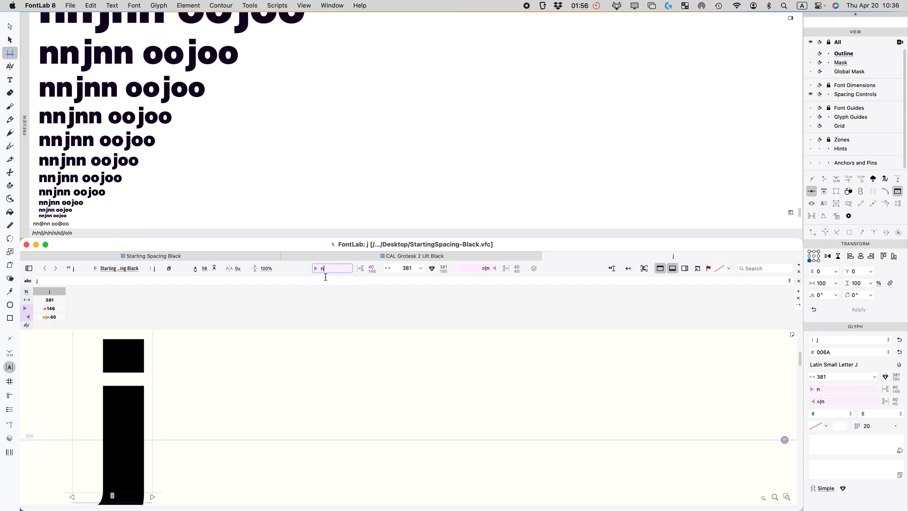
double_click(331, 268)
type("40")
left_click(369, 268)
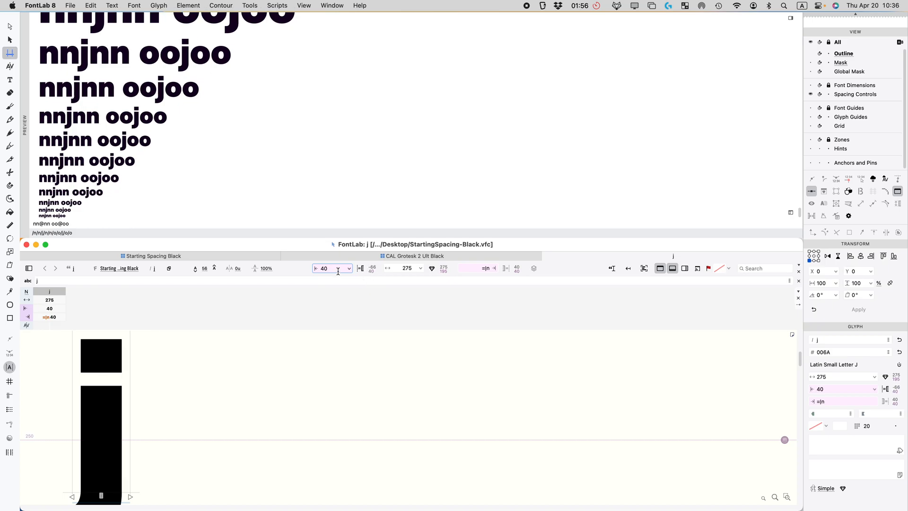
scroll(121, 128, "up", 3)
scroll(138, 147, "down", 2)
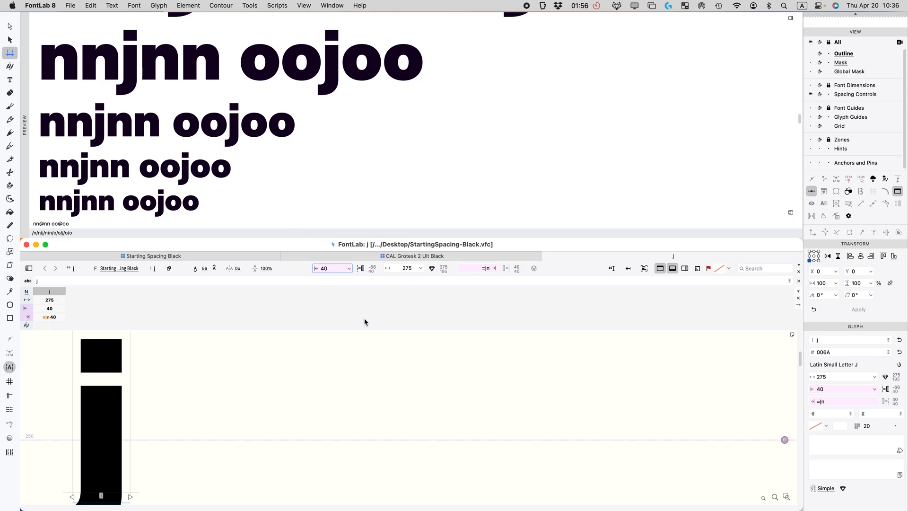
left_click(547, 255)
left_click(643, 269)
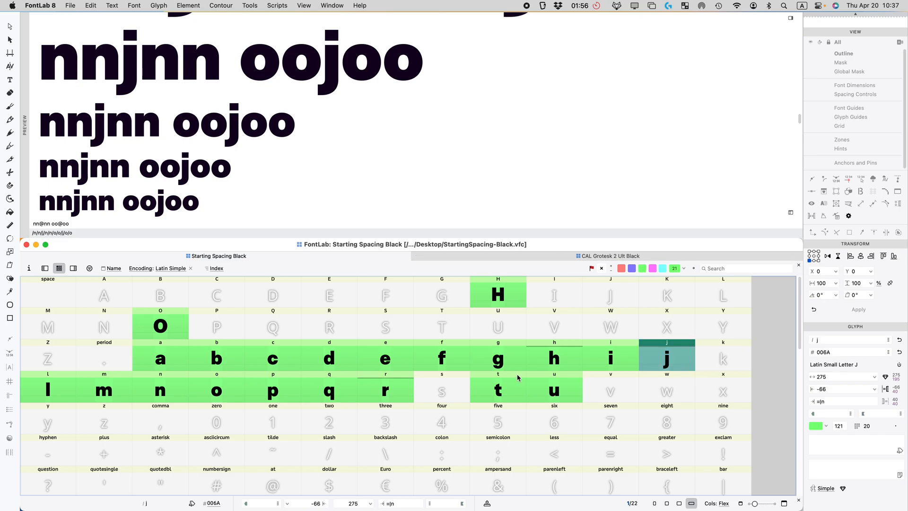
Step: Open c and shift its left-edge nodes 10 units right, narrowing it to 582
left_click(276, 361)
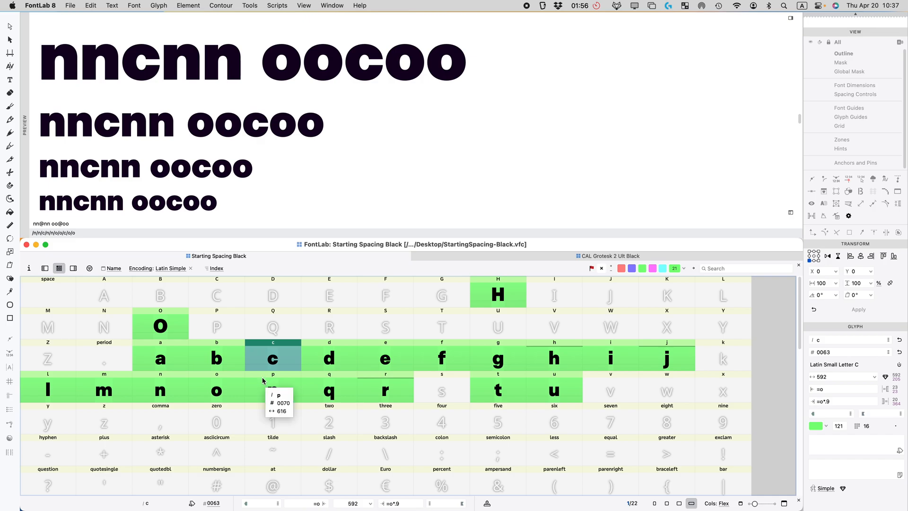
double_click(253, 366)
left_click_drag(424, 394, 349, 412)
key("shift+Right")
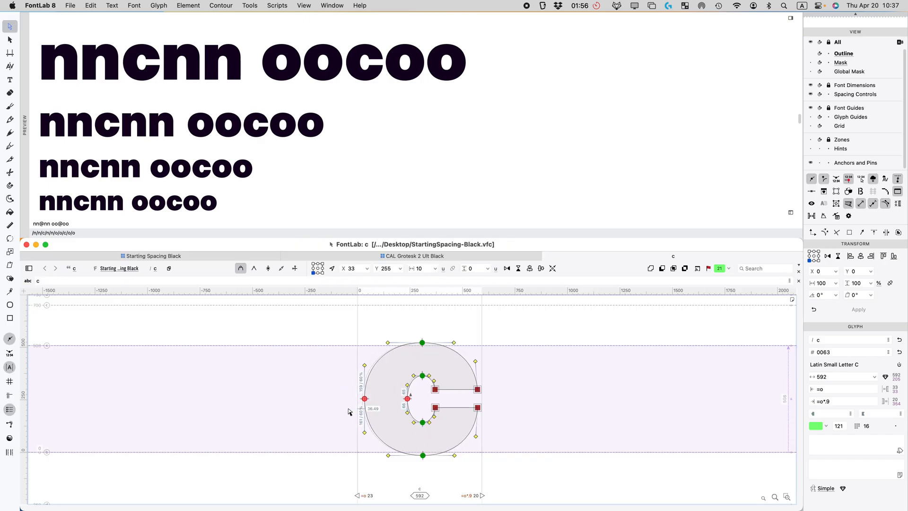
Step: Reshape the c's inner counter curves by adjusting their handles and Tunni lines
left_click_drag(444, 368, 394, 428)
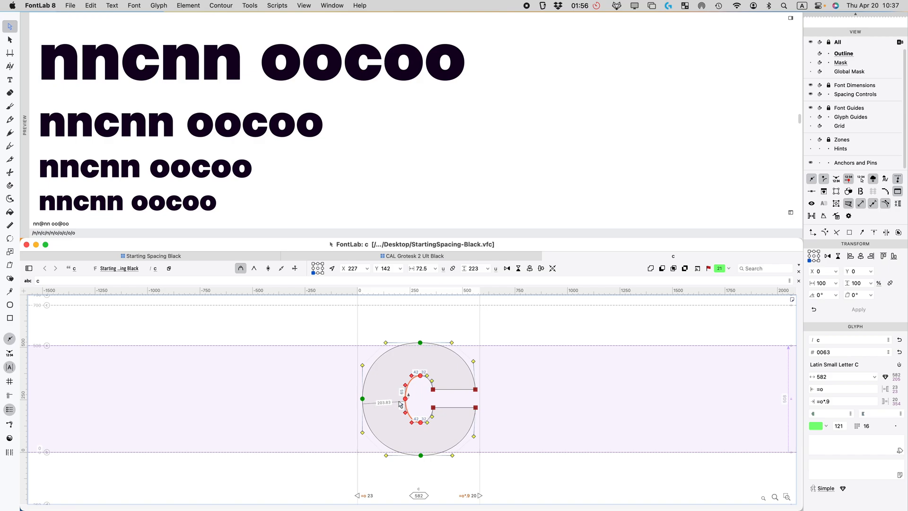
left_click(446, 376)
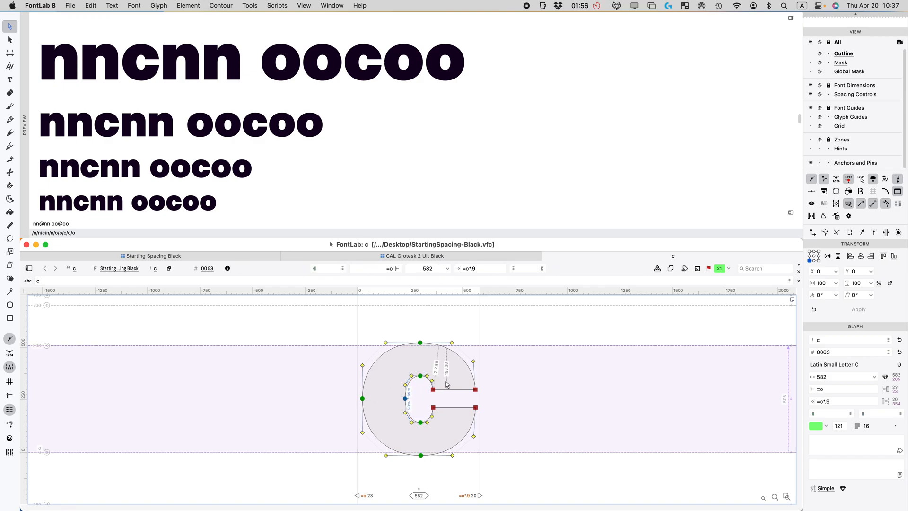
key("super+=")
key("super+=")
left_click_drag(377, 365, 375, 365)
left_click_drag(459, 341, 425, 397)
left_click(452, 435)
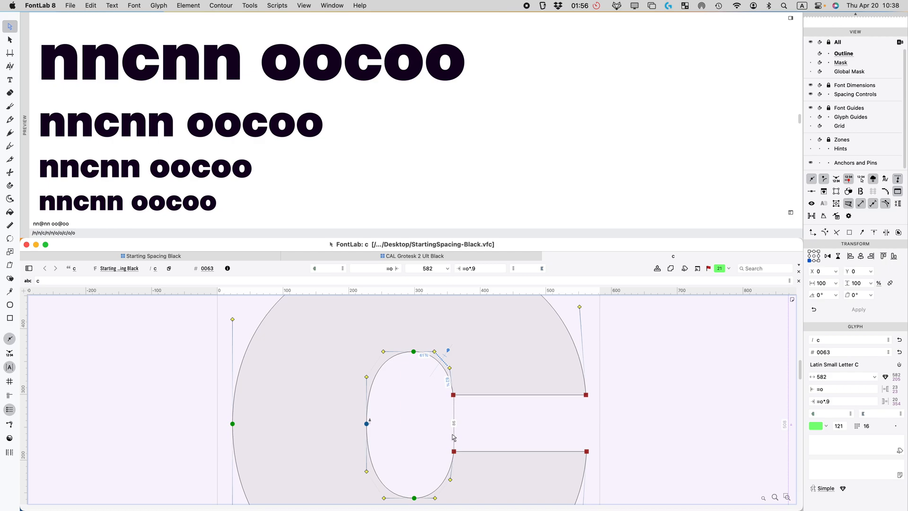
left_click_drag(471, 428, 427, 502)
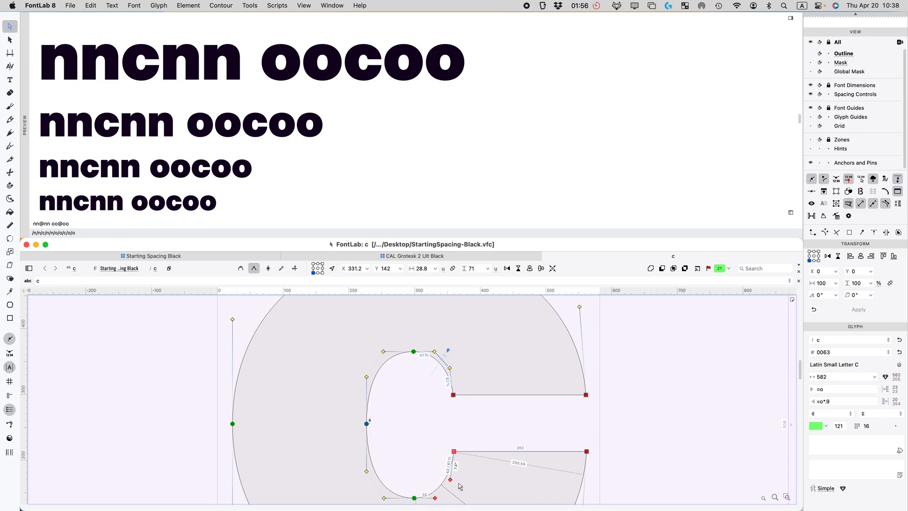
left_click_drag(472, 412, 444, 363)
key("shift+super+b")
left_click(429, 372)
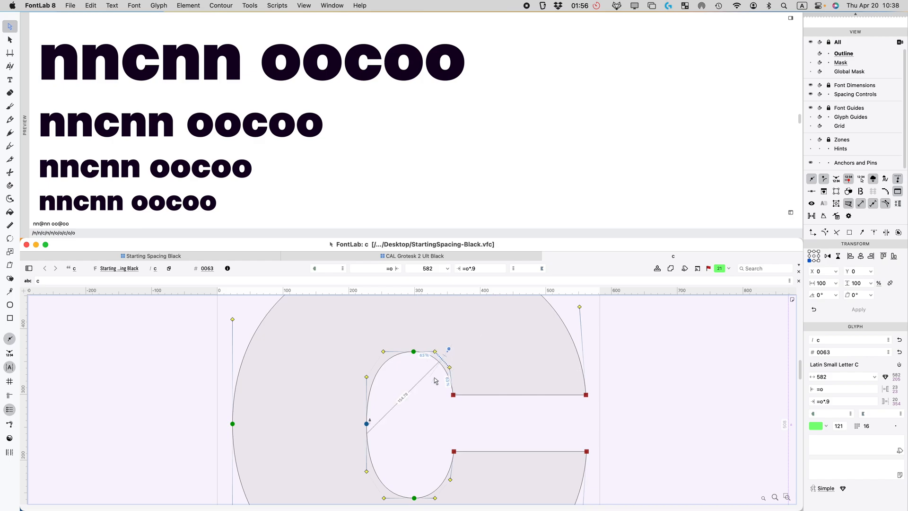
Step: Preview the filled c and slightly tighten the counter's lower-right curve
key("space")
left_click_drag(436, 413, 410, 356)
left_click(427, 410)
left_click_drag(428, 429, 421, 431)
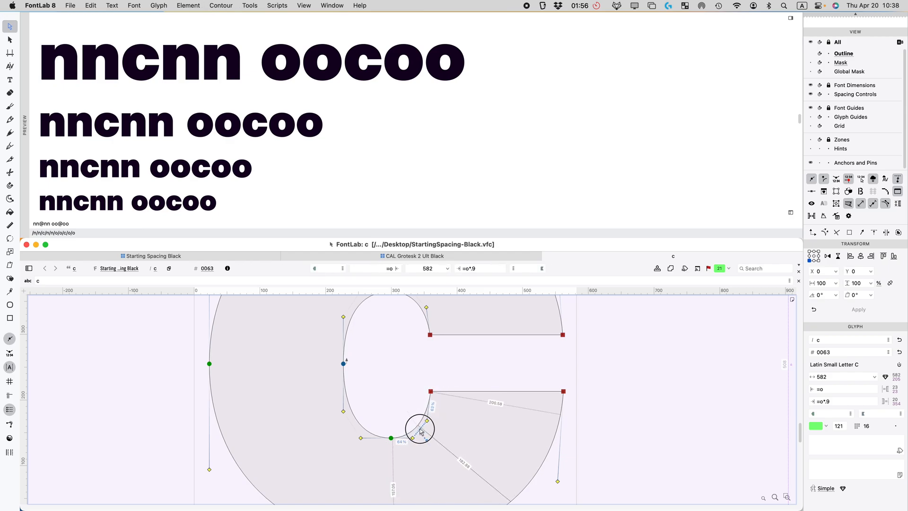
key("space")
left_click_drag(397, 379, 373, 379)
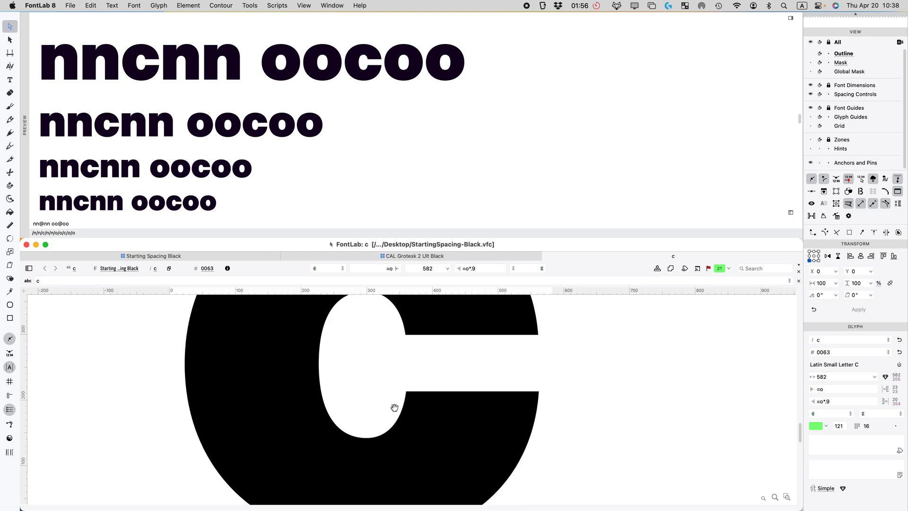
key("super+w")
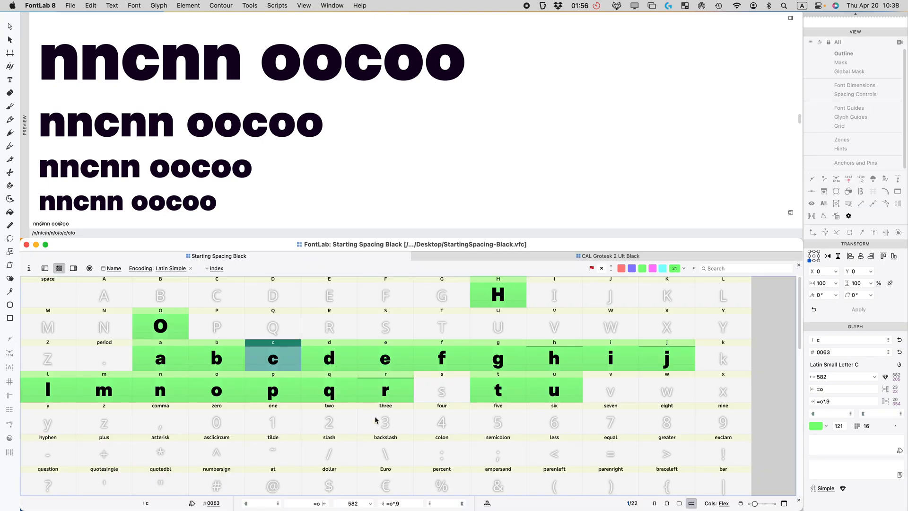
Step: Paste the k from CAL Grotesk 2 Ult Black into Starting Spacing Black
left_click(304, 5)
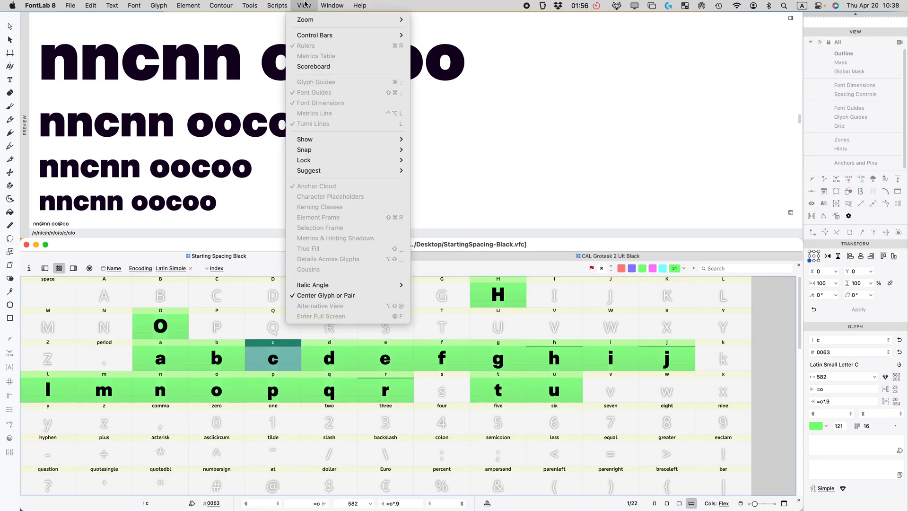
mouse_move(220, 4)
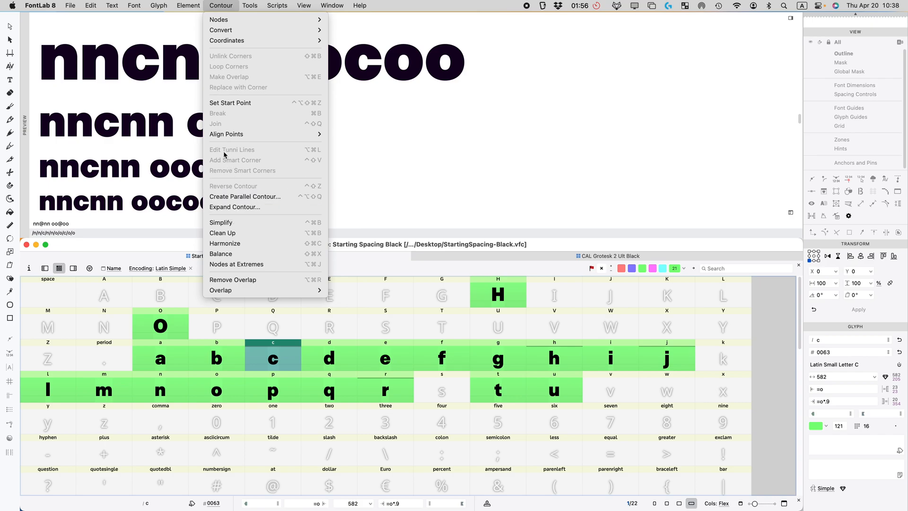
left_click(276, 381)
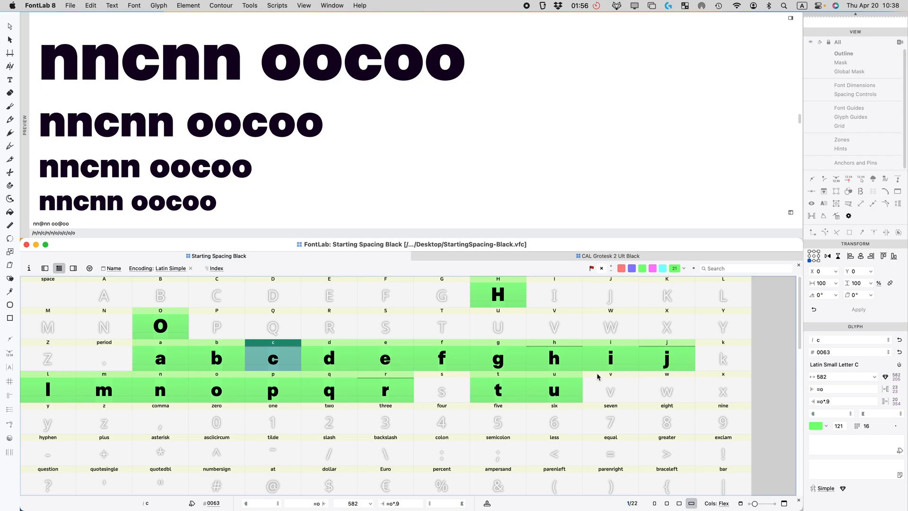
left_click(449, 257)
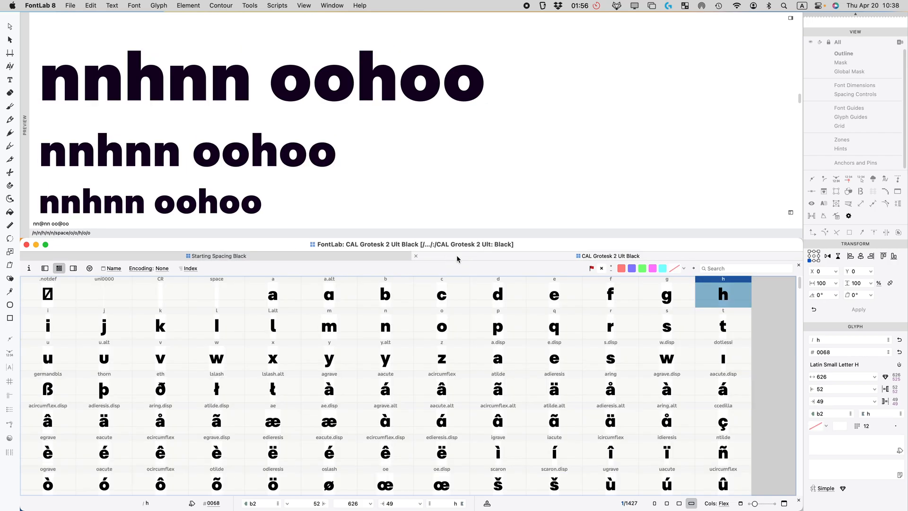
left_click(176, 325)
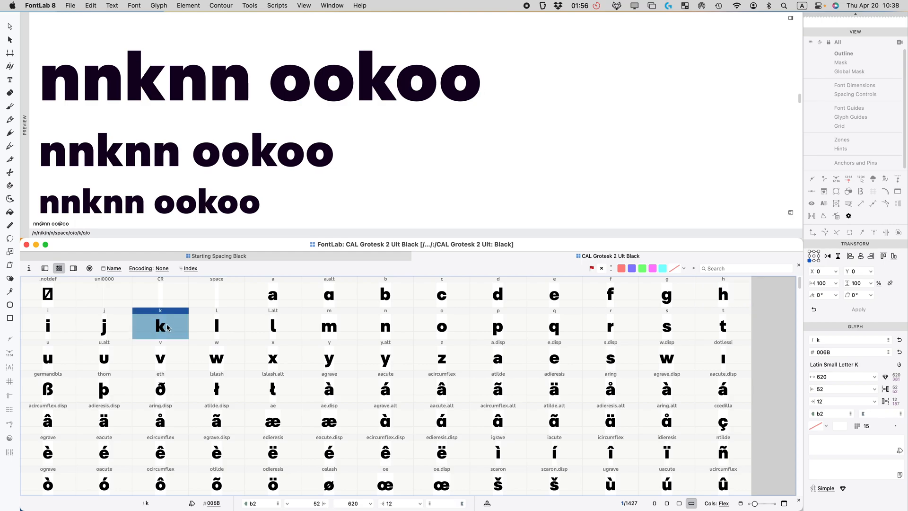
left_click(231, 258)
left_click(724, 367)
key("super+v")
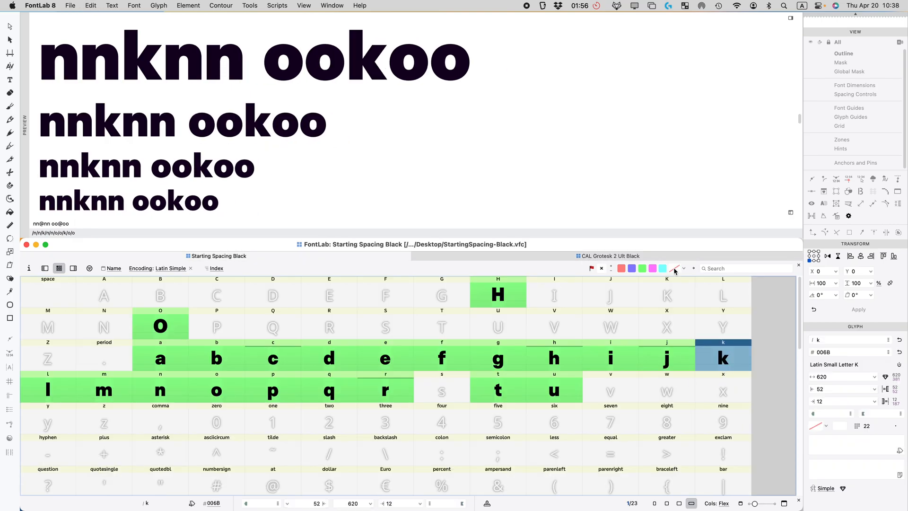
Step: Copy v, w, x and y from CAL Grotesk 2 Ult Black into the empty slots
left_click(591, 256)
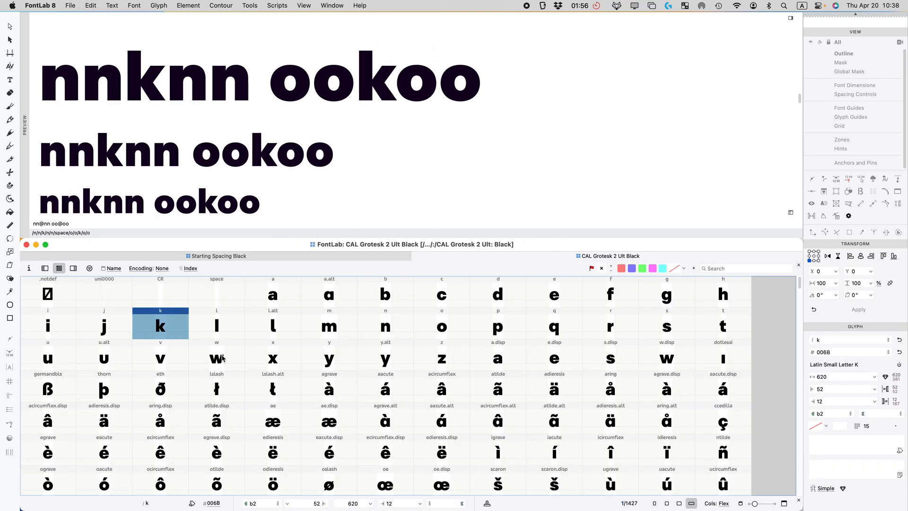
left_click(165, 355)
left_click(319, 365, "shift")
key("super+c")
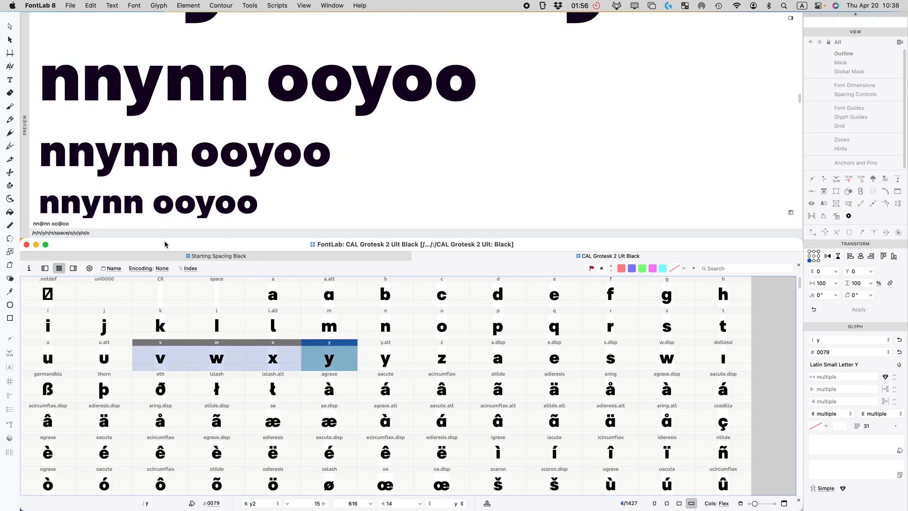
left_click(163, 259)
left_click(612, 386)
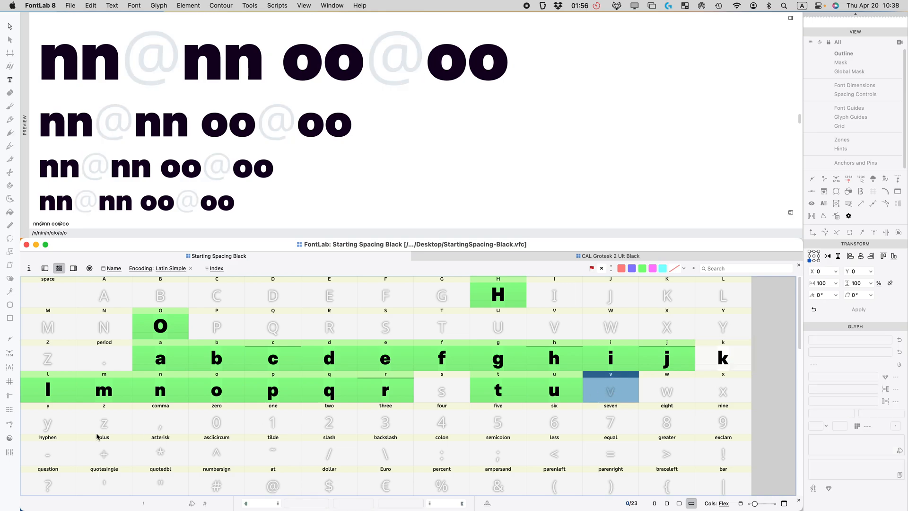
left_click(56, 427, "shift")
key("super+v")
left_click(537, 254)
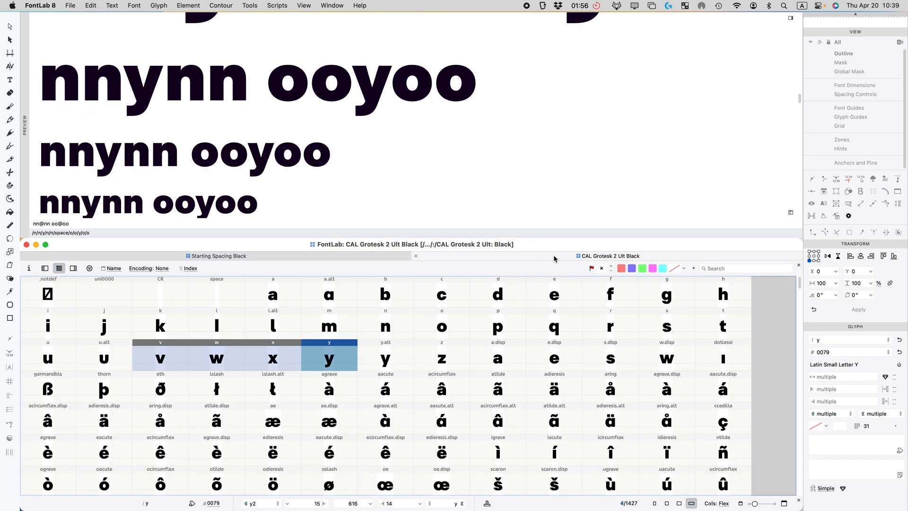
left_click(322, 258)
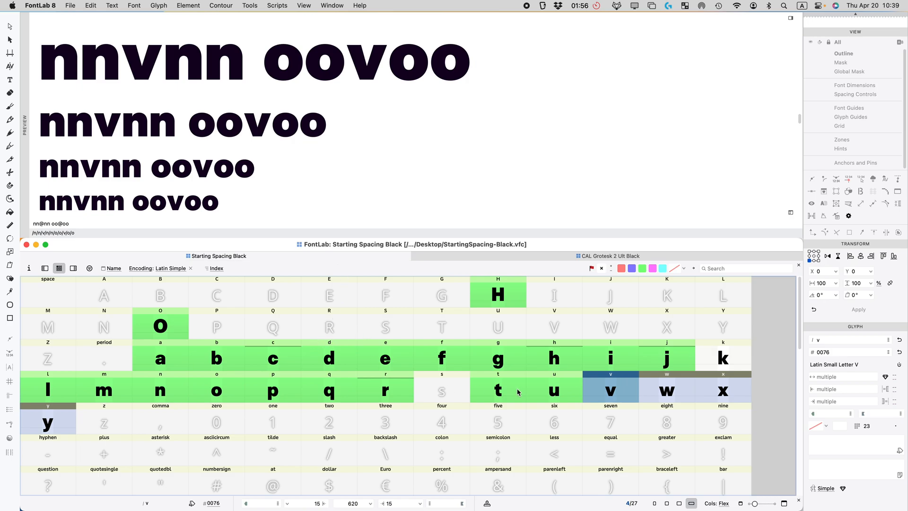
Step: Link k's left sidebearing to n with the expression =n
left_click(577, 366)
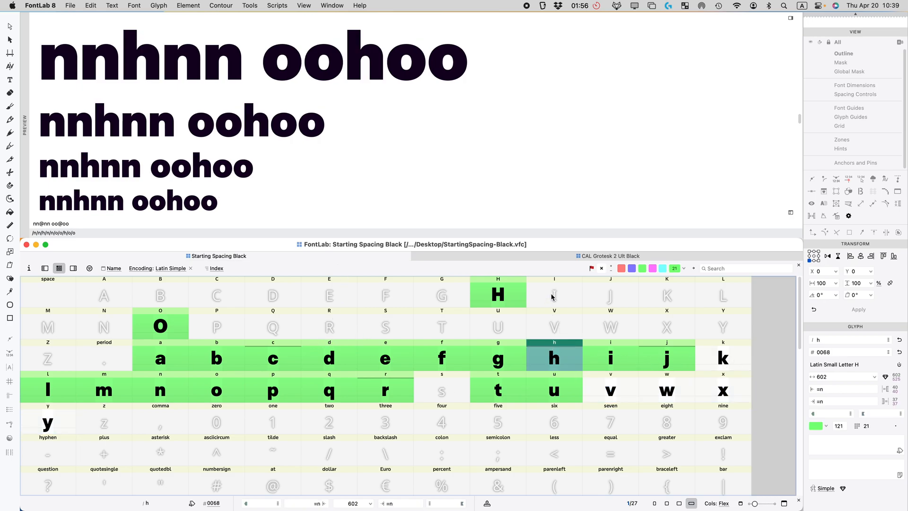
left_click(712, 368)
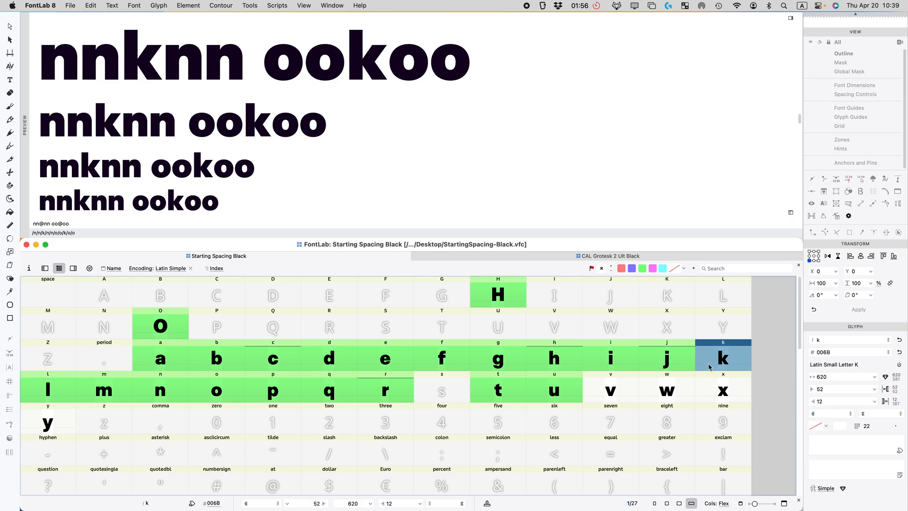
left_click(839, 388)
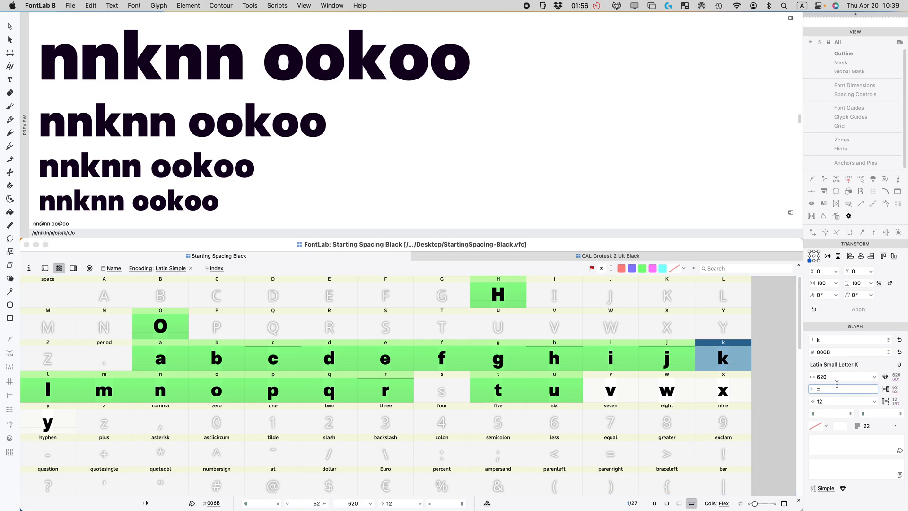
type("=n")
key("Return")
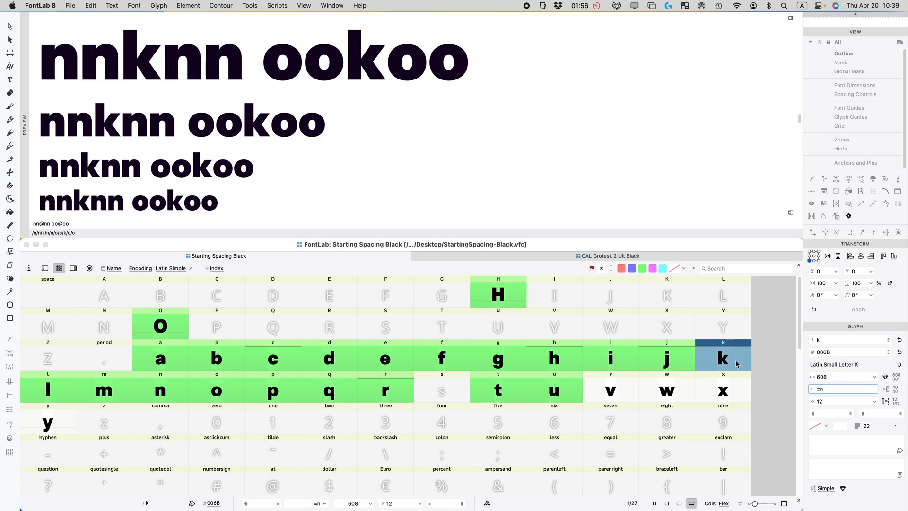
left_click(730, 395)
left_click(727, 365)
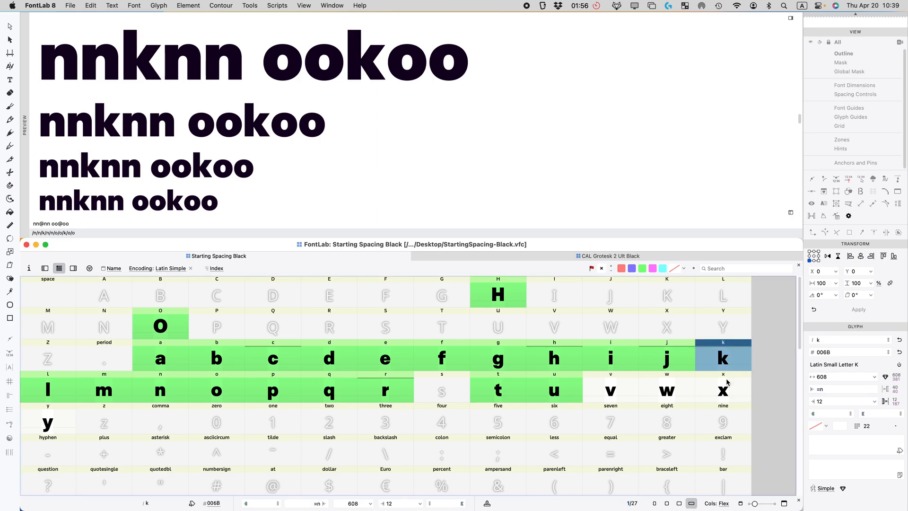
left_click(727, 381)
left_click(719, 353)
Step: Append vvvv to the preview text and set v's left and right sidebearings to 0
left_click(615, 395)
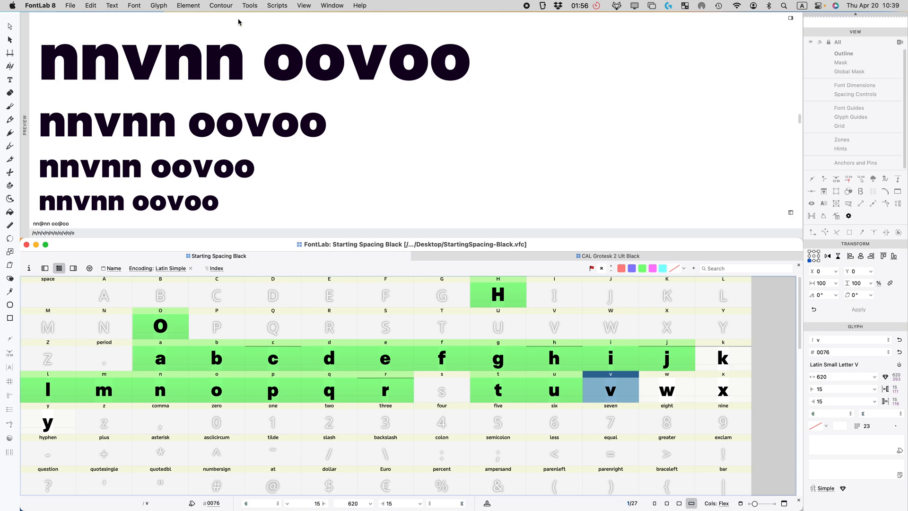
left_click(828, 388)
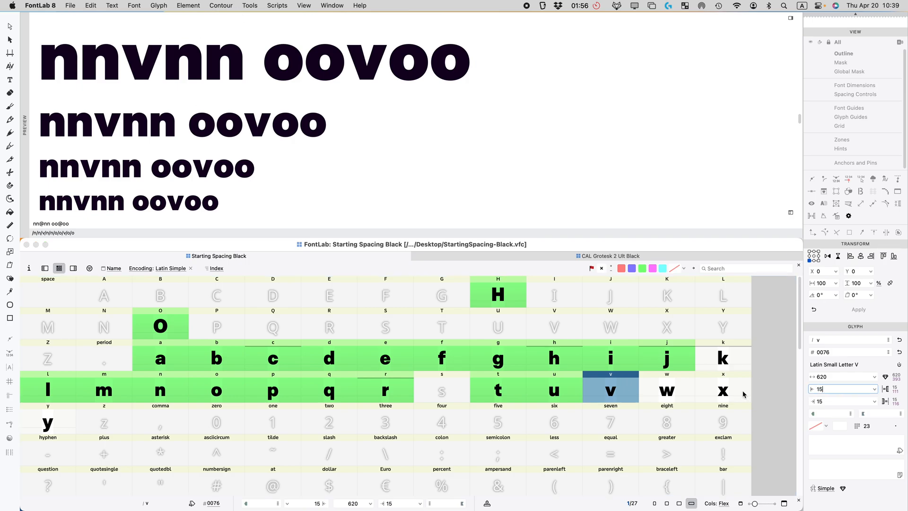
left_click(137, 220)
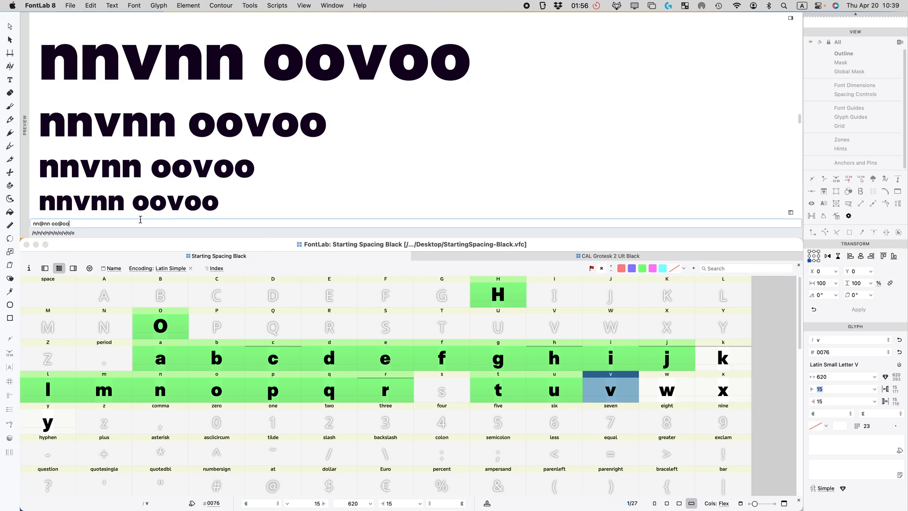
type("vvvv")
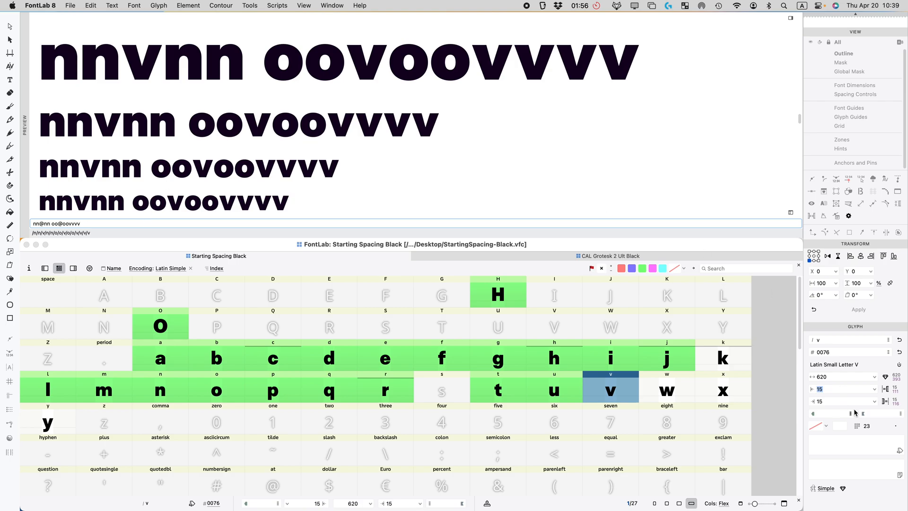
type("0")
left_click(828, 390)
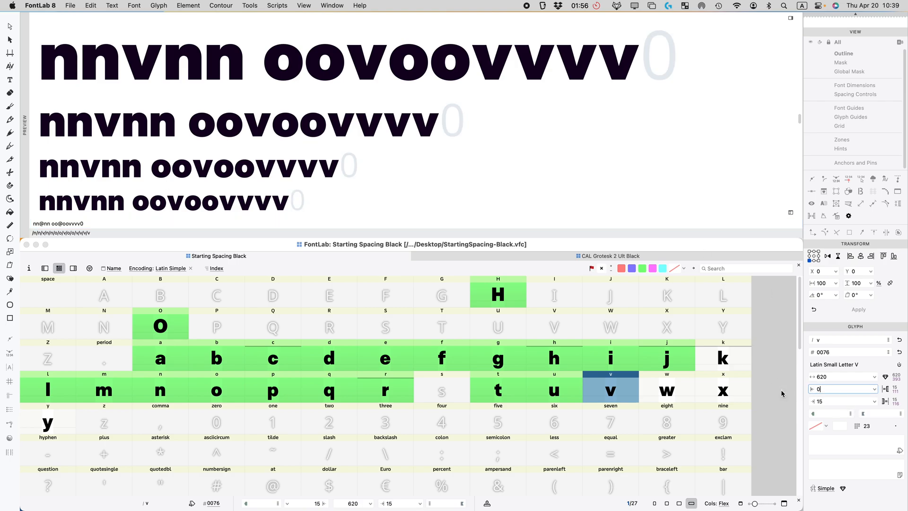
type("0")
left_click(831, 402)
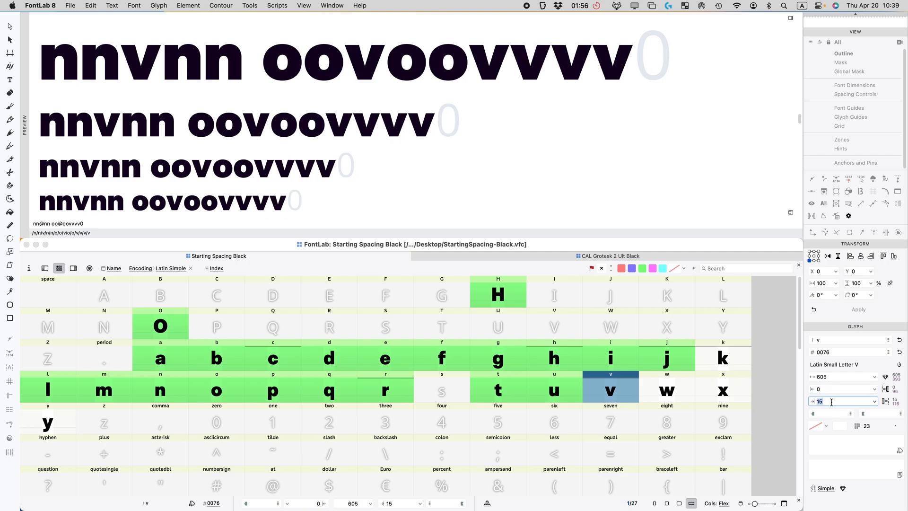
key("Return")
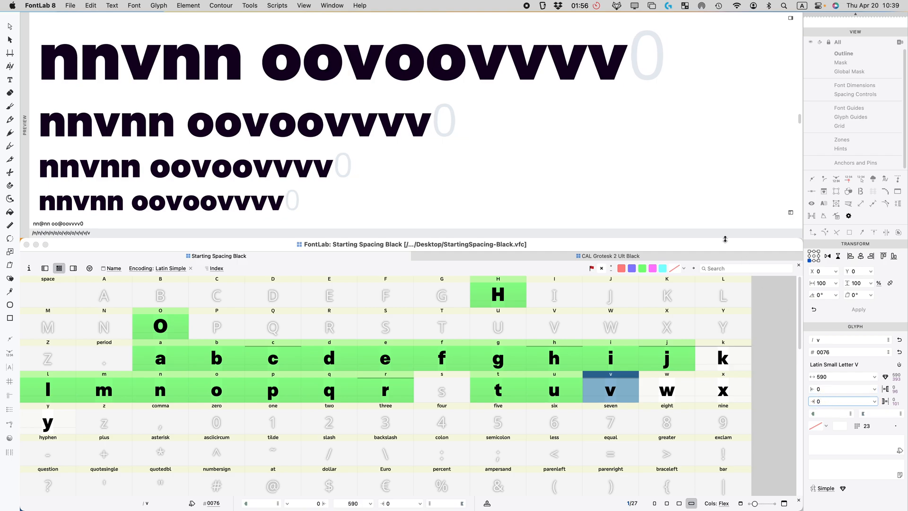
Step: Delete trailing preview characters so each sample line ends with two v's after oovoo
scroll(511, 160, "up", 2)
scroll(513, 162, "down", 3)
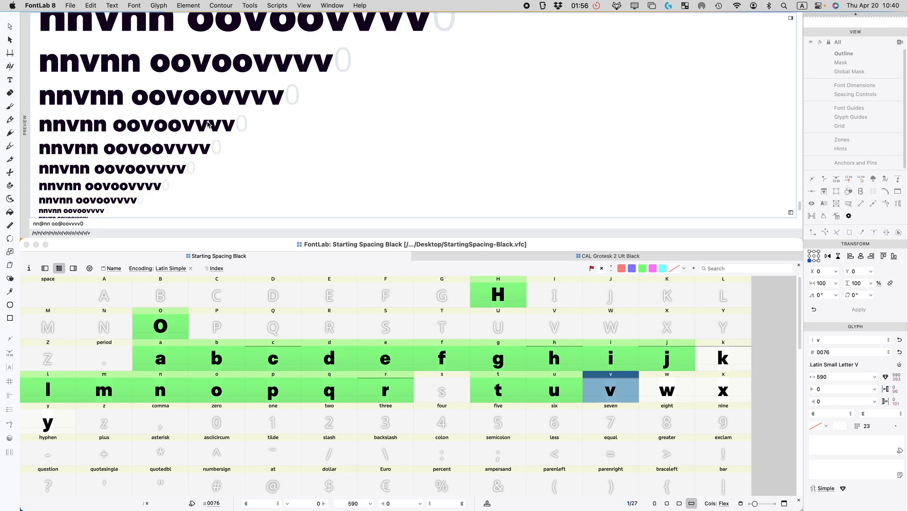
scroll(246, 127, "up", 5)
scroll(477, 149, "down", 3)
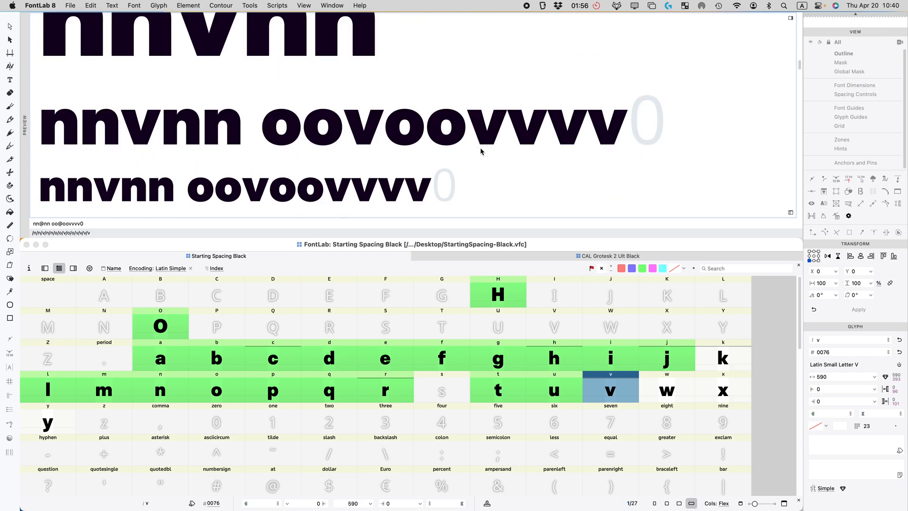
scroll(476, 155, "down", 3)
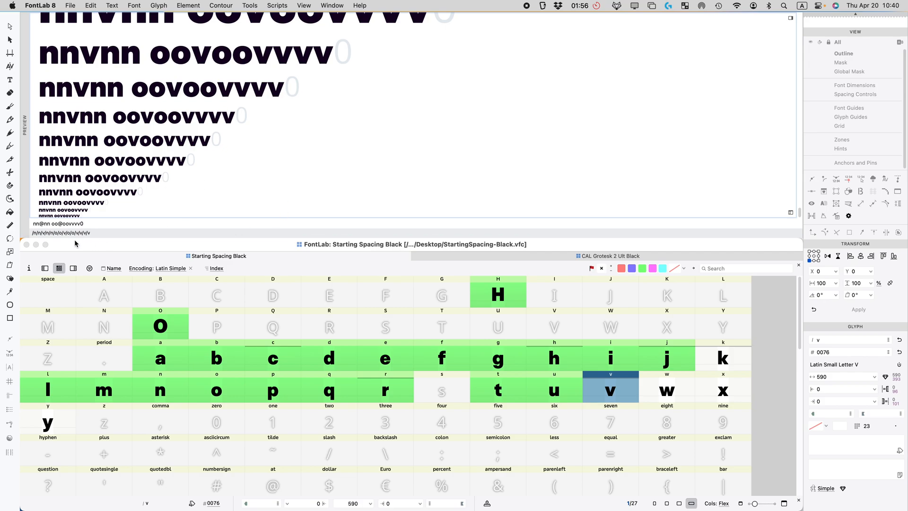
left_click(76, 223)
key("BackSpace")
key("BackSpace")
key("BackSpace")
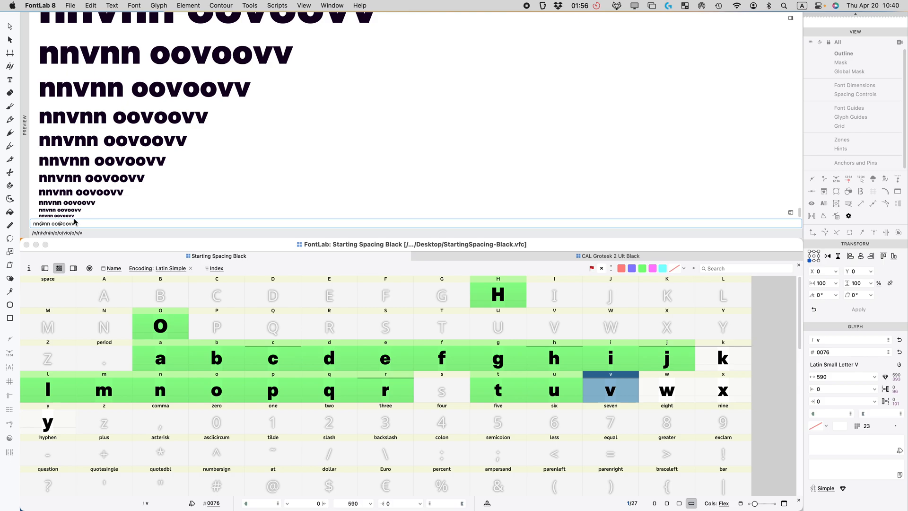
scroll(255, 146, "up", 3)
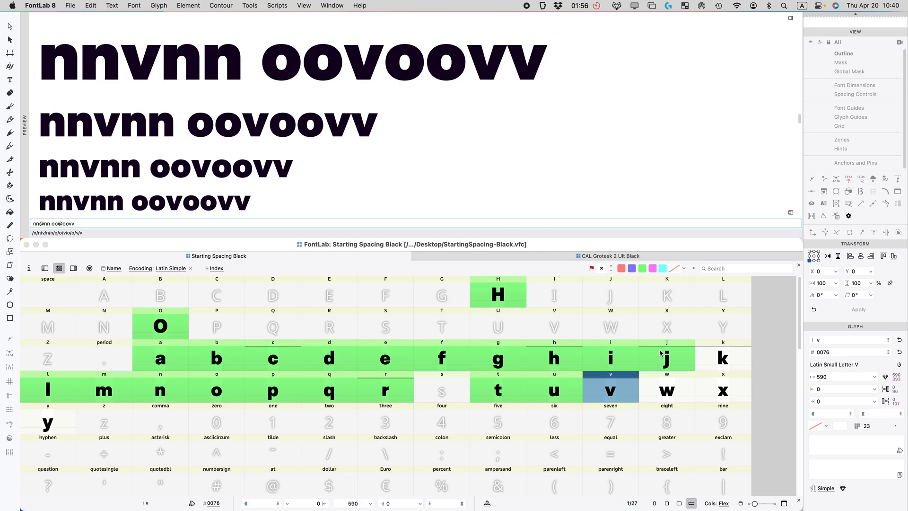
left_click(628, 384)
Step: Set v's sidebearings to 6 and bind both as =6, making v 602 wide
left_click(827, 387)
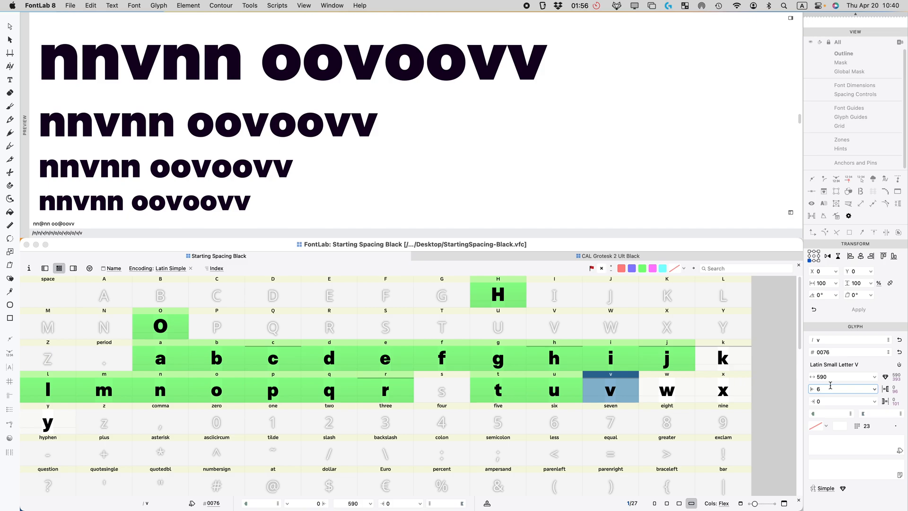
key("BackSpace")
key("Tab")
type("6")
key("Return")
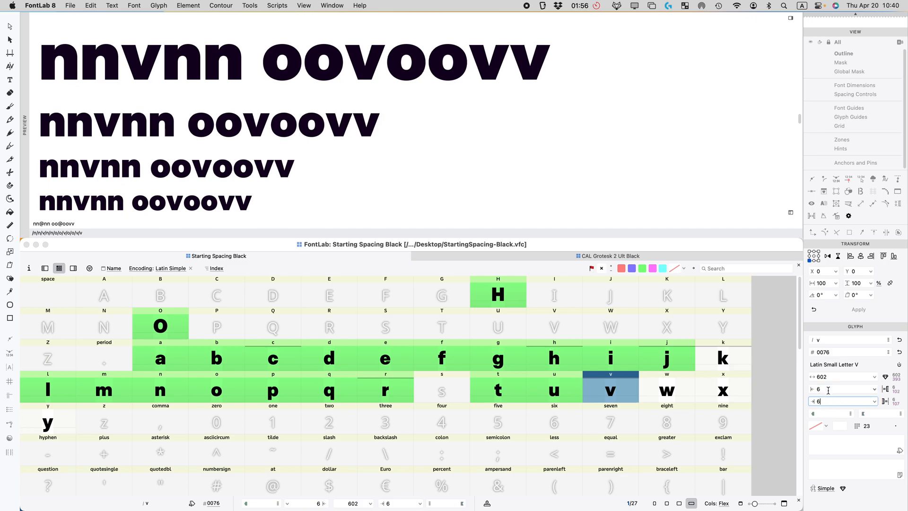
left_click(887, 389)
left_click(886, 402)
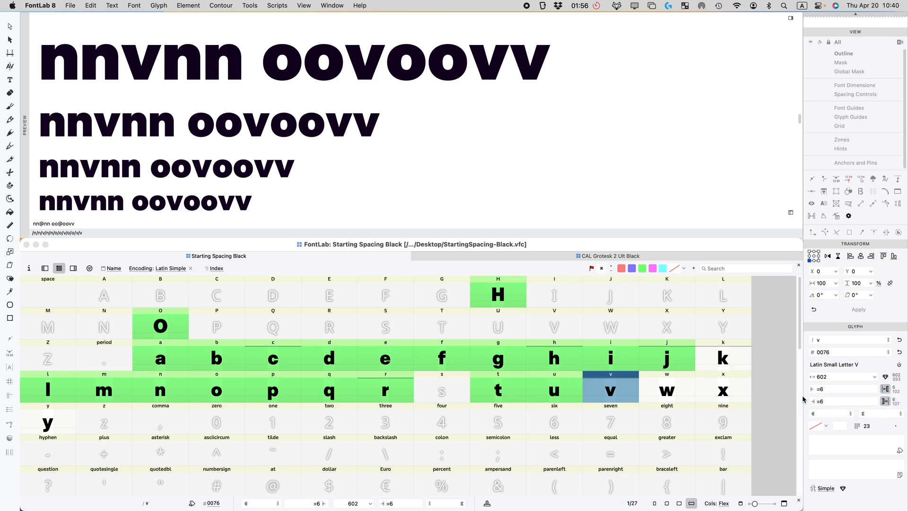
double_click(614, 391)
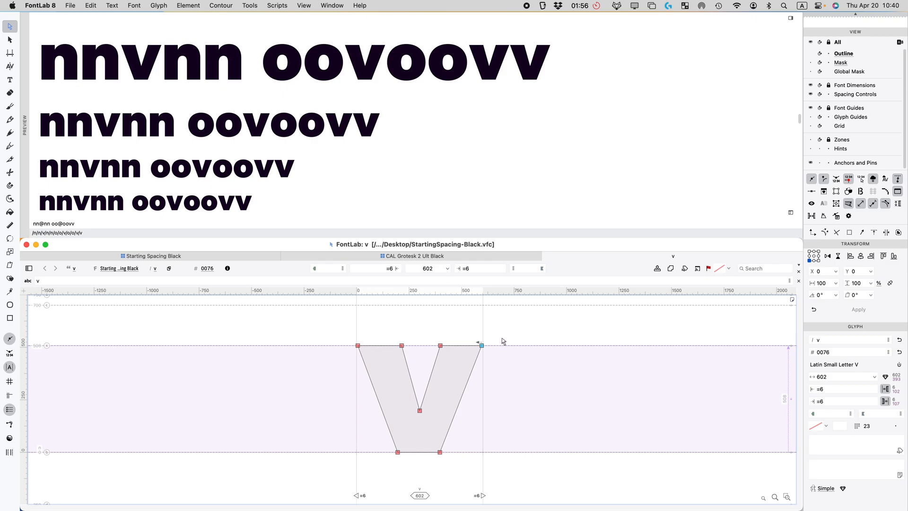
left_click_drag(512, 329, 476, 360)
key("super+Right")
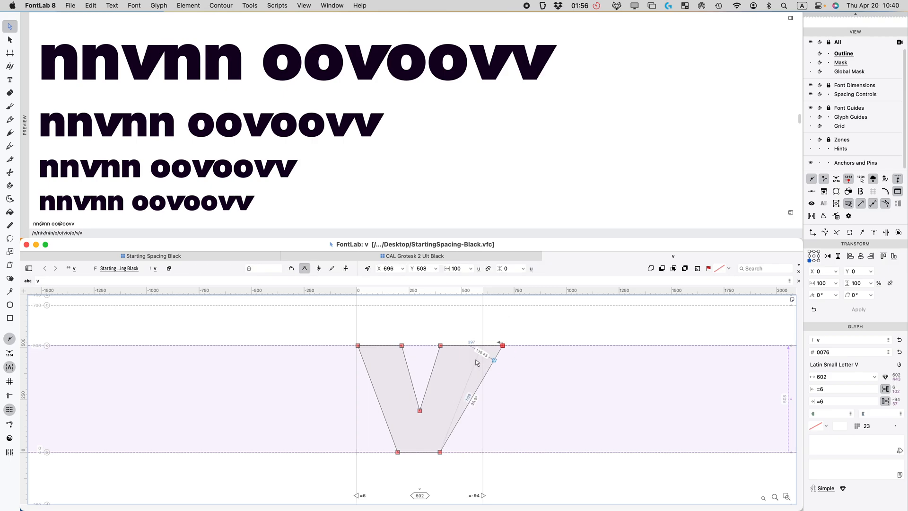
key("super+Left")
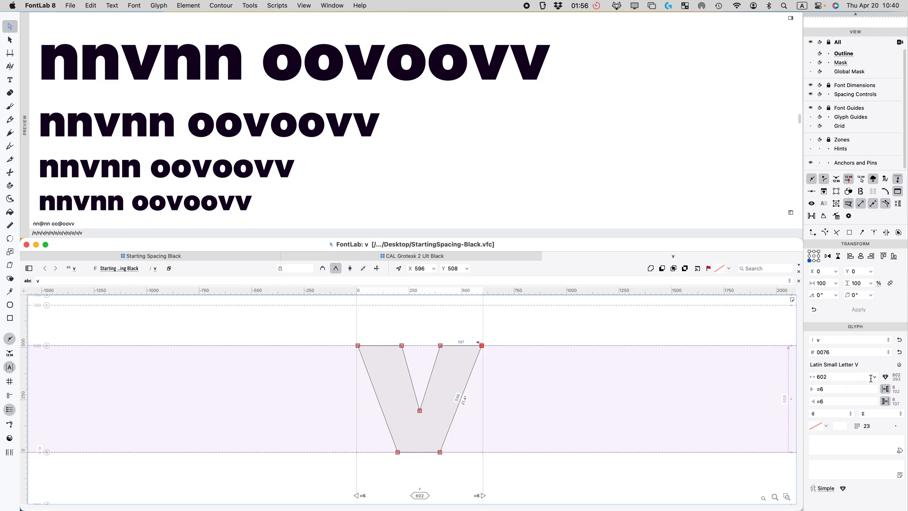
left_click(886, 401)
left_click(886, 389)
left_click_drag(563, 334, 466, 370)
key("super+Right")
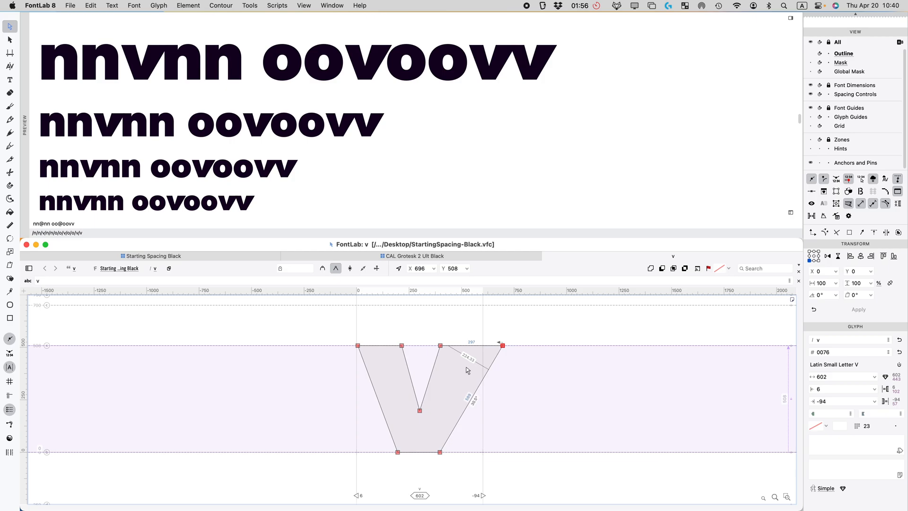
key("super+z")
left_click(886, 401)
left_click(886, 389)
left_click(587, 336)
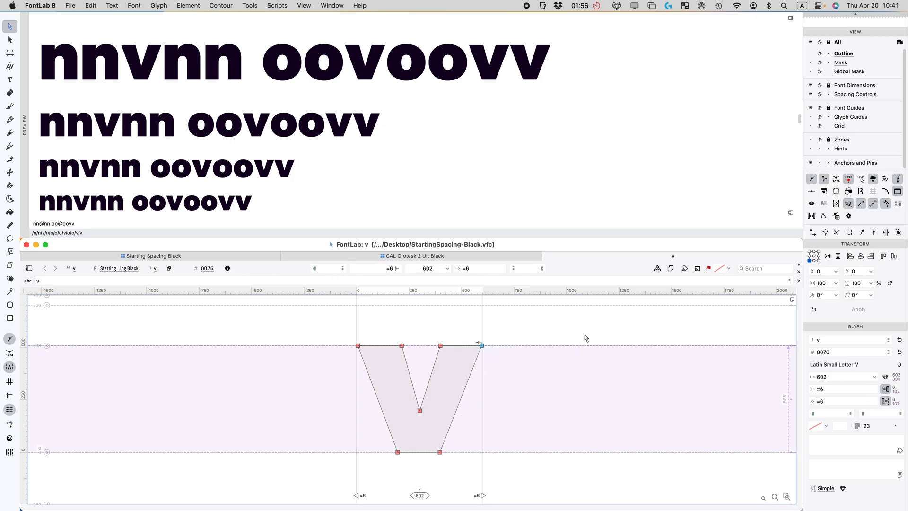
left_click(581, 329)
left_click_drag(410, 327, 328, 361)
key("super+Left")
key("super+Right")
left_click(415, 319)
key("super+w")
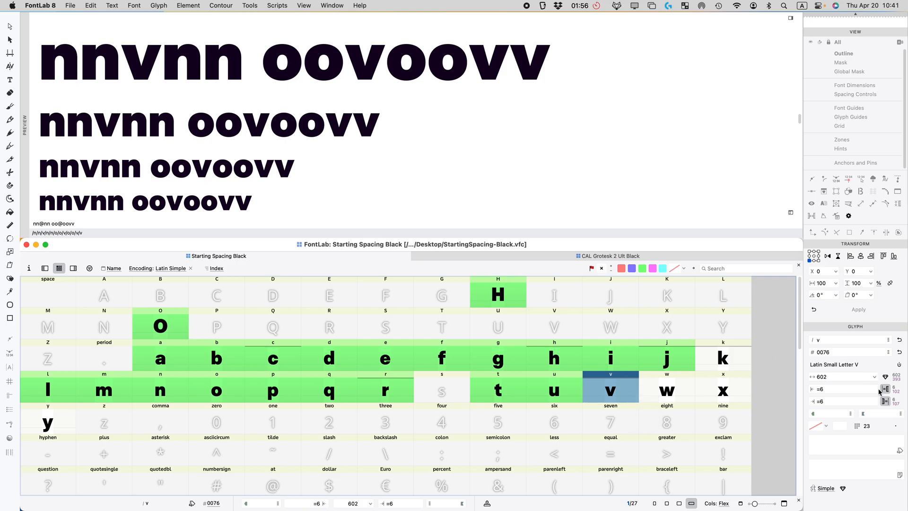
Step: Change v's sidebearings to =-5 on both sides (width 580) and open v in a glyph window
left_click(839, 389)
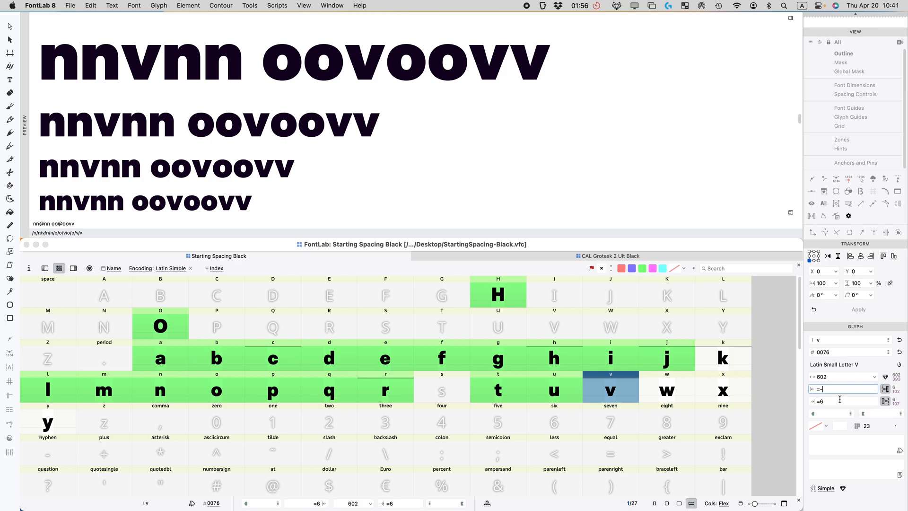
left_click(827, 401)
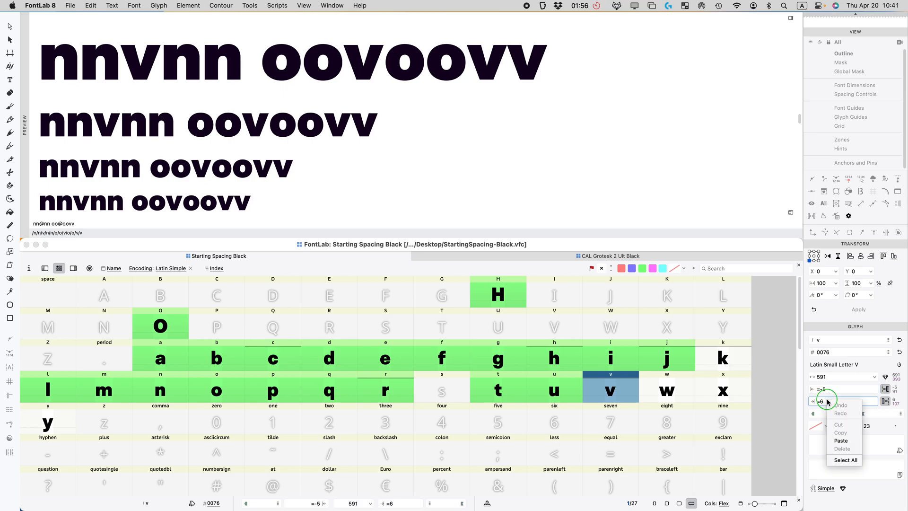
key("BackSpace")
type("-5")
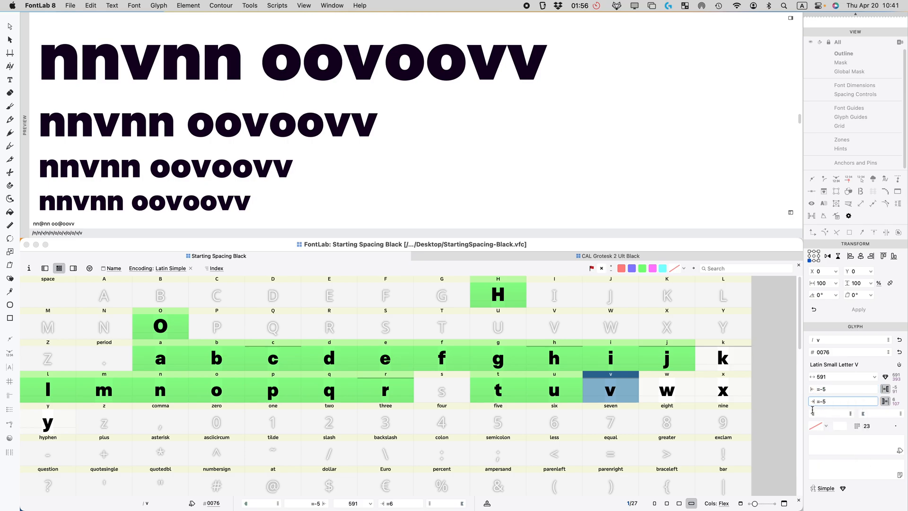
key("Return")
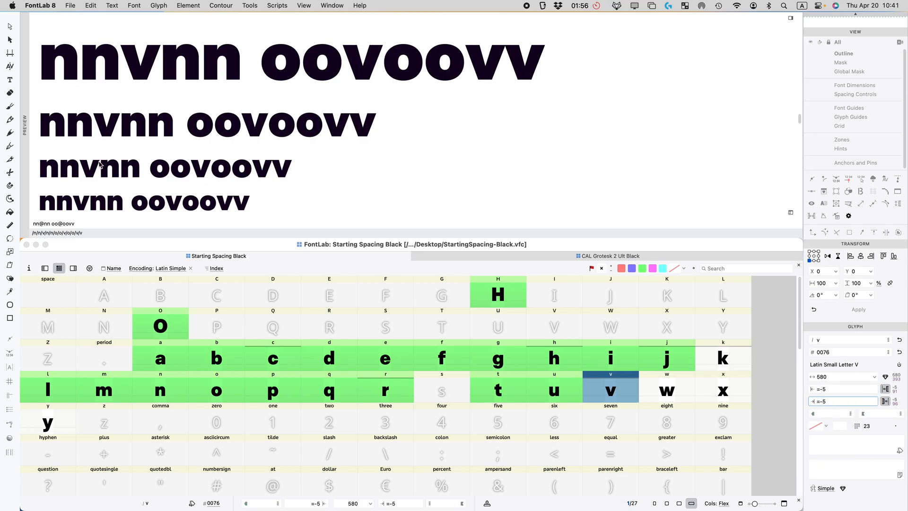
left_click(610, 394)
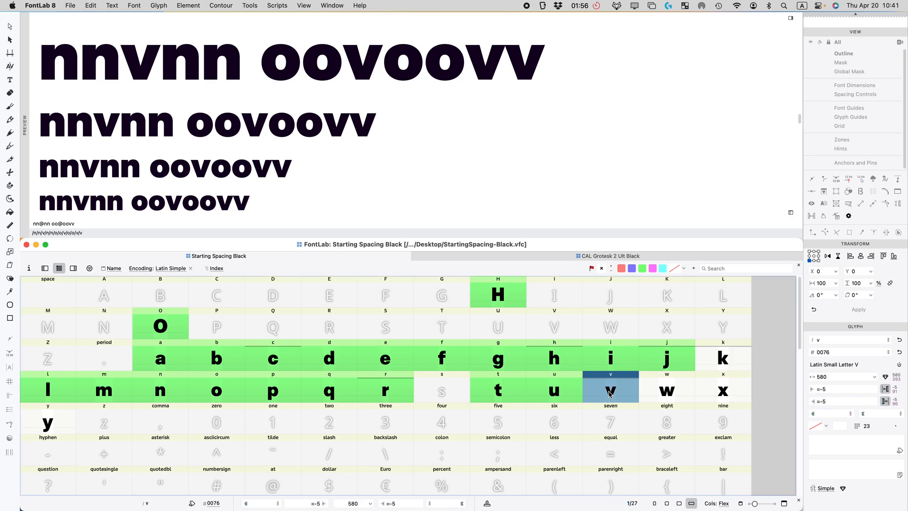
double_click(610, 393)
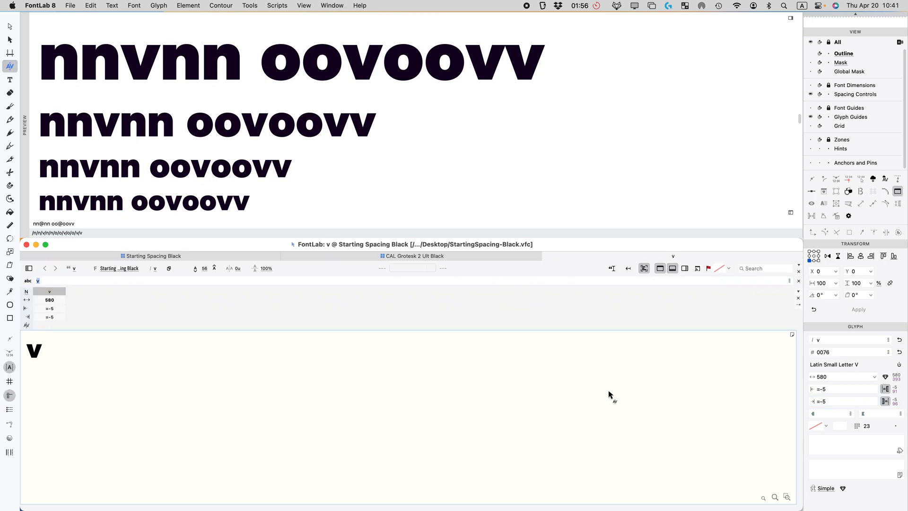
Step: Show vvv in the glyph window and kern the v–v pair to 15
left_click(51, 281)
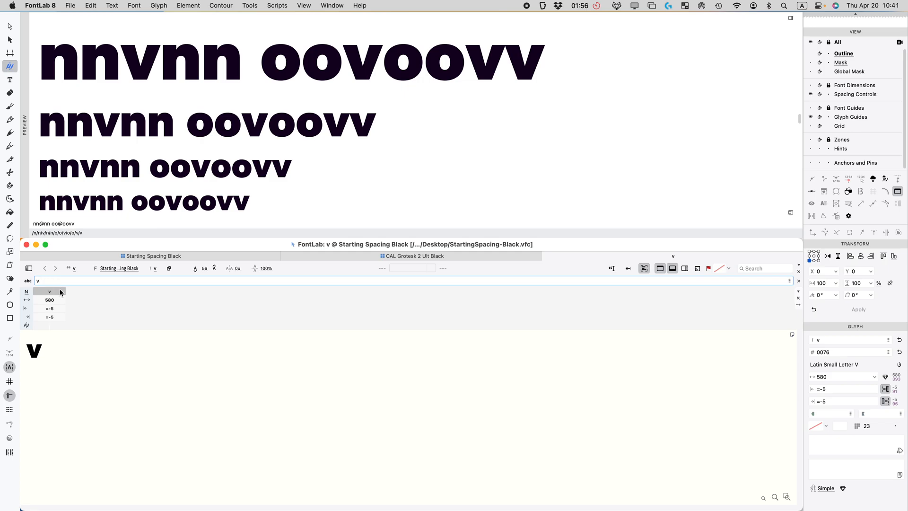
type("vv")
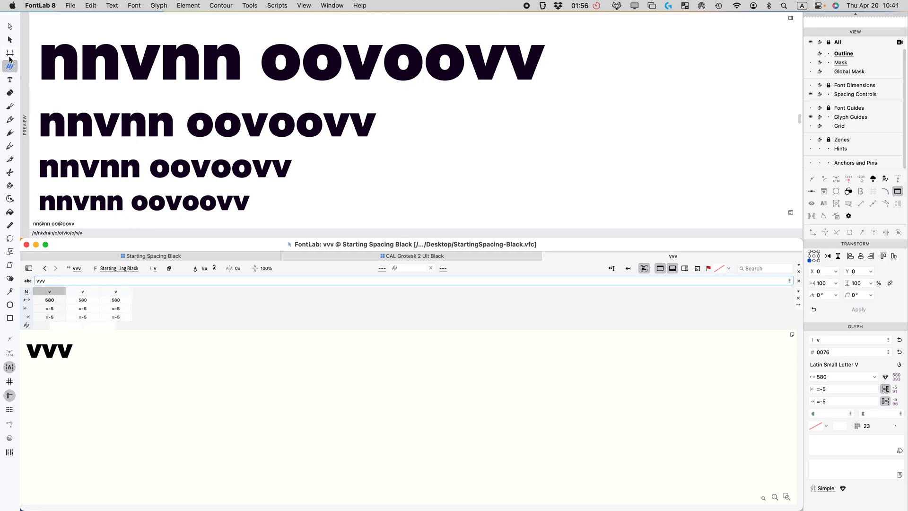
left_click(56, 355)
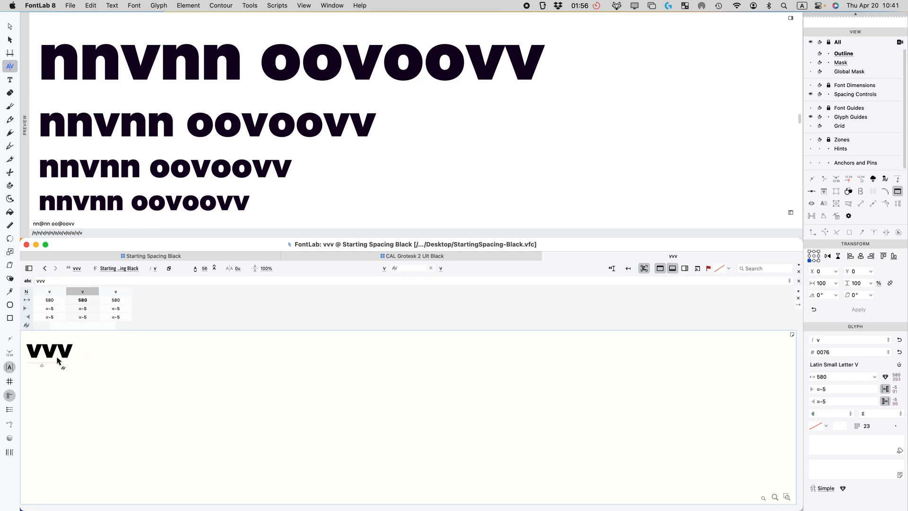
left_click_drag(57, 351, 59, 350)
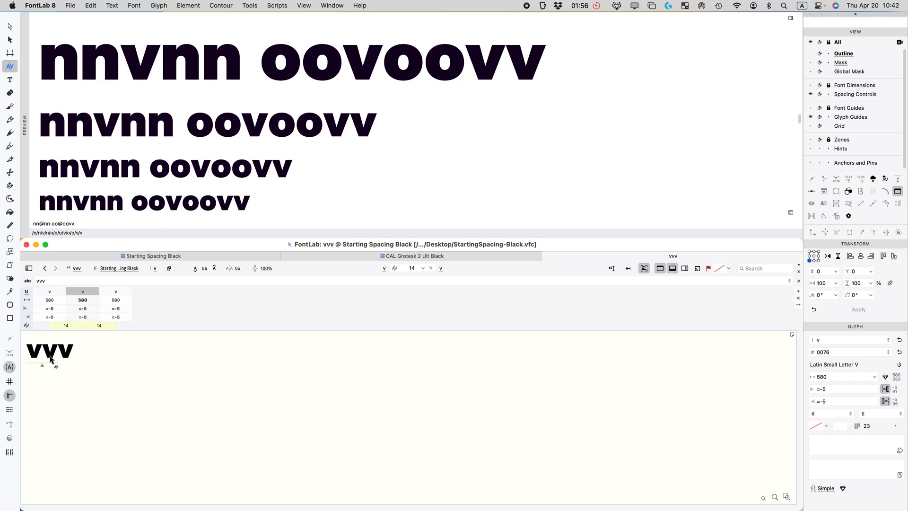
double_click(67, 326)
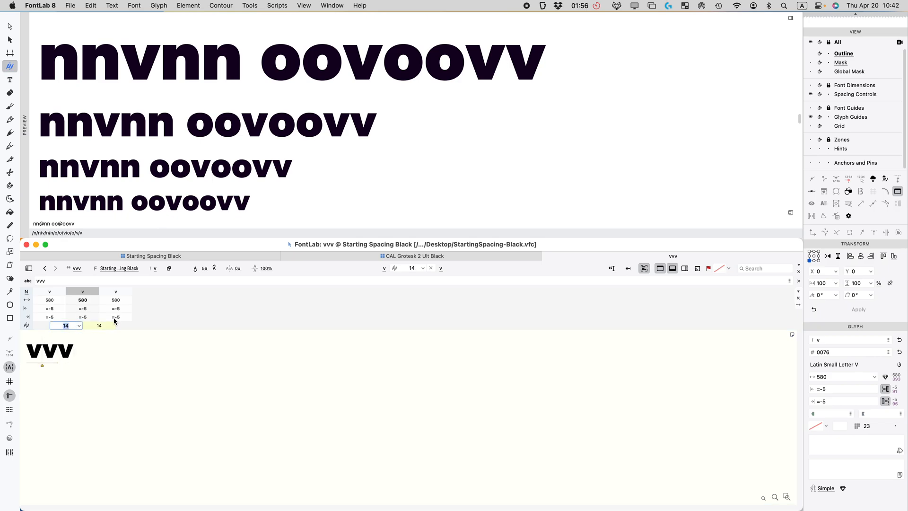
key("Return")
scroll(60, 350, "up", 10)
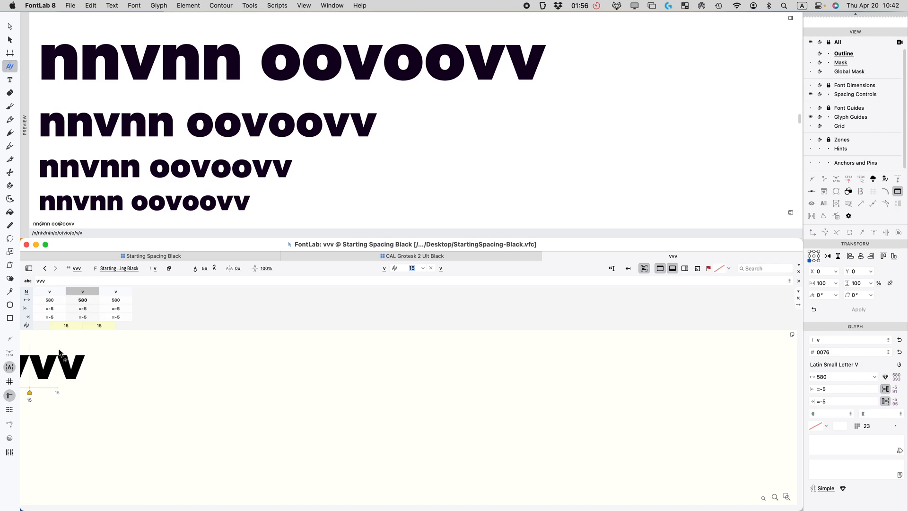
scroll(48, 398, "up", 2)
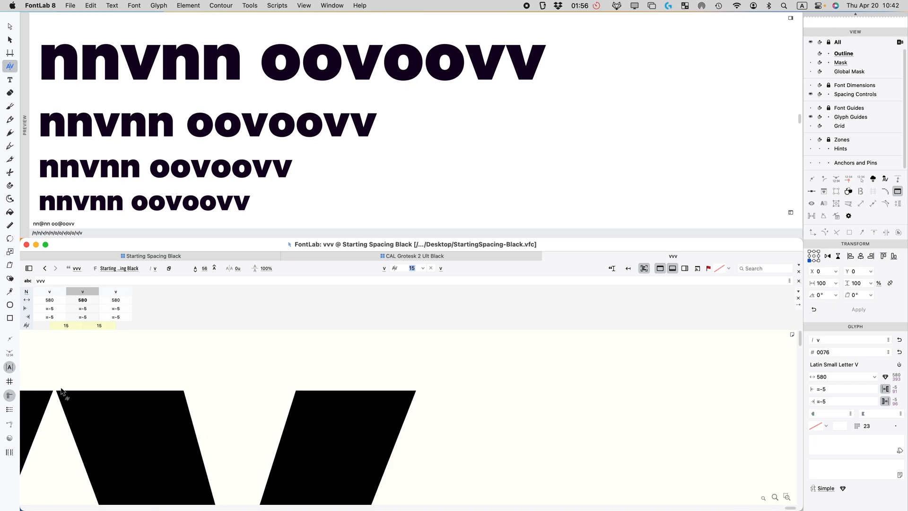
scroll(57, 395, "up", 2)
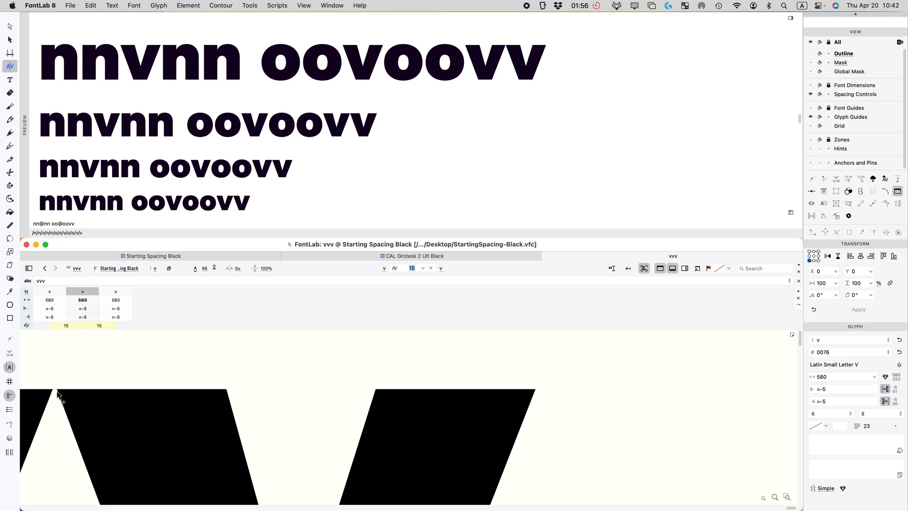
scroll(59, 395, "down", 4)
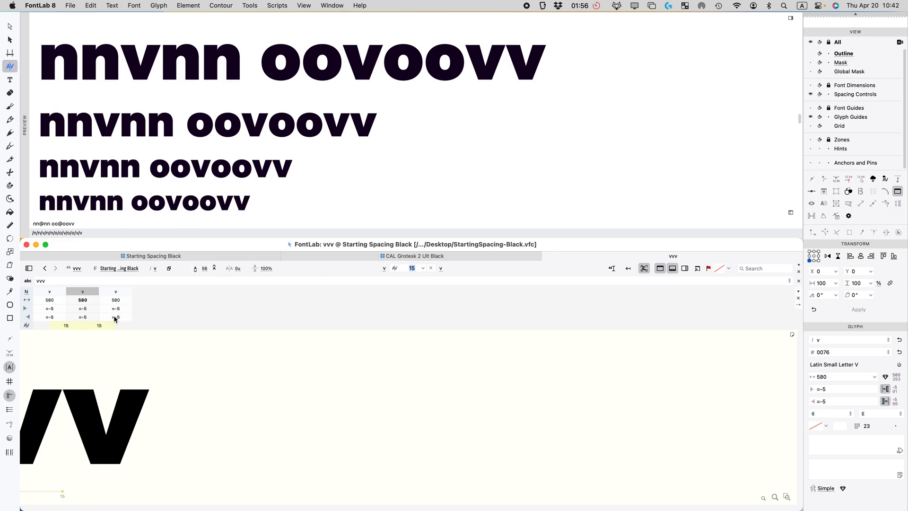
Step: Replace the 15-unit kerning with a v–v kerning of 20
left_click(97, 415)
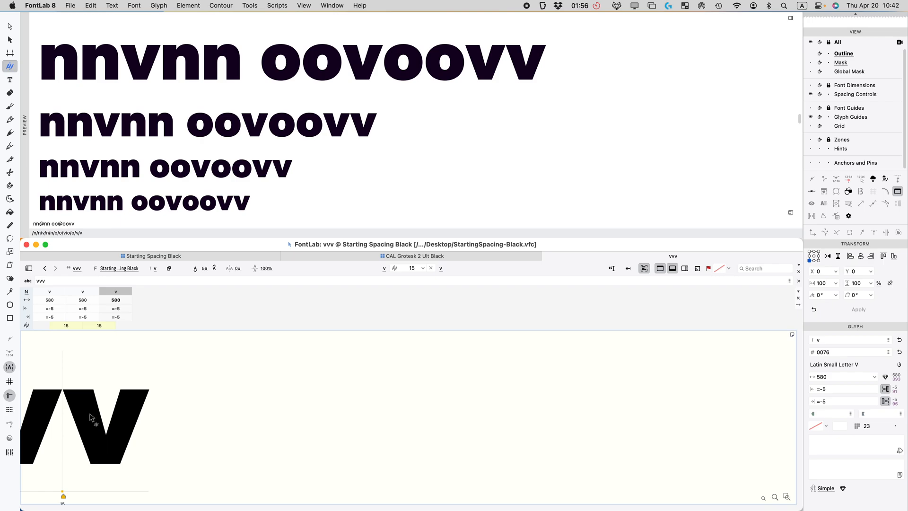
key("BackSpace")
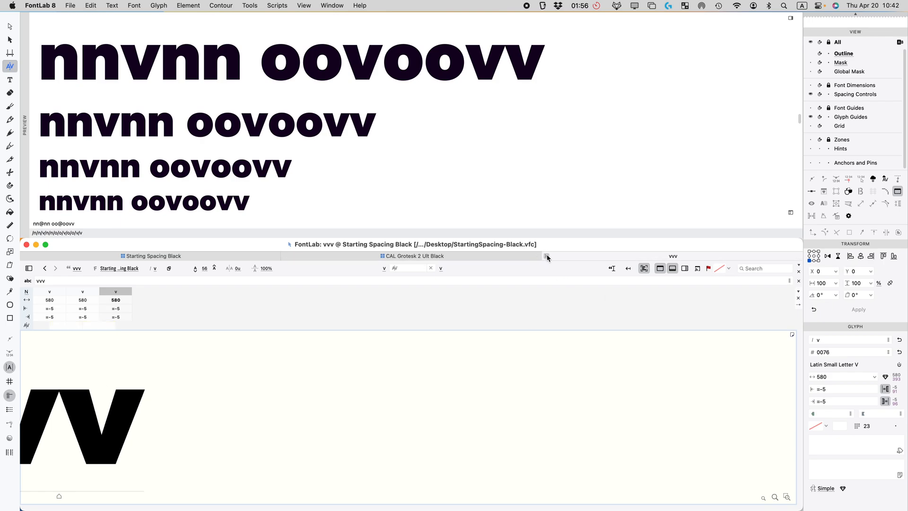
mouse_move(88, 422)
left_mouse_down()
mouse_move(119, 425)
mouse_move(112, 421)
left_mouse_up()
left_click(100, 324)
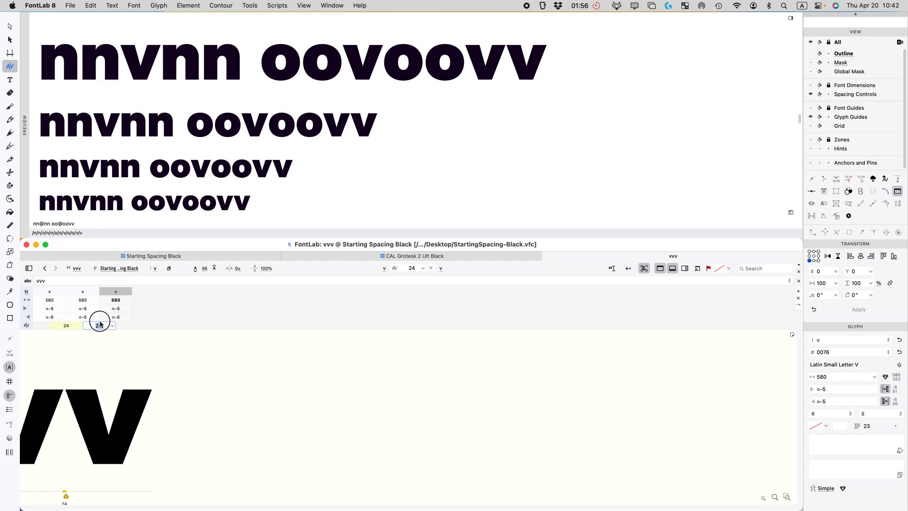
key("Return")
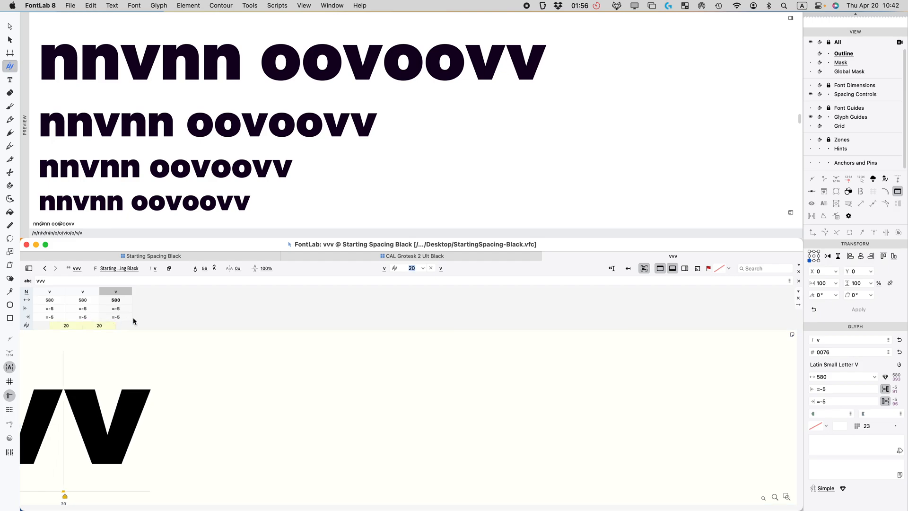
left_click(165, 257)
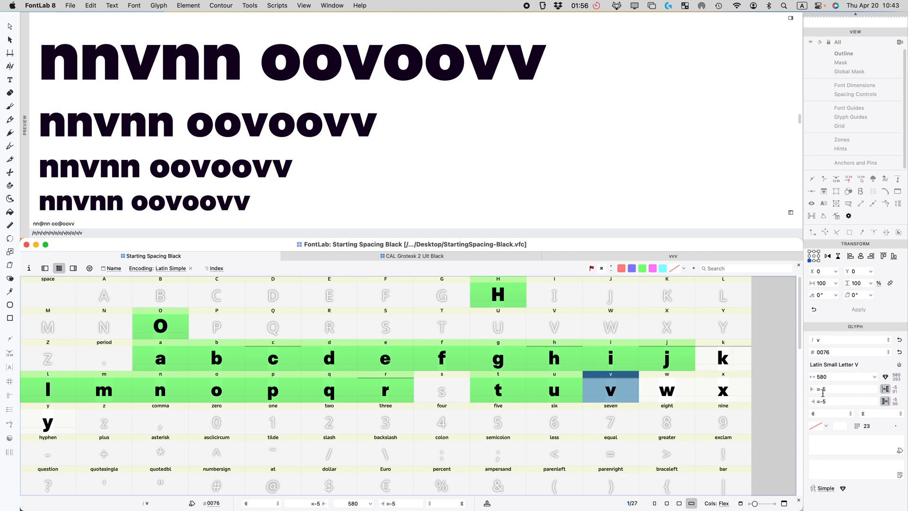
Step: Link w's left and right sidebearings to v, narrowing w from 884 to 842
left_click(686, 392)
left_click(851, 390)
type("v")
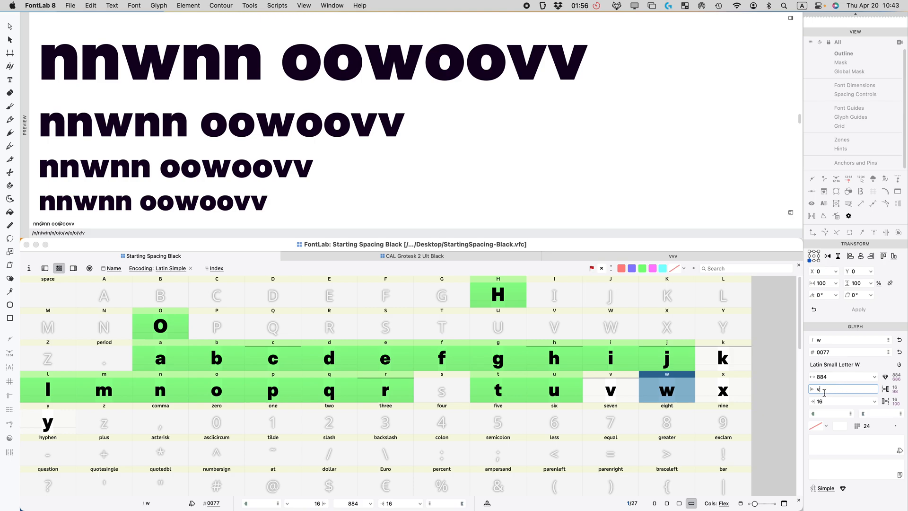
key("Return")
left_click(815, 402)
type("a")
key("Return")
type("v")
key("Return")
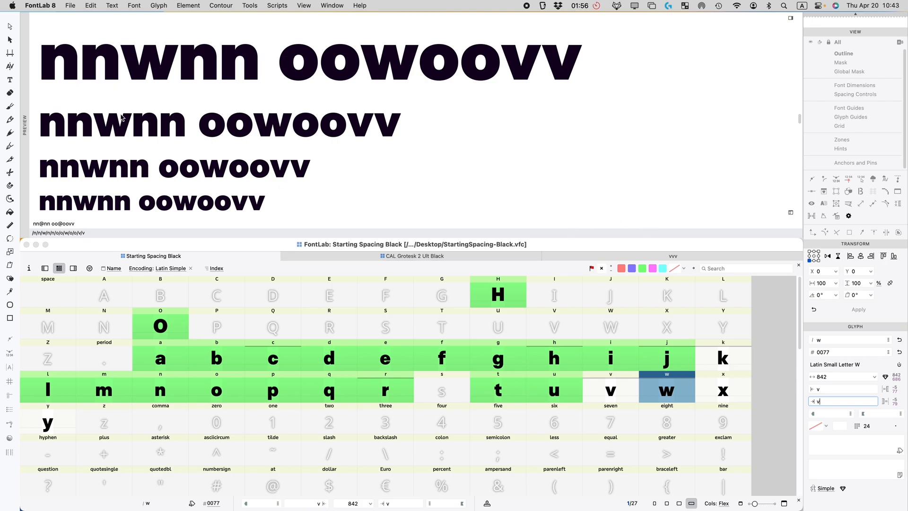
scroll(184, 70, "up", 2)
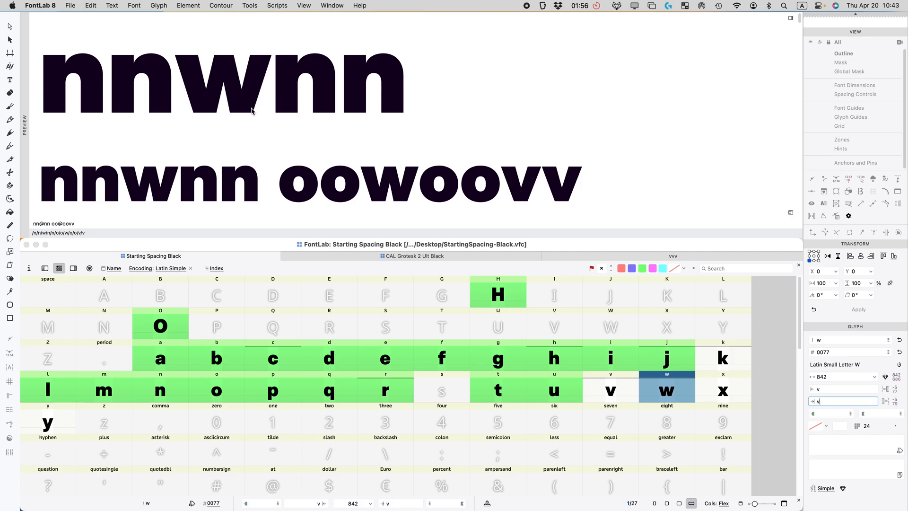
left_click(617, 386)
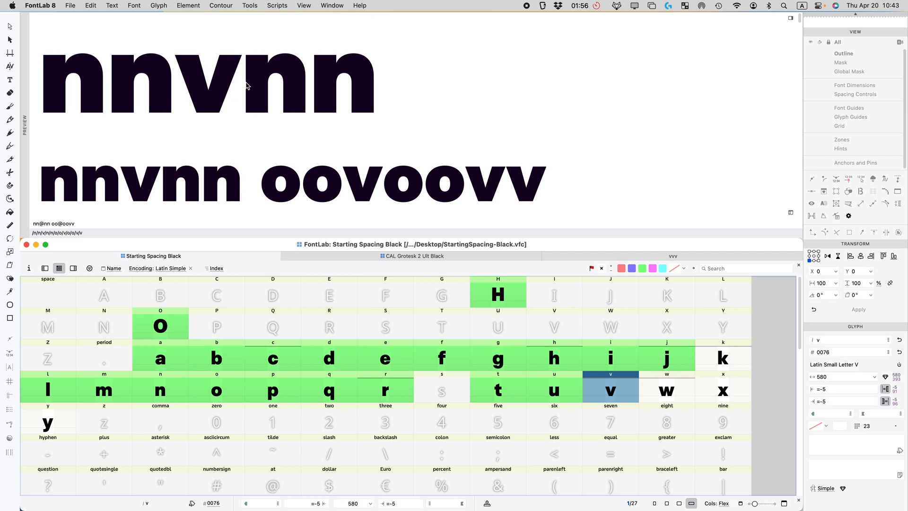
Step: Change the preview text to 'nvnnwn' to compare v and w between n's
left_click(659, 381)
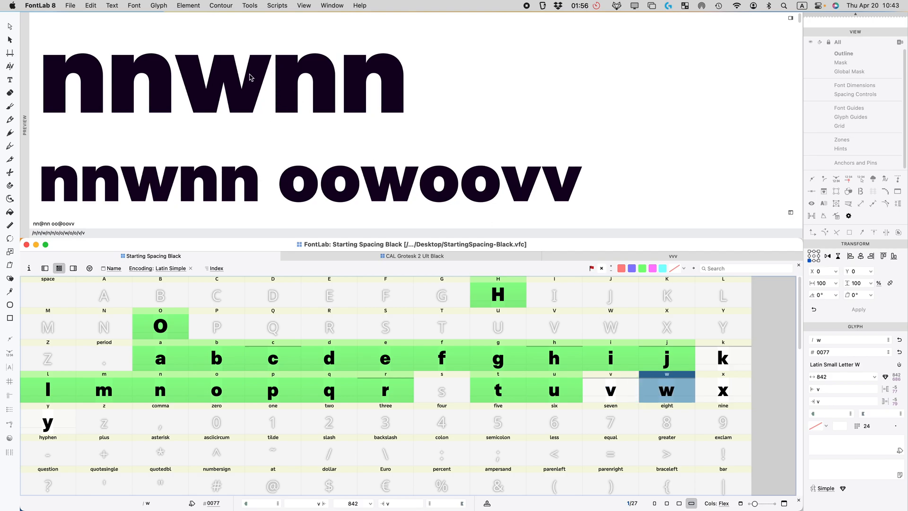
left_click(606, 399)
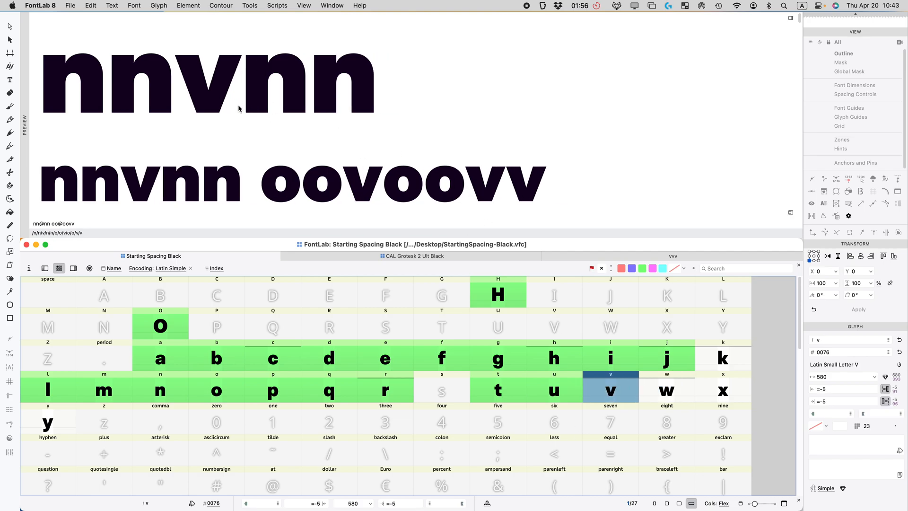
left_click(98, 224)
type("nv")
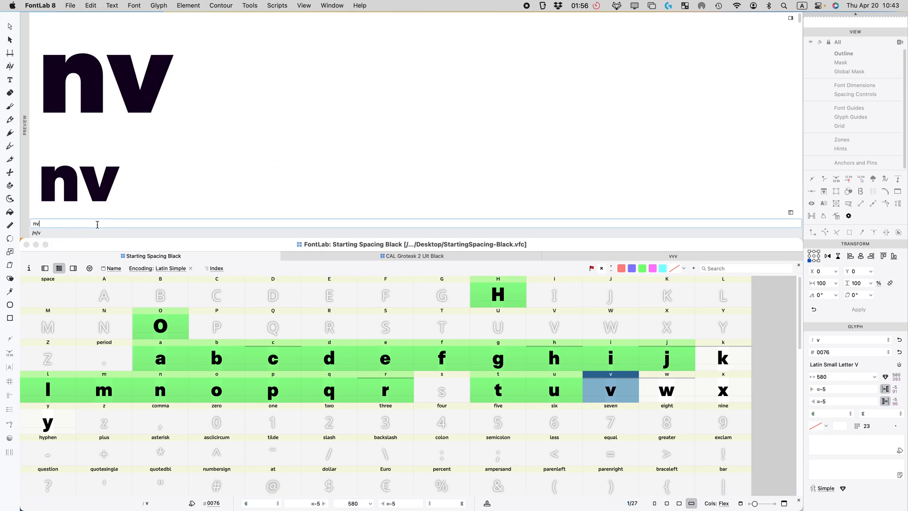
type("nnwn")
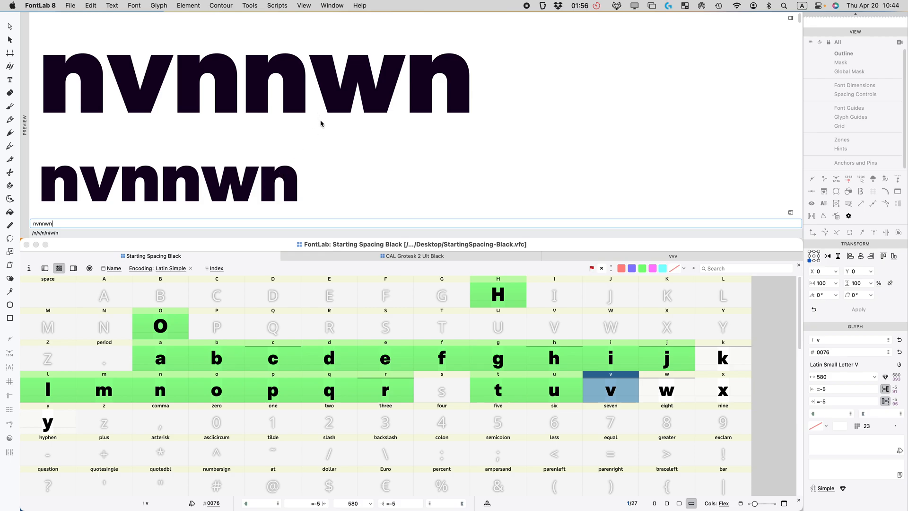
scroll(247, 124, "down", 3)
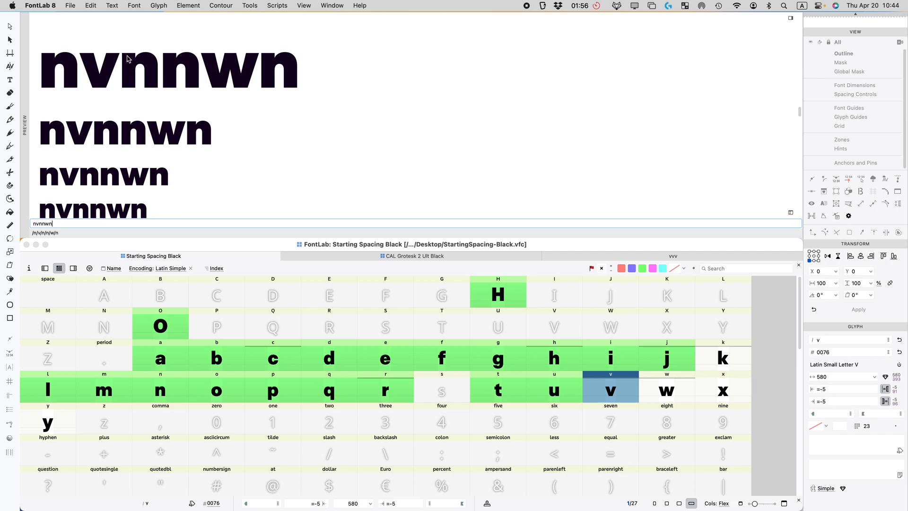
scroll(130, 61, "up", 3)
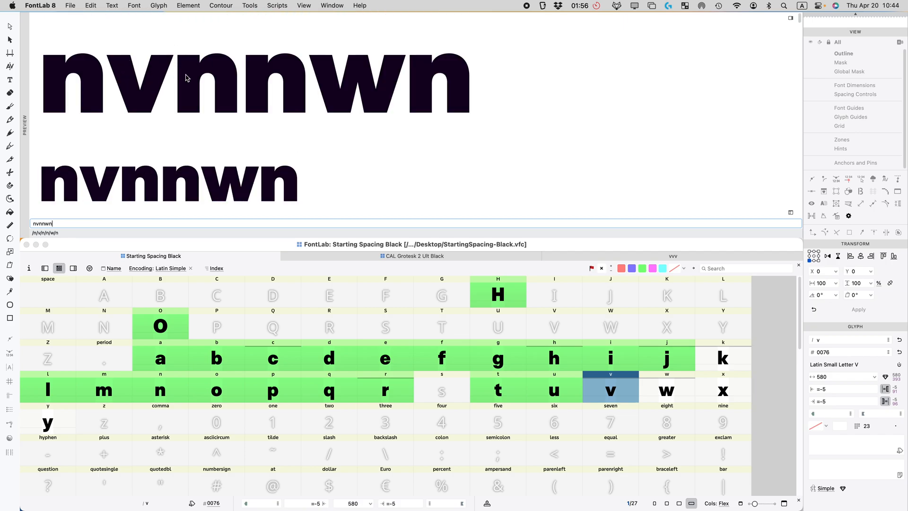
left_click(404, 49)
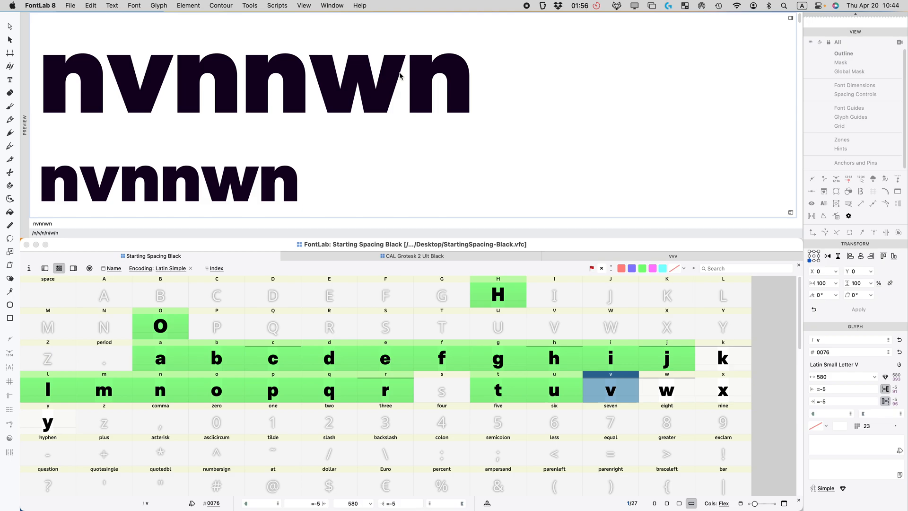
Step: Mark the v and w glyphs with the green flag as finished
left_click(674, 391)
left_click(622, 391, "shift")
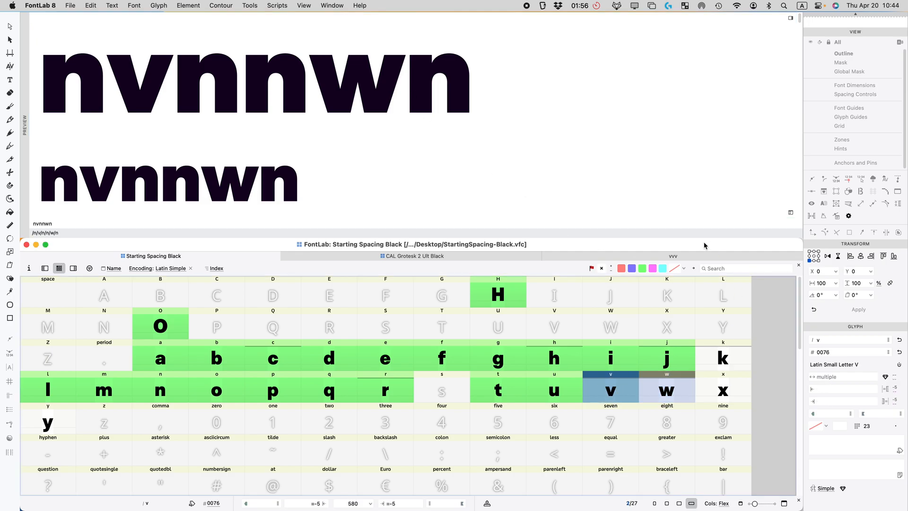
left_click(643, 269)
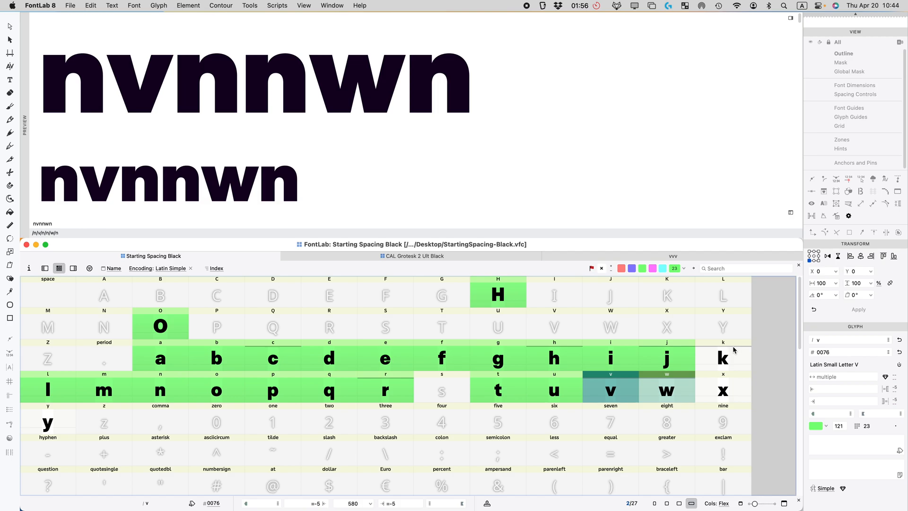
Step: Open the y glyph briefly, then close the y and vvv glyph windows
double_click(53, 420)
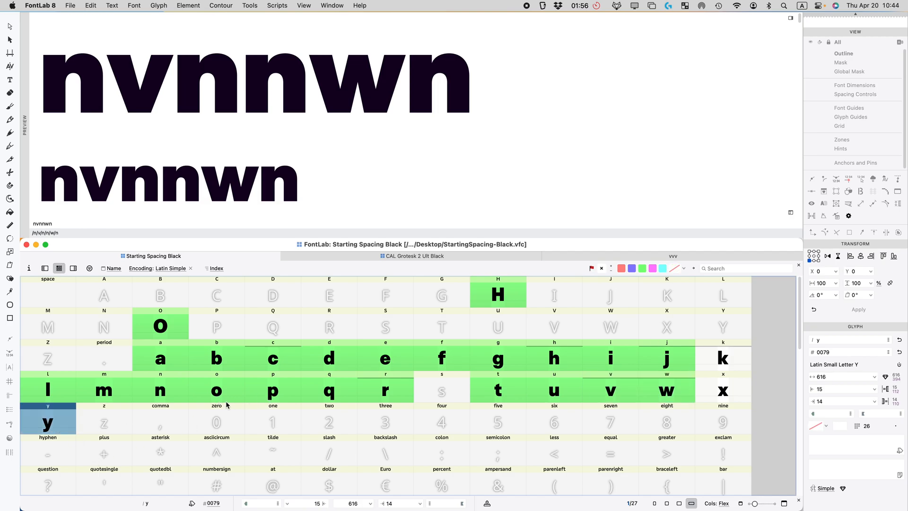
scroll(368, 371, "down", 4)
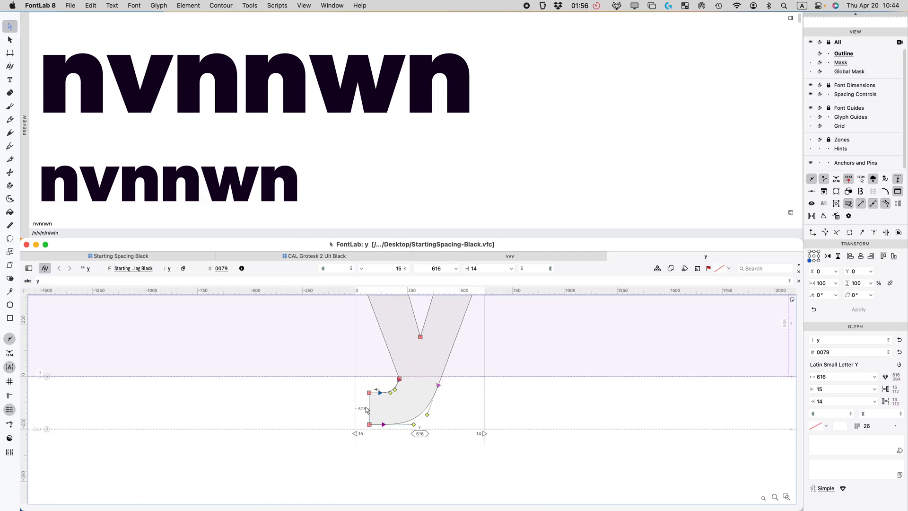
scroll(367, 411, "up", 3)
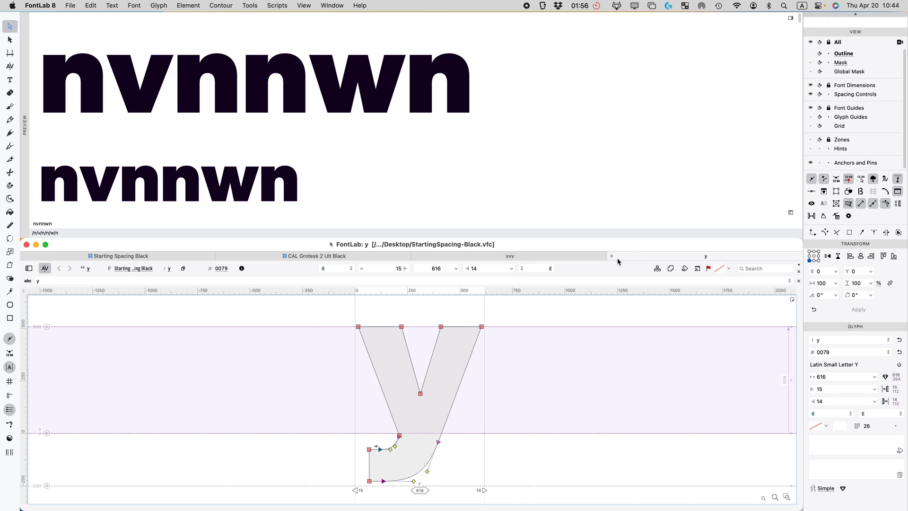
left_click(612, 256)
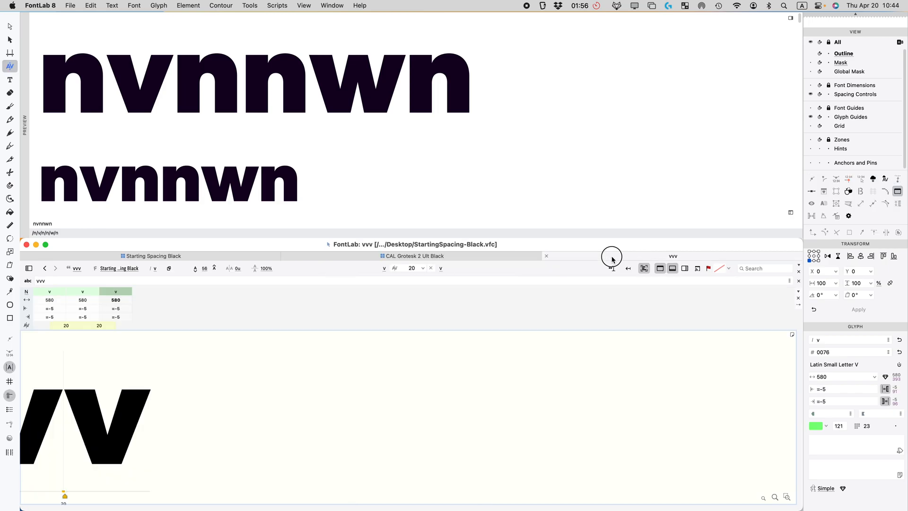
left_click(547, 257)
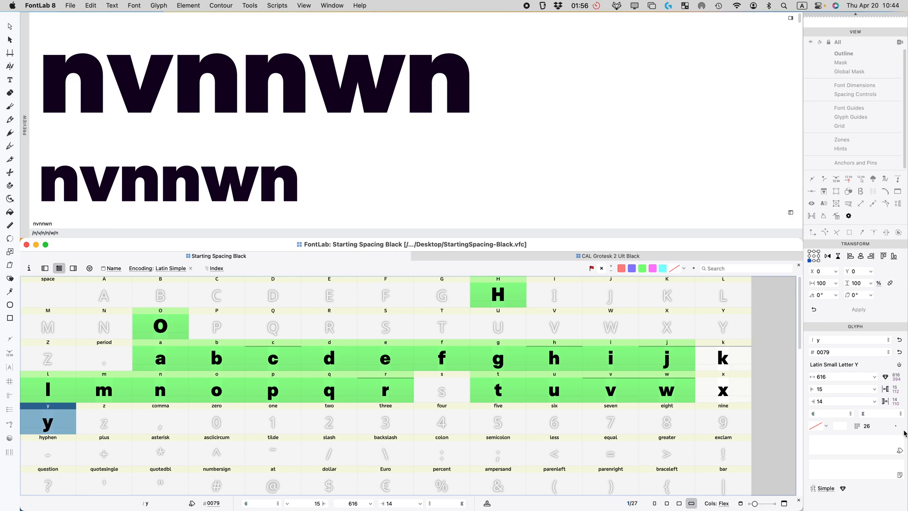
Step: Link both of y's sidebearings to v in the Glyph panel
left_click_drag(838, 390, 774, 386)
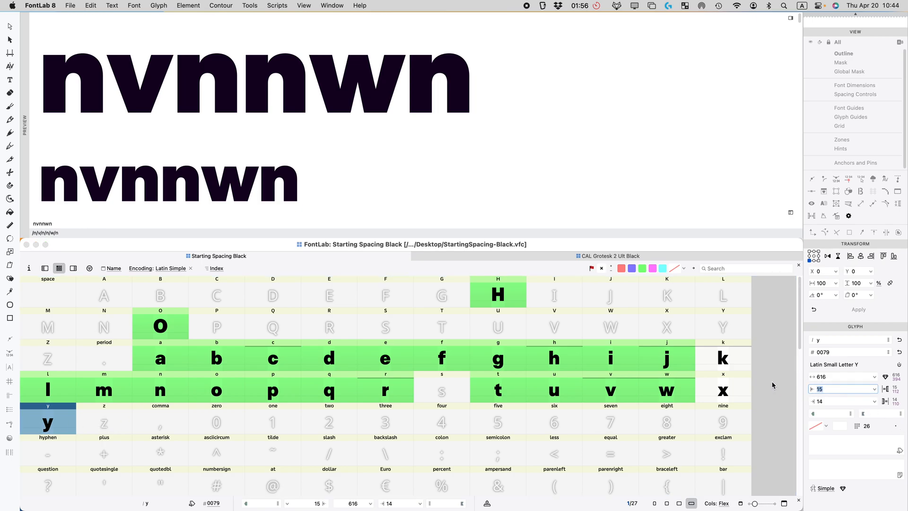
type("V")
left_click(829, 401)
type("v")
key("Return")
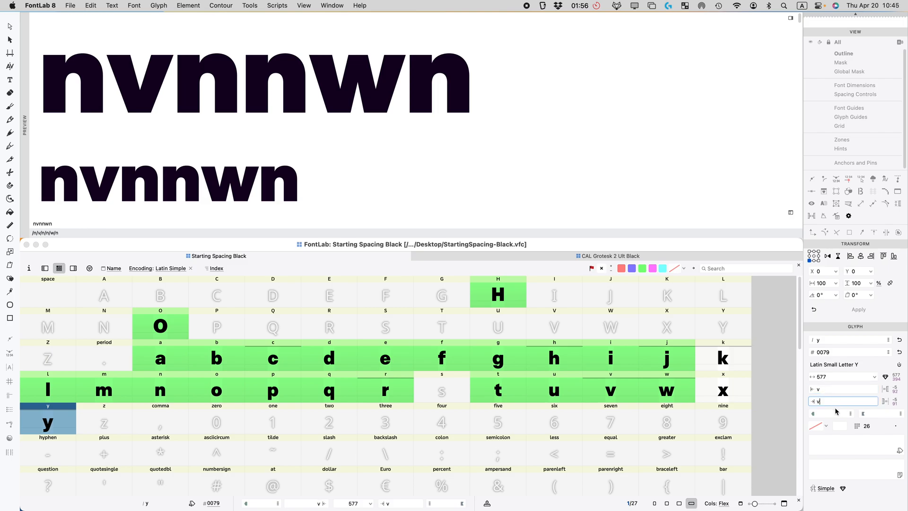
Step: Preview y as 'nnynnvnn' and mark it green as finished
double_click(65, 225)
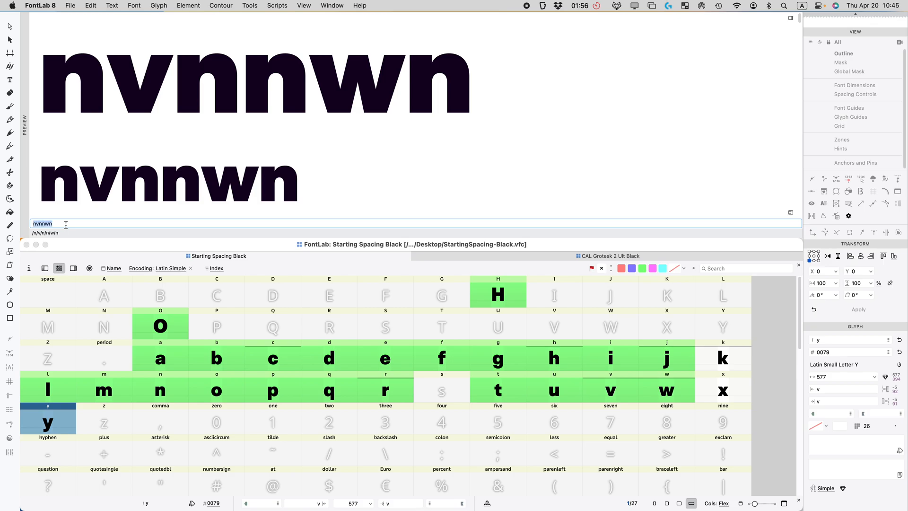
type("nn2")
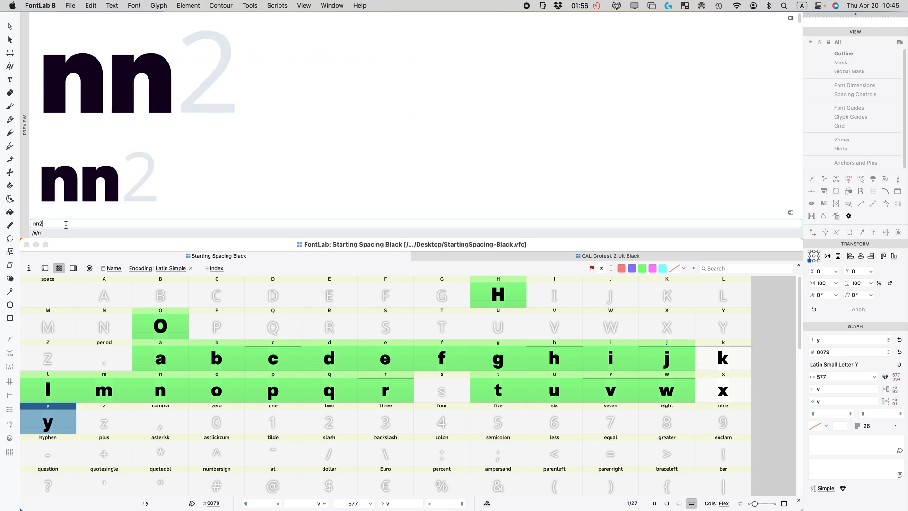
key("BackSpace")
type("@nn")
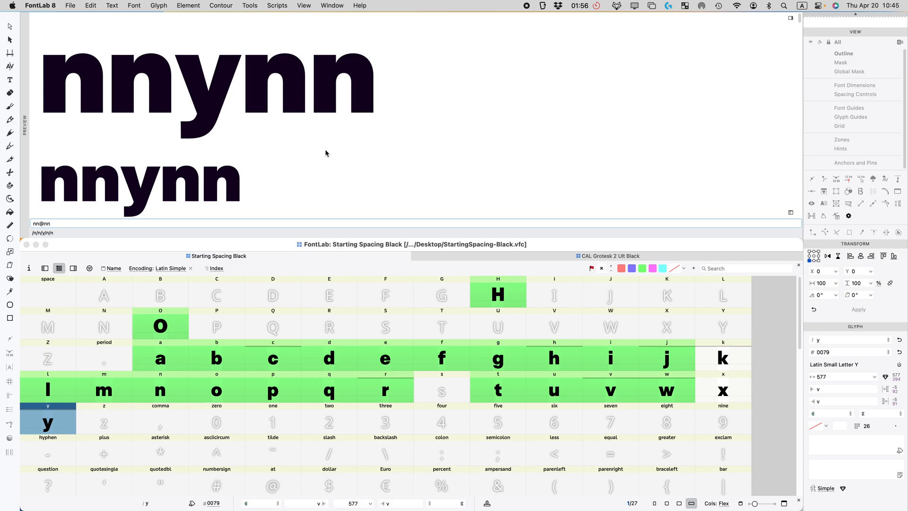
type("@")
key("BackSpace")
type("vnn")
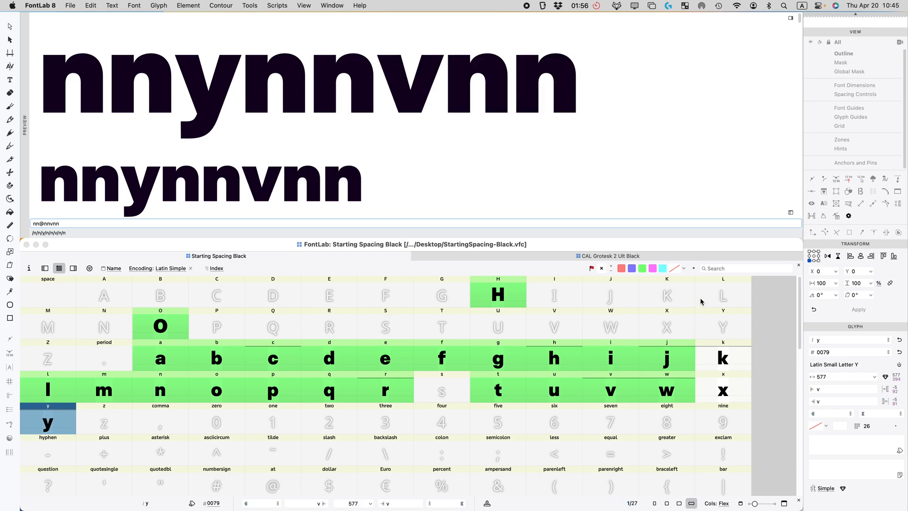
scroll(433, 150, "down", 4)
scroll(433, 153, "up", 2)
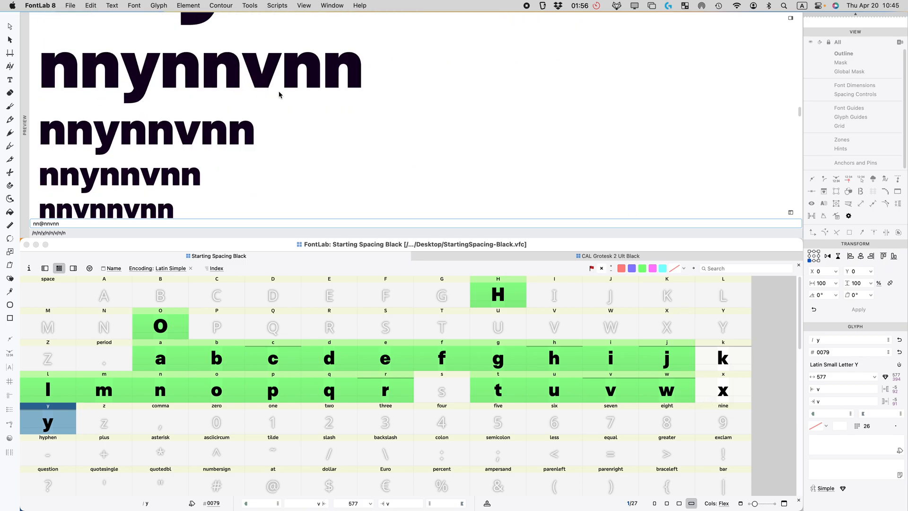
scroll(389, 102, "up", 4)
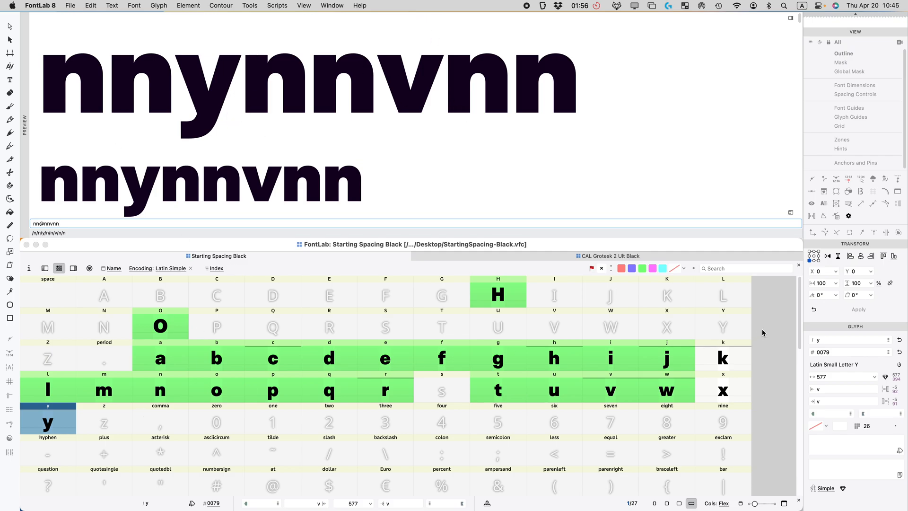
left_click(642, 268)
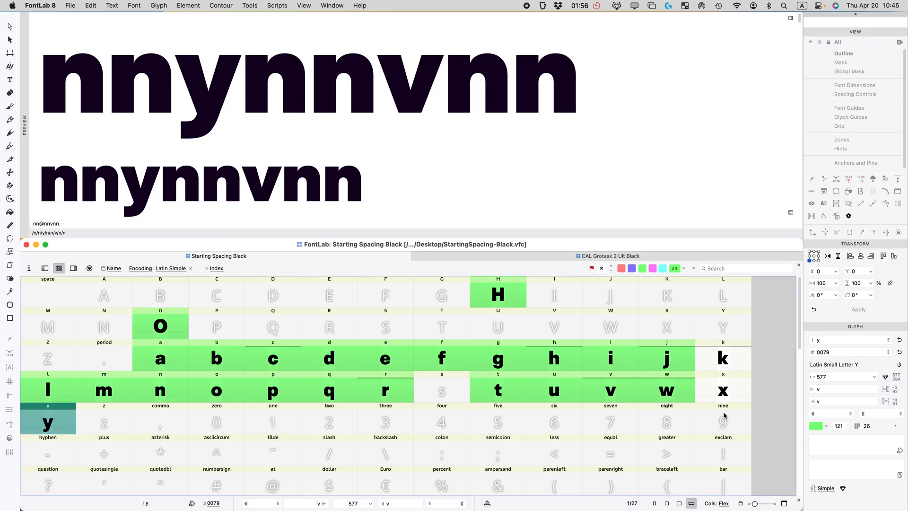
Step: Set x's left and right sidebearings to v+10, widening it from 564 to 584
left_click(721, 390)
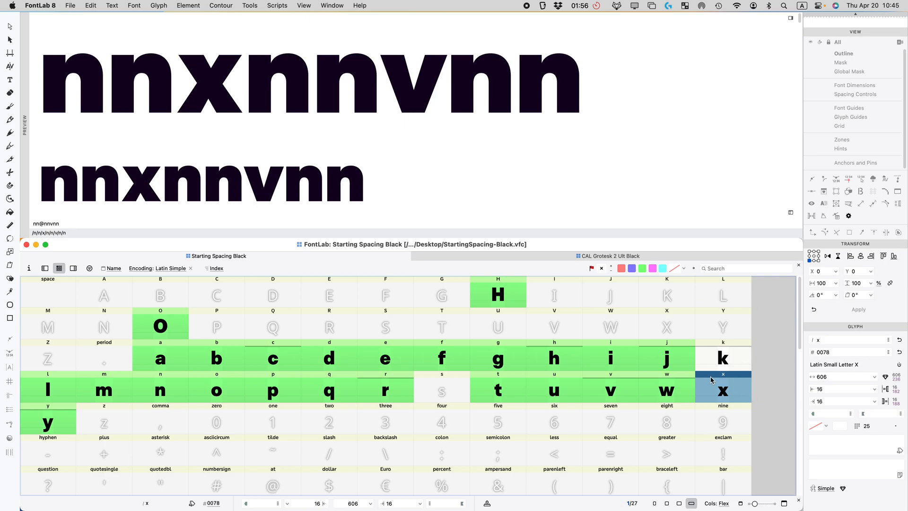
left_click(845, 391)
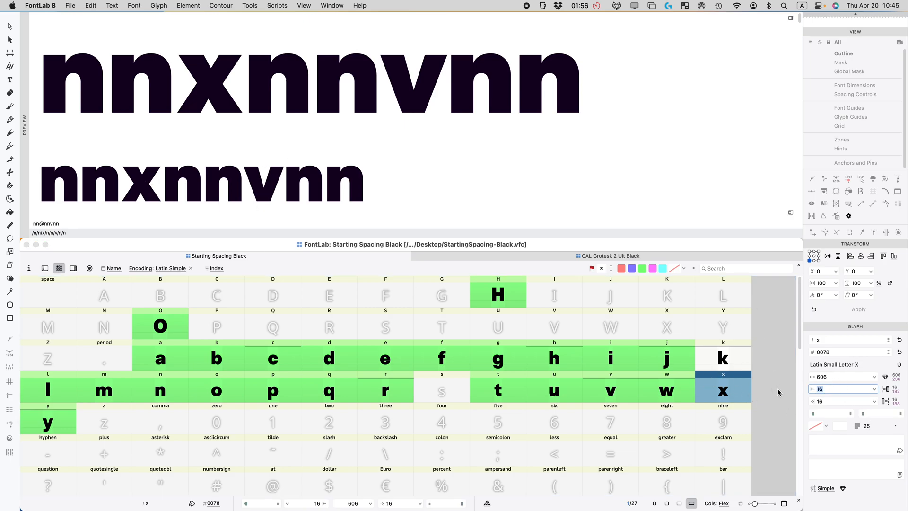
type("v")
key("Tab")
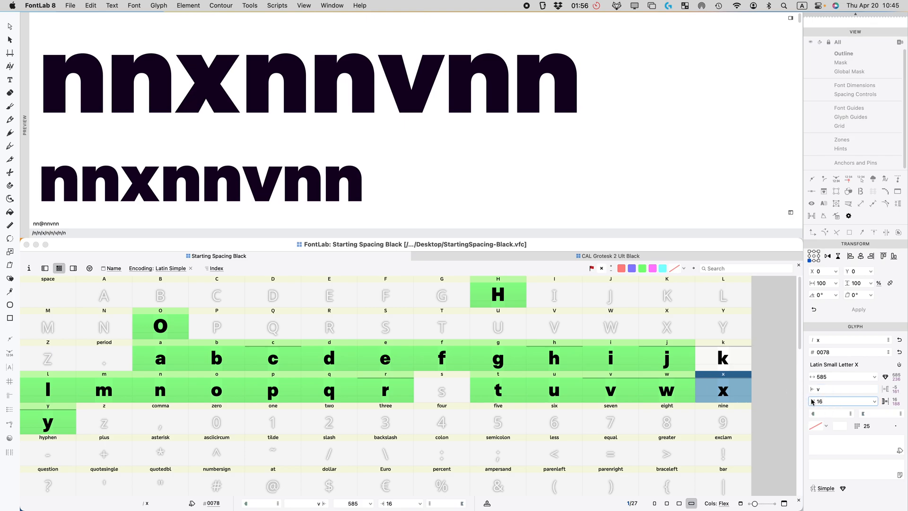
type("v")
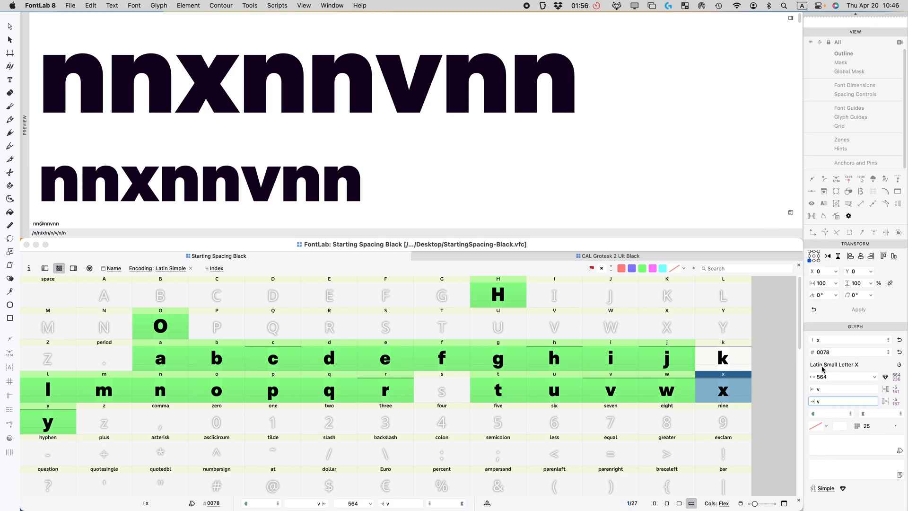
left_click(842, 389)
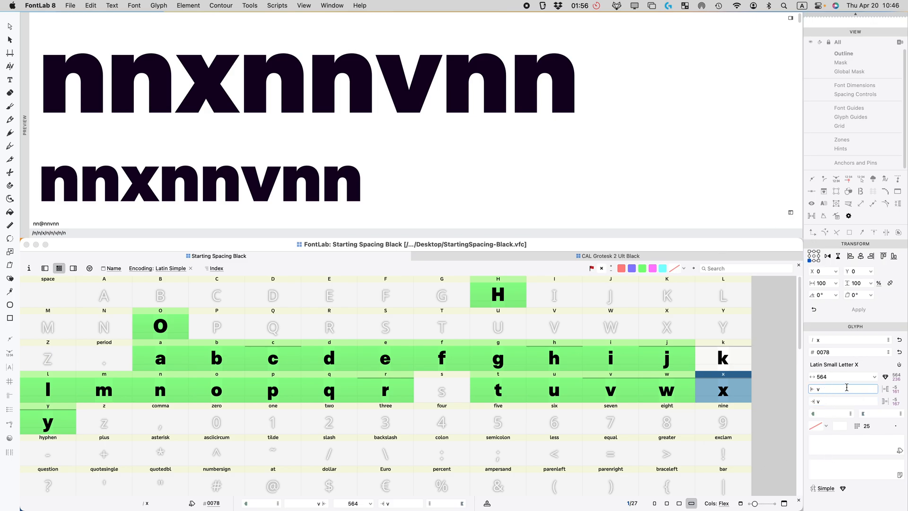
left_click(833, 401)
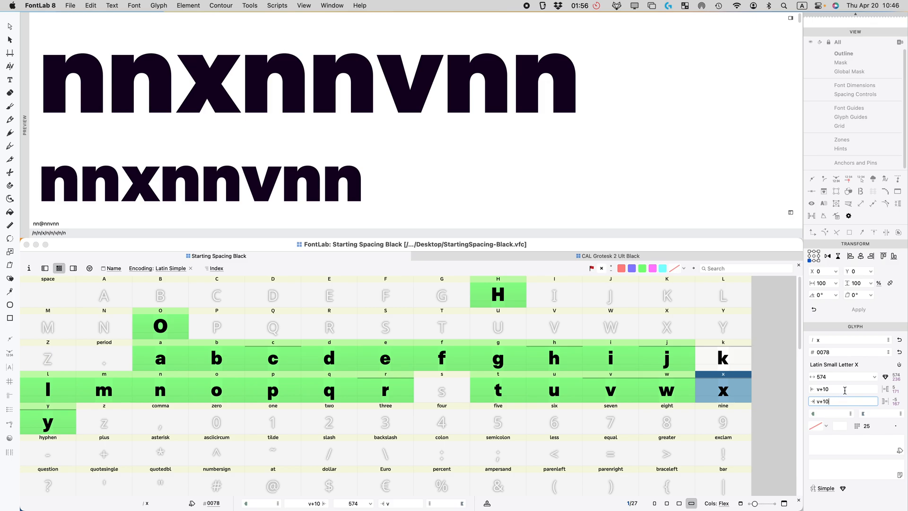
key("Return")
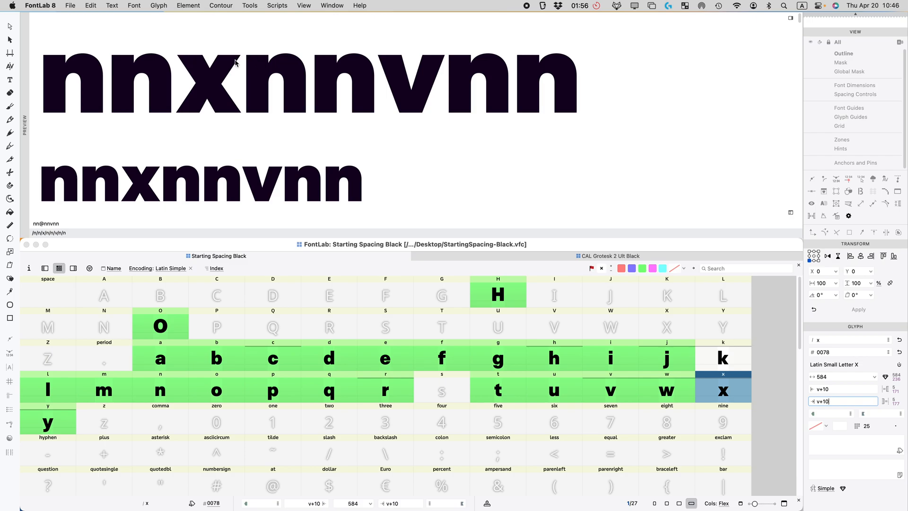
Step: Inspect the x outline's nodes, then flag x green as finished
double_click(727, 390)
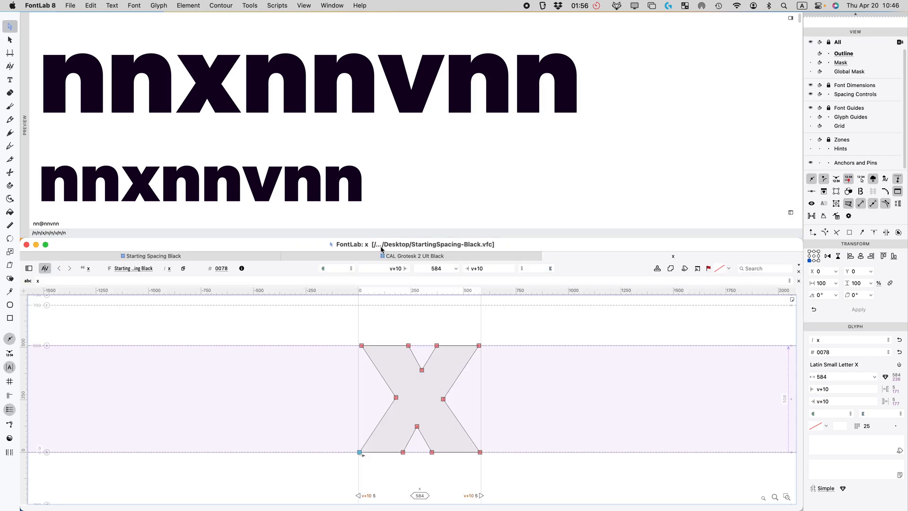
double_click(384, 245)
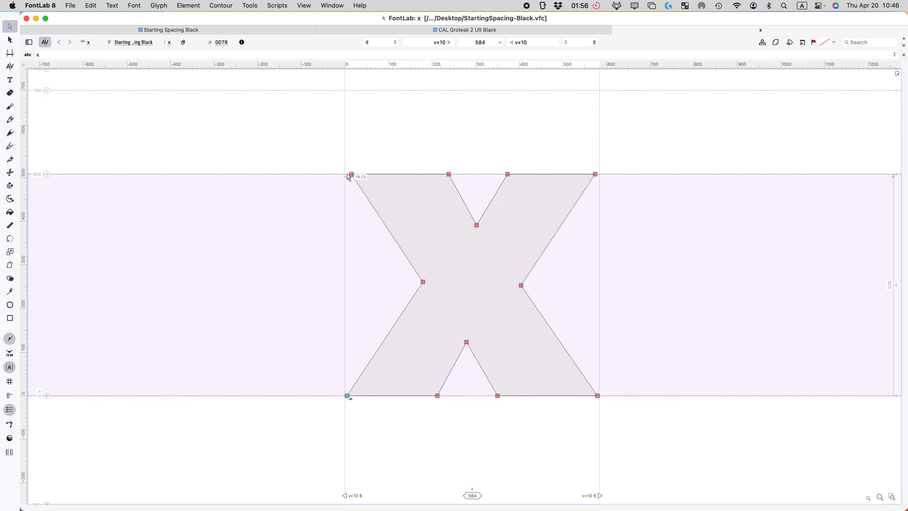
left_click(350, 176)
left_click_drag(476, 156, 285, 196)
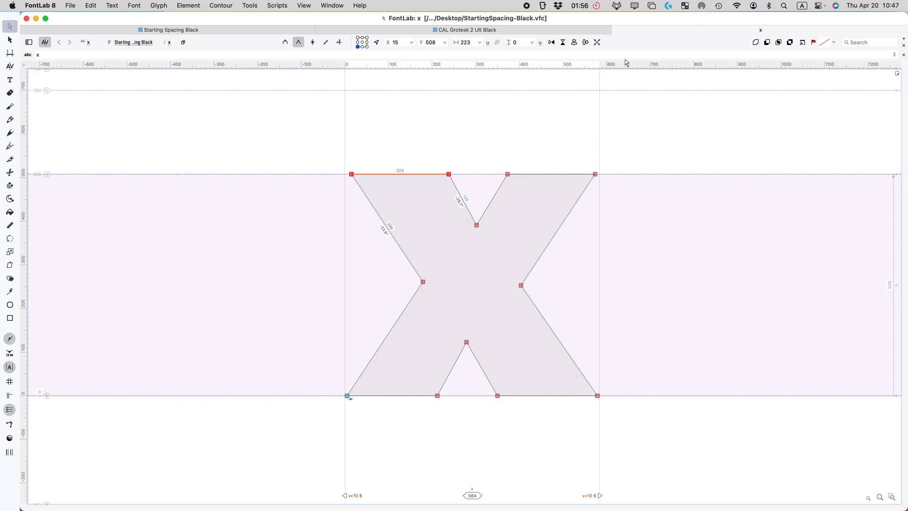
left_click(617, 31)
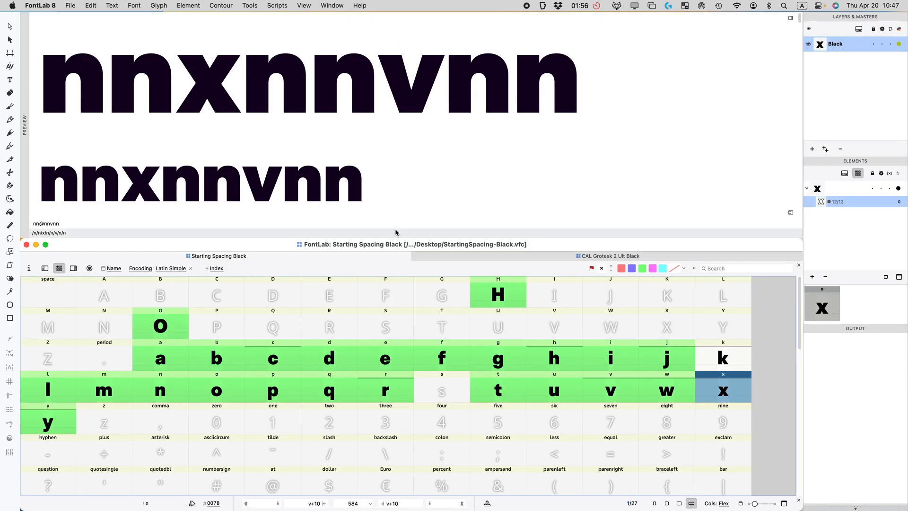
left_click(642, 267)
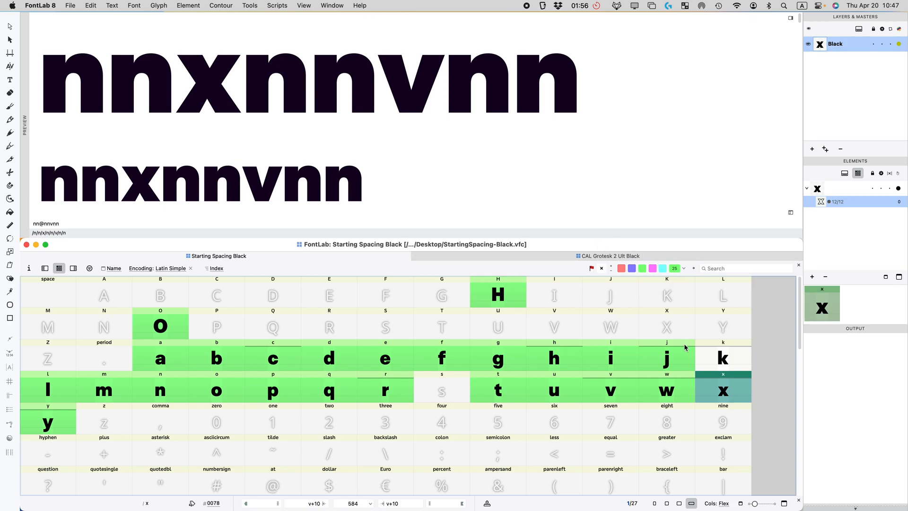
Step: Set the k's right sidebearing to the expression x-3
left_click(721, 365)
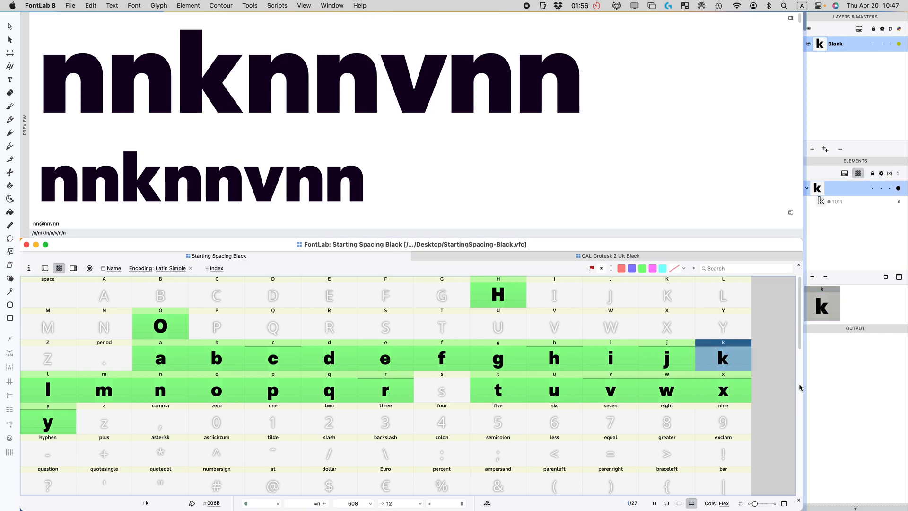
scroll(853, 398, "down", 10)
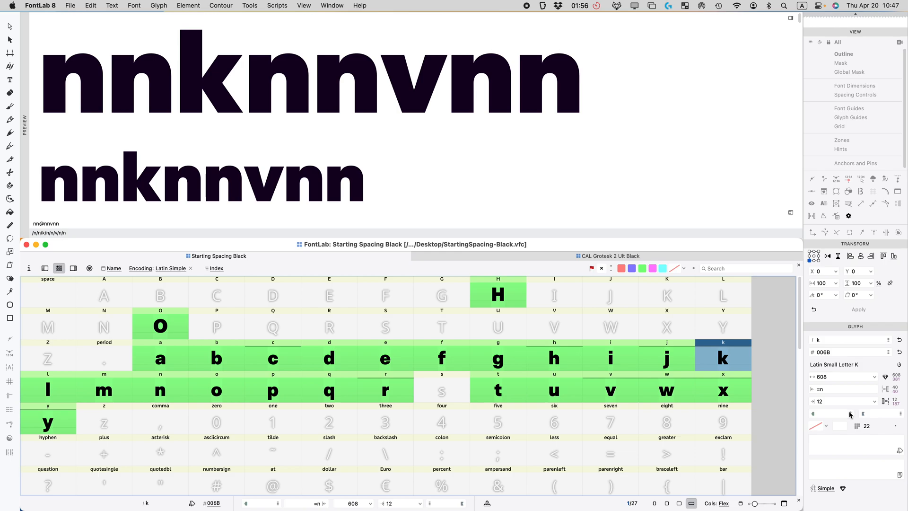
left_click(831, 401)
type("x")
key("Return")
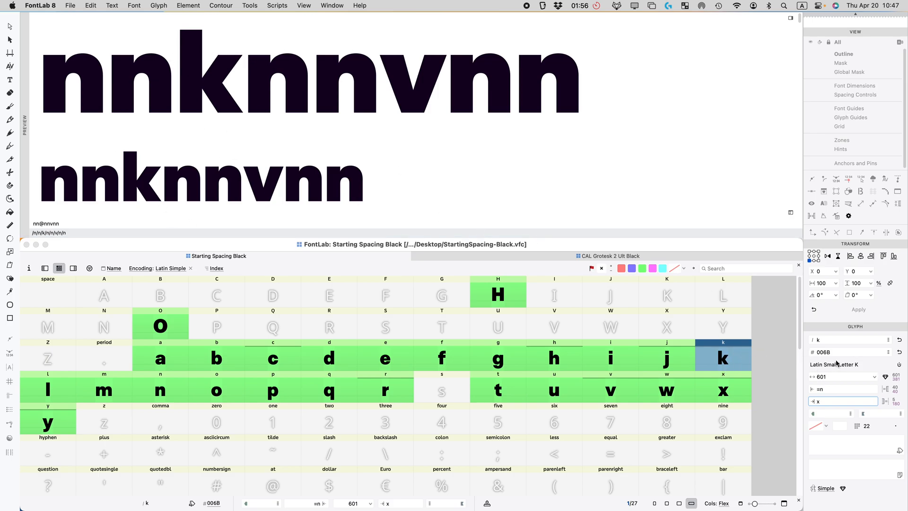
type("-3")
key("Return")
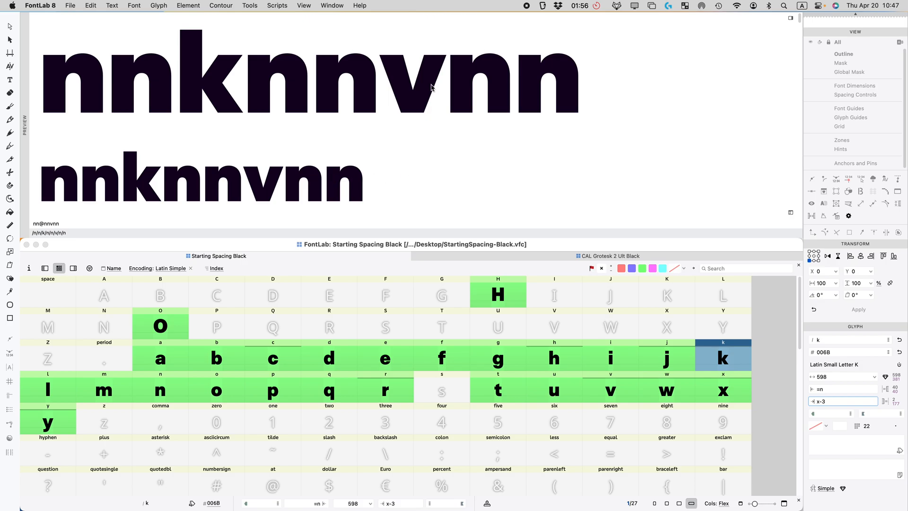
Step: Change the preview string to nnknnxnn, replacing v with x
left_click(52, 223)
key("BackSpace")
type("x")
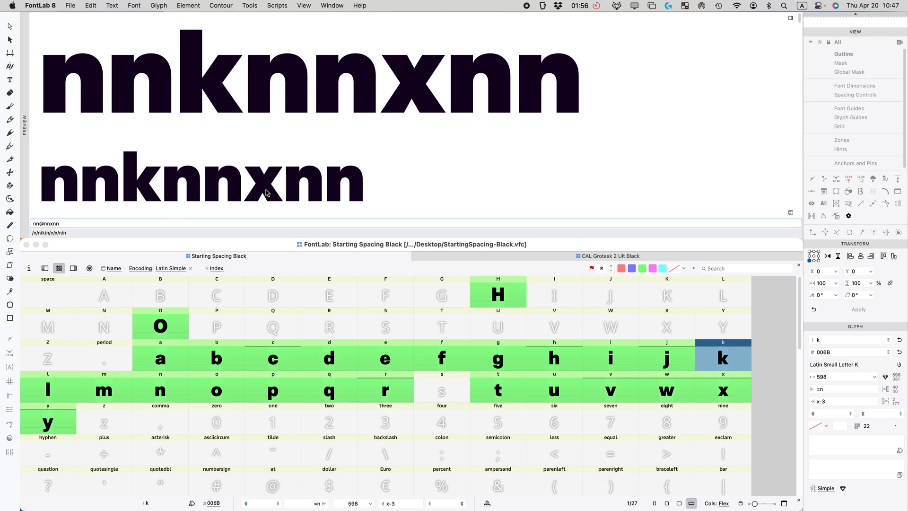
scroll(177, 156, "down", 5)
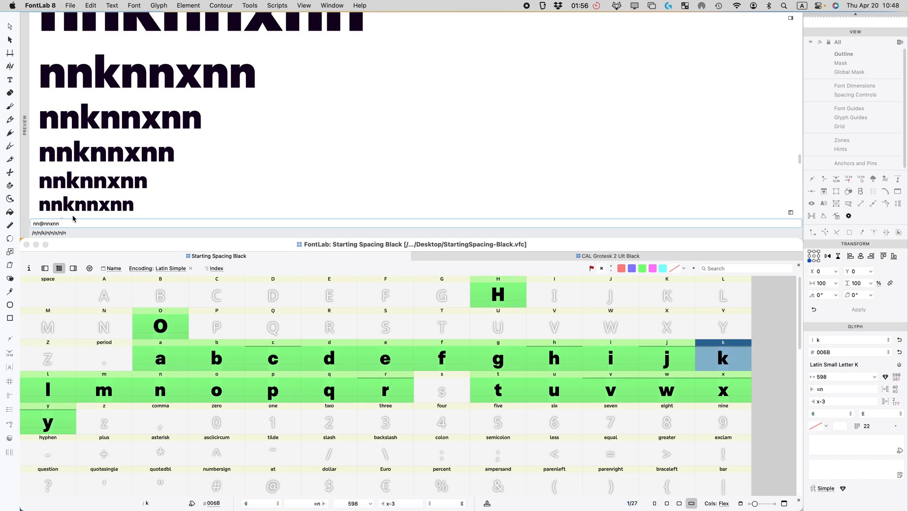
scroll(87, 186, "down", 3)
scroll(87, 186, "down", 1)
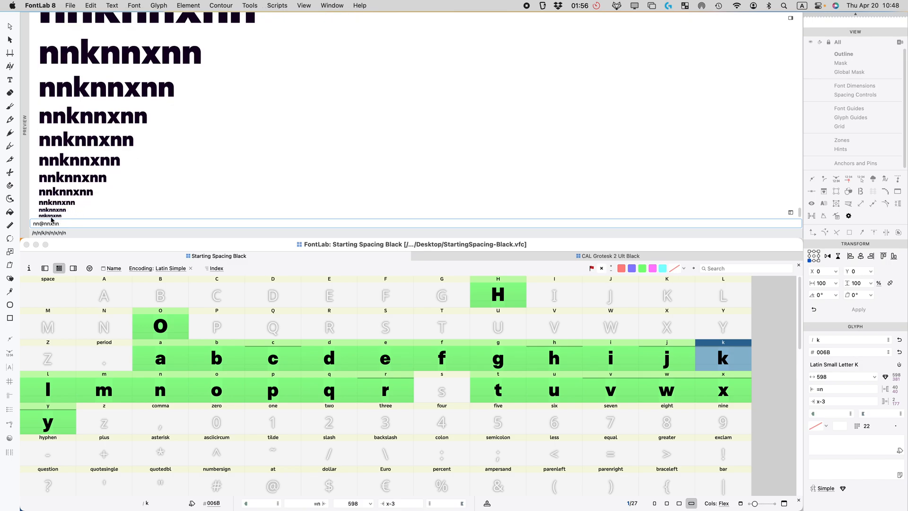
scroll(234, 136, "up", 5)
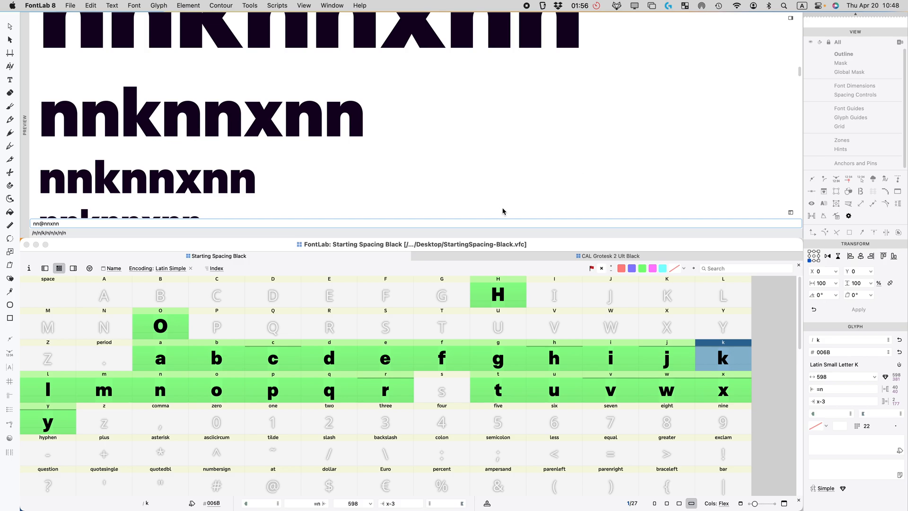
Step: Compare s in CAL Grotesk 2 Ult Black, then open Starting Spacing Black's s
left_click(520, 256)
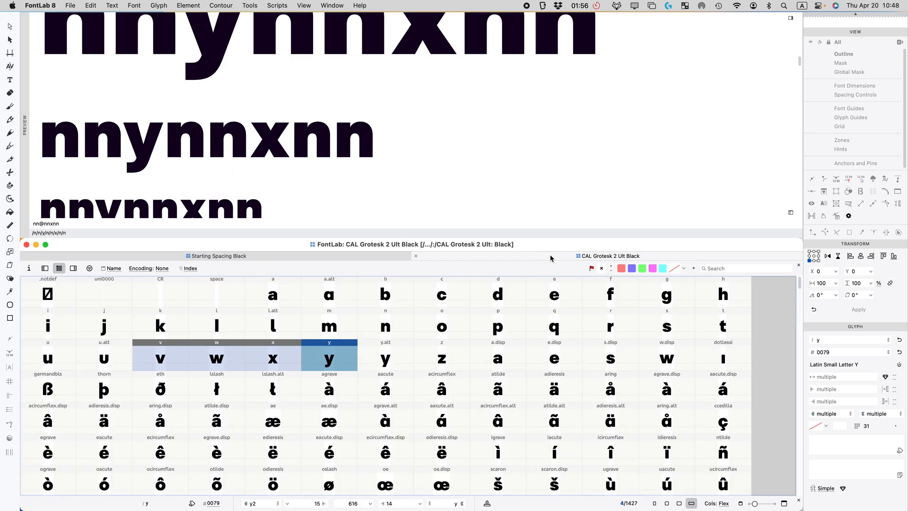
left_click(668, 331)
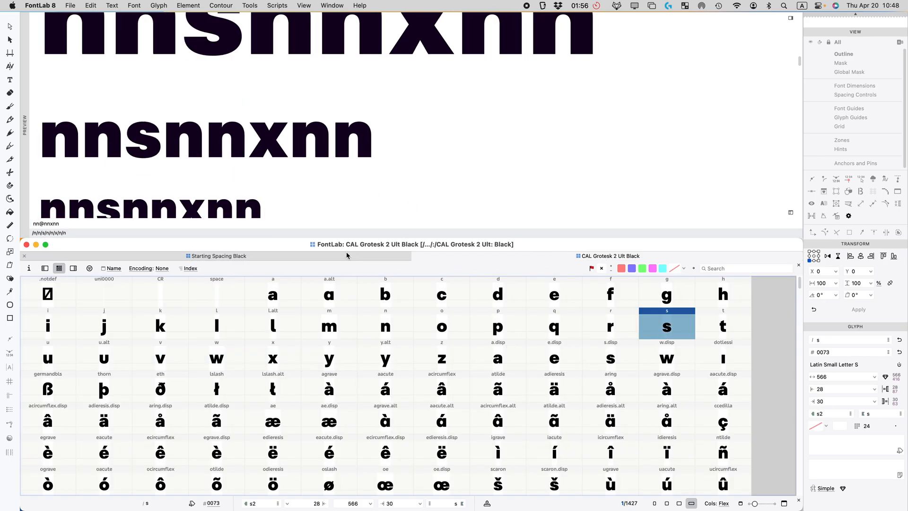
left_click(295, 256)
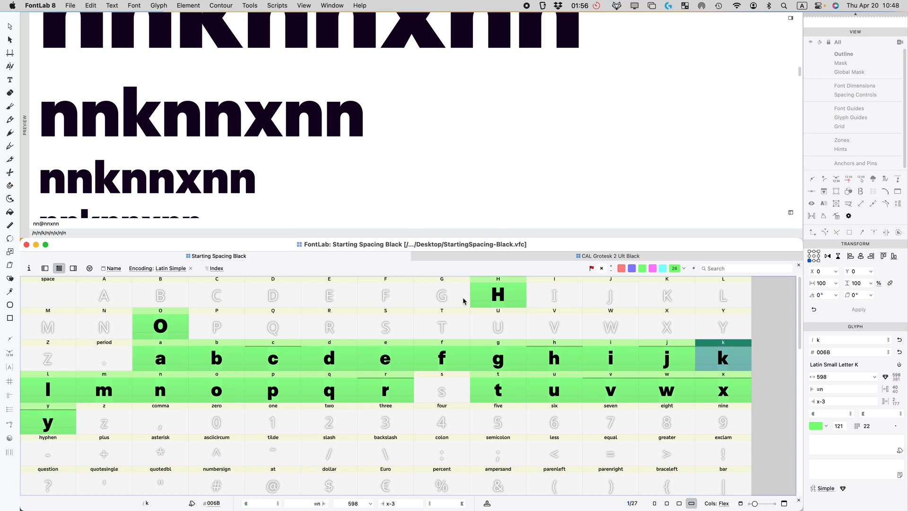
left_click(441, 390)
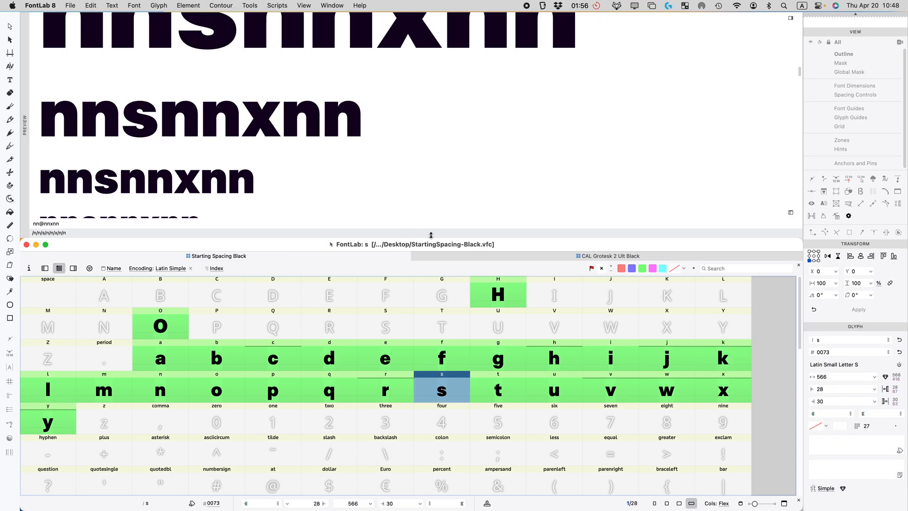
key("Return")
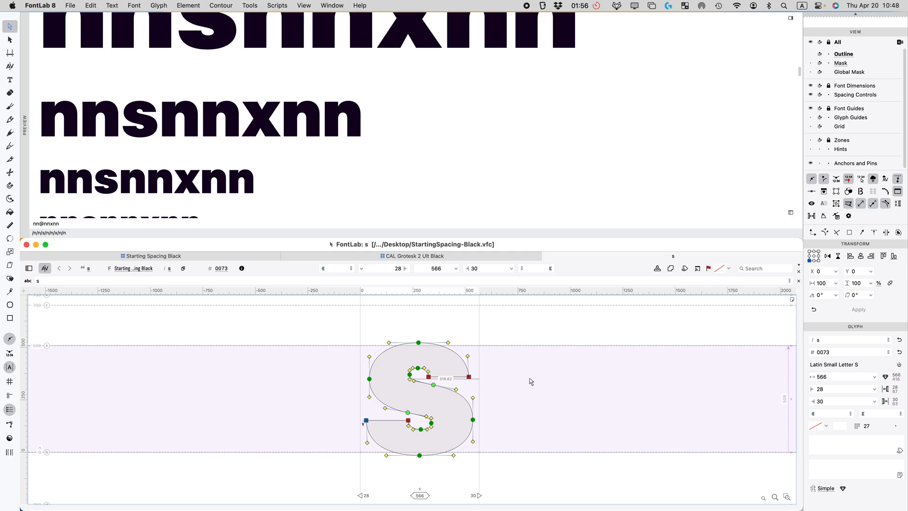
Step: Shrink the preview to enlarge the glyph window and inspect the s's nodes
scroll(531, 372, "down", 2)
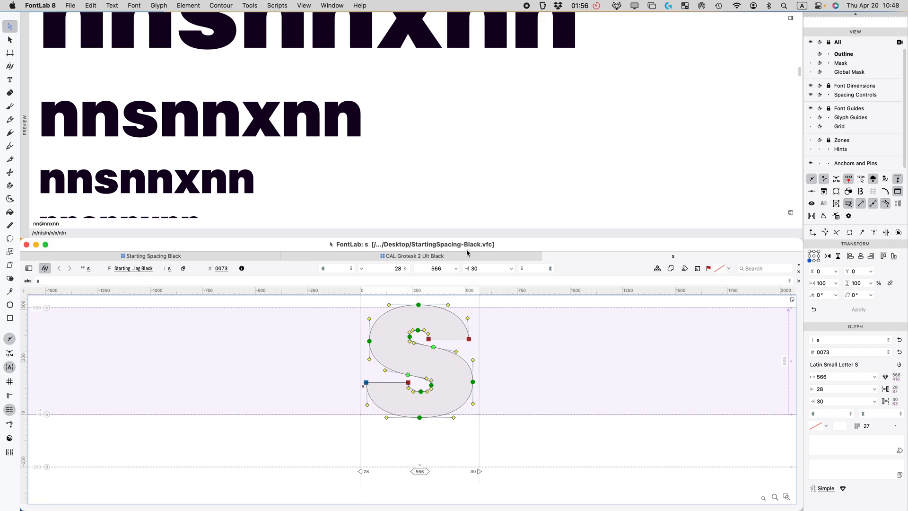
left_click_drag(457, 240, 449, 156)
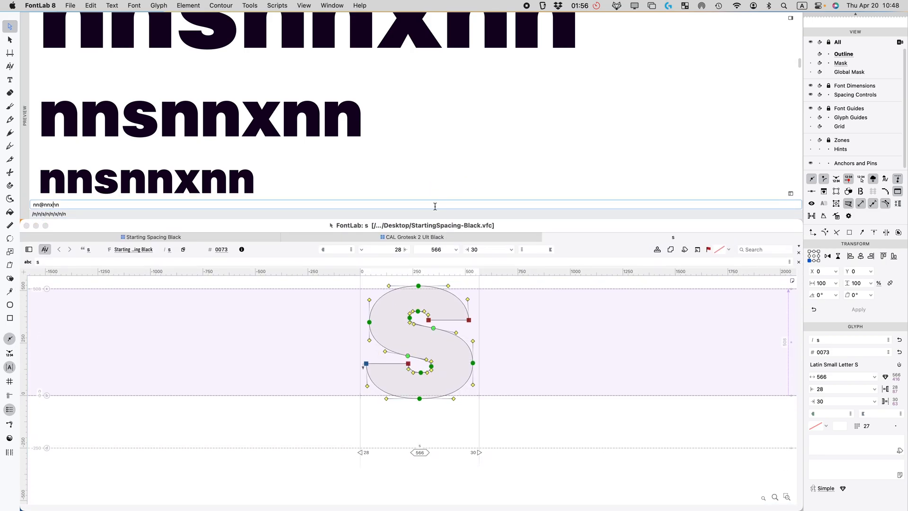
left_click_drag(433, 220, 433, 154)
left_click(513, 272)
scroll(502, 293, "up", 3)
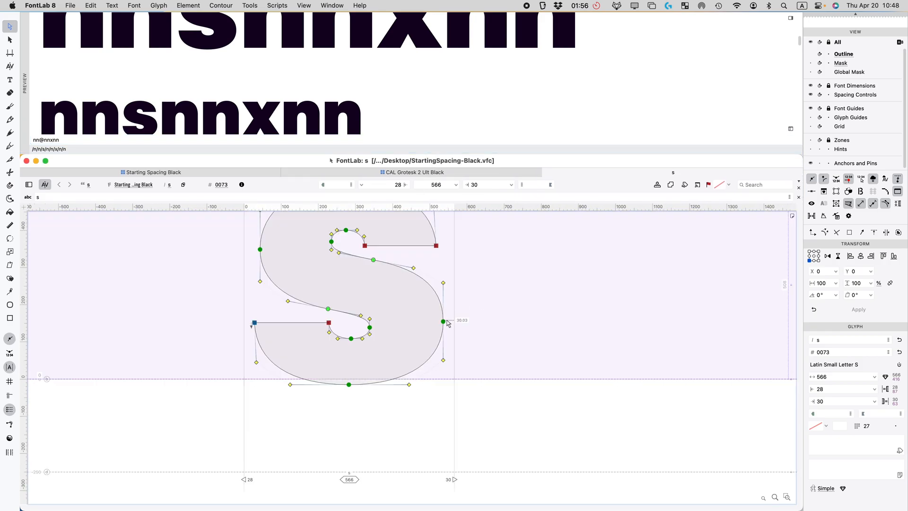
left_click_drag(506, 299, 420, 359)
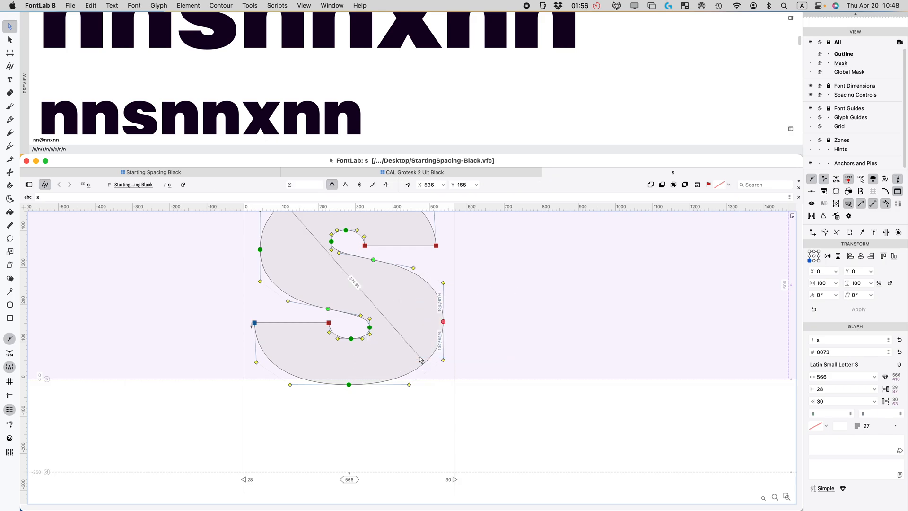
scroll(331, 364, "up", 2)
left_click(246, 372)
left_click_drag(247, 370, 183, 421)
left_click_drag(515, 346, 430, 372)
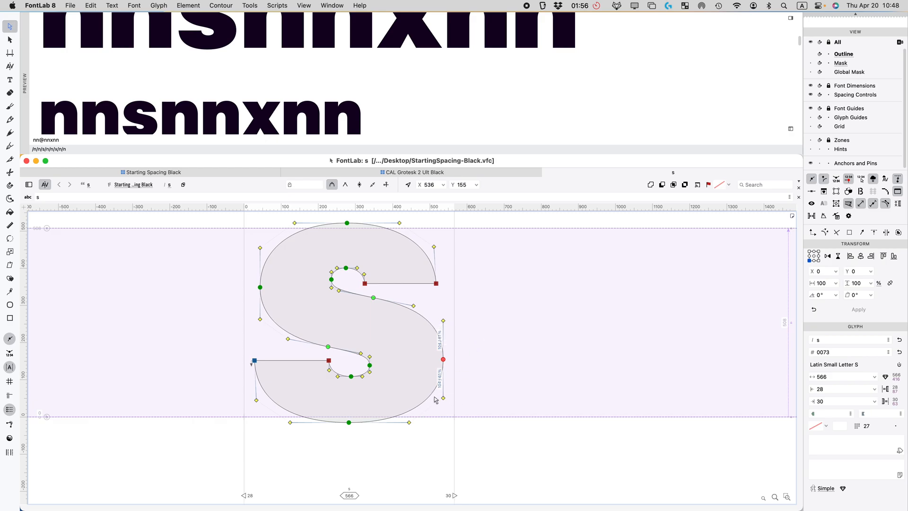
left_click_drag(275, 380, 240, 354)
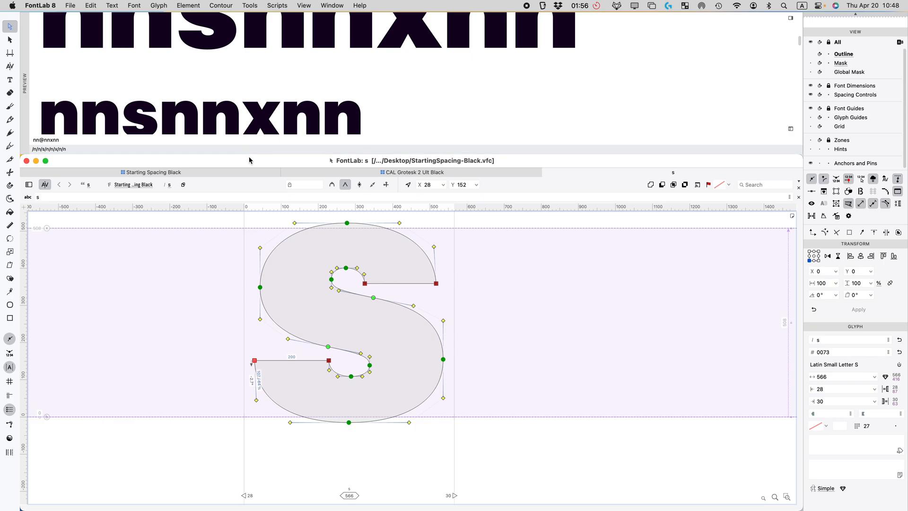
left_click(507, 333)
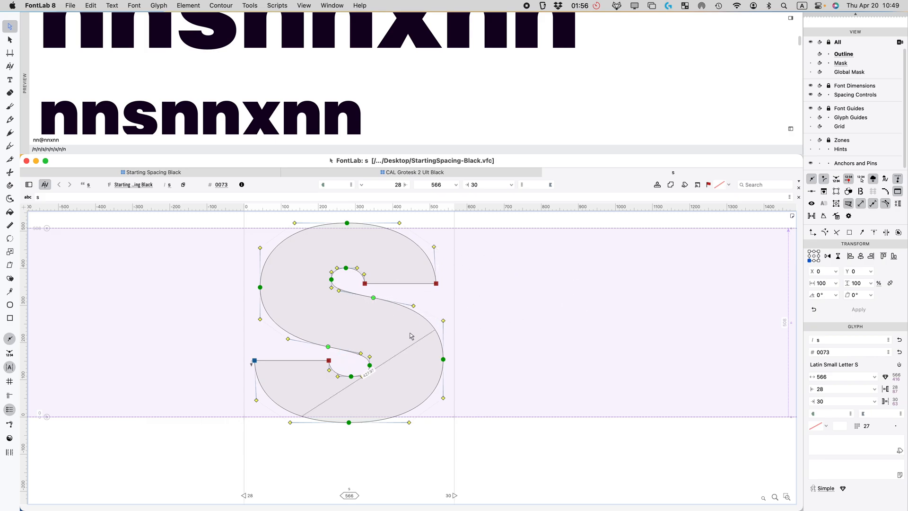
Step: Shift the s's left-side nodes 6 units right with Nudge/Shift, making its left sidebearing 34
key("super+t")
left_click_drag(470, 351, 356, 374)
left_click_drag(472, 285, 356, 280)
left_click_drag(483, 272, 334, 302)
left_click_drag(338, 351, 223, 386)
left_click_drag(343, 278, 245, 296)
key("Right")
key("Right")
key("Right")
key("Right")
key("Right")
key("Right")
key("Right")
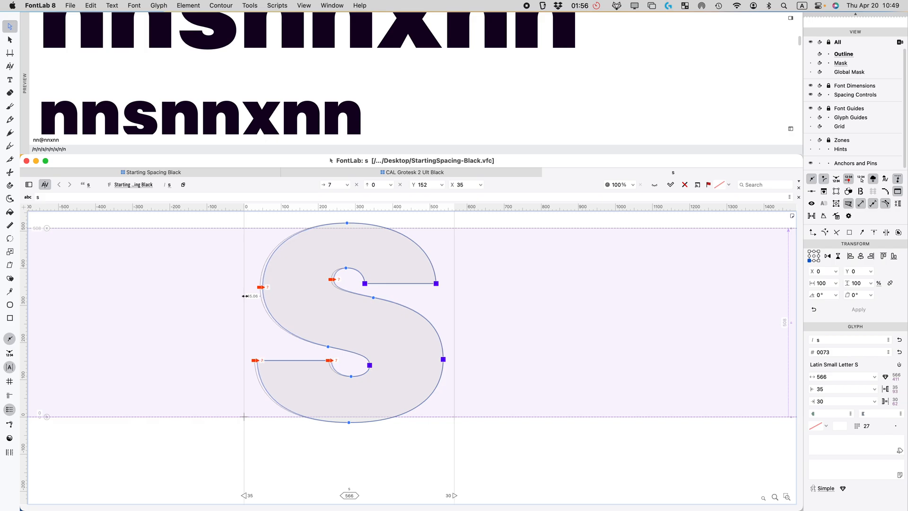
key("Left")
key("Return")
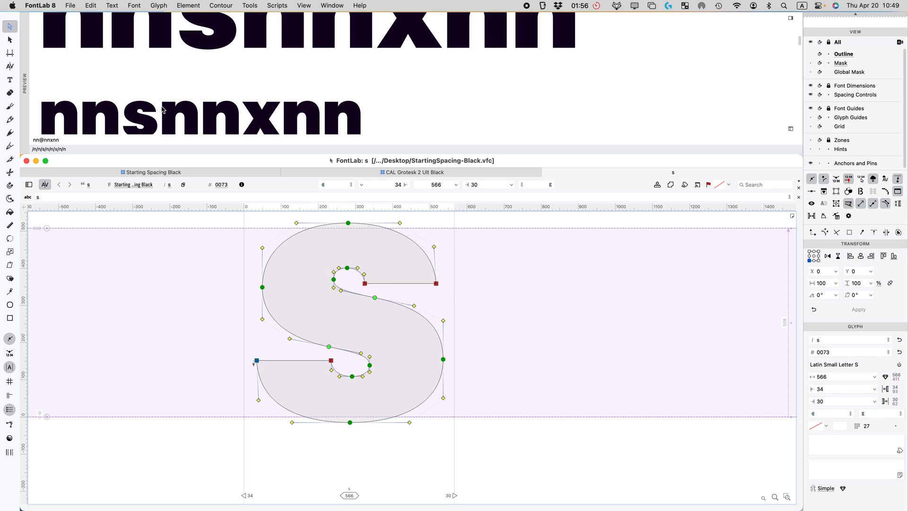
scroll(166, 114, "up", 3)
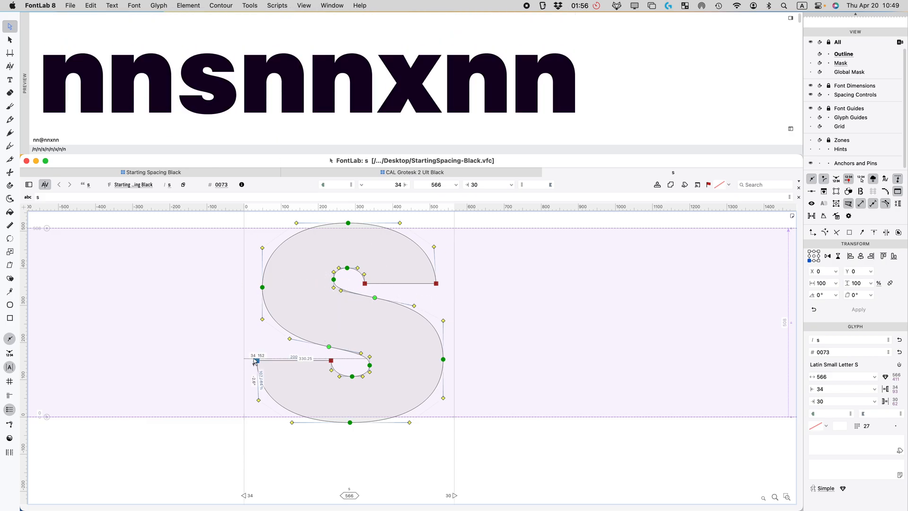
Step: Set both of the s's sidebearings to 10
left_click(847, 389)
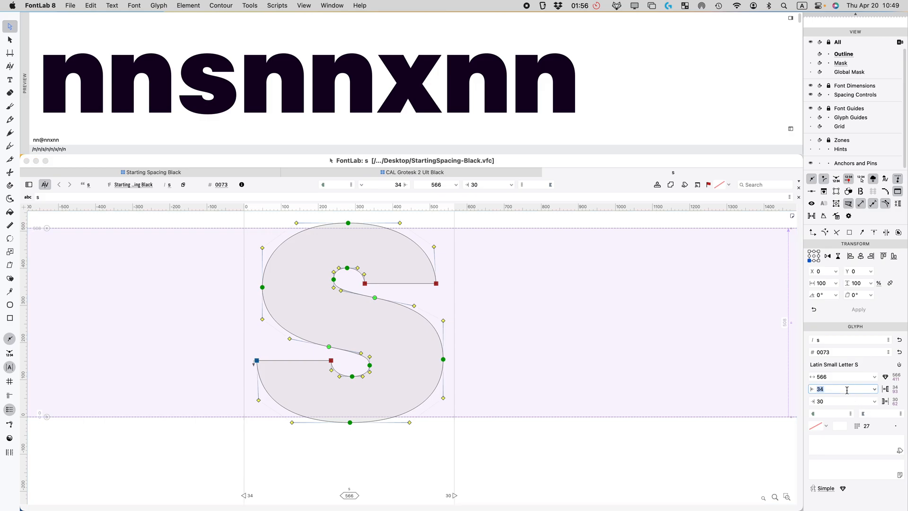
type("10")
key("Return")
left_click(835, 402)
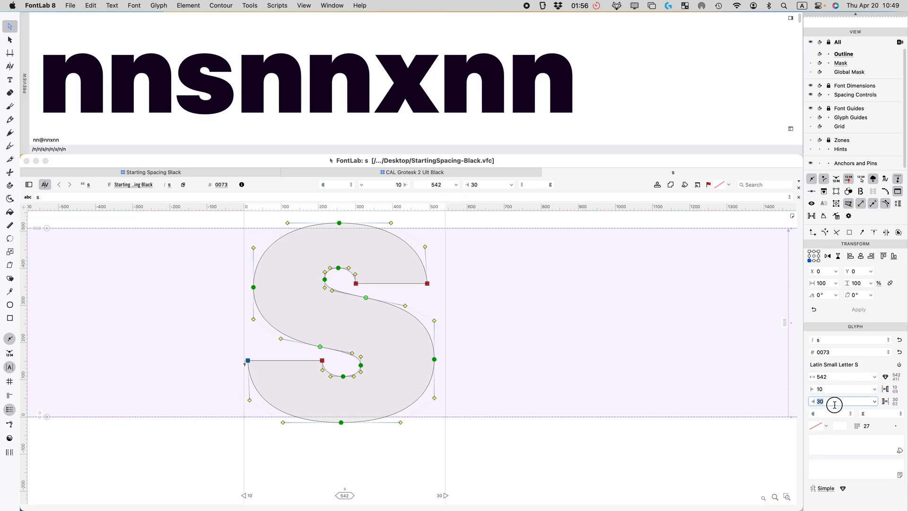
type("10")
key("Return")
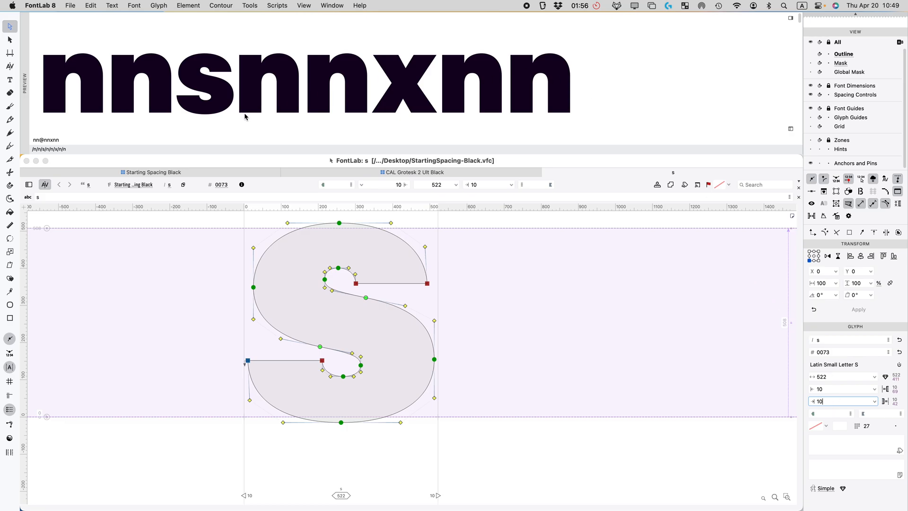
Step: Try right sidebearings of 20 and 18, settling on 16 for a 528 width
scroll(232, 110, "down", 5)
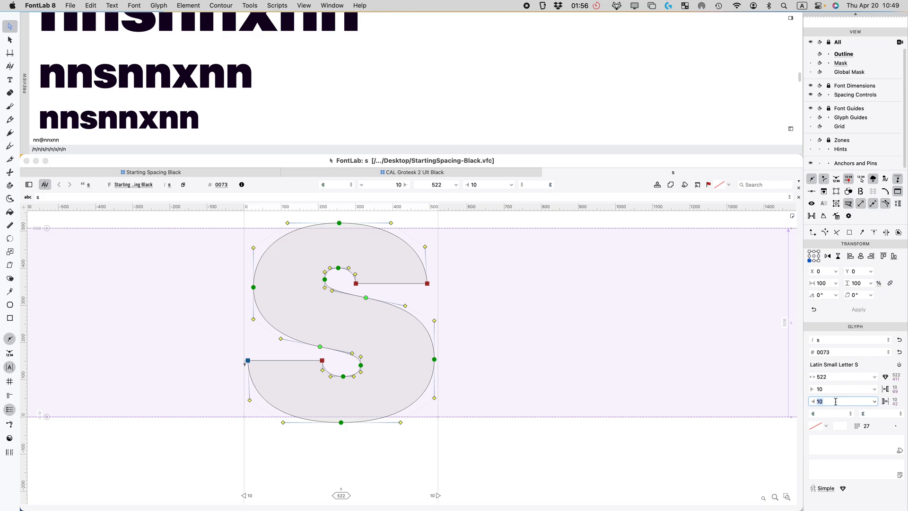
key("Return")
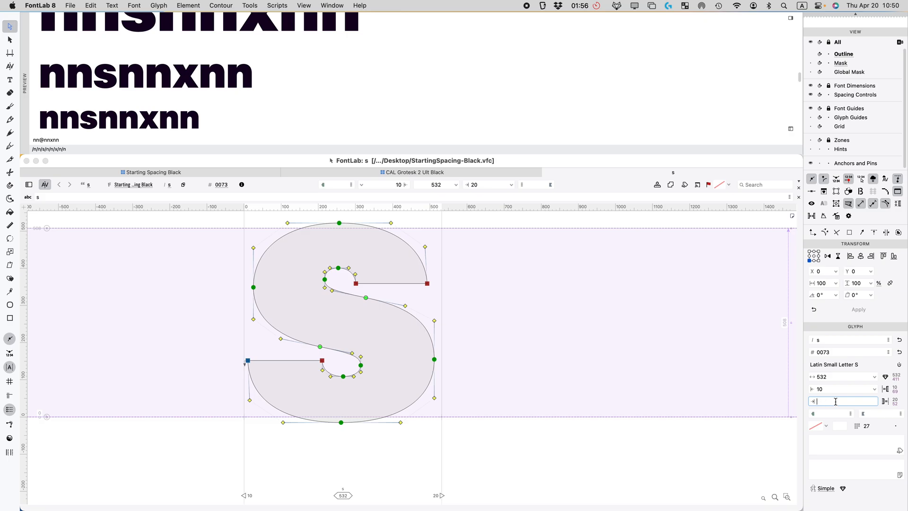
key("Return")
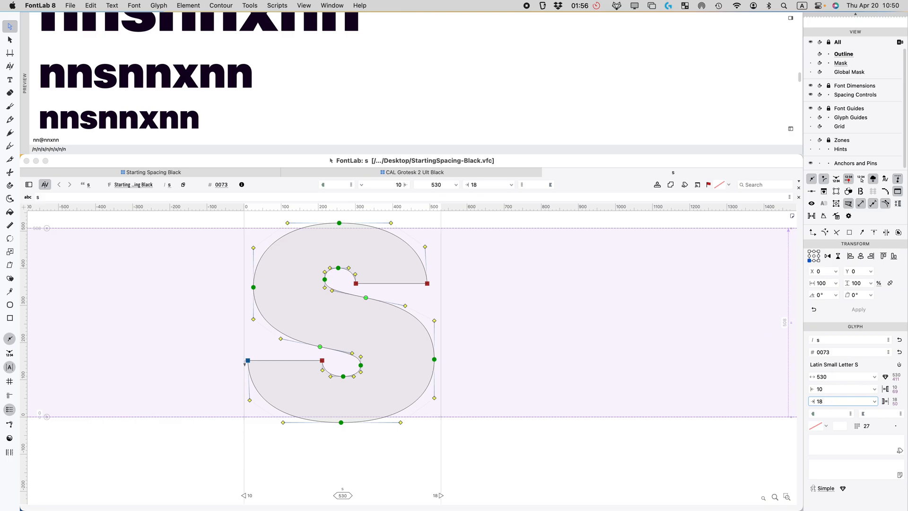
key("BackSpace")
type("6")
key("Return")
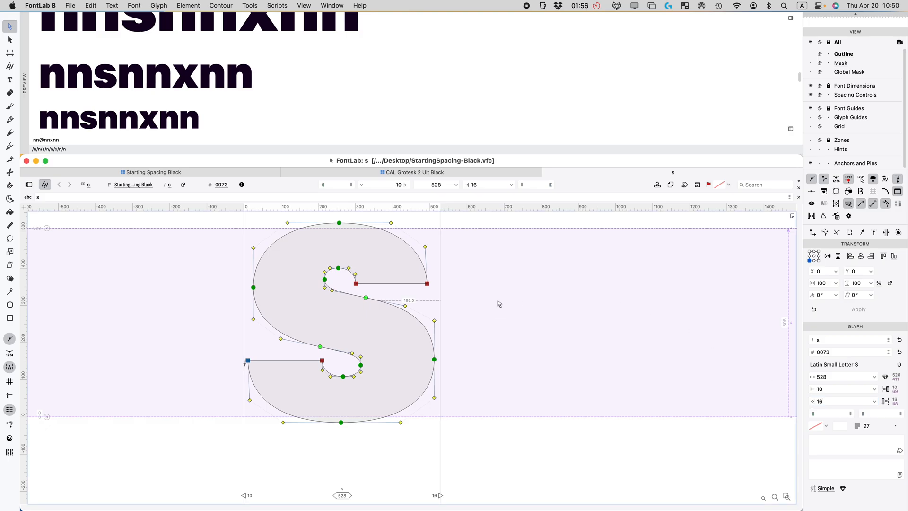
scroll(499, 306, "up", 2)
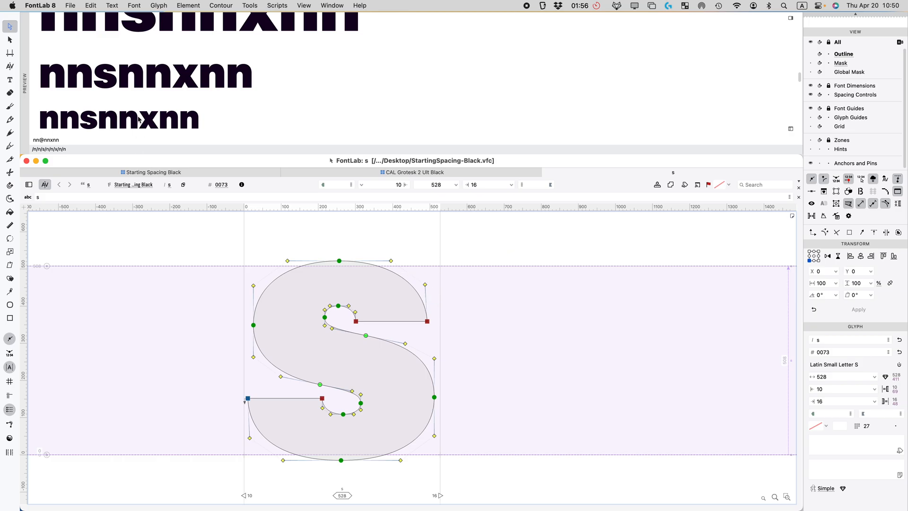
scroll(144, 114, "up", 3)
scroll(144, 113, "down", 3)
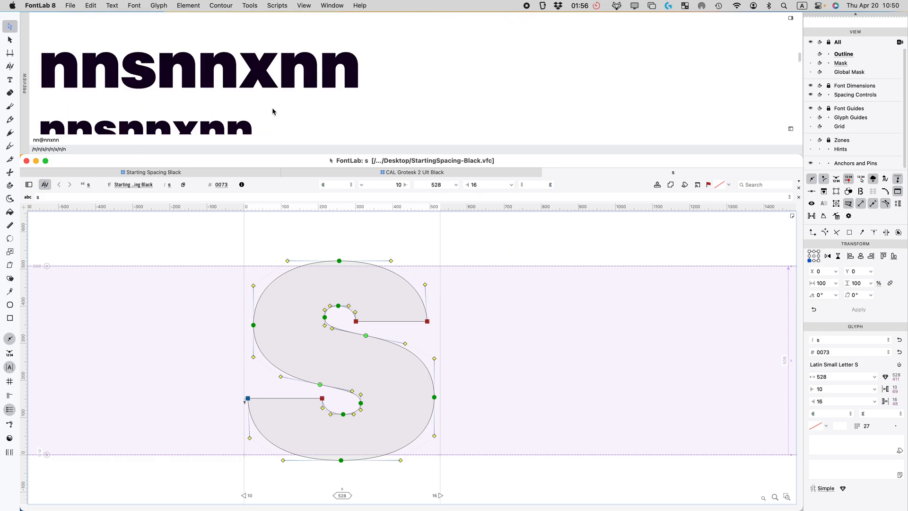
scroll(273, 110, "down", 3)
scroll(272, 112, "down", 2)
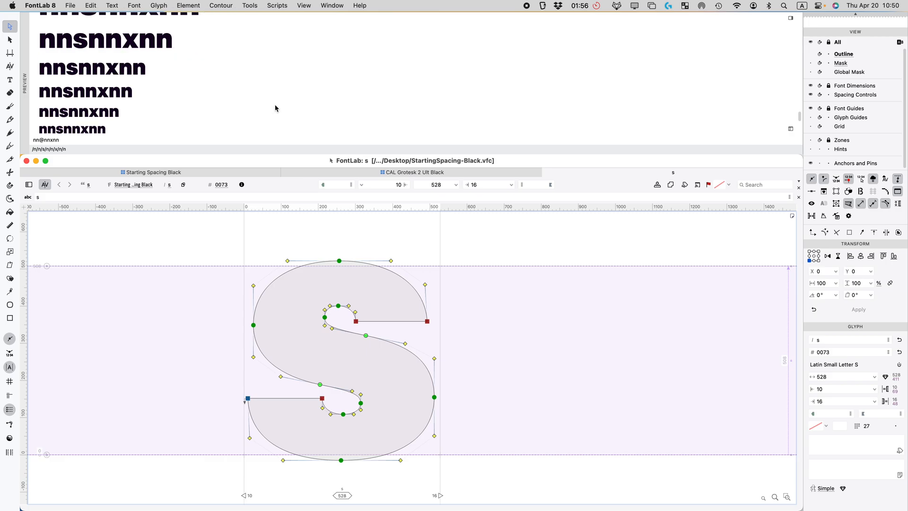
scroll(273, 110, "down", 1)
scroll(272, 112, "up", 3)
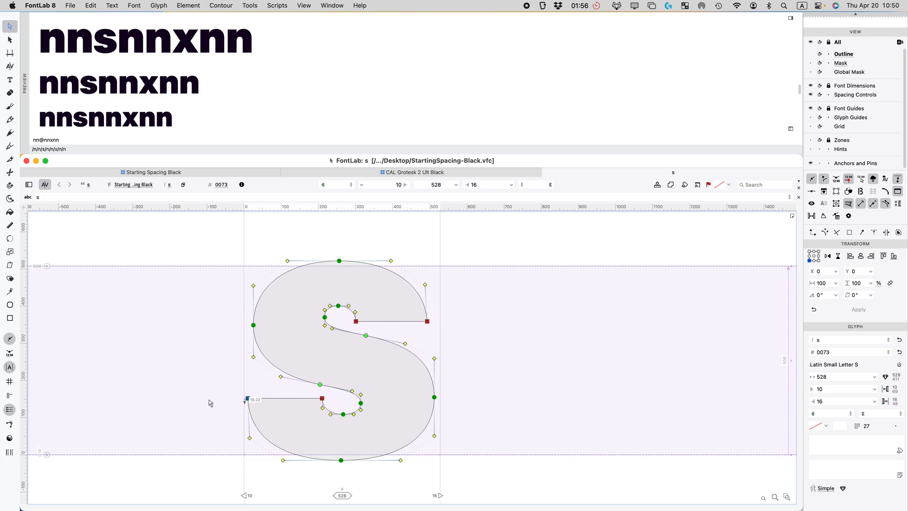
left_click(496, 316)
Step: Close the s glyph and flag s green in the font grid
left_click(492, 328)
key("super+w")
left_click(567, 292)
left_click(457, 305)
left_click(643, 185)
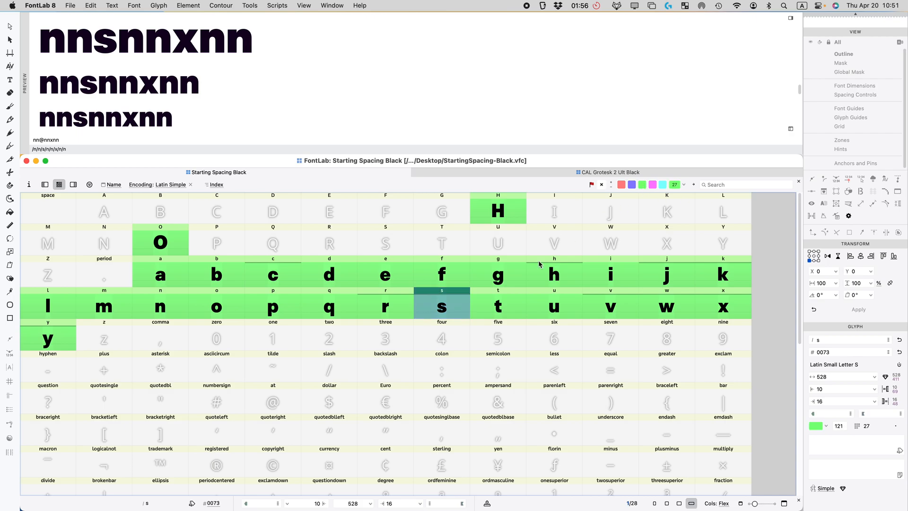
Step: Check z in CAL Grotesk 2 Ult Black, then select z in Starting Spacing Black
left_click(589, 172)
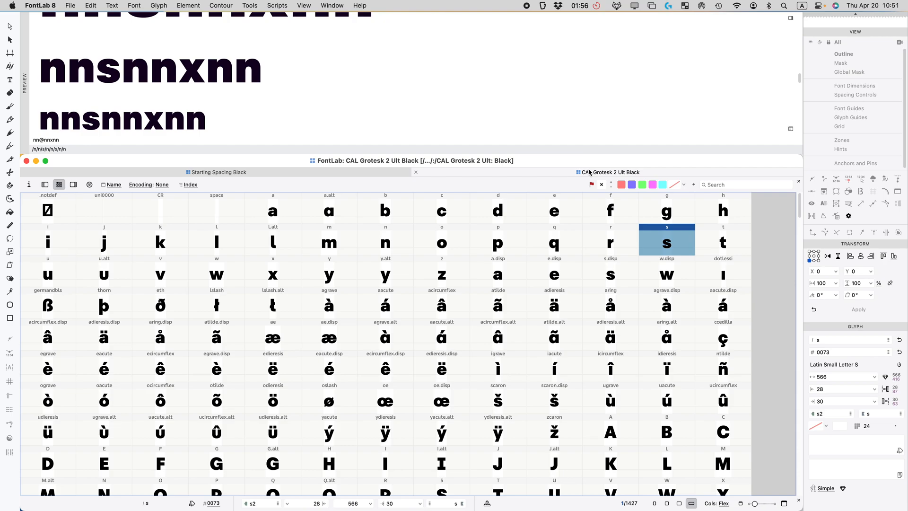
left_click(435, 287)
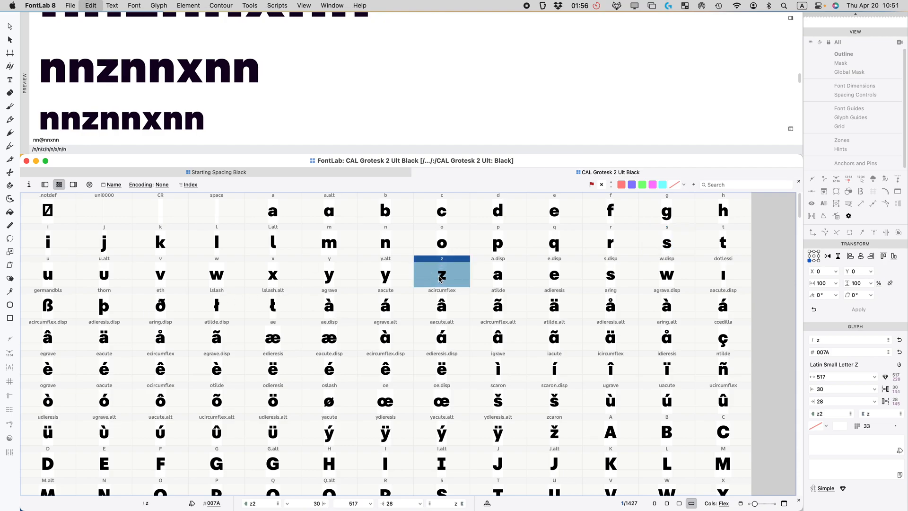
left_click(194, 173)
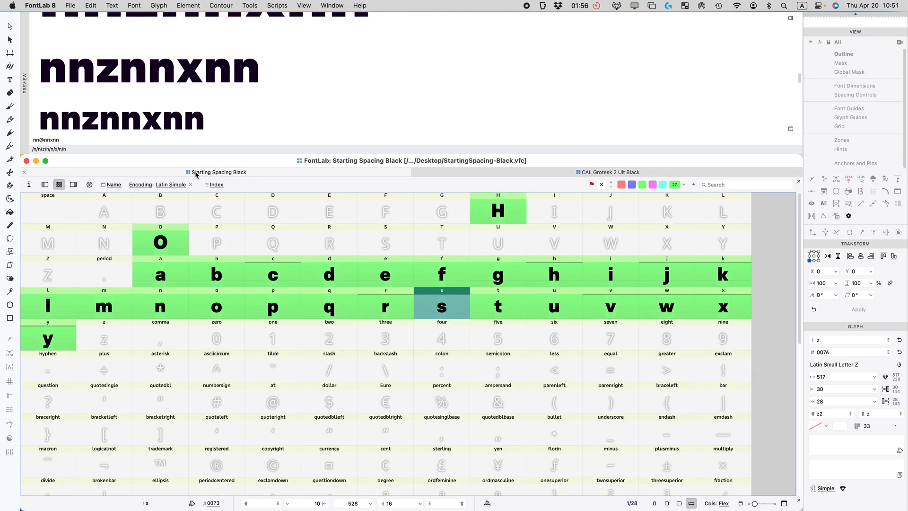
left_click(101, 348)
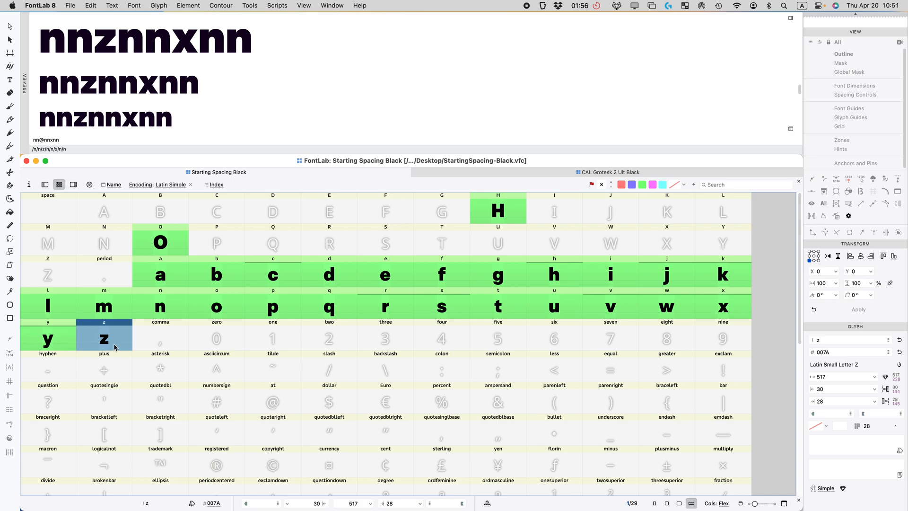
Step: Link z's sidebearings to t and append tnn to the preview text
double_click(115, 343)
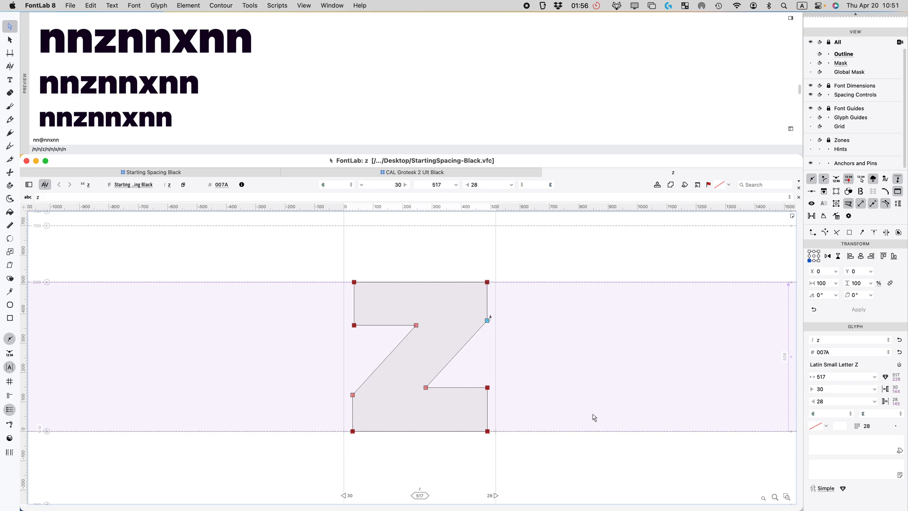
left_click(826, 389)
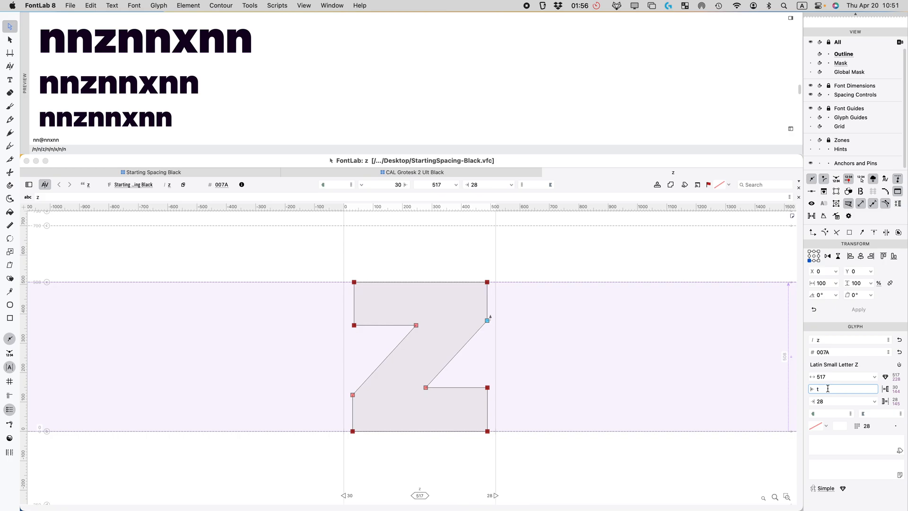
type("t")
key("Return")
left_click(833, 401)
type("t")
key("Return")
left_click(842, 390)
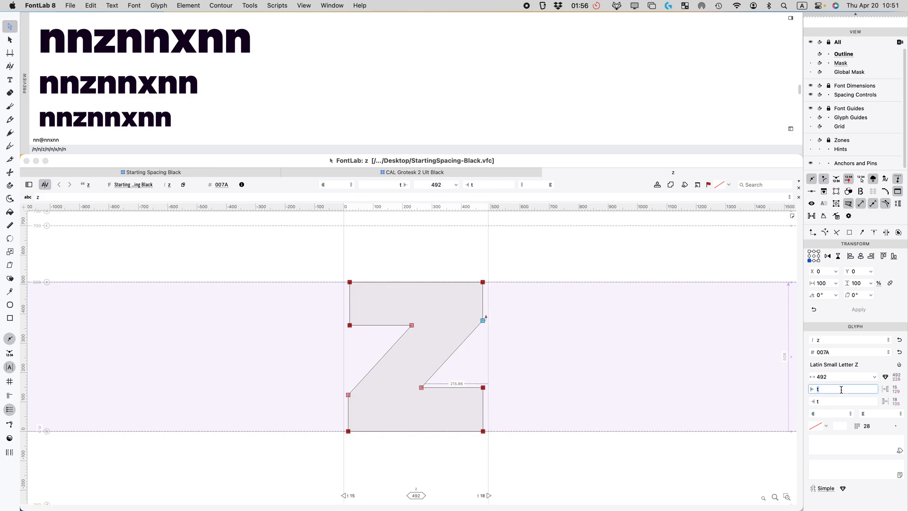
key("Return")
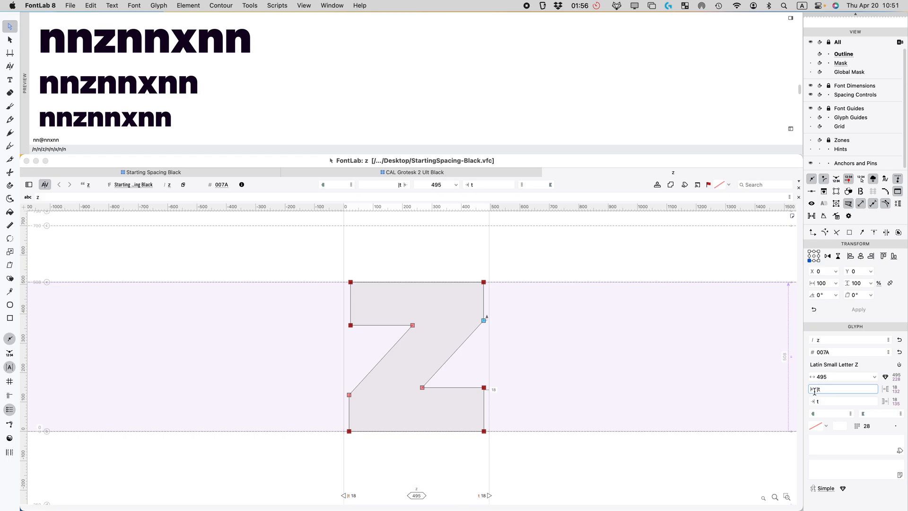
left_click(822, 401)
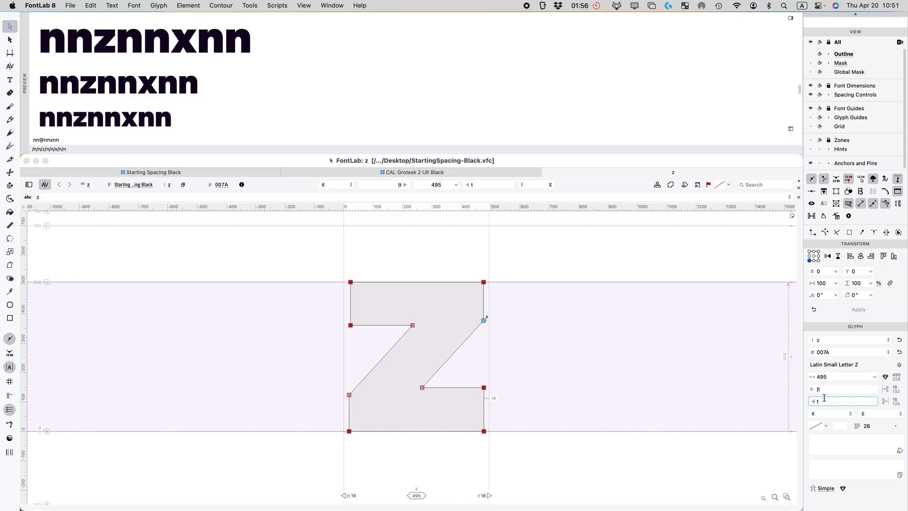
left_click(635, 357)
left_click(69, 139)
type("t")
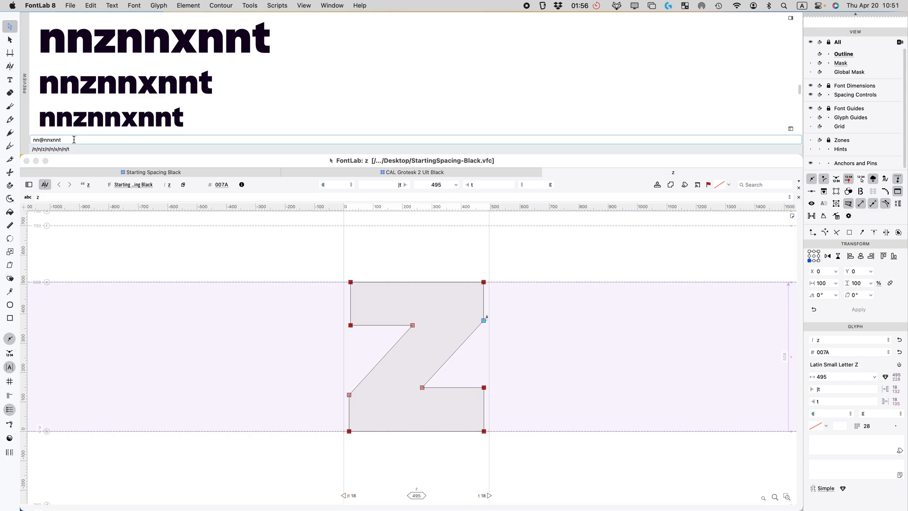
type("nn")
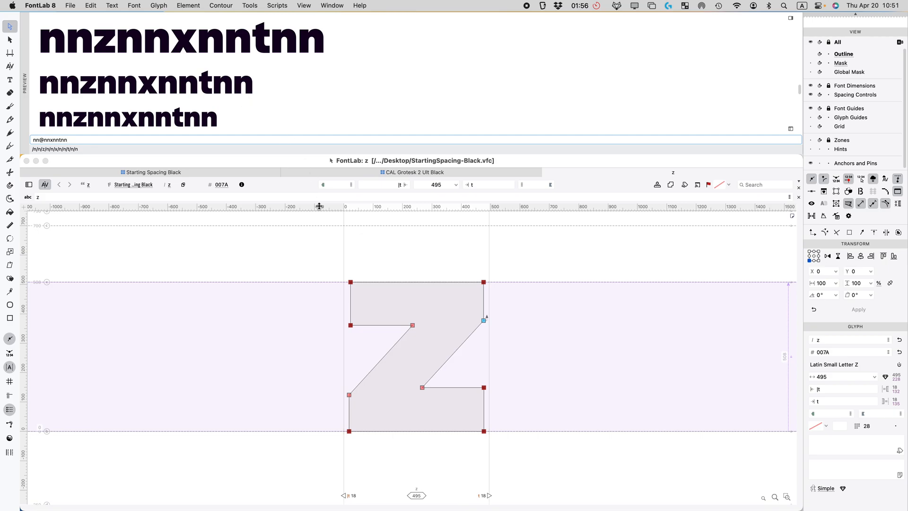
Step: Change z's sidebearings to |t+2 and t+2, making both 20
left_click(823, 389)
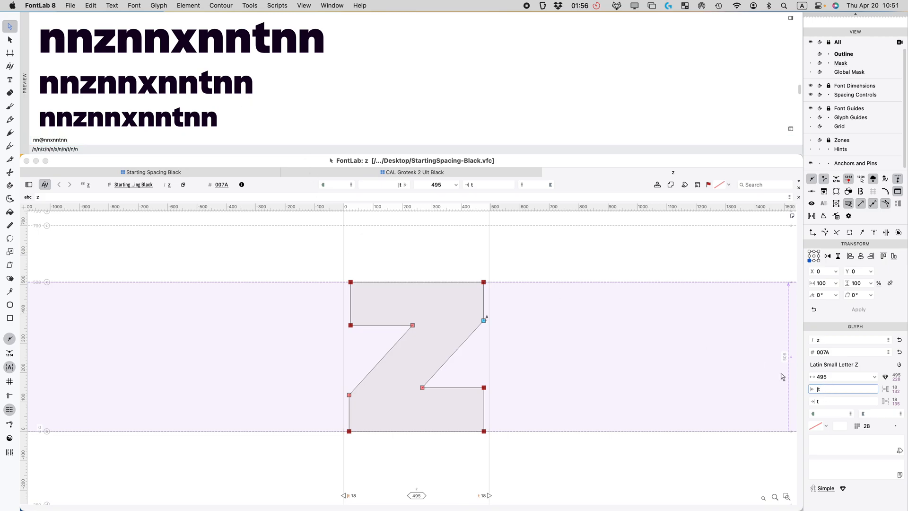
type("=2")
left_click(823, 389)
key("BackSpace")
left_click(821, 389)
key("BackSpace")
type("+2")
left_click(825, 401)
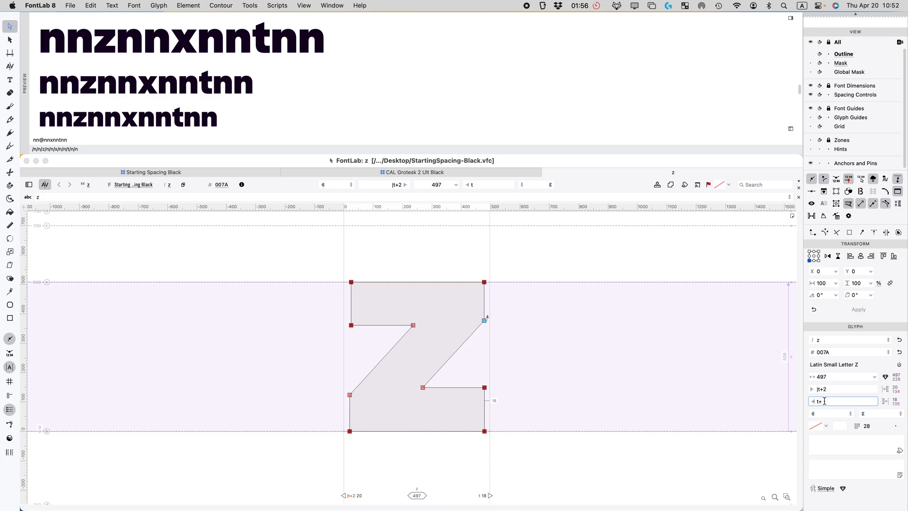
type("+2")
key("Return")
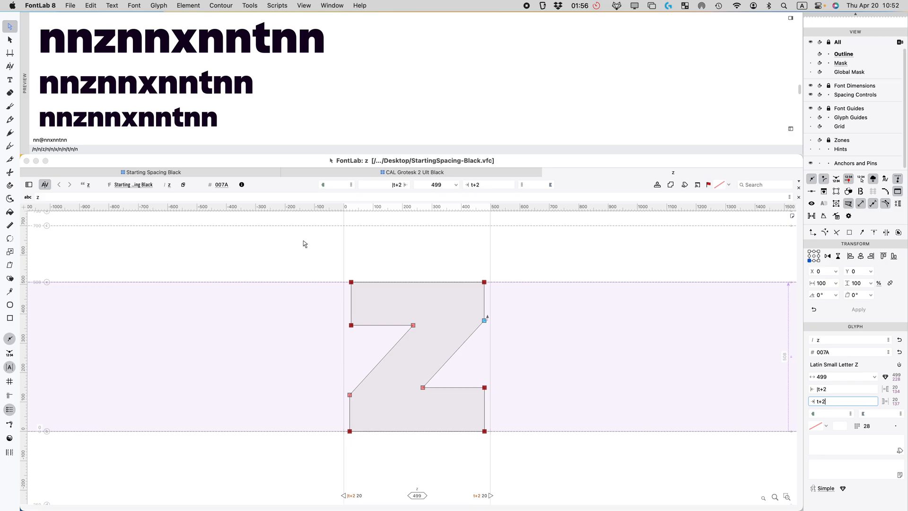
key("super+w")
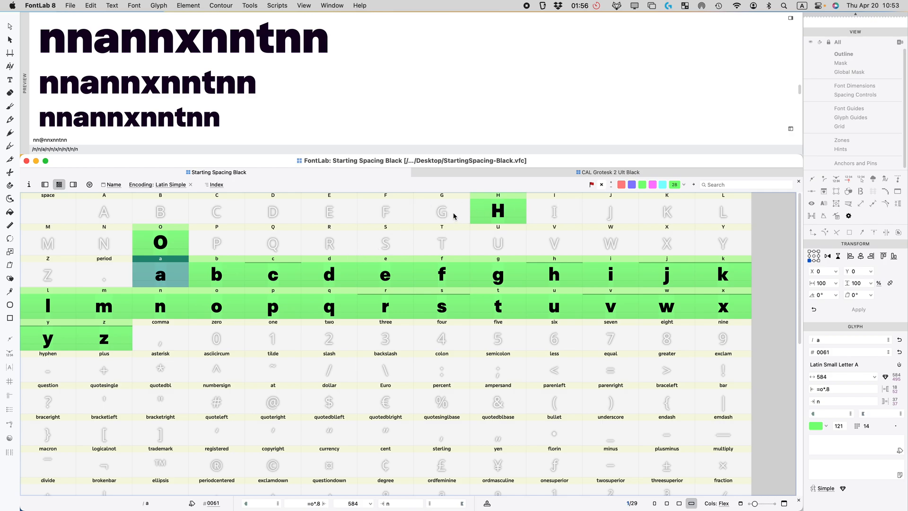
Step: Copy capital I from CAL Grotesk 2 Ult Black and select Starting Spacing Black's empty I cell
scroll(206, 89, "up", 5)
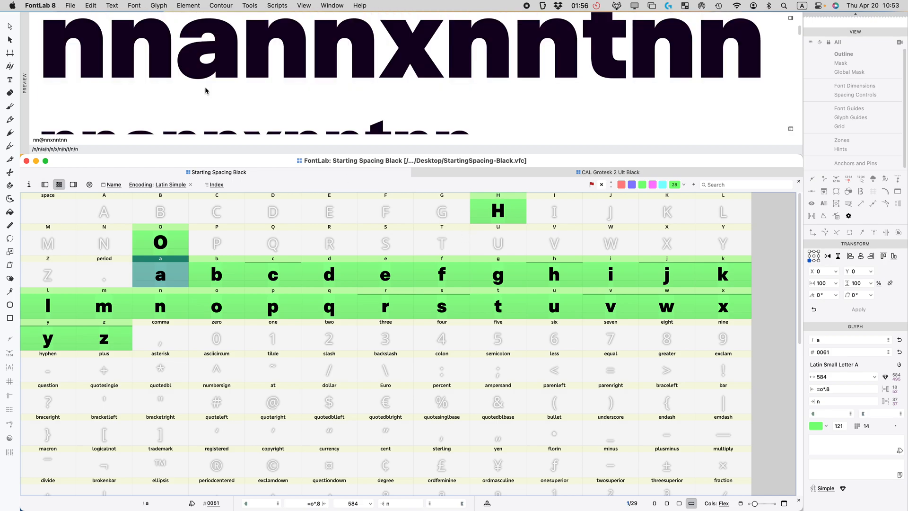
scroll(212, 93, "down", 2)
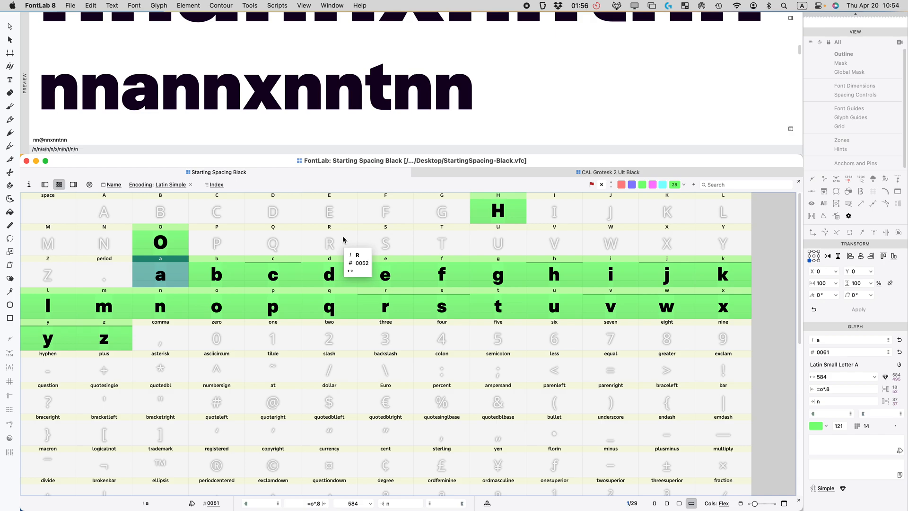
left_click(539, 173)
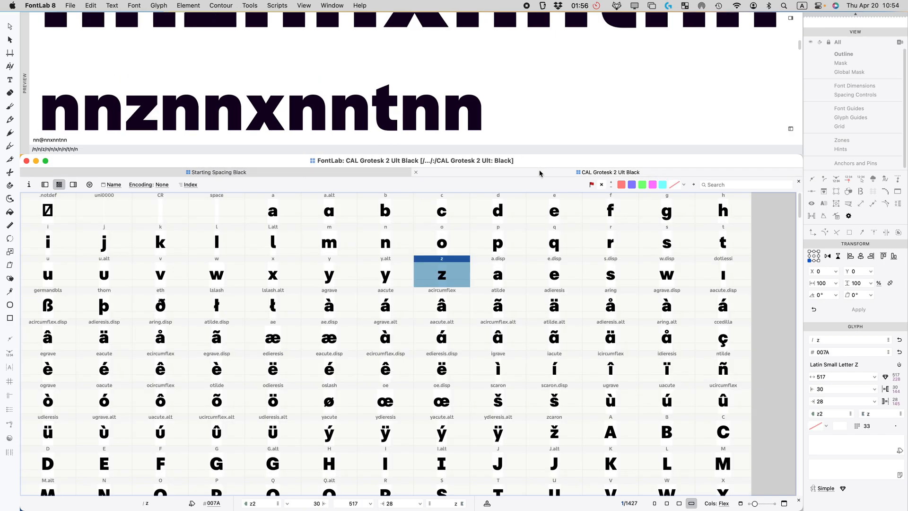
scroll(417, 409, "down", 2)
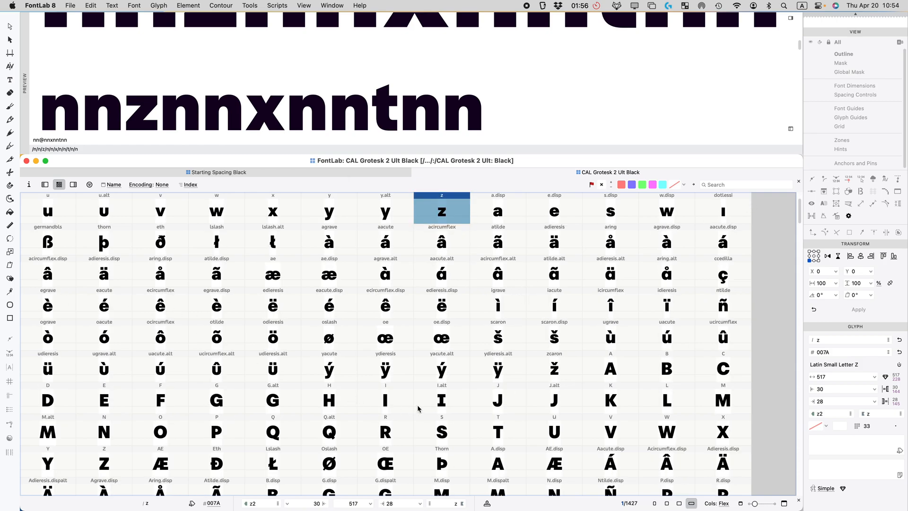
left_click(397, 395)
left_click(290, 172)
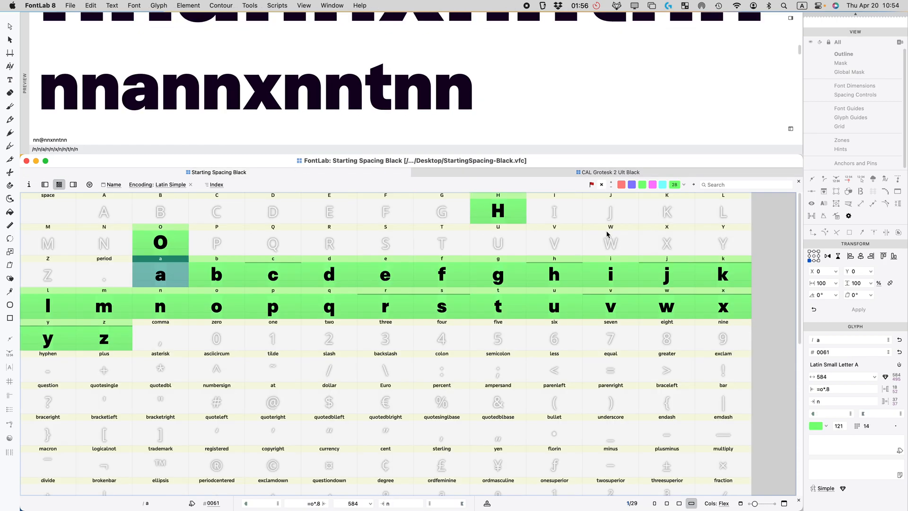
left_click(571, 222)
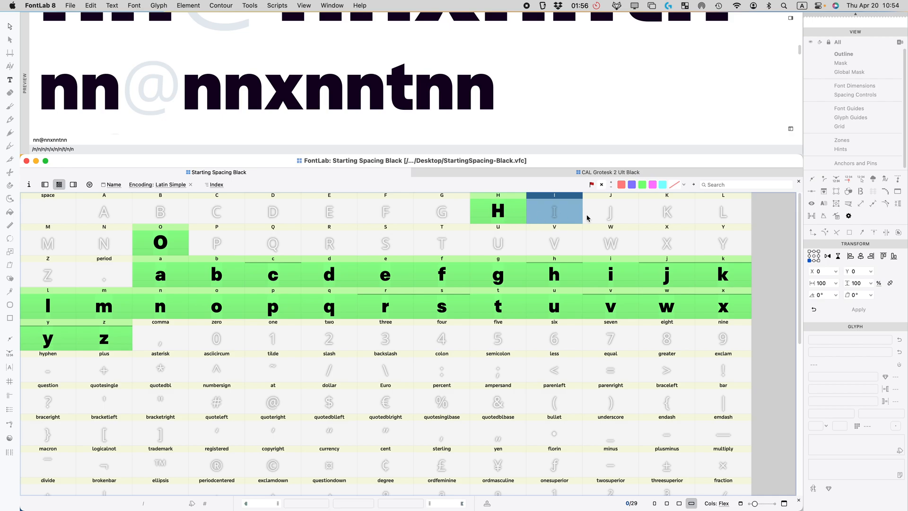
Step: Paste the I and L outlines into their slots and set the preview text to LEFTZ
key("super+v")
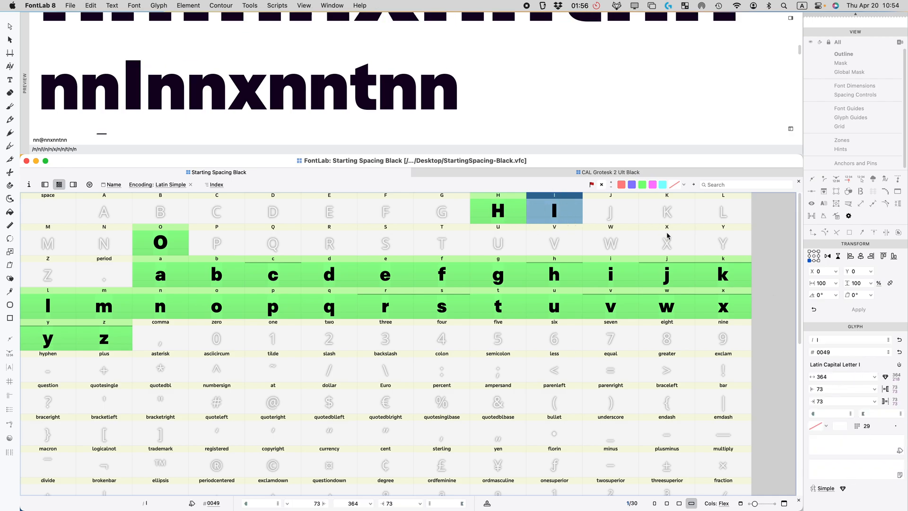
left_click(563, 173)
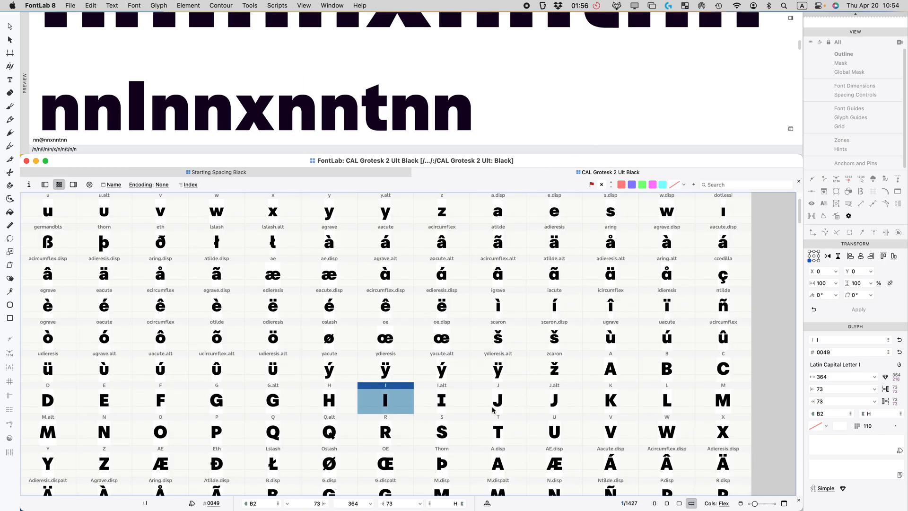
left_click(658, 408)
left_click(372, 176)
left_click(720, 218)
left_click(107, 140)
type("LEFTZ")
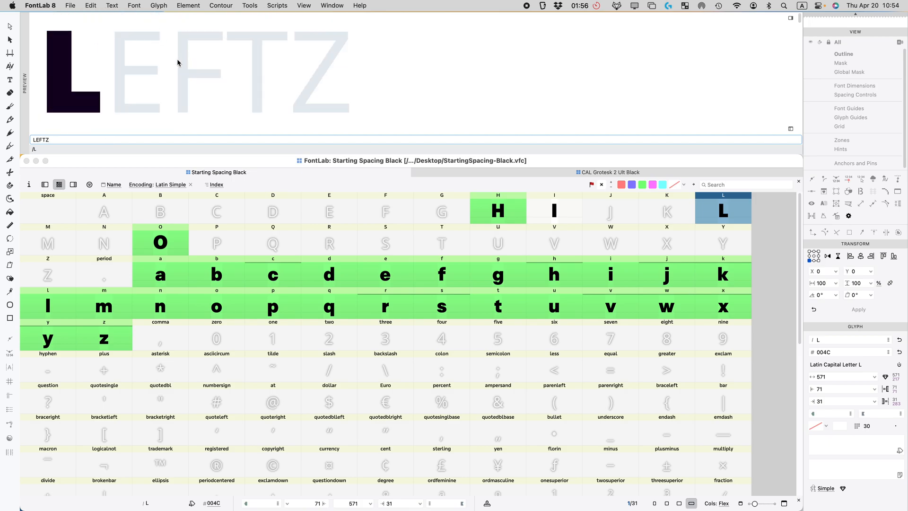
Step: Copy E and F from CAL Grotesk into their empty slots
left_click(683, 172)
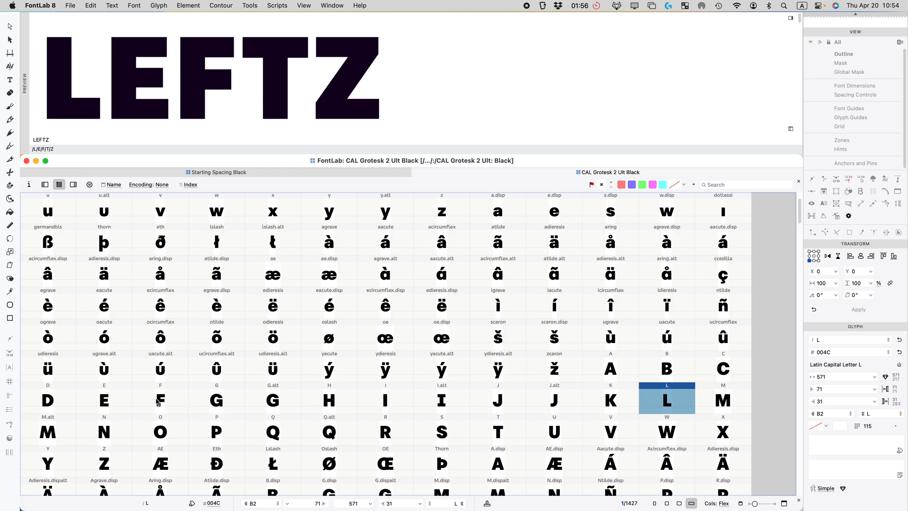
left_click(110, 401)
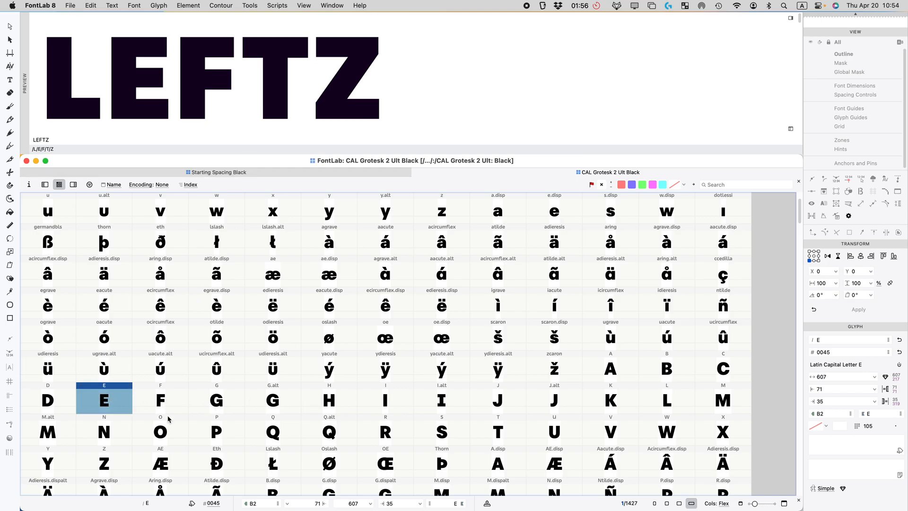
left_click(166, 400, "shift")
left_click(222, 173)
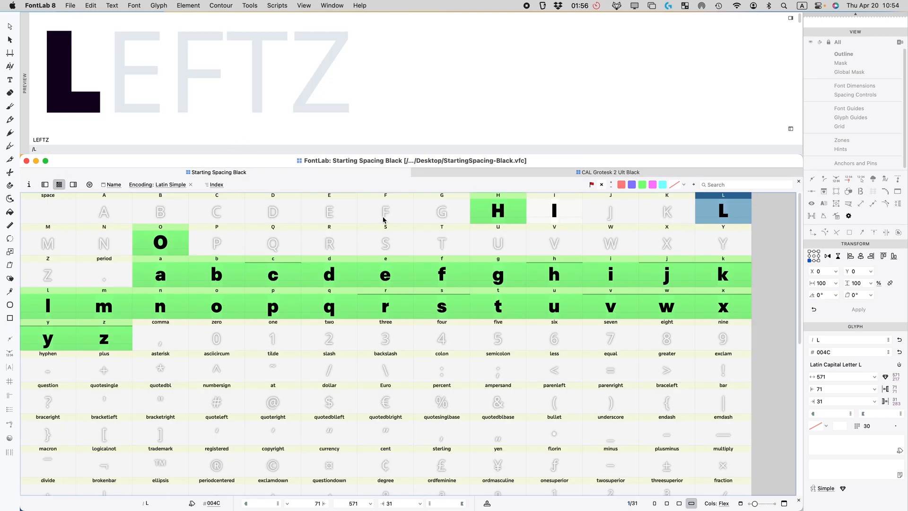
left_click(314, 212)
left_click(372, 212, "shift")
key("super+v")
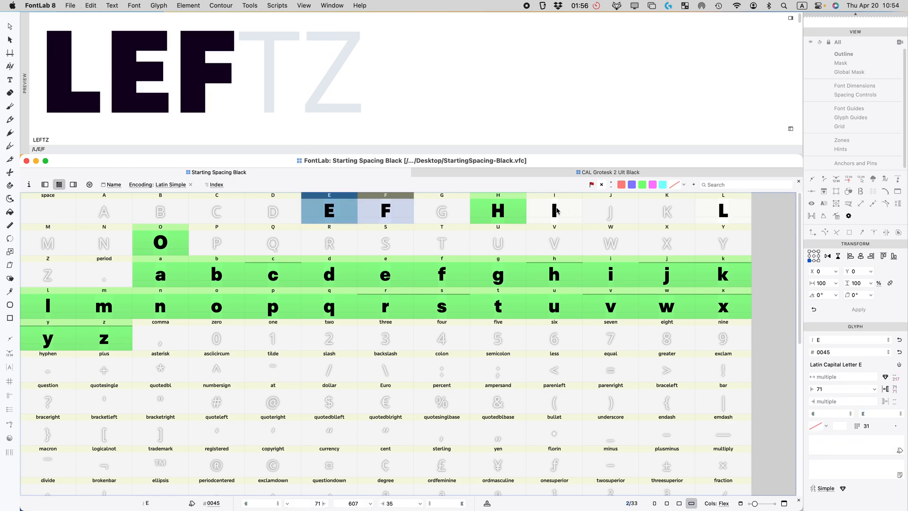
Step: Copy T from CAL Grotesk into its empty slot
left_click(565, 172)
left_click(478, 425)
key("super+c")
left_click(269, 171)
left_click(461, 244)
key("super+v")
Step: Copy Z from CAL Grotesk into its empty slot, then return to CAL Grotesk's grid
left_click(544, 172)
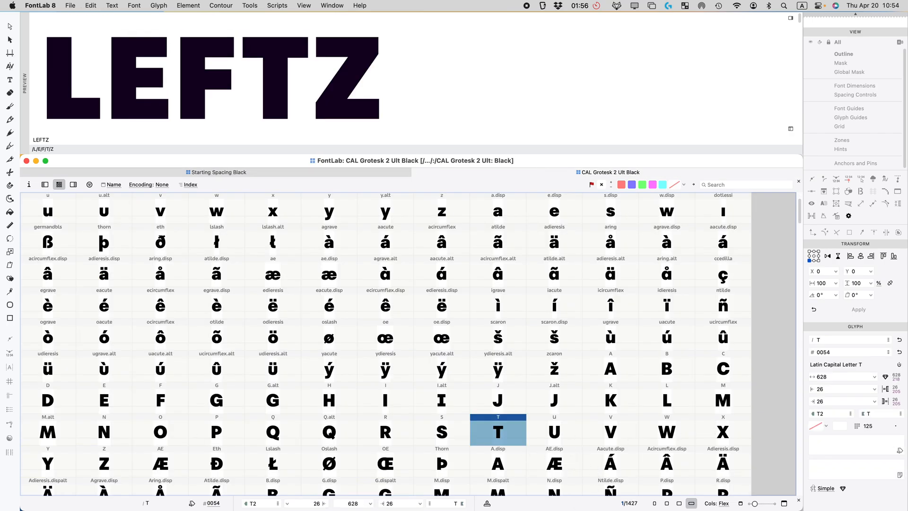
left_click(102, 436)
left_click(103, 466)
key("super+c")
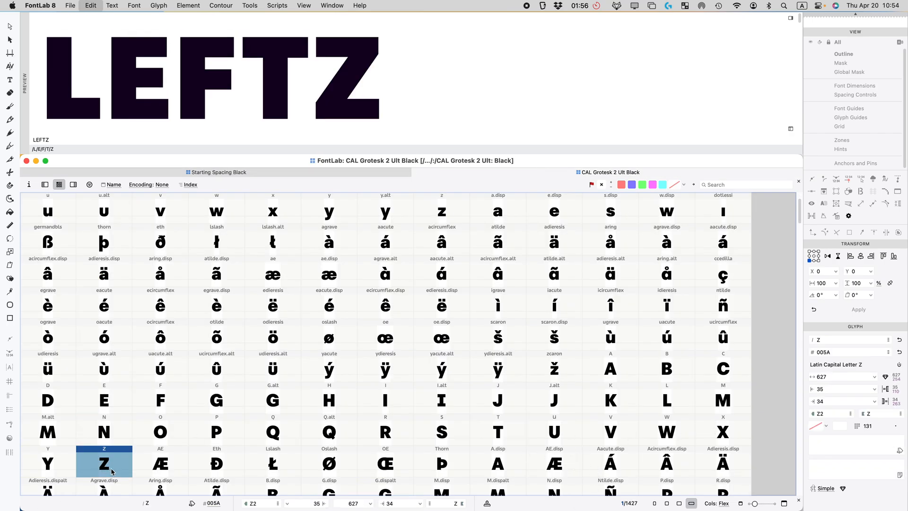
left_click(300, 172)
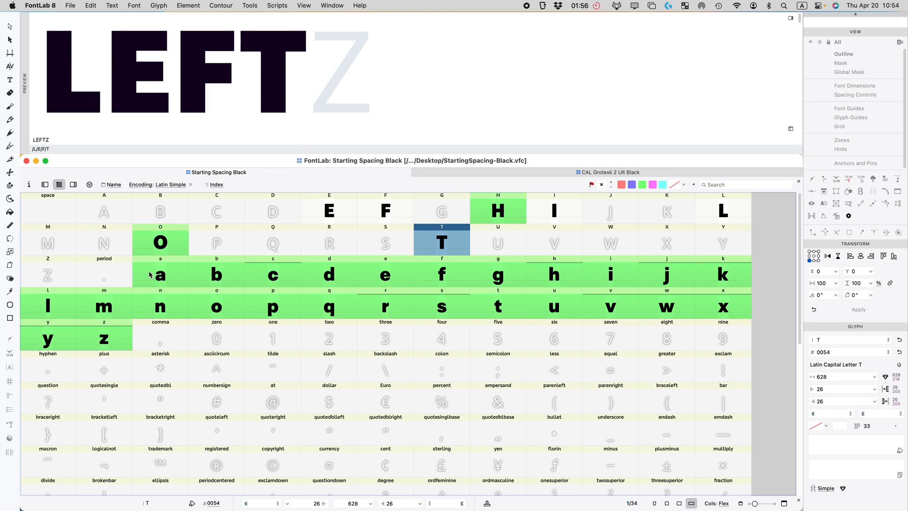
left_click(71, 273)
key("super+v")
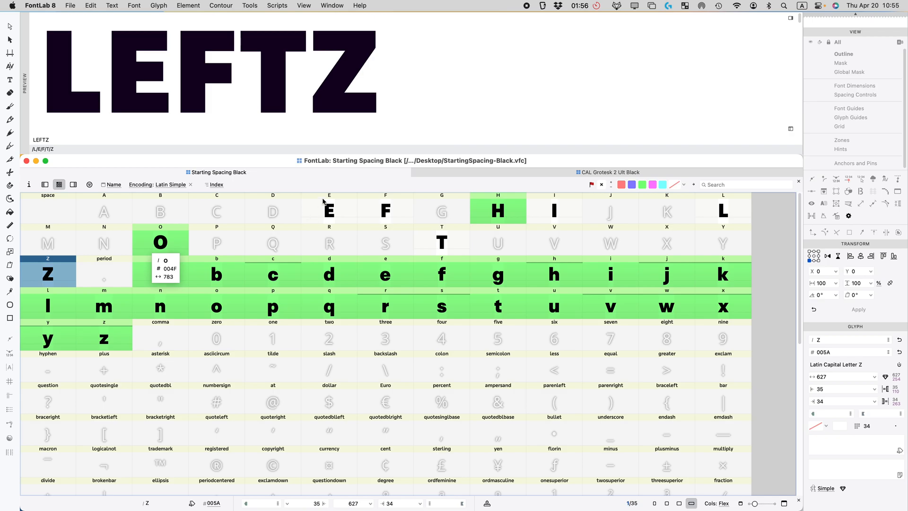
left_click(497, 176)
scroll(368, 346, "down", 1)
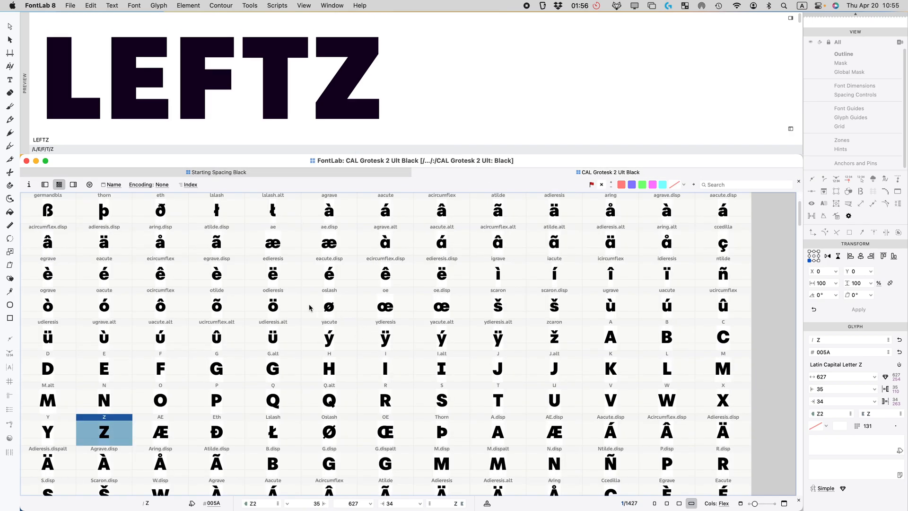
left_click(82, 137)
Step: Copy the capital B from CAL Grotesk 2 Ult Black into the Starting Spacing Black B slot
type("BRPD")
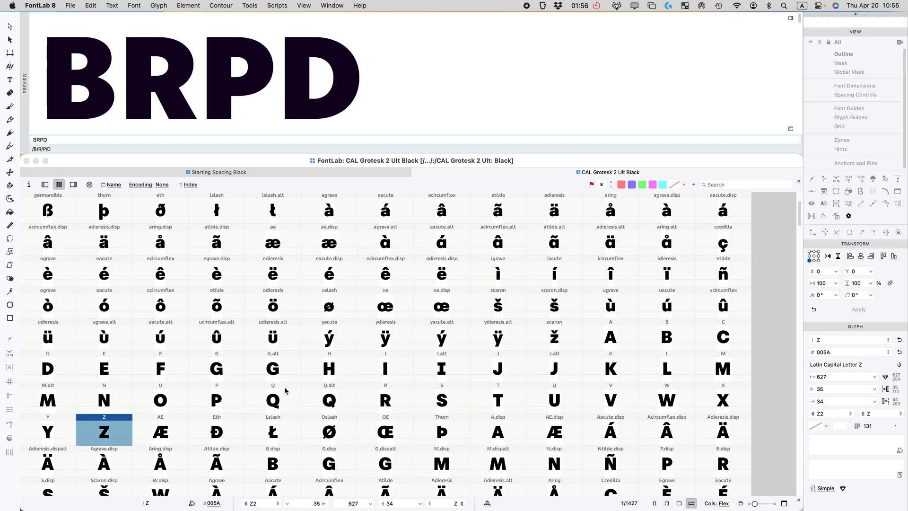
left_click(648, 341)
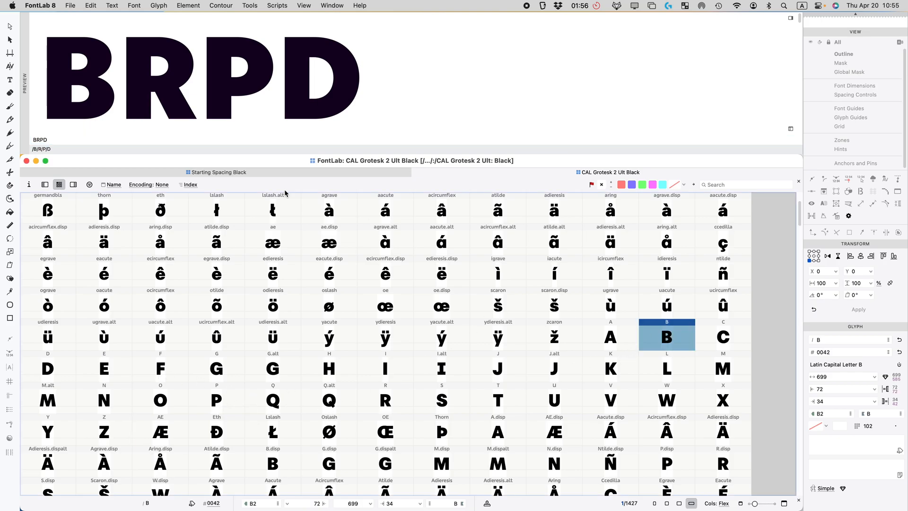
left_click(231, 174)
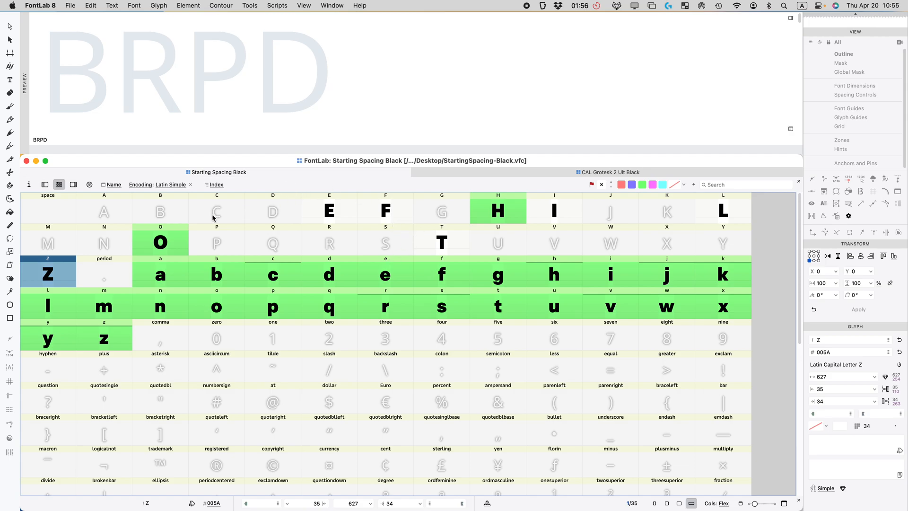
right_click(170, 210)
left_click(606, 172)
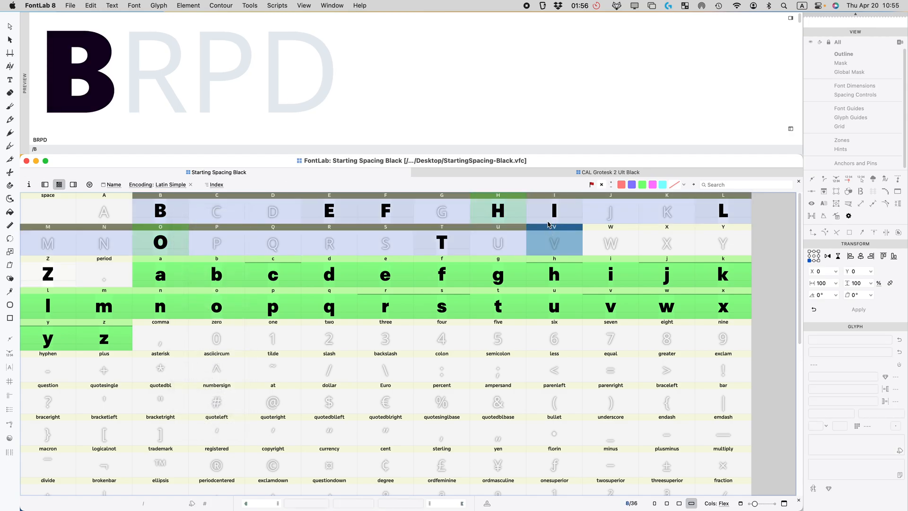
left_click(556, 172)
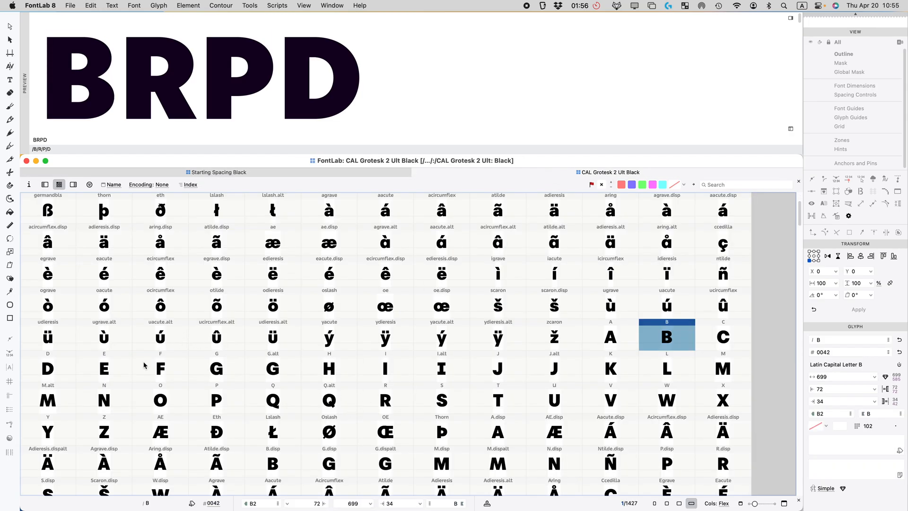
left_click(50, 366)
left_click(204, 173)
left_click_drag(160, 211, 260, 214)
left_click(230, 307)
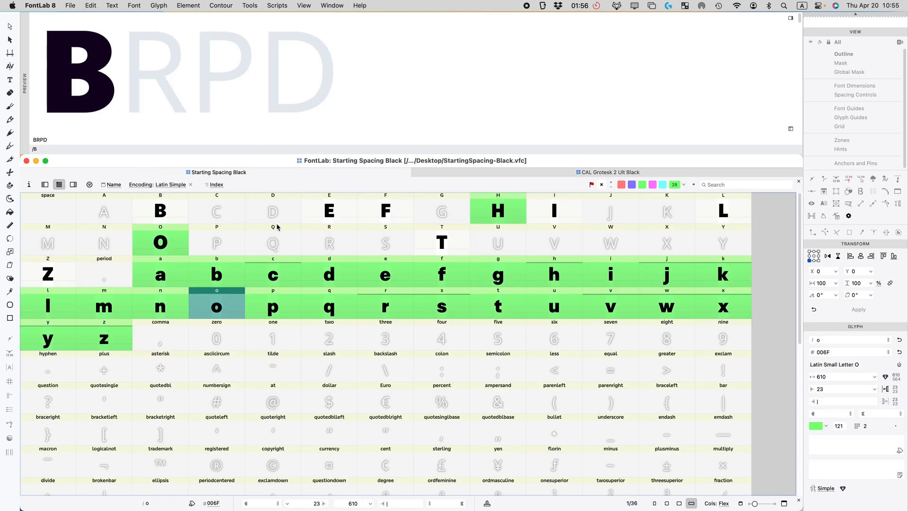
left_click(277, 223)
left_click(587, 169)
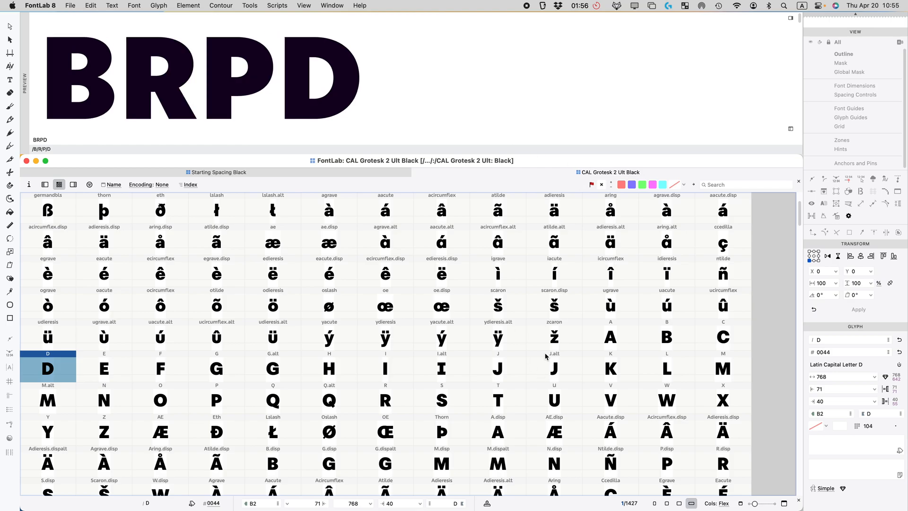
Step: Paste the capital R and P outlines from CAL Grotesk 2 Ult Black into their empty slots
left_click(386, 406)
key("super+c")
left_click(220, 174)
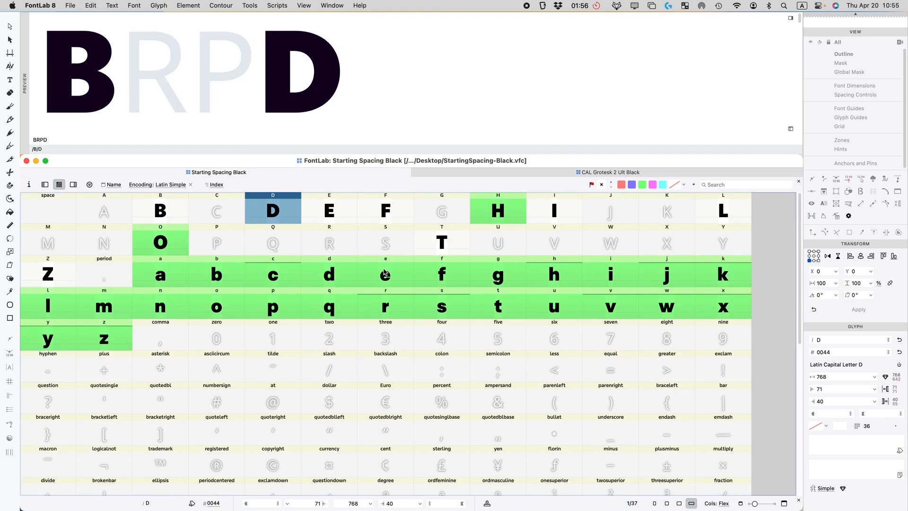
left_click(331, 241)
key("super+v")
left_click(574, 174)
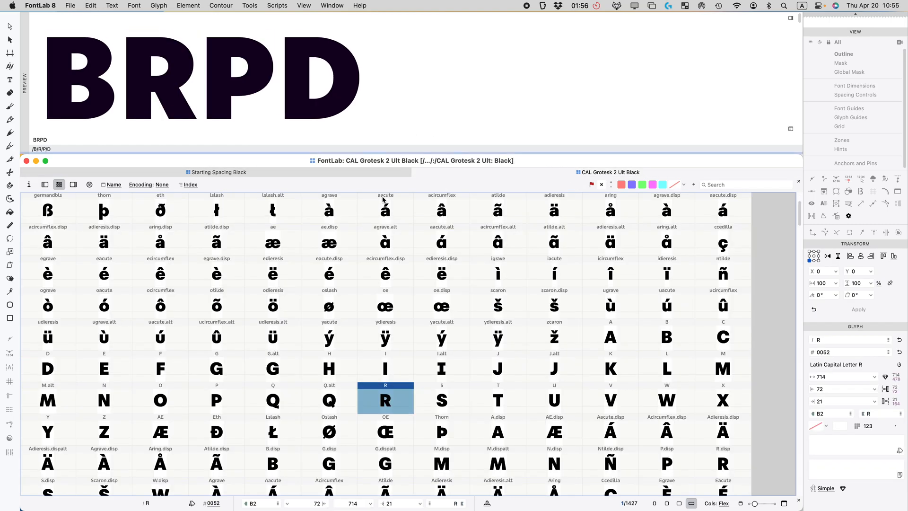
left_click(220, 399)
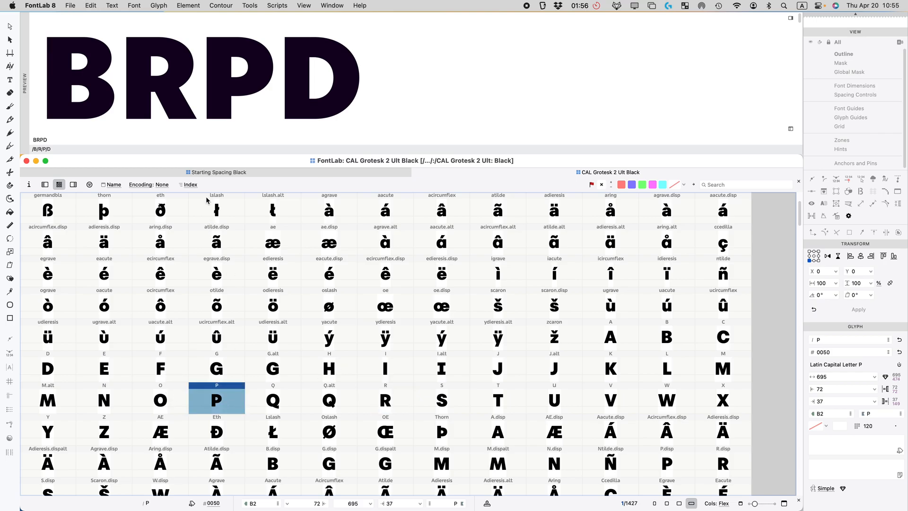
left_click(213, 174)
left_click(212, 239)
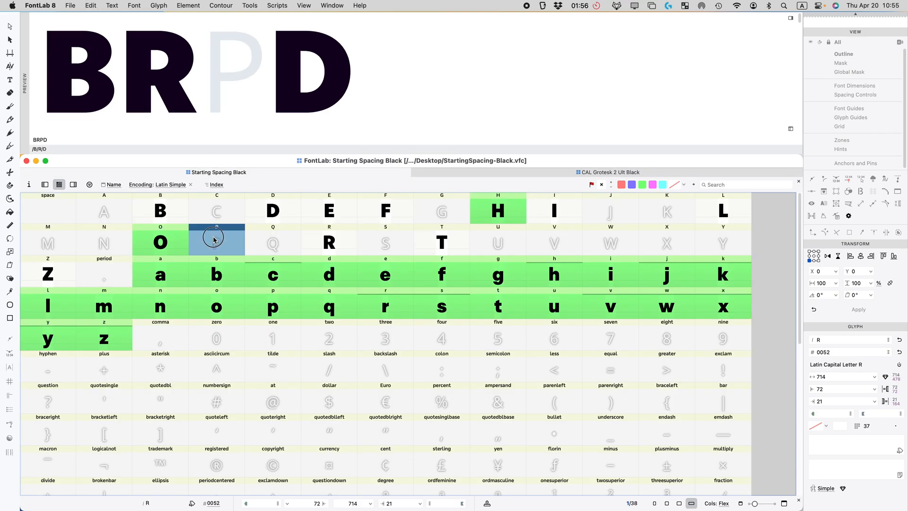
key("super+v")
Step: Set the left sidebearing of B, P, D, E, F, I and R to H
left_click(167, 211)
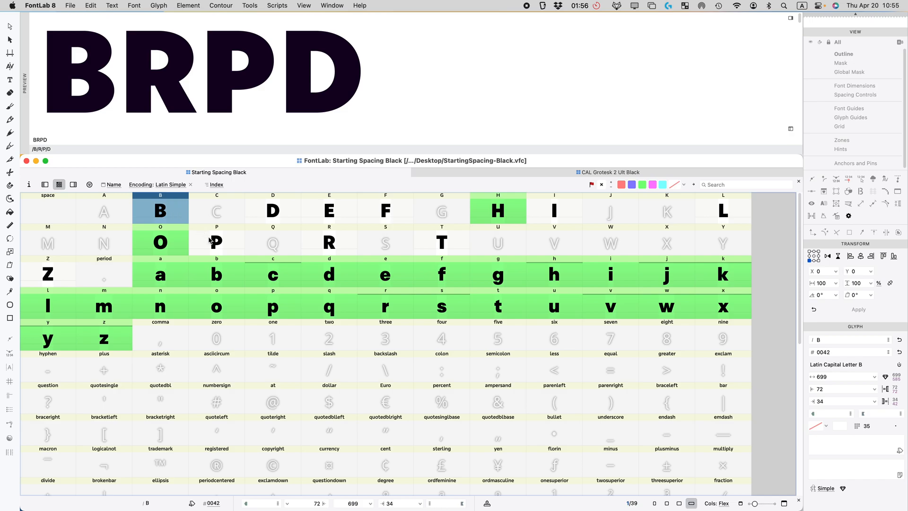
left_click(209, 240, "super")
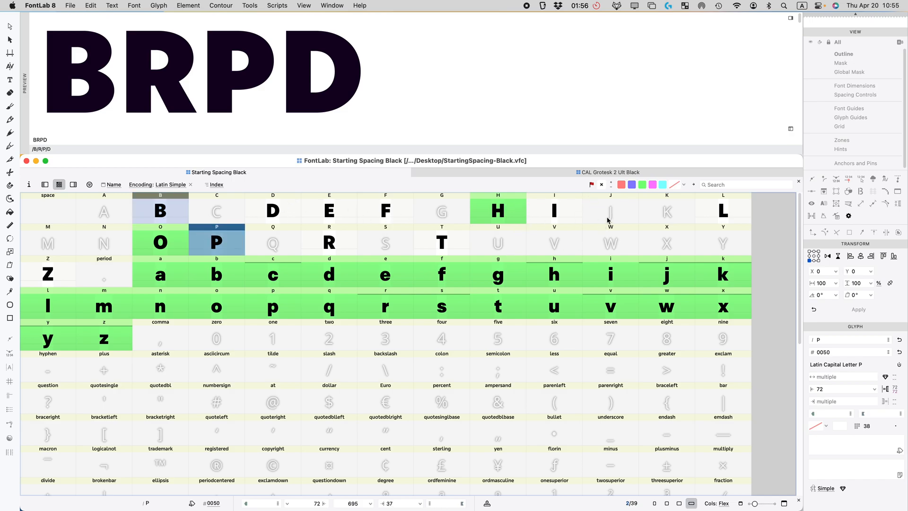
left_click(273, 212, "super")
left_click(329, 212, "super")
left_click(370, 212, "super")
left_click(553, 212, "super")
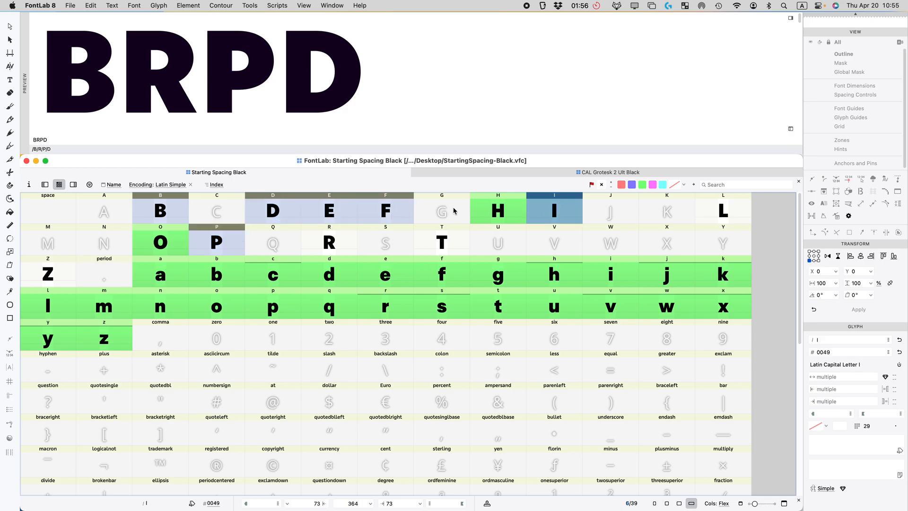
left_click(341, 242, "super")
left_click(836, 389)
type("H")
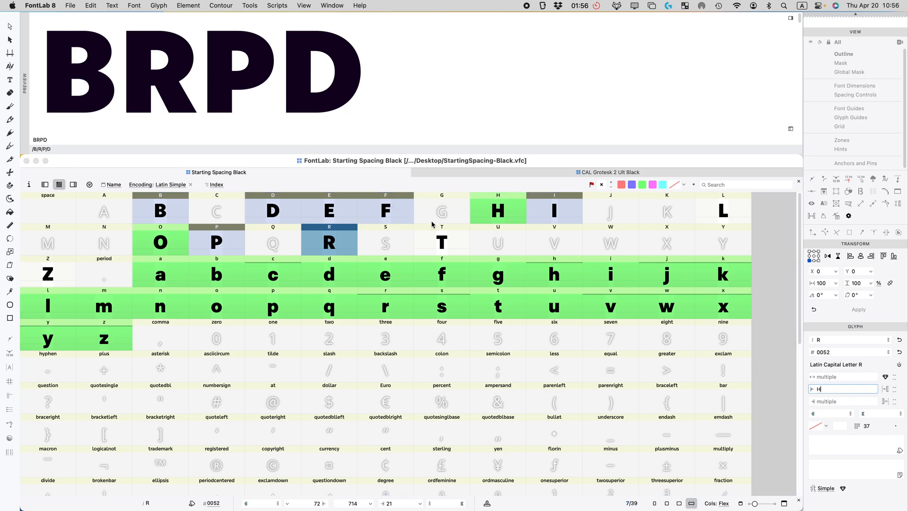
key("Return")
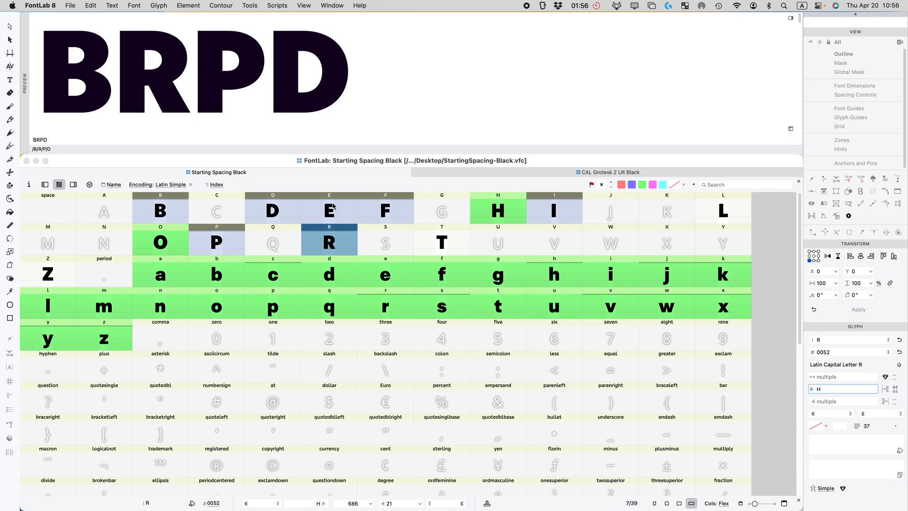
Step: Mark B, D, E, F, R, P and I with the blue flag
left_click(327, 236)
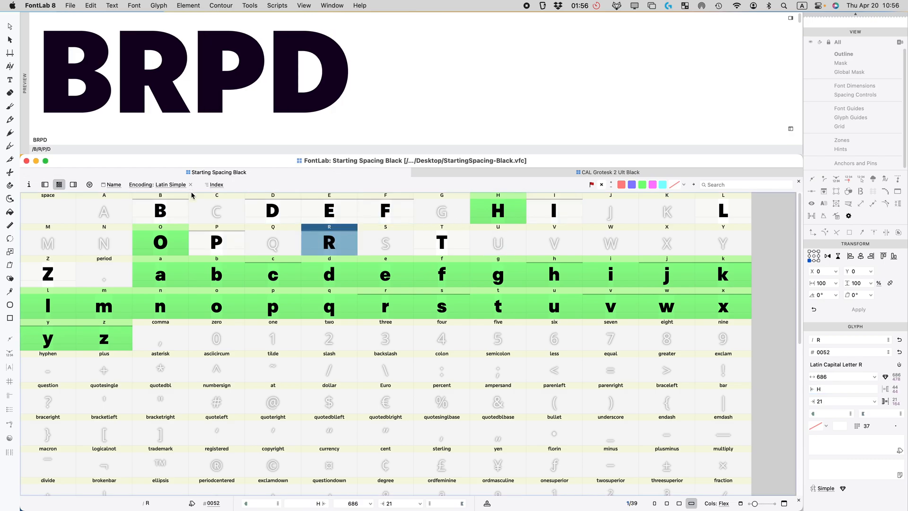
left_click(166, 207)
left_click_drag(273, 209, 385, 218)
left_click(344, 243, "super")
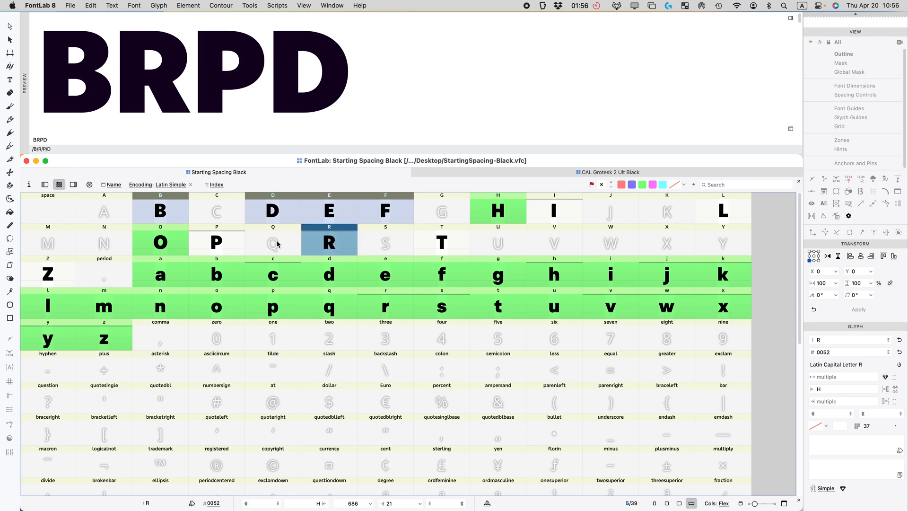
left_click(220, 243, "super")
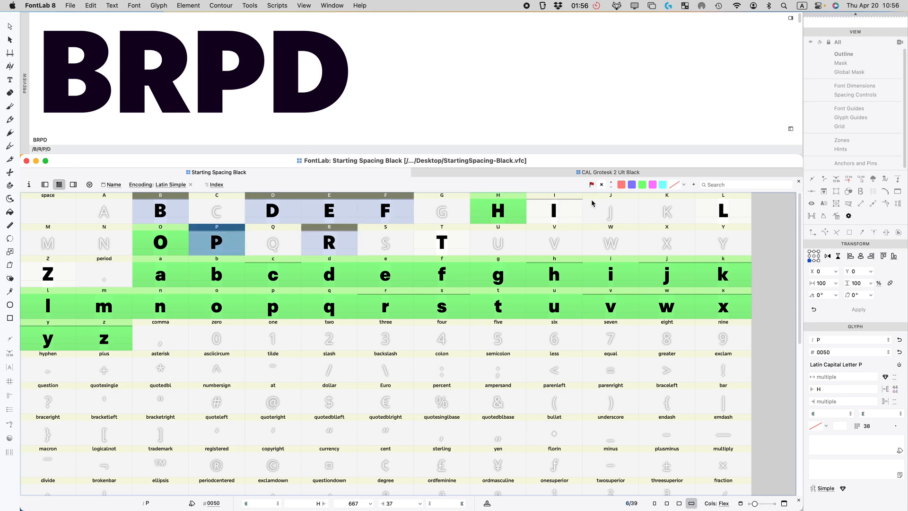
left_click(561, 209, "super")
left_click(632, 185)
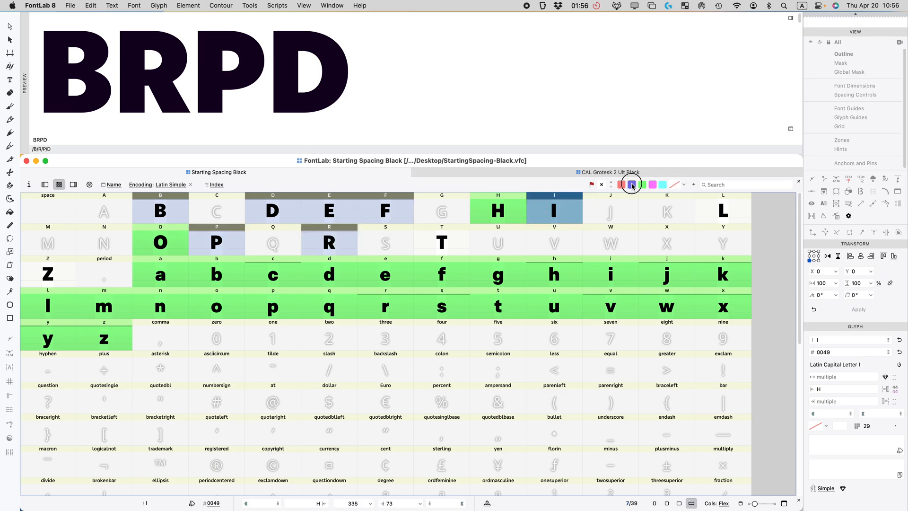
Step: Set L's left sidebearing to H and mark L blue
left_click(716, 212)
left_click(825, 388)
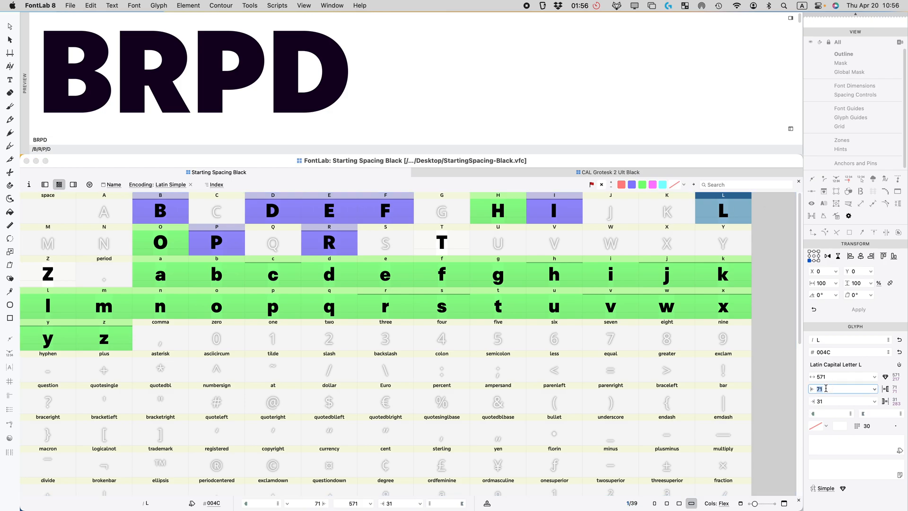
type("H")
key("Return")
left_click(633, 185)
Step: Set I's right sidebearing to H and mark I green as finished
left_click(540, 211)
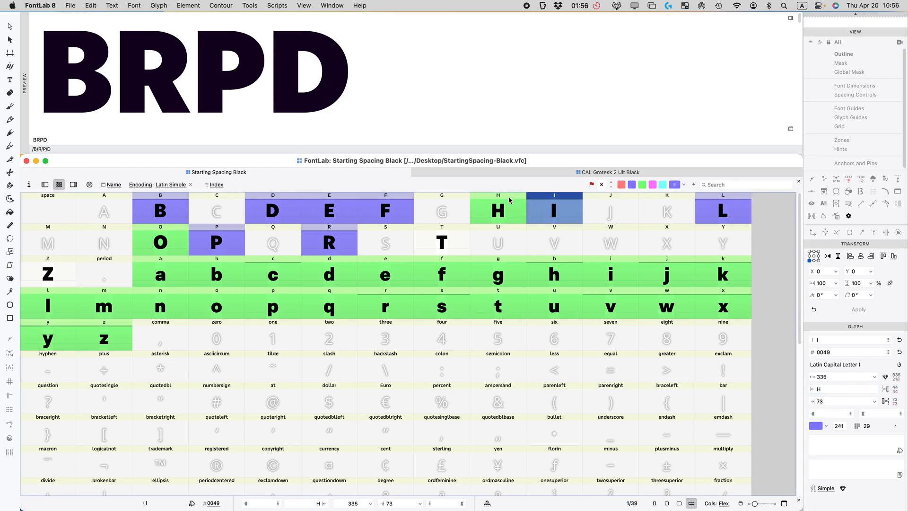
left_click(340, 242)
left_click(372, 211)
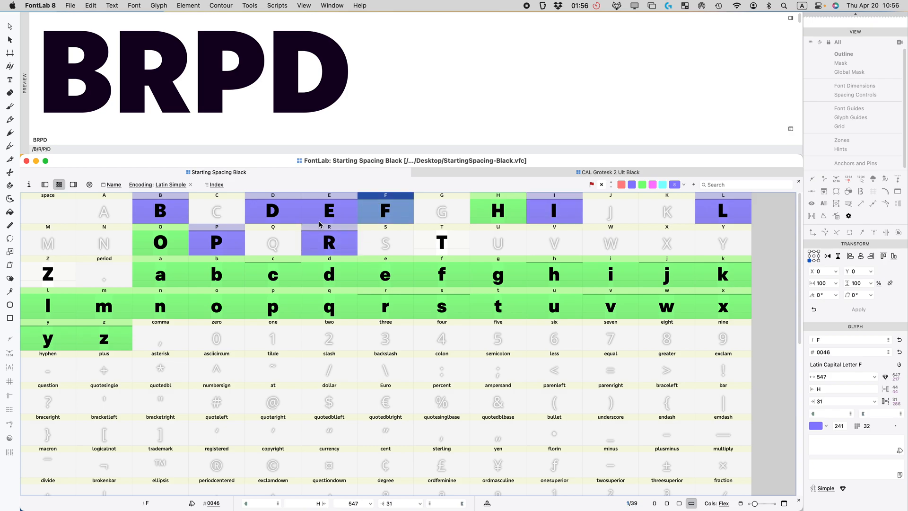
left_click(574, 209)
left_click(831, 401)
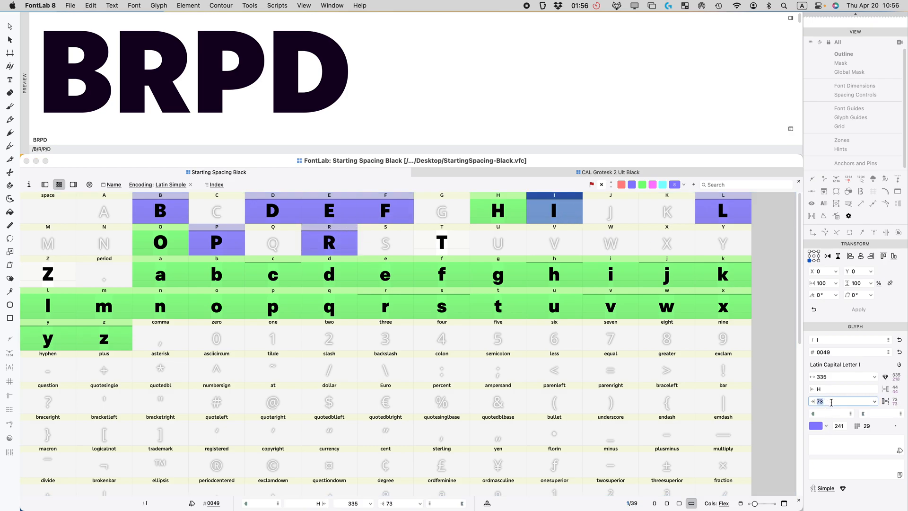
type("H")
key("Return")
left_click(642, 184)
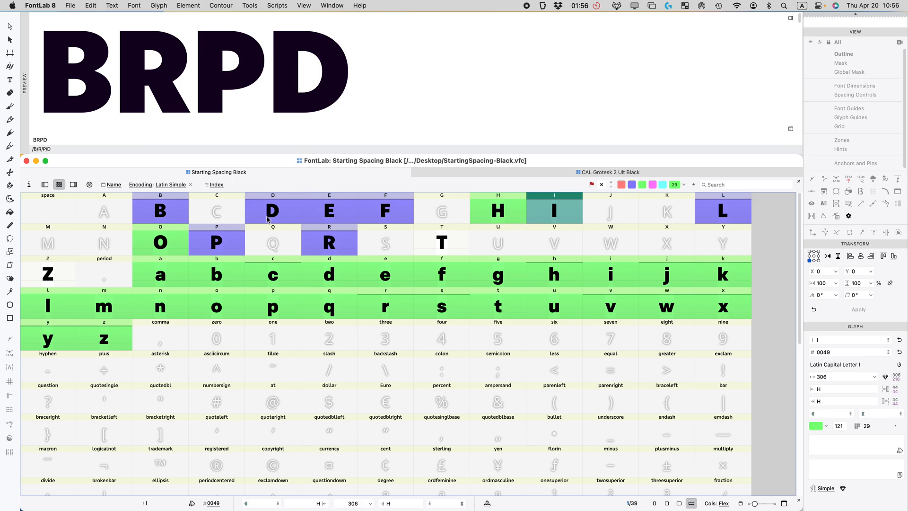
Step: Link D's right sidebearing to O, reducing its width to 726
double_click(70, 140)
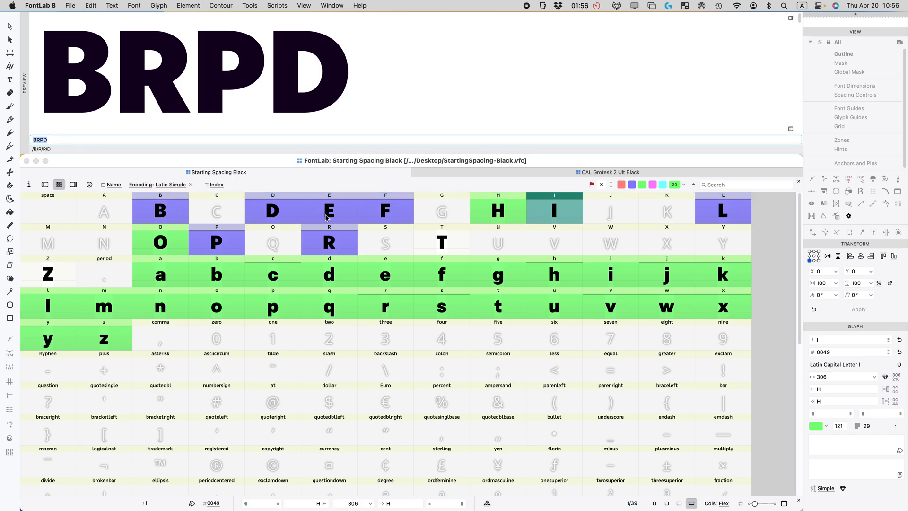
left_click(829, 401)
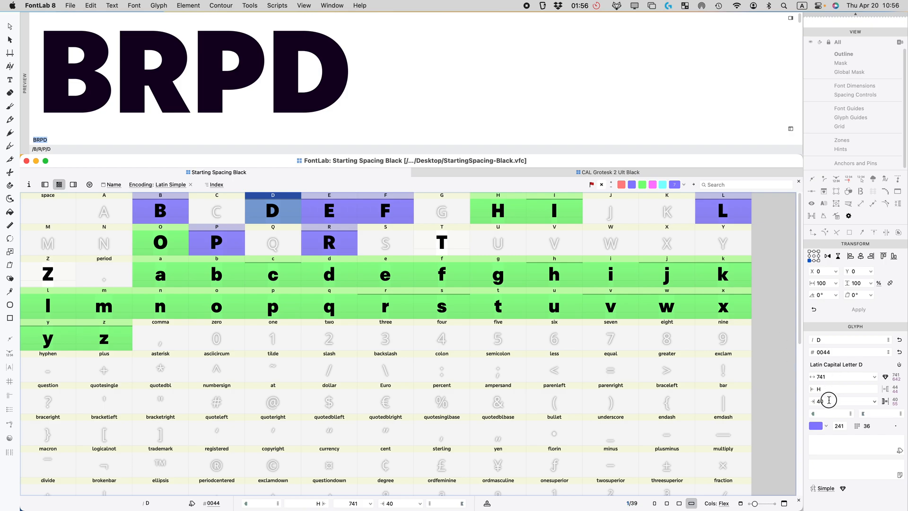
type("0")
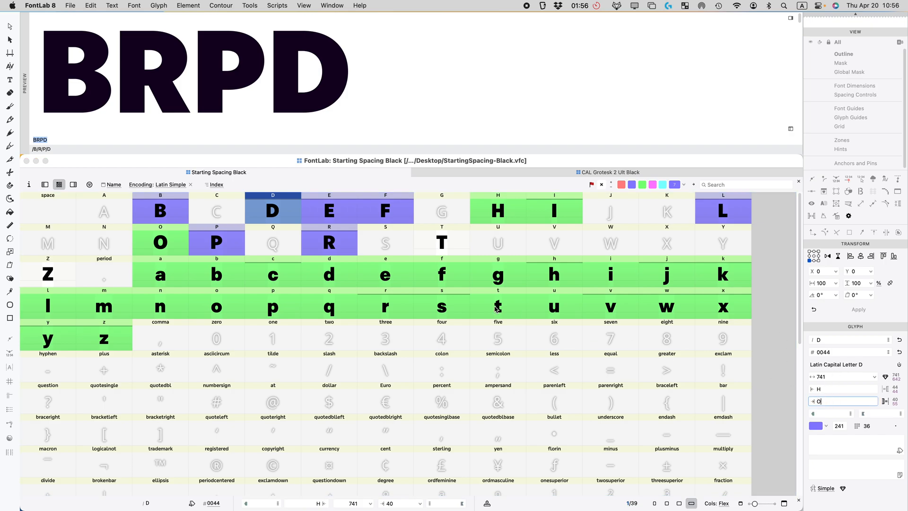
key("Return")
Step: Replace the preview text with HH@HH
left_click(72, 140)
key("super+a")
type("HH")
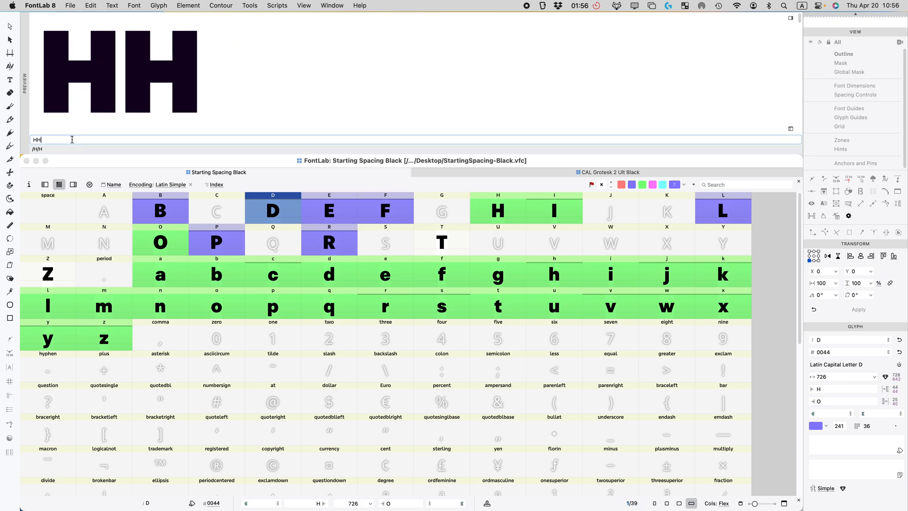
type("@HH")
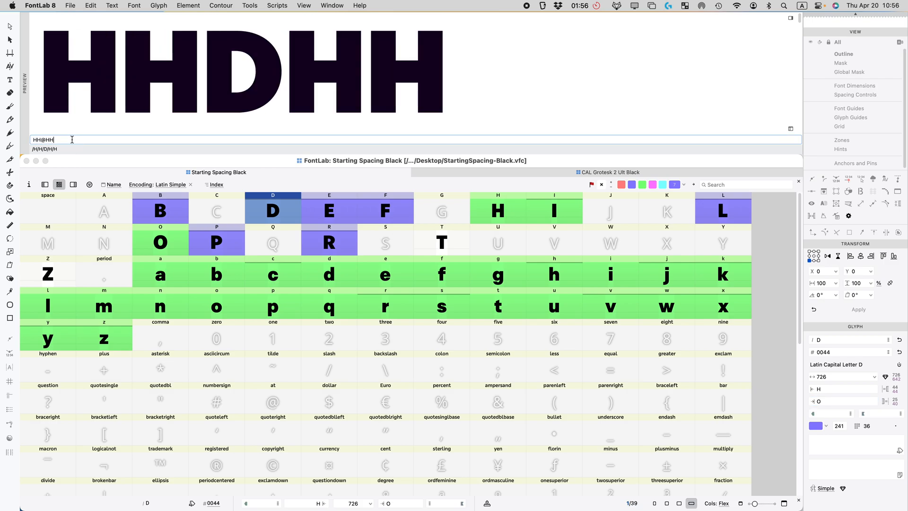
Step: Apply the H, O, n, o spacing string and step through capitals, ending on P
left_click(791, 18)
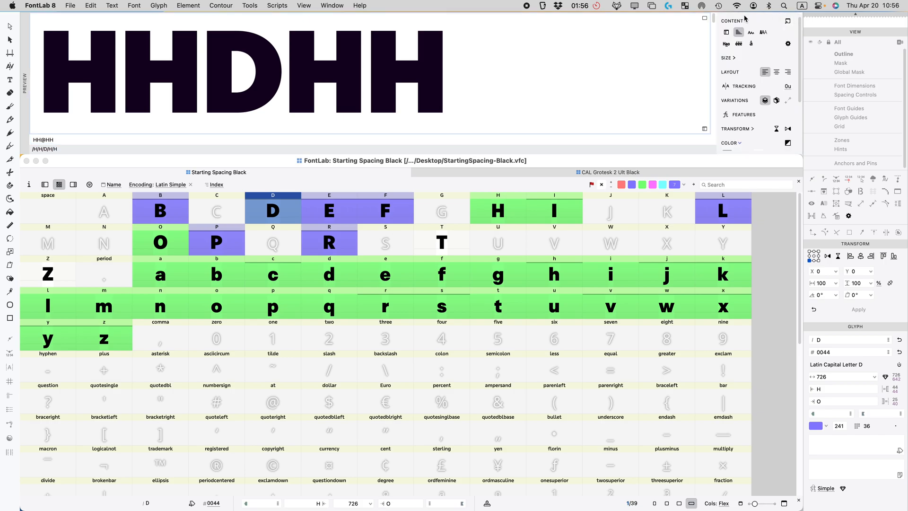
left_click(727, 45)
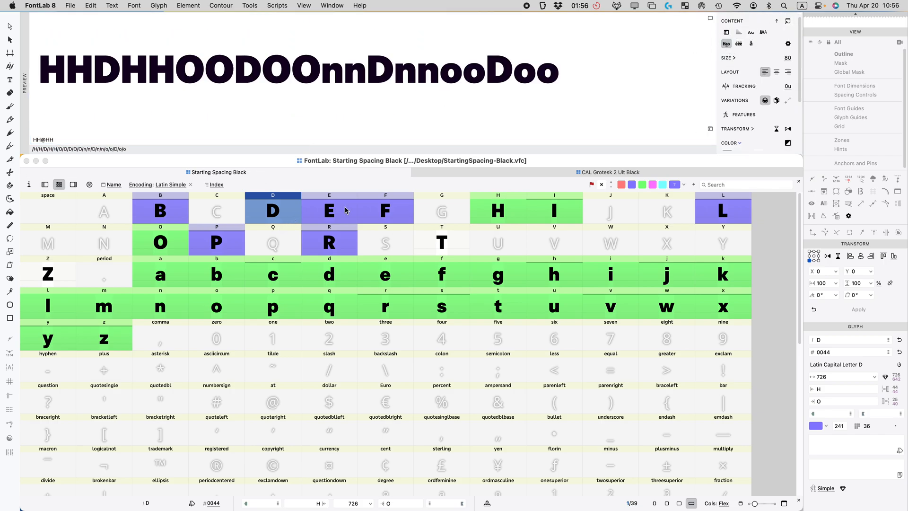
left_click(378, 207)
left_click(339, 204)
left_click(293, 204)
key("Left")
key("Left")
key("Down")
key("Right")
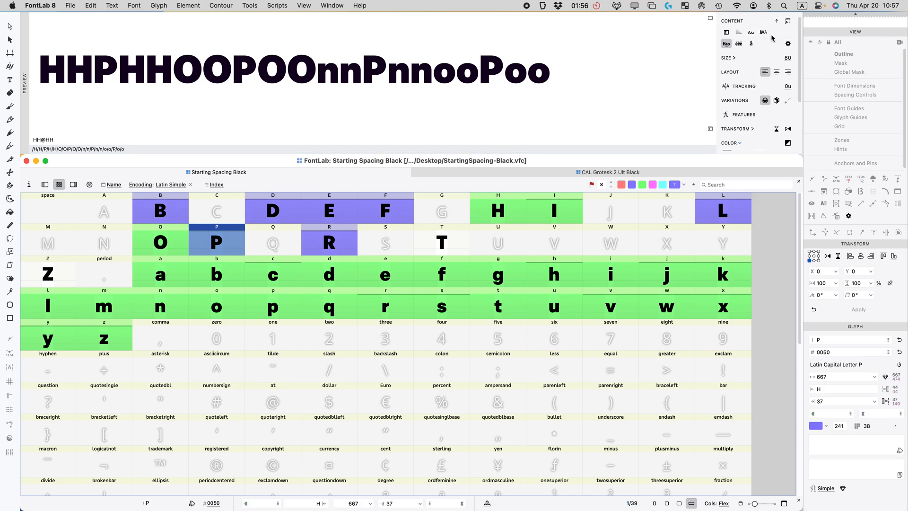
key("super+comma")
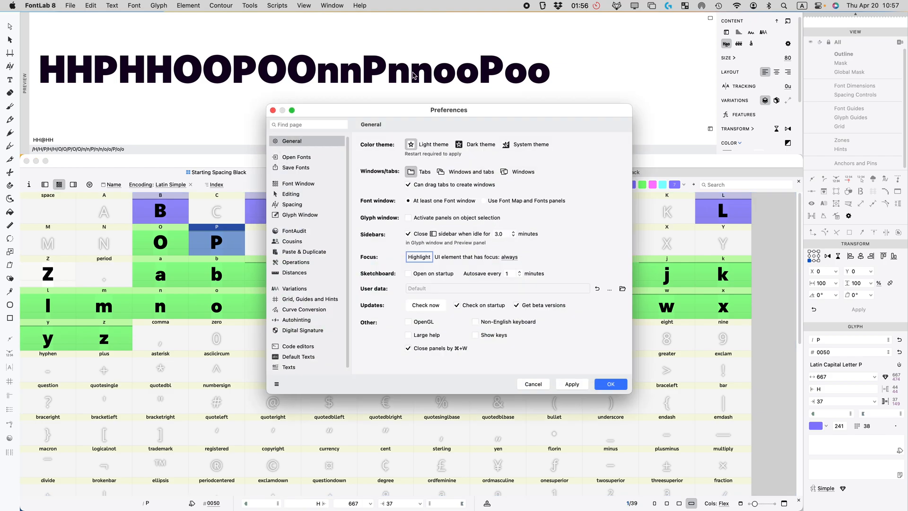
left_click(289, 367)
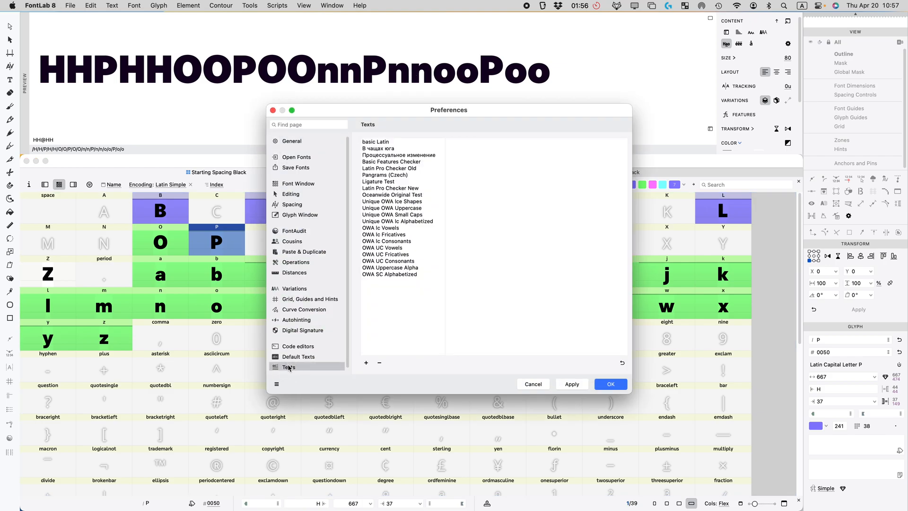
left_click(295, 356)
key("Up")
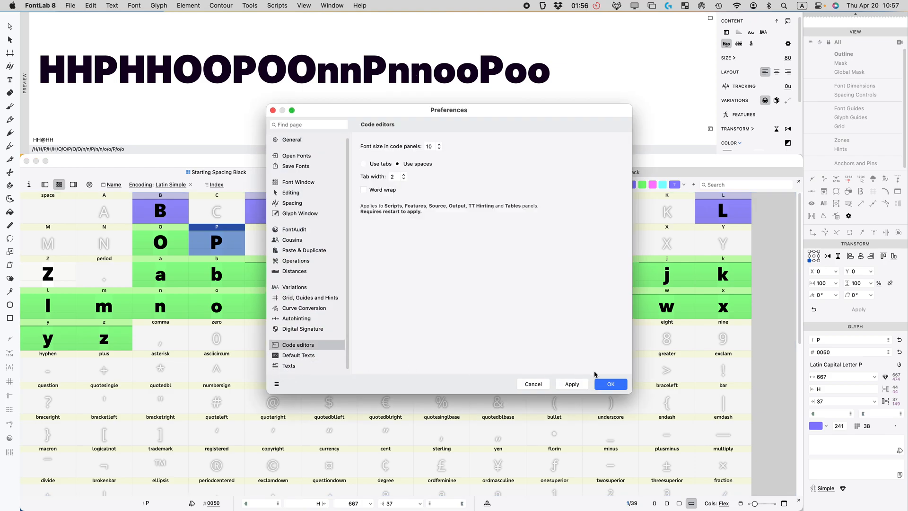
left_click(534, 384)
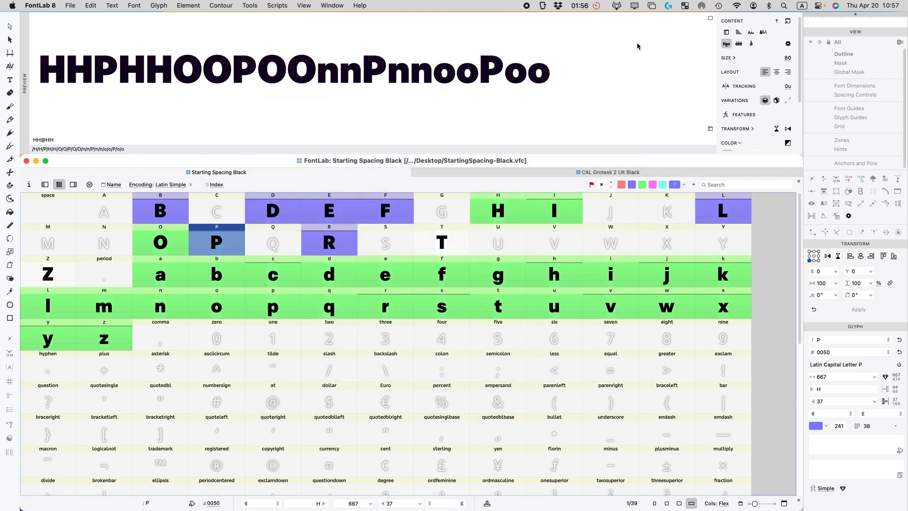
Step: Show the preview as a waterfall of sizes and link P's right sidebearing to O
left_click(727, 32)
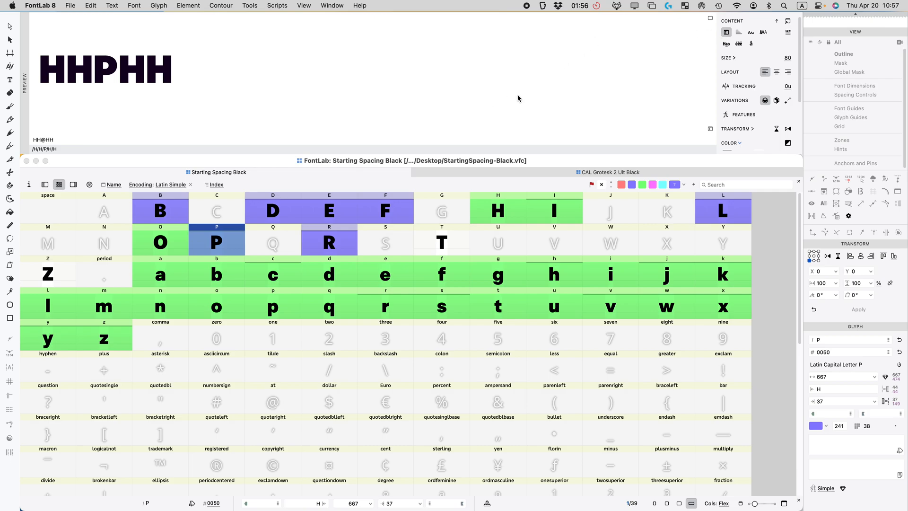
left_click(736, 32)
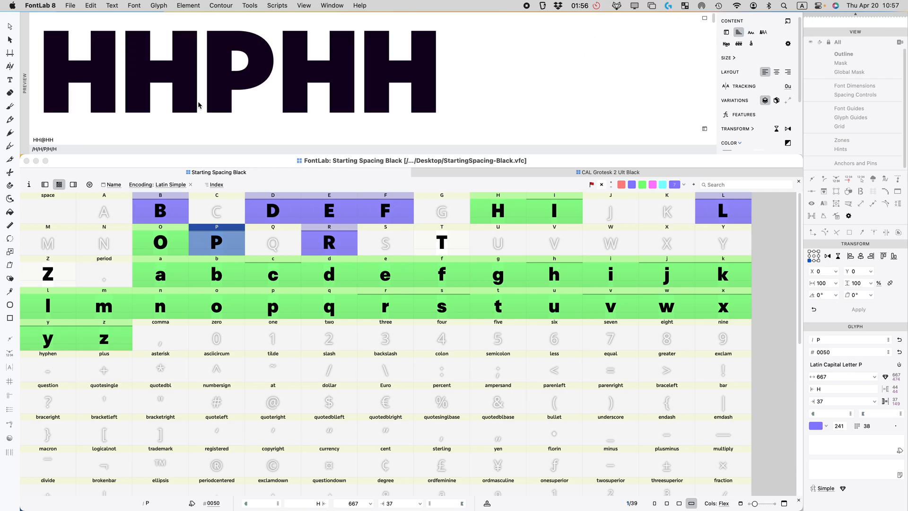
scroll(197, 107, "down", 3)
scroll(162, 113, "up", 3)
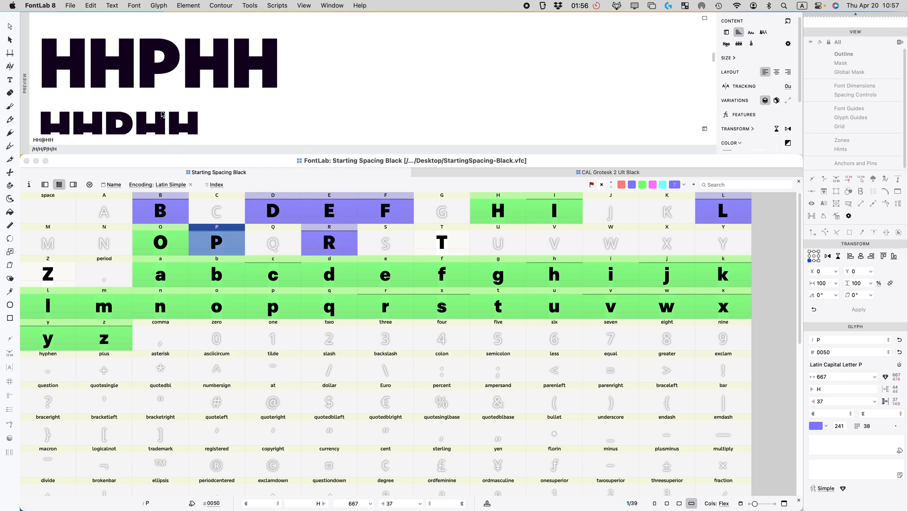
left_click(296, 258)
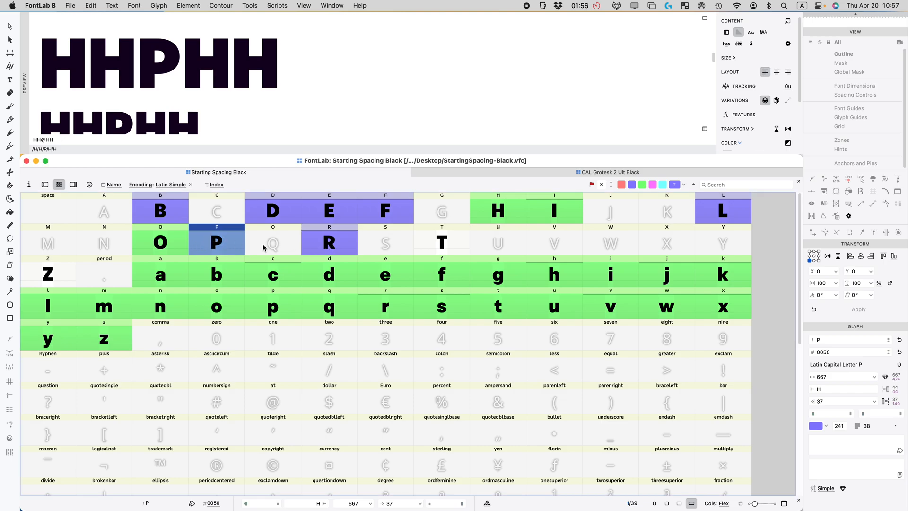
double_click(832, 401)
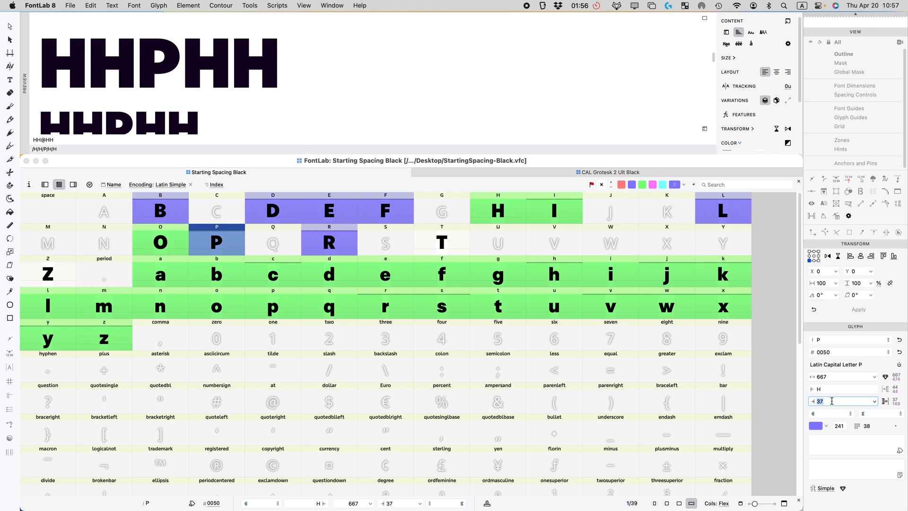
key("Return")
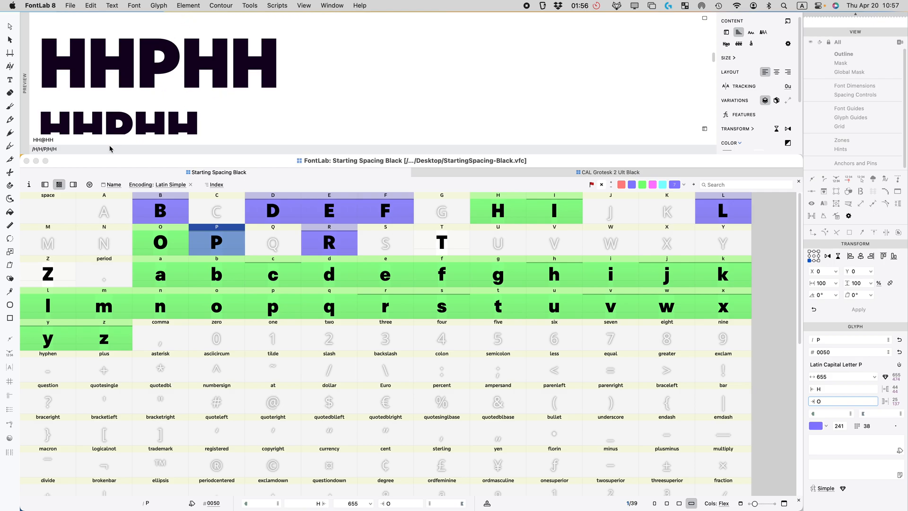
Step: Extend the preview to HH@HHOHH and set P's right sidebearing to =O*.8, width 650
left_click(70, 140)
type("OHH")
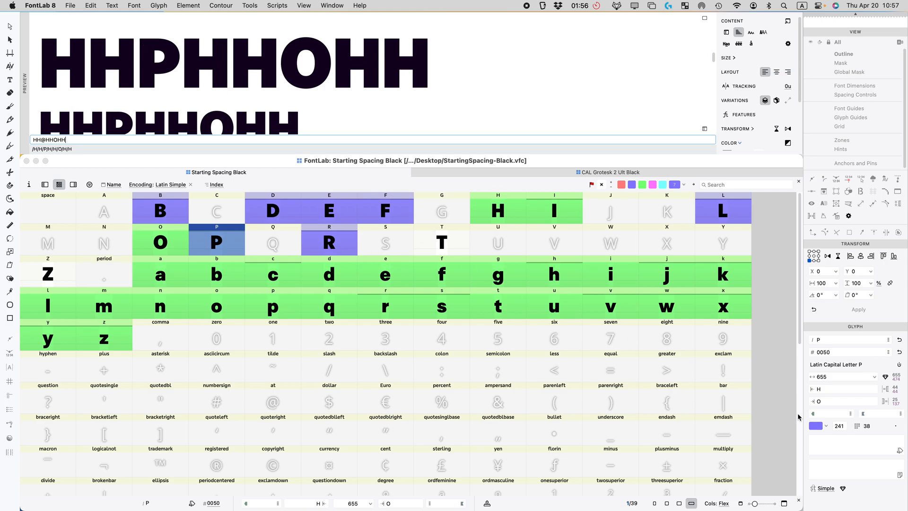
left_click(837, 400)
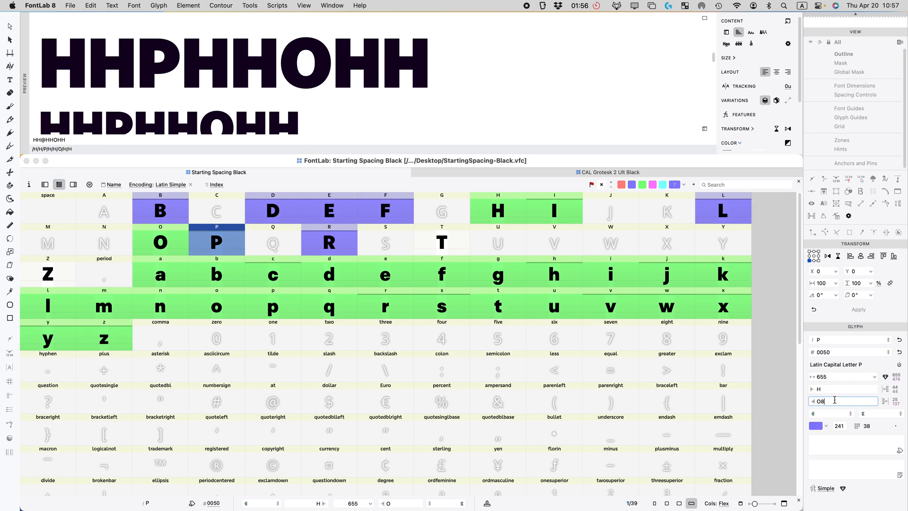
type("8.8")
key("Return")
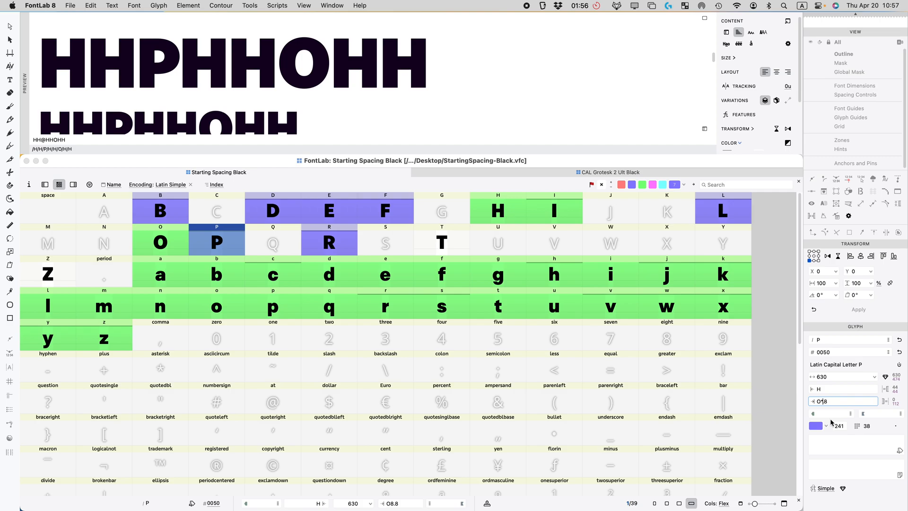
type("=")
key("Return")
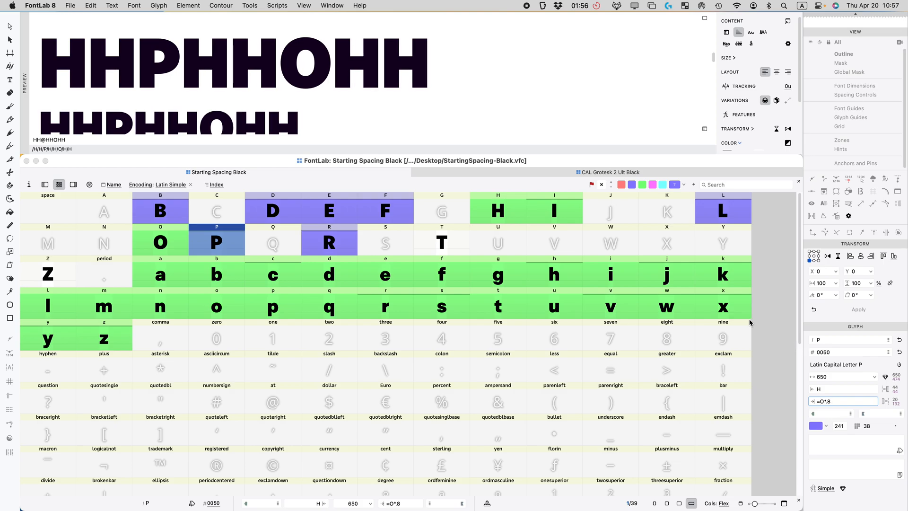
scroll(271, 59, "down", 5)
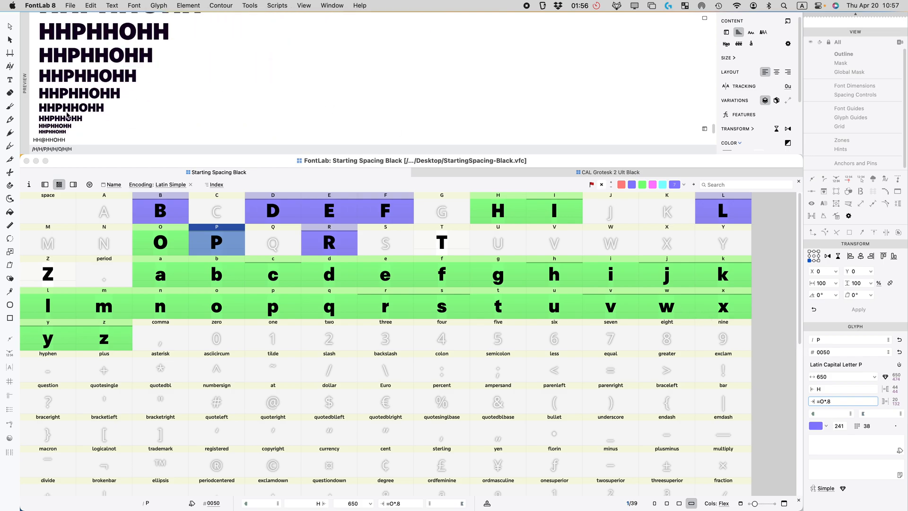
scroll(74, 105, "up", 5)
scroll(158, 106, "up", 3)
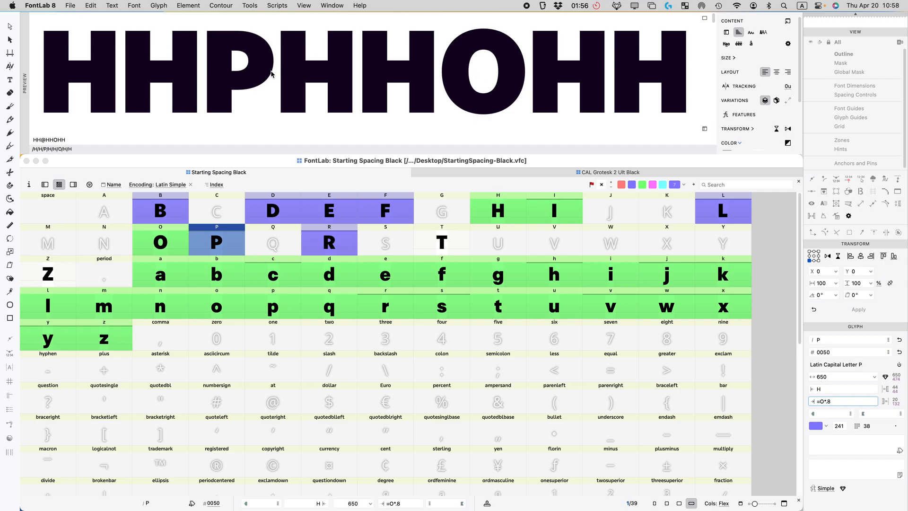
scroll(261, 78, "down", 3)
scroll(262, 78, "down", 2)
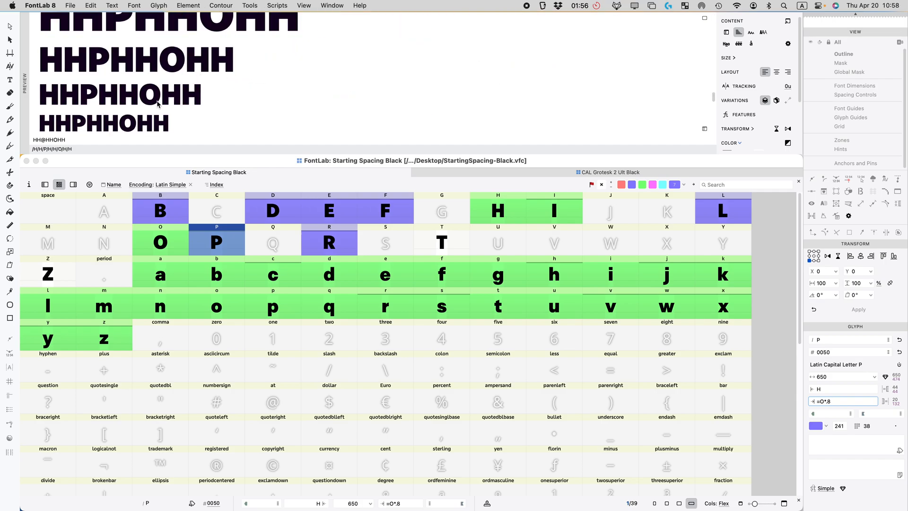
scroll(227, 83, "up", 2)
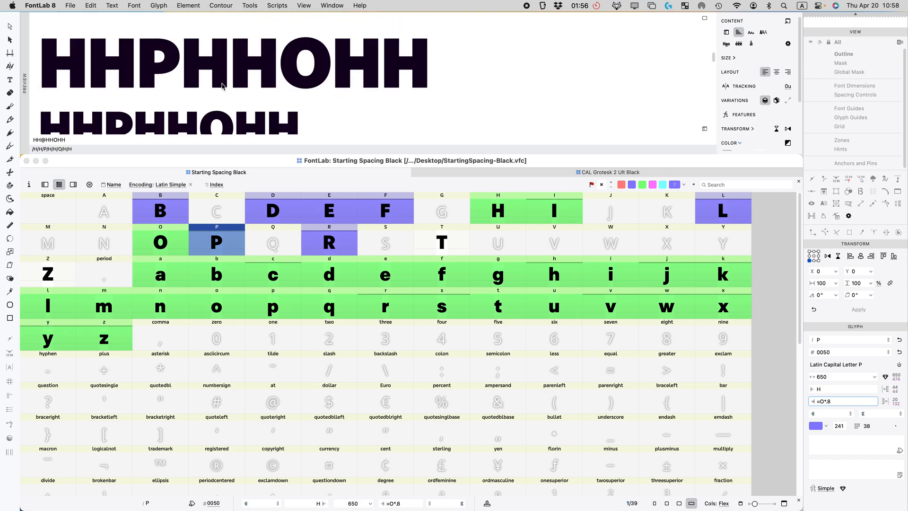
scroll(227, 83, "up", 2)
scroll(230, 85, "down", 4)
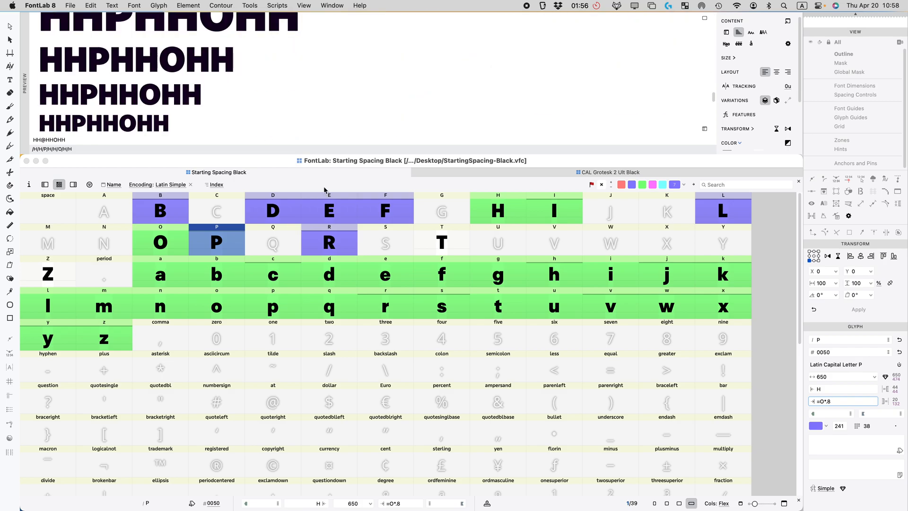
Step: Mark P and D with the green flag as finished
left_click(226, 237)
left_click(265, 210)
left_click(232, 236)
left_click(641, 185)
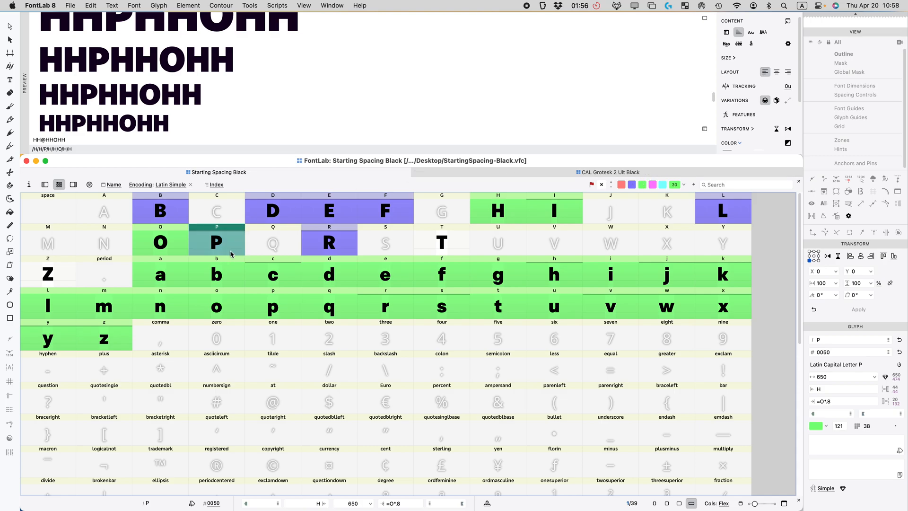
left_click(274, 220)
left_click(643, 184)
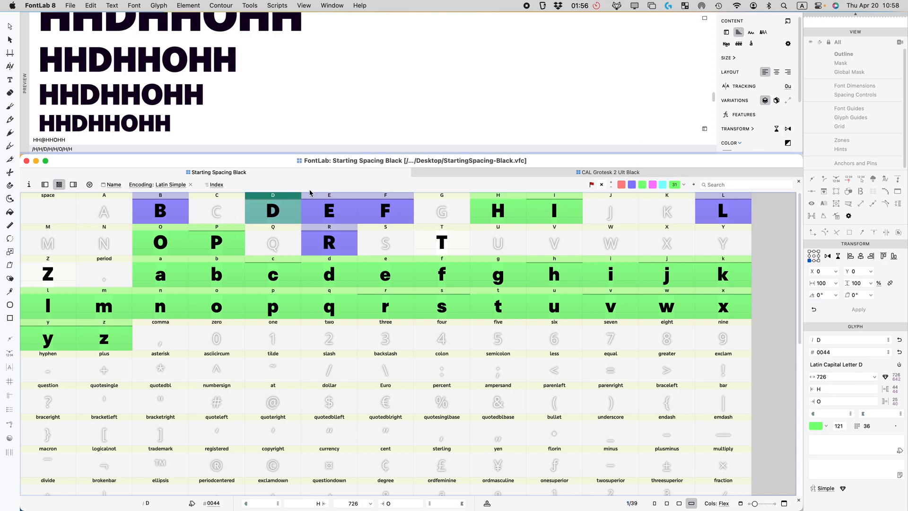
Step: Set B's right sidebearing to =O*.9 (width 659) and mark B green
left_click(329, 249)
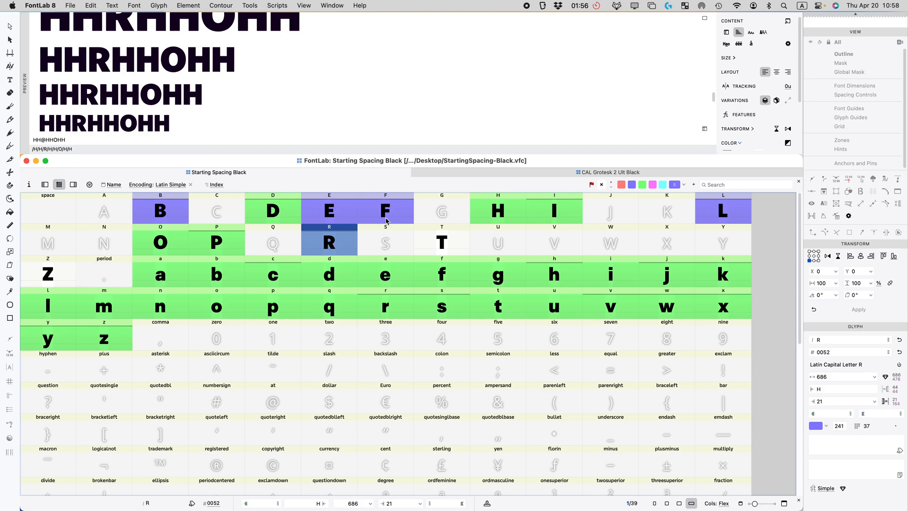
left_click(173, 213)
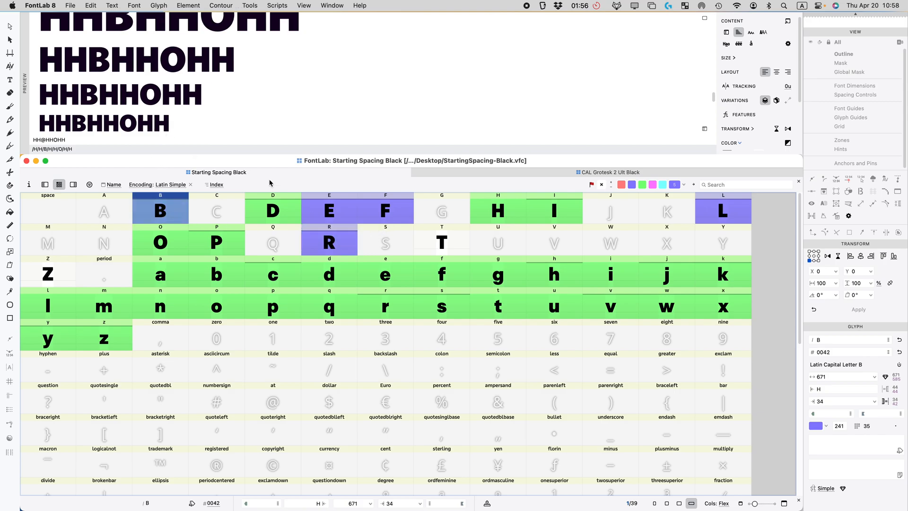
left_click(828, 401)
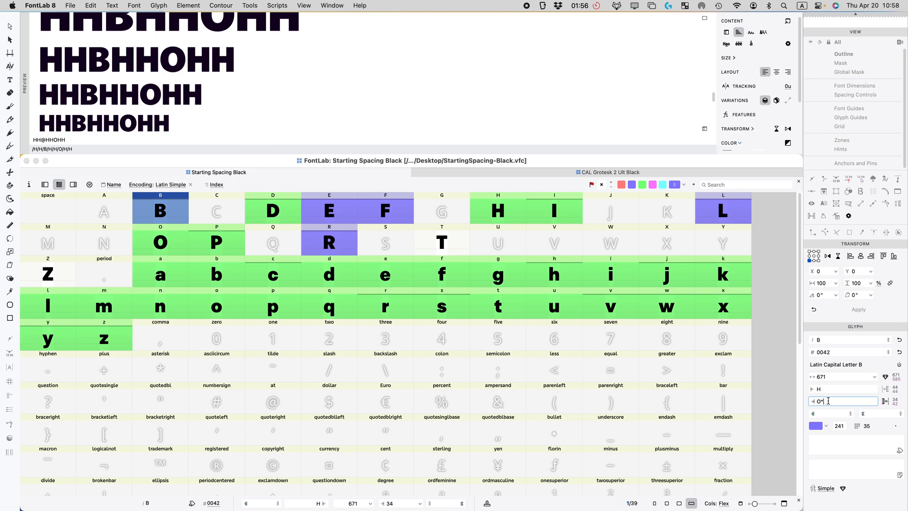
key("Return")
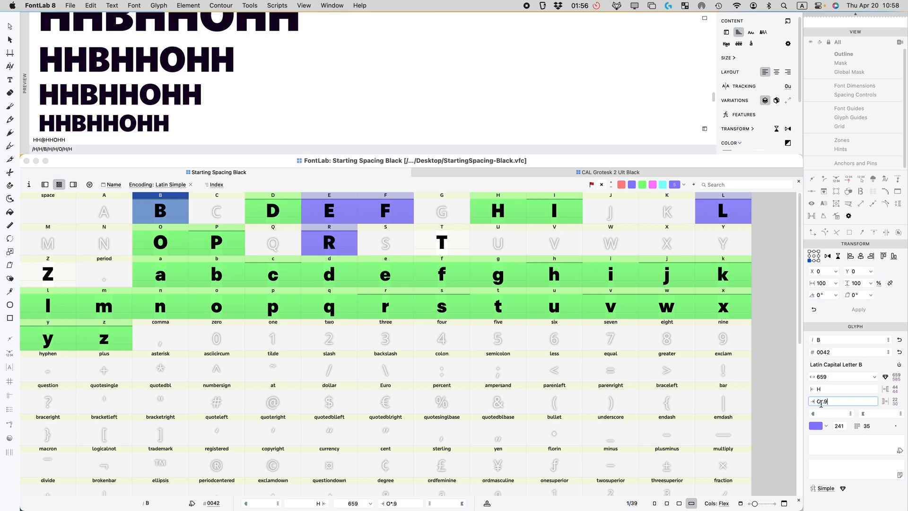
type("=")
scroll(151, 93, "down", 3)
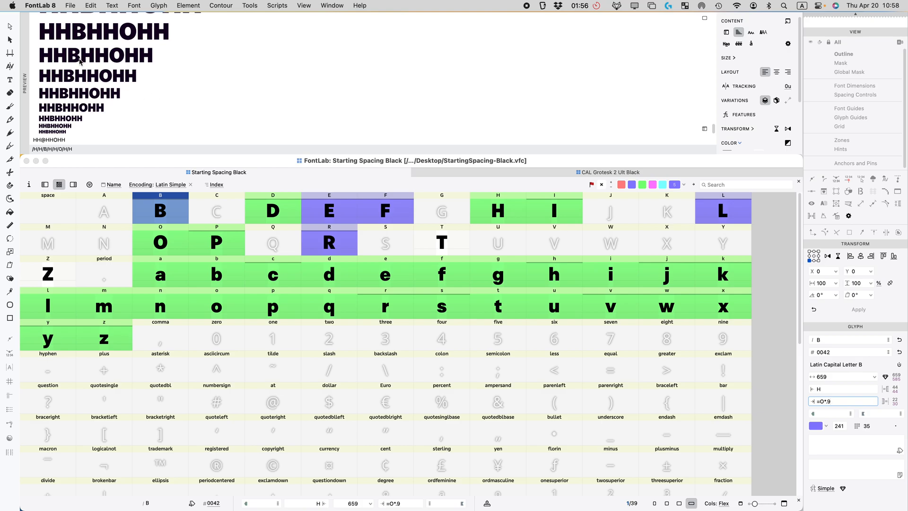
left_click(160, 208)
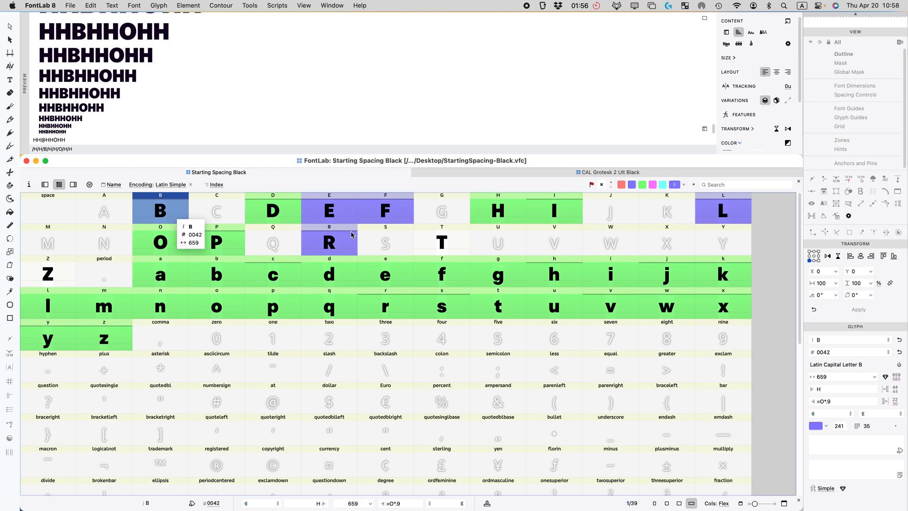
left_click(644, 184)
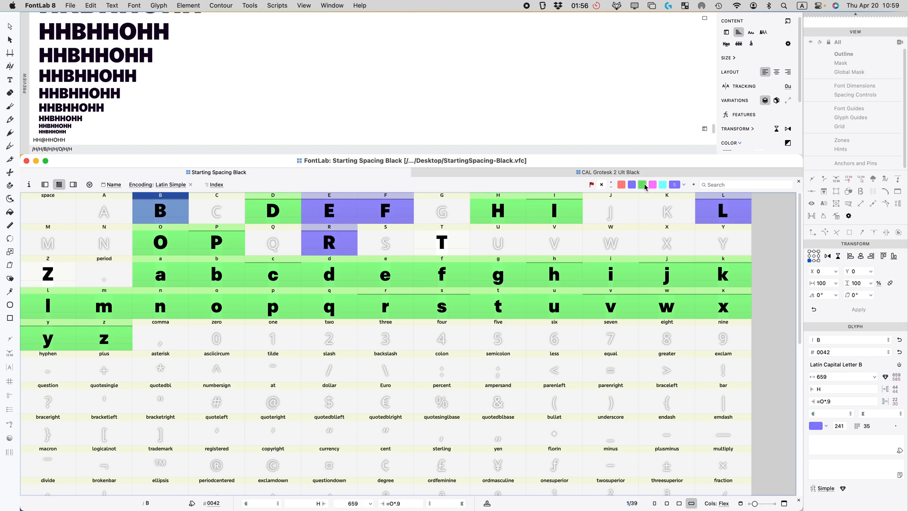
left_click(344, 214)
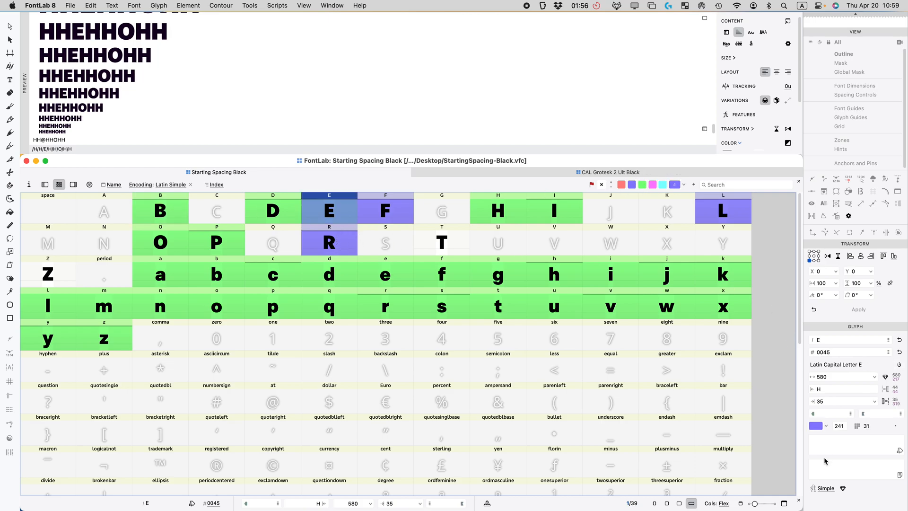
Step: Set E's right sidebearing to =H*.5, giving a width of 567
double_click(828, 403)
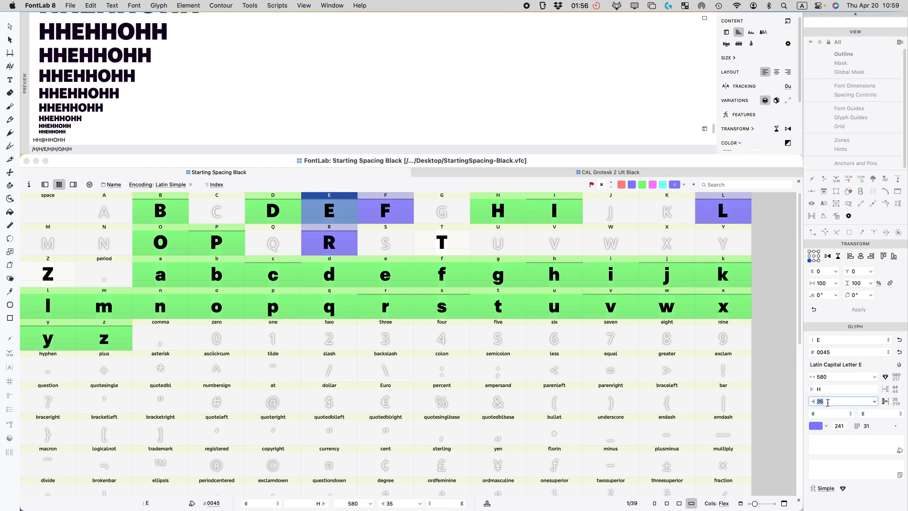
type("H")
key("Return")
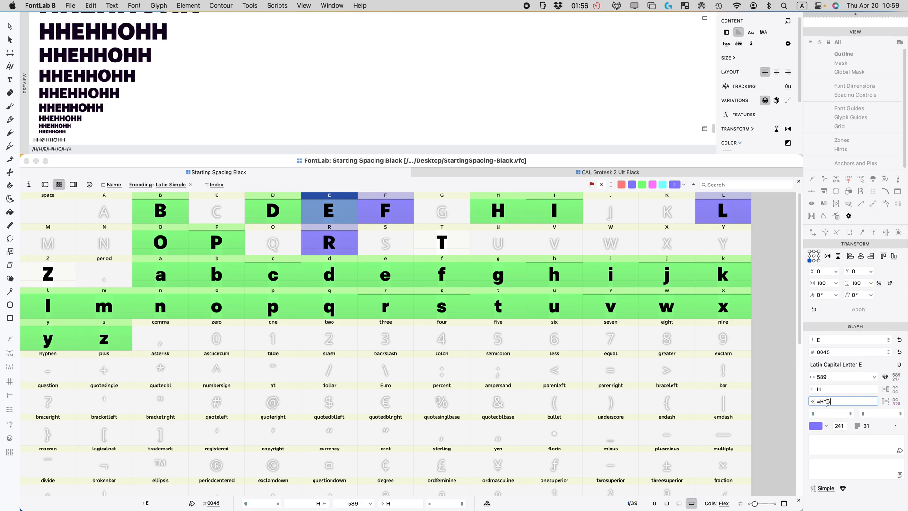
key("Return")
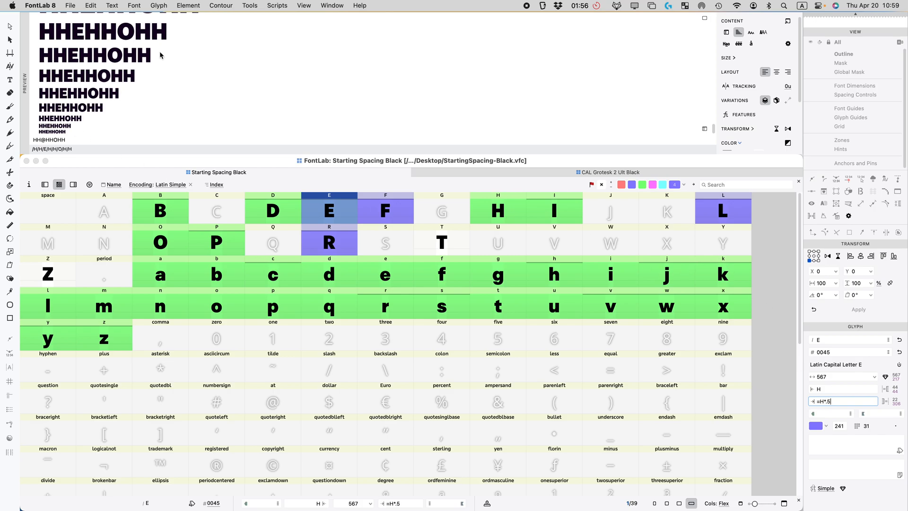
scroll(159, 59, "up", 5)
scroll(165, 84, "up", 3)
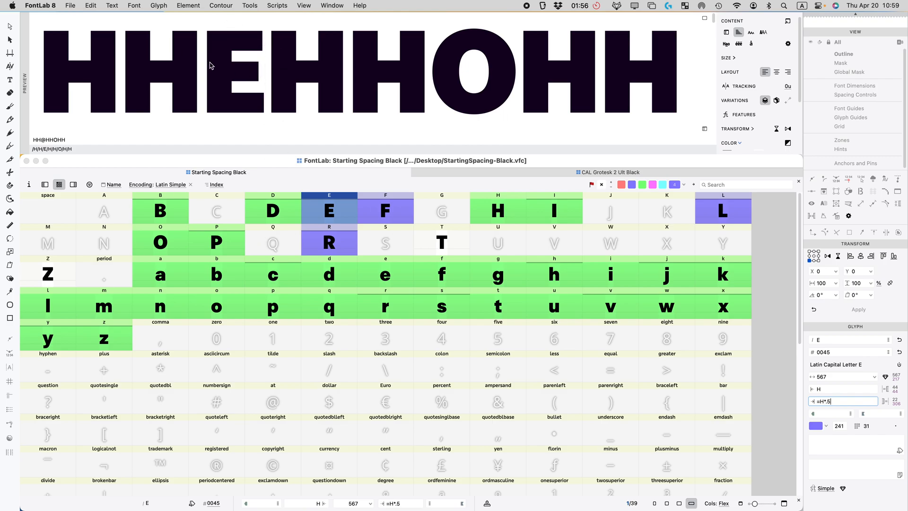
scroll(208, 66, "down", 6)
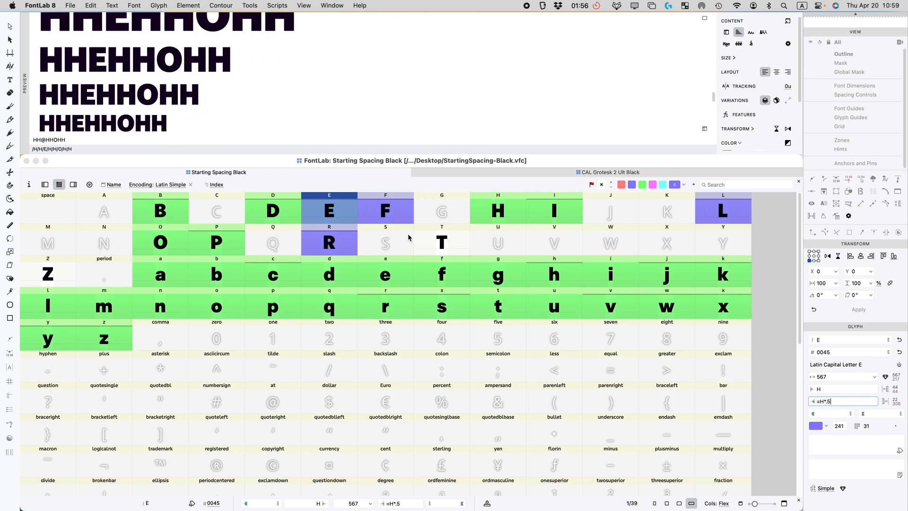
Step: Set F's right sidebearing to 18, giving a width of 534
left_click(386, 209)
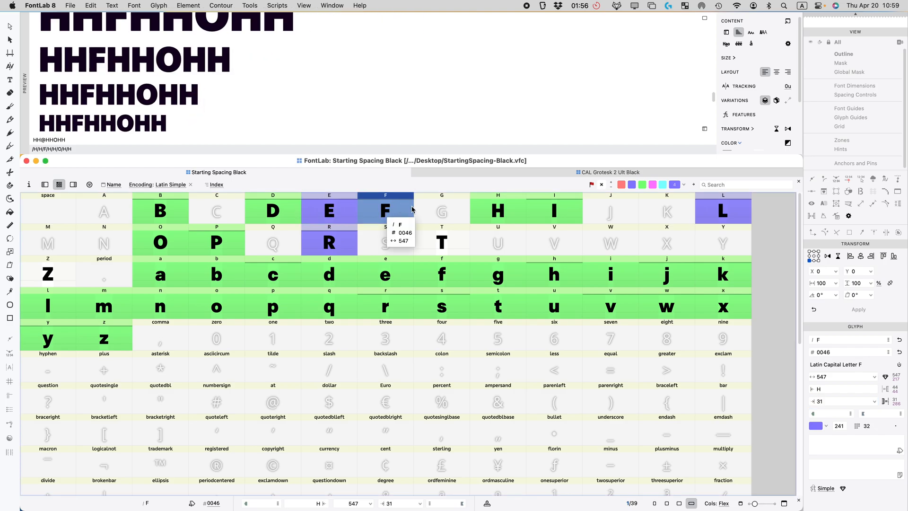
left_click(824, 400)
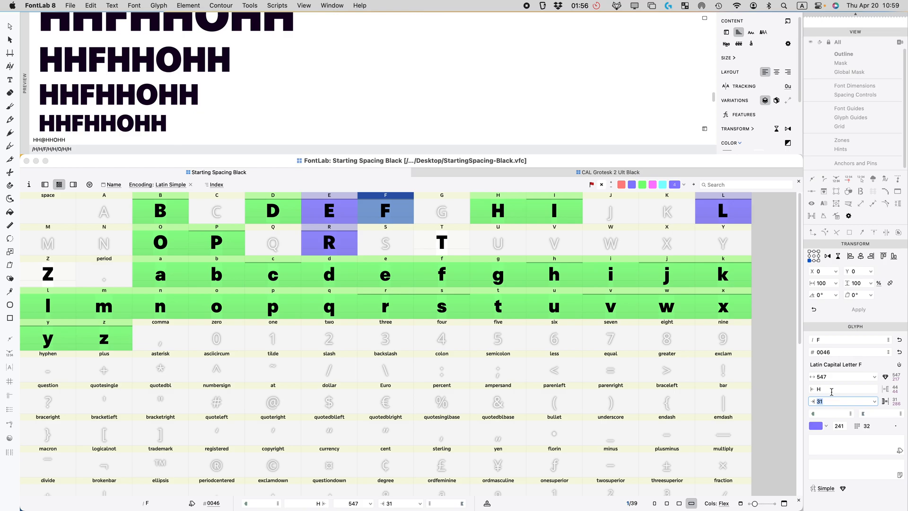
type("15")
key("Return")
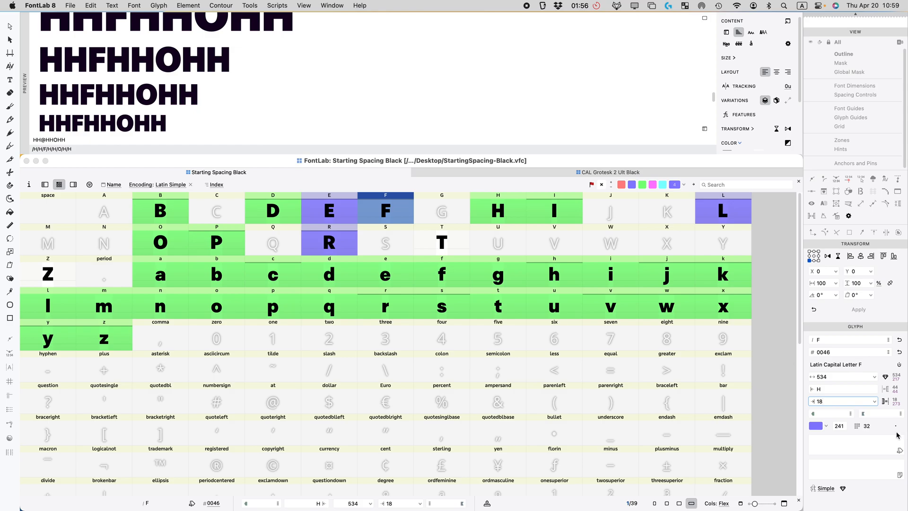
left_click(441, 242)
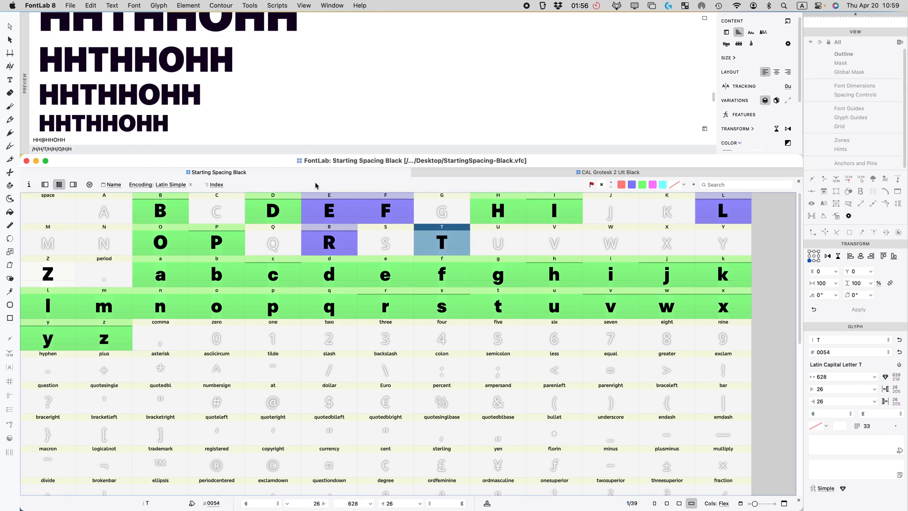
Step: Add TTTTTT to the preview and set T's sidebearings to =t*1.1 left and =| right
left_click(81, 138)
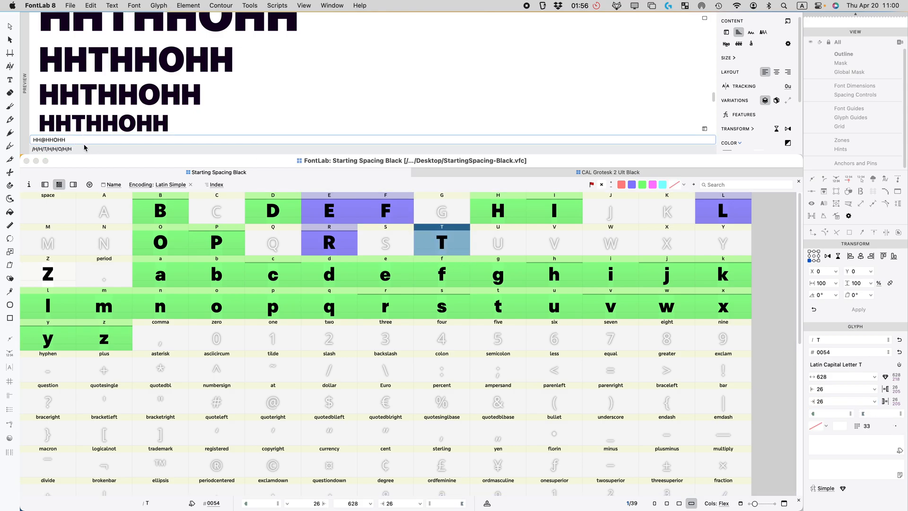
type("TTTTTT")
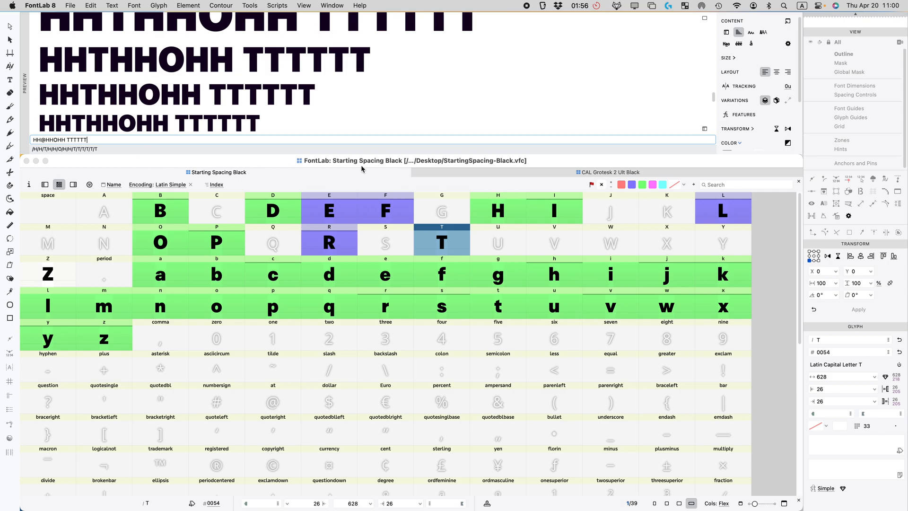
left_click(831, 388)
double_click(830, 388)
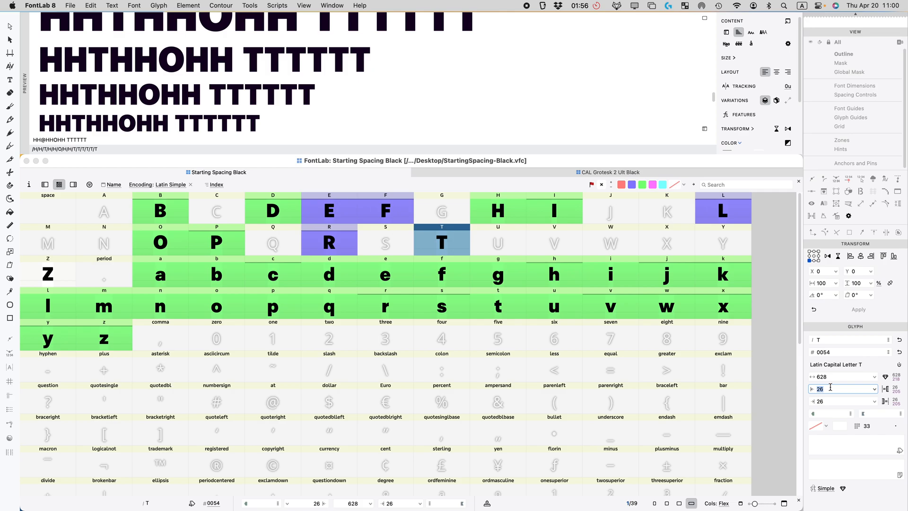
type("=t*1.1")
key("Tab")
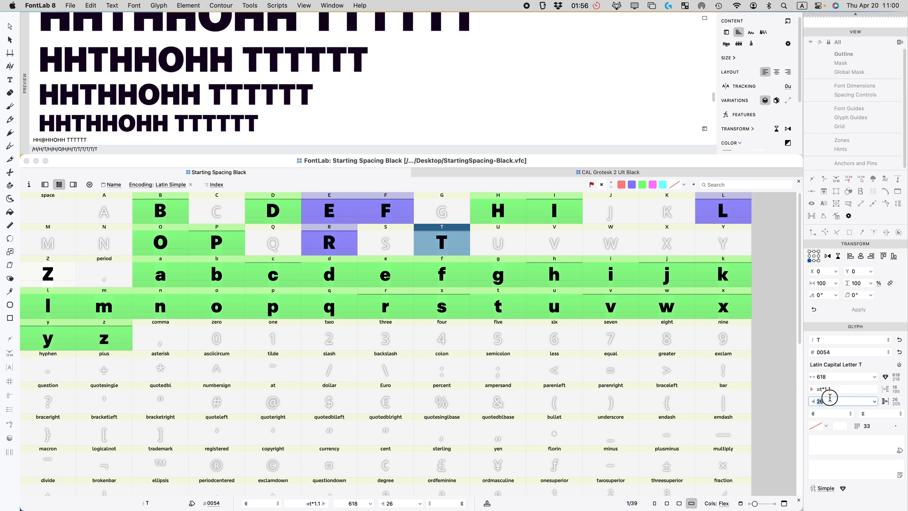
type("+")
key("BackSpace")
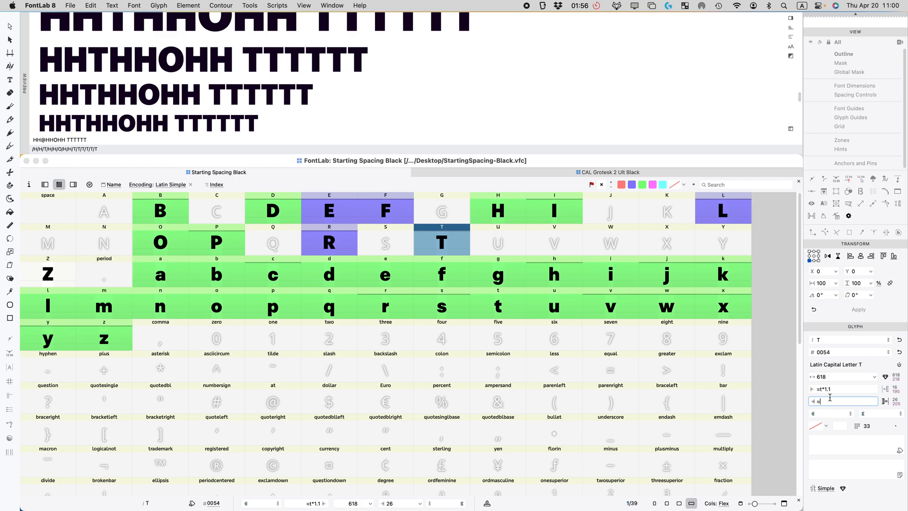
type("=|")
key("Return")
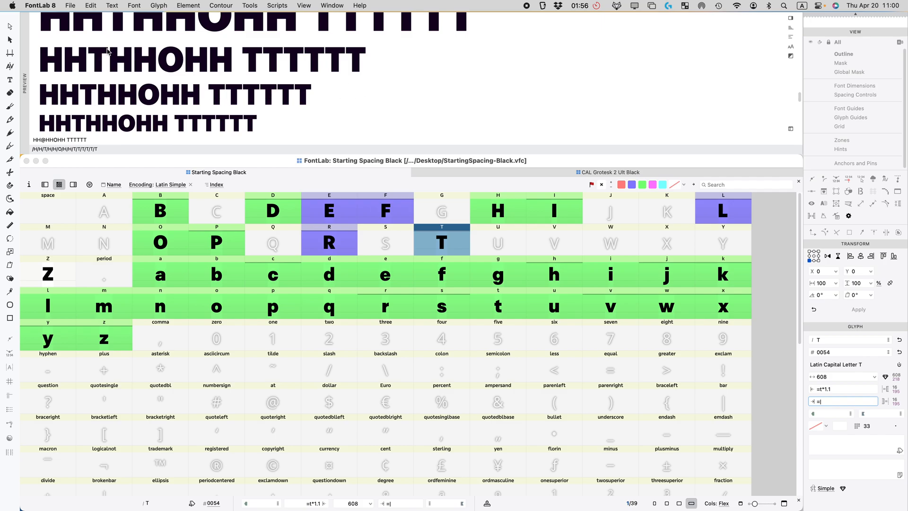
Step: Try a fixed left sidebearing of 24 on T instead of the formula
scroll(117, 62, "up", 5)
scroll(132, 81, "down", 2)
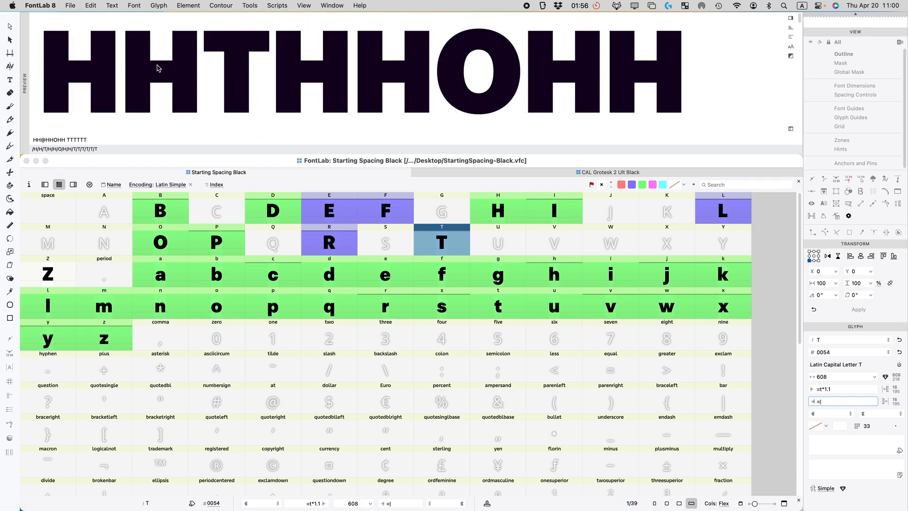
scroll(161, 68, "down", 3)
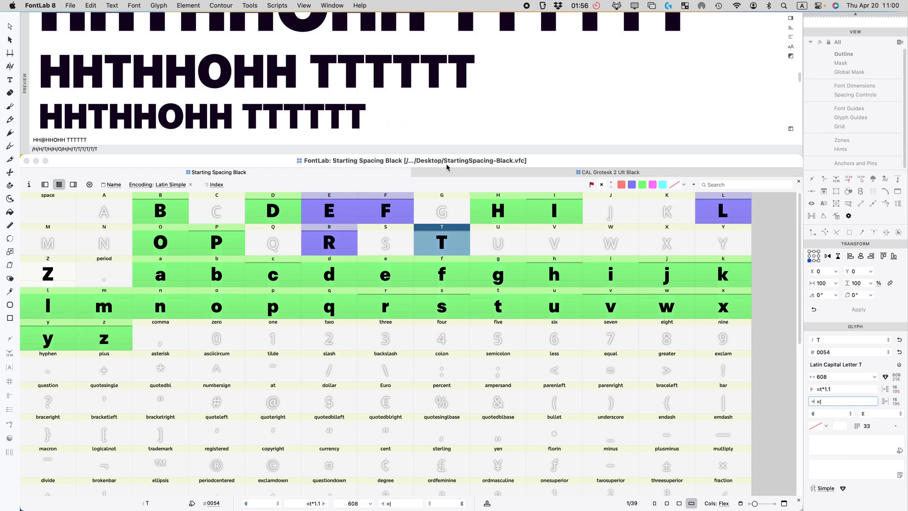
left_click(436, 239)
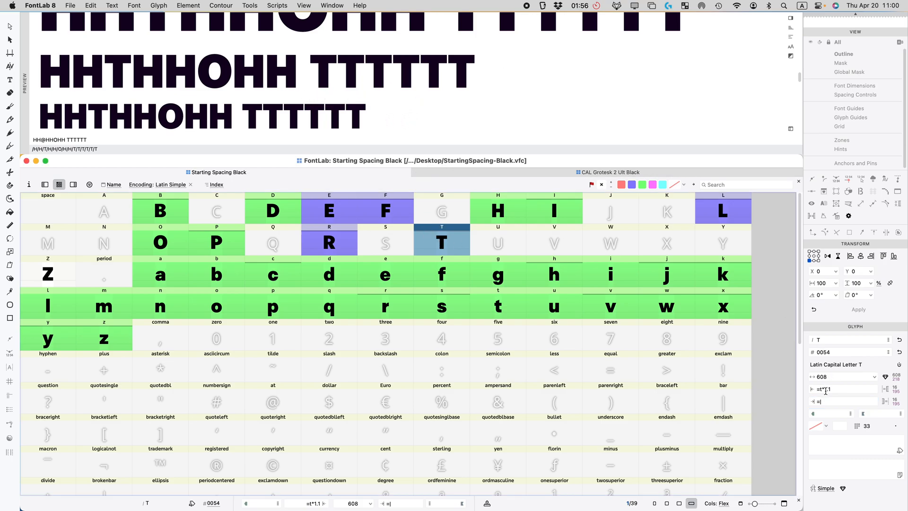
left_click(832, 389)
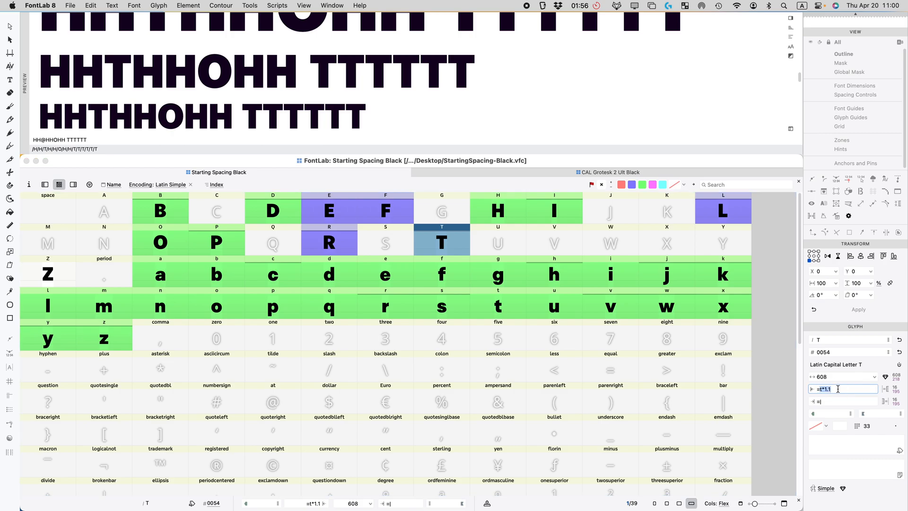
type("24")
key("Return")
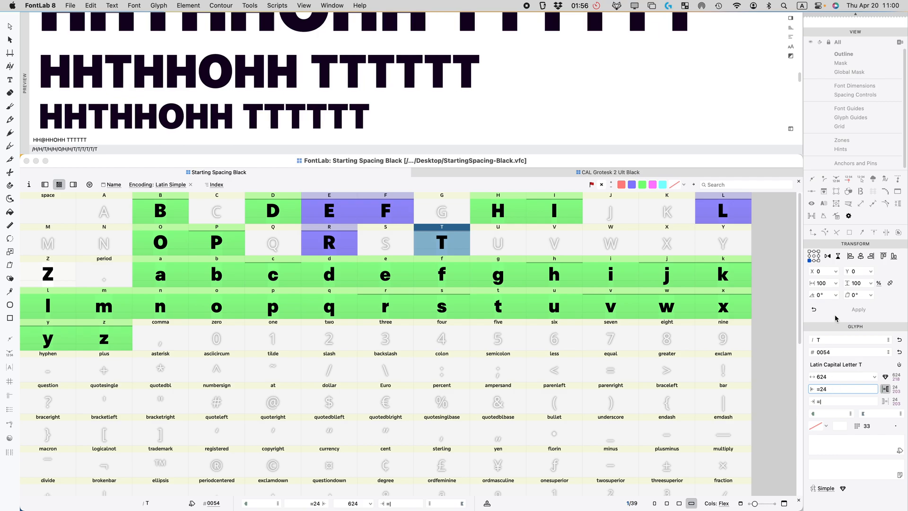
Step: Restore T's left sidebearing to the t*1.1 formula
scroll(300, 71, "down", 5)
scroll(146, 91, "up", 10)
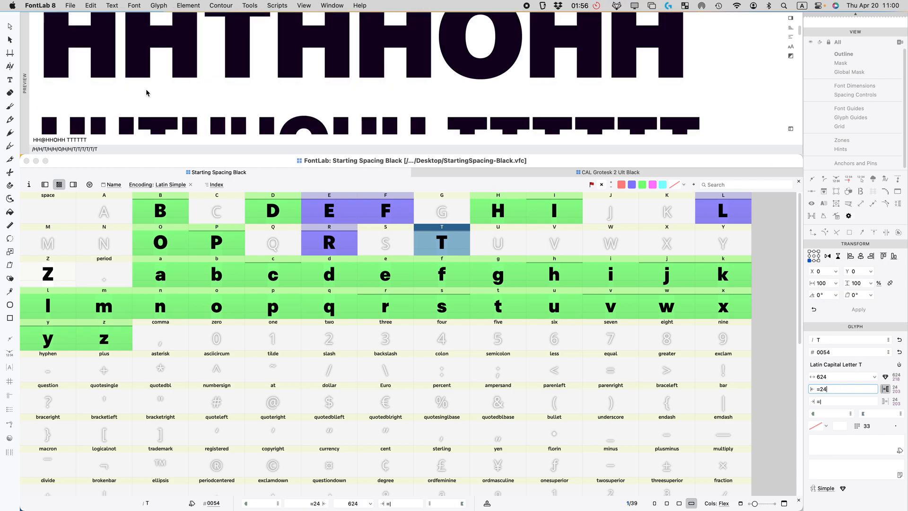
scroll(221, 86, "down", 3)
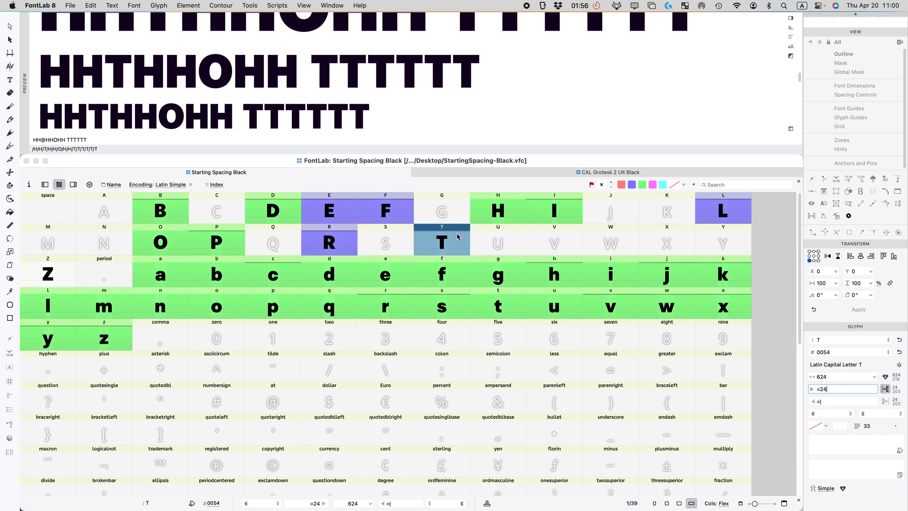
key("BackSpace")
type("t")
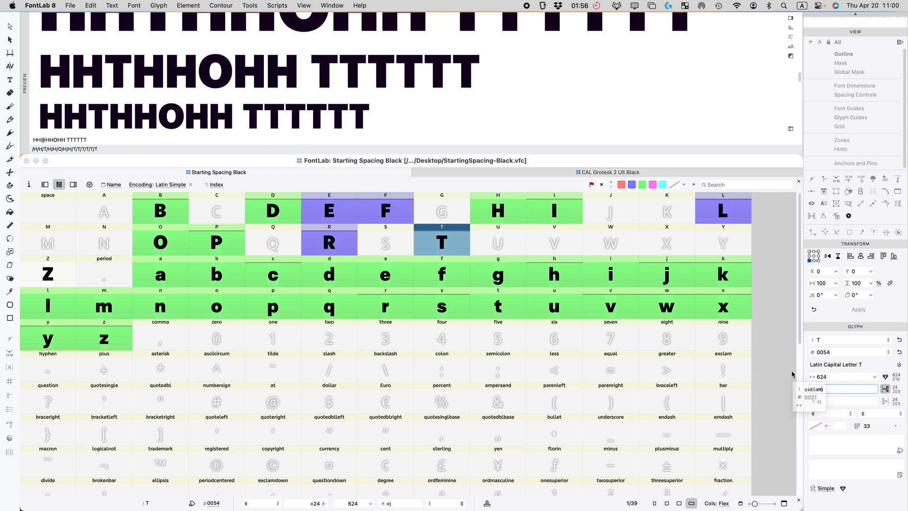
type("*11")
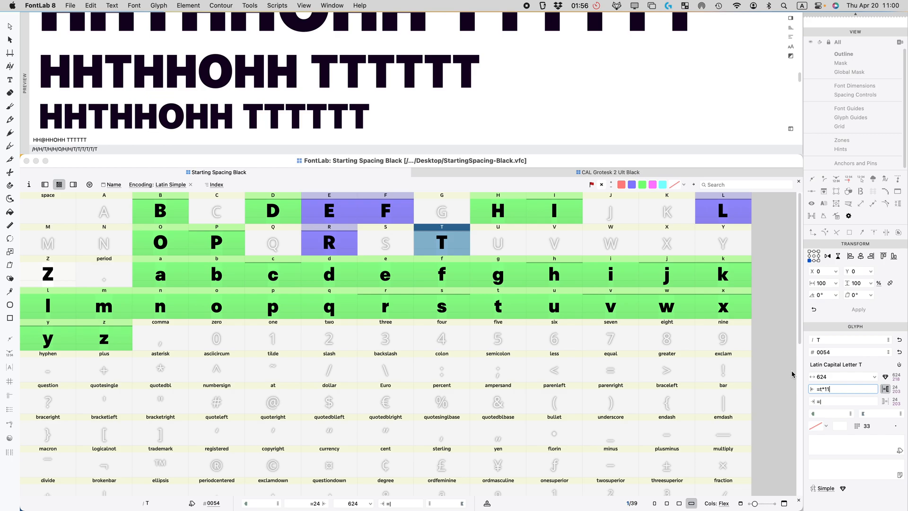
key("BackSpace")
type(".1")
key("Return")
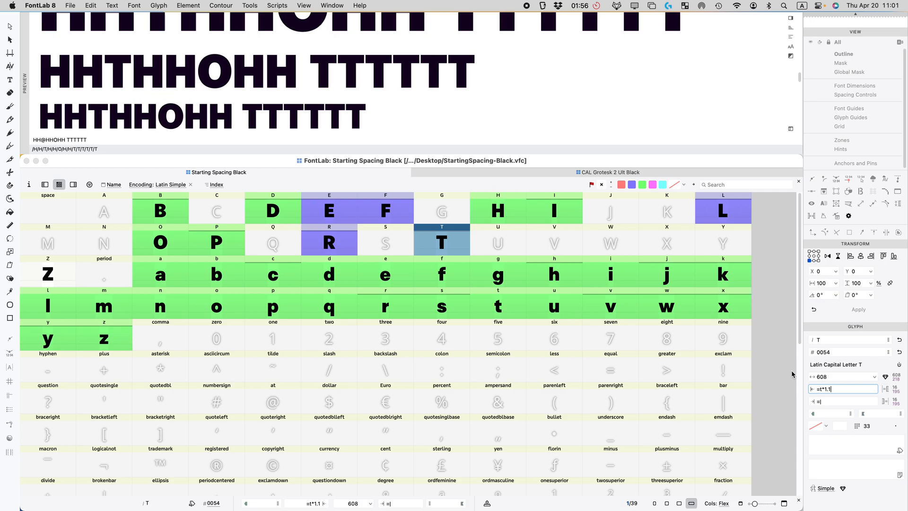
Step: Link L's right sidebearing to T's
left_click(723, 211)
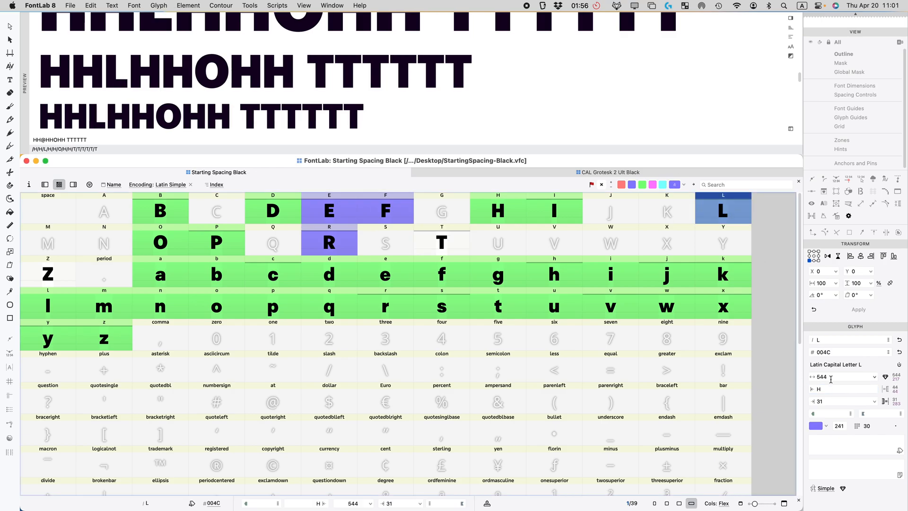
left_click(829, 401)
type("T")
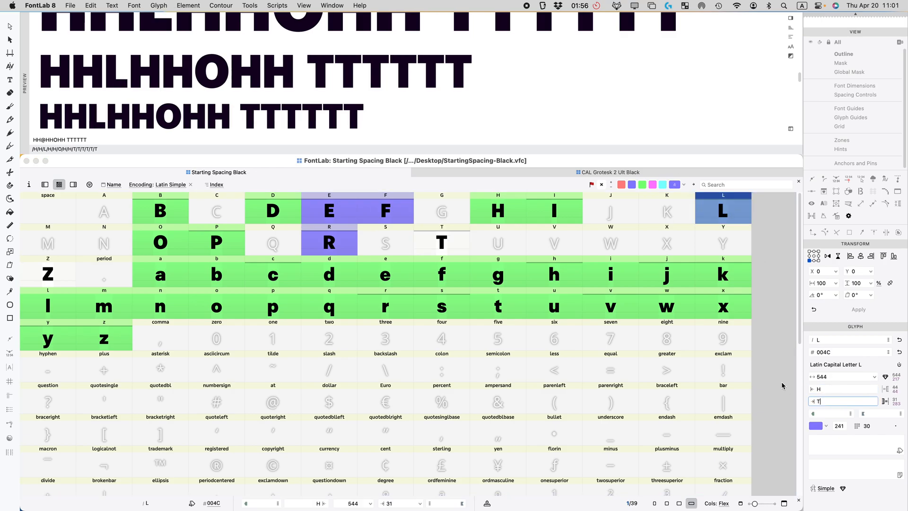
key("Return")
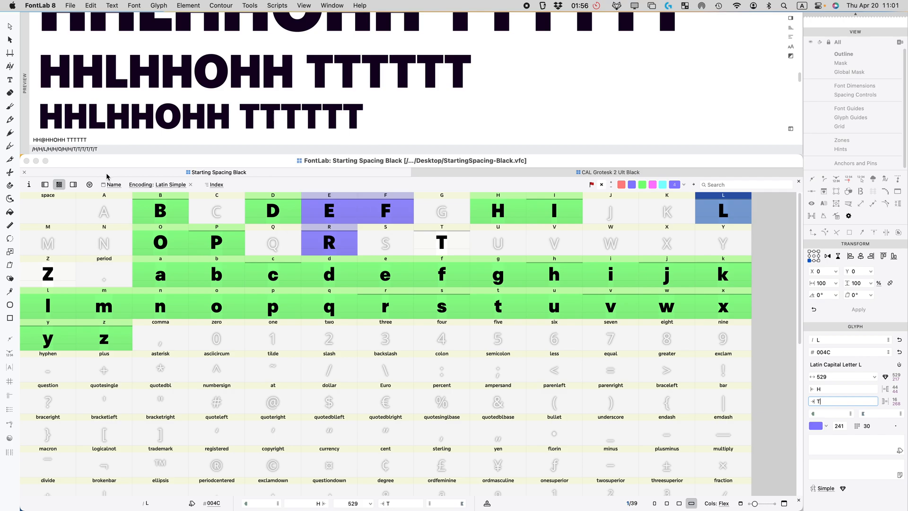
scroll(129, 108, "up", 2)
scroll(130, 111, "down", 2)
Step: Try T and E*.8 for F's right sidebearing, then settle on a fixed 18
left_click(405, 209)
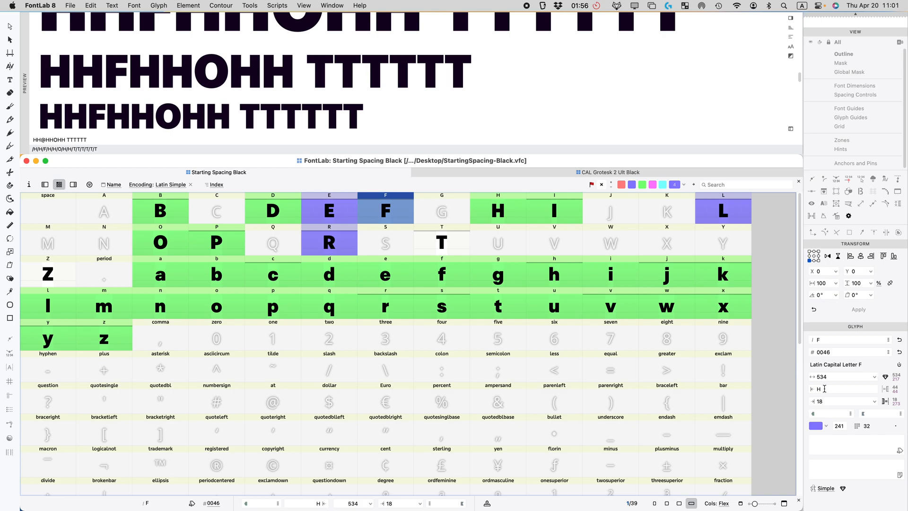
left_click(827, 400)
type("T")
key("Return")
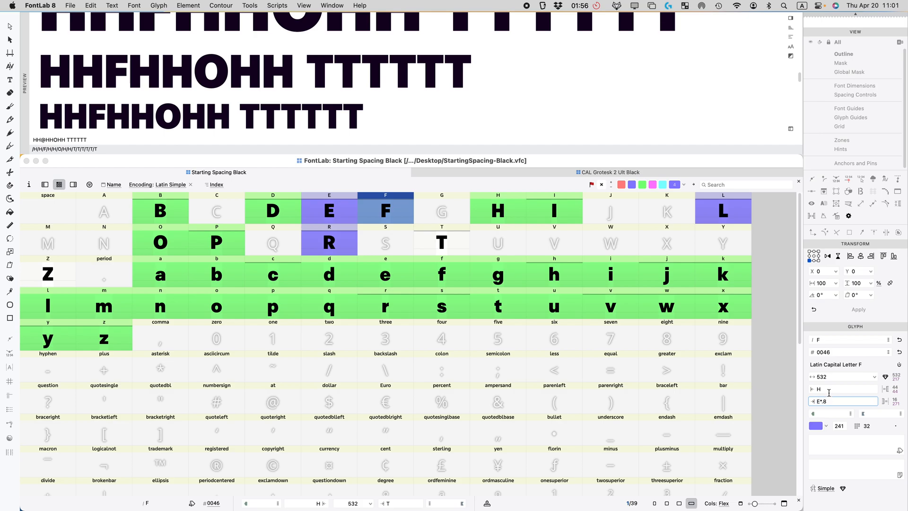
type("E*.8")
key("Return")
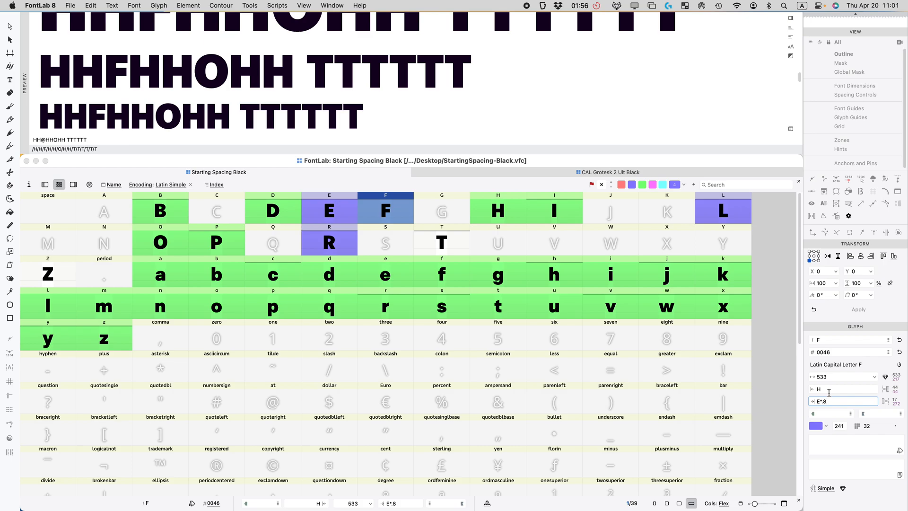
key("super+a")
type("1")
key("Return")
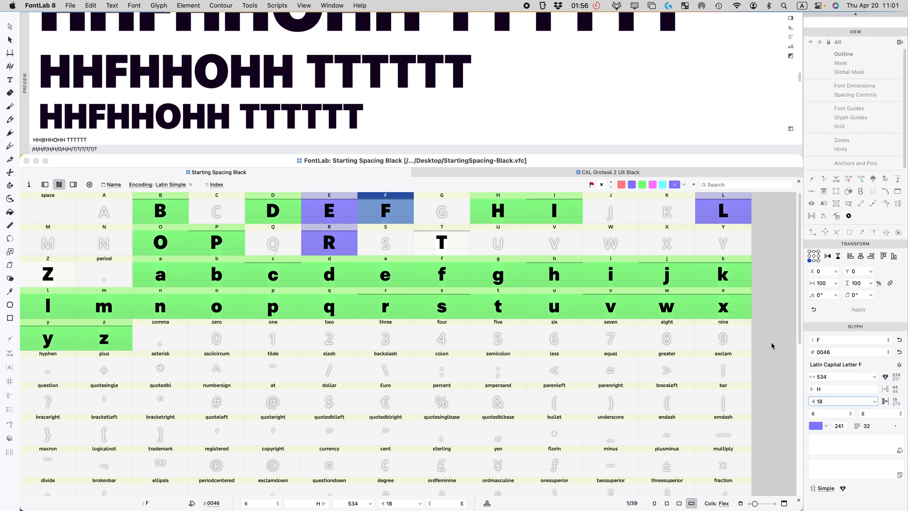
scroll(161, 68, "up", 5)
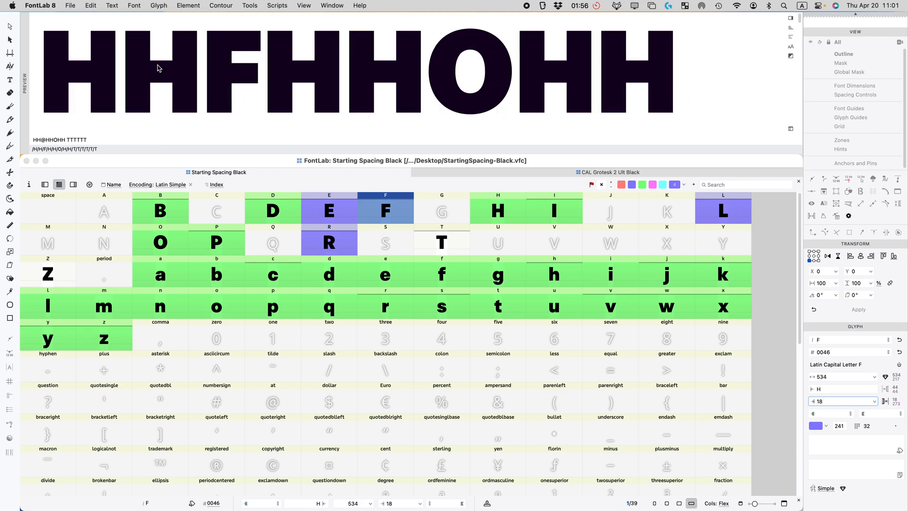
scroll(237, 70, "down", 3)
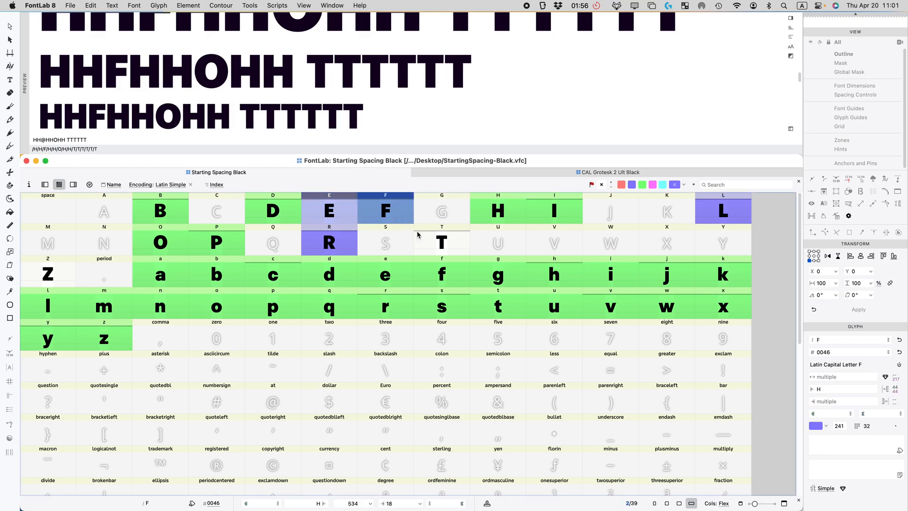
Step: Mark E, F, T and L green
left_click(447, 237, "super")
left_click(724, 213, "super")
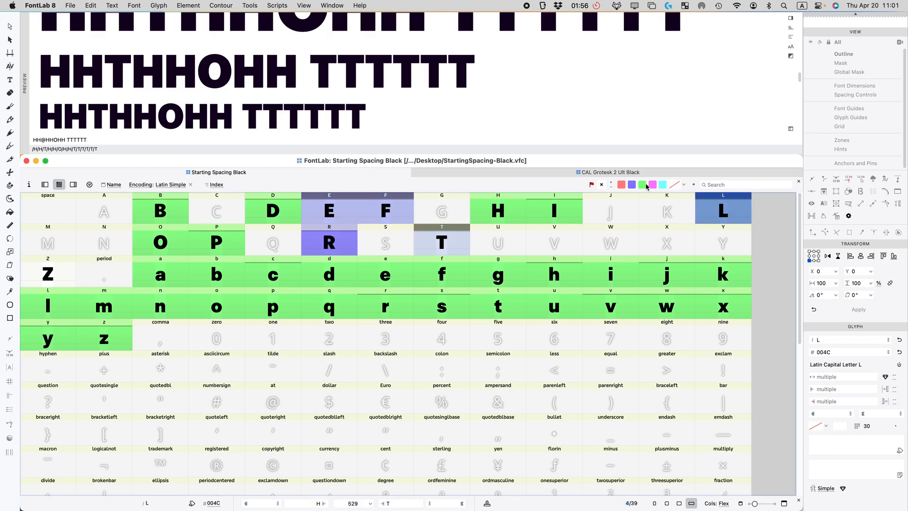
left_click(641, 184)
Step: Make Z's sidebearings equal E's and mark Z green
left_click(47, 276)
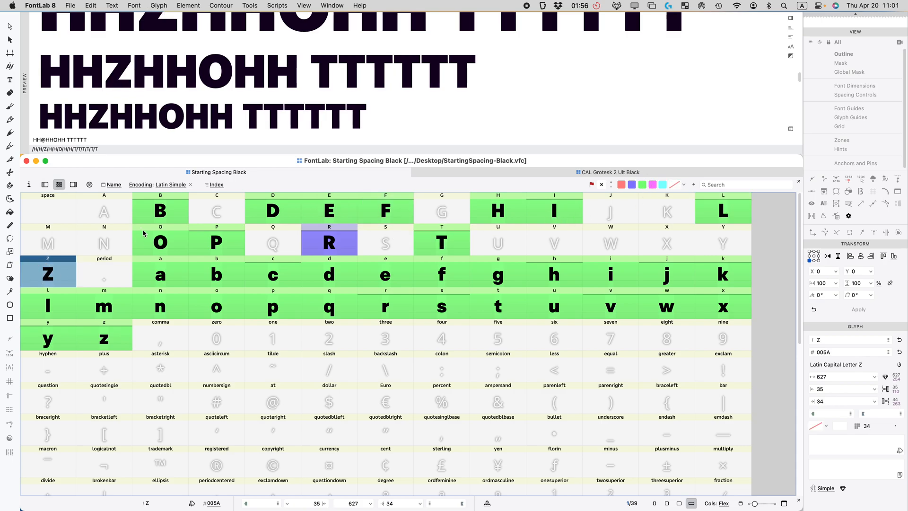
left_click(843, 391)
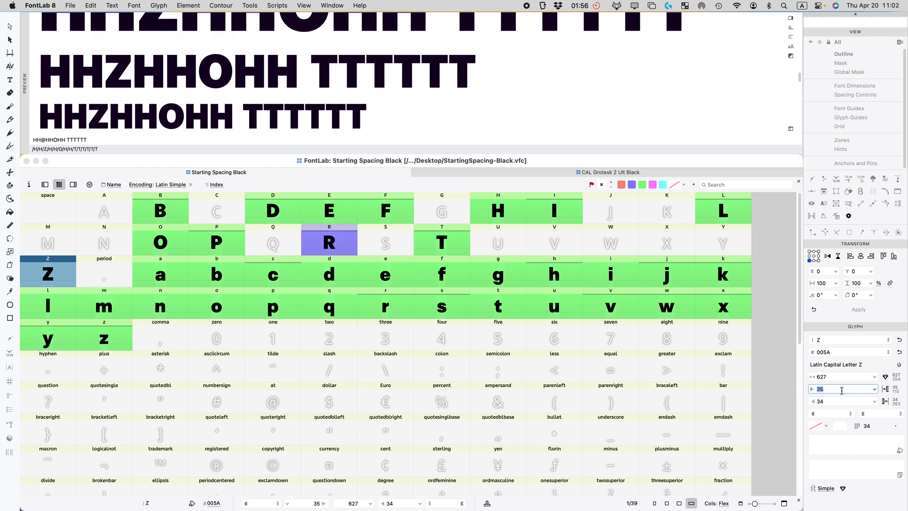
key("BackSpace")
type("=E")
left_click(842, 400)
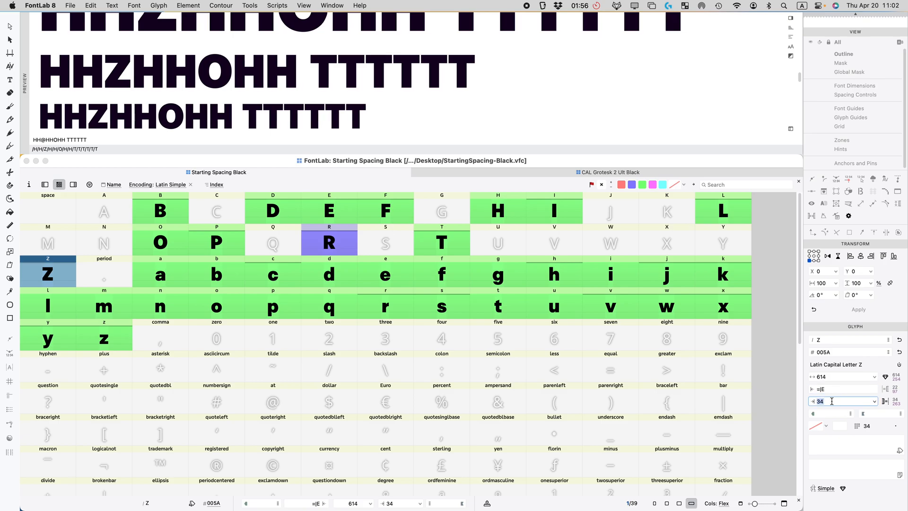
type("=E")
key("Return")
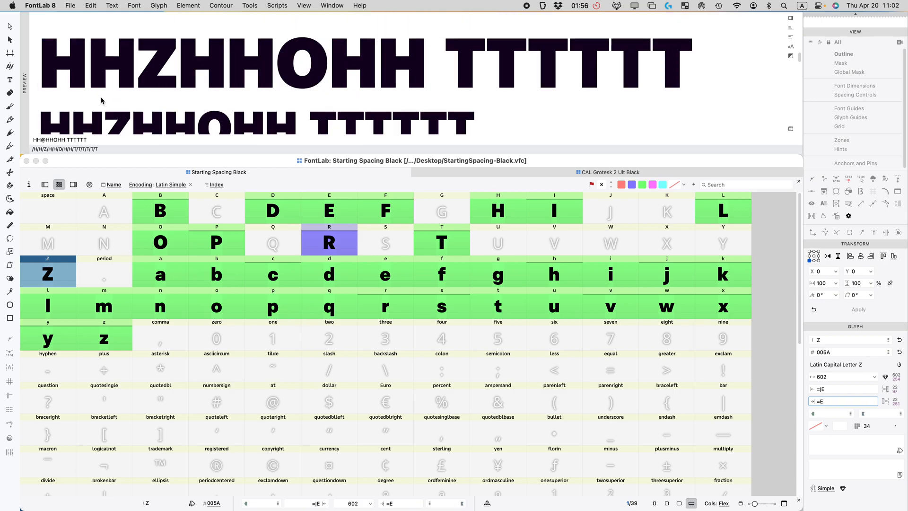
scroll(106, 103, "down", 3)
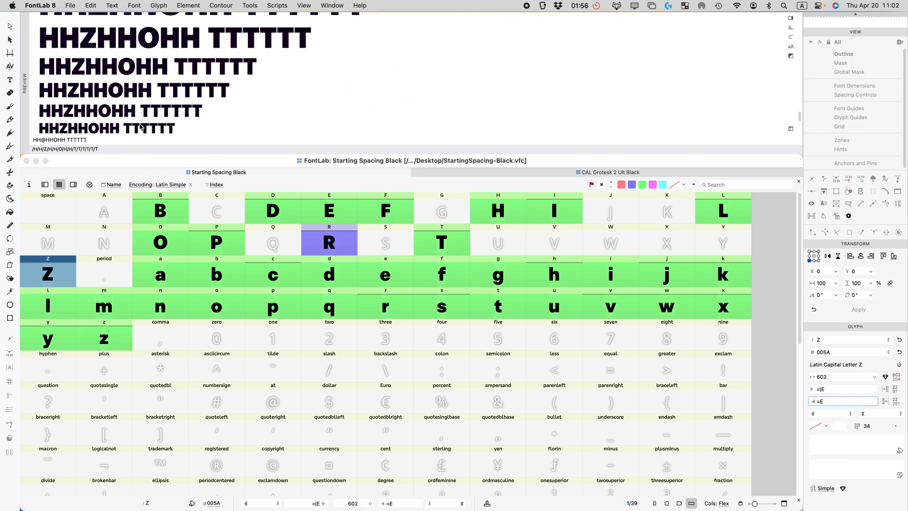
left_click(643, 185)
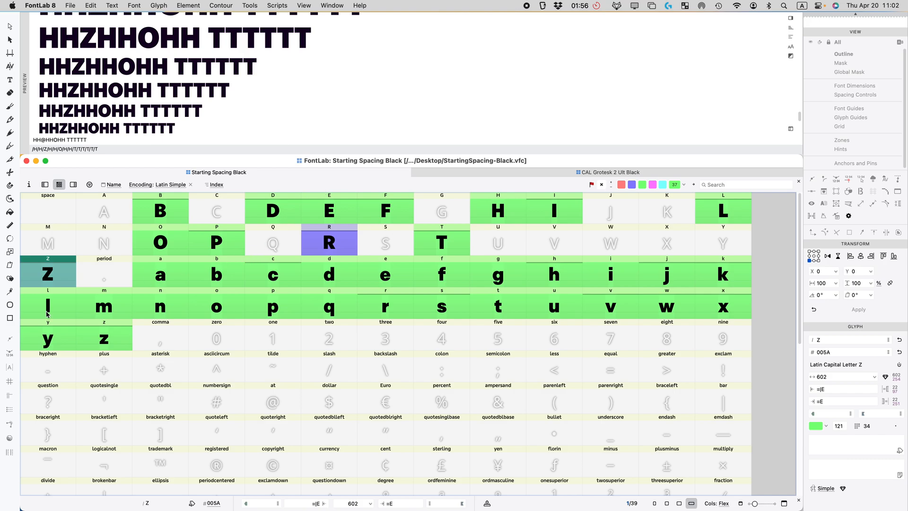
Step: Open E and Z together to compare their spacing, then return to the glyph grid
left_click(341, 207)
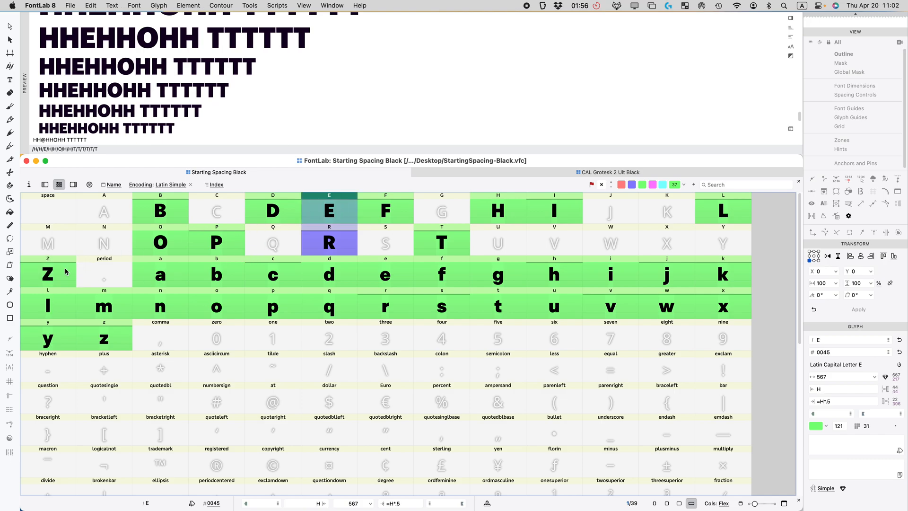
double_click(48, 273, "super")
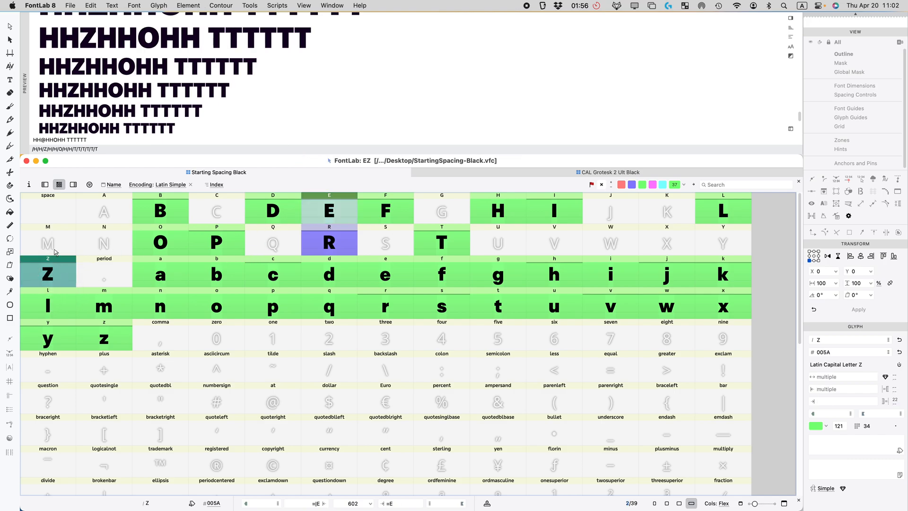
left_click_drag(519, 277, 351, 266)
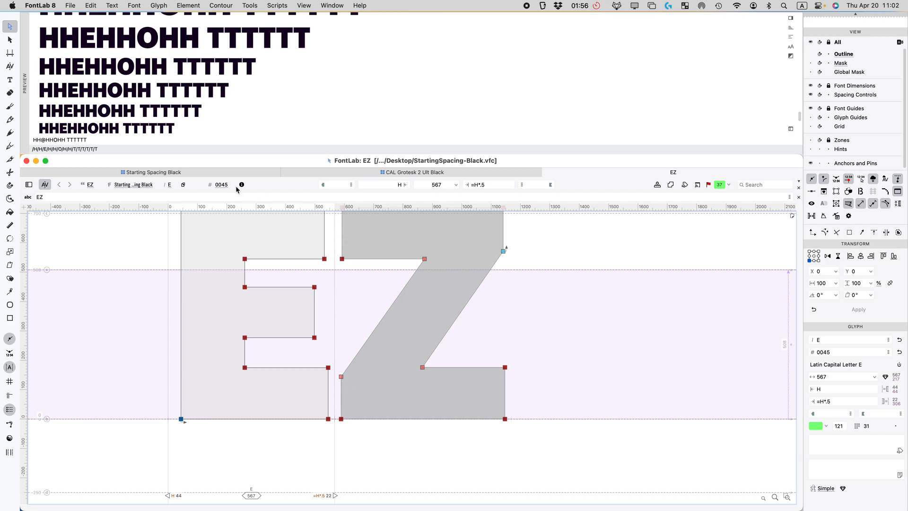
left_click(175, 172)
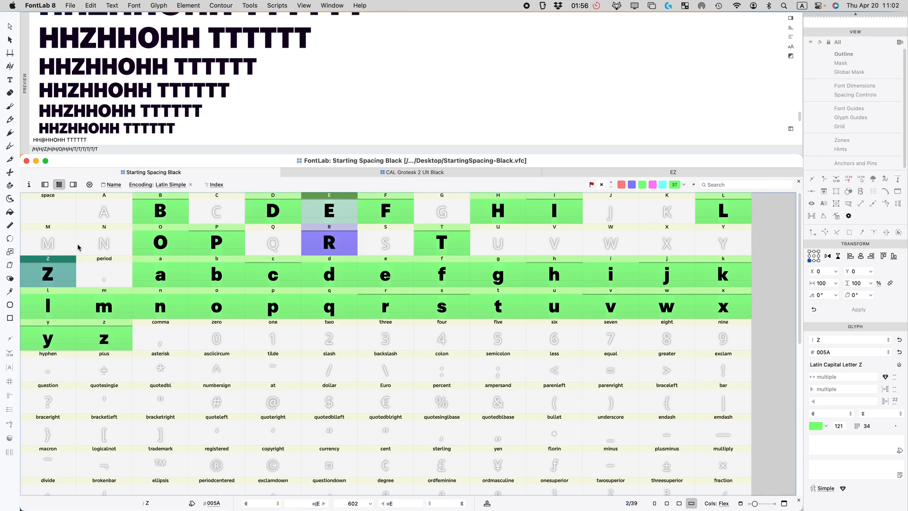
Step: Add 3 units to Z's formulas: =|E+3 on the left, =E+3 on the right
left_click(50, 272)
left_click(833, 388)
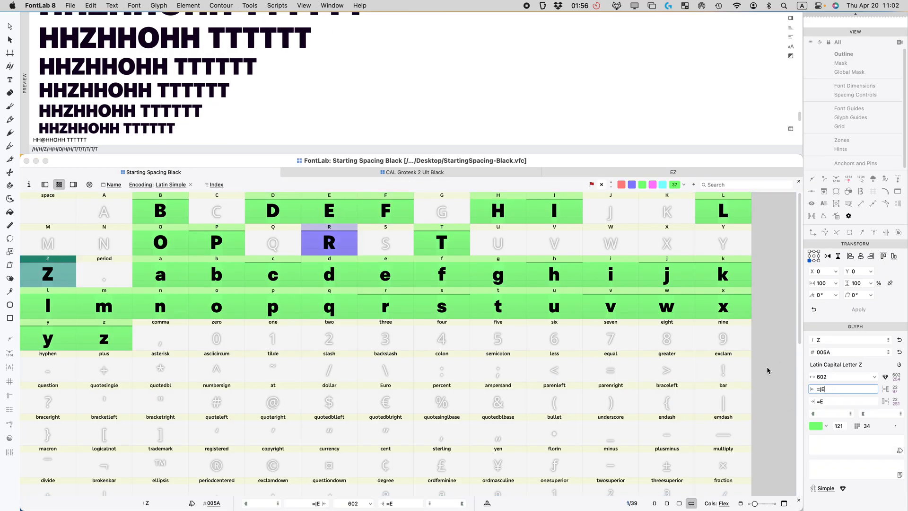
type("=")
key("BackSpace")
type("+3")
left_click(834, 399)
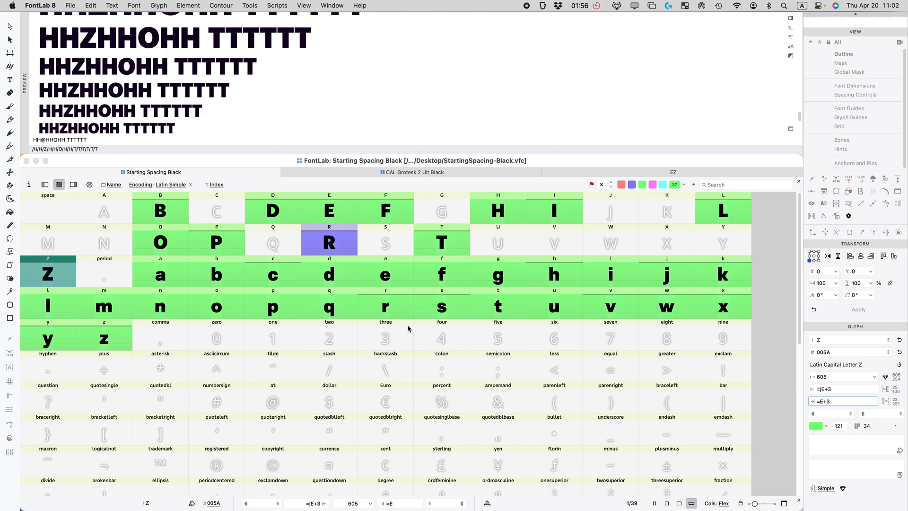
key("Return")
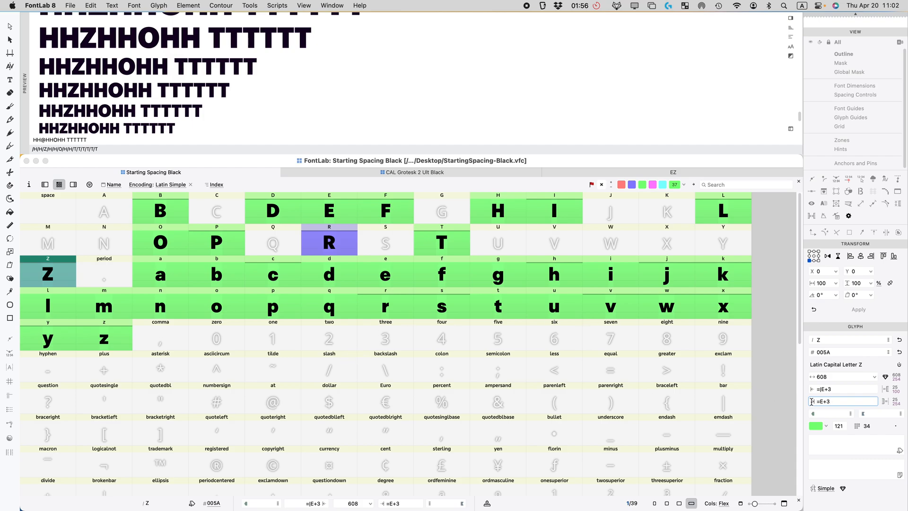
scroll(135, 105, "up", 5)
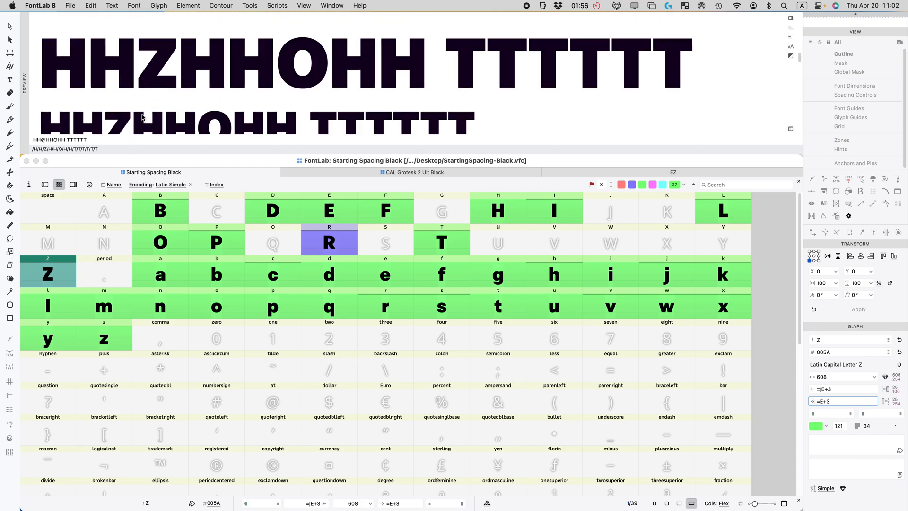
scroll(143, 119, "down", 5)
scroll(144, 122, "up", 6)
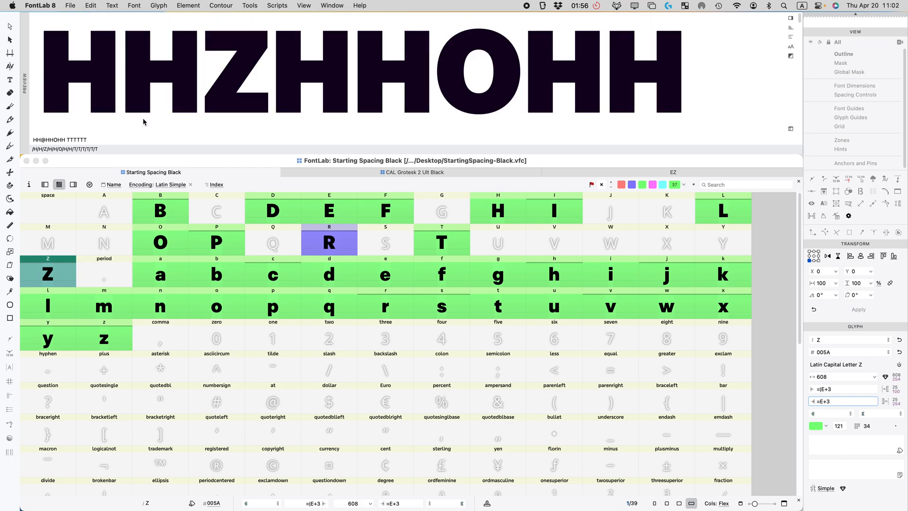
scroll(145, 122, "down", 2)
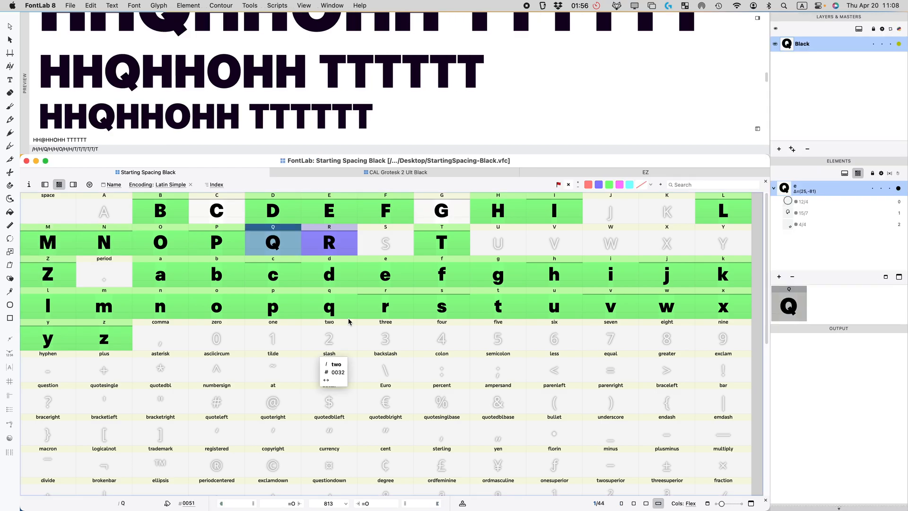
Step: Compare the spacing of M and N by switching between them in the preview
left_click(46, 231)
left_click(110, 240)
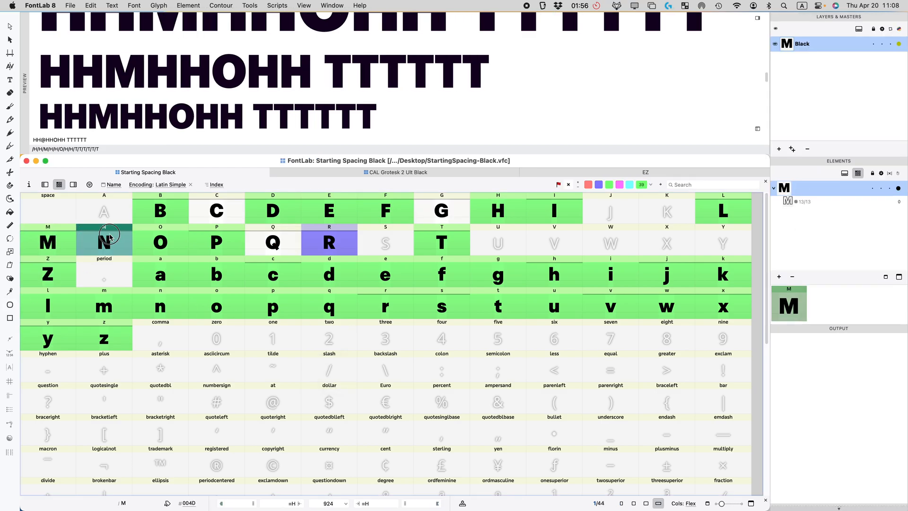
left_click(46, 242)
left_click(103, 242)
left_click(71, 241)
left_click(105, 249)
left_click(63, 246)
left_click(98, 245)
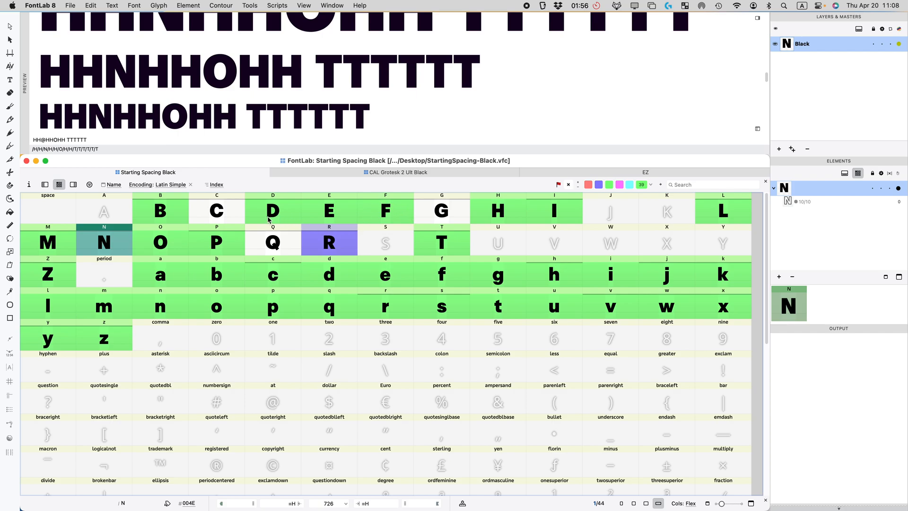
Step: Select C, G and Q in the glyph grid
left_click(223, 211)
left_click(284, 236)
key("g")
left_click(285, 235)
left_click(228, 213)
key("g")
left_click(286, 246, "super")
scroll(823, 294, "down", 10)
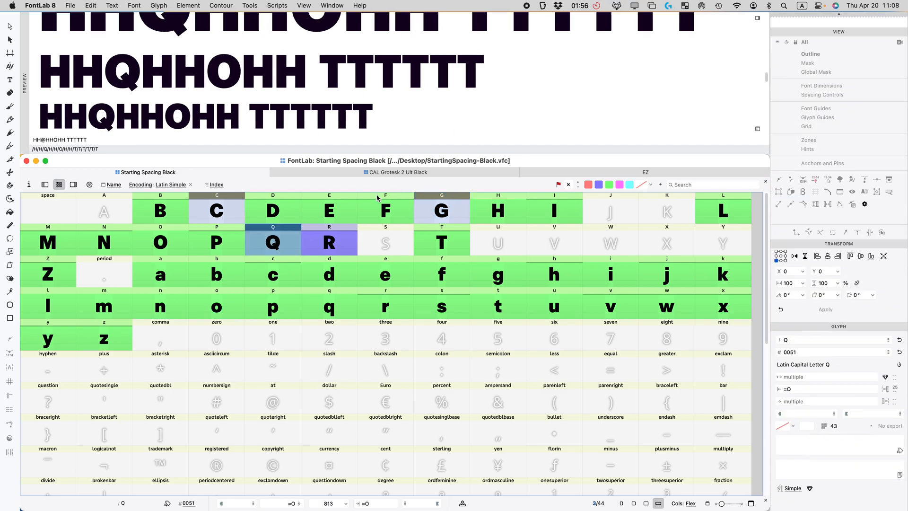
Step: Flag R, C and G purple and open Q in its own glyph window
key("r")
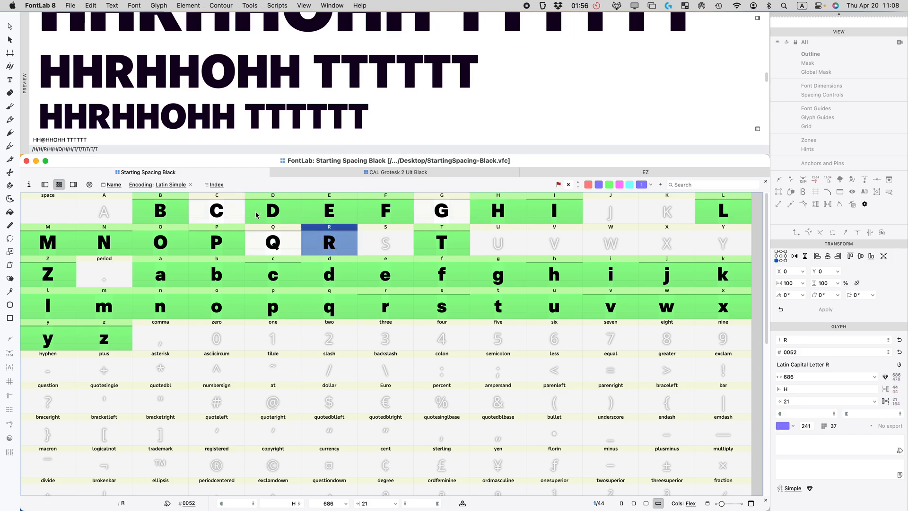
left_click(224, 212, "super")
left_click(449, 214, "super")
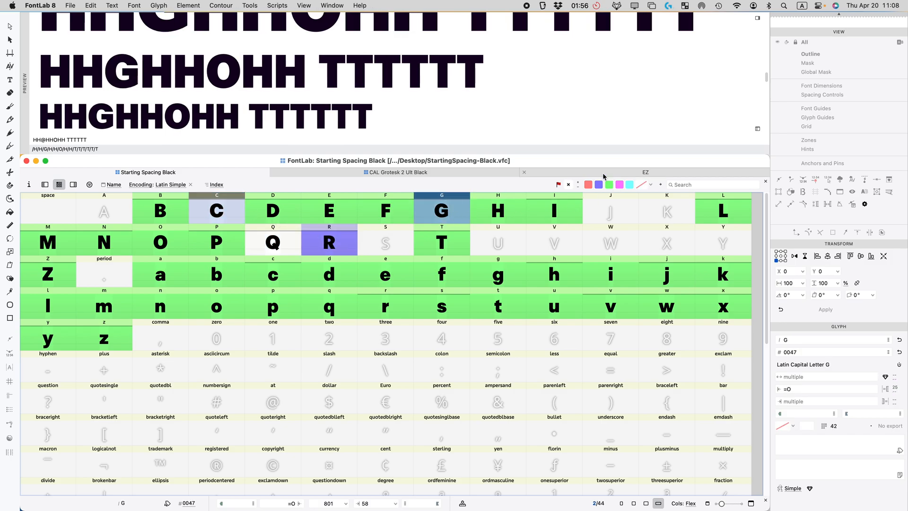
left_click(599, 184)
left_click(277, 247)
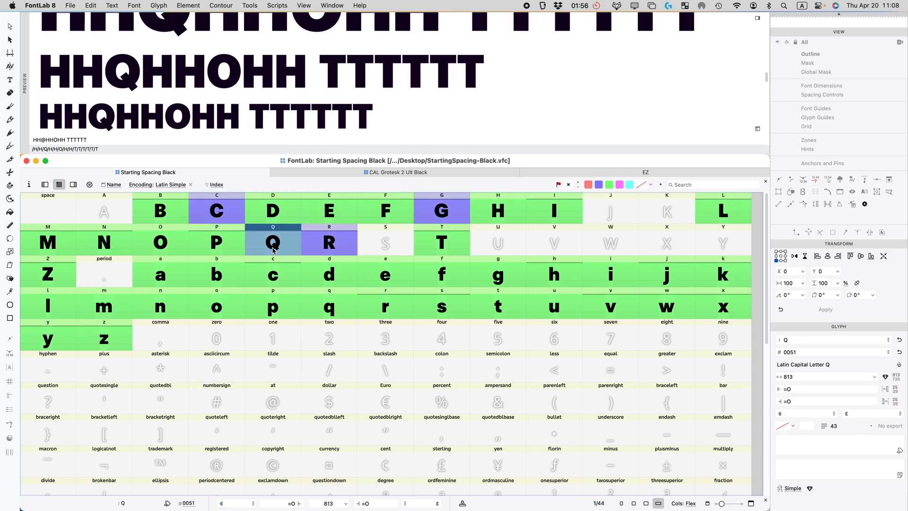
double_click(273, 249)
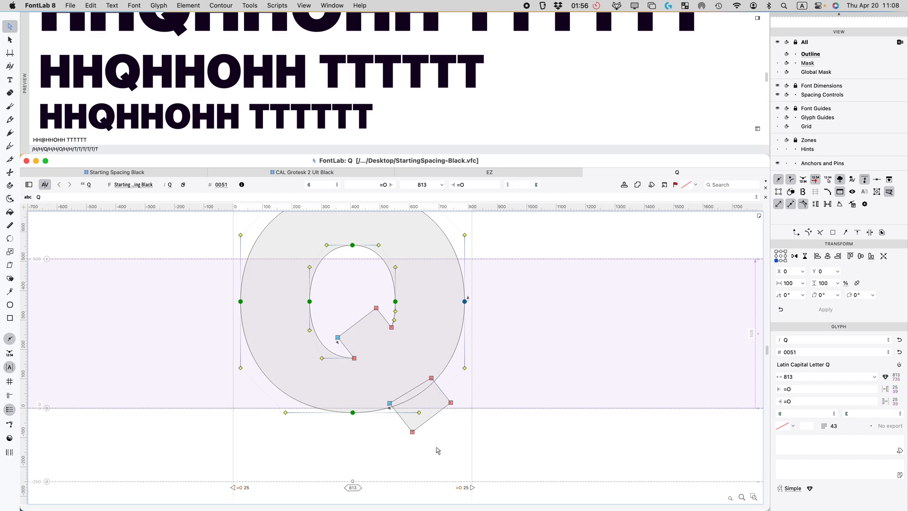
Step: Delete and restore Q's tail, make it nonspacing, and nudge it by 100 units
left_click_drag(433, 444, 397, 431)
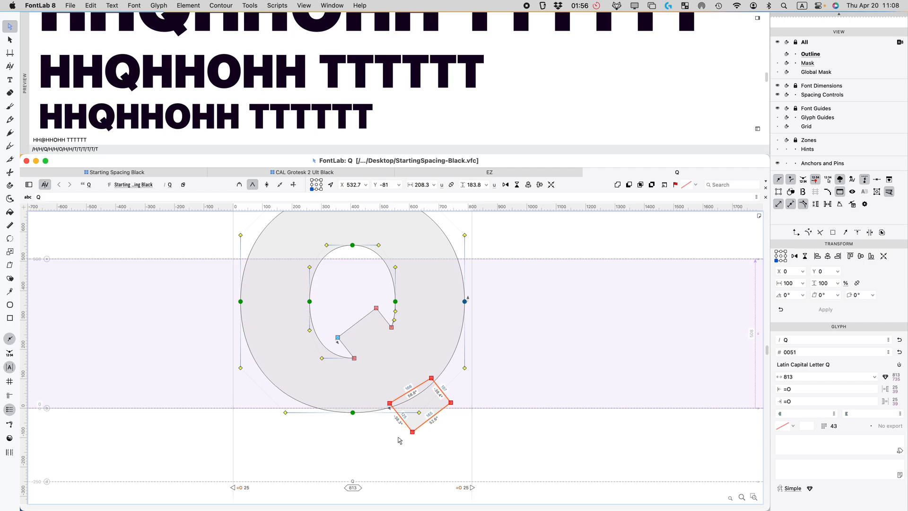
key("BackSpace")
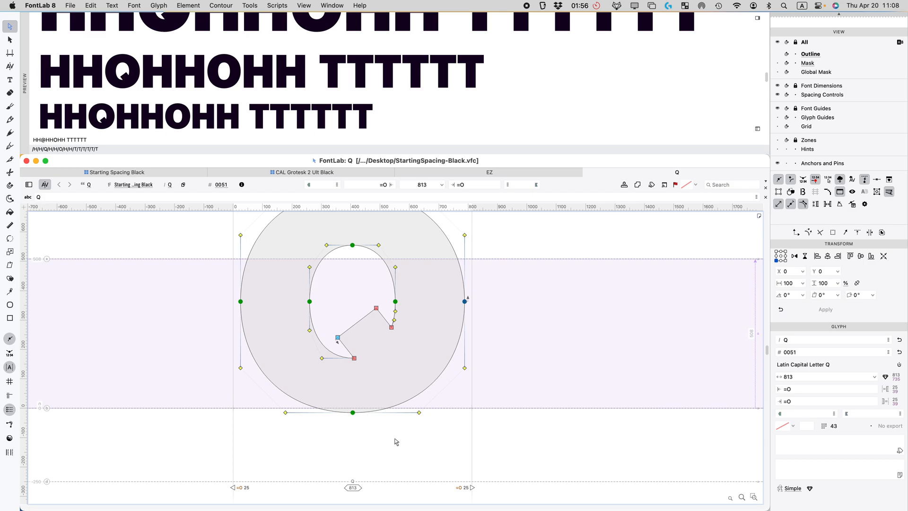
key("super+z")
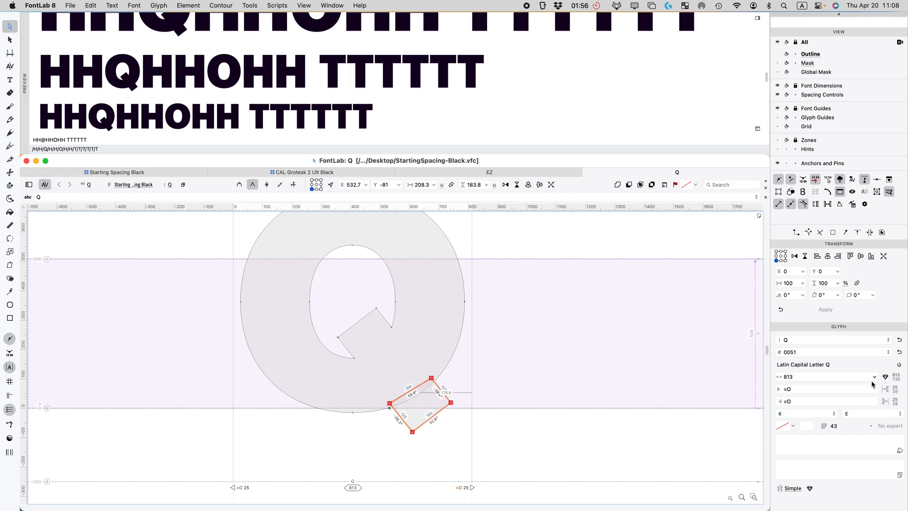
scroll(873, 384, "up", 10)
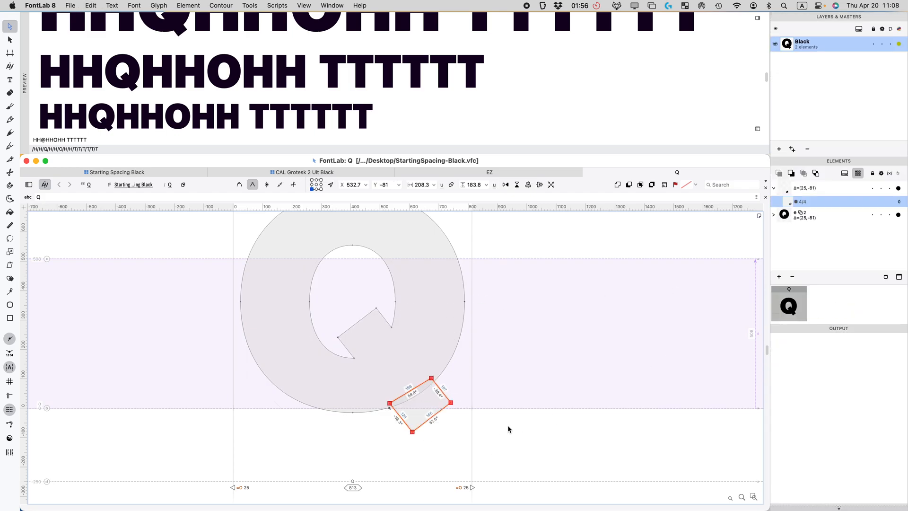
key("v")
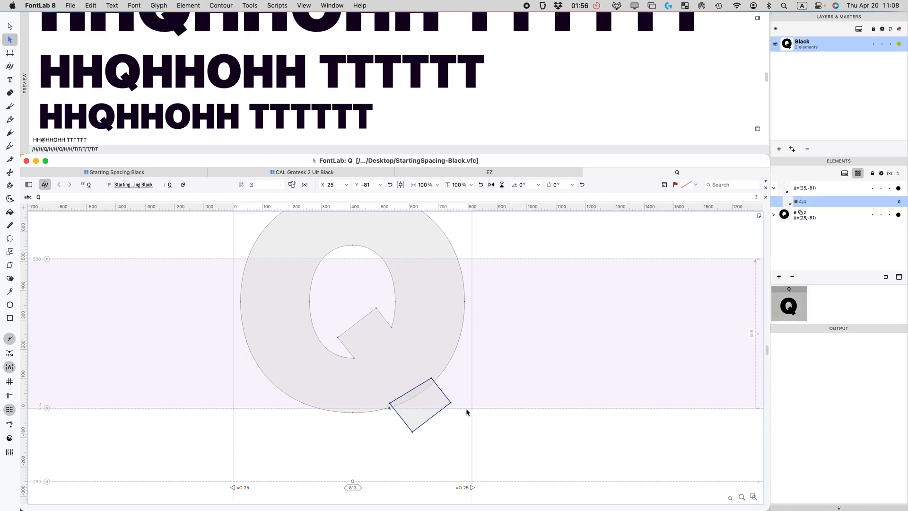
left_click(889, 188)
left_click(525, 414)
left_click(422, 411)
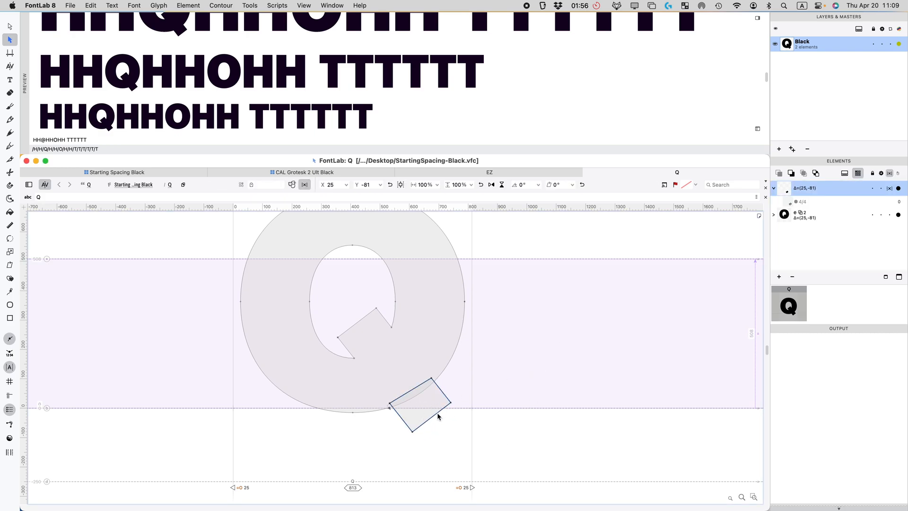
key("super+Right")
key("super+Right")
key("super+Left")
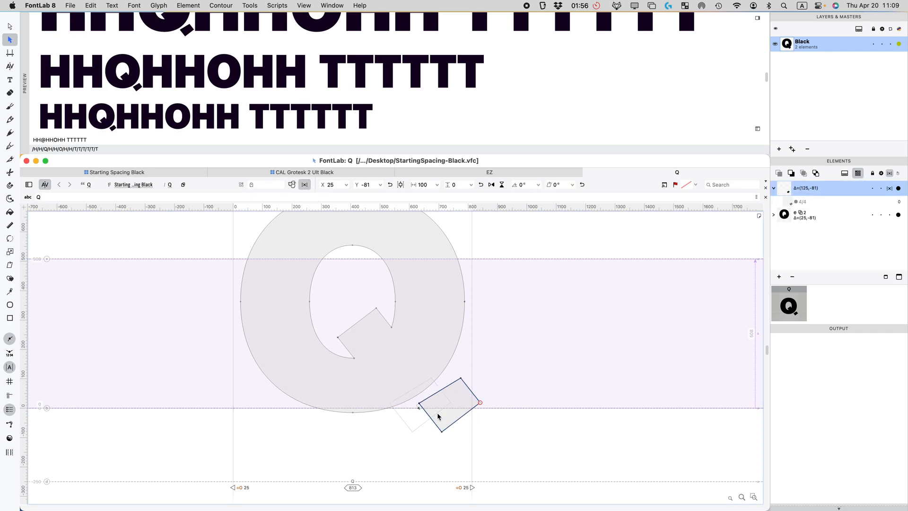
Step: Reshape the tail's upper-left edge and move the tail element down and right
left_click(533, 342)
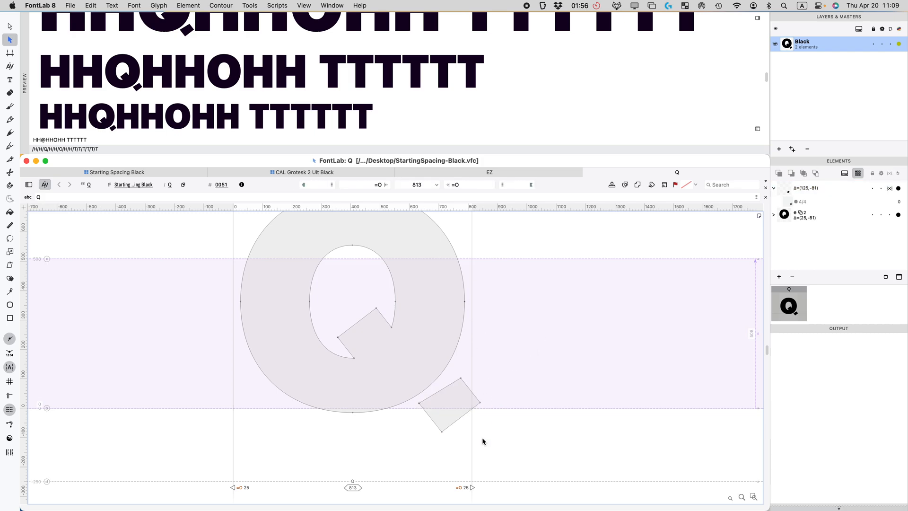
double_click(447, 398)
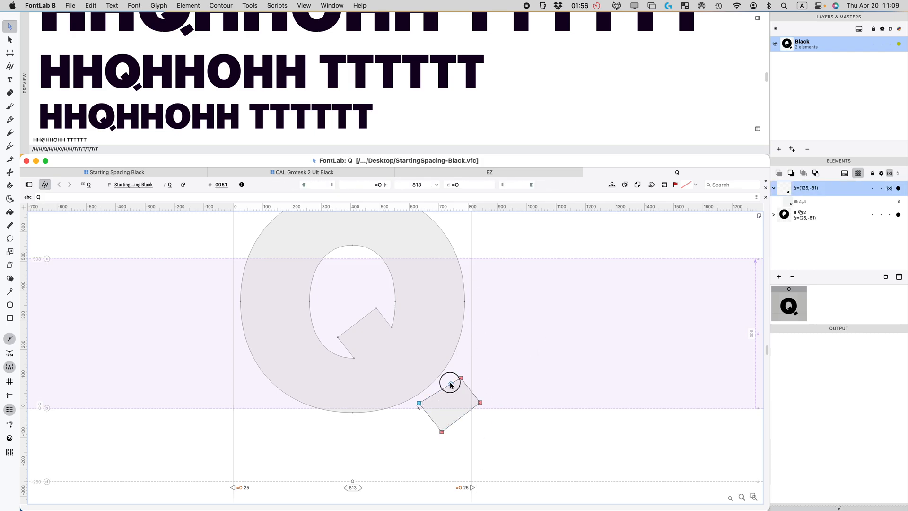
left_click(451, 384)
left_click_drag(451, 386, 406, 316)
double_click(550, 410)
left_click(451, 406)
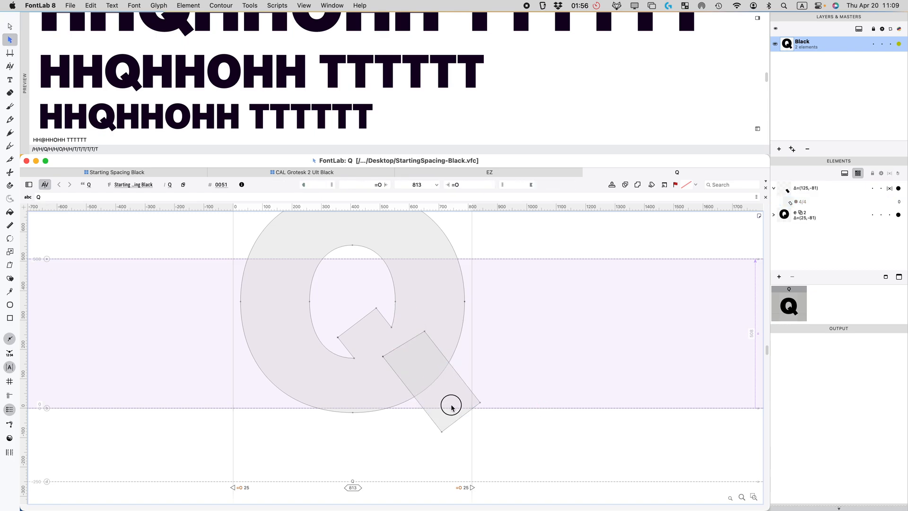
left_click_drag(455, 397, 470, 432)
left_click(555, 454)
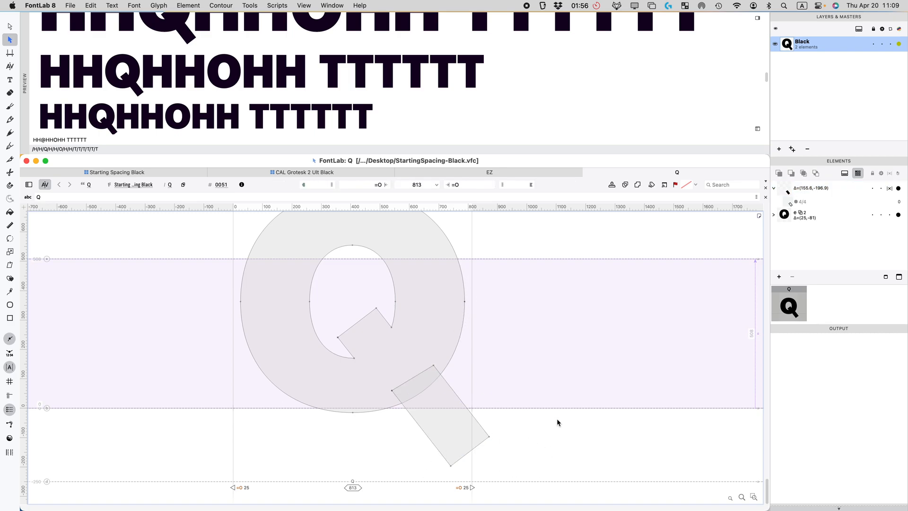
Step: Exclude the tail from metrics, undo the changes, and return to the glyph grid
left_click(890, 189)
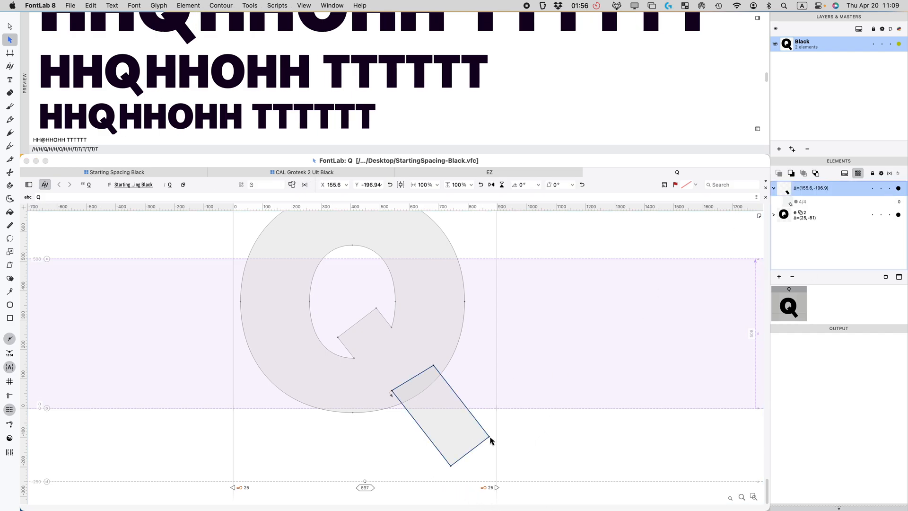
left_click(889, 173)
left_click(511, 462)
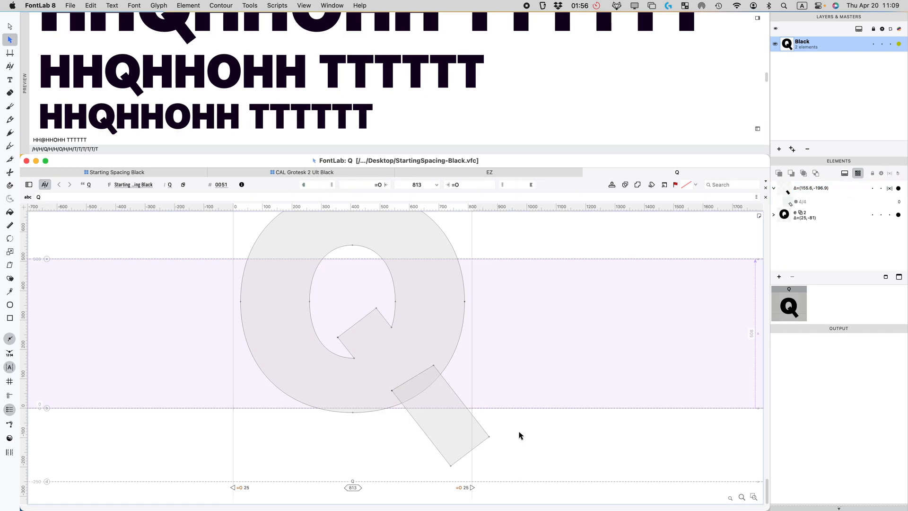
key("super+z")
key("super+z")
key("super+z")
key("super+z")
key("super+z")
key("super+z")
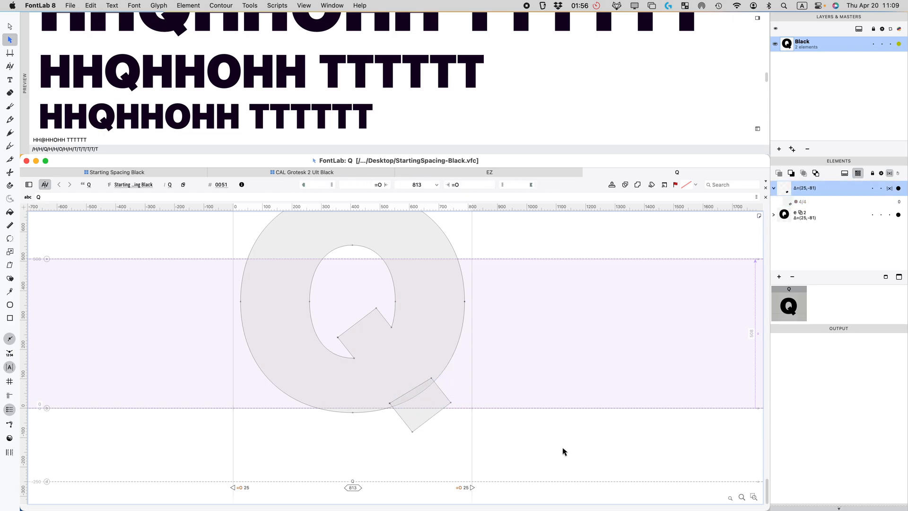
key("super+w")
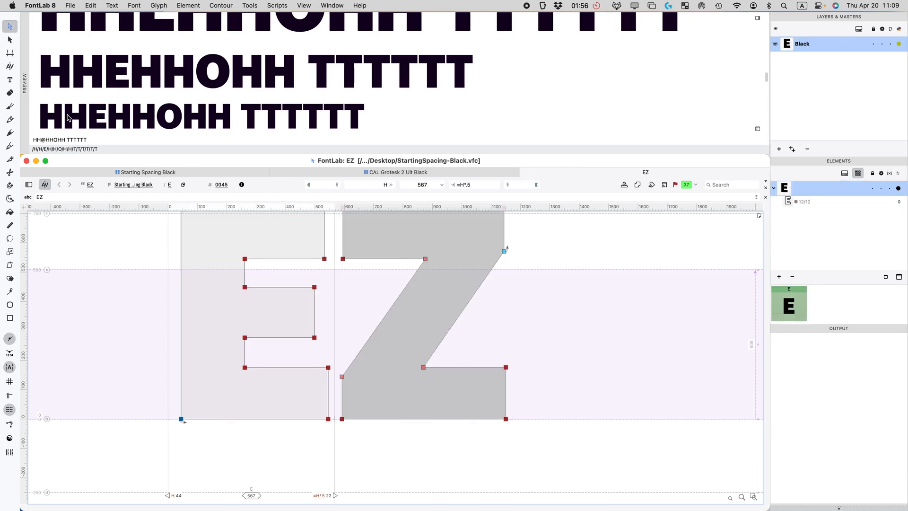
left_click(121, 173)
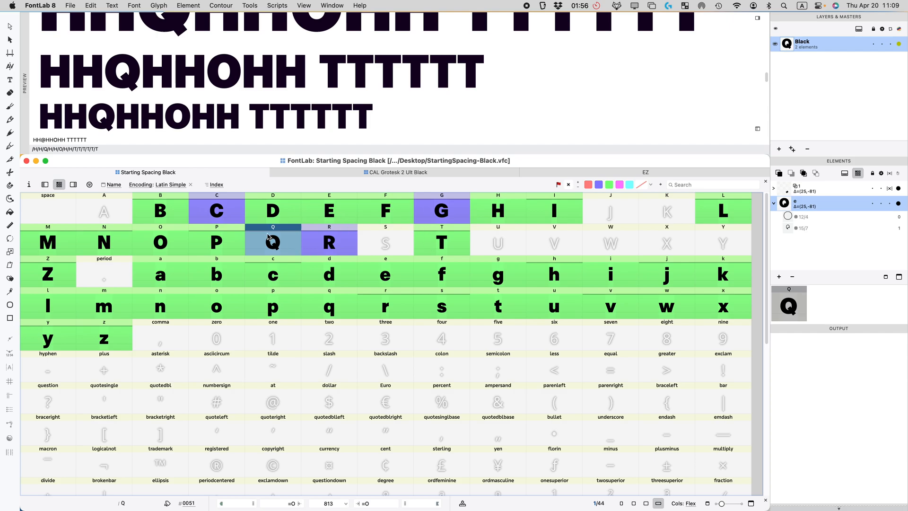
Step: Mark the Q glyph green
left_click(314, 250)
left_click(286, 256)
left_click(609, 185)
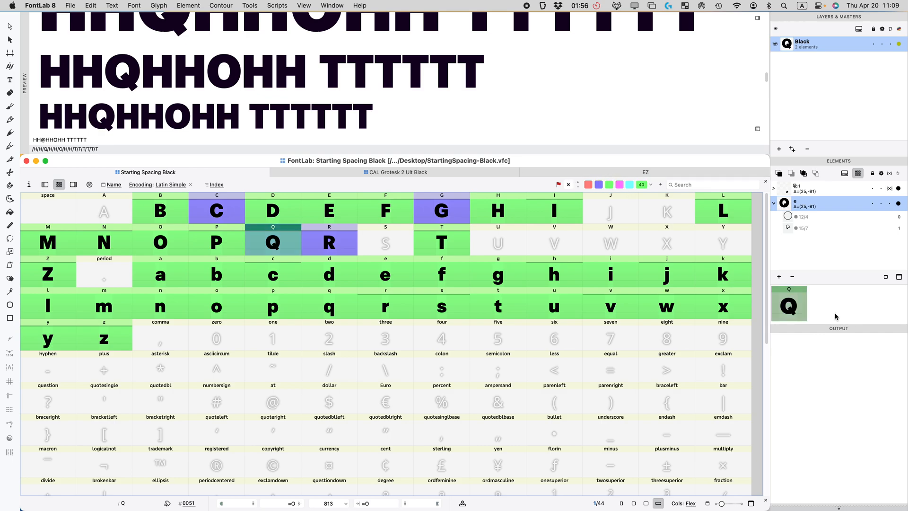
scroll(832, 355, "down", 6)
scroll(815, 394, "down", 5)
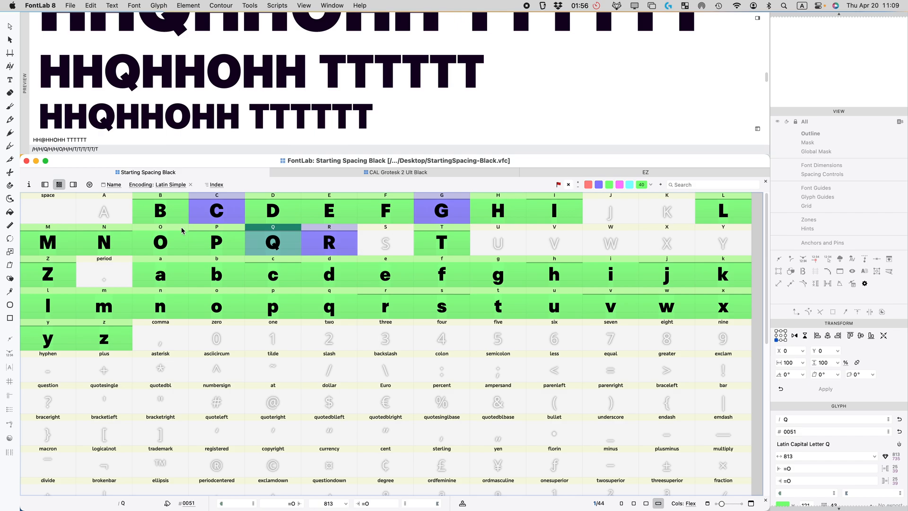
Step: Set C's right sidebearing to the formula =O*.5
left_click(211, 208)
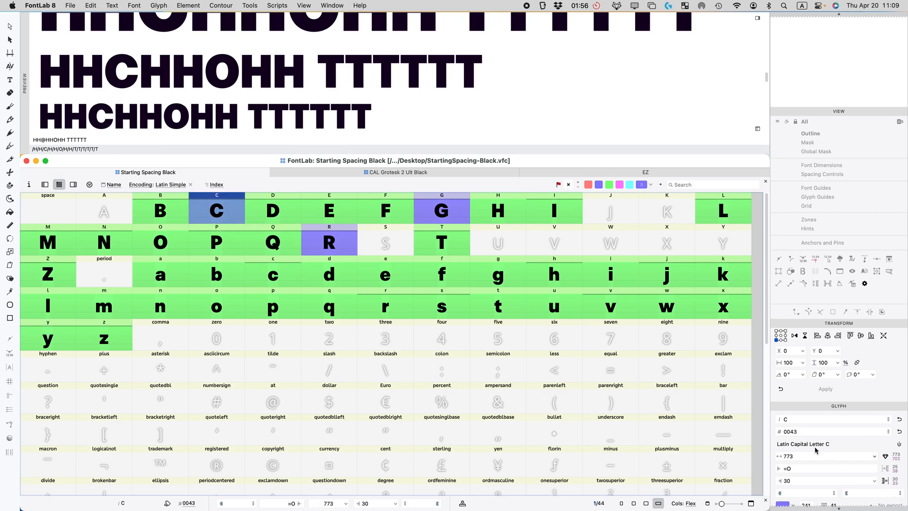
scroll(217, 95, "up", 3)
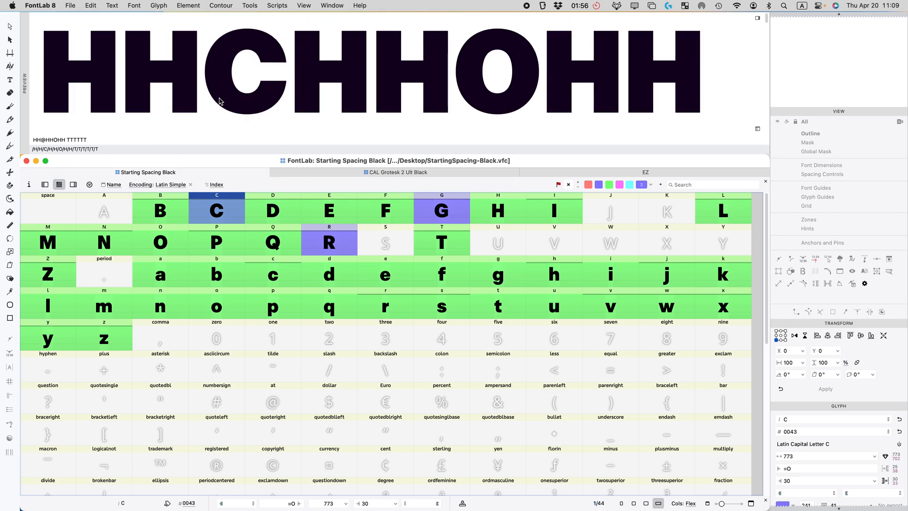
scroll(218, 102, "down", 2)
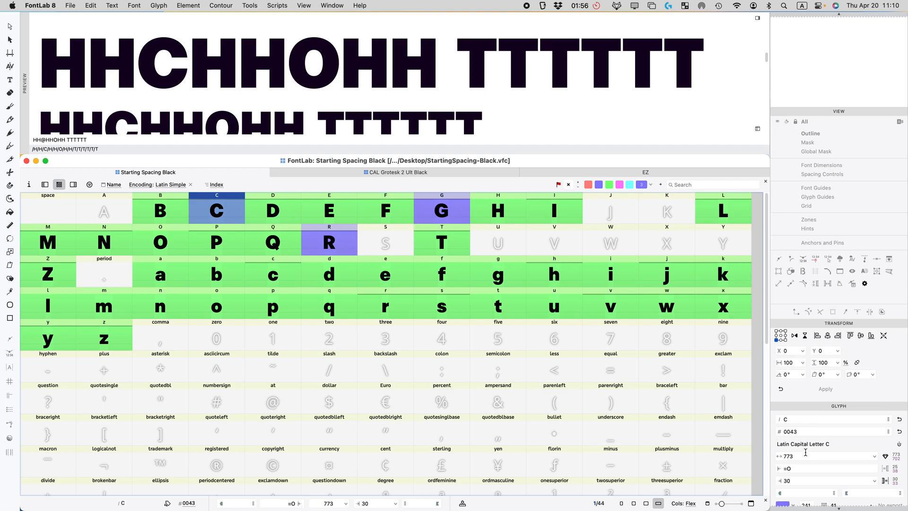
double_click(795, 481)
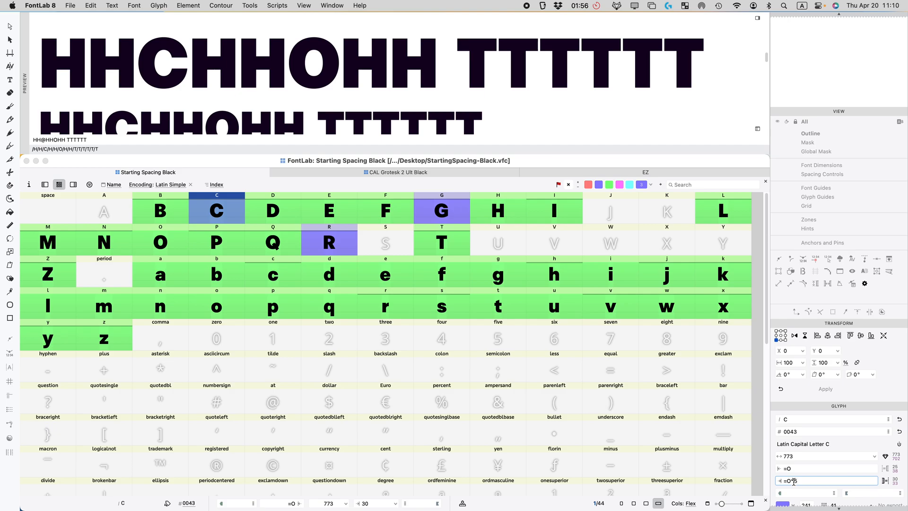
key("Return")
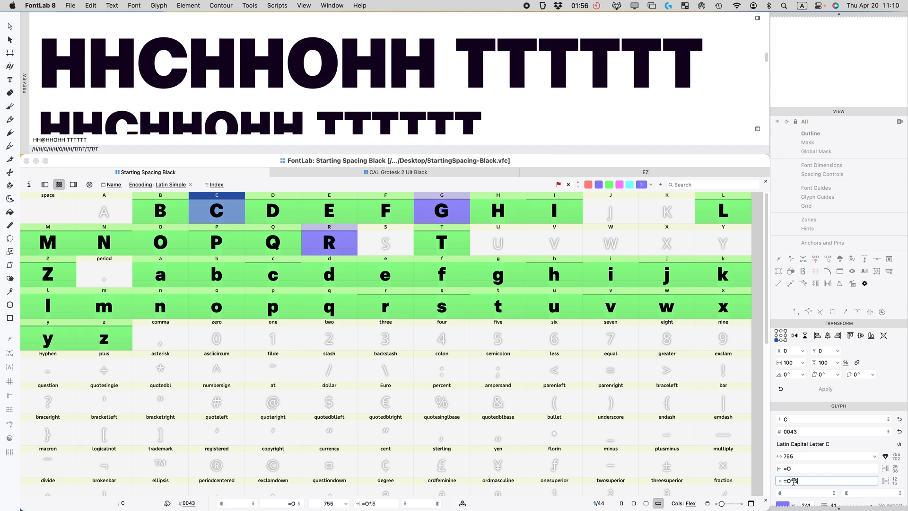
scroll(248, 87, "down", 5)
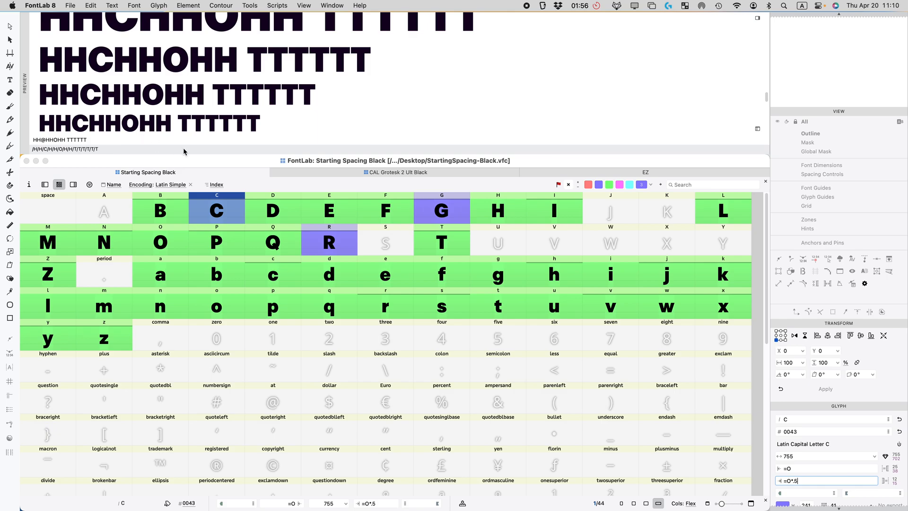
Step: Replace TTTTTT in the preview text with OOCOO
left_click(71, 140)
left_click_drag(65, 140, 169, 148)
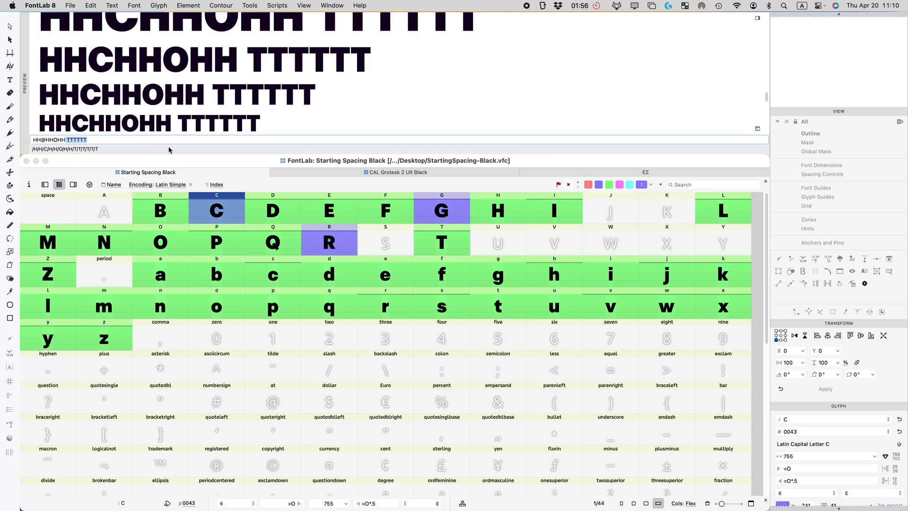
type("OO@OO")
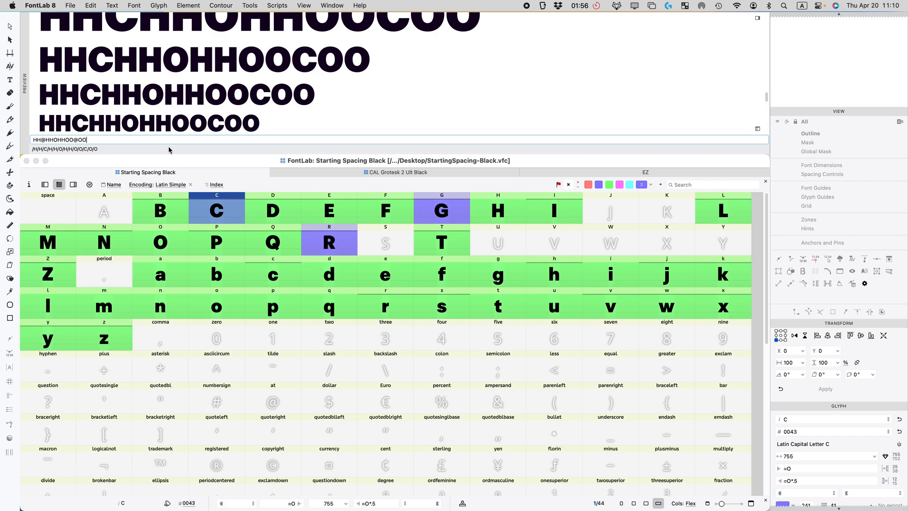
scroll(183, 115, "up", 3)
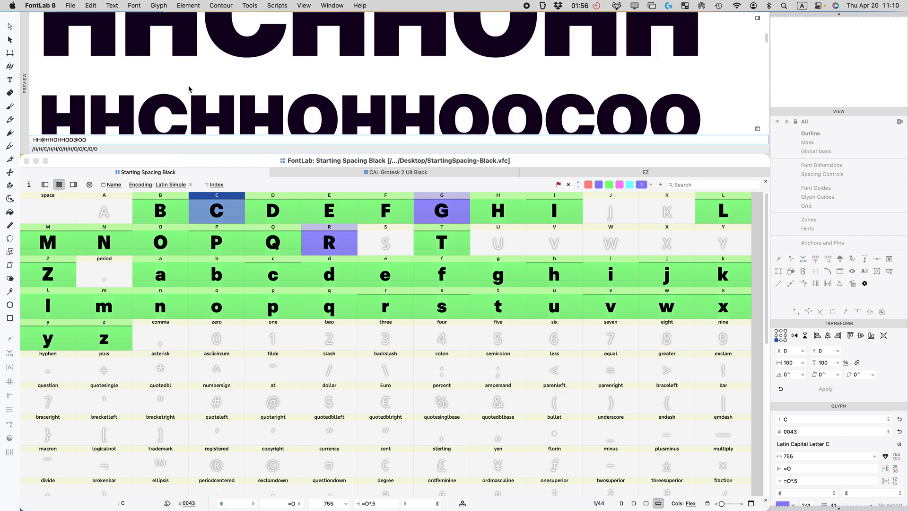
scroll(189, 90, "up", 2)
left_click(278, 219)
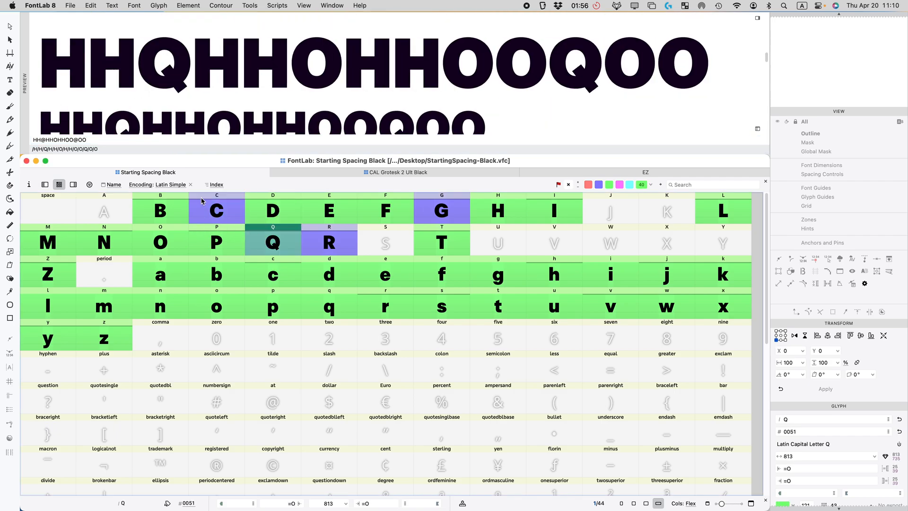
scroll(239, 107, "down", 3)
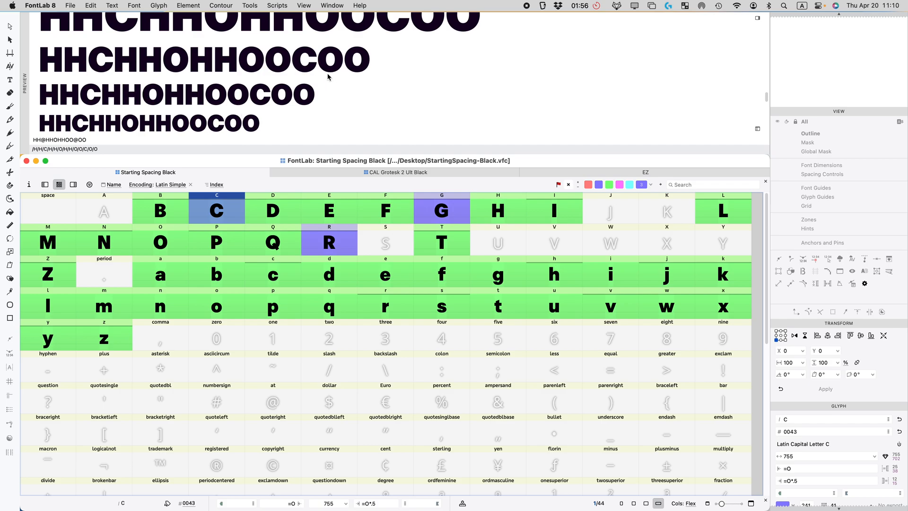
Step: Change C's right sidebearing to =O*.6 and mark C green
left_click(803, 479)
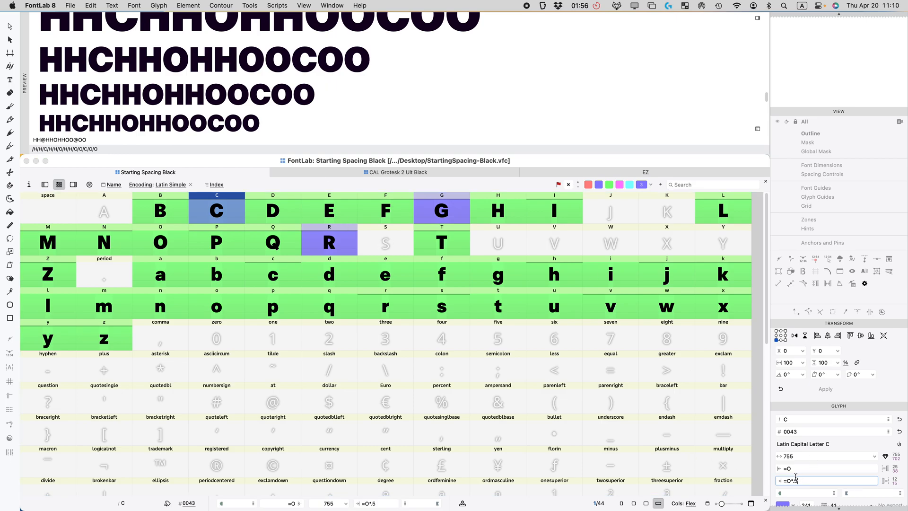
key("BackSpace")
type("6")
key("Return")
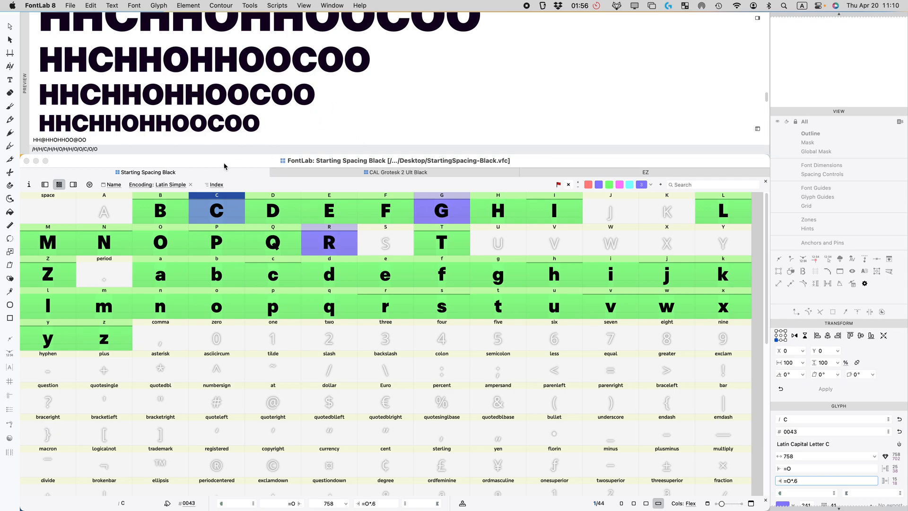
left_click(422, 255)
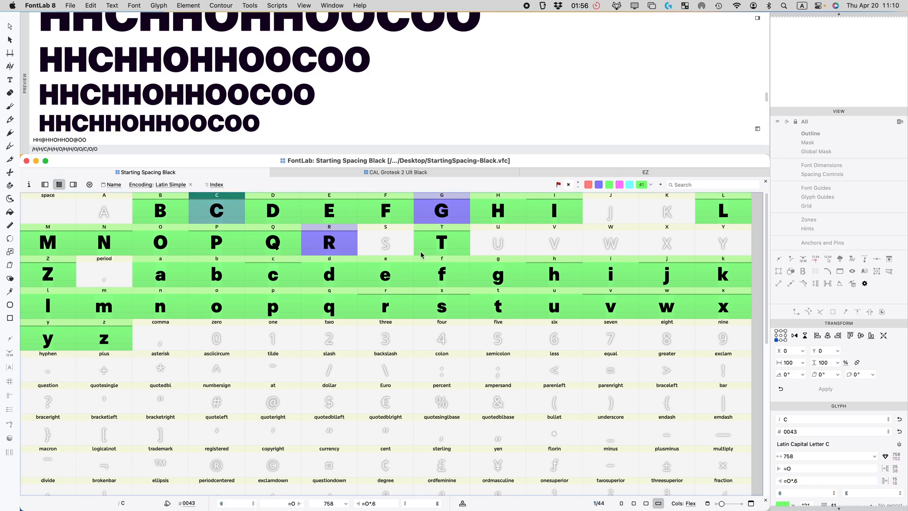
left_click(440, 216)
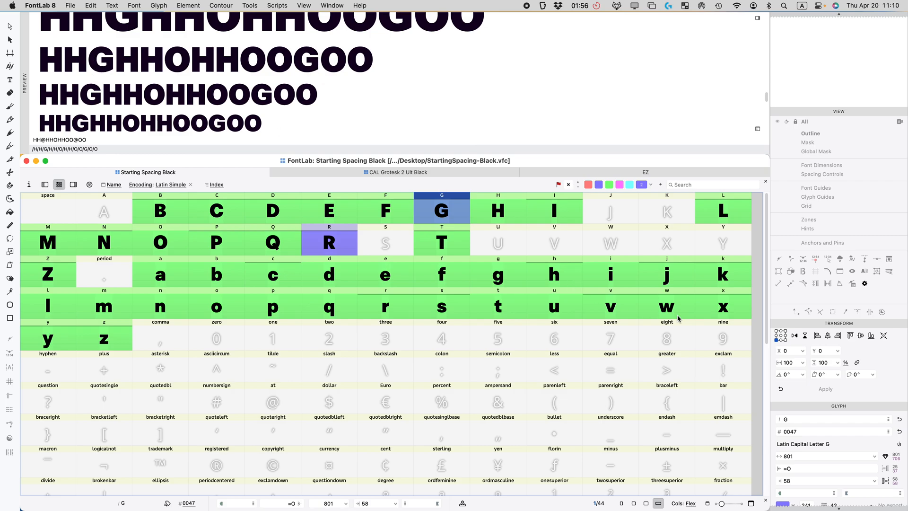
Step: Set G's right sidebearing to the formula =H*.75
scroll(781, 431, "down", 4)
left_click(796, 401)
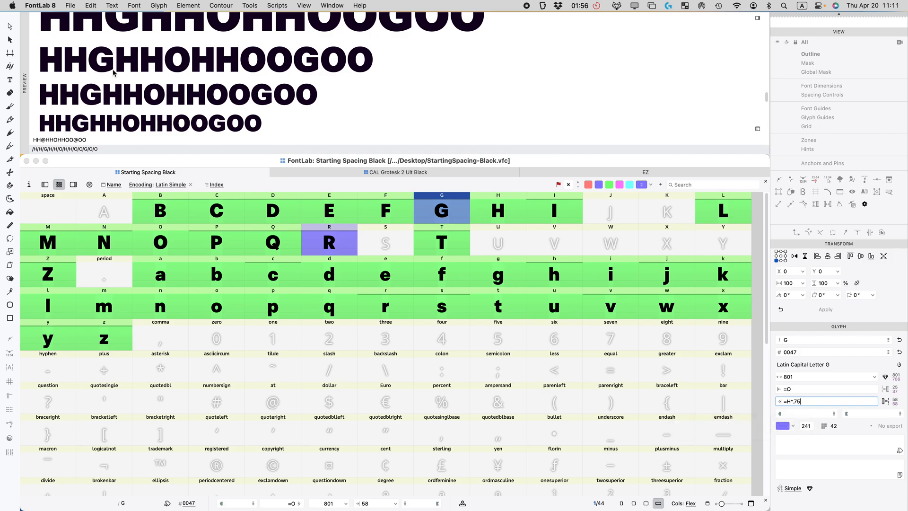
key("Return")
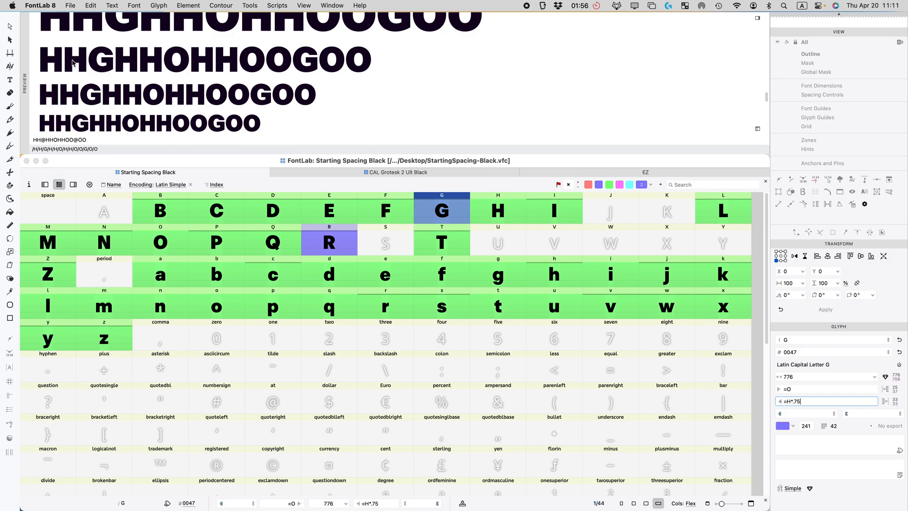
Step: Compare G against D, then flag G green and move on to R
left_click(274, 211)
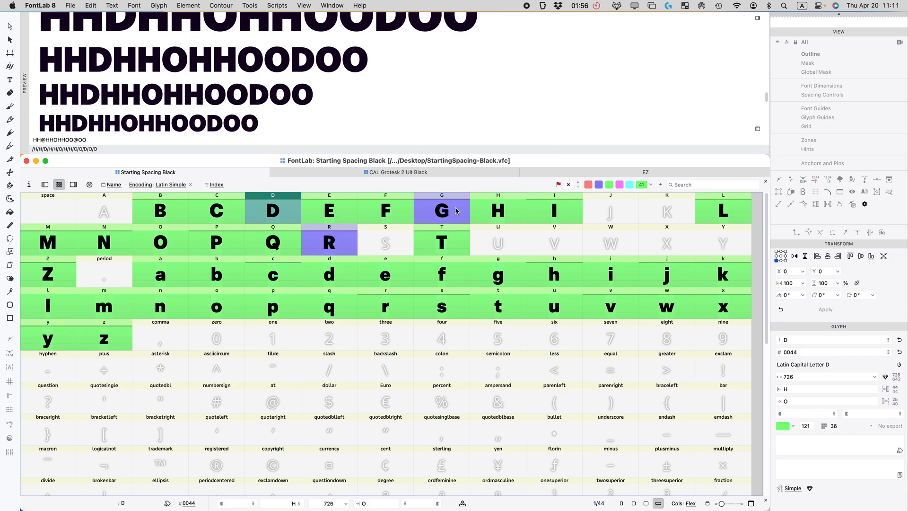
key("Right")
key("Right")
key("Right")
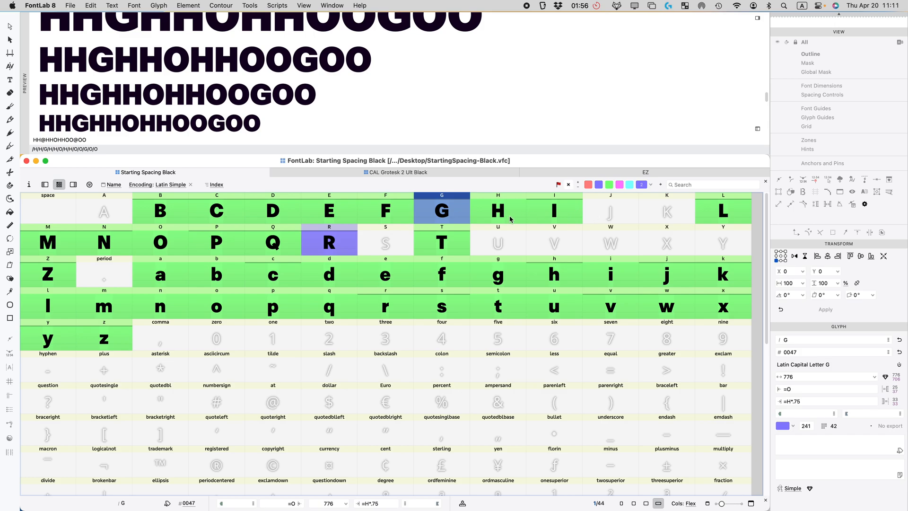
left_click(610, 184)
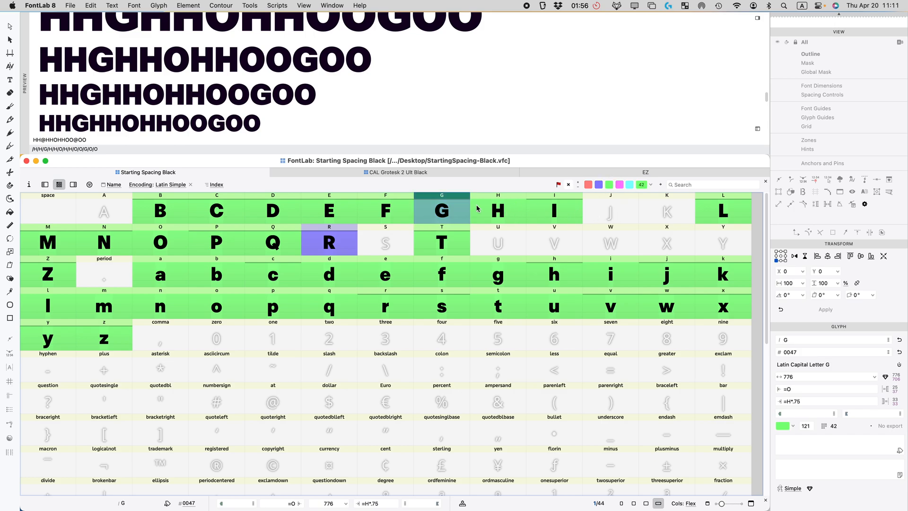
left_click(330, 247)
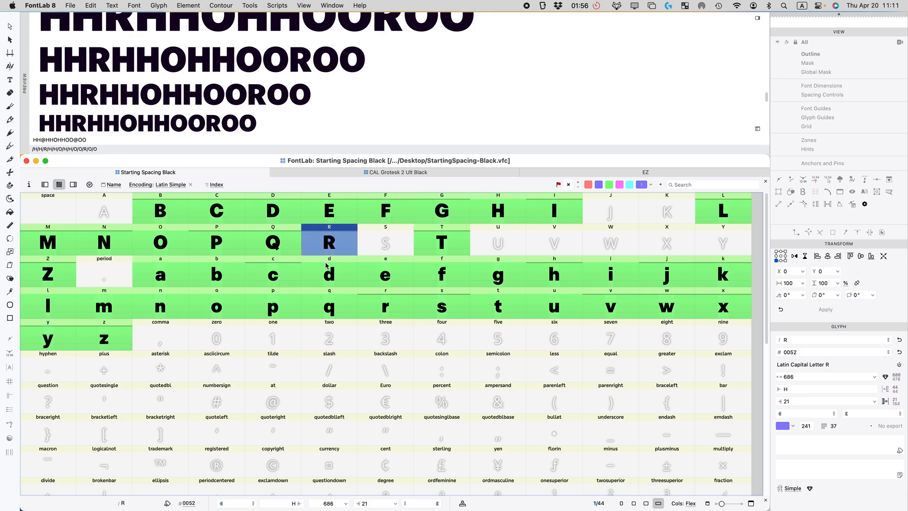
Step: Check R and T, and locate the empty S, U and J slots
left_click(793, 401)
left_click(419, 242)
left_click(377, 254)
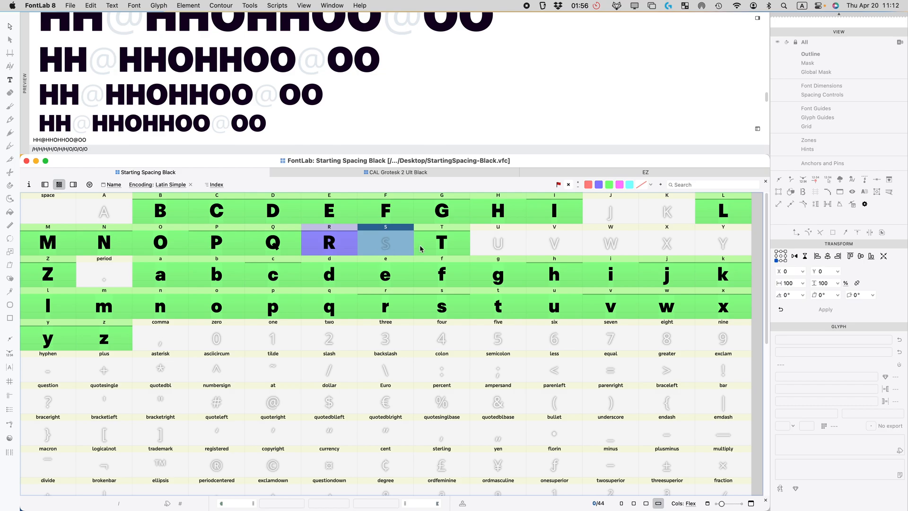
left_click(498, 249)
left_click(611, 212)
left_click(501, 247)
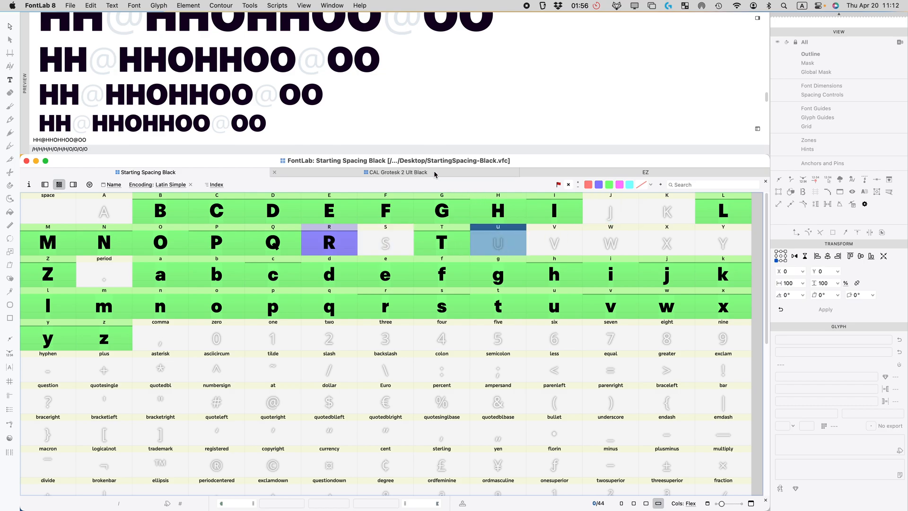
Step: Paste J and U from CAL Grotesk 2 Ult Black into their empty Starting Spacing Black slots
left_click(435, 174)
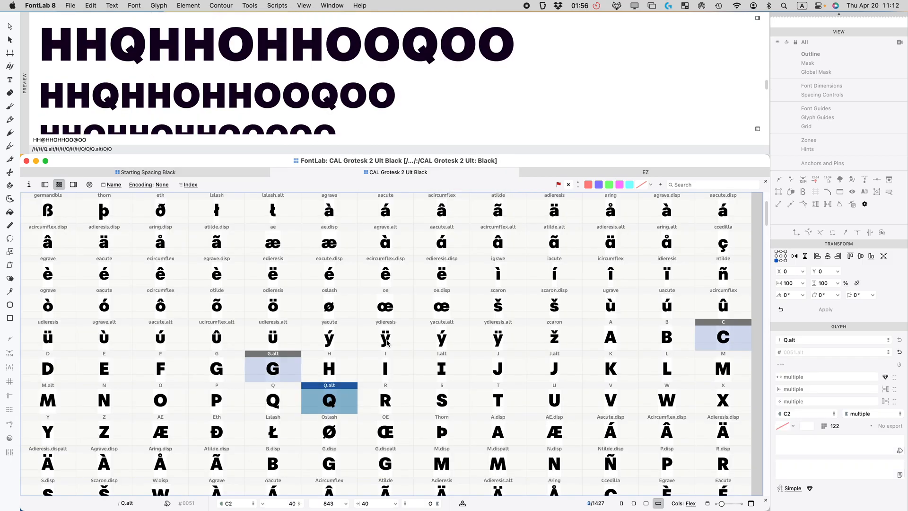
scroll(387, 341, "down", 2)
left_click(513, 314)
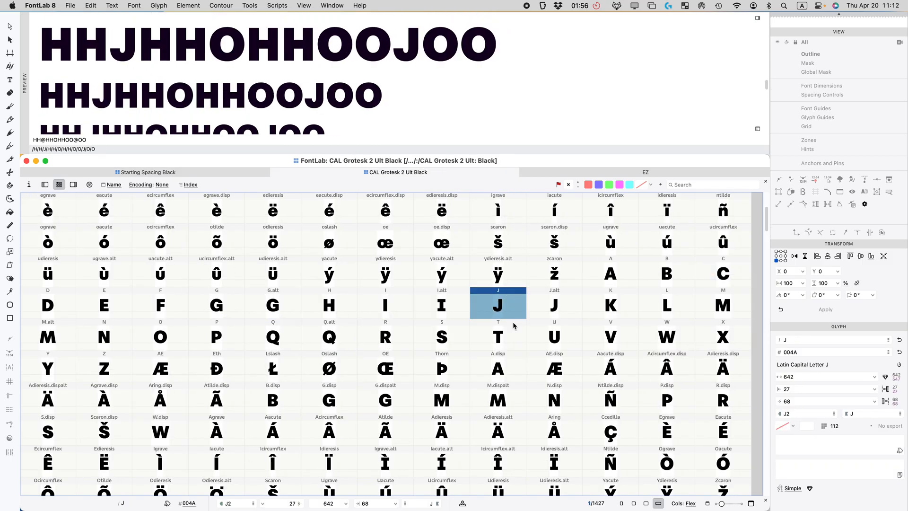
left_click(260, 173)
left_click(599, 216)
key("super+v")
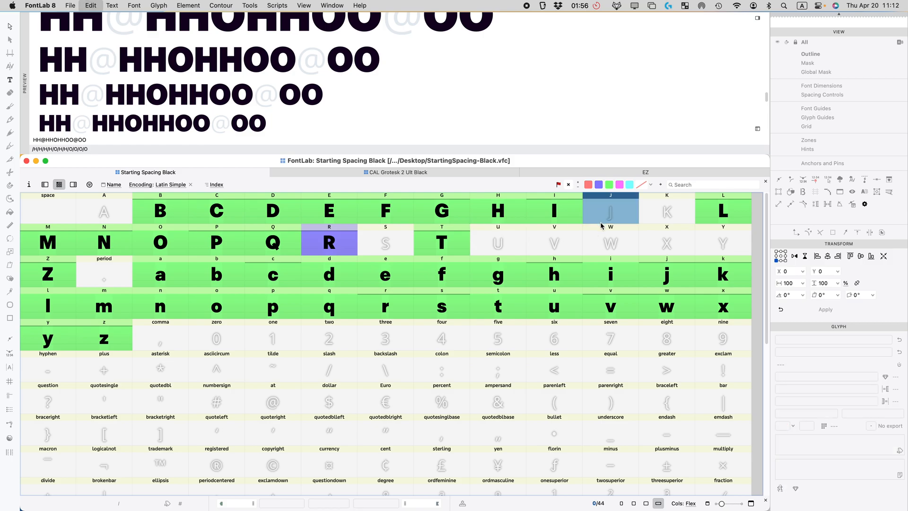
left_click(448, 173)
left_click(566, 332)
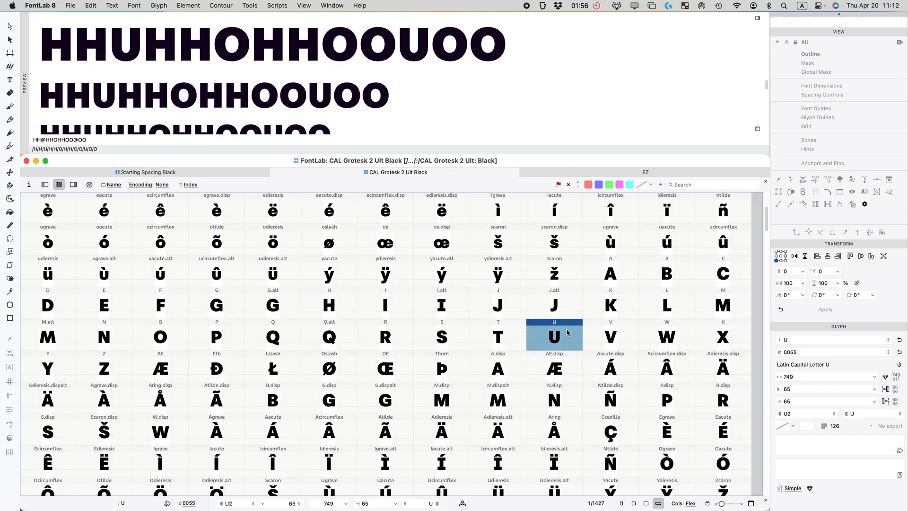
left_click(235, 174)
left_click(496, 247)
key("super+v")
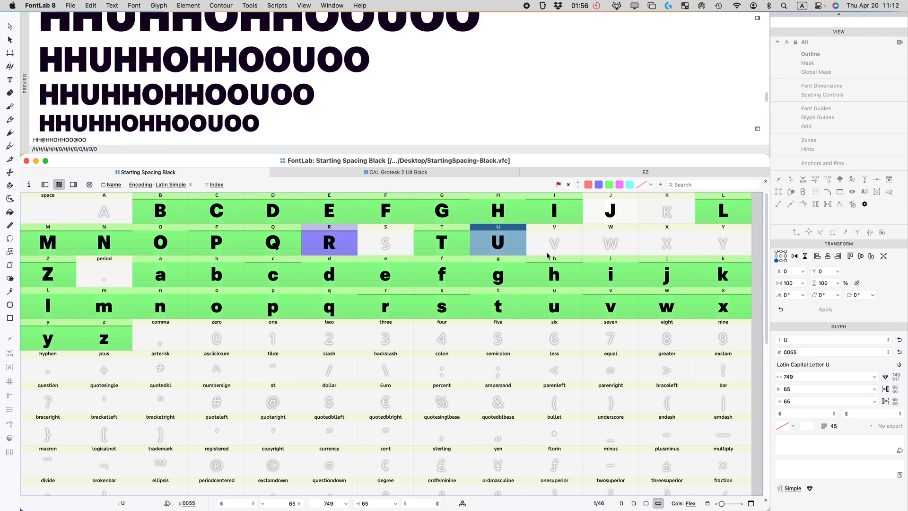
Step: Copy U's =H*.95 left sidebearing formula into its right sidebearing, giving 41 each
left_click(802, 389)
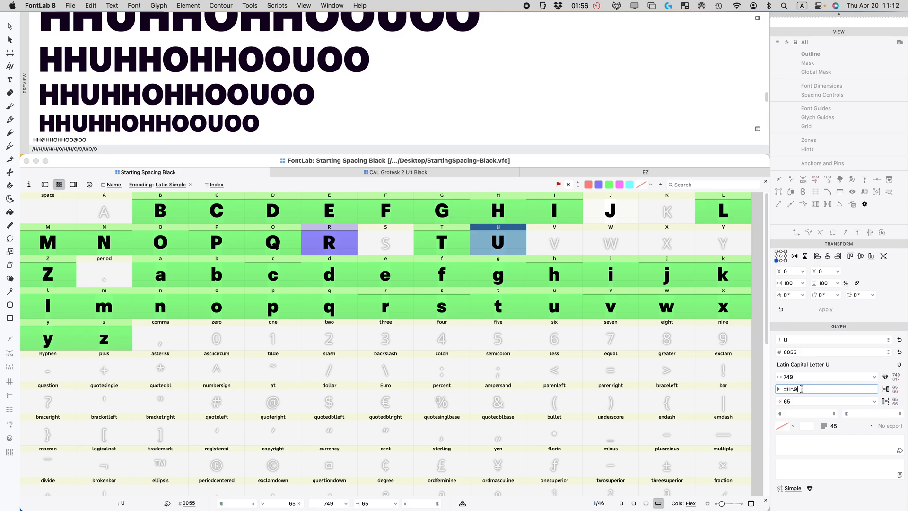
key("super+a")
key("super+c")
left_click(797, 400)
key("super+v")
key("Return")
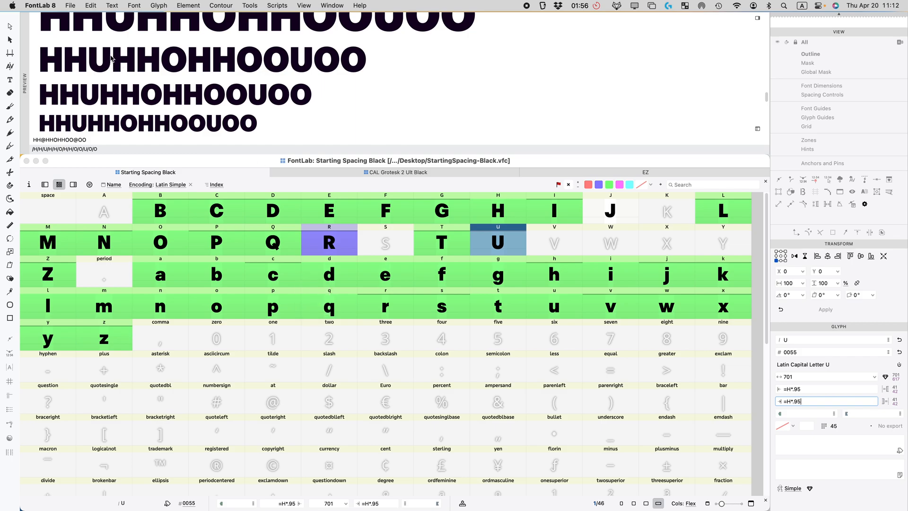
Step: Flag U green, then select J's right sidebearing field
scroll(107, 115, "down", 5)
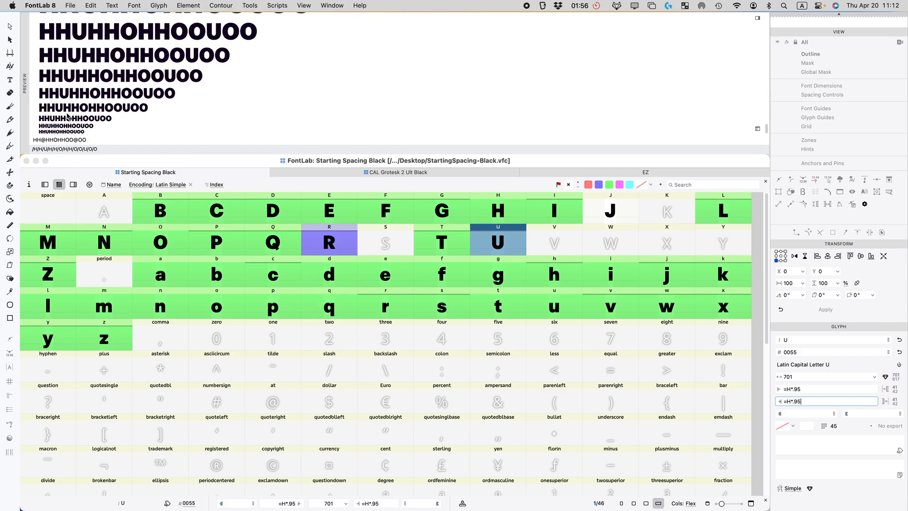
scroll(85, 111, "up", 5)
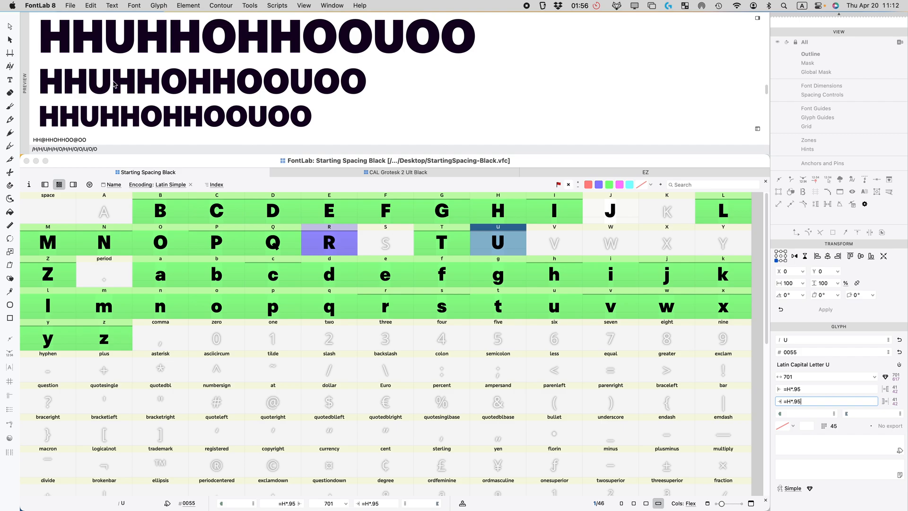
scroll(131, 104, "up", 3)
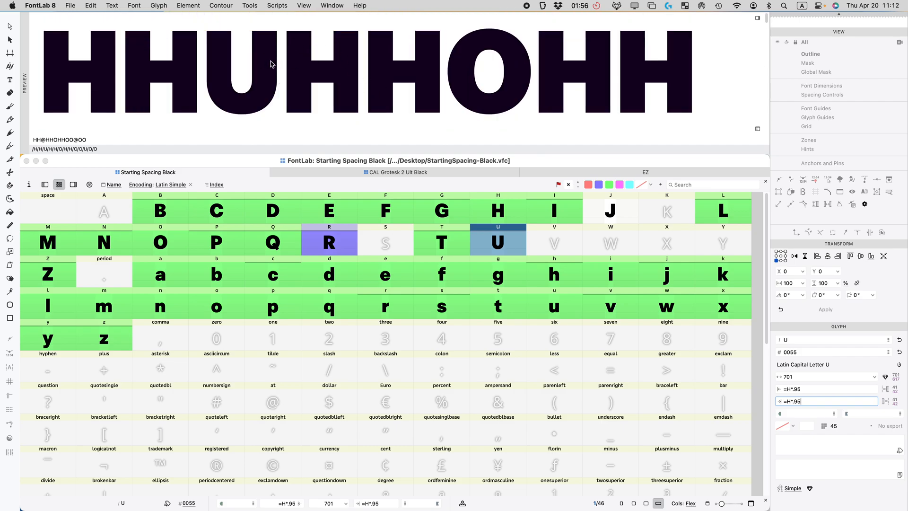
scroll(249, 95, "down", 5)
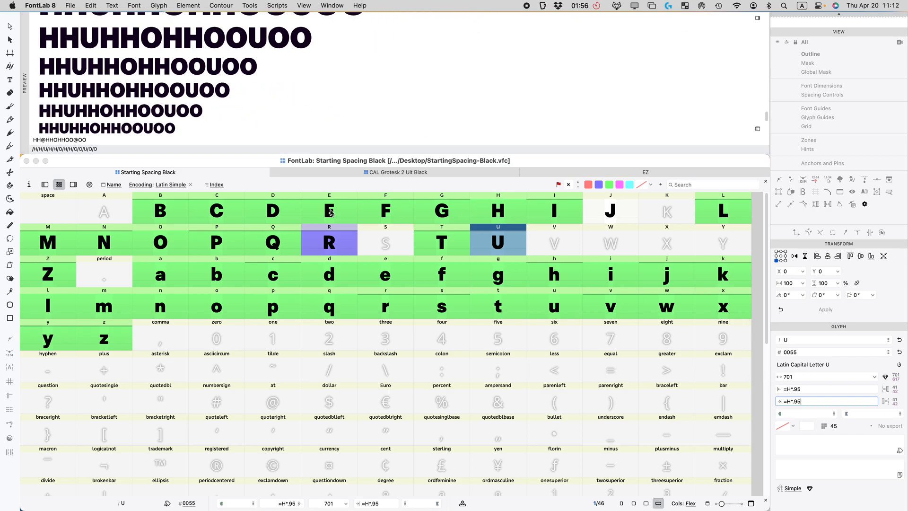
left_click(610, 185)
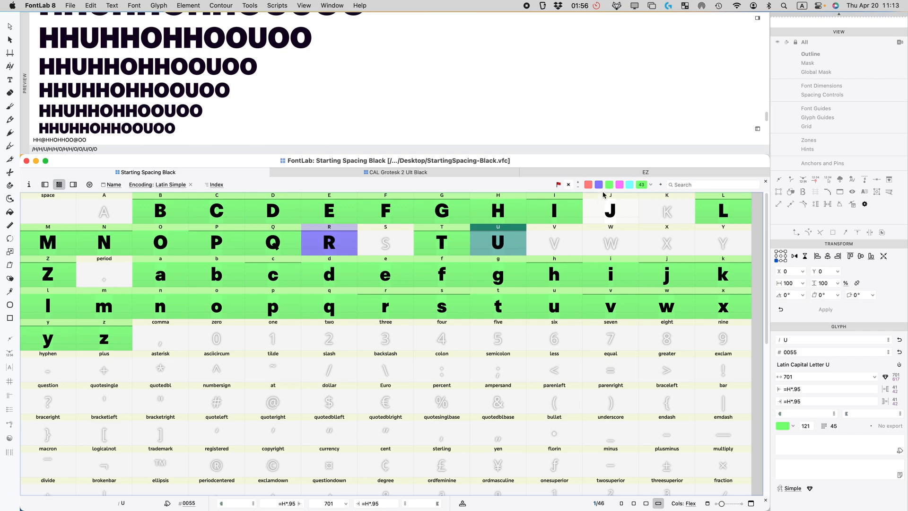
left_click(591, 220)
left_click(800, 400)
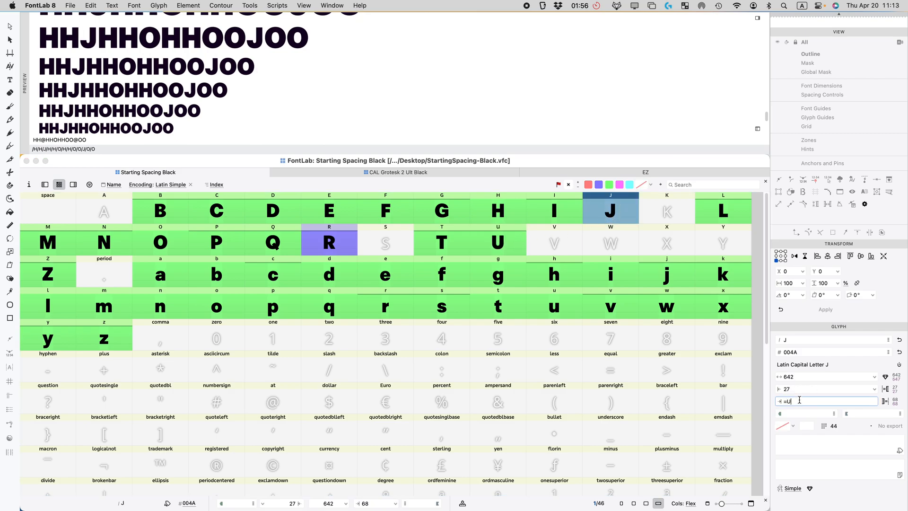
Step: Link J's right sidebearing to U with =U, comparing T and L spacing
key("Return")
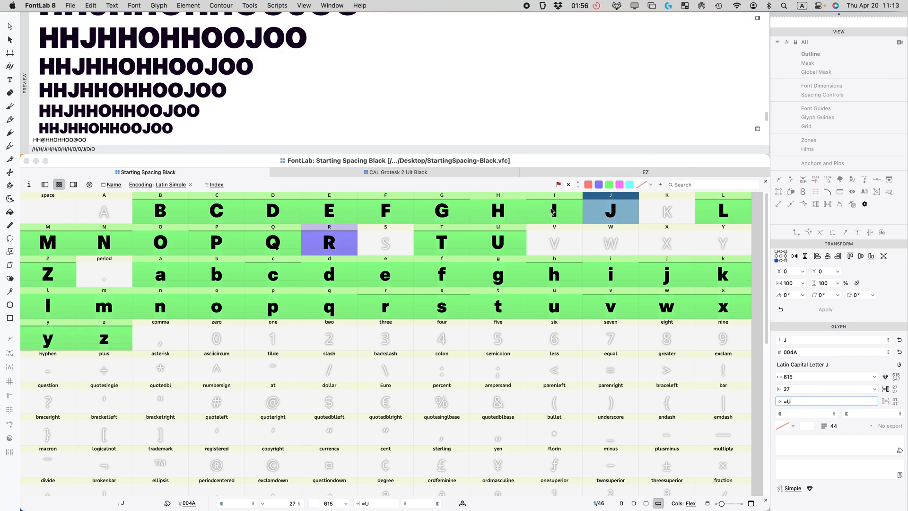
left_click(610, 211)
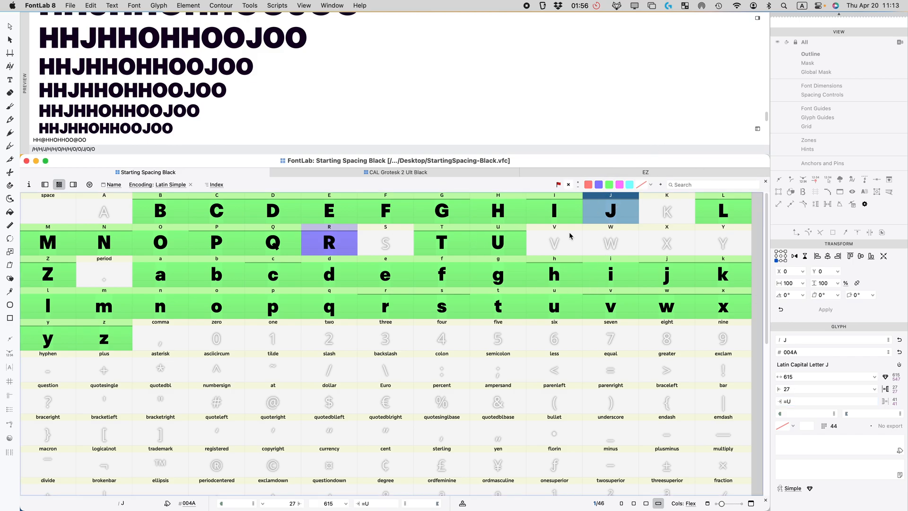
left_click(800, 390)
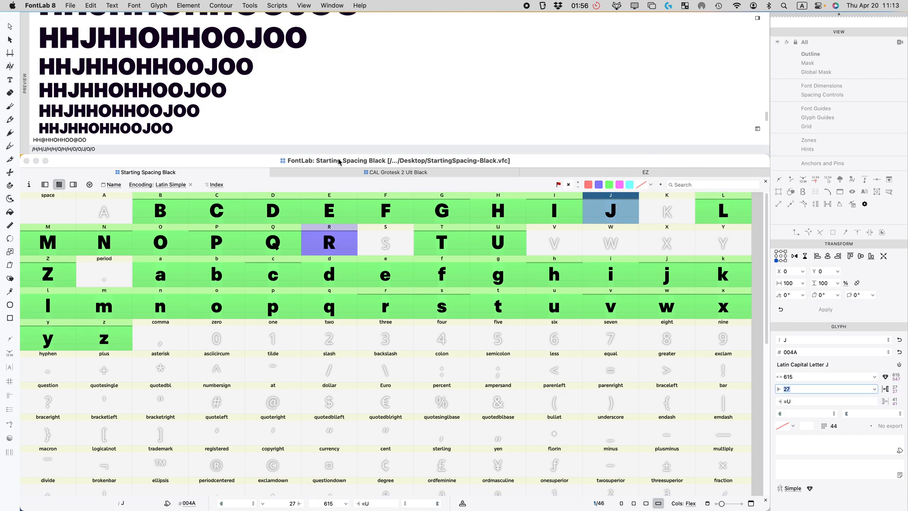
left_click(435, 245)
left_click(720, 212)
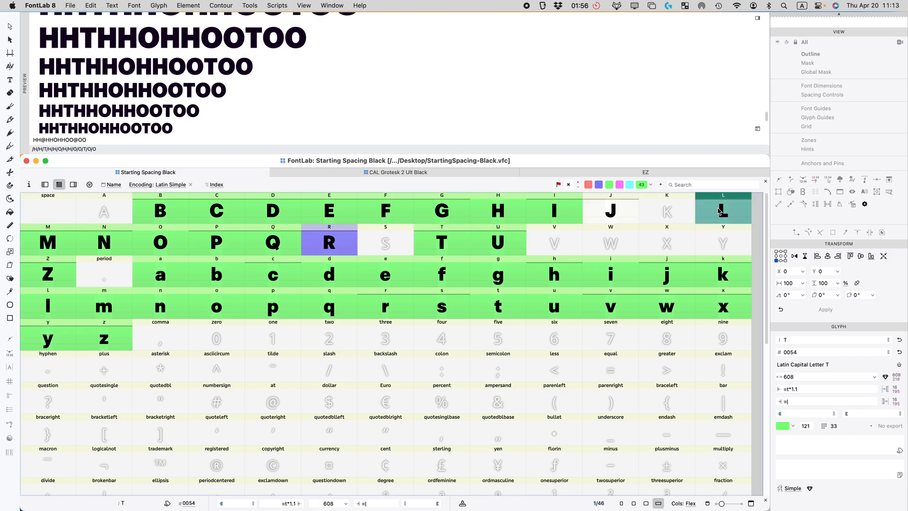
left_click(617, 211)
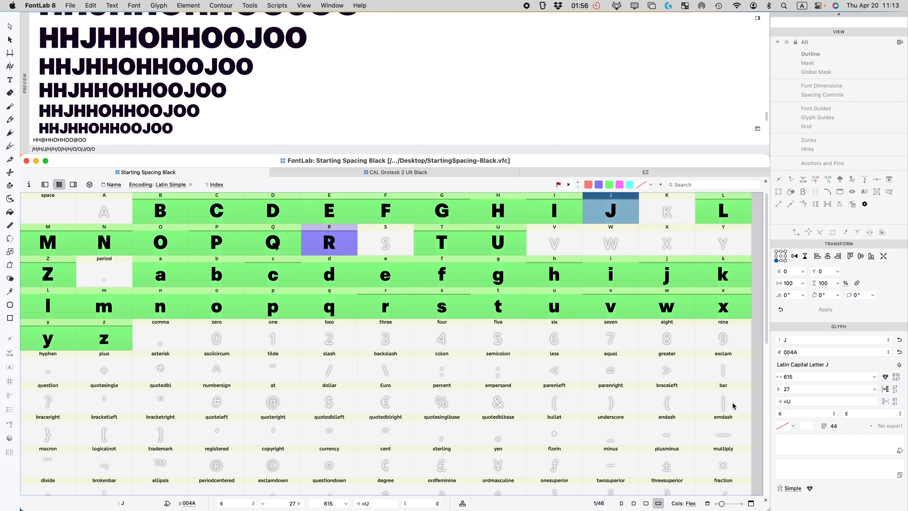
Step: Set J's left sidebearing to 5, giving a width of 593
left_click(793, 389)
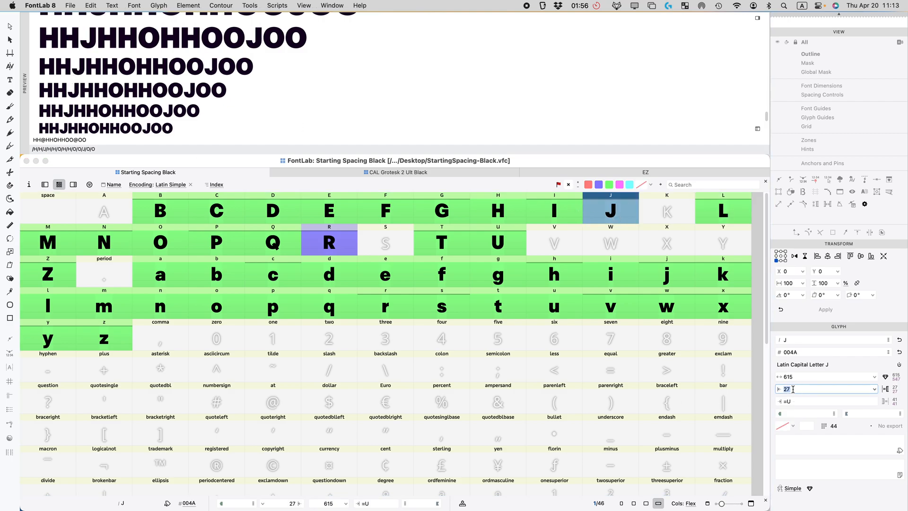
type("=0")
key("Return")
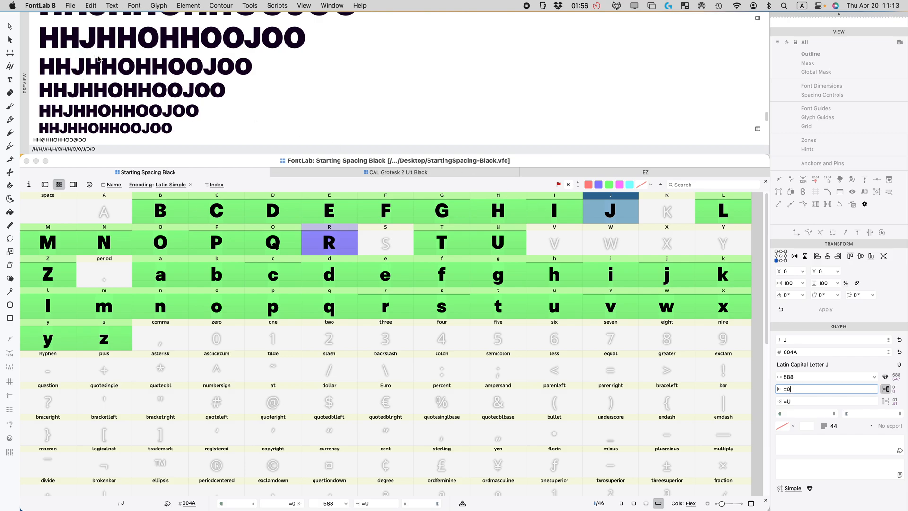
key("BackSpace")
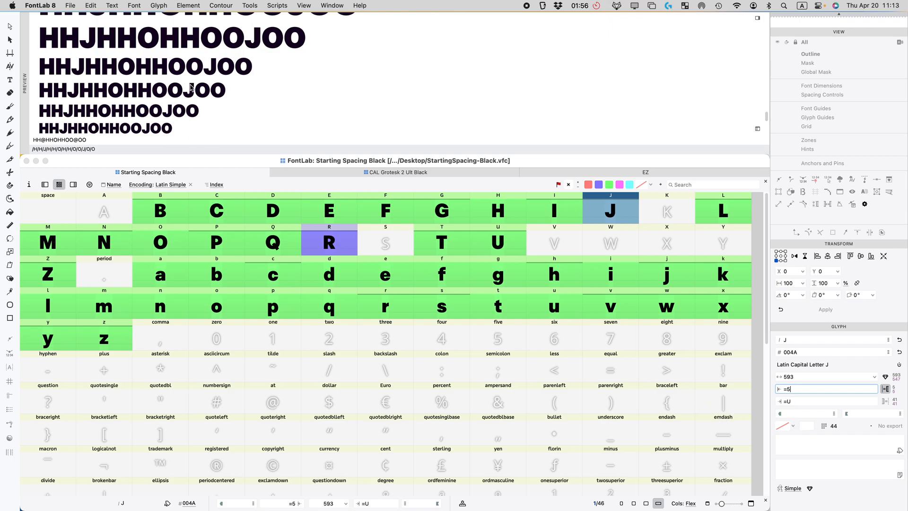
key("Return")
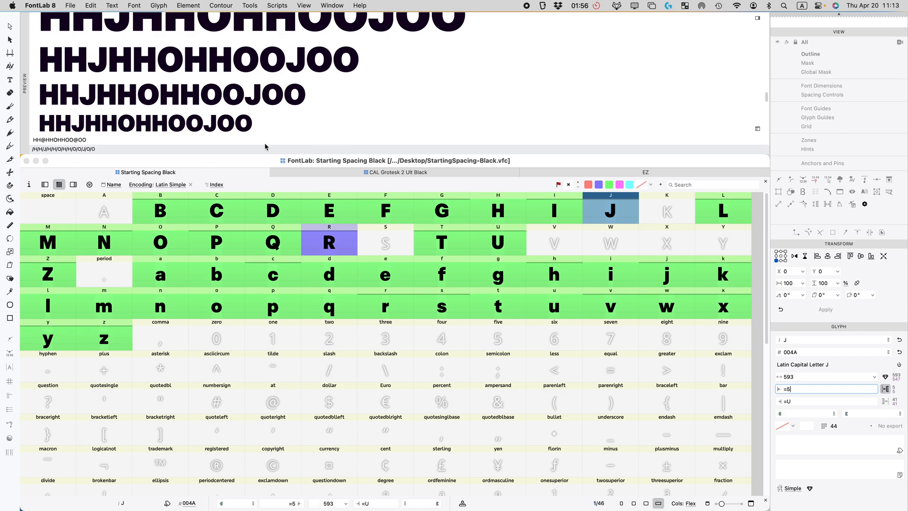
scroll(265, 142, "up", 3)
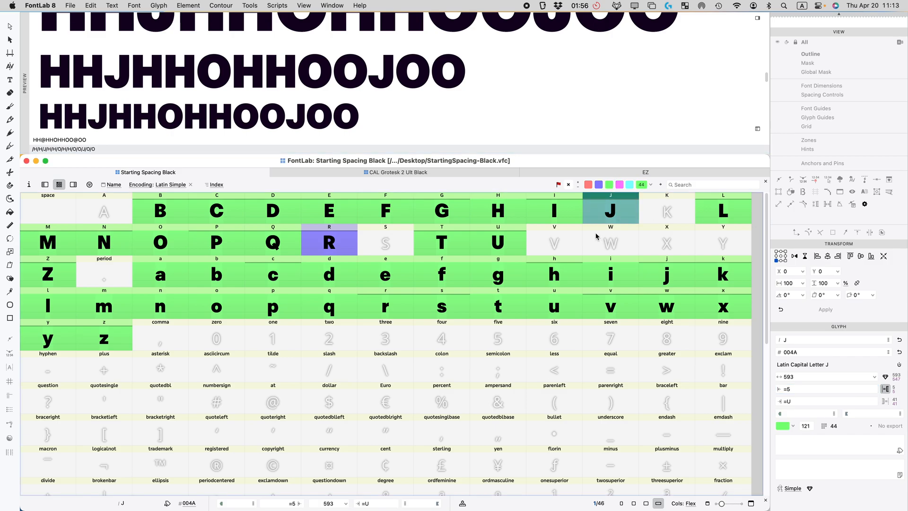
left_click(160, 276)
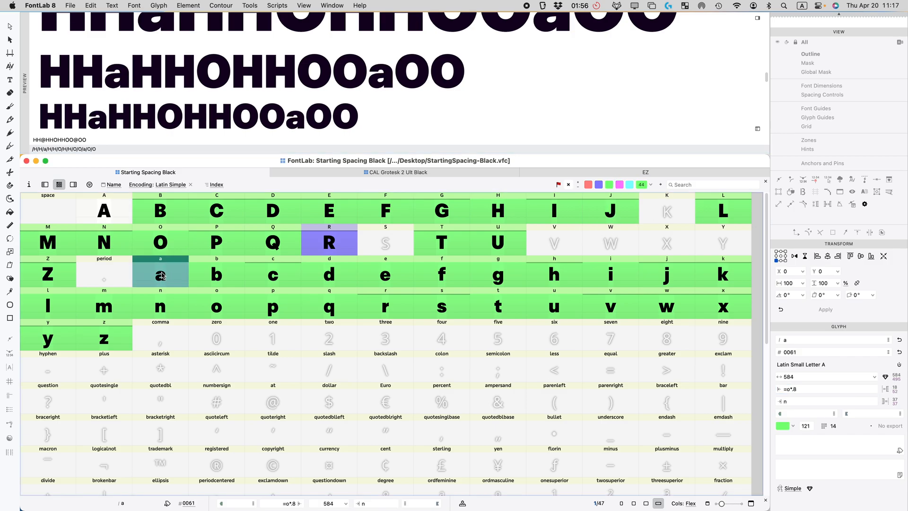
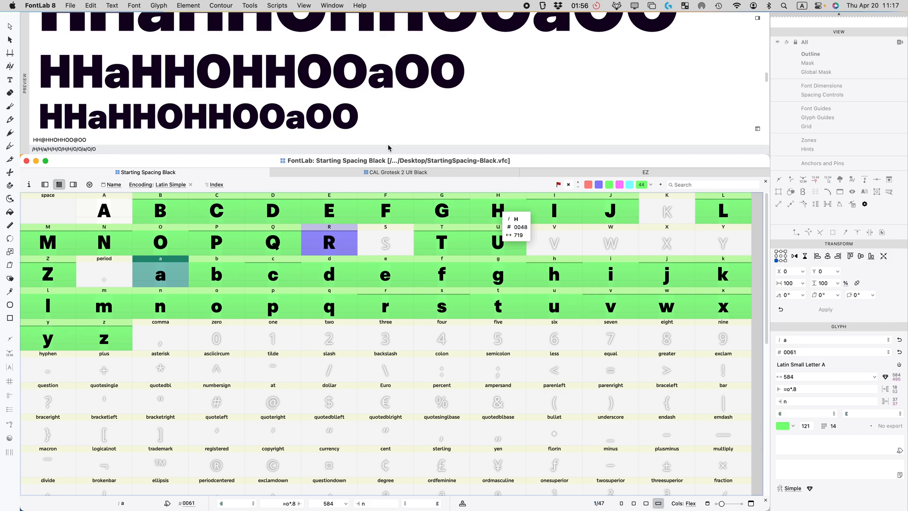
Step: In CAL Grotesk 2 Ult Black, select the K, S and V through Y glyphs for copying
left_click(412, 174)
scroll(542, 298, "down", 1)
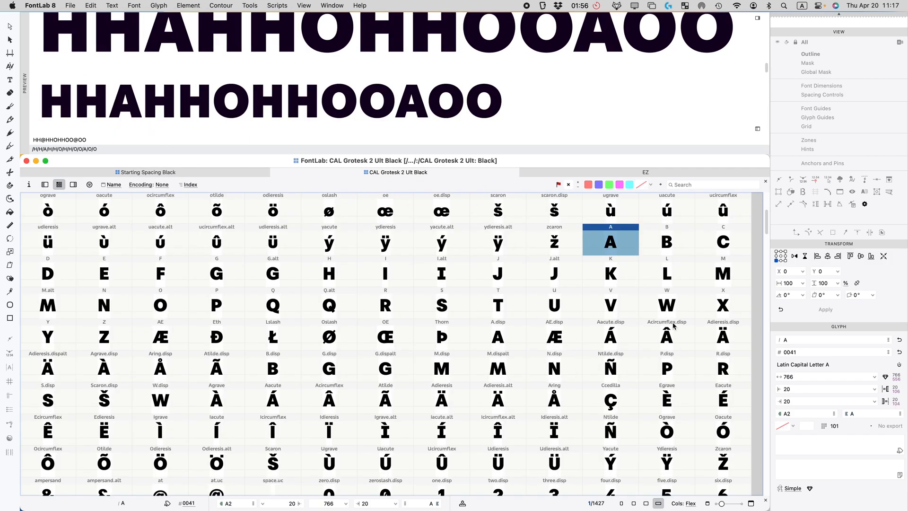
left_click(614, 273, "super")
left_click(658, 235)
left_click(624, 265)
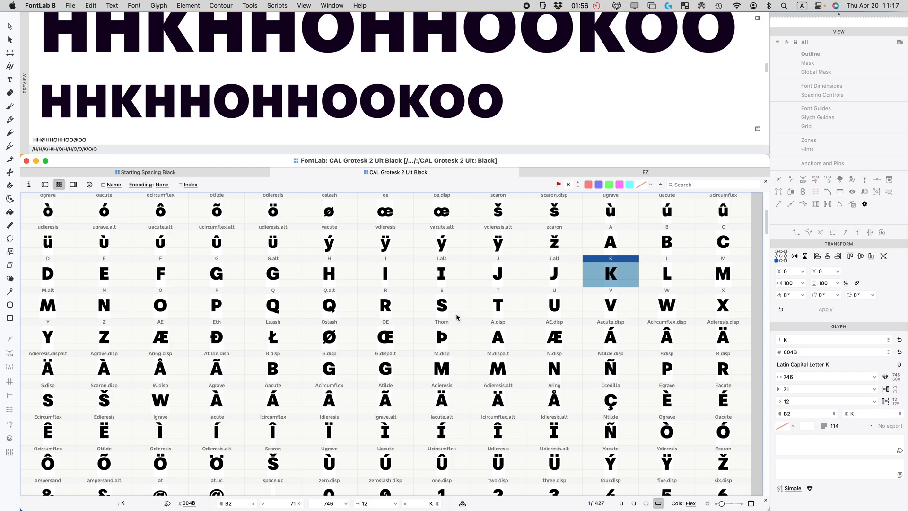
left_click(457, 315, "super")
left_click(613, 303, "super")
left_click(27, 349, "shift")
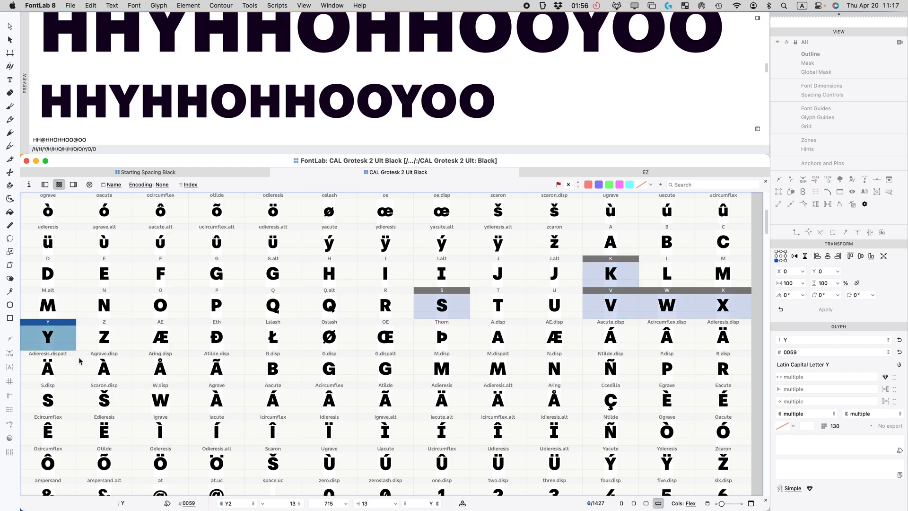
Step: Paste them into the empty K, S and V–Y cells of Starting Spacing Black
left_click(249, 173)
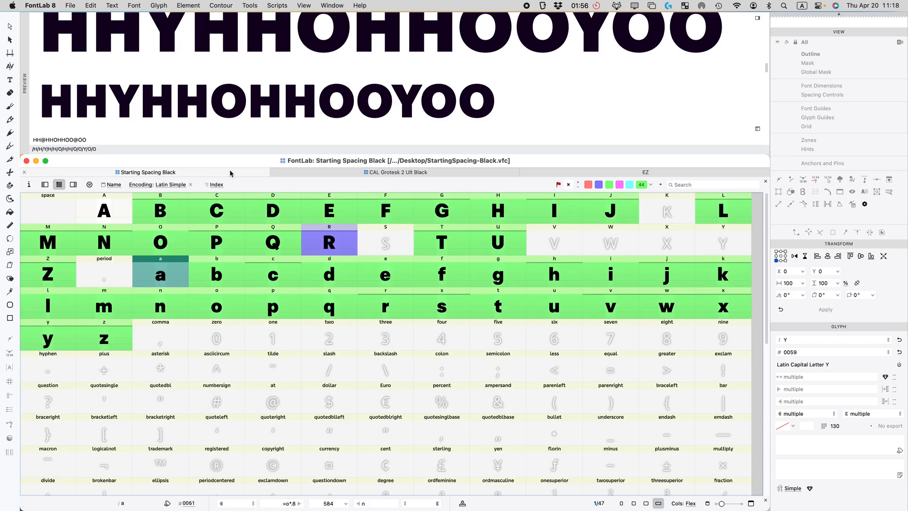
left_click(665, 208)
left_click(382, 251, "super")
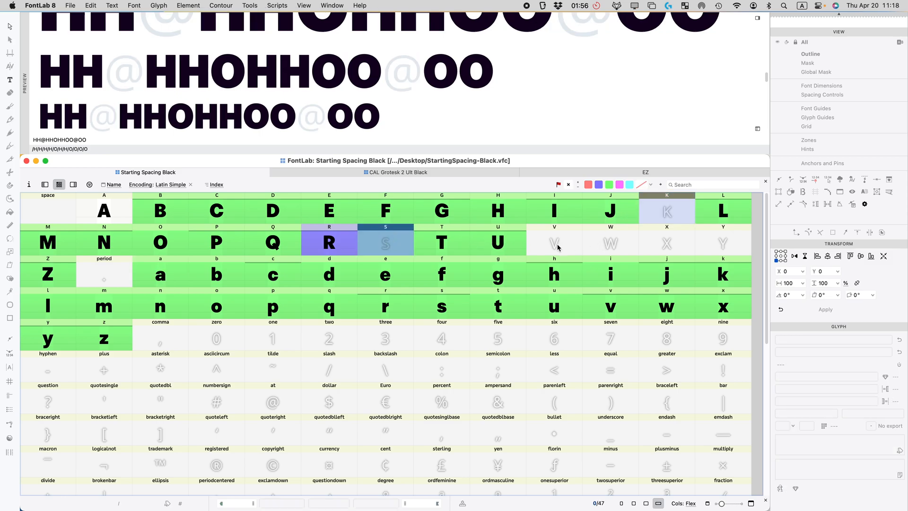
left_click_drag(548, 246, 707, 241)
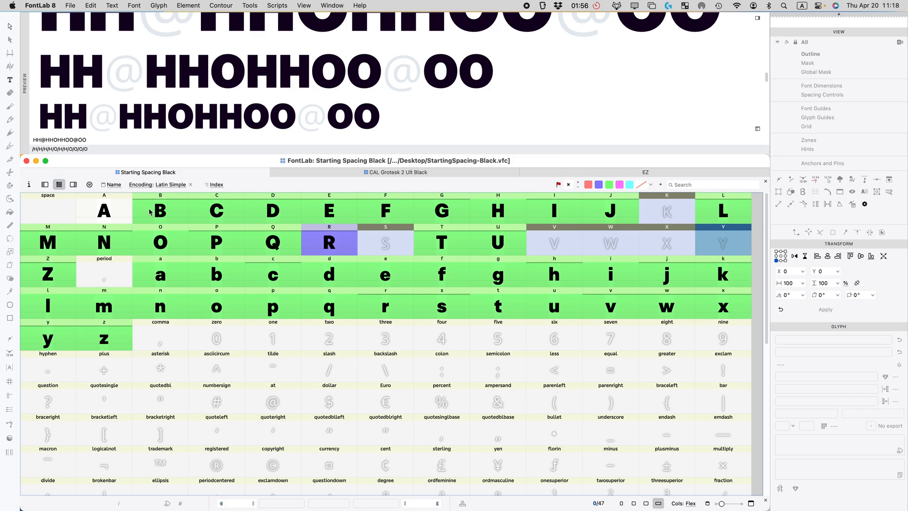
key("super+v")
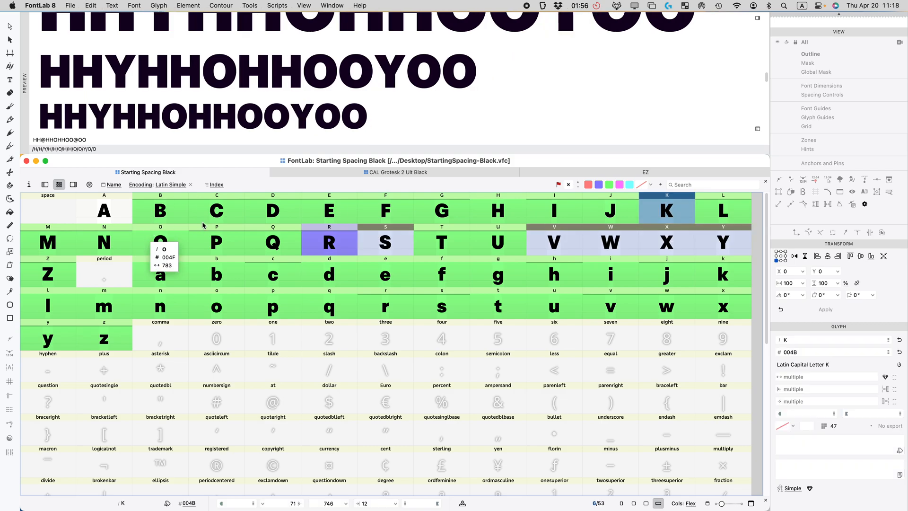
Step: Link K's left sidebearing to H with =H and mark K blue
left_click(587, 240)
key("Right")
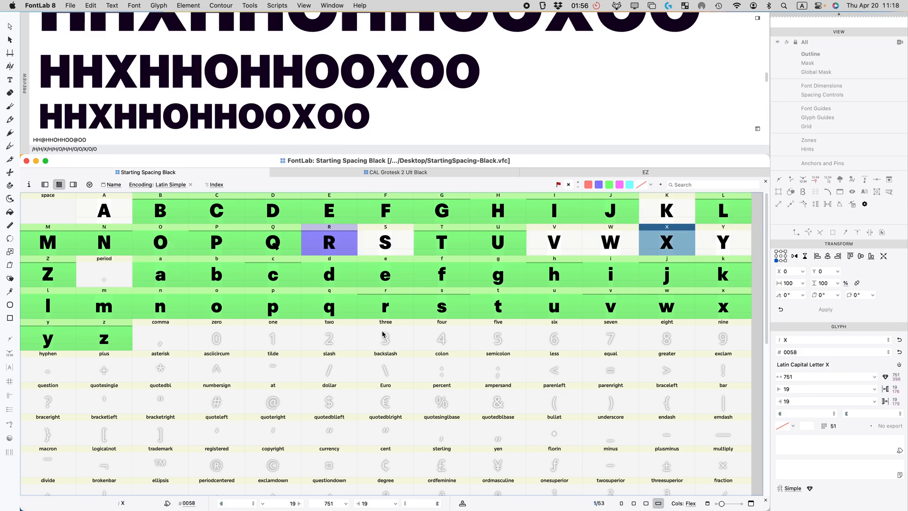
left_click(671, 214)
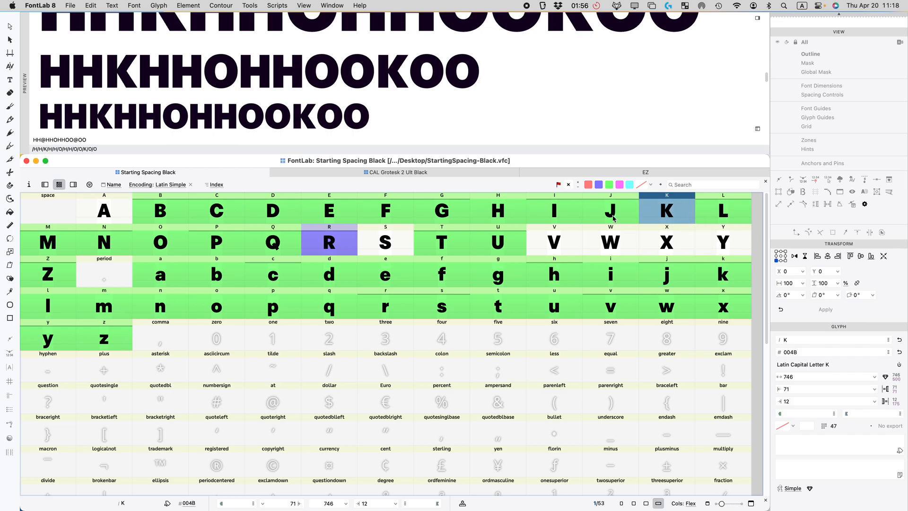
left_click(799, 389)
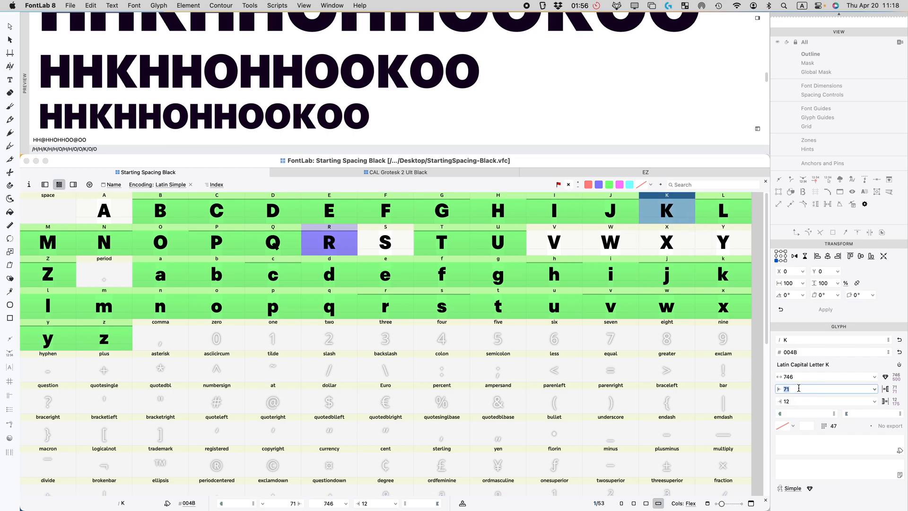
type("=H")
key("Return")
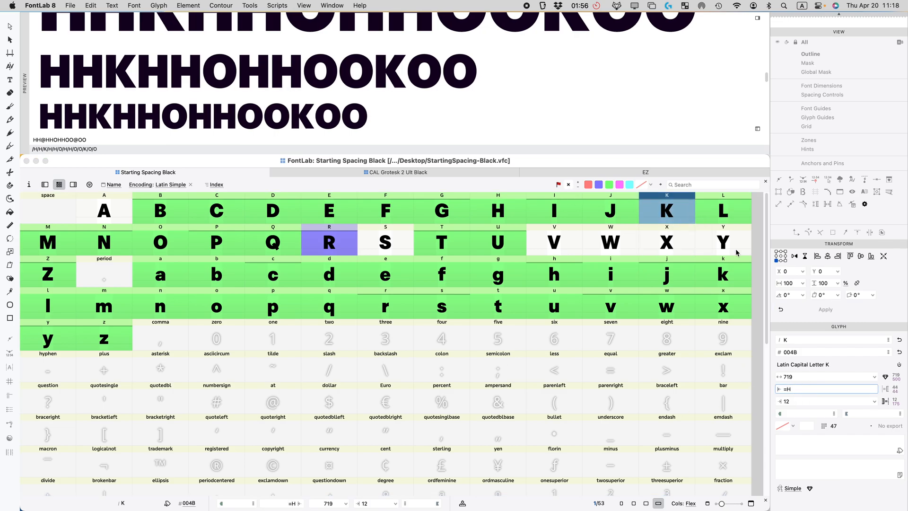
left_click(598, 185)
Step: Link both of X's sidebearings to lowercase x and mark X pink
left_click(351, 245)
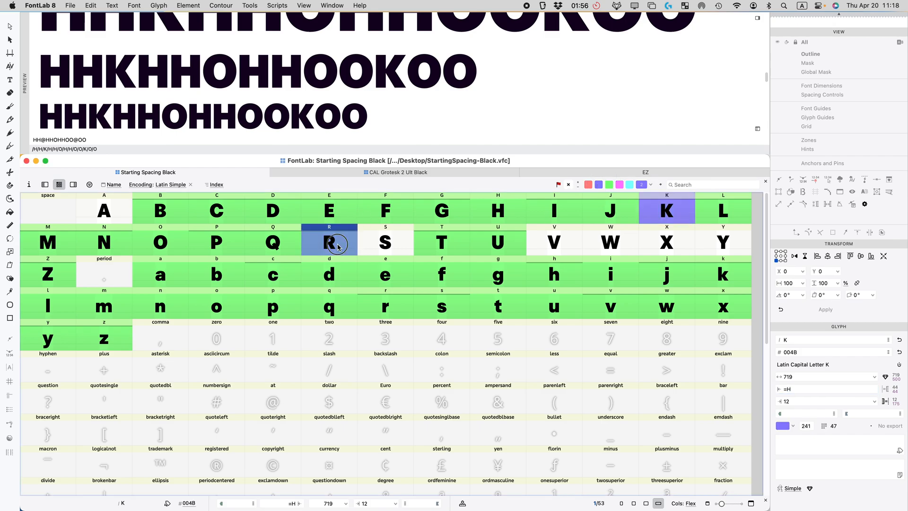
left_click(644, 211)
left_click(646, 254)
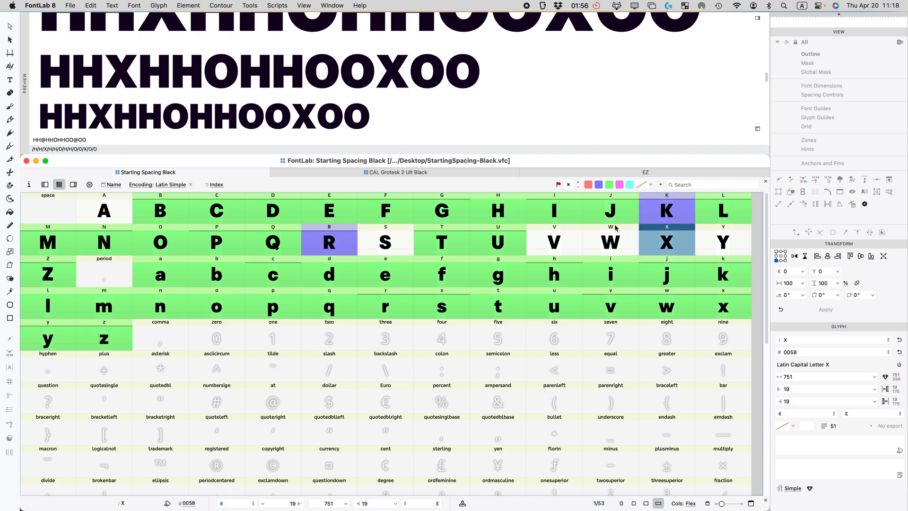
left_click(800, 389)
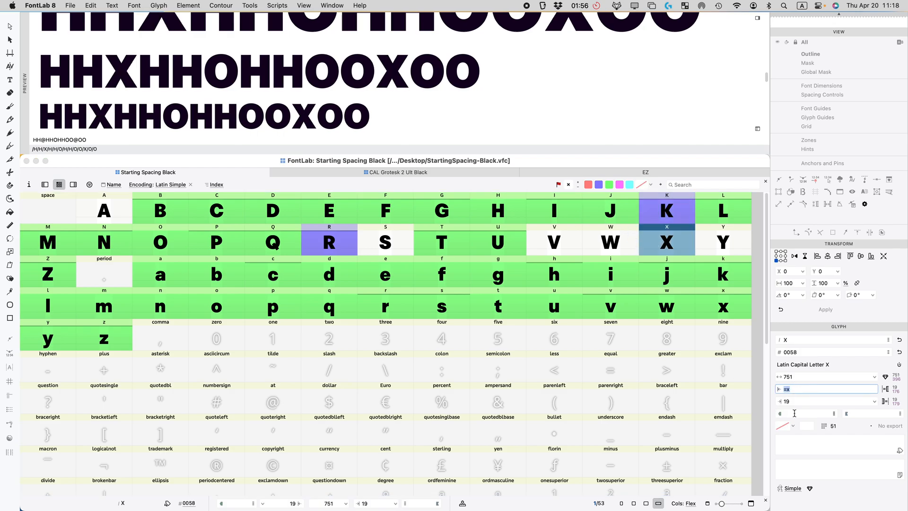
key("Tab")
type("=x")
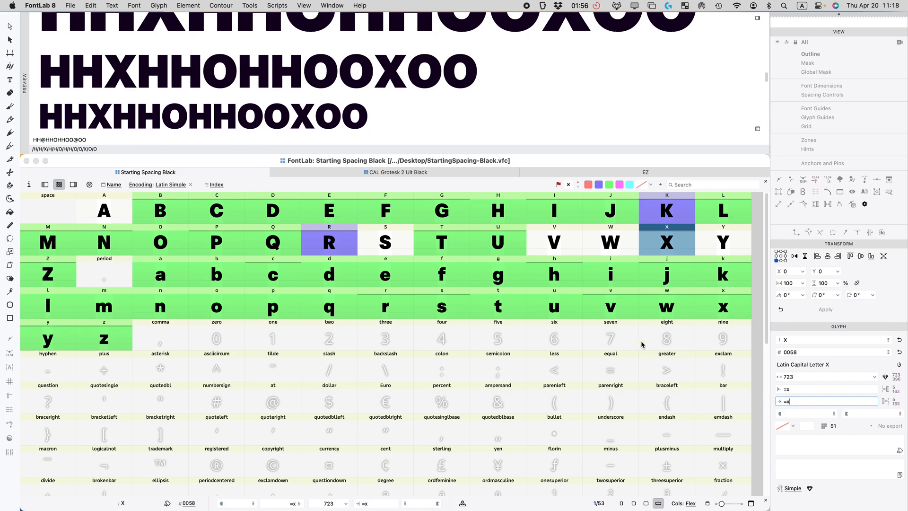
left_click(663, 247)
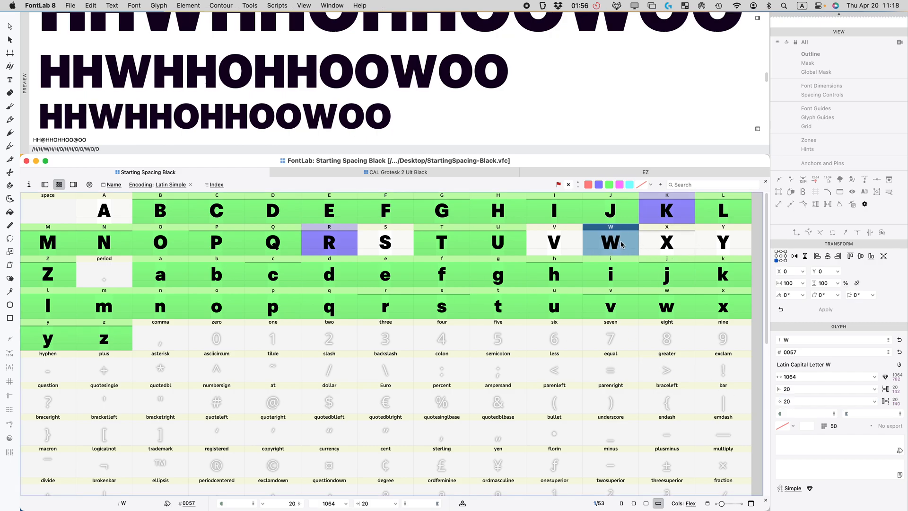
left_click(620, 184)
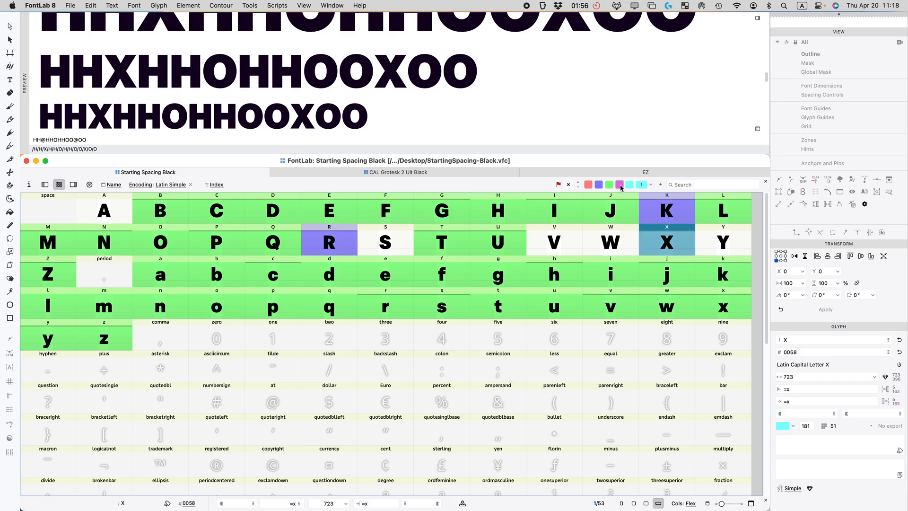
left_click(710, 241)
left_click(610, 243)
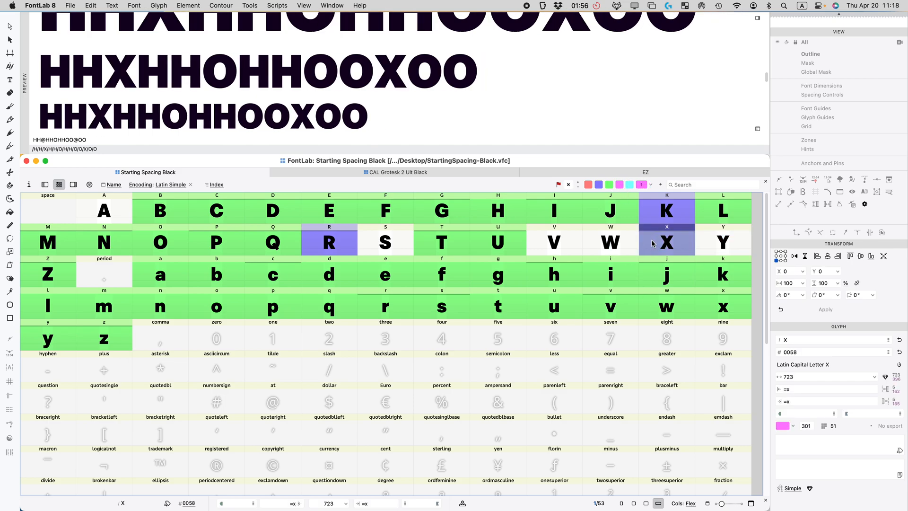
left_click(565, 244)
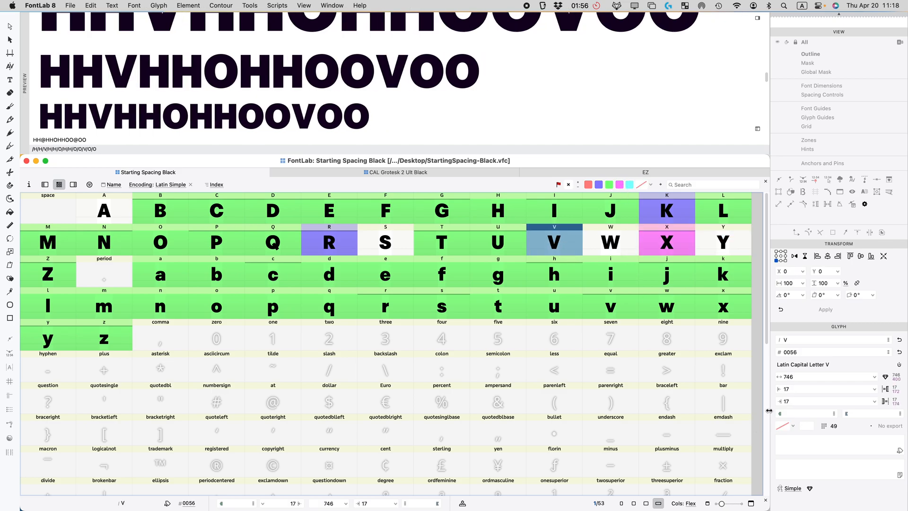
Step: Link both of V's sidebearings to lowercase v
left_click(794, 389)
key("BackSpace")
key("BackSpace")
type("v")
key("Return")
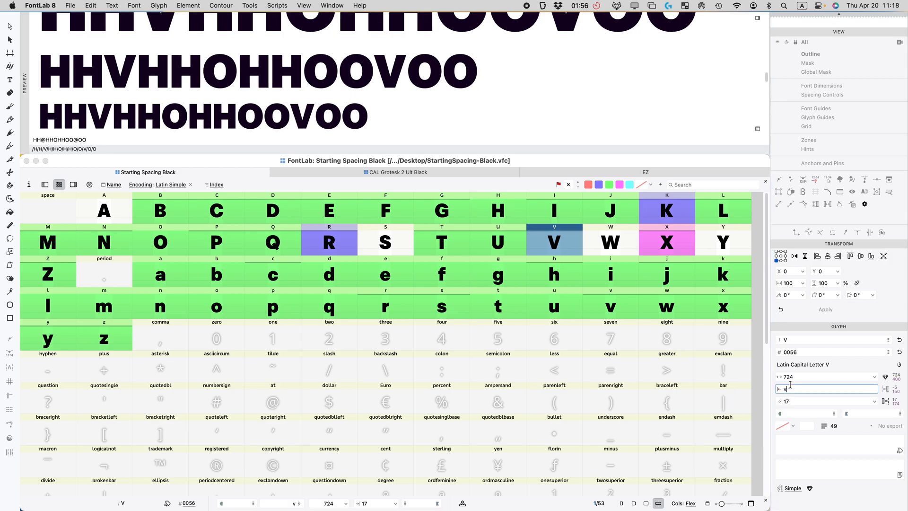
key("Tab")
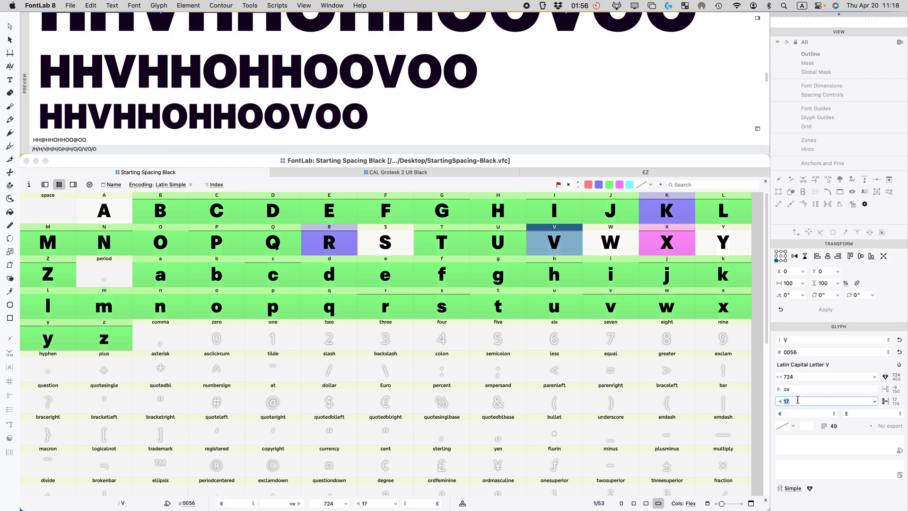
type("v")
key("Return")
Step: Link both of W's sidebearings to V
left_click(606, 243)
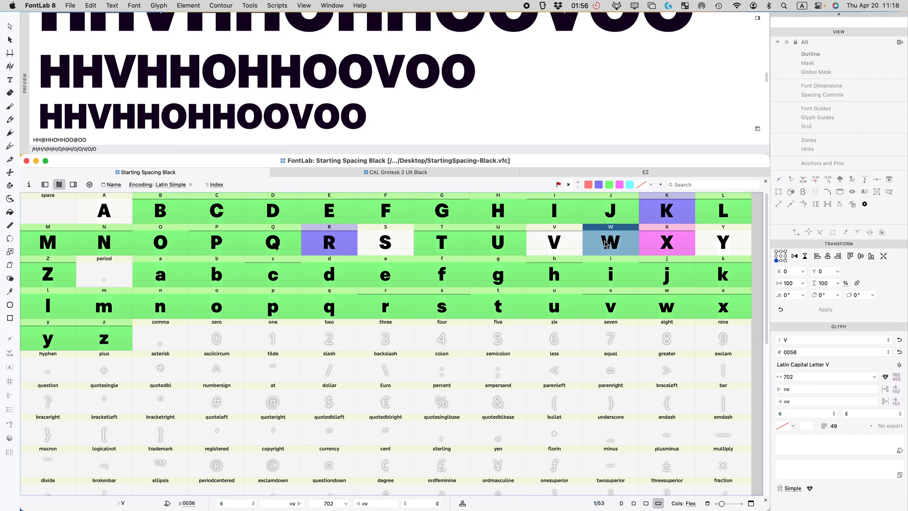
double_click(796, 388)
type("v")
key("Tab")
type("v")
key("Return")
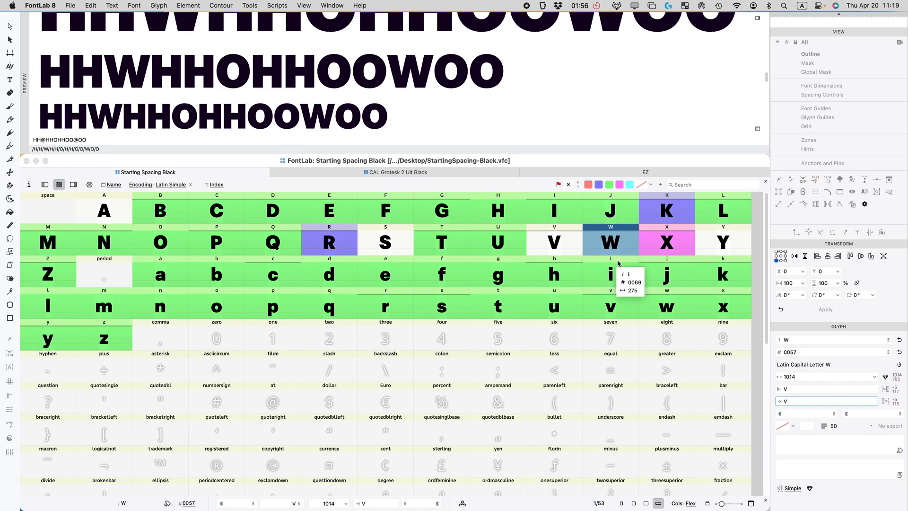
Step: Compare V, W and lowercase v in the HHVHHOHHOOVOO waterfall preview, ending on capital V
scroll(324, 108, "up", 4)
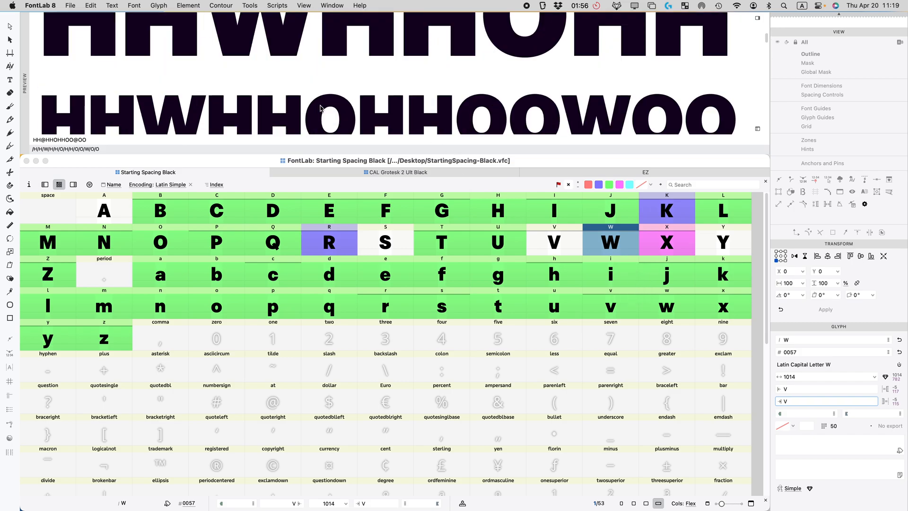
scroll(324, 109, "down", 5)
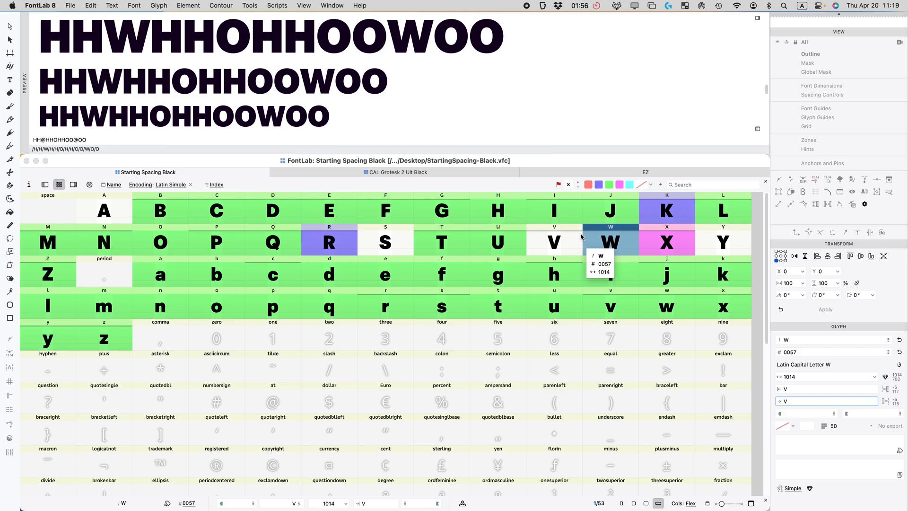
left_click(565, 239)
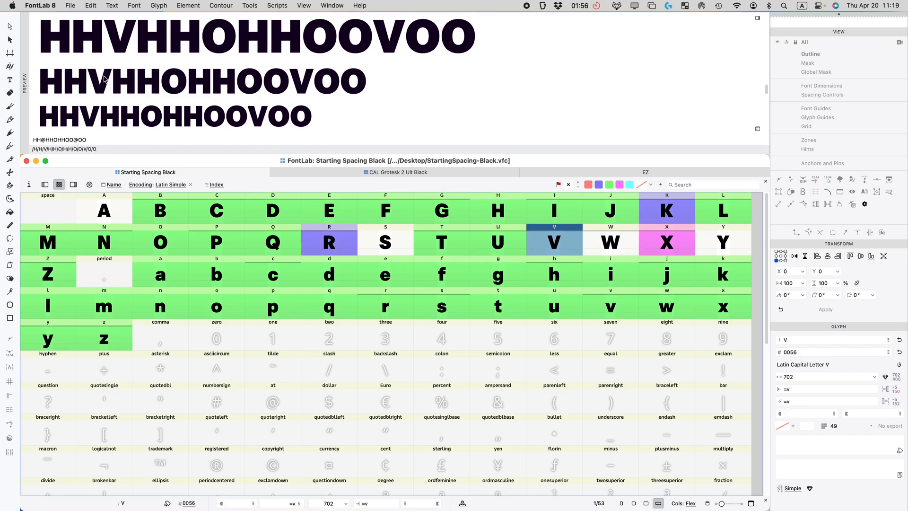
scroll(129, 46, "up", 3)
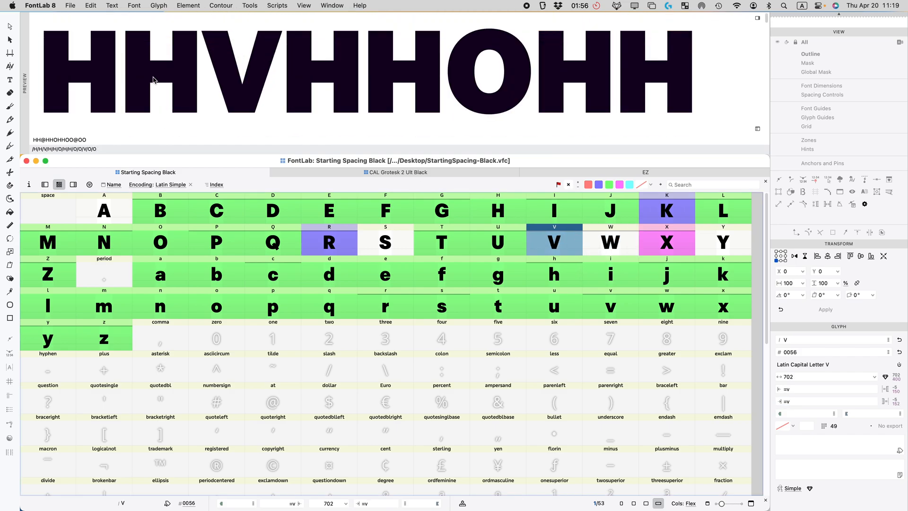
left_click(612, 246)
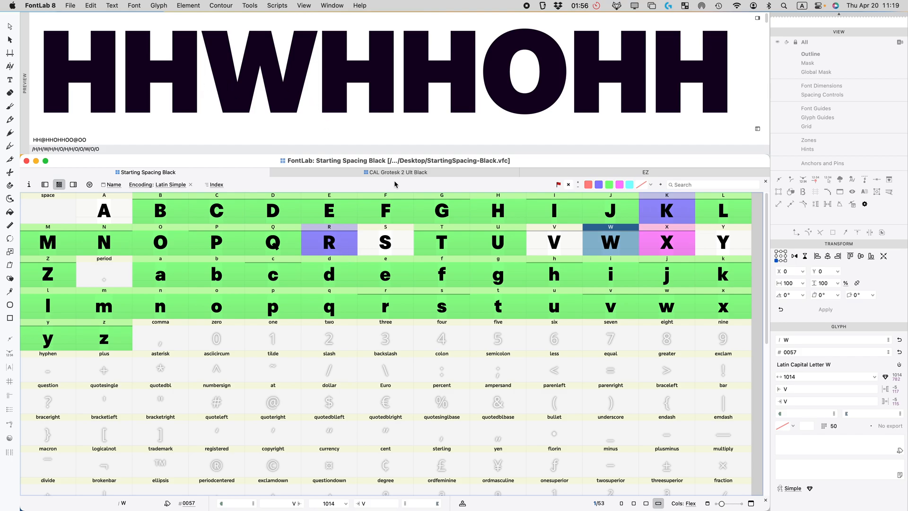
left_click(570, 239)
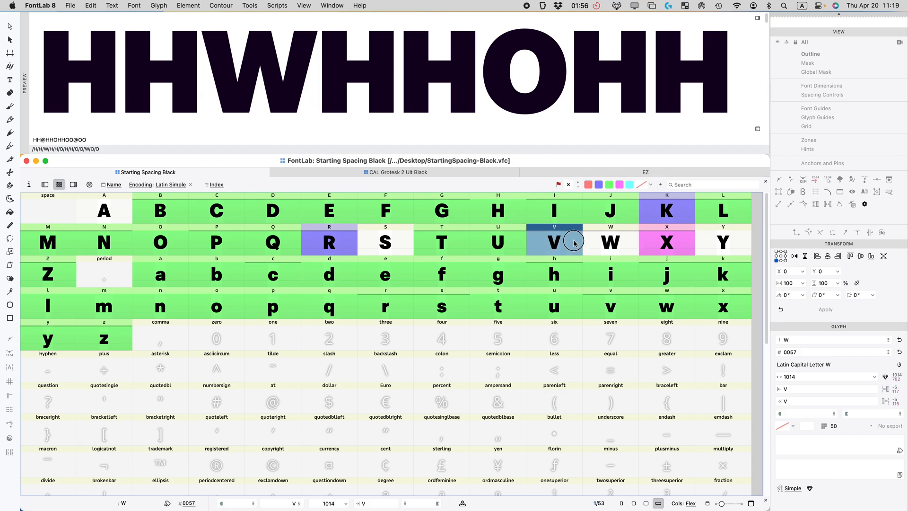
left_click(610, 244)
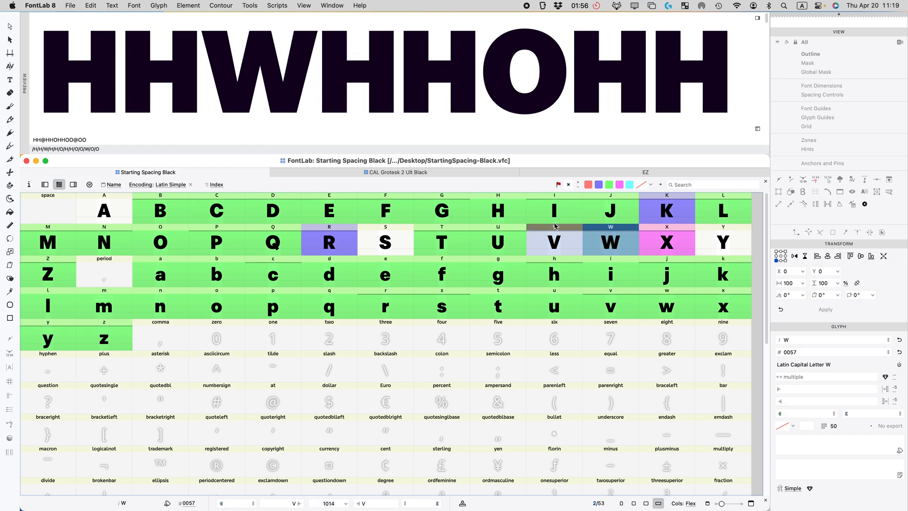
left_click(516, 239)
left_click(542, 240)
scroll(339, 127, "down", 3)
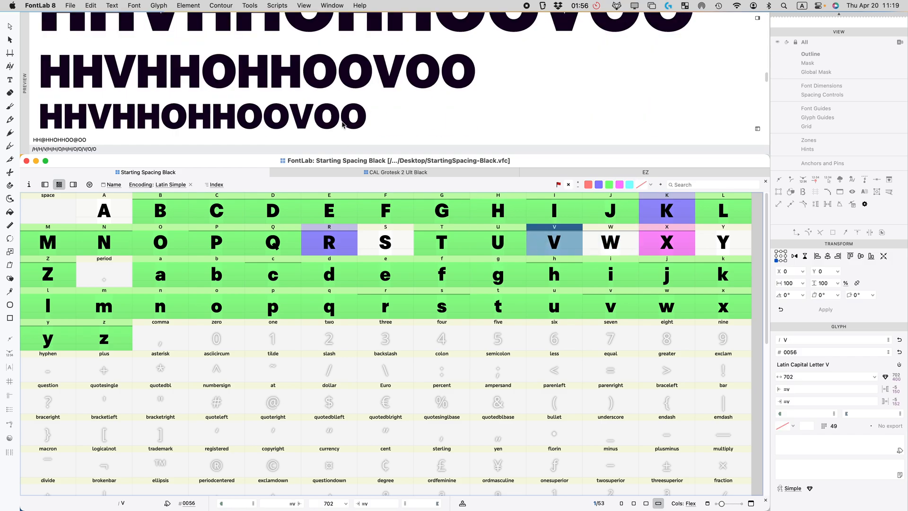
left_click(611, 309)
left_click(568, 252)
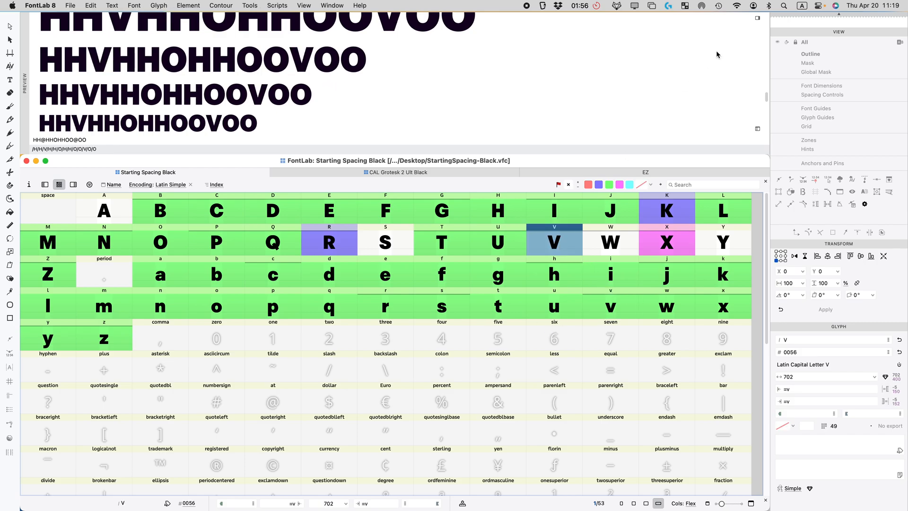
scroll(751, 28, "up", 3)
Step: Switch the preview to Hao mode at size 80, showing HHVHHOOVOOnnVnnooVoo
left_click(757, 18)
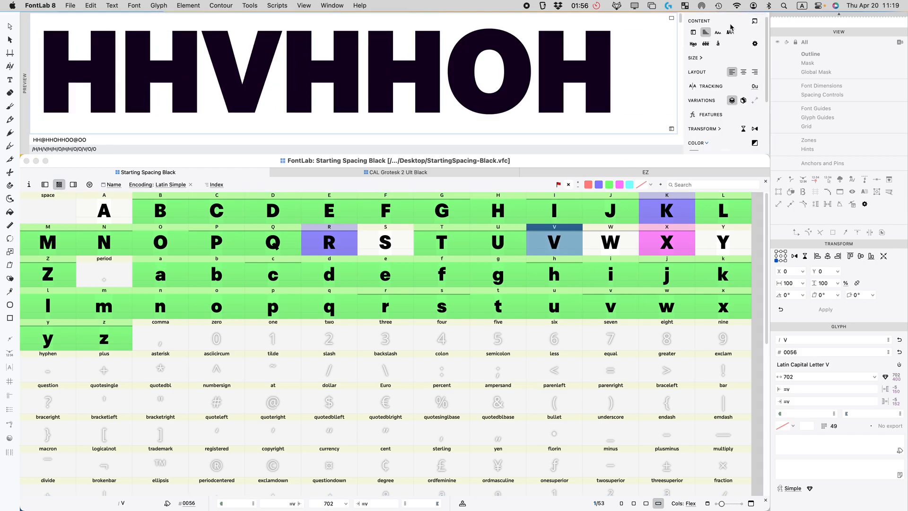
left_click(695, 44)
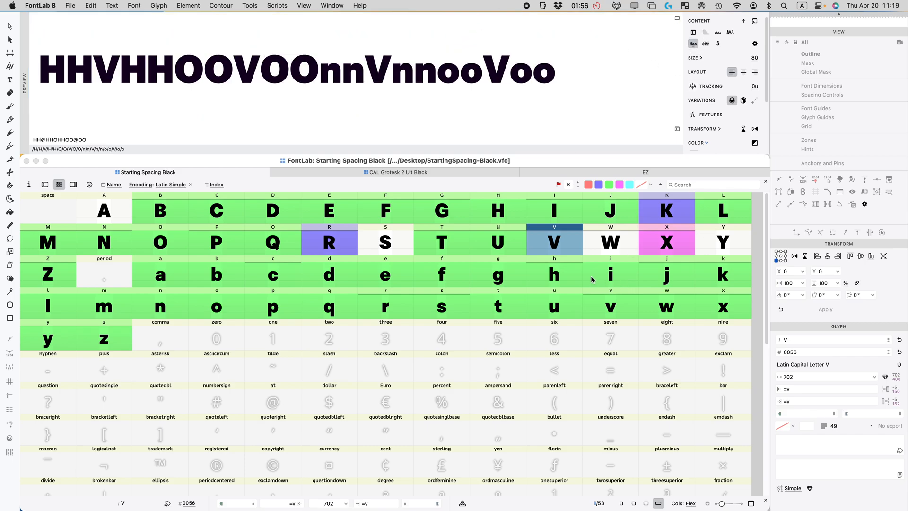
left_click(608, 304)
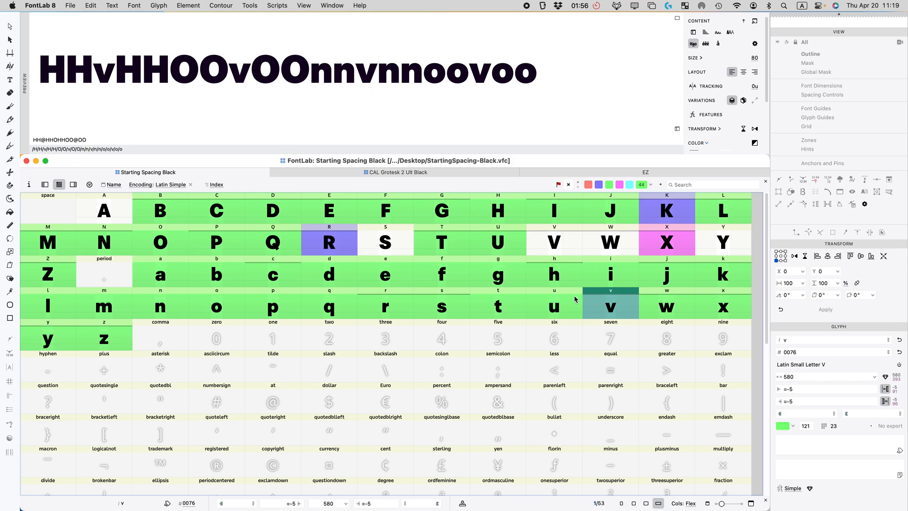
left_click(553, 249)
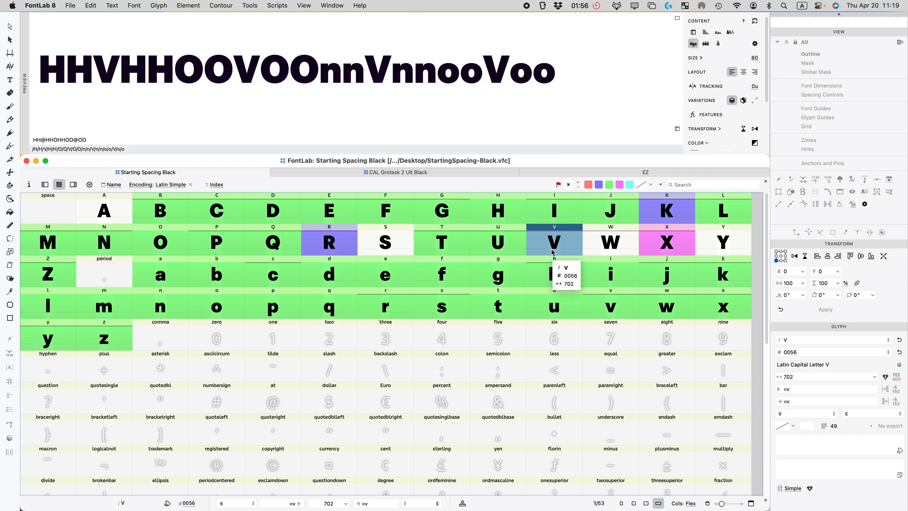
Step: Toggle between capital V and lowercase v to compare their spacing
left_click(617, 302)
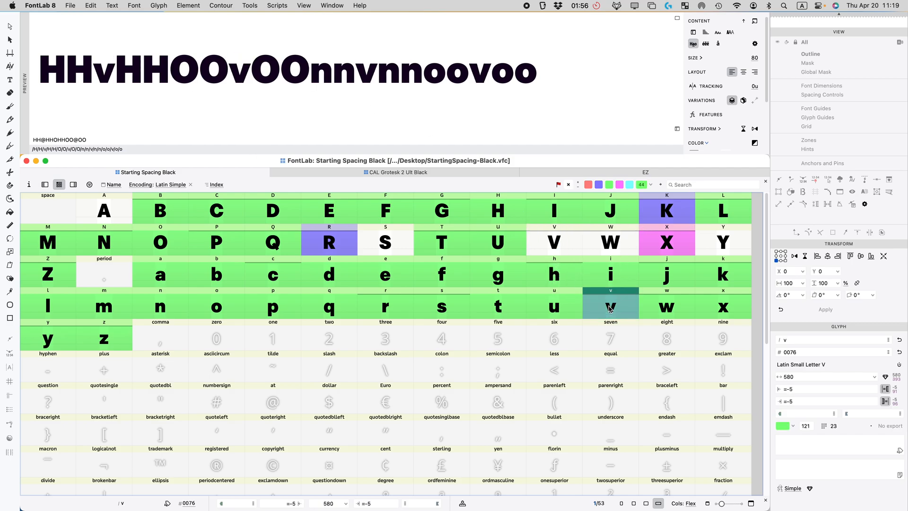
left_click(552, 239)
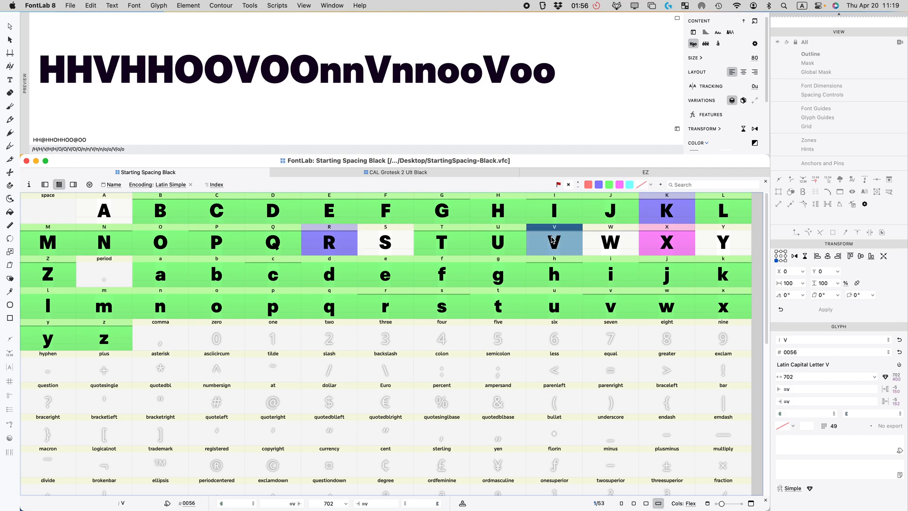
left_click(612, 310)
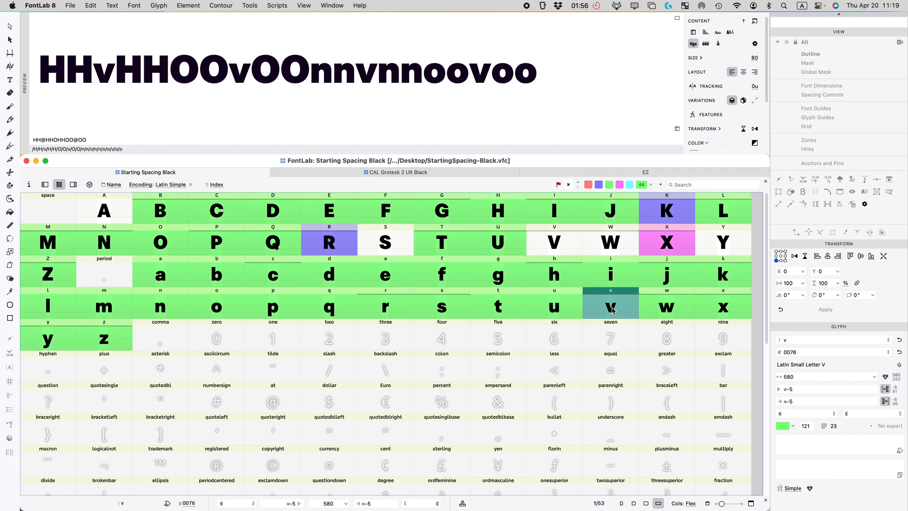
left_click(551, 242)
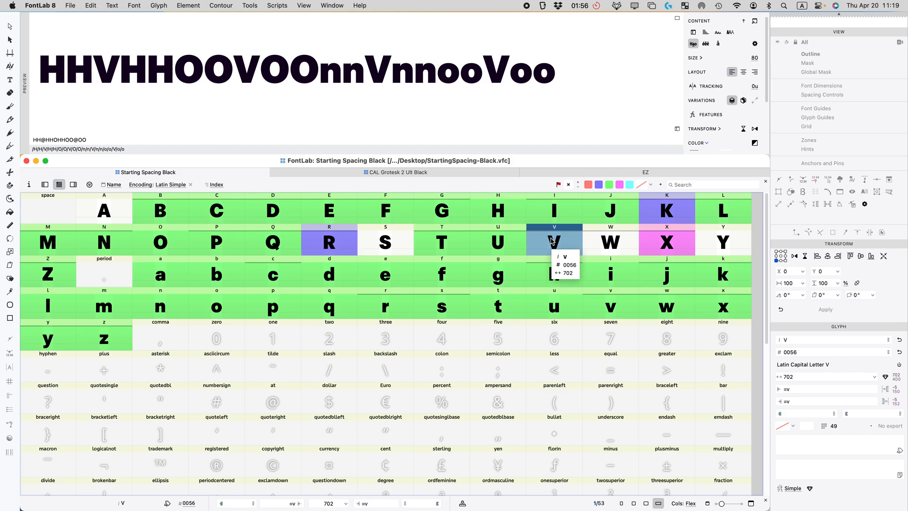
left_click(609, 304)
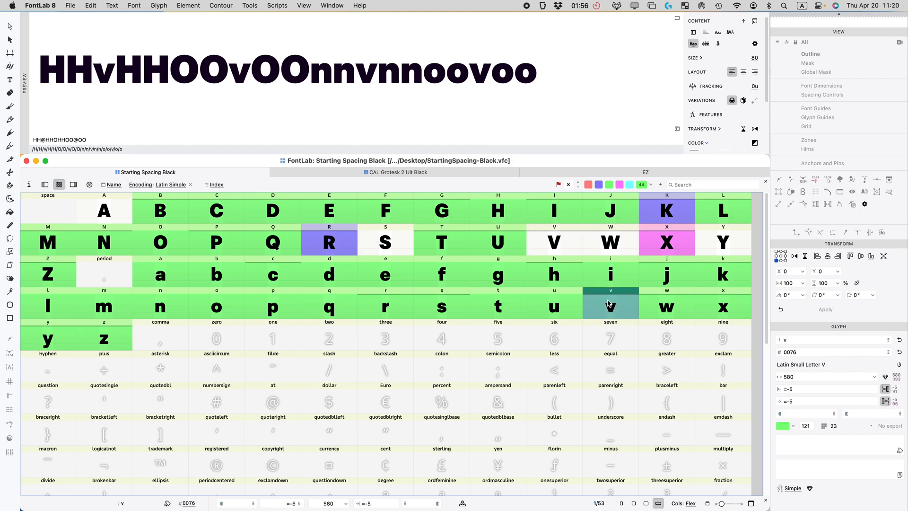
left_click(557, 243)
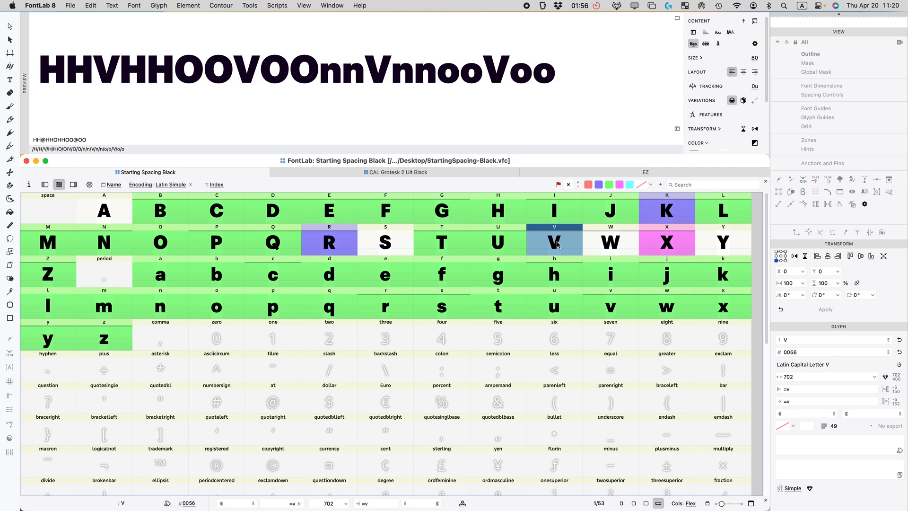
Step: Set V's sidebearings to v+3 and compare against lowercase v
left_click(805, 389)
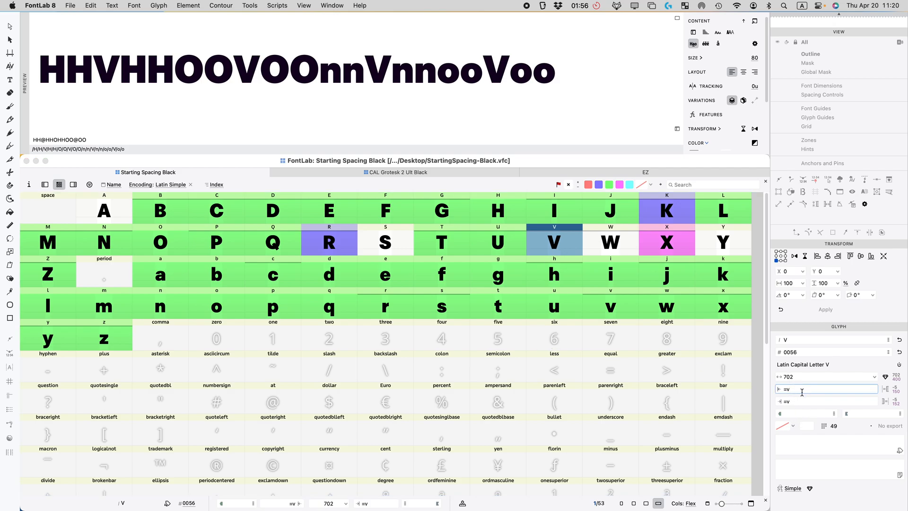
left_click(803, 401)
type("+3")
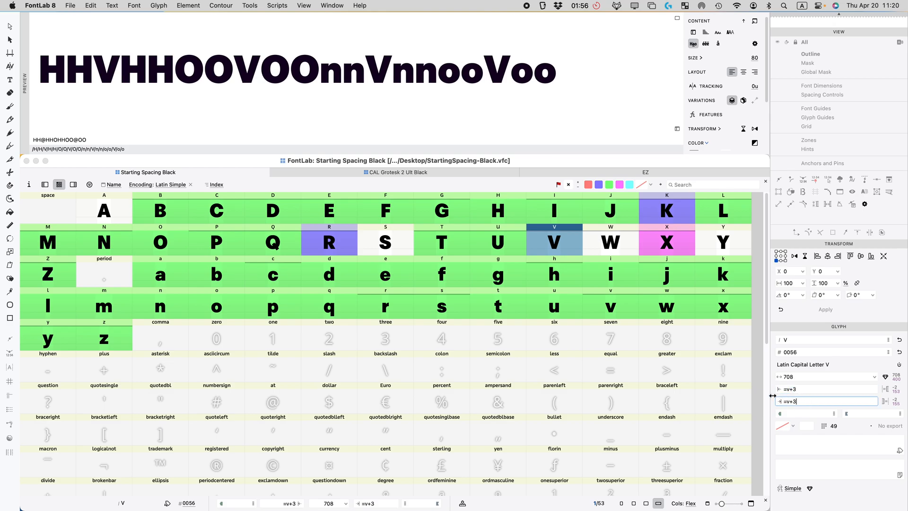
left_click(601, 246)
left_click(614, 311)
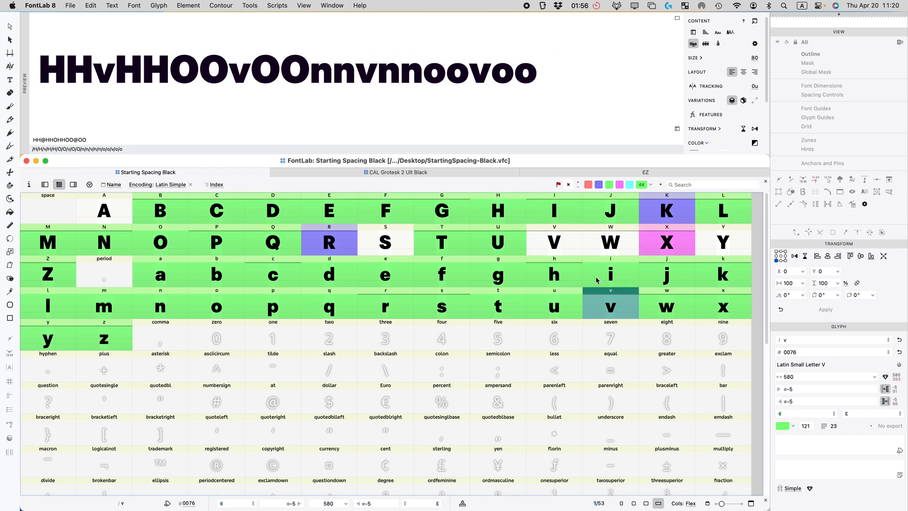
left_click(558, 244)
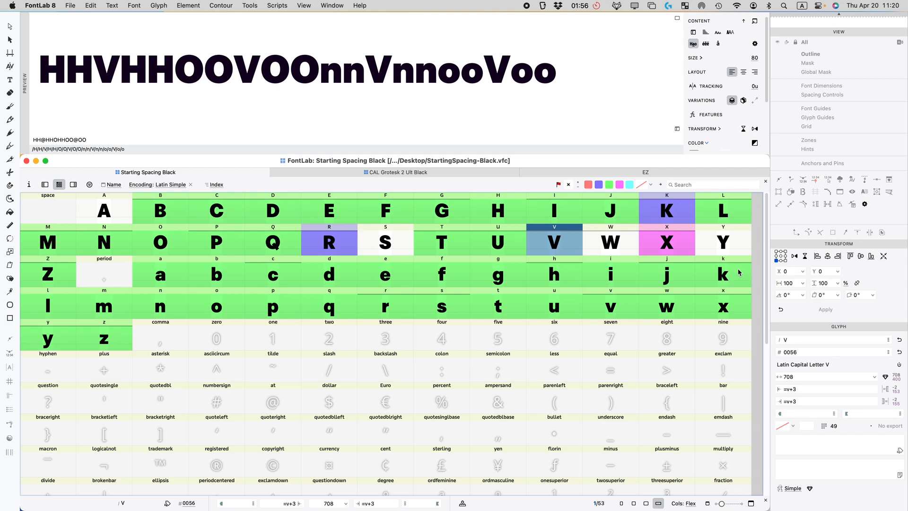
Step: Change both of V's sidebearings to v+2, making V 706 units wide
left_click(800, 388)
key("BackSpace")
type("2")
key("Return")
left_click(805, 402)
key("BackSpace")
type("2")
key("Return")
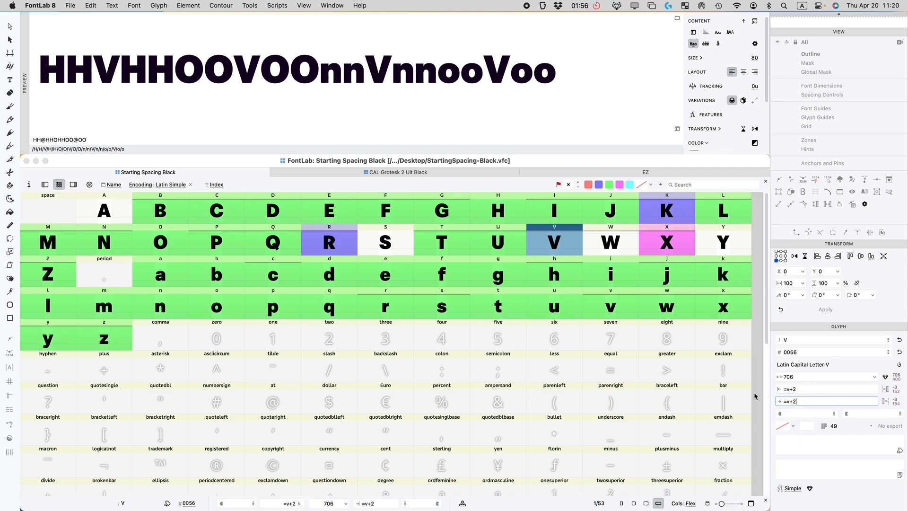
Step: Step through W, V, X and Y in the spacing preview, ending on Y
left_click(607, 244)
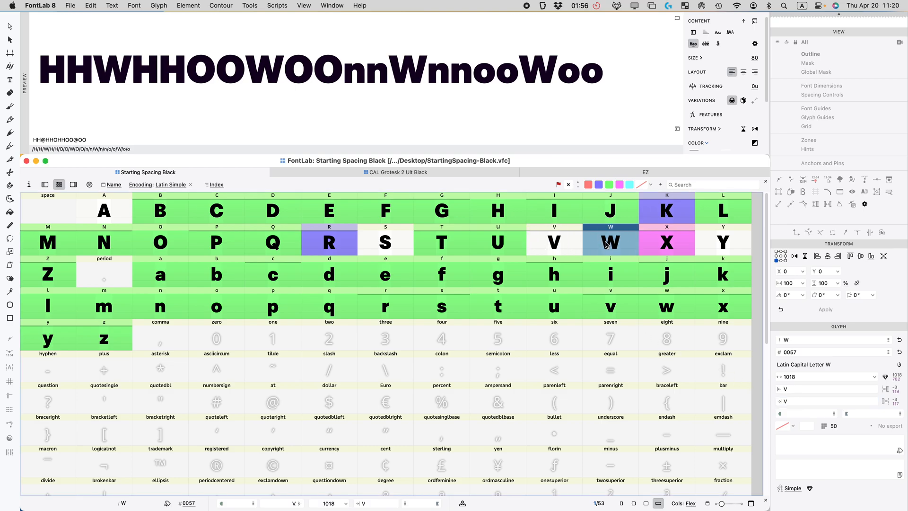
left_click(558, 243, "shift")
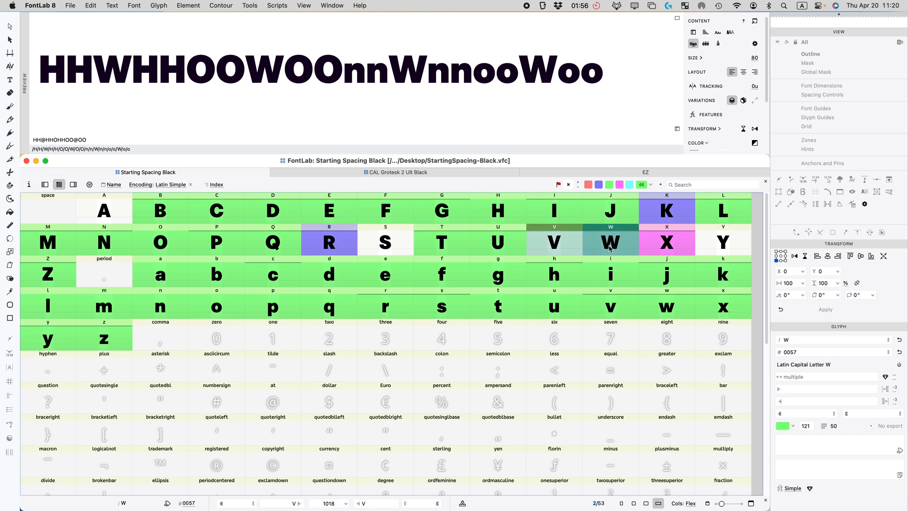
left_click(554, 242)
left_click(677, 245)
left_click(698, 250)
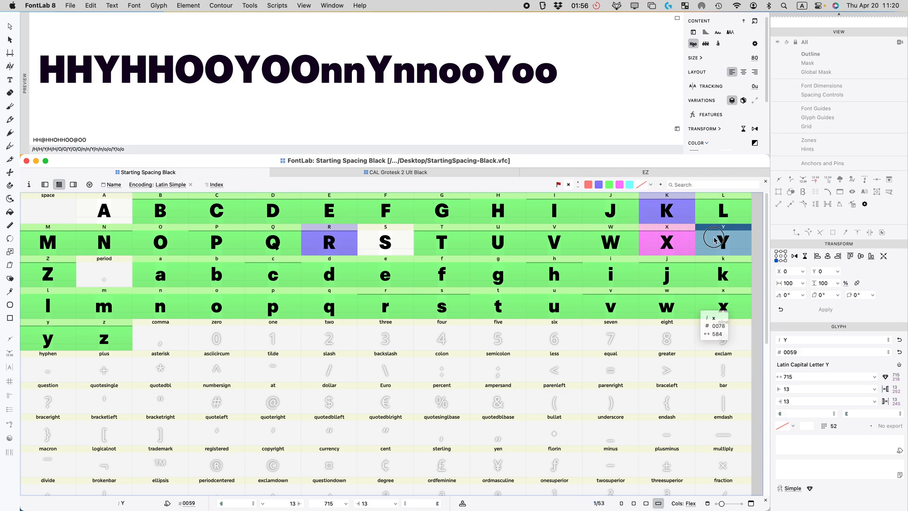
Step: Link both of Y's sidebearings to V
double_click(794, 389)
type("V")
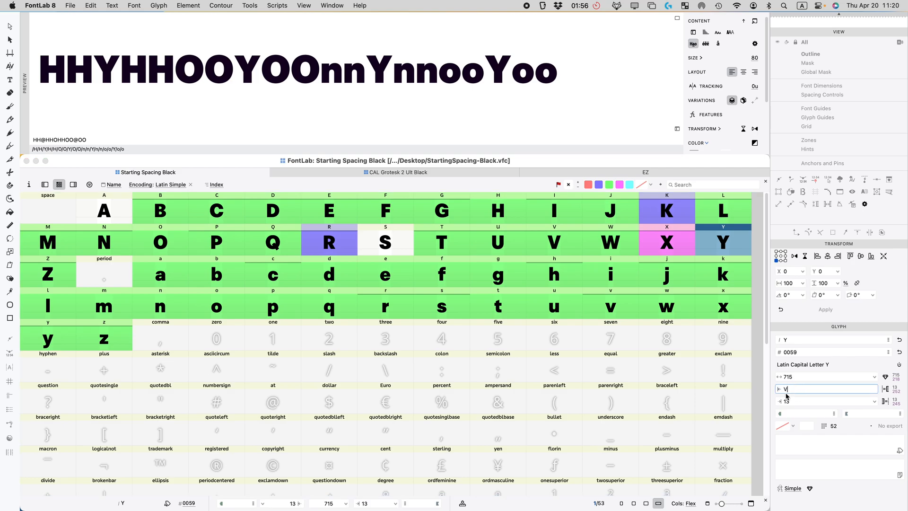
double_click(791, 401)
type("V")
key("Return")
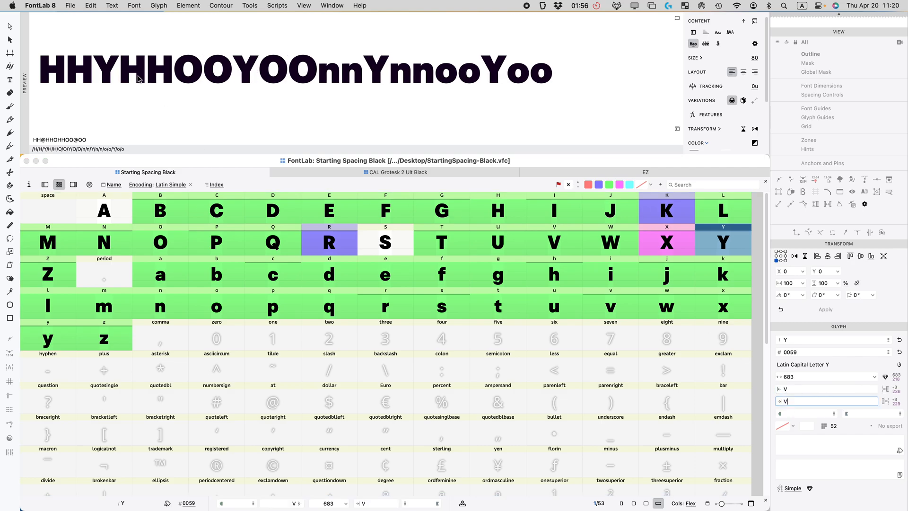
Step: Add a second preview line WYWYVYWVY and mark Y green
left_click(570, 71)
key("Return")
type("WVW")
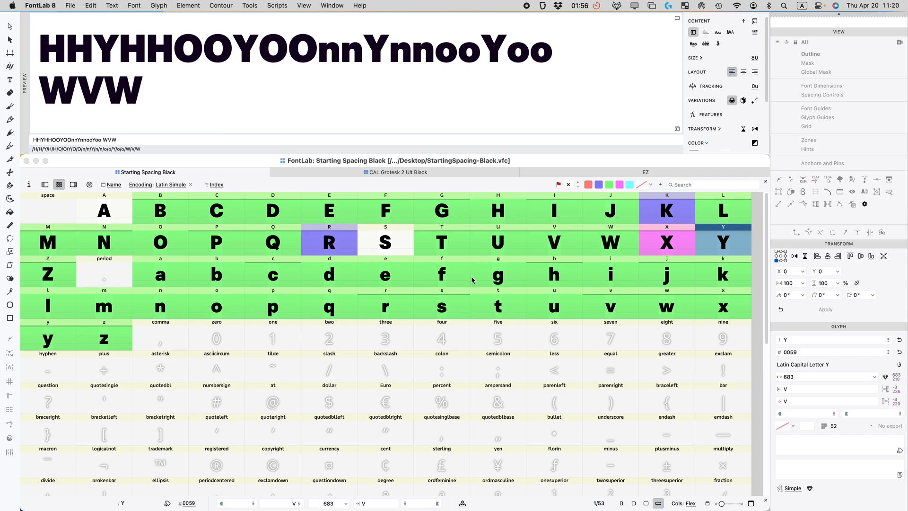
key("BackSpace")
key("BackSpace")
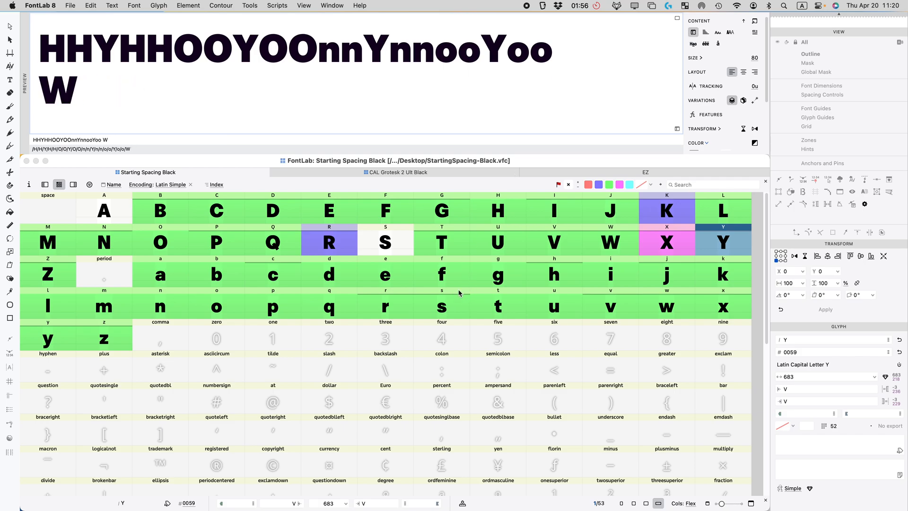
type("YW")
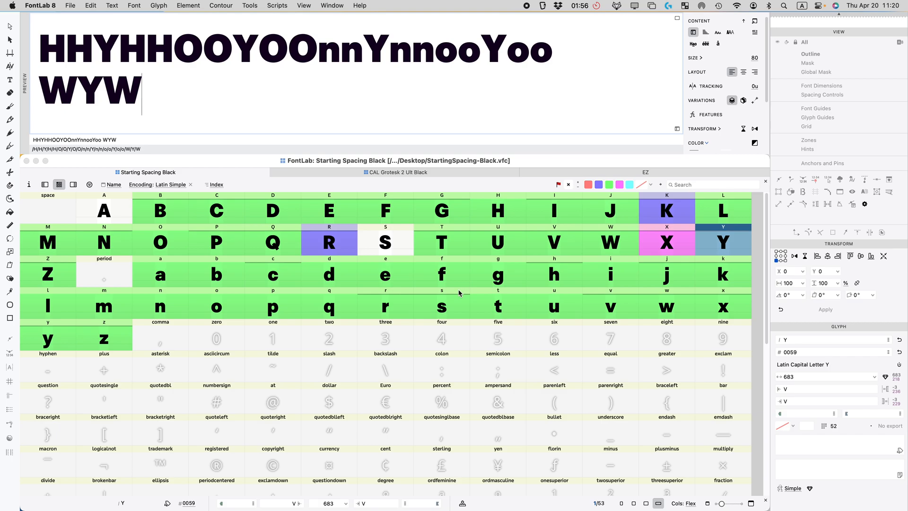
type("YVY")
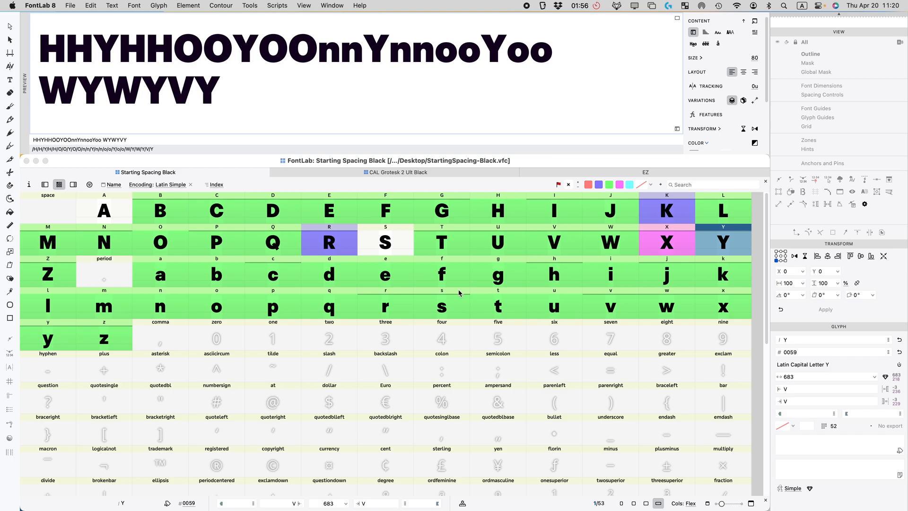
type("WVY")
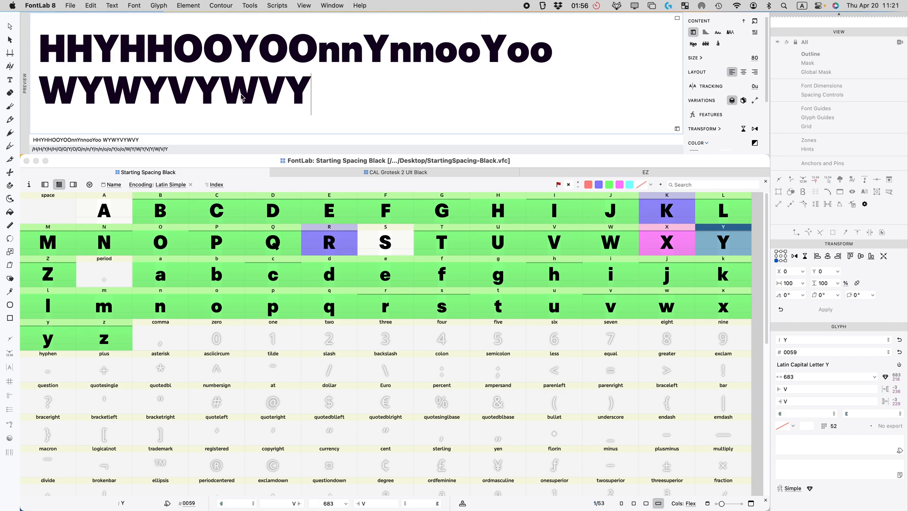
left_click(710, 242)
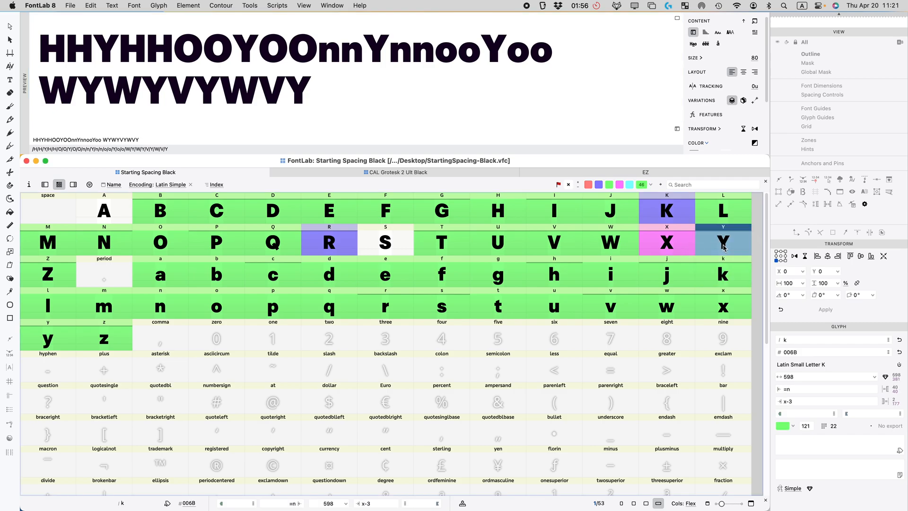
left_click(610, 185)
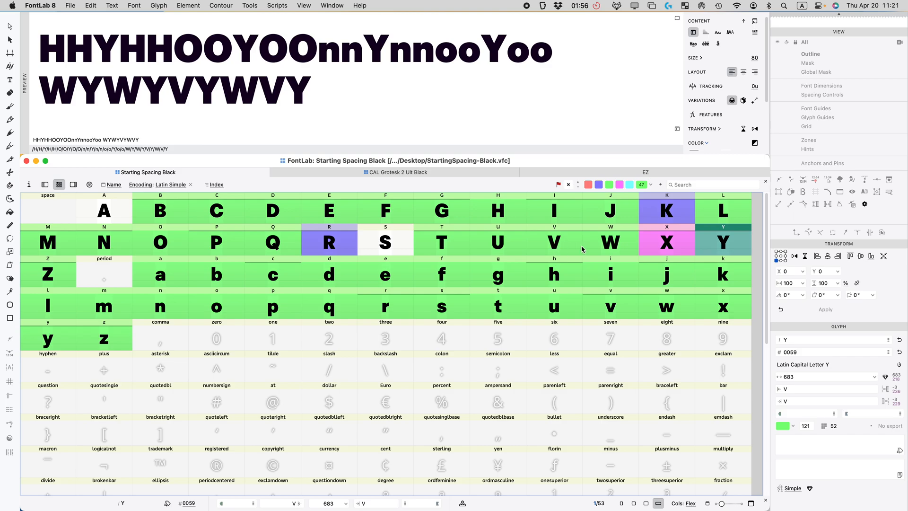
Step: Link both of A's sidebearings to V (=|V) in the Hao preview, narrowing A from 766 to 720
left_click(95, 214)
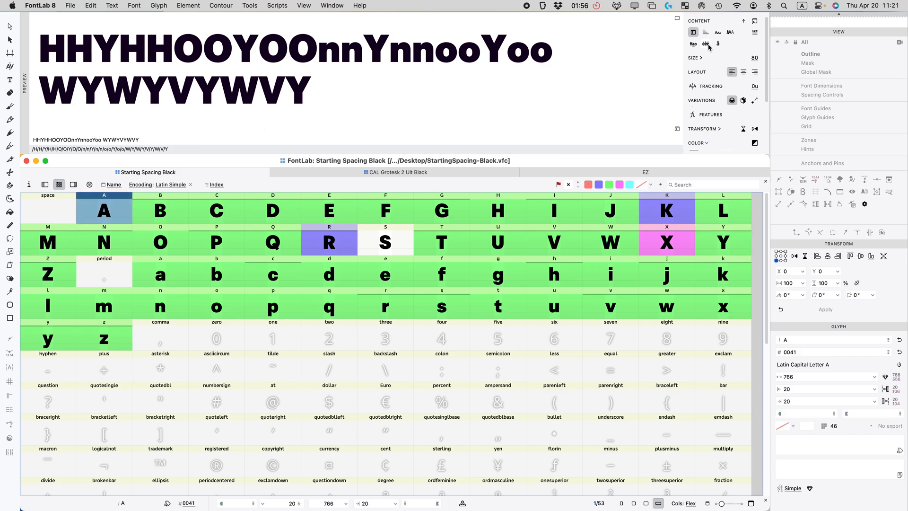
left_click(693, 43)
left_click(142, 216)
left_click(122, 217)
left_click(797, 390)
type("V")
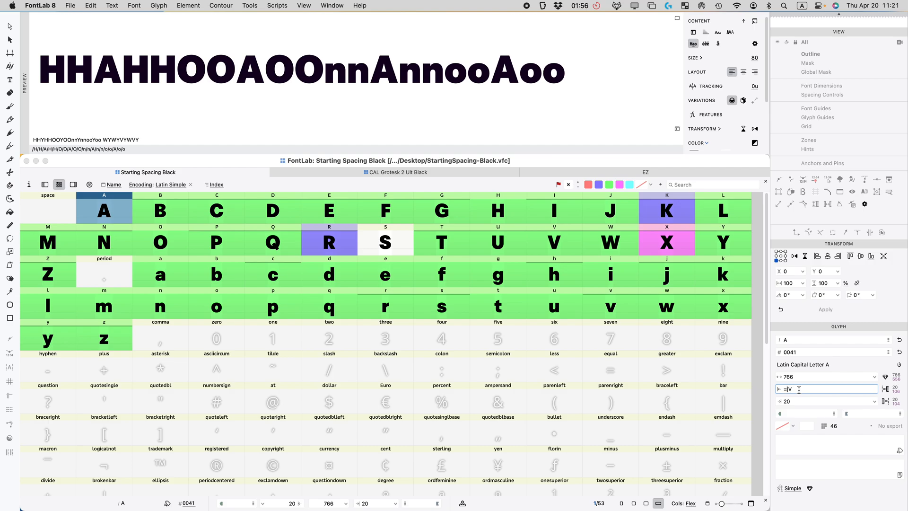
key("Return")
left_click(796, 400)
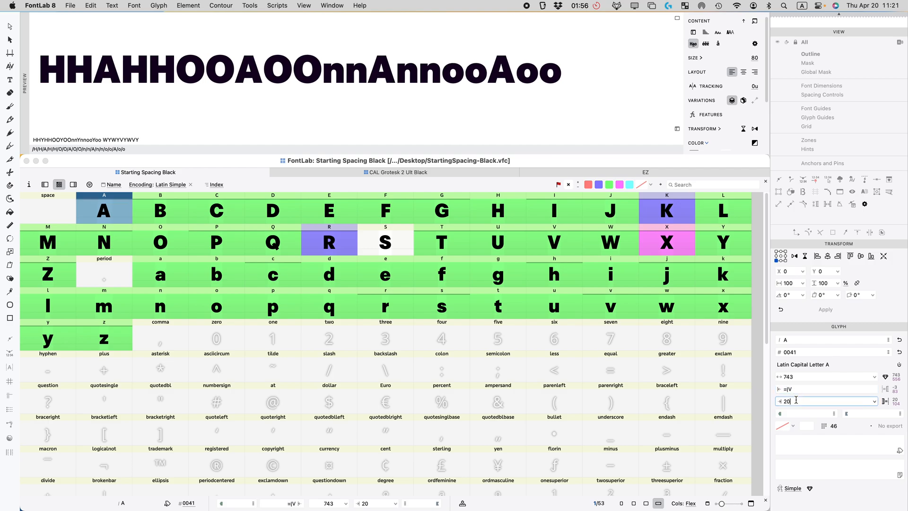
key("Return")
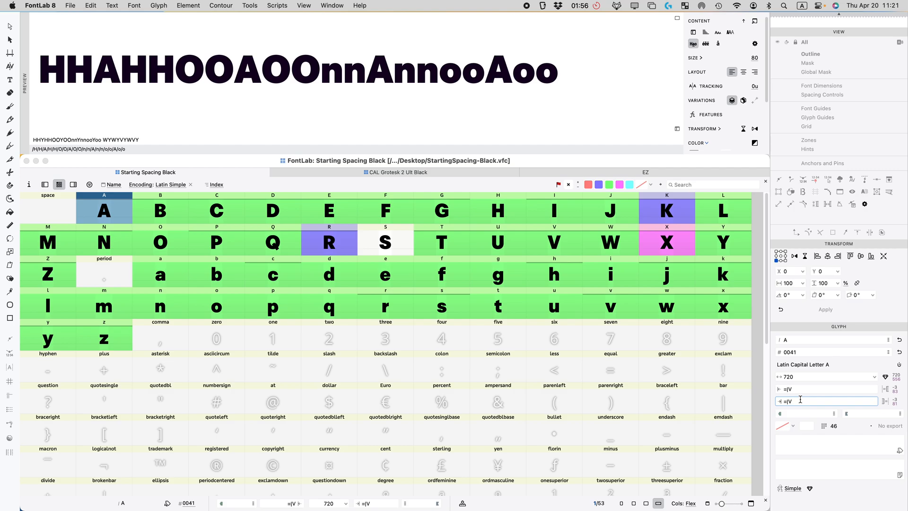
left_click(389, 249)
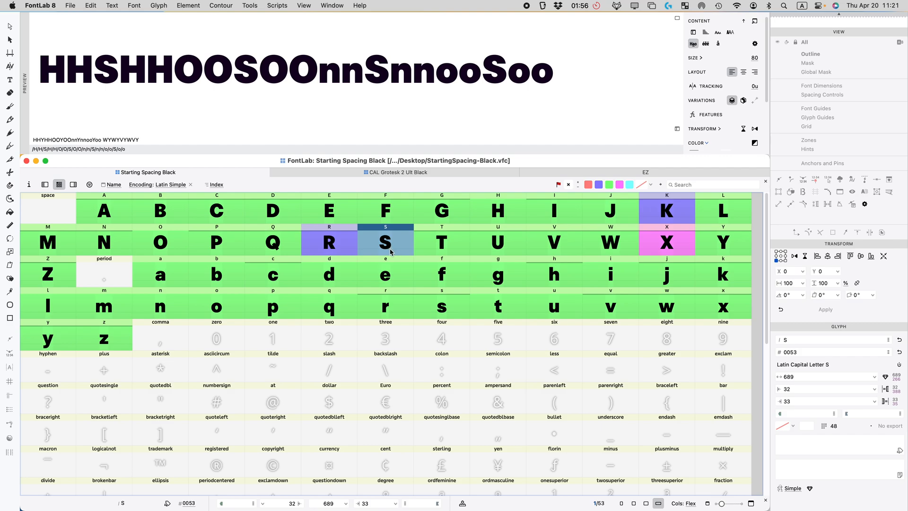
Step: Link both of S's sidebearings to lowercase s, with the right side adjusted to s+6
left_click(808, 388)
type("s")
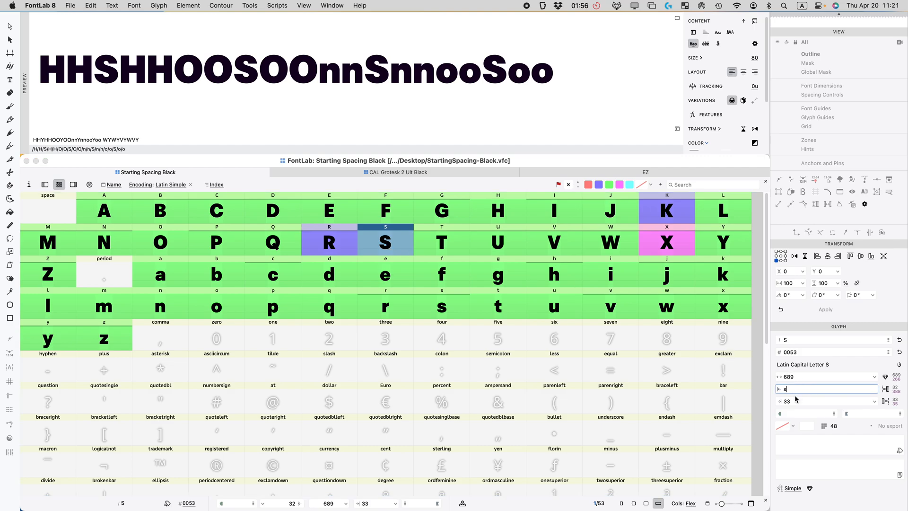
key("Return")
left_click(796, 400)
type("s")
key("Return")
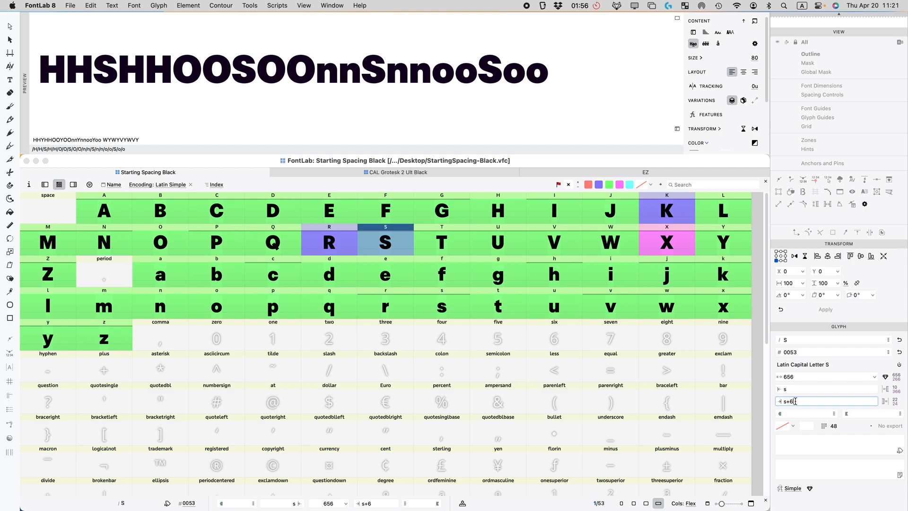
left_click(705, 33)
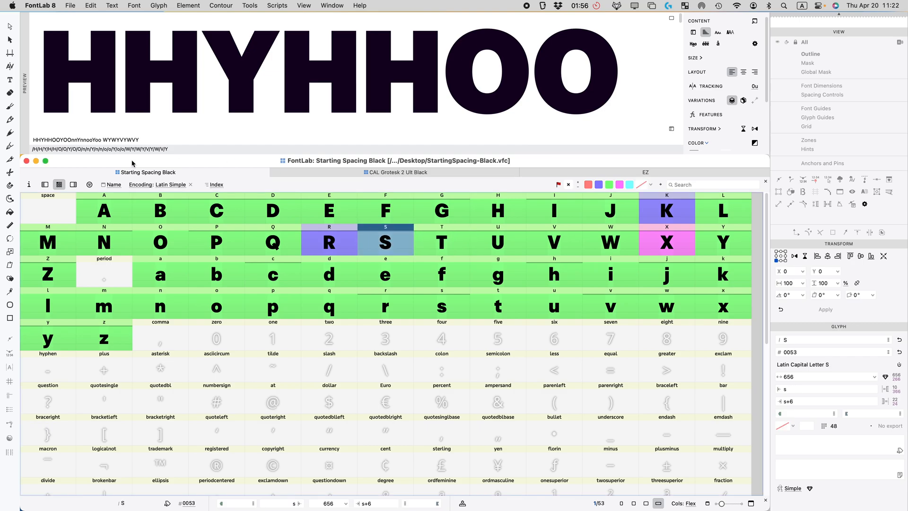
Step: Replace the preview sample text with HH@HHOO@OO
left_click(65, 137)
key("super+a")
type("HH")
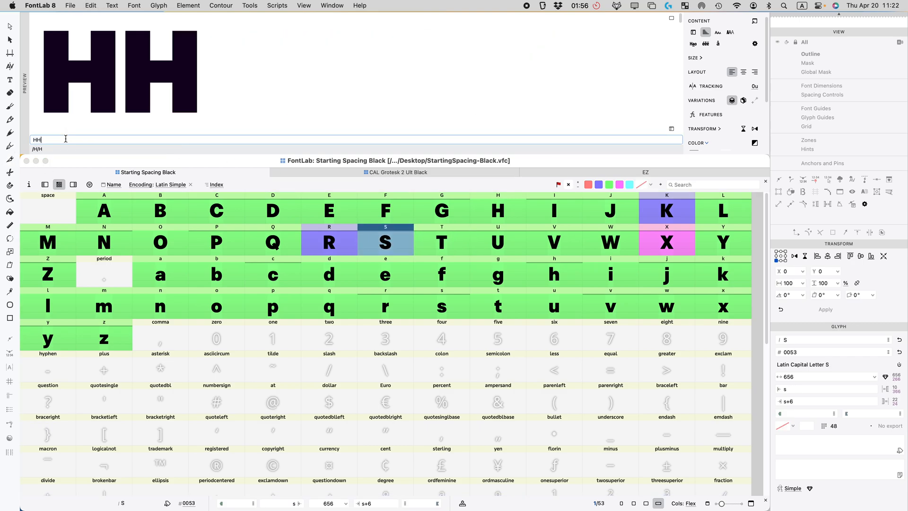
type("@HHOO@OO")
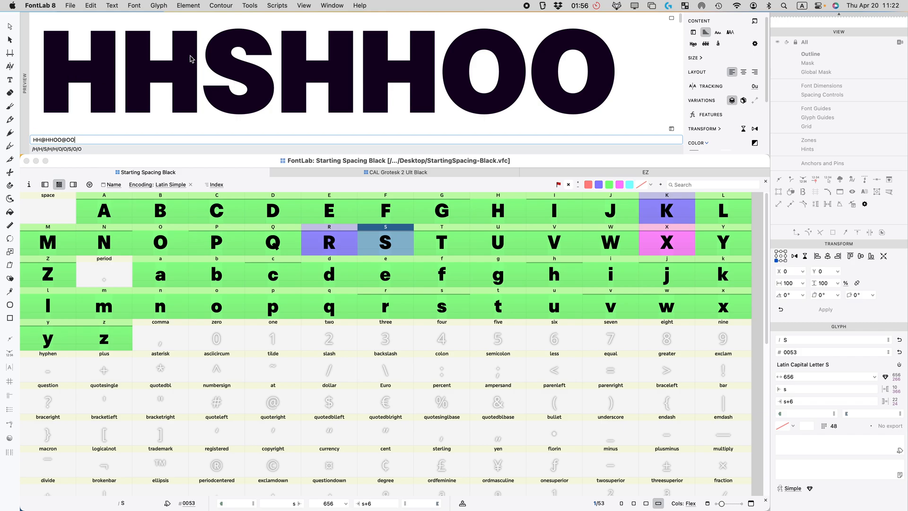
scroll(162, 88, "down", 6)
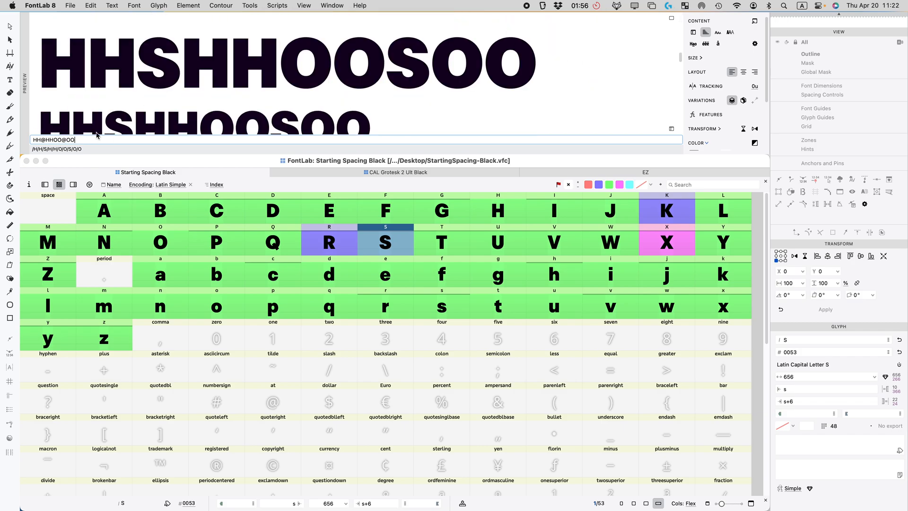
scroll(234, 94, "down", 3)
scroll(221, 94, "down", 3)
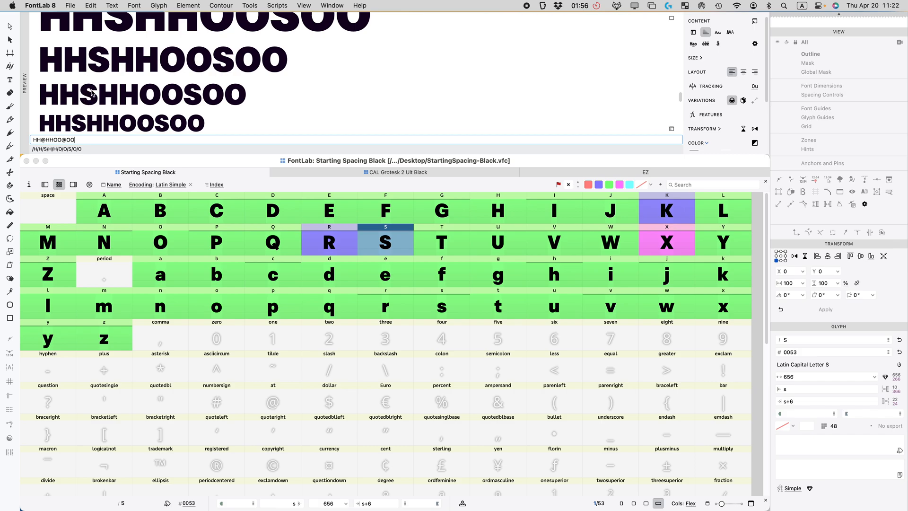
Step: Try s+8 for S's right sidebearing, then settle on s+7
left_click(400, 245)
left_click(400, 245)
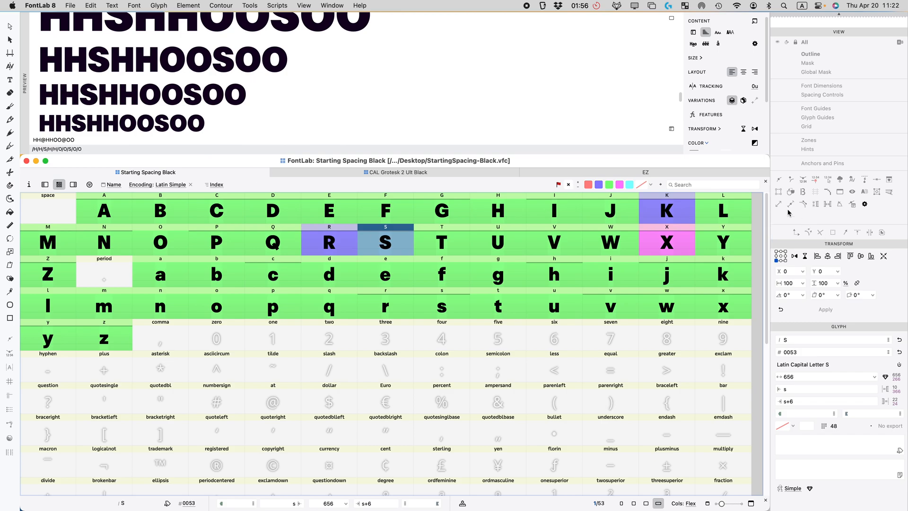
left_click(797, 400)
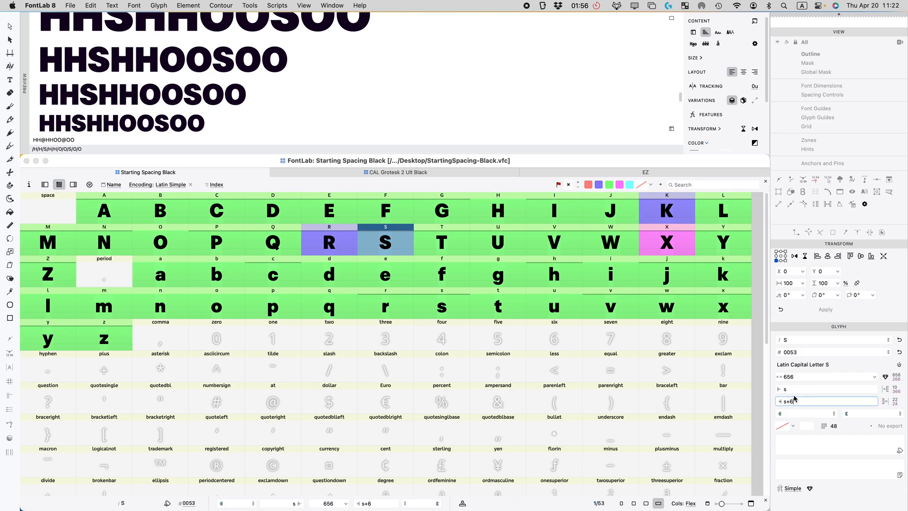
key("BackSpace")
type("8")
key("Return")
key("BackSpace")
type("7")
key("Return")
Step: Mark the S glyph green as finished
left_click(476, 228)
left_click(355, 246)
left_click(370, 245)
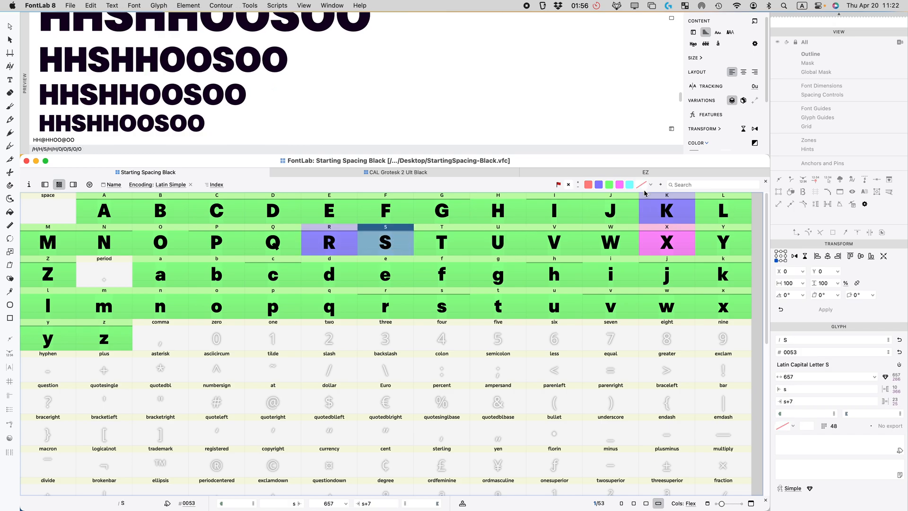
left_click(609, 184)
left_click(473, 239)
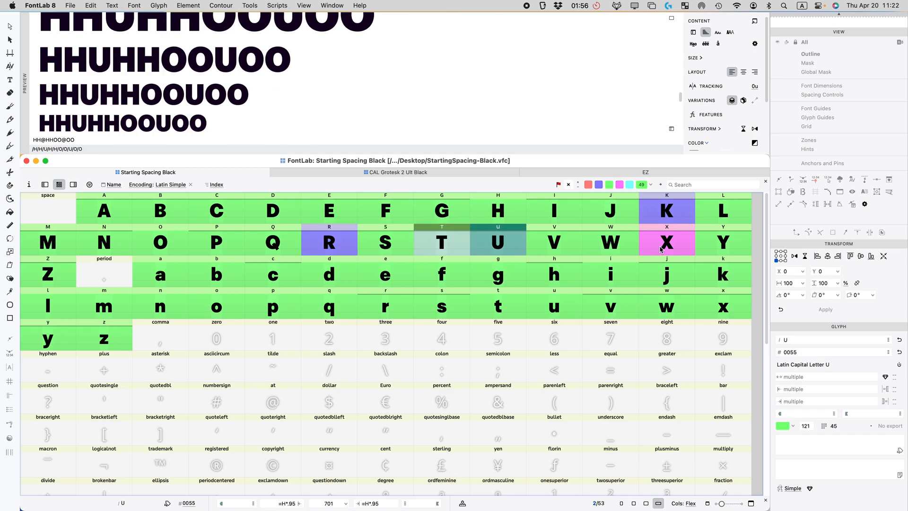
Step: Show X in the spacing preview and edit the preview text to HHXHHOOXOOnnxnnooxoo
left_click(662, 249)
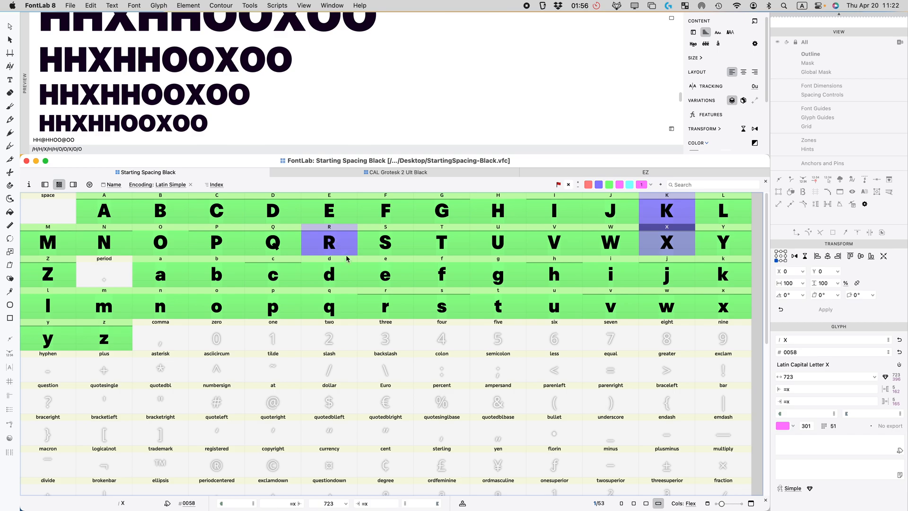
scroll(203, 94, "up", 5)
scroll(240, 93, "down", 5)
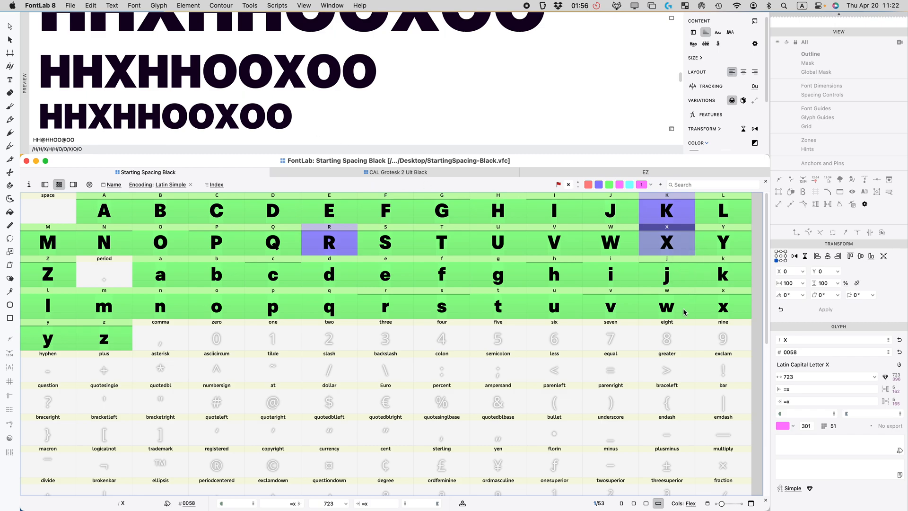
left_click(693, 44)
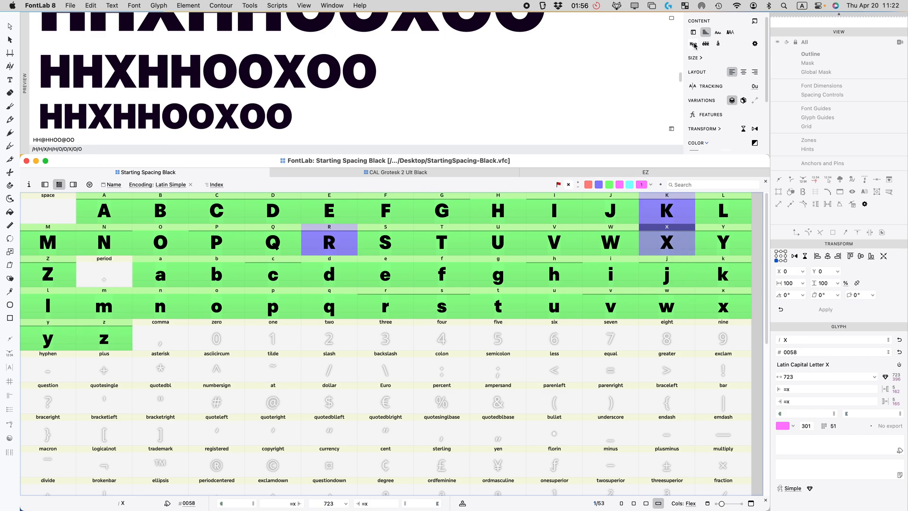
left_click(729, 310)
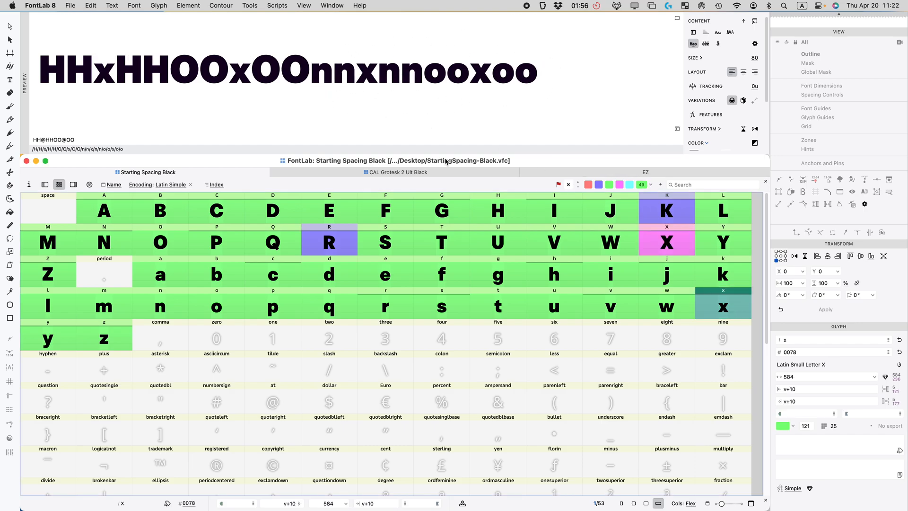
left_click(670, 245)
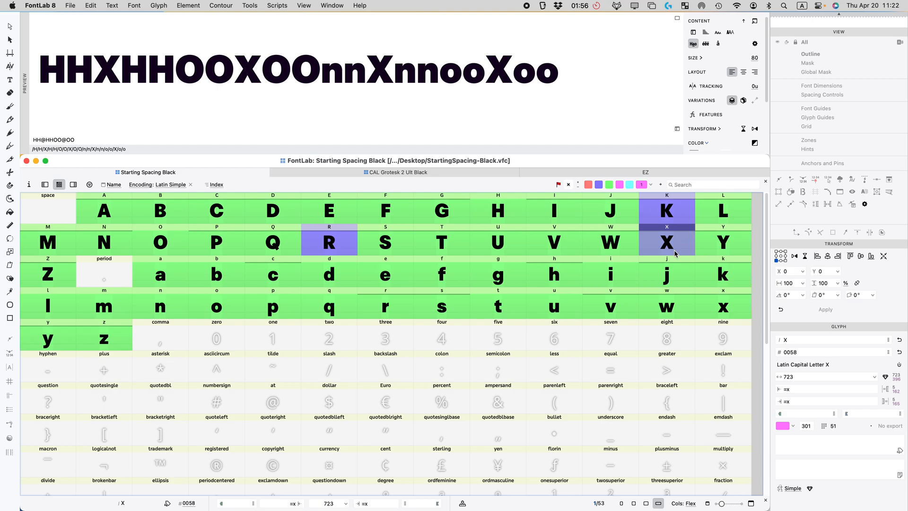
left_click(440, 76)
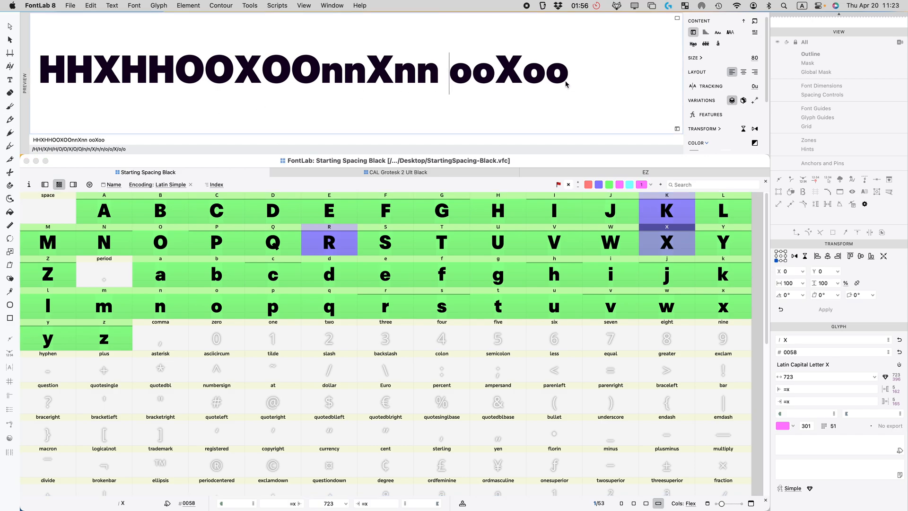
double_click(486, 71)
type("x")
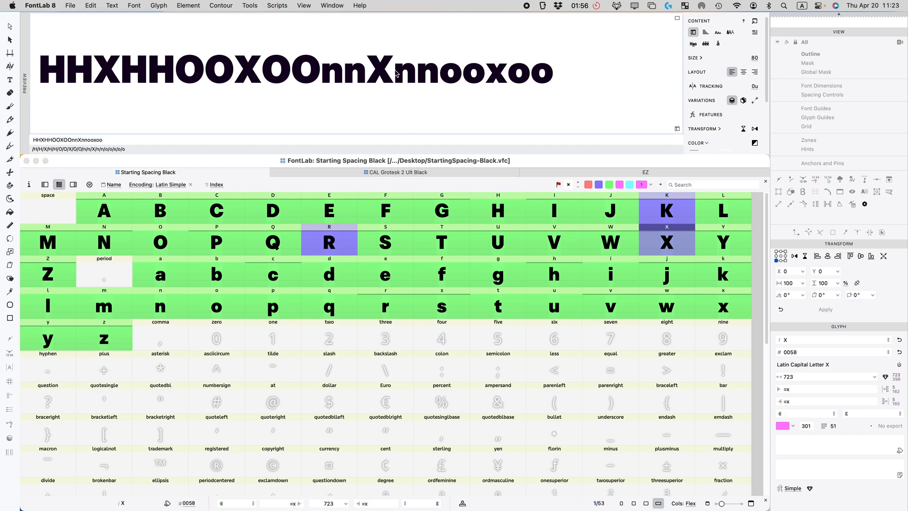
double_click(381, 71)
type("x")
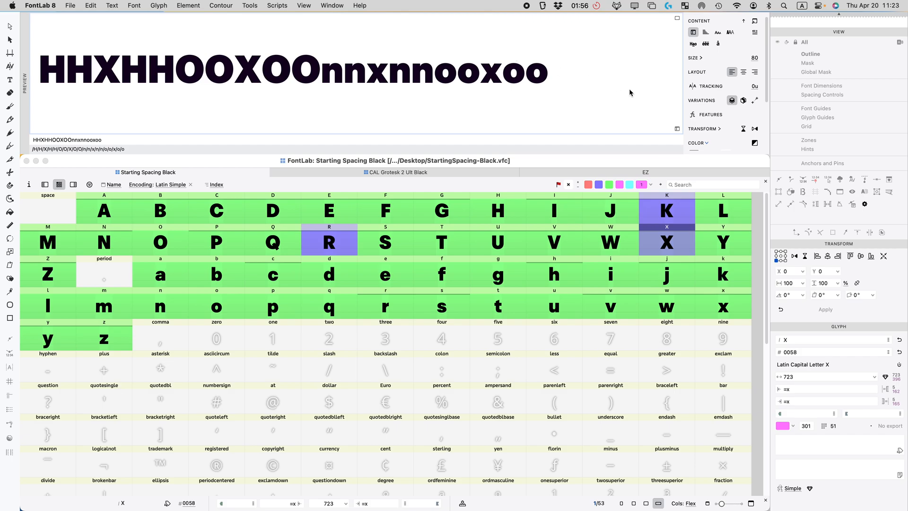
Step: Set X's left and right sidebearings to =x+2, widening X to 727 units
left_click(803, 389)
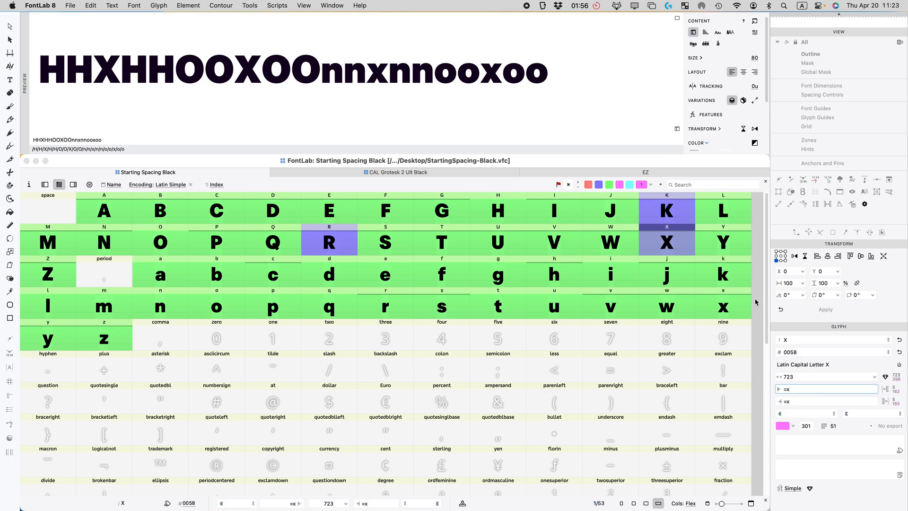
type("+2")
key("shift+Left")
key("shift+Left")
key("super+c")
left_click(796, 399)
key("super+v")
key("Return")
double_click(669, 239)
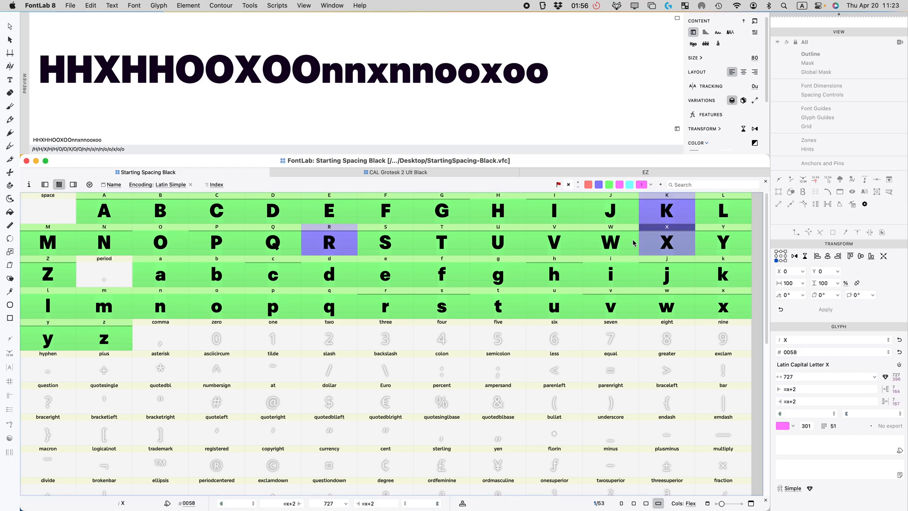
Step: Close the X and EZ glyph tabs and flag X green as finished
key("super+w")
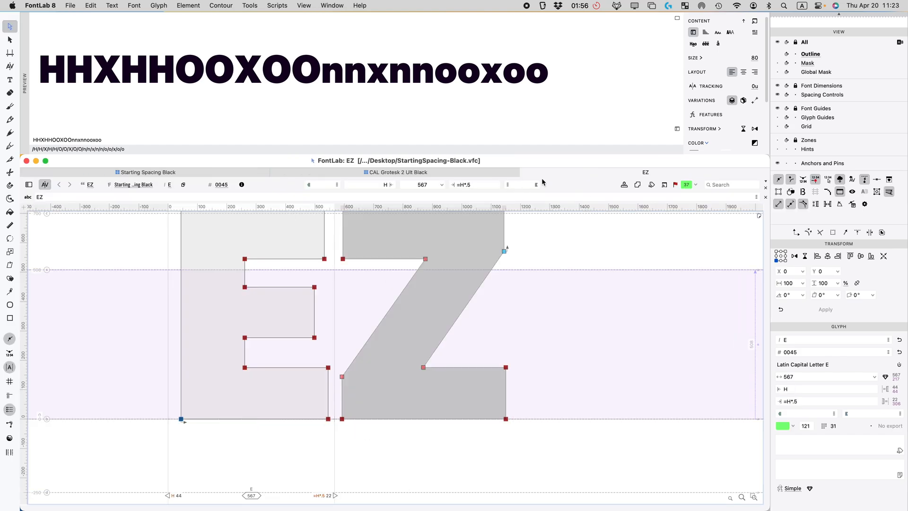
left_click(525, 173)
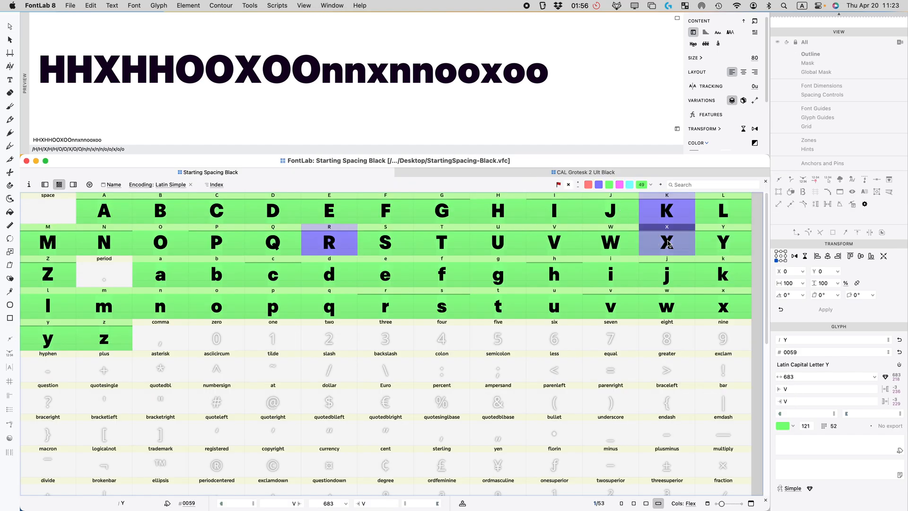
left_click(610, 185)
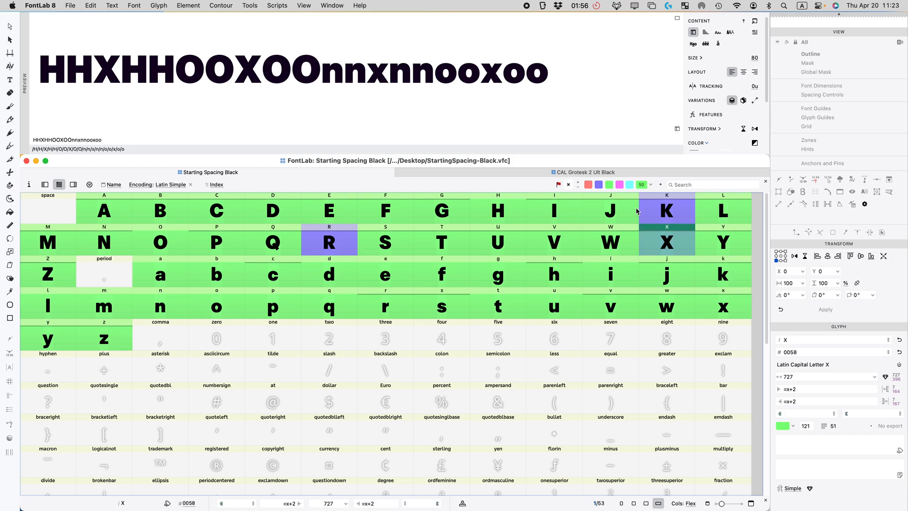
Step: Link K's right sidebearing to X with =X, narrowing K to 714 units
left_click(667, 216)
left_click(804, 402)
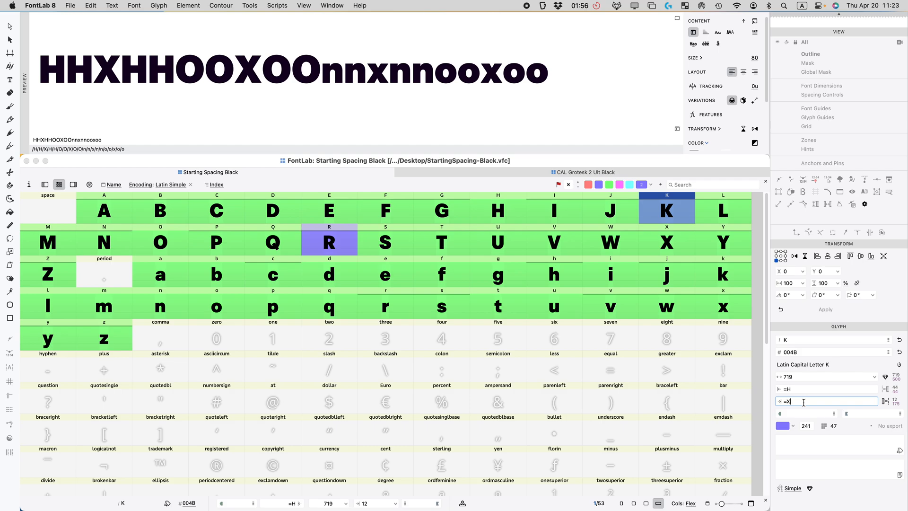
key("Return")
Step: Switch the preview to custom text content and select the whole preview line
left_click(688, 45)
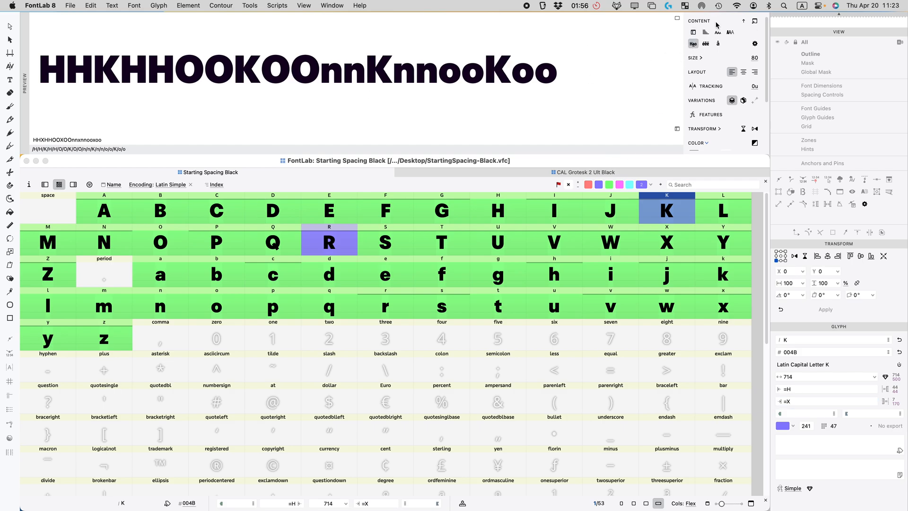
left_click(704, 33)
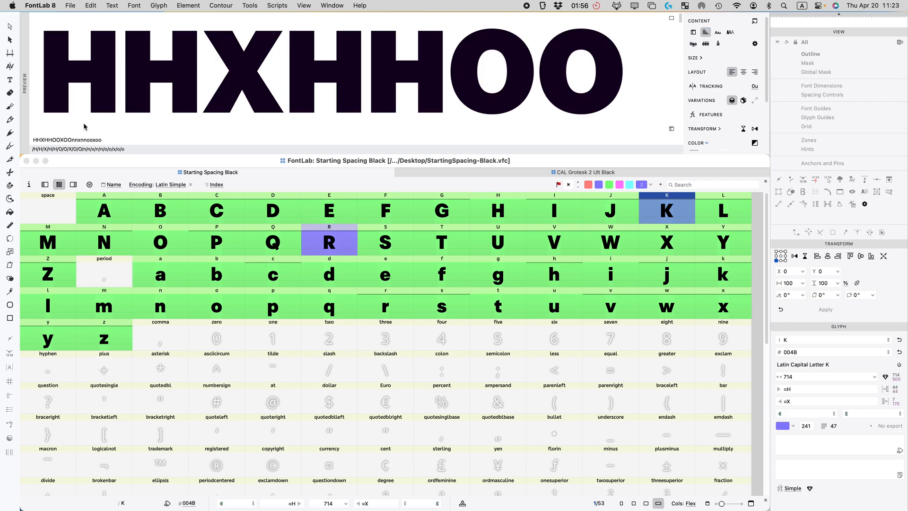
left_click_drag(286, 74, 212, 66)
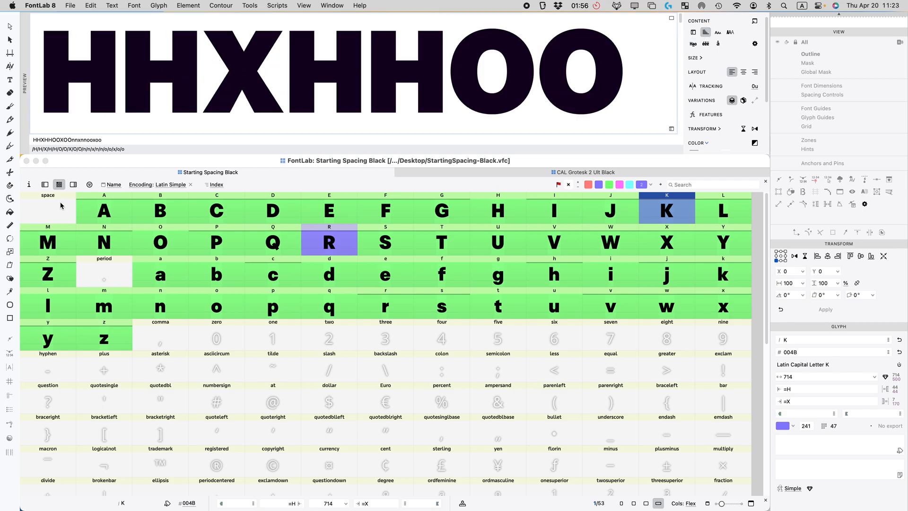
left_click(44, 139)
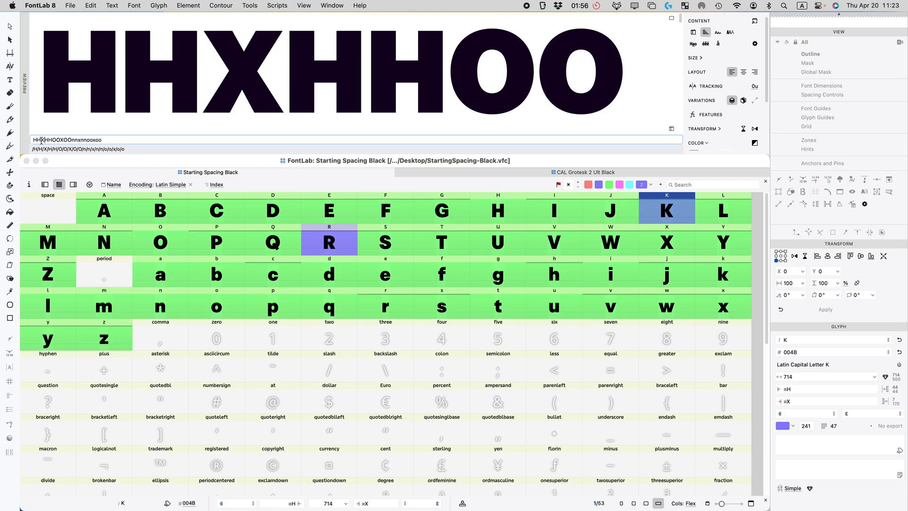
left_click(149, 136)
Step: Replace the preview text with HH@HHOO@OO so K sits between H and O controls
key("super+a")
type("H")
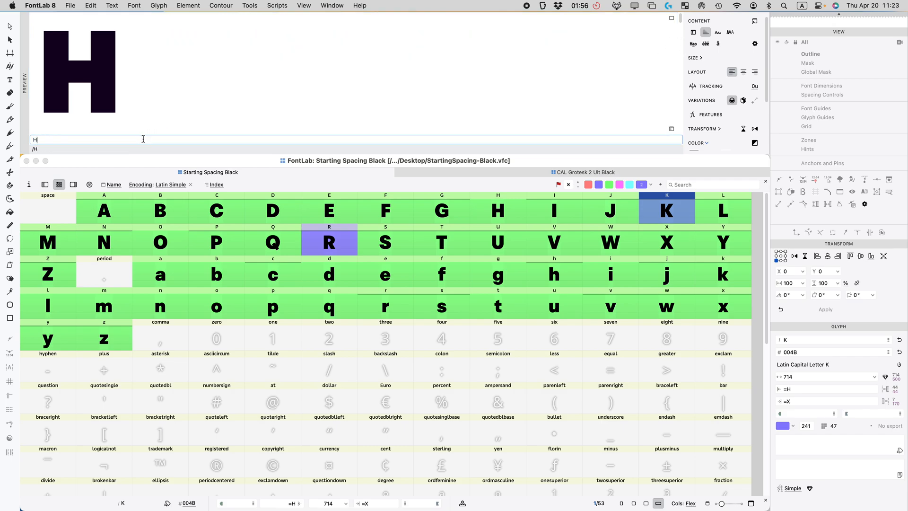
type("H@HHOO@OO")
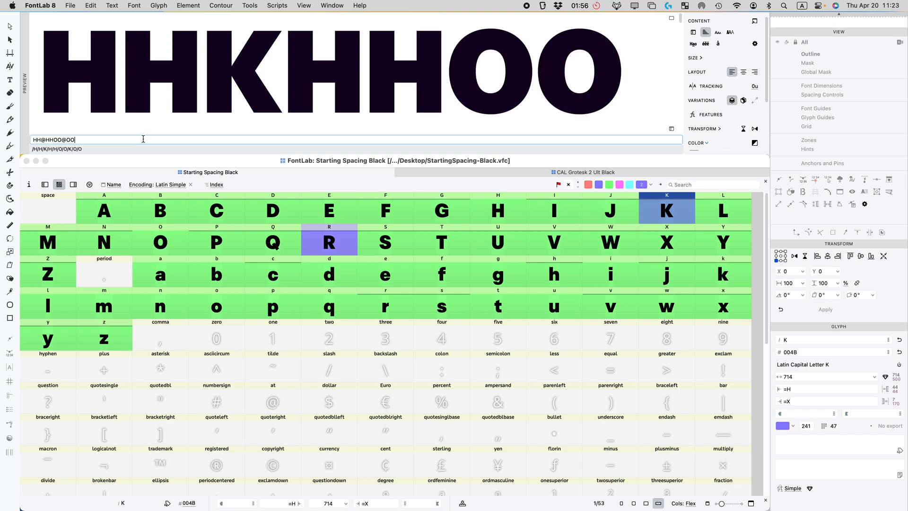
scroll(196, 86, "down", 10)
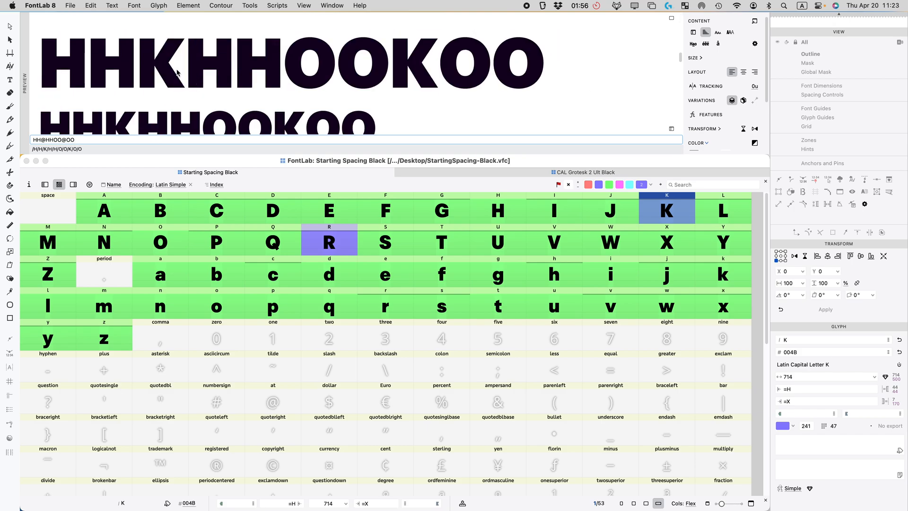
scroll(177, 73, "down", 2)
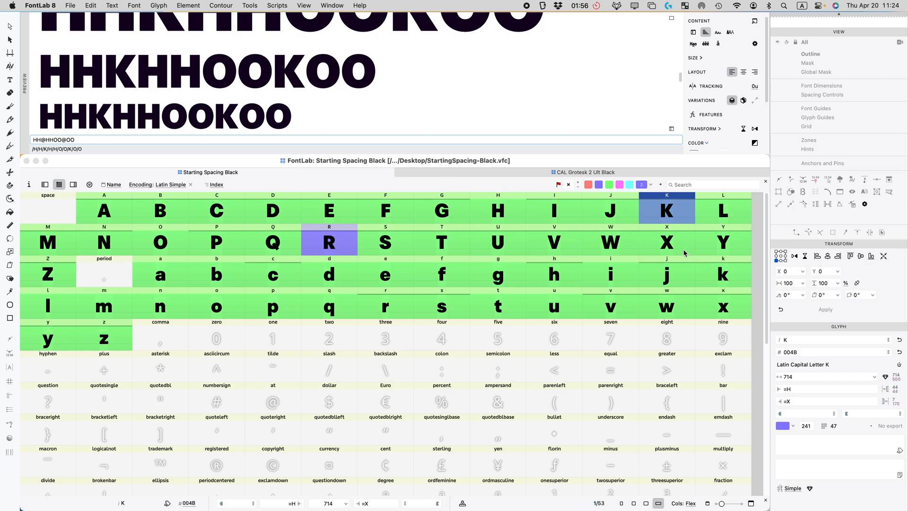
Step: Change both of X's sidebearings from =x+2 to =x
left_click(669, 244)
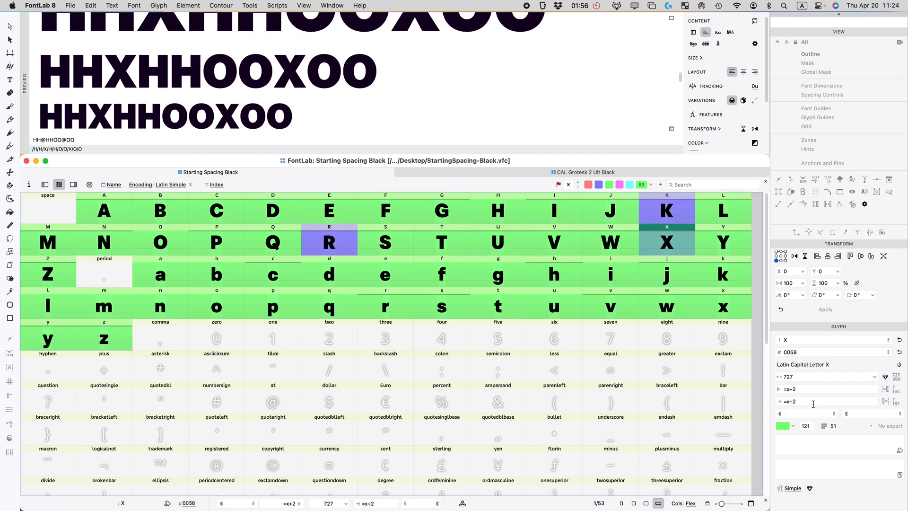
left_click(799, 389)
key("BackSpace")
key("BackSpace")
left_click(802, 401)
key("BackSpace")
key("BackSpace")
key("Return")
left_click(796, 388)
left_click(680, 250)
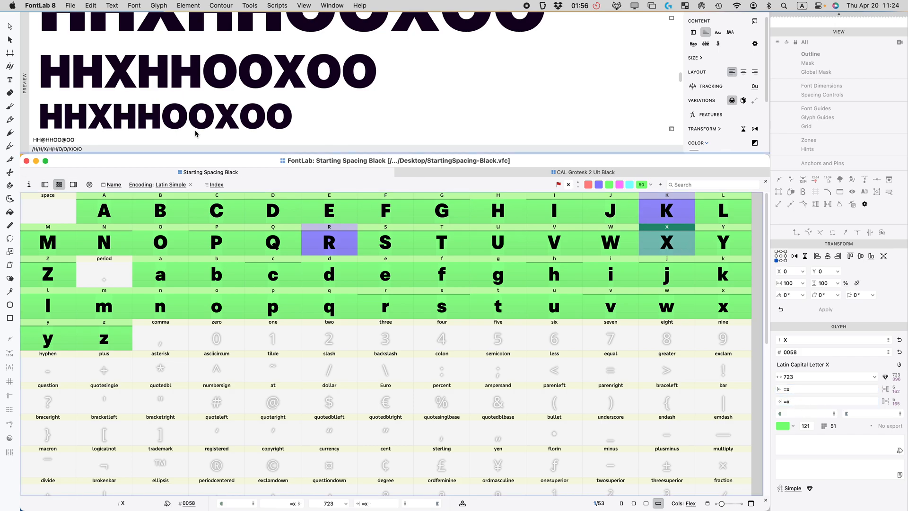
Step: Change K's right sidebearing expression from =X to =0
left_click(648, 211)
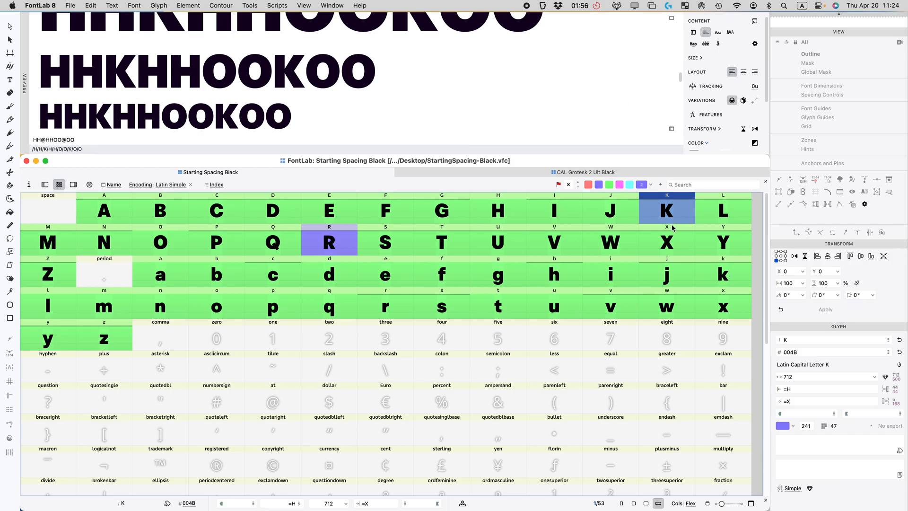
double_click(806, 401)
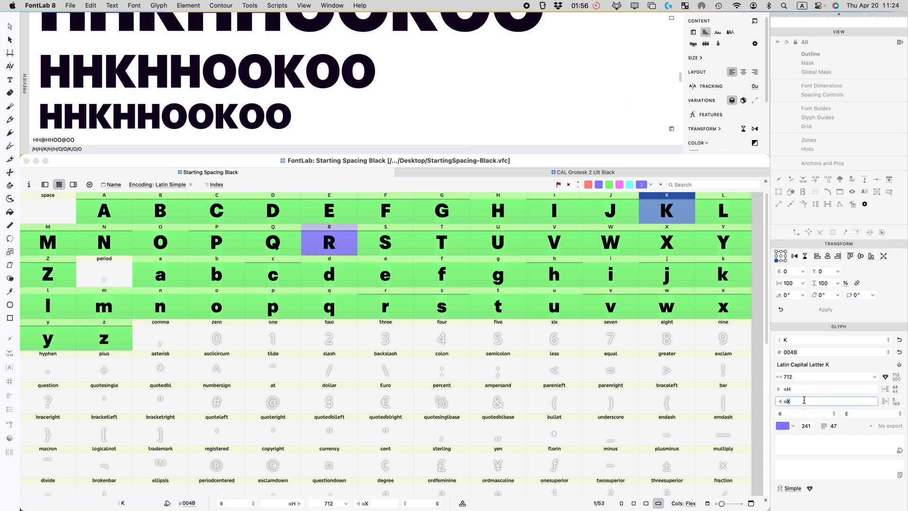
type("0")
key("Return")
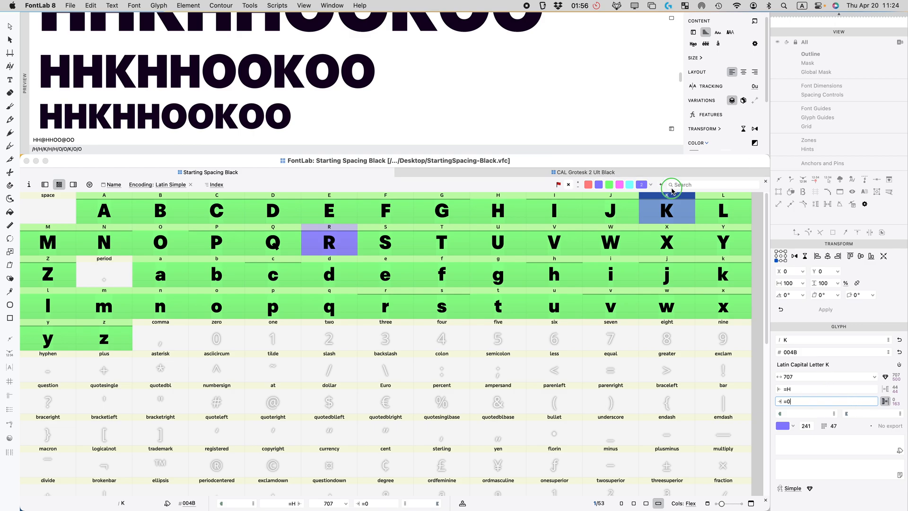
Step: Set both sidebearings of X and lowercase x to =0
left_click(664, 244)
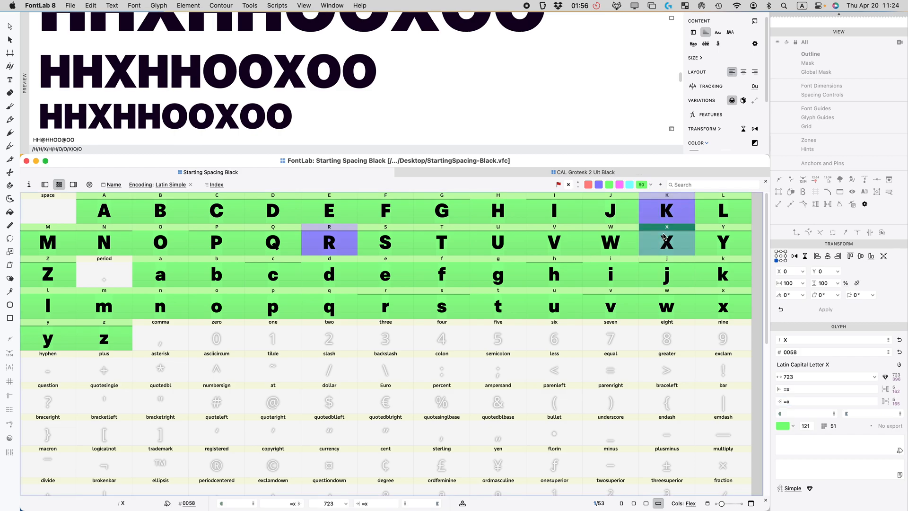
left_click(797, 391)
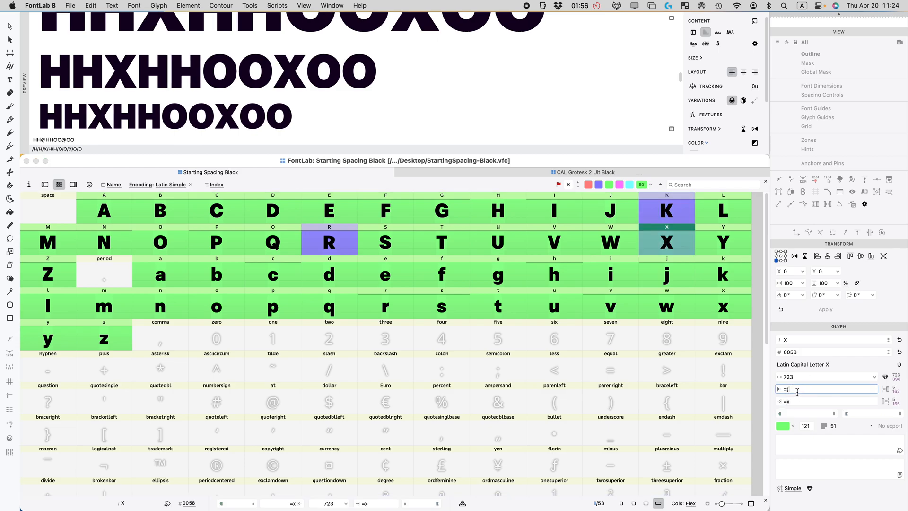
key("Tab")
type("=0")
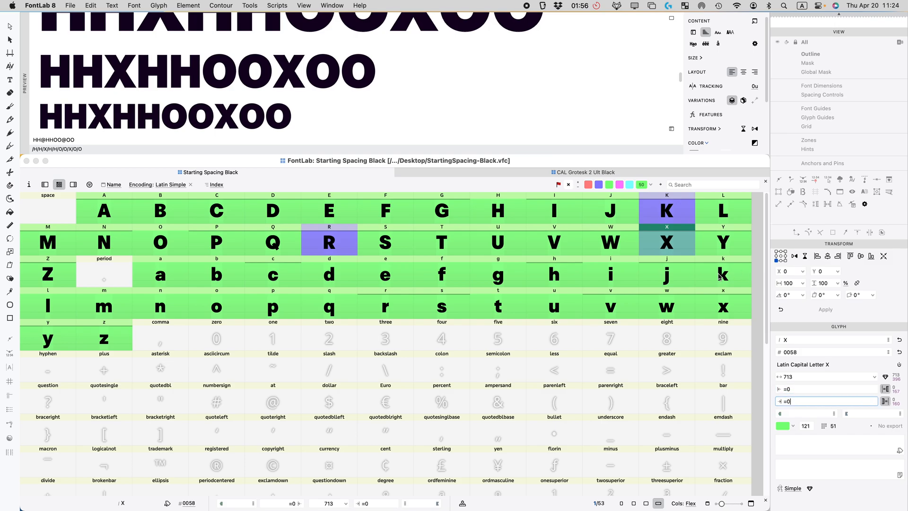
left_click(728, 302)
left_click(802, 389)
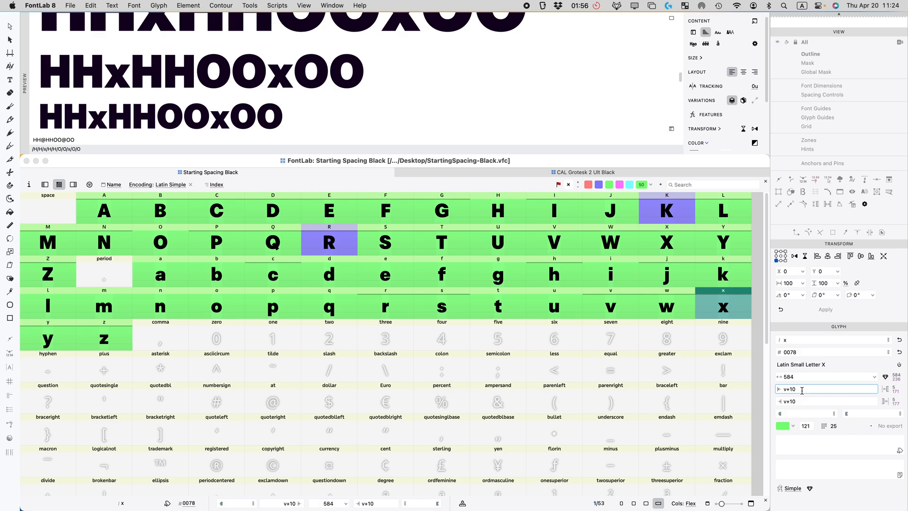
key("Tab")
type("=0")
key("Return")
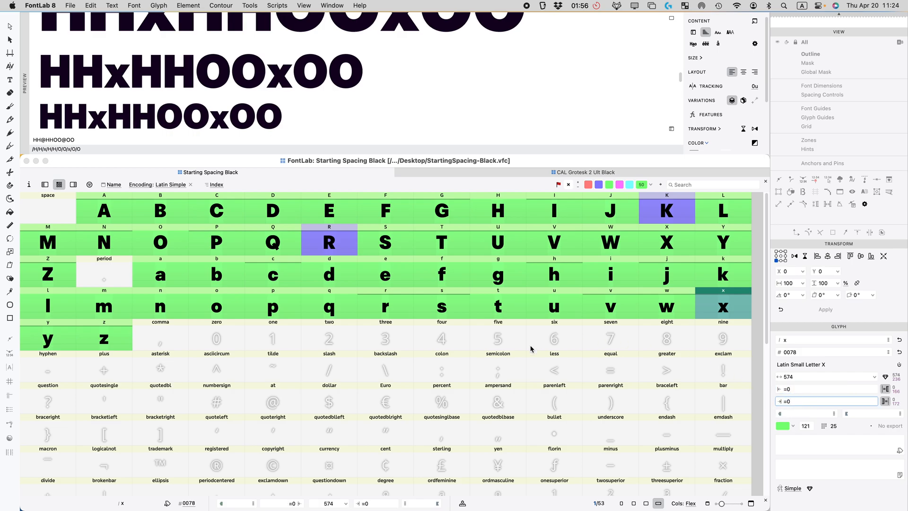
Step: After checking f, R and V, flag K green as finished
scroll(236, 118, "down", 5)
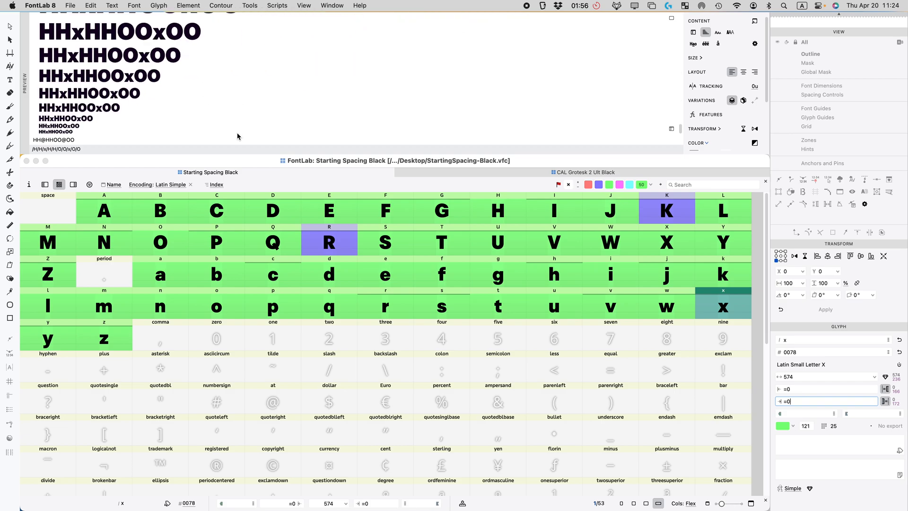
scroll(236, 137, "up", 3)
left_click(433, 272)
left_click(345, 249)
left_click(558, 243)
left_click(674, 212)
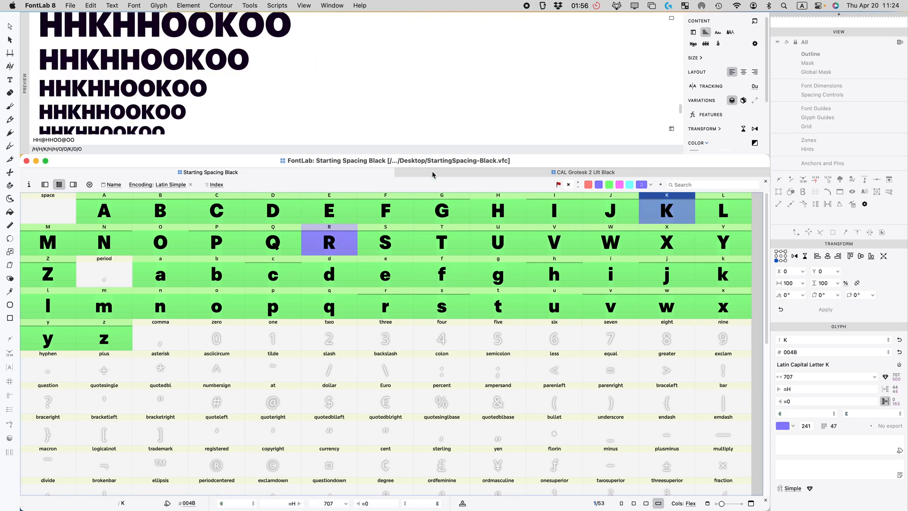
left_click(608, 184)
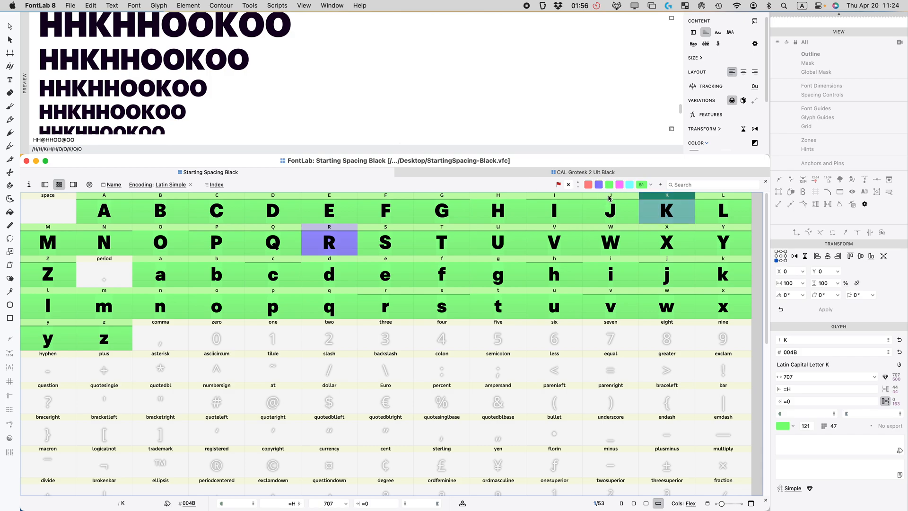
left_click(335, 252)
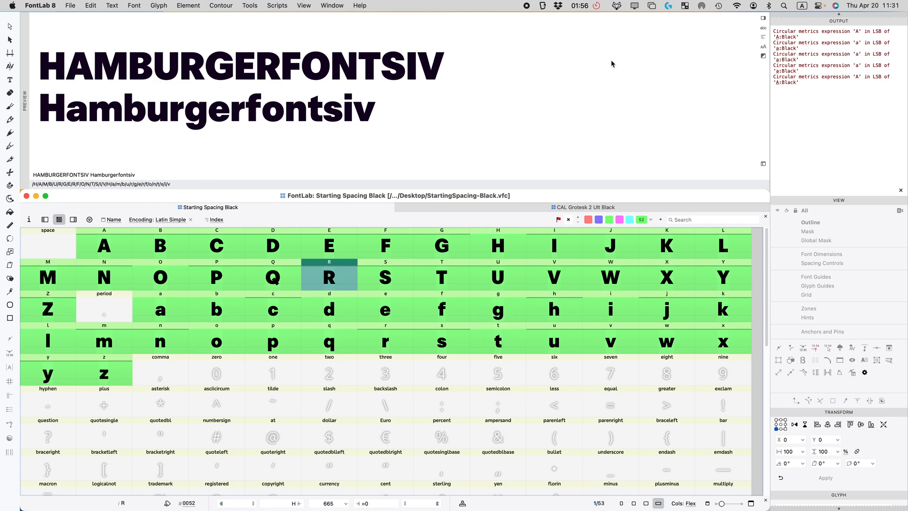
Step: Browse the Pangrams (Czech) and basic Latin sample texts in Preferences > Texts, then confirm with OK
key("super+comma")
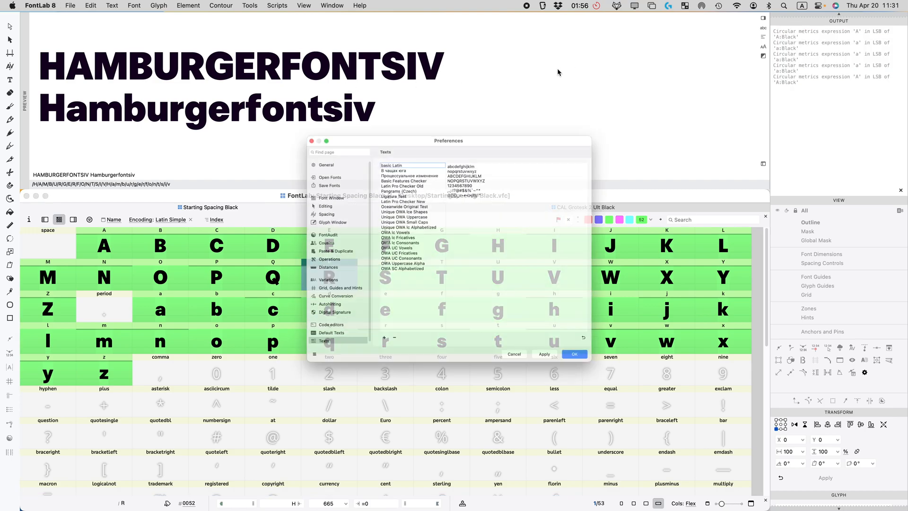
scroll(294, 349, "down", 1)
left_click(292, 366)
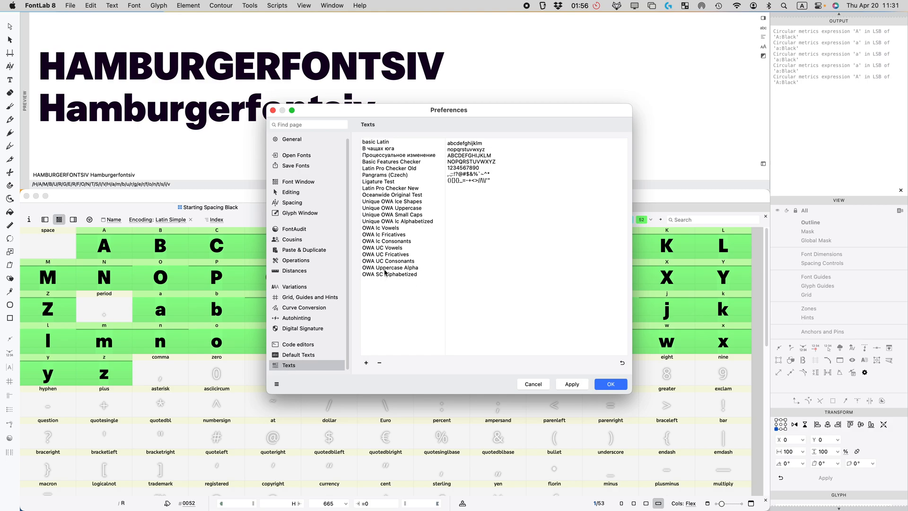
left_click(386, 255)
left_click(386, 209)
left_click(385, 175)
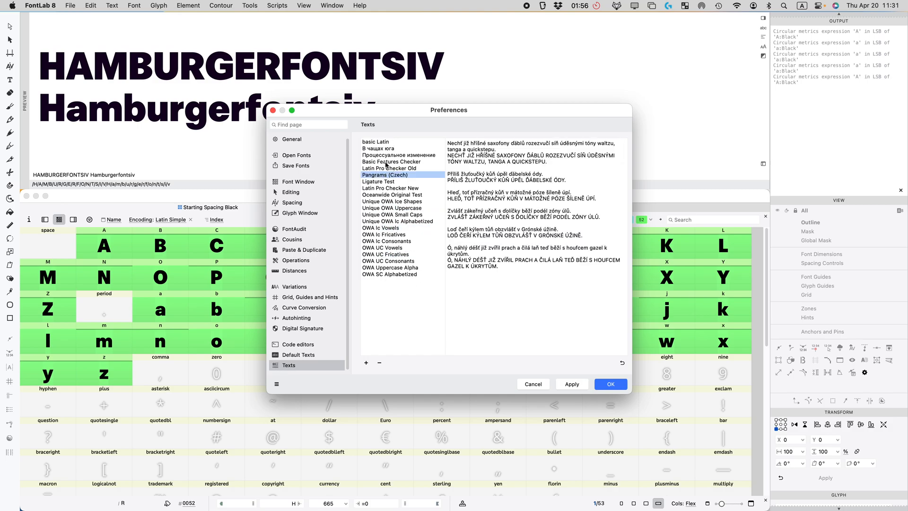
left_click(381, 162)
left_click(376, 142)
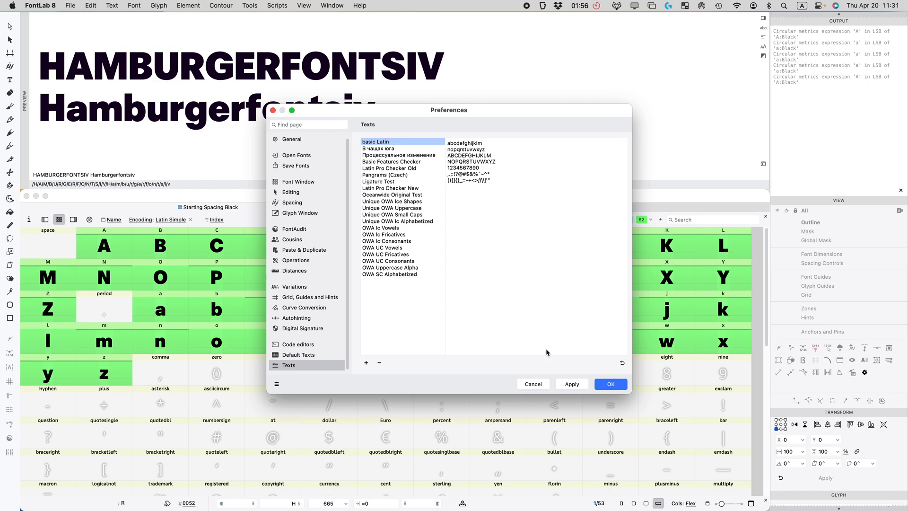
left_click(614, 385)
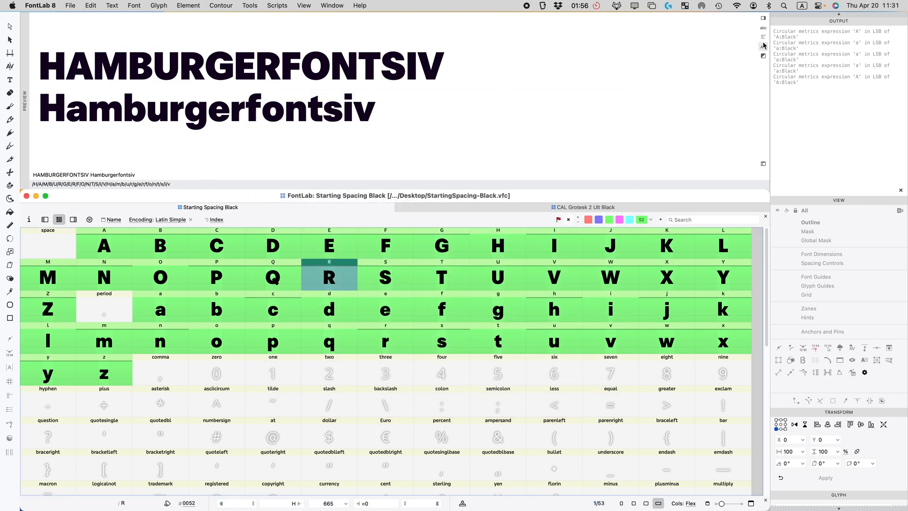
Step: Load the basic Latin preset into the preview and replace its text with Hamburgerfontsiv
left_click(763, 27)
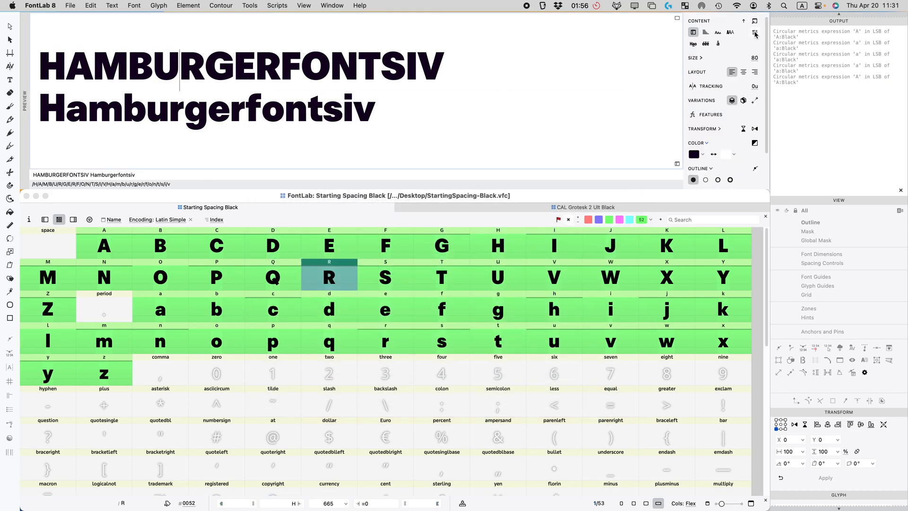
left_click(756, 33)
left_click(756, 49)
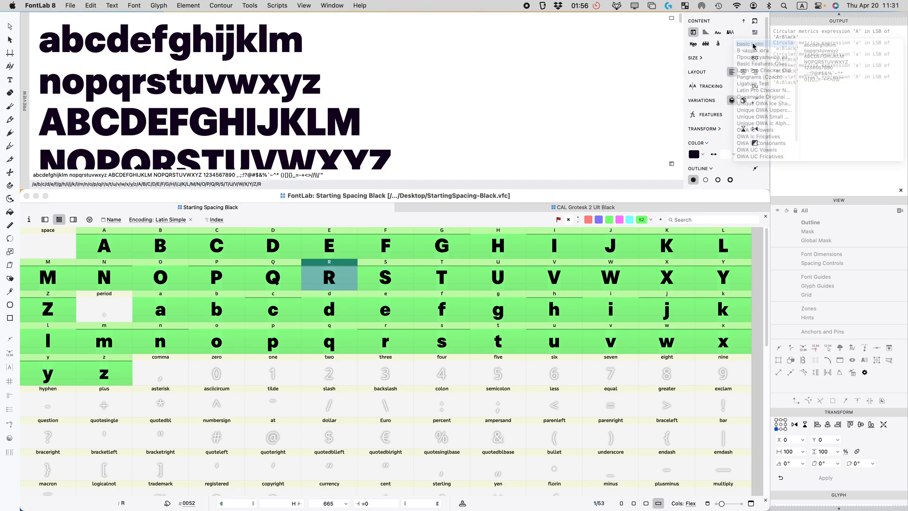
scroll(340, 95, "down", 5)
scroll(315, 101, "up", 5)
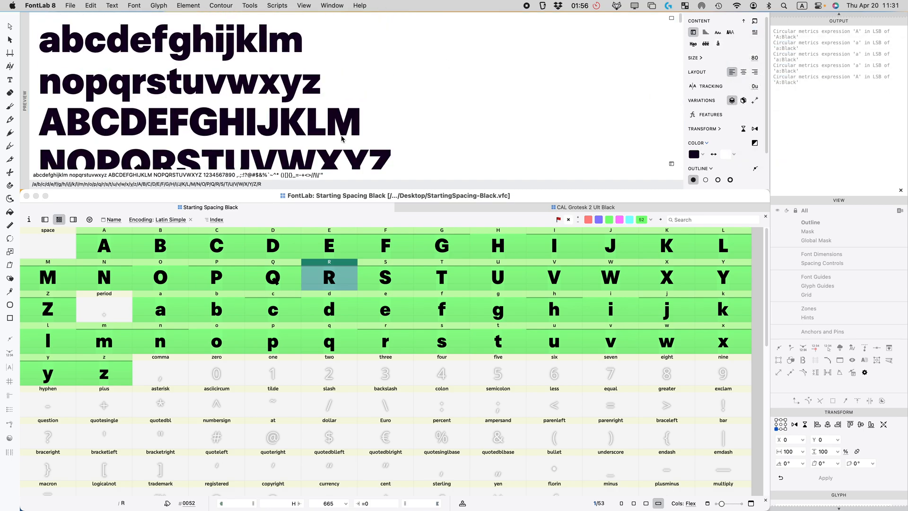
scroll(340, 139, "down", 3)
triple_click(324, 176)
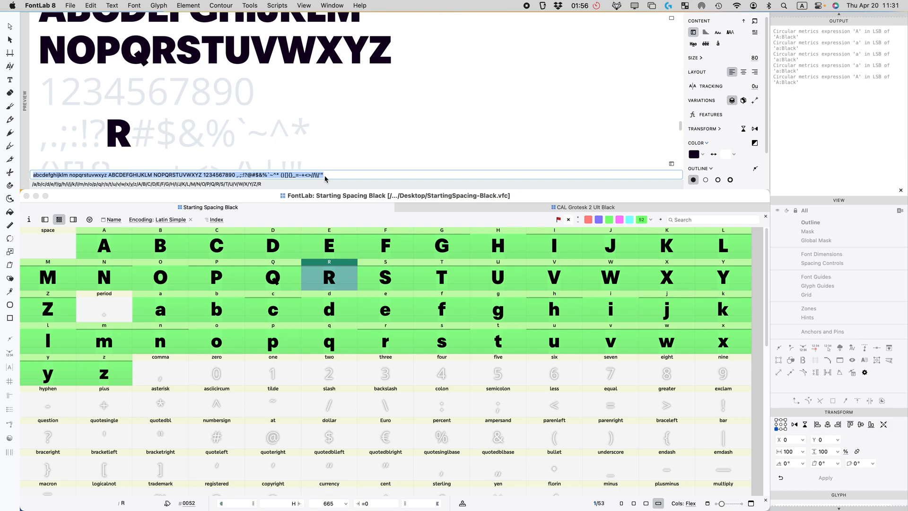
type("Ha")
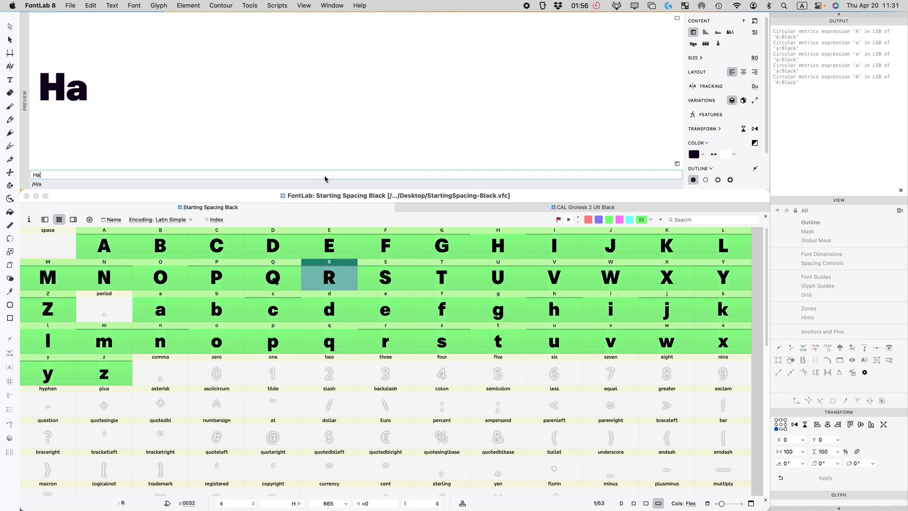
type("mburgerfontsiv")
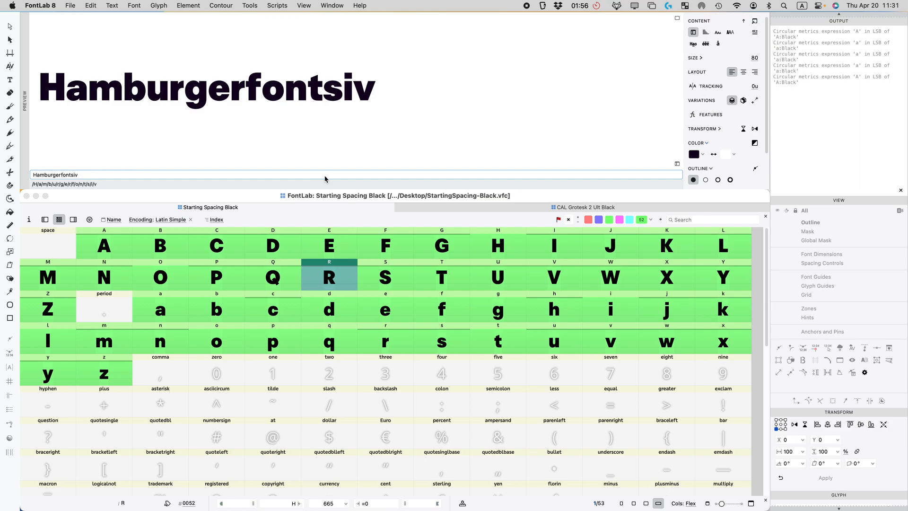
Step: Add a HAMBURGERFONTSIV line to the preview and select that line
left_click(369, 116)
scroll(373, 117, "down", 2)
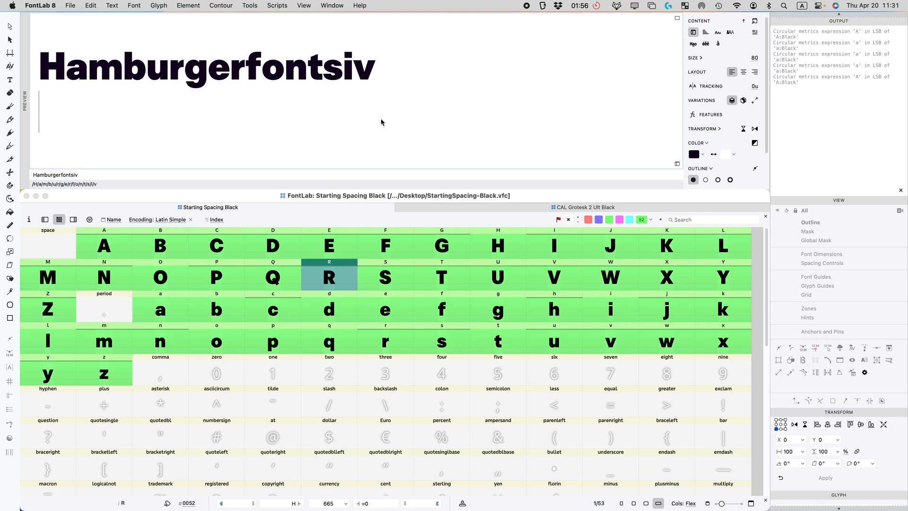
type("HAMBURGER")
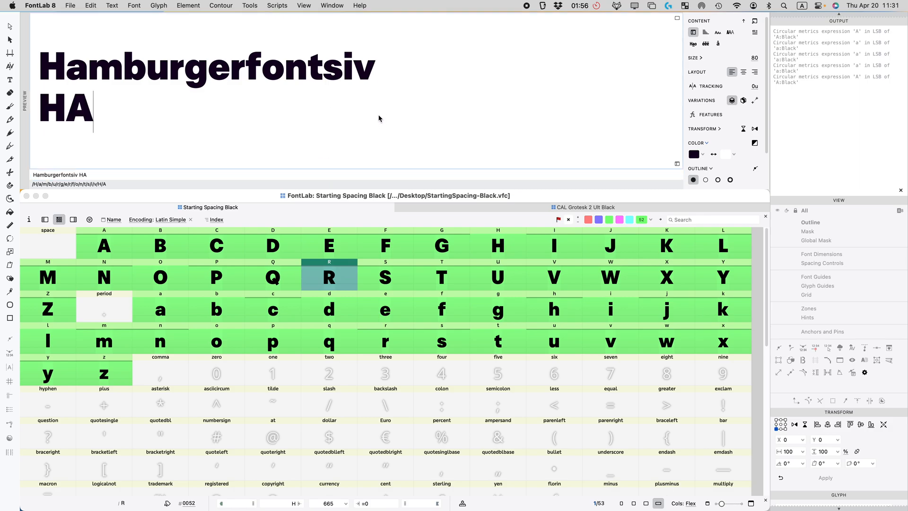
type("FONTSIV")
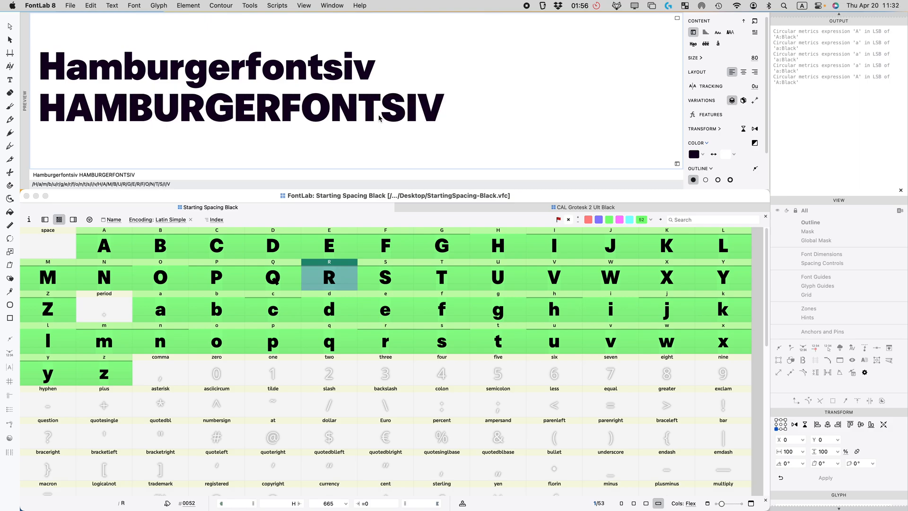
key("super+a")
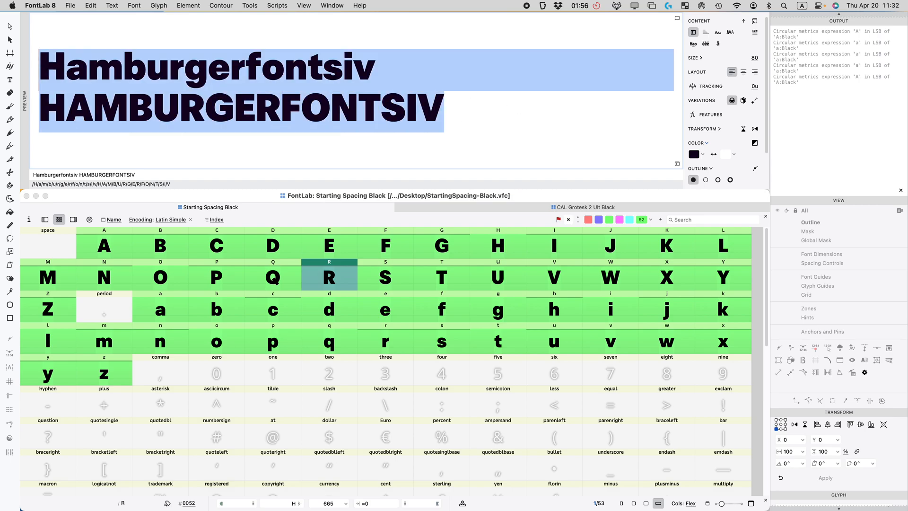
left_click(10, 106)
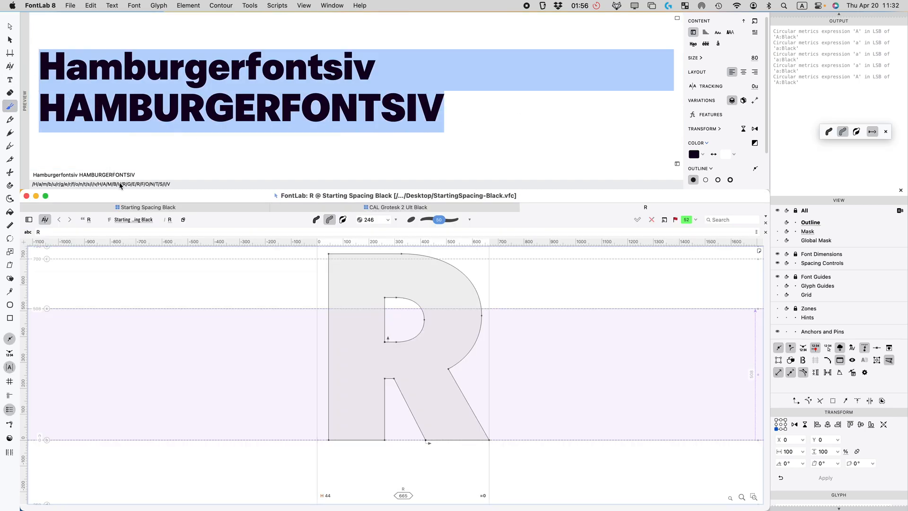
left_click(526, 208)
left_click(466, 115)
left_click_drag(466, 115, 24, 111)
Step: Move the HAMBURGERFONTSIV line above Hamburgerfontsiv and remove the empty third line
key("BackSpace")
key("Up")
key("Return")
left_click(78, 60)
type("HAMBURGERFONTSIV")
left_click(103, 124)
key("BackSpace")
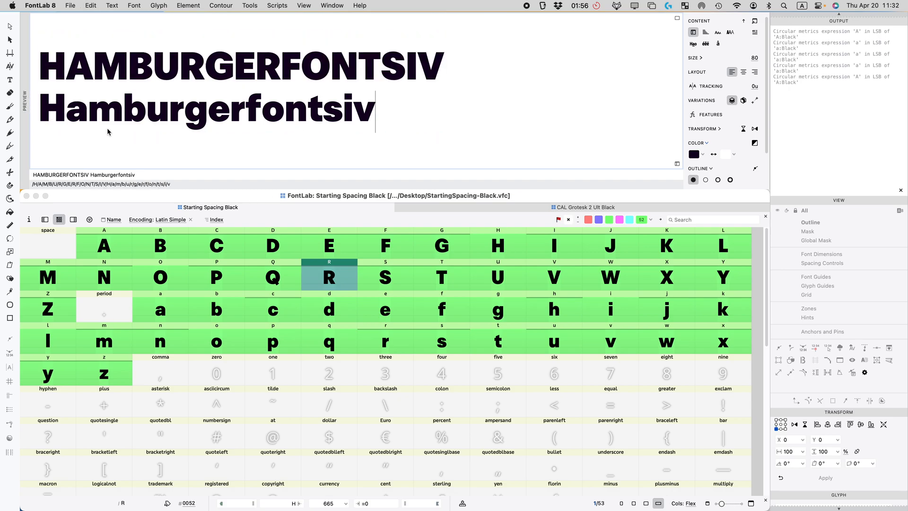
Step: Try tighter sidebearings on n: left 20, right 18
left_click(166, 340)
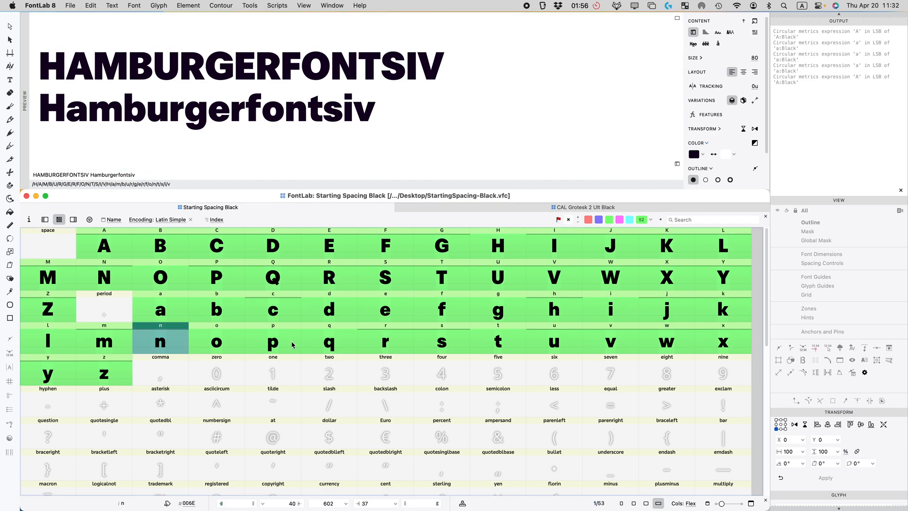
scroll(810, 386, "down", 5)
left_click(795, 389)
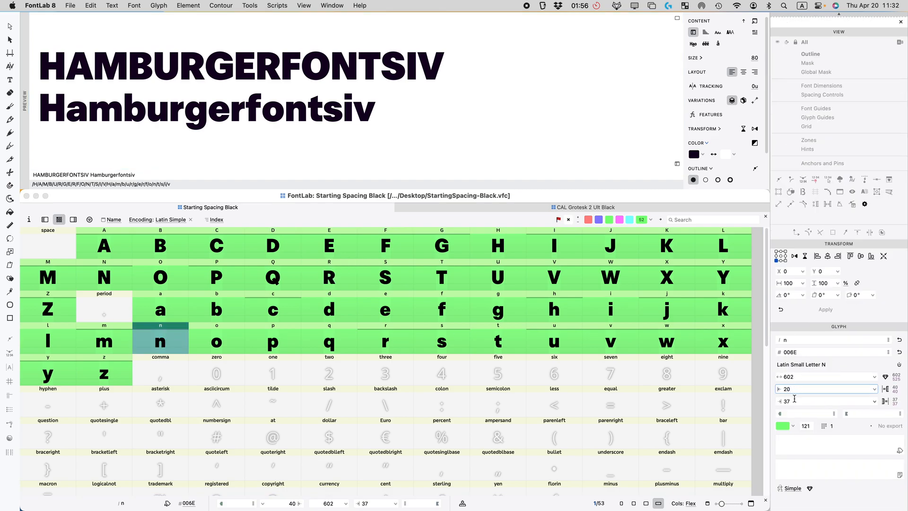
type("20")
key("Tab")
type("18")
key("Return")
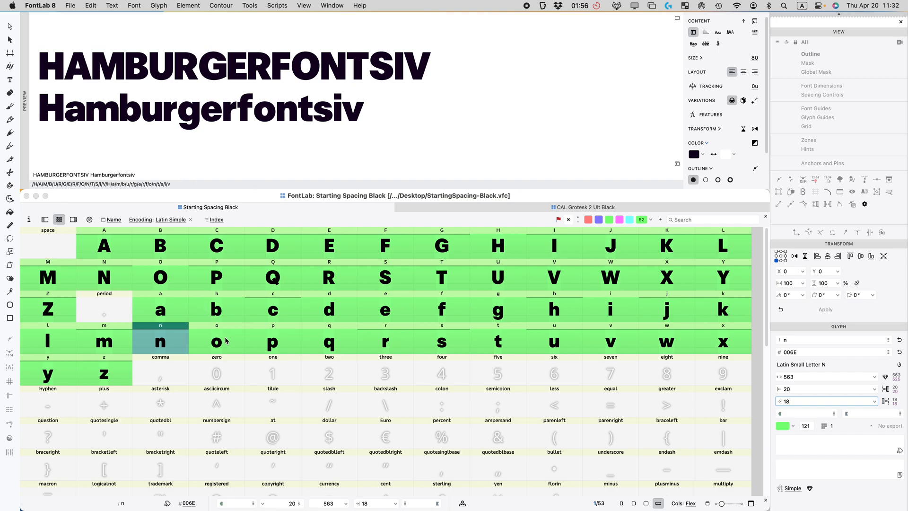
Step: Restore n's sidebearings to 40 left and 37 right
left_click(226, 341)
left_click(168, 346)
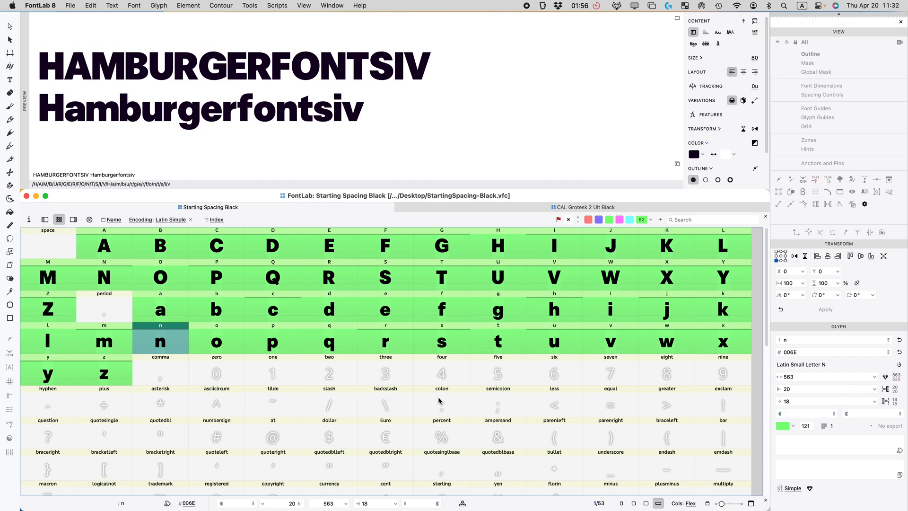
left_click(806, 391)
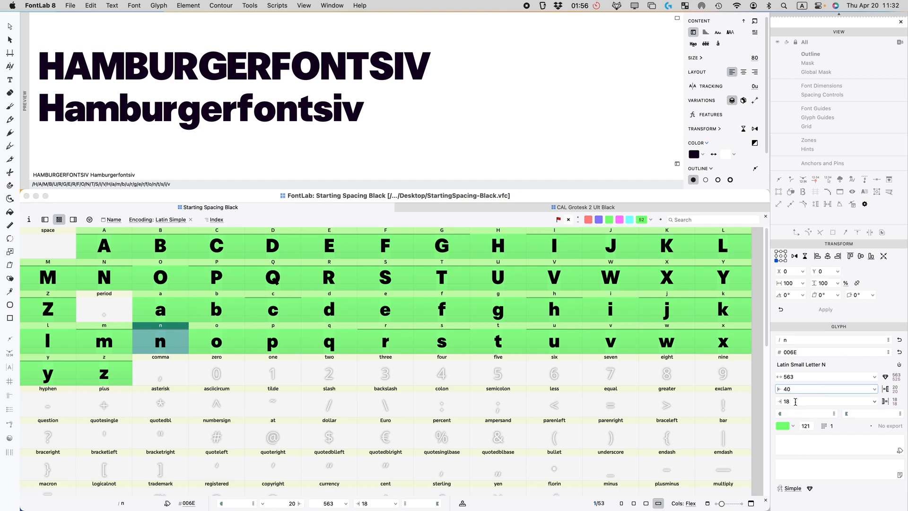
key("Tab")
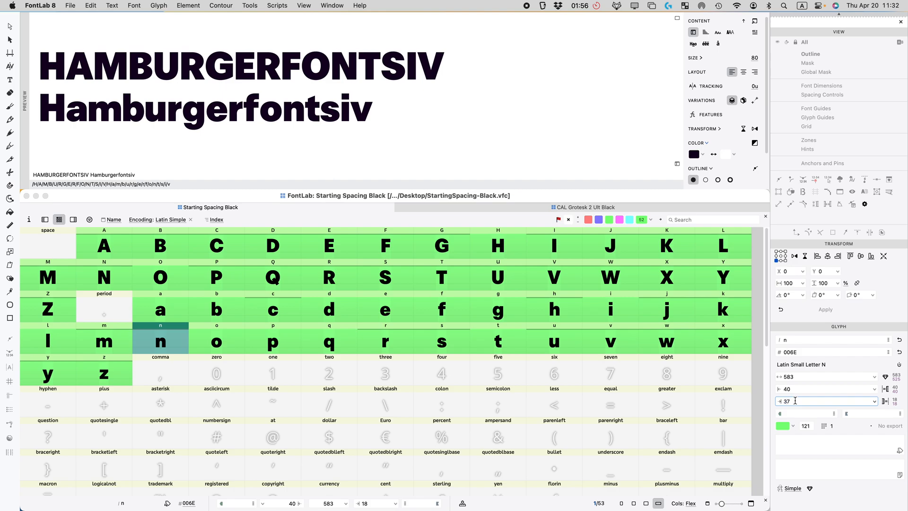
key("Return")
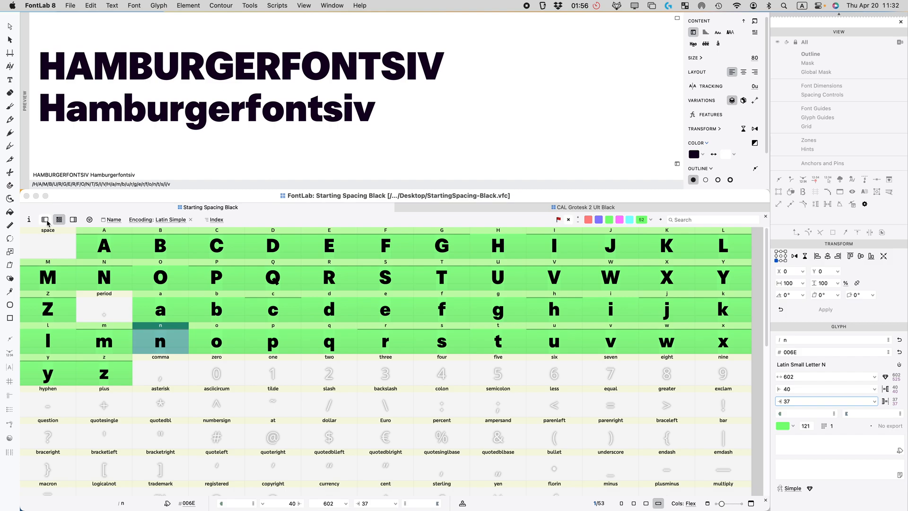
Step: Show the metrics table, choose its columns, and review sidebearings of I, J, n, o and s
left_click(73, 219)
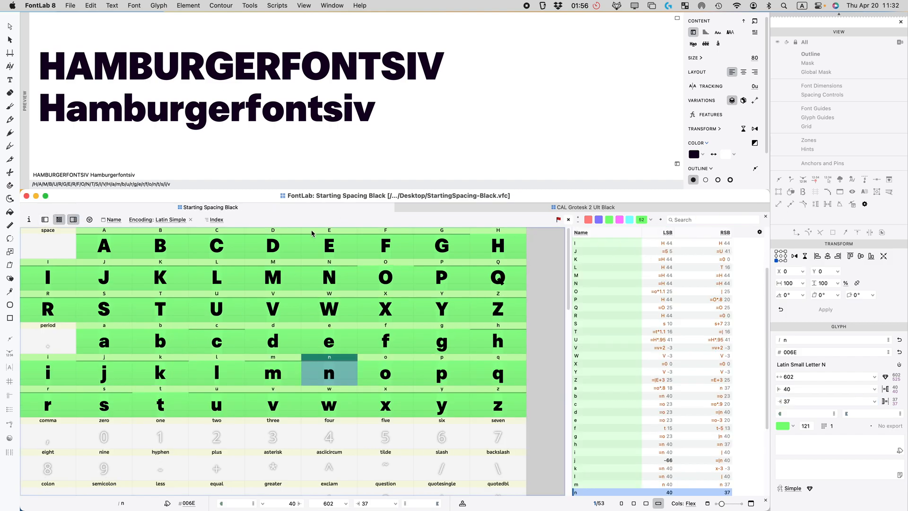
left_click(74, 220)
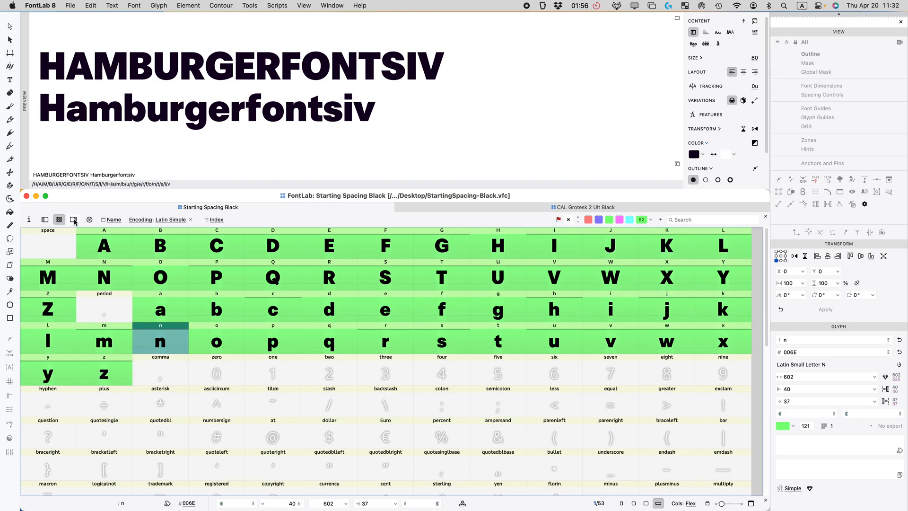
left_click(73, 219)
scroll(705, 345, "down", 5)
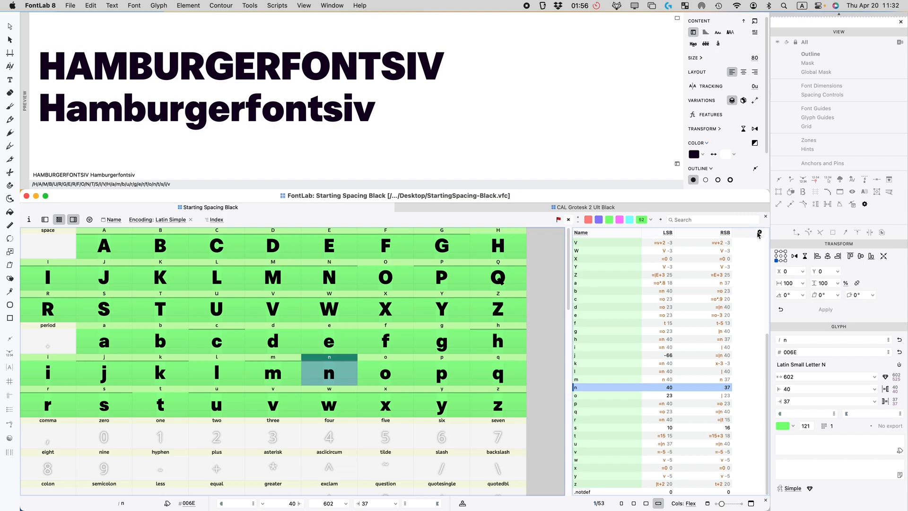
left_click(759, 231)
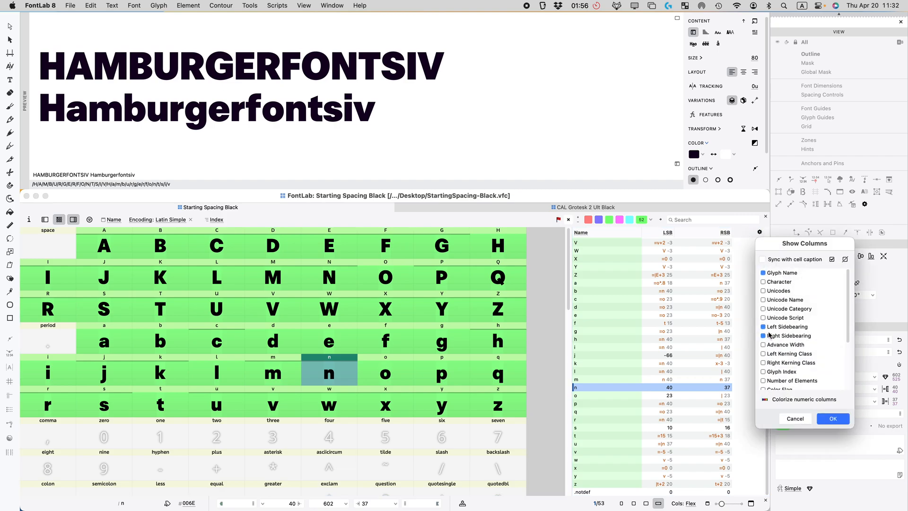
left_click(833, 418)
left_click(660, 243)
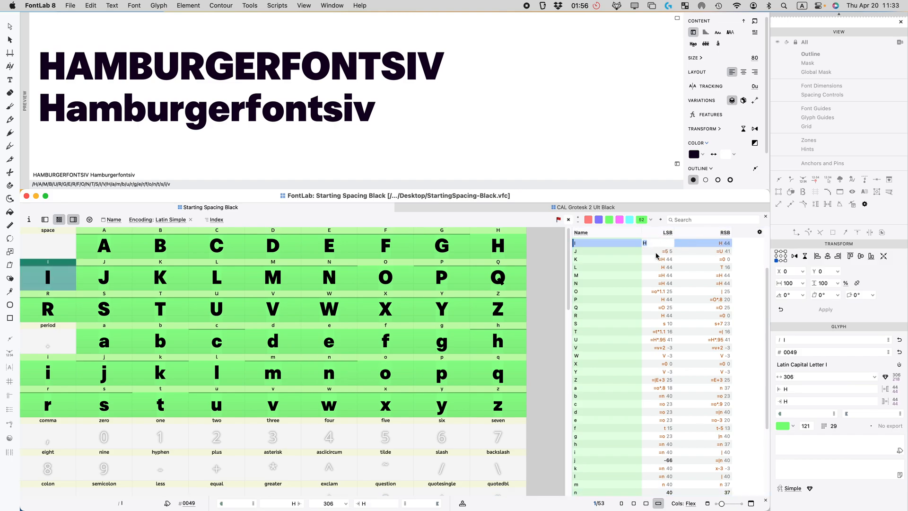
left_click(663, 251)
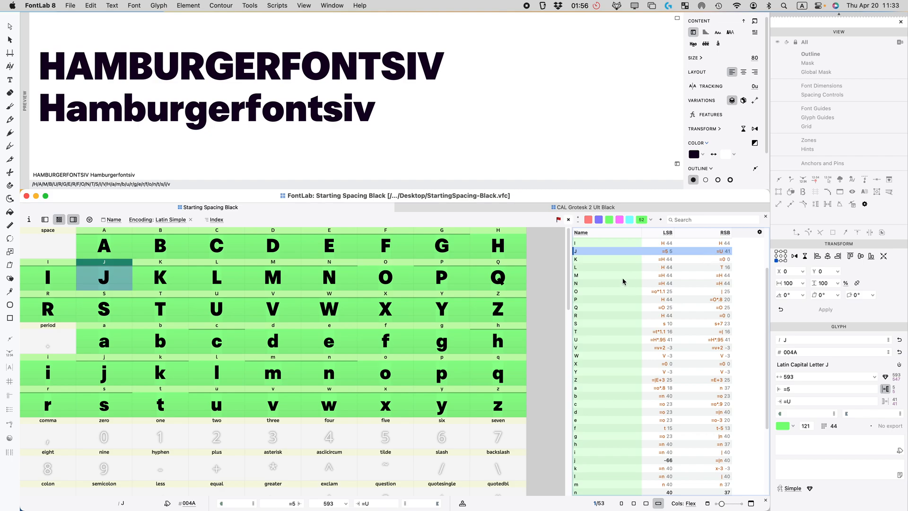
scroll(695, 298, "down", 5)
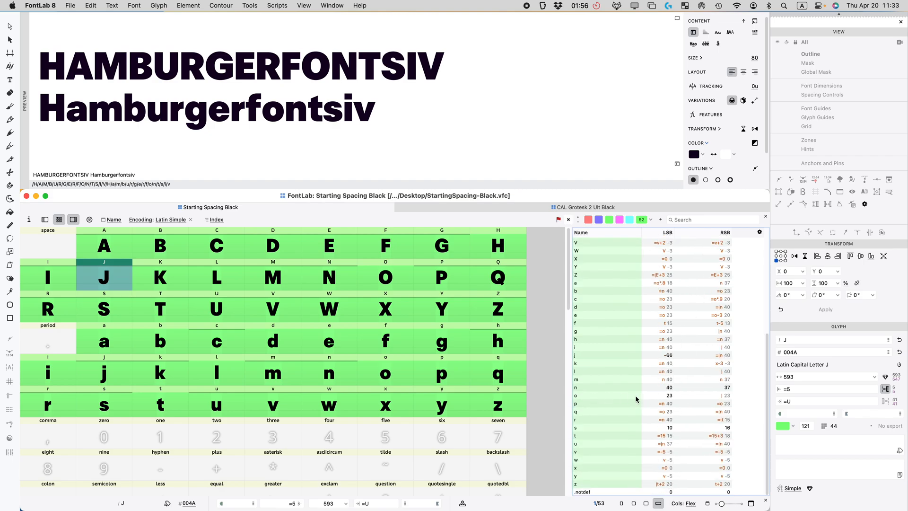
left_click(653, 388)
left_click(654, 395)
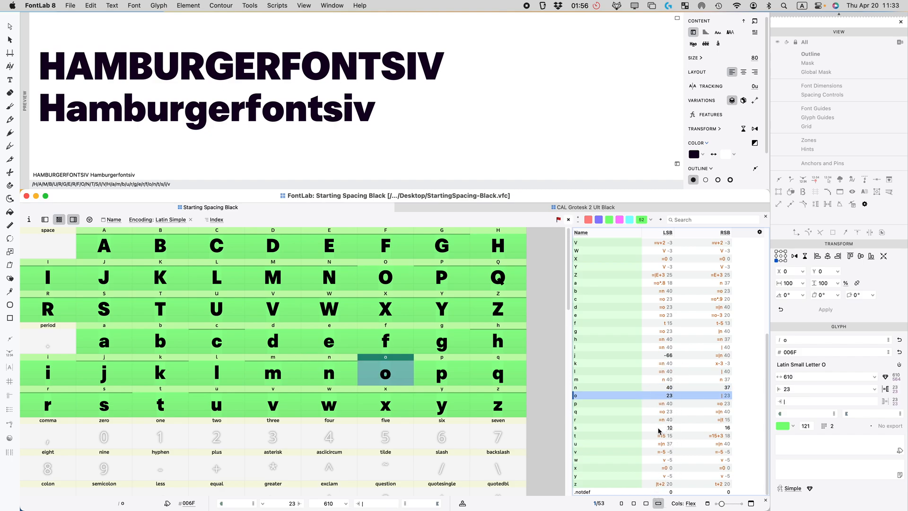
left_click(622, 429)
scroll(652, 363, "up", 5)
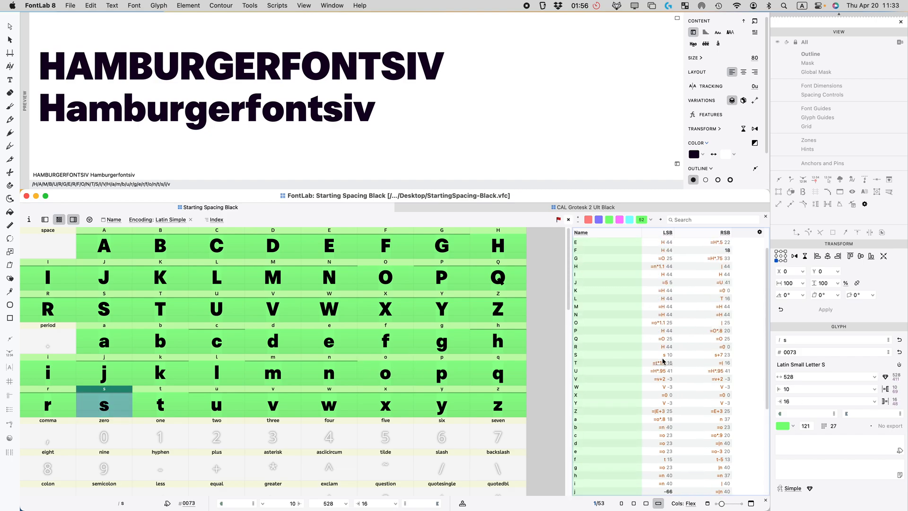
scroll(652, 362, "up", 1)
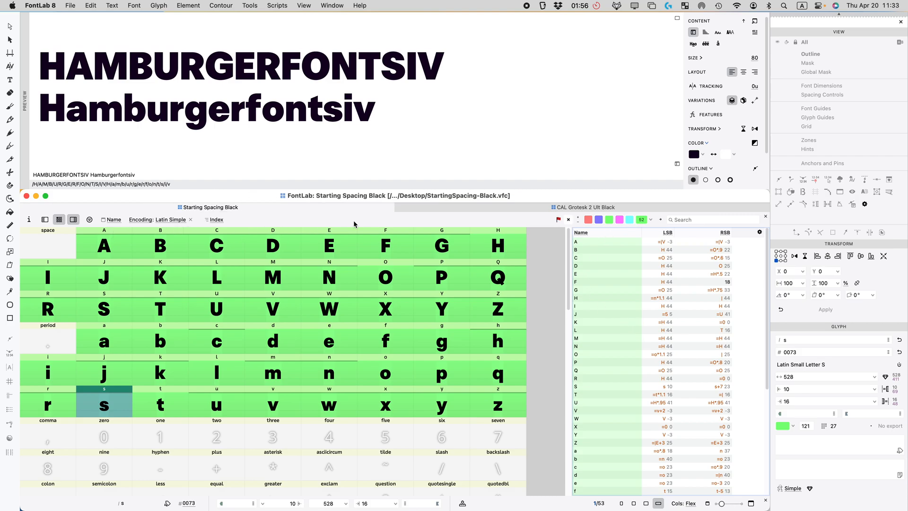
Step: Close the metrics table, set cell captions to RSB then LSB, and select capitals A–Z
left_click(74, 220)
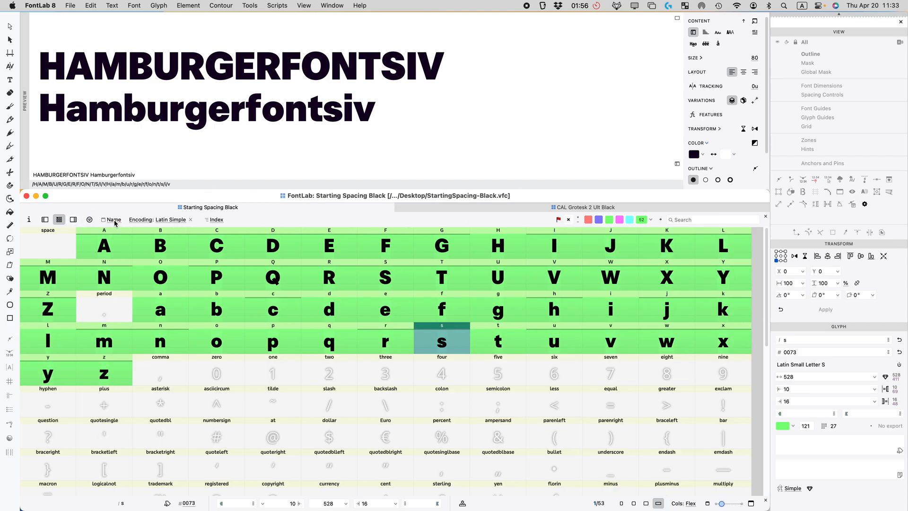
left_click(114, 221)
left_click(122, 279)
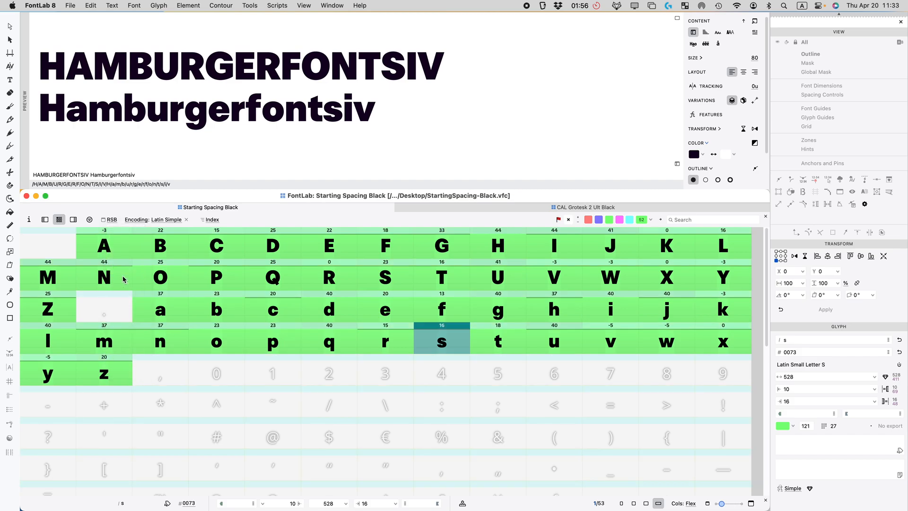
left_click(112, 222)
left_click(121, 277)
left_click(113, 220)
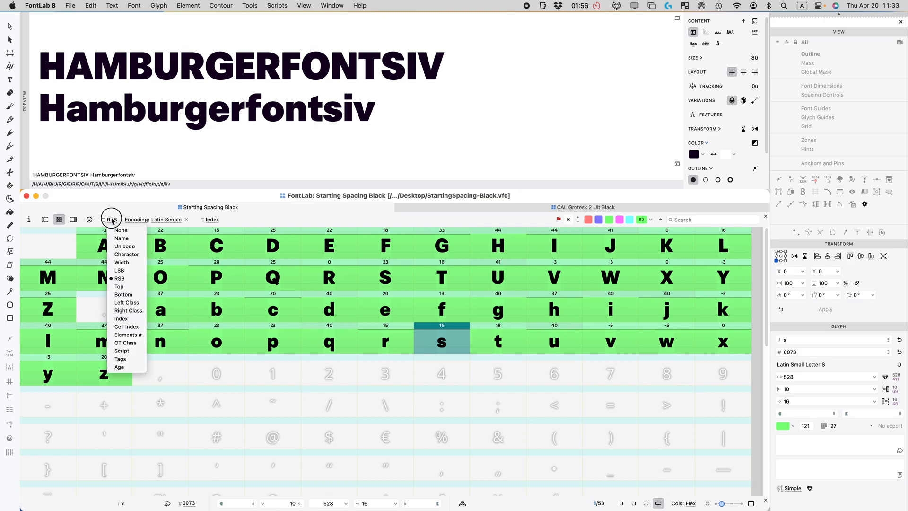
left_click(124, 274)
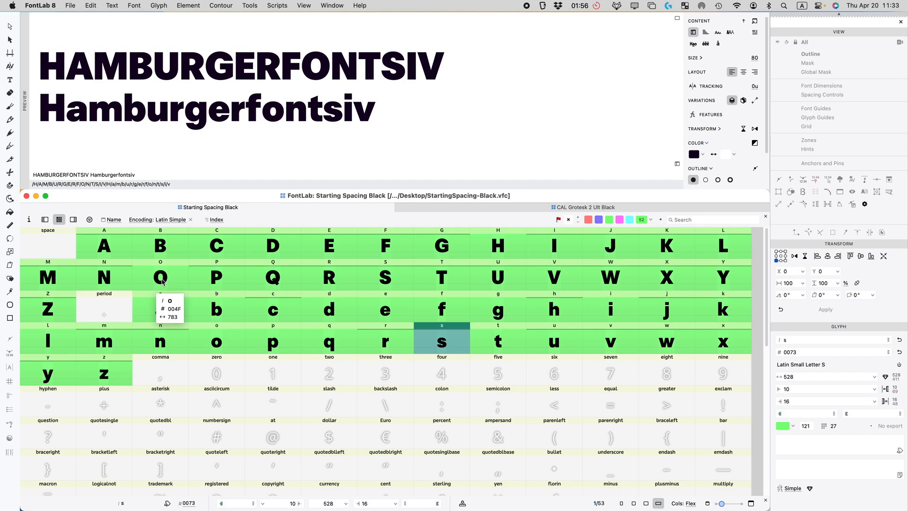
left_click(114, 249)
left_click(59, 308, "shift")
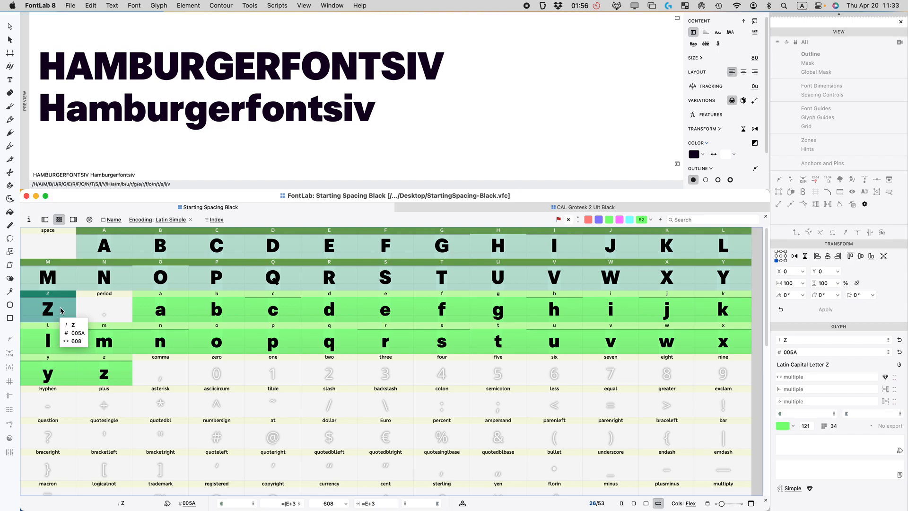
Step: In CAL Grotesk 2 Ult Black, select capitals A–Z after deleting a stray space from the preview text
left_click(514, 209)
left_click(108, 244)
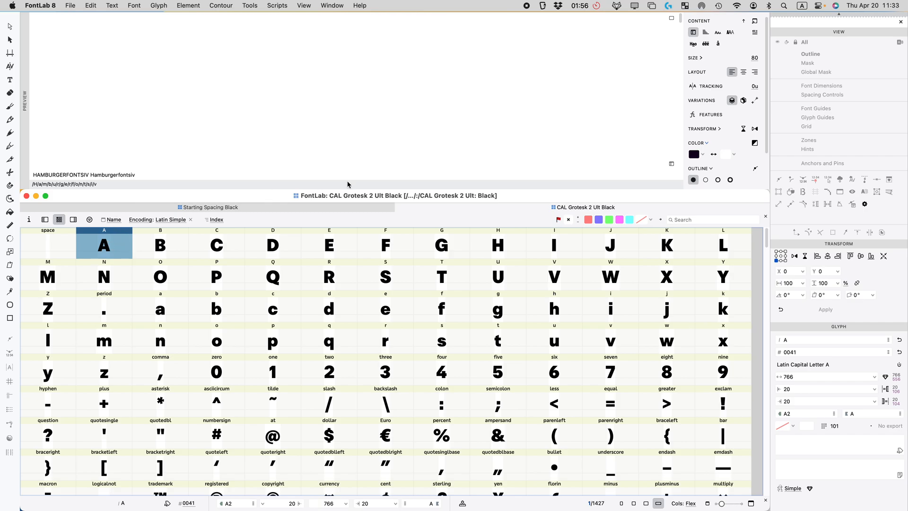
left_click(165, 175)
key("BackSpace")
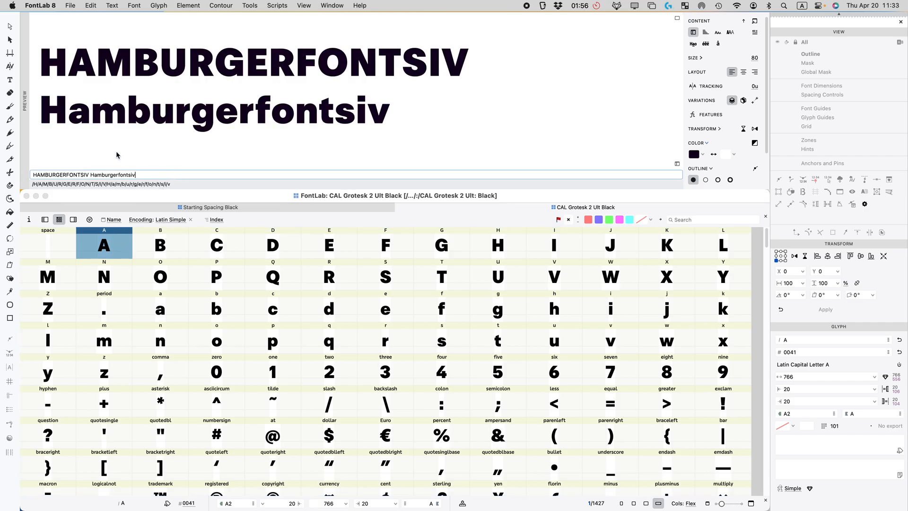
left_click(197, 242)
left_click(54, 316, "shift")
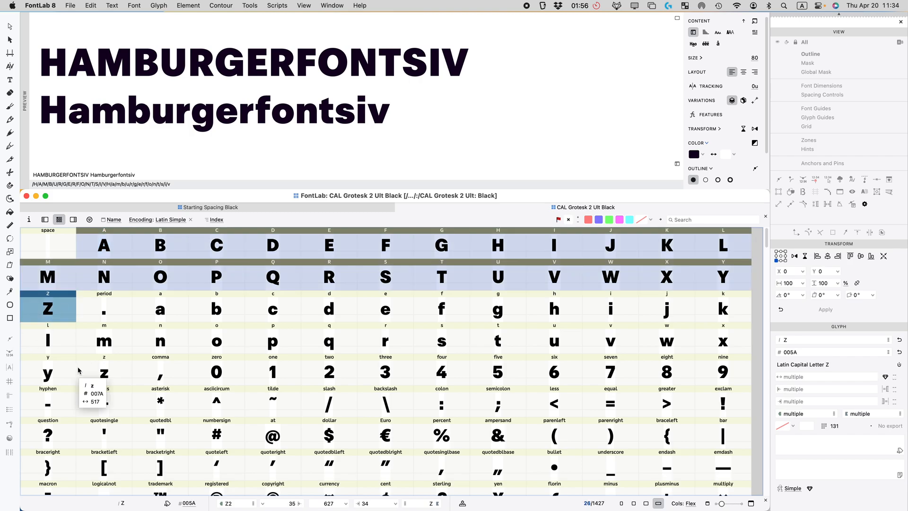
Step: Paste Special only the left and right sidebearings into the capitals, excluding contours and images
key("super+shift+v")
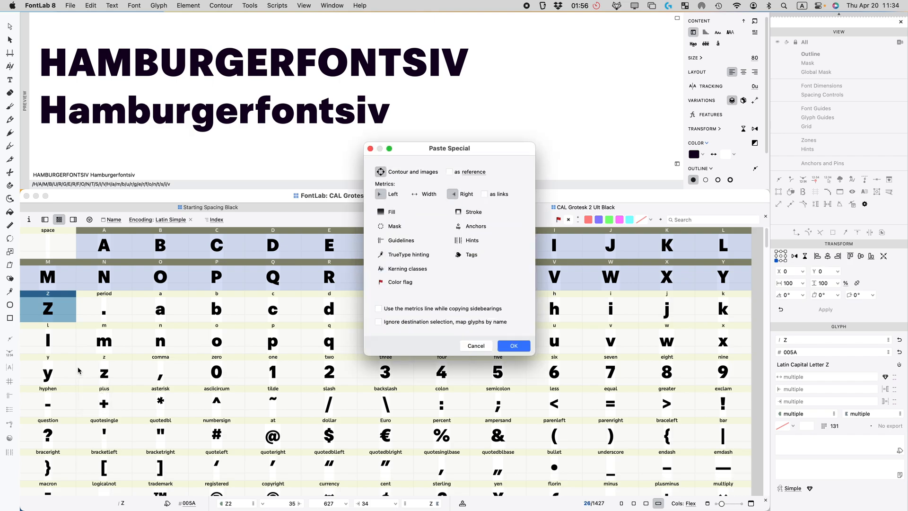
left_click(452, 194)
left_click(380, 172)
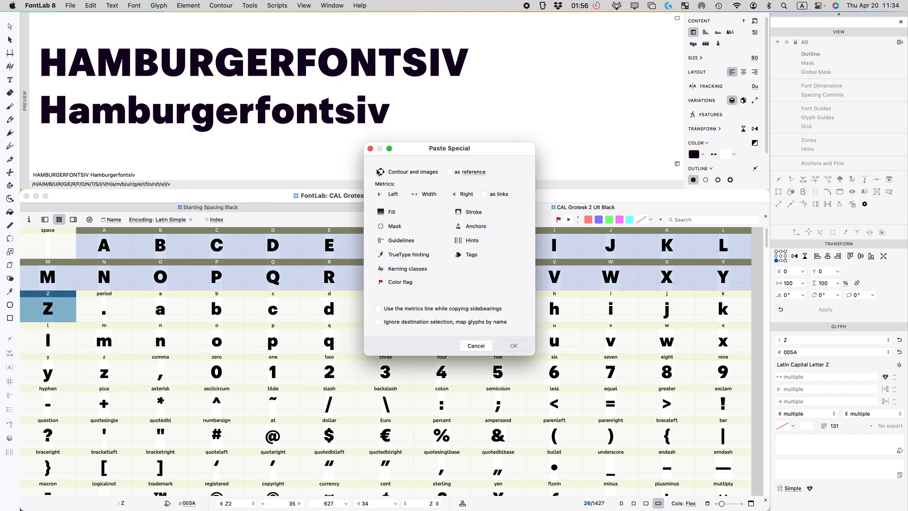
left_click(381, 194)
left_click(453, 194)
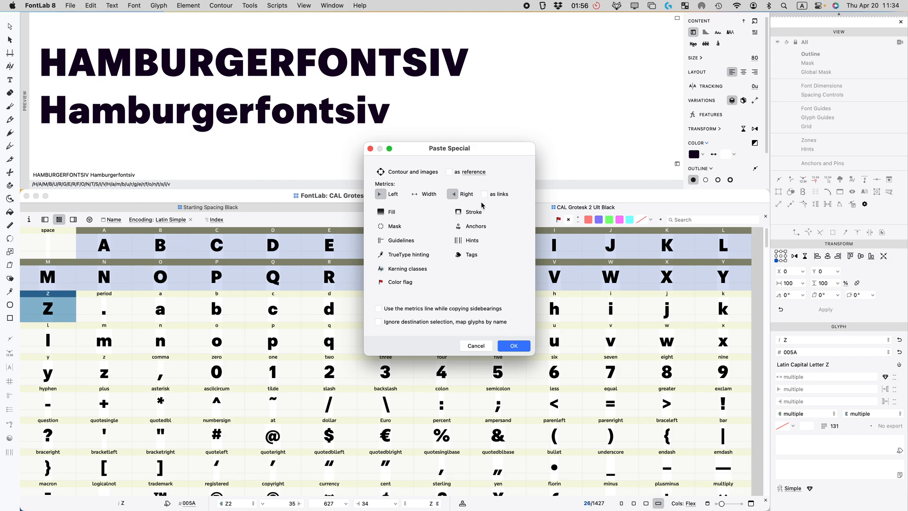
left_click(512, 347)
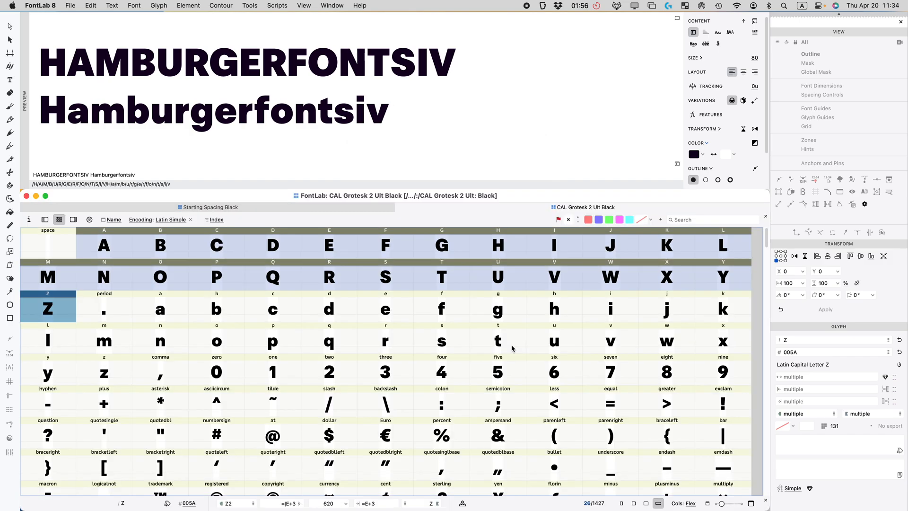
Step: Check the new sidebearings on capitals H, G, F and E
left_click(316, 270)
left_click(496, 246)
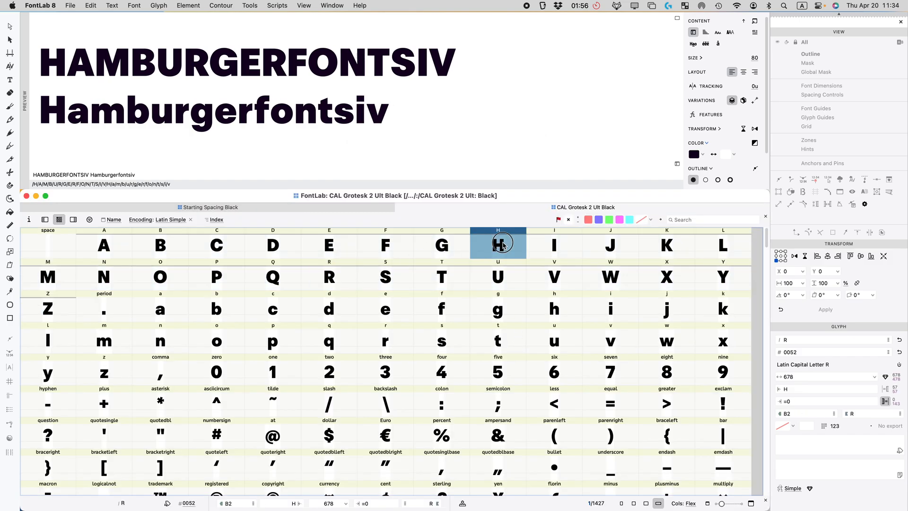
left_click(449, 245)
left_click(361, 241)
left_click(332, 246)
left_click(481, 246)
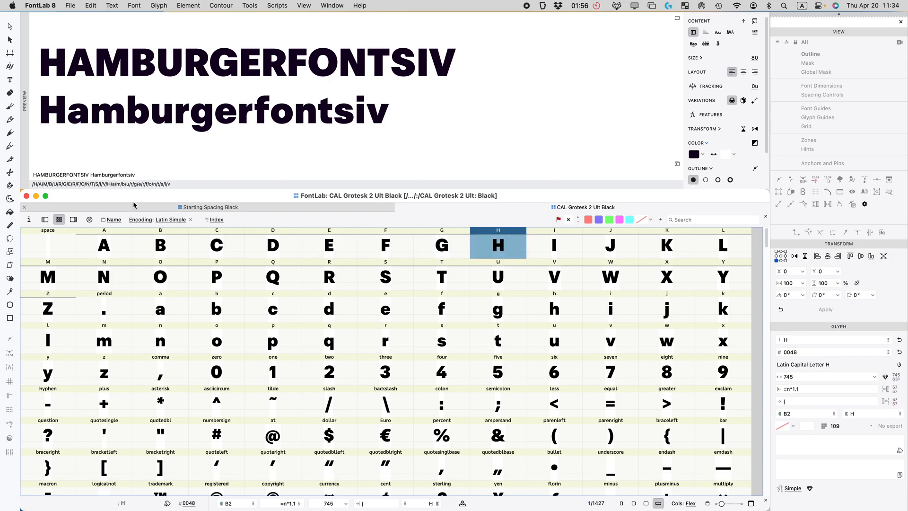
left_click(73, 219)
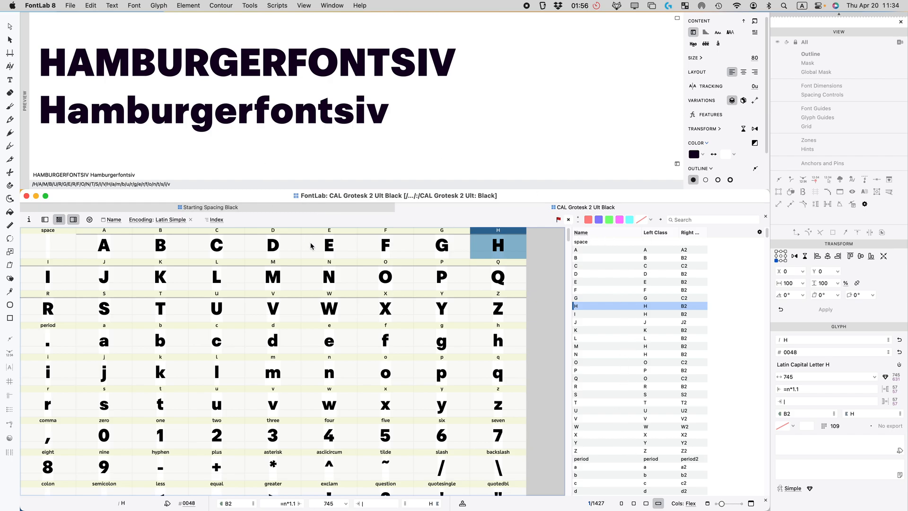
left_click(73, 220)
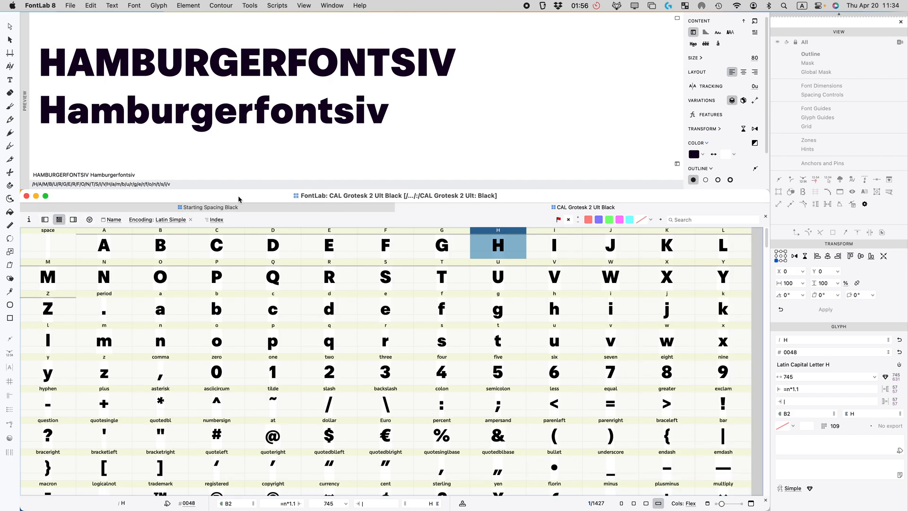
Step: Take lowercase a–z from Starting Spacing Black and select a–z in CAL Grotesk 2 Ult Black
left_click(210, 208)
left_click(166, 314)
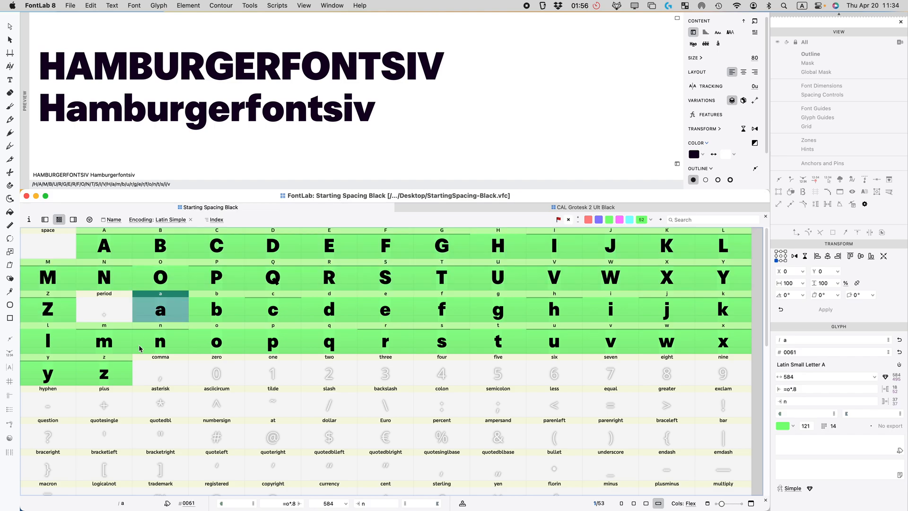
left_click(119, 367, "shift")
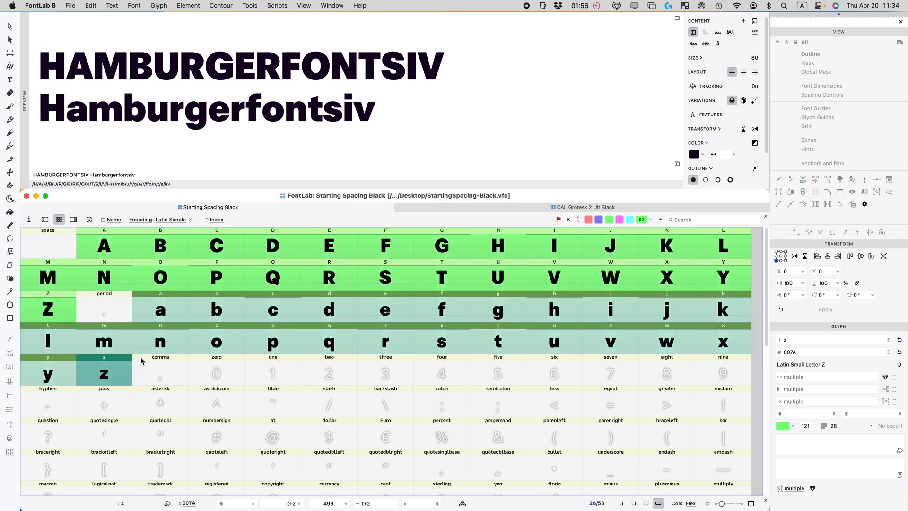
left_click(474, 208)
left_click(161, 310)
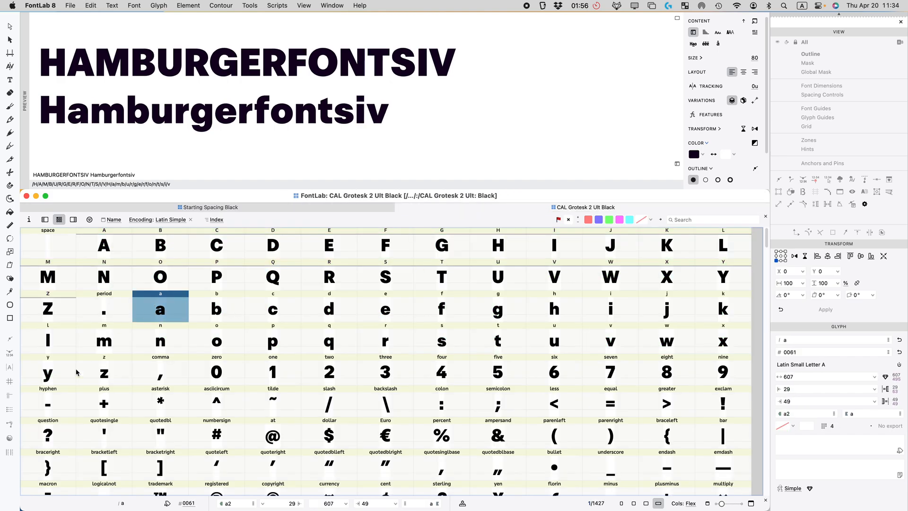
left_click(123, 376, "shift")
Step: Paste Special the left and right sidebearings into lowercase a–z, then check glyph R
key("super+shift+v")
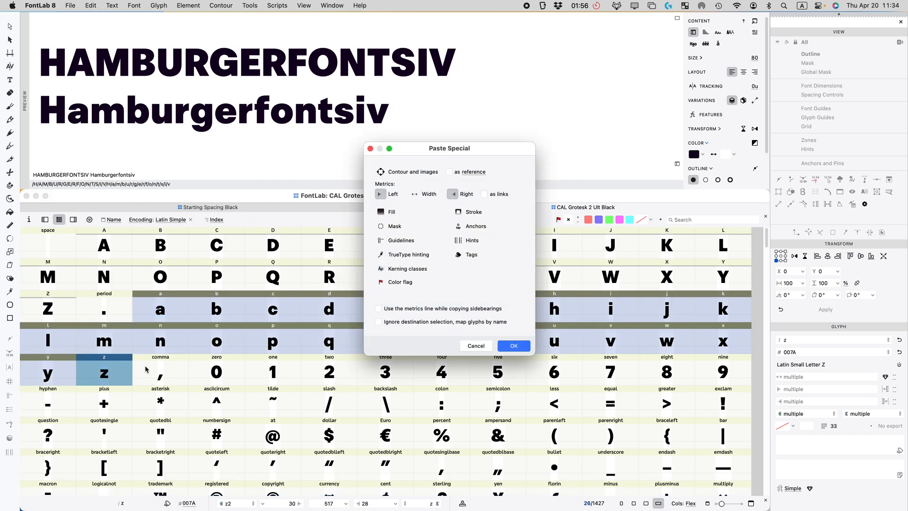
left_click(514, 345)
left_click(273, 308)
left_click(311, 273)
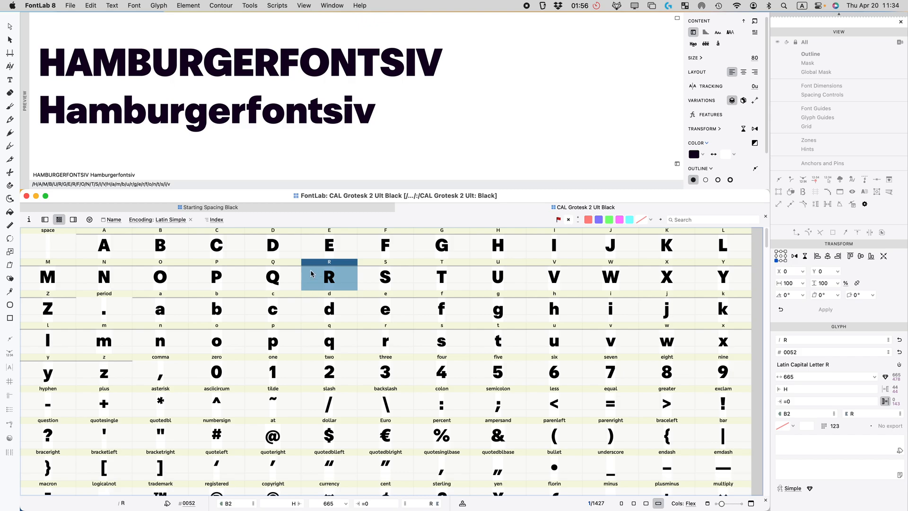